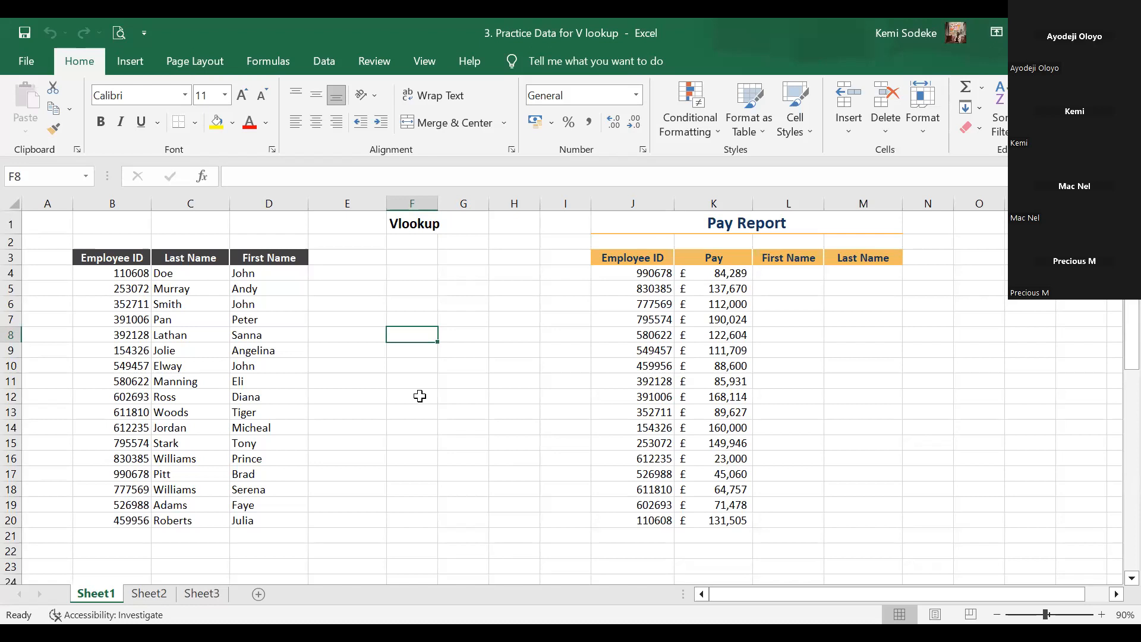
type("=xlookup")
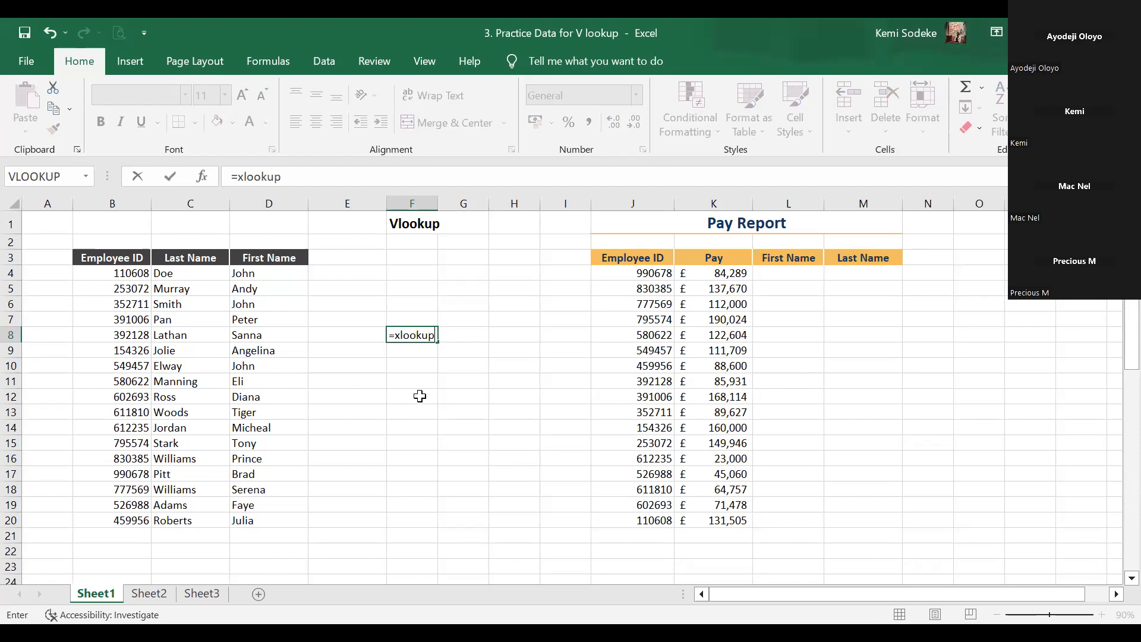
type("(")
key("BackSpace")
key("BackSpace")
key("BackSpace")
key("BackSpace")
key("BackSpace")
key("BackSpace")
key("Escape")
left_click(422, 425)
left_click(403, 348)
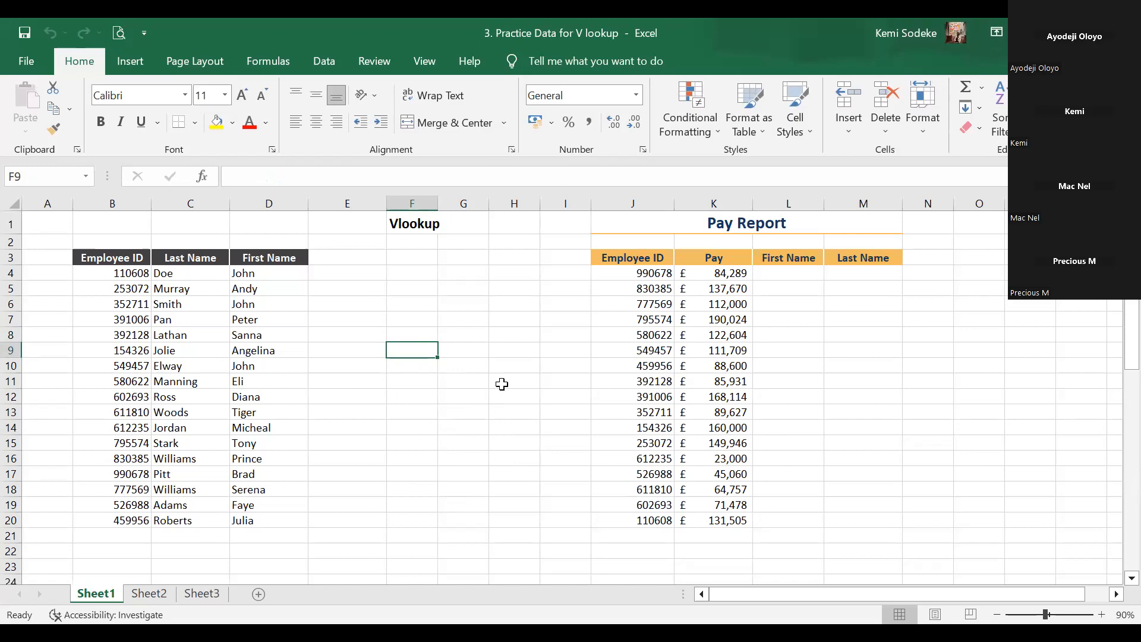
left_click(442, 379)
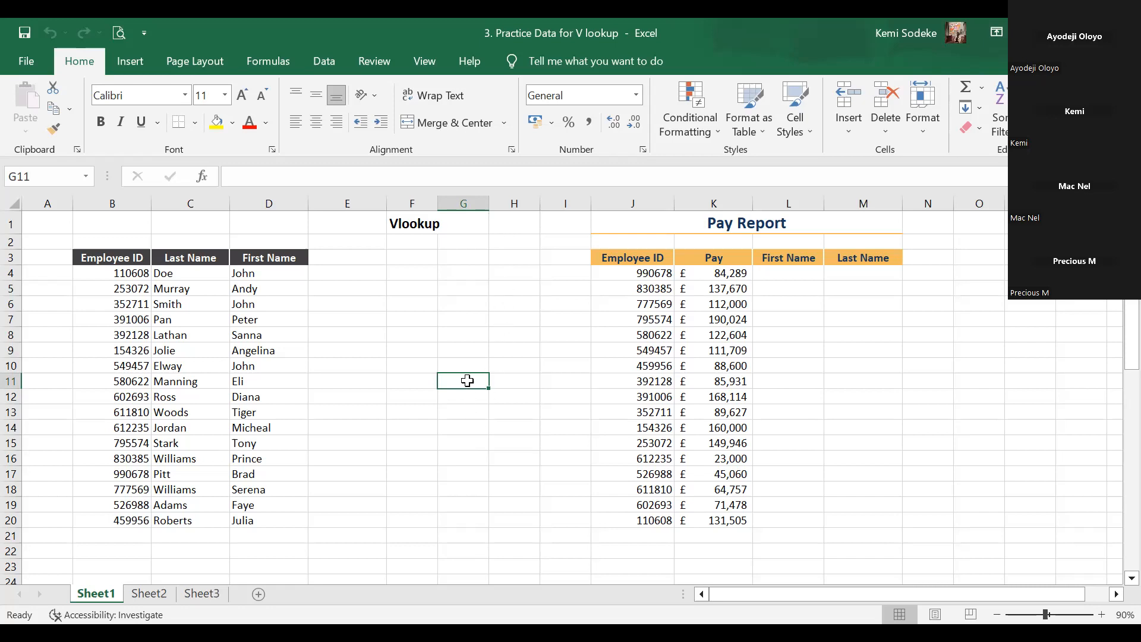
left_click(420, 413)
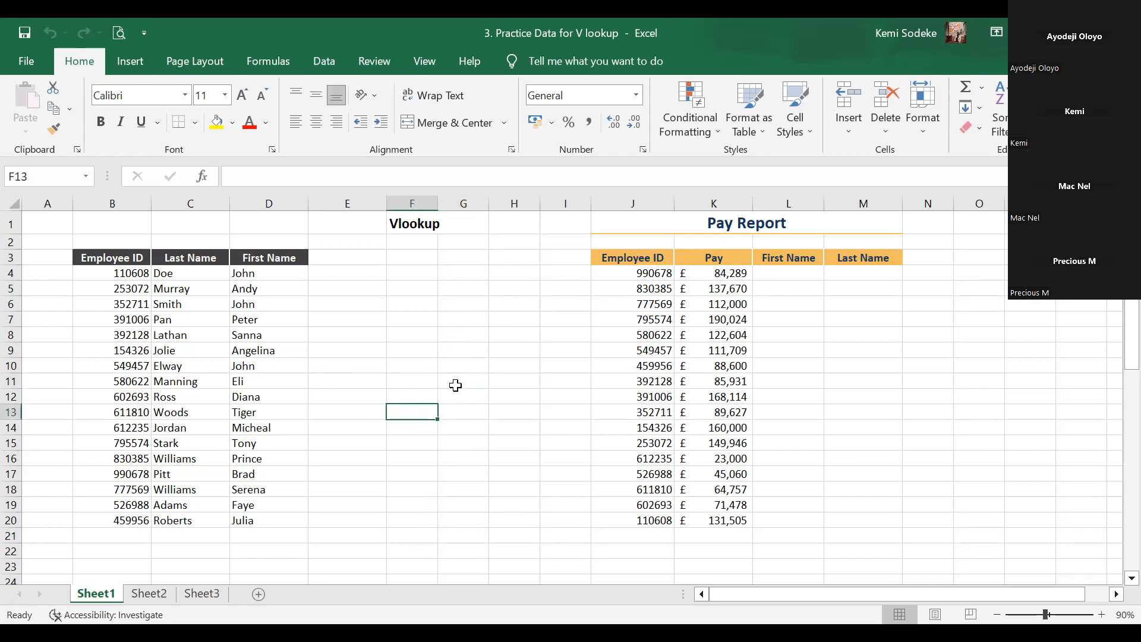
left_click(395, 336)
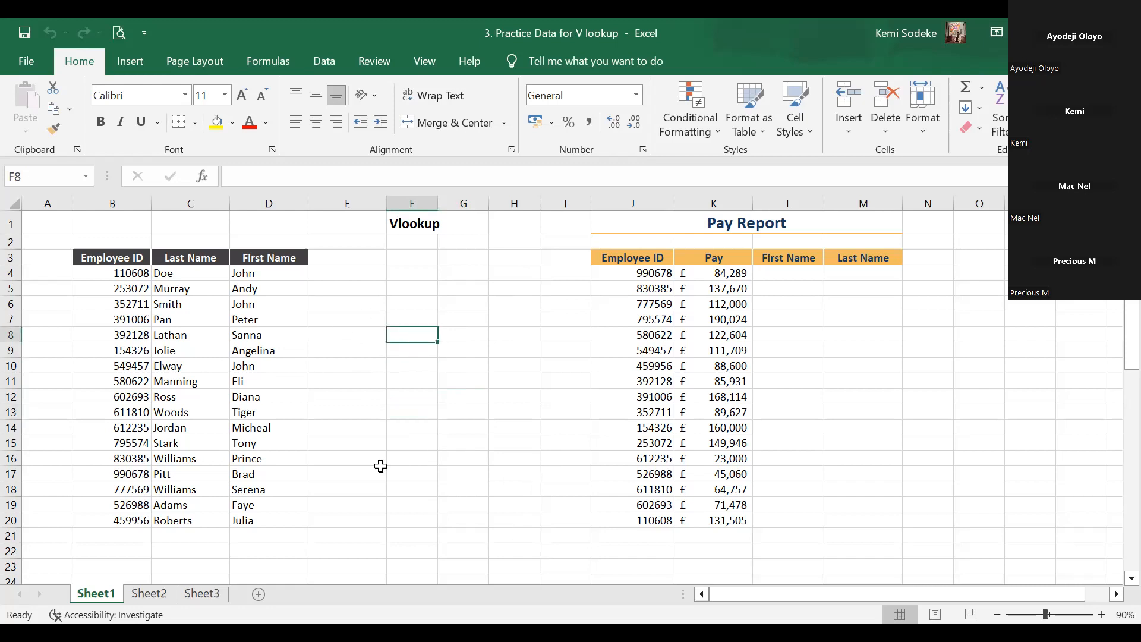
left_click(395, 440)
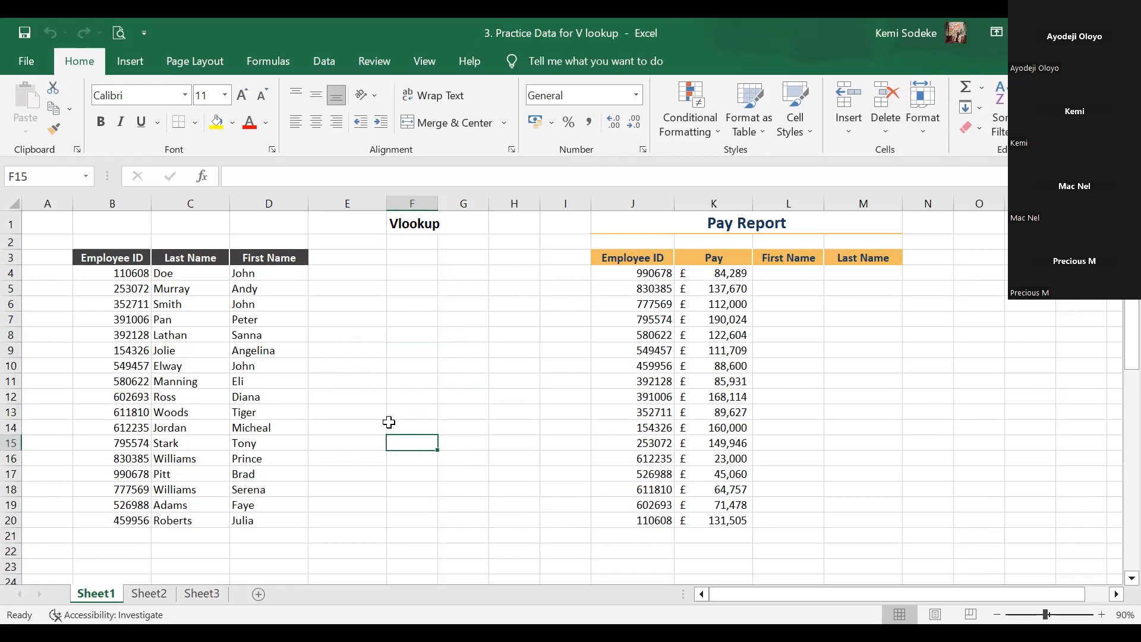
Replace the Vlookup heading in cell F1 with "Index & Match"
left_click(414, 224)
type("Ind")
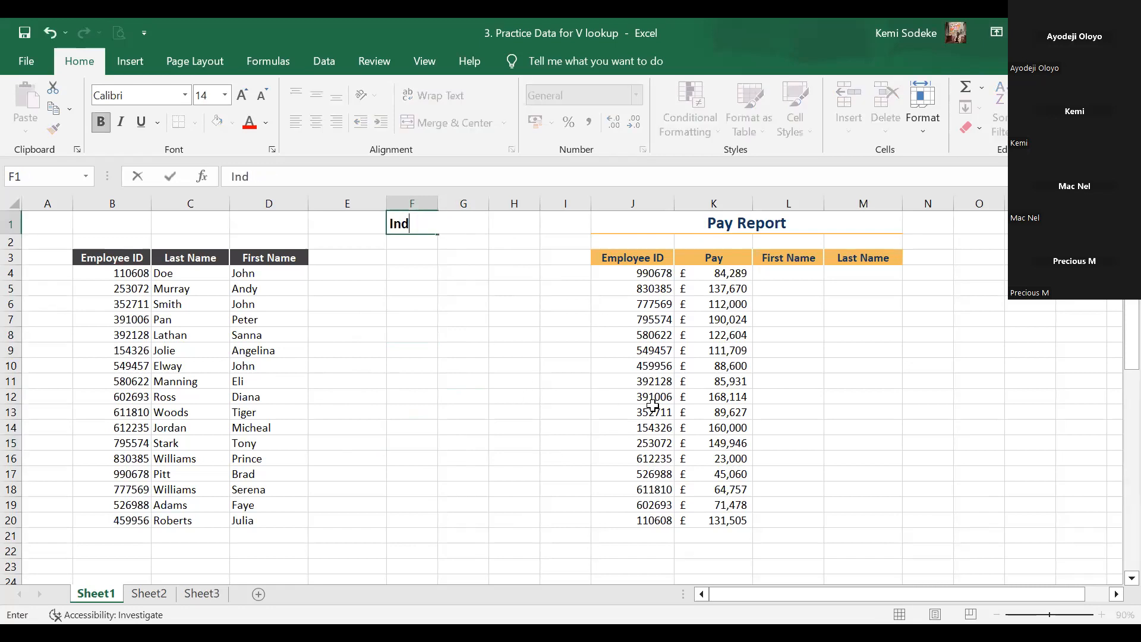
type("ex & Match")
key("Return")
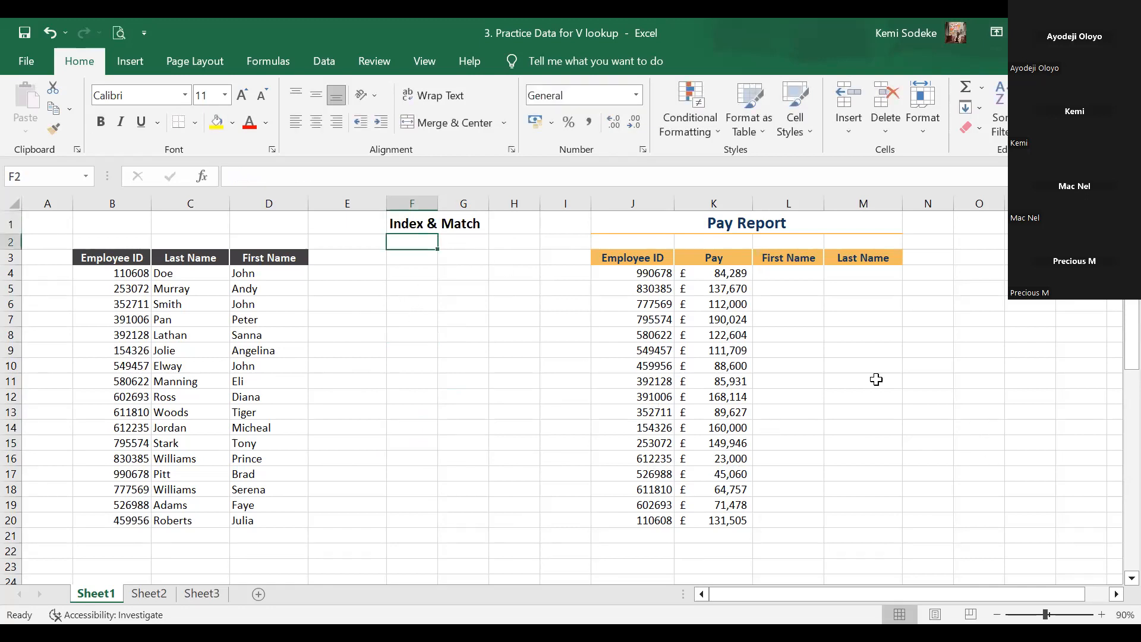
left_click(895, 377)
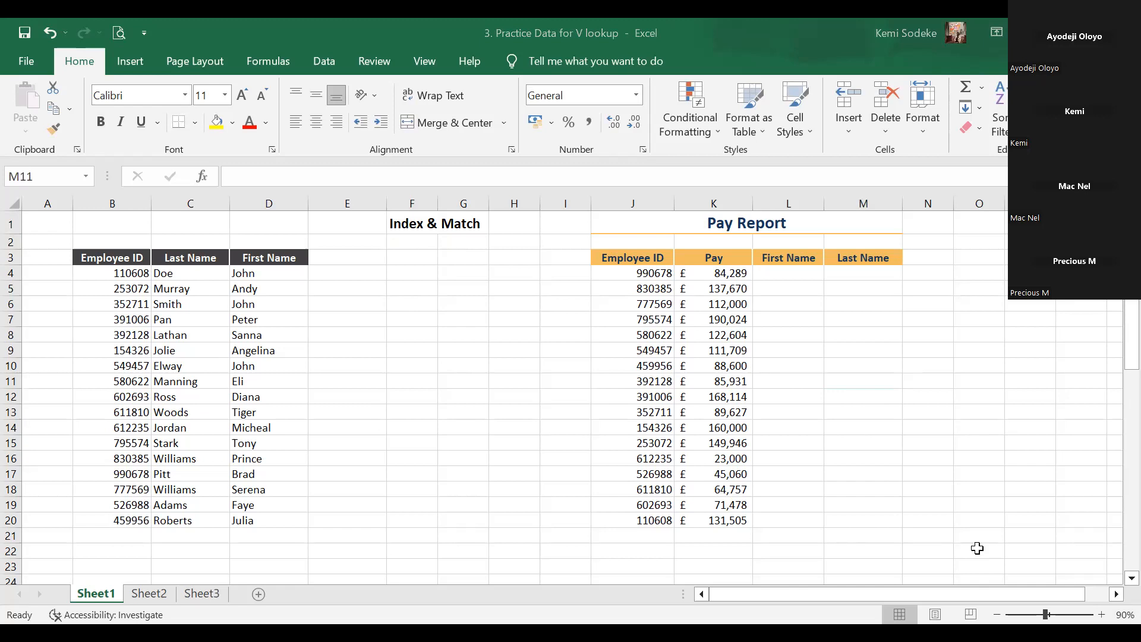
left_click(184, 459)
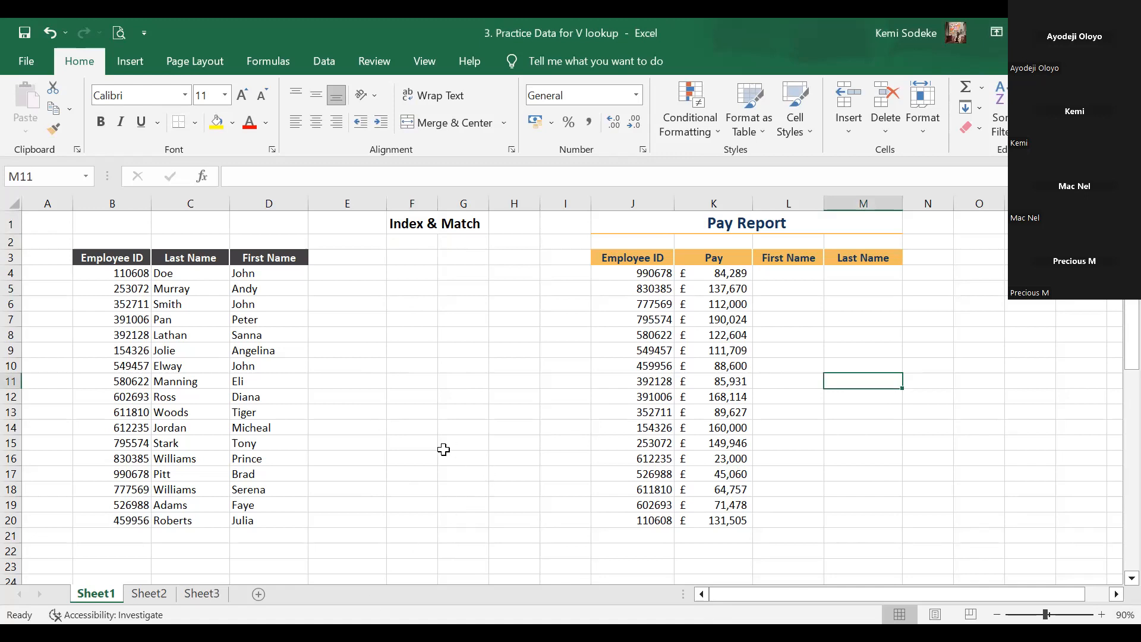
left_click(417, 443)
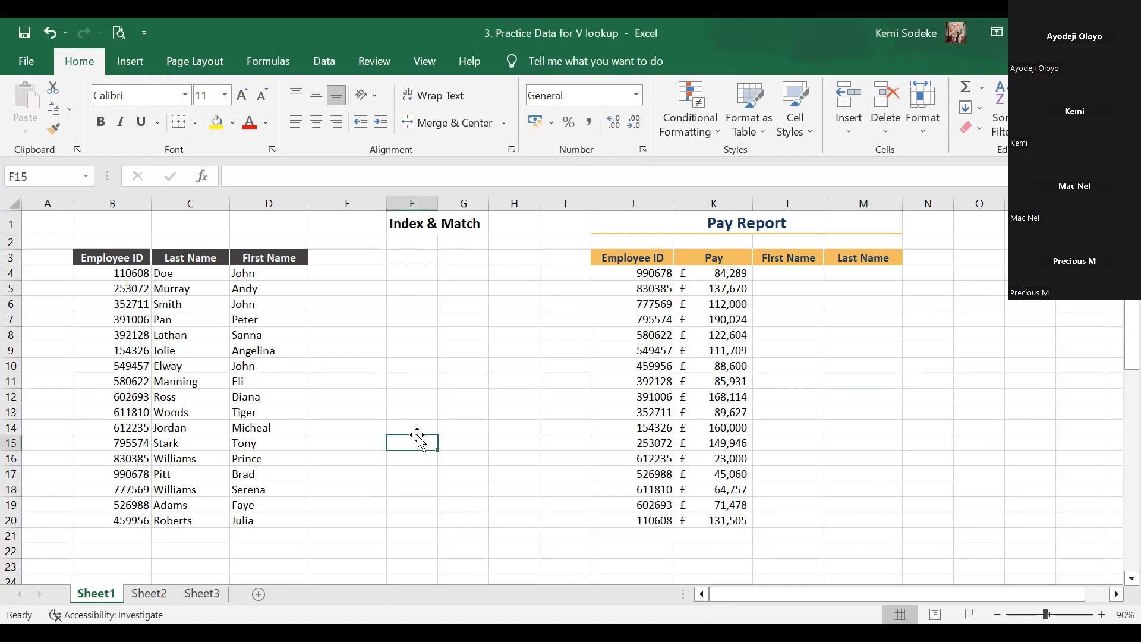
Start a VLOOKUP formula in cell L4 with J4 as the lookup value and B3:D20 as the table array
left_click(772, 271)
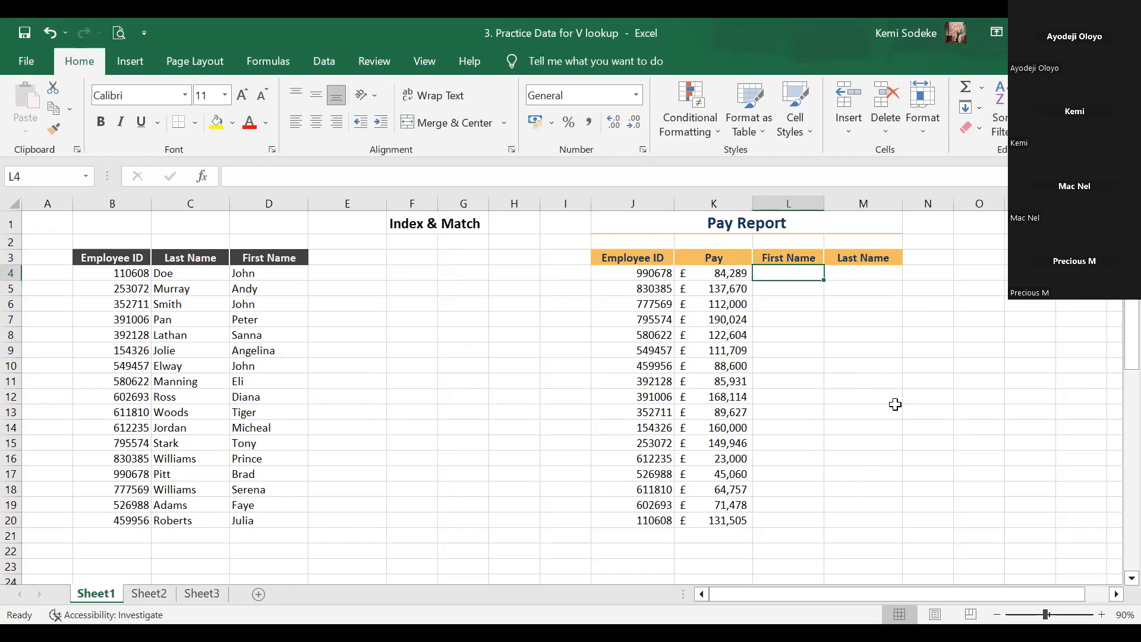
type("=")
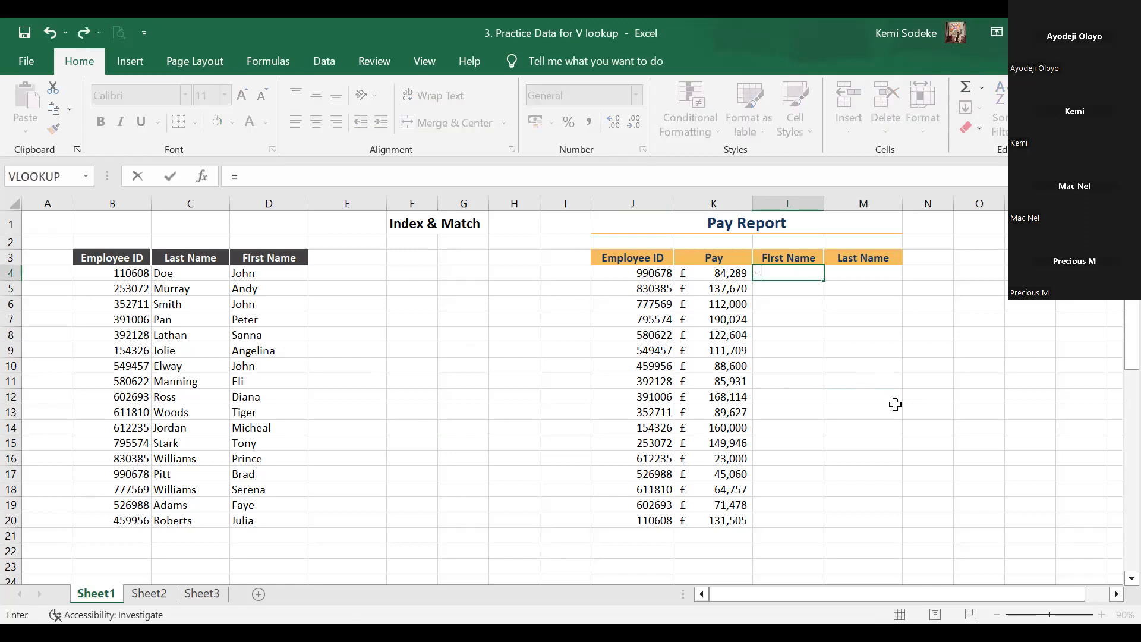
type("vlooku")
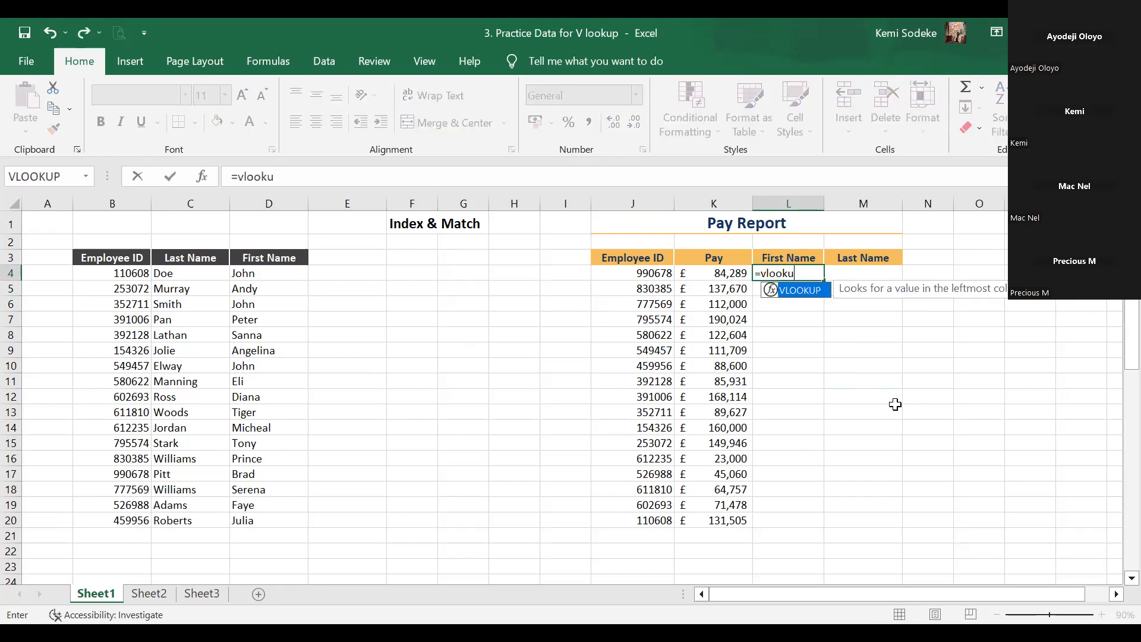
type("p(")
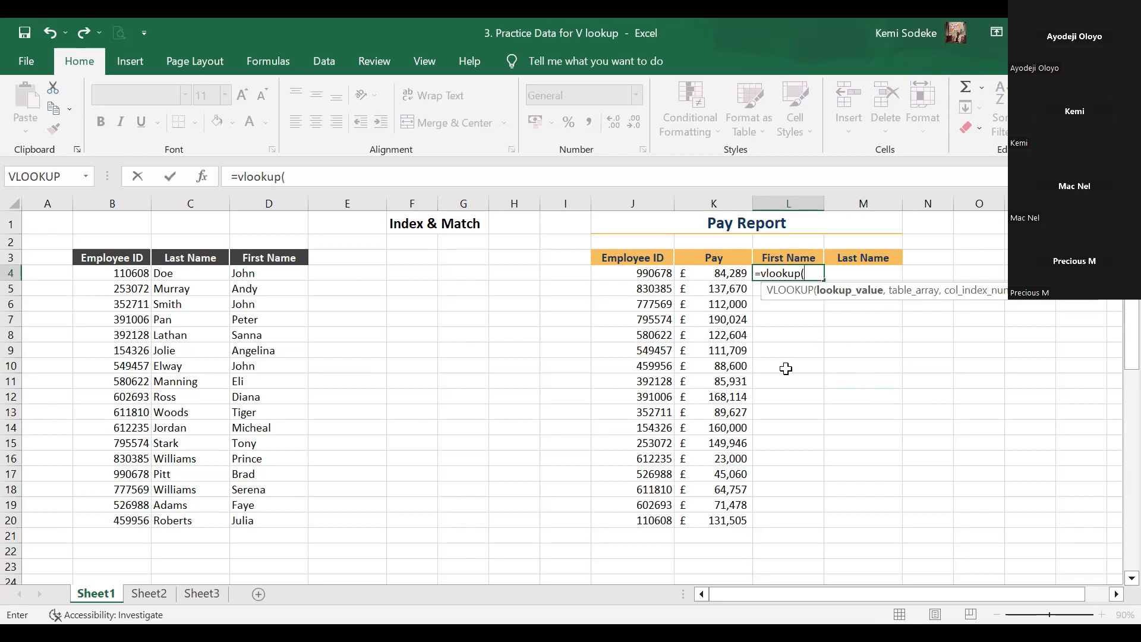
left_click(647, 275)
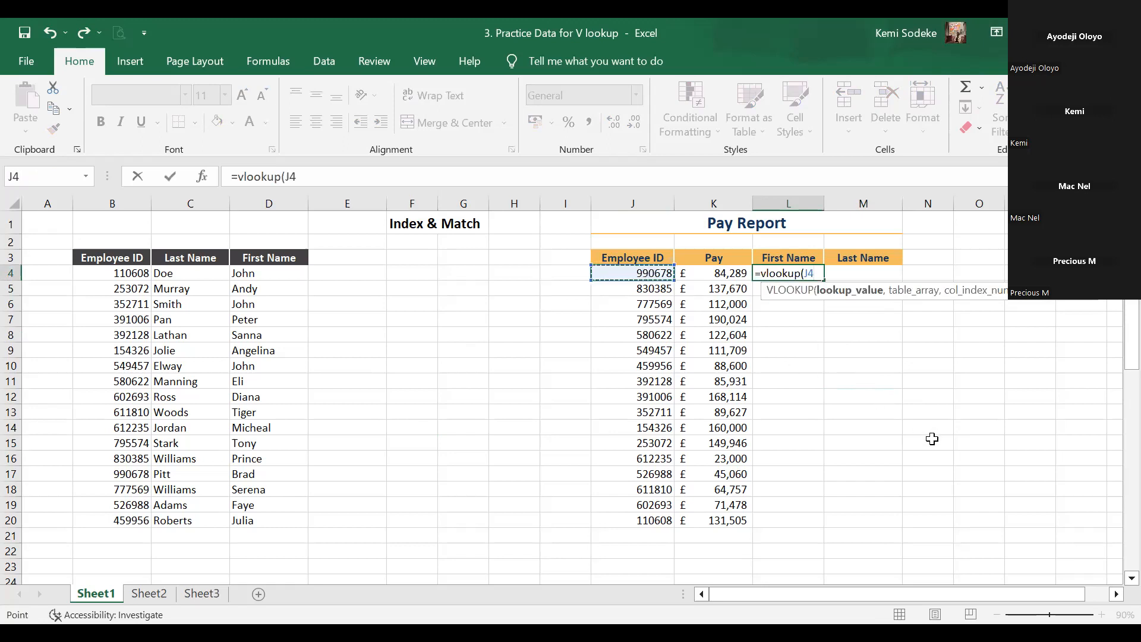
type(",")
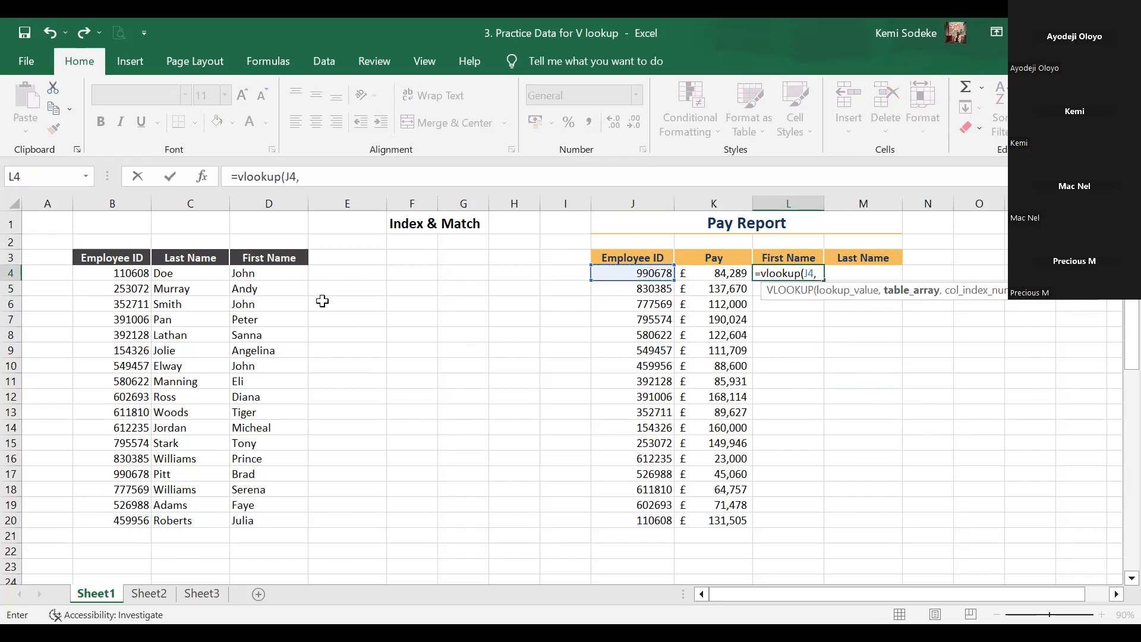
left_click(115, 203)
left_click_drag(112, 257, 189, 258)
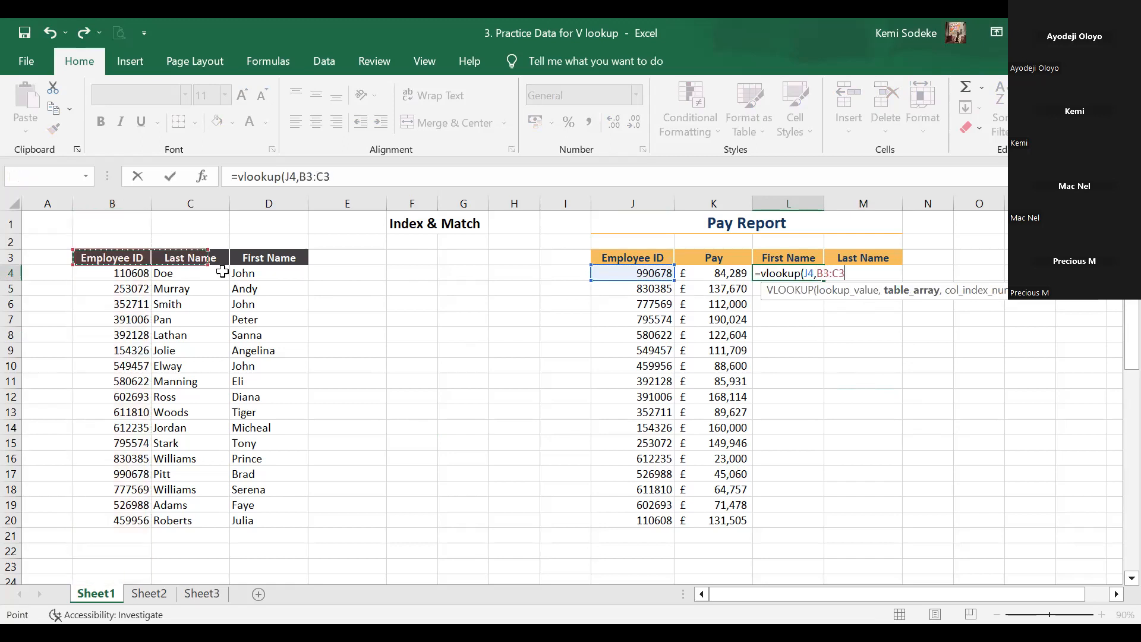
left_click_drag(268, 424, 268, 524)
type(",")
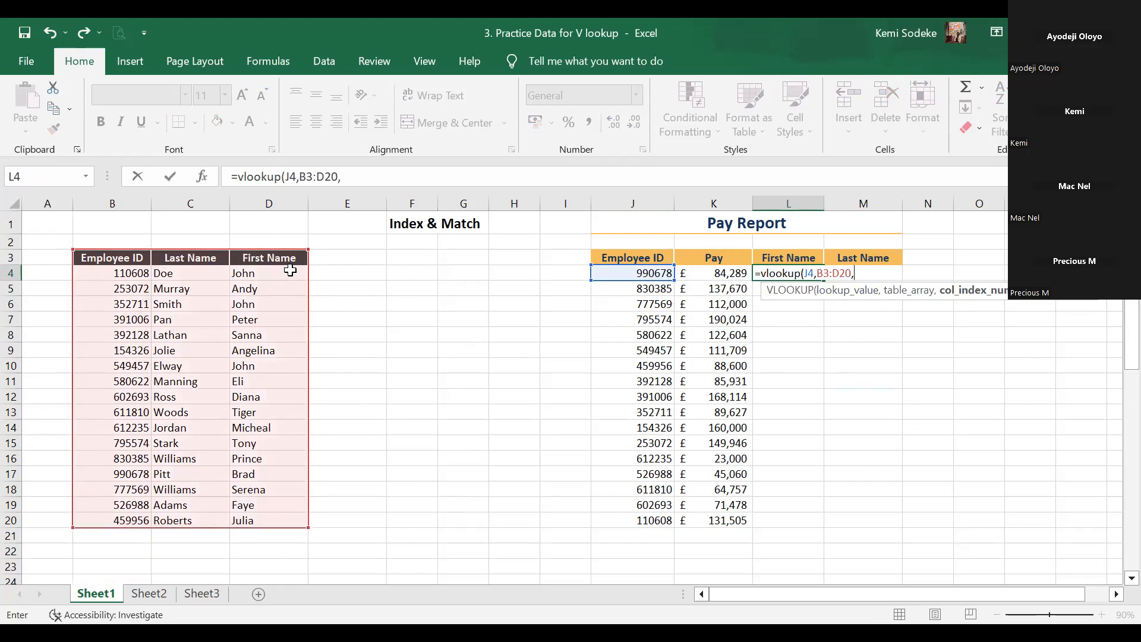
Complete the VLOOKUP in L4 with column index 3 and FALSE for an exact match
type("3)")
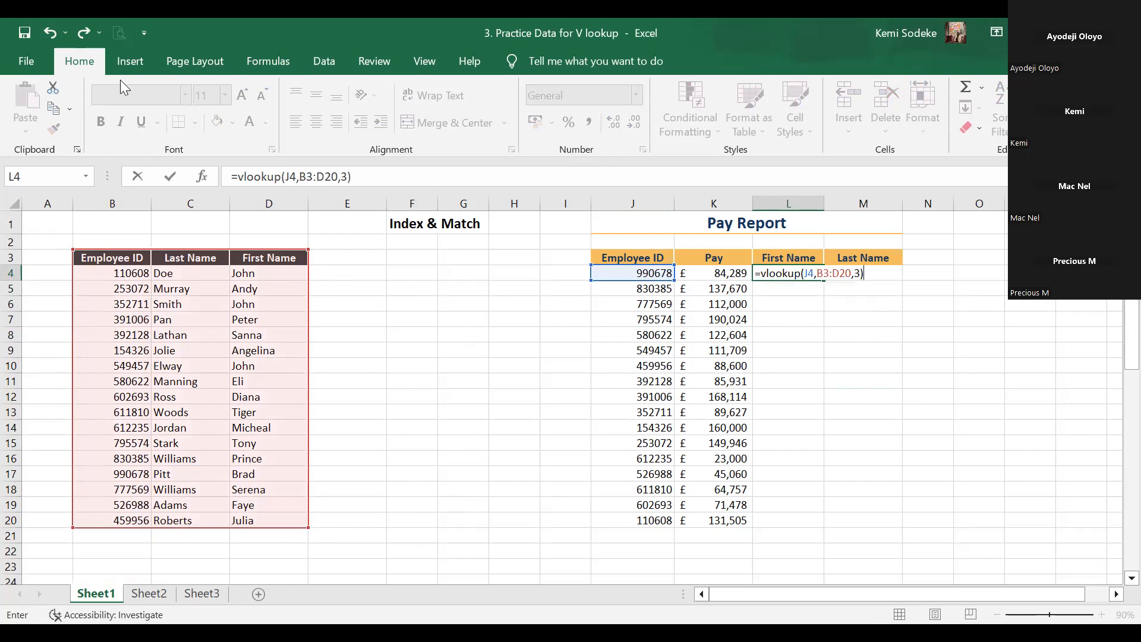
left_click(347, 177)
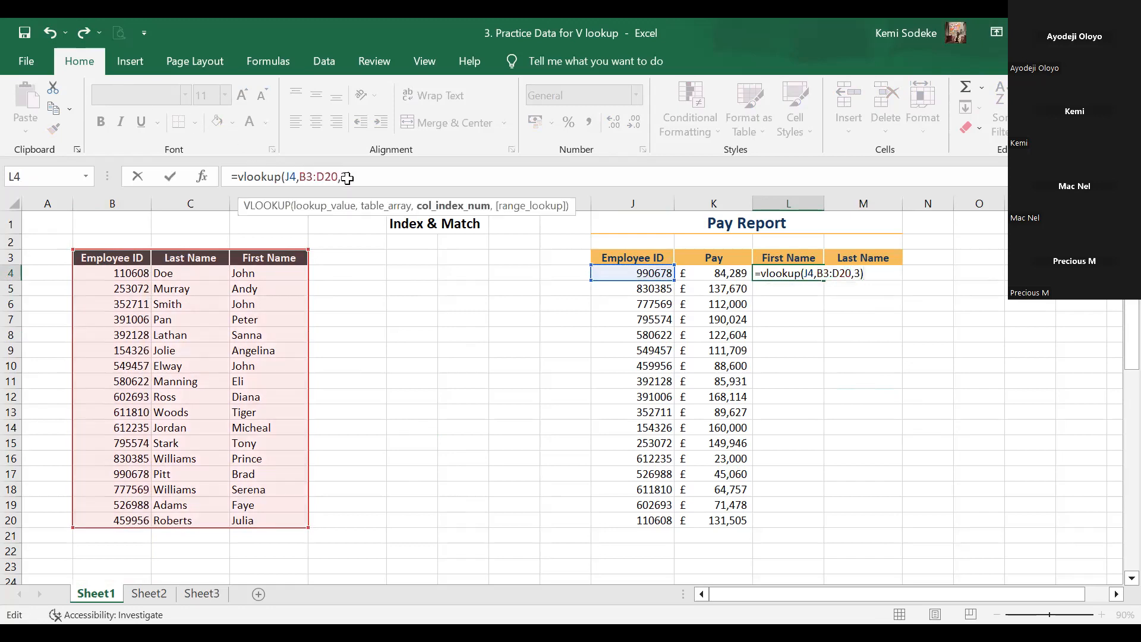
type(",false")
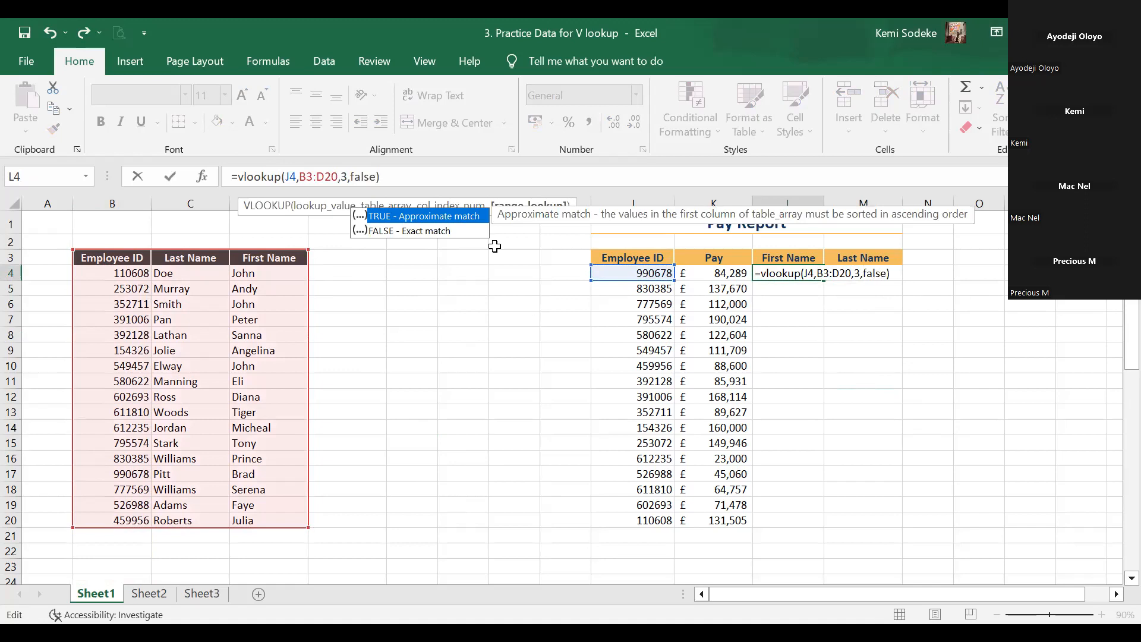
key("Return")
left_click(792, 275)
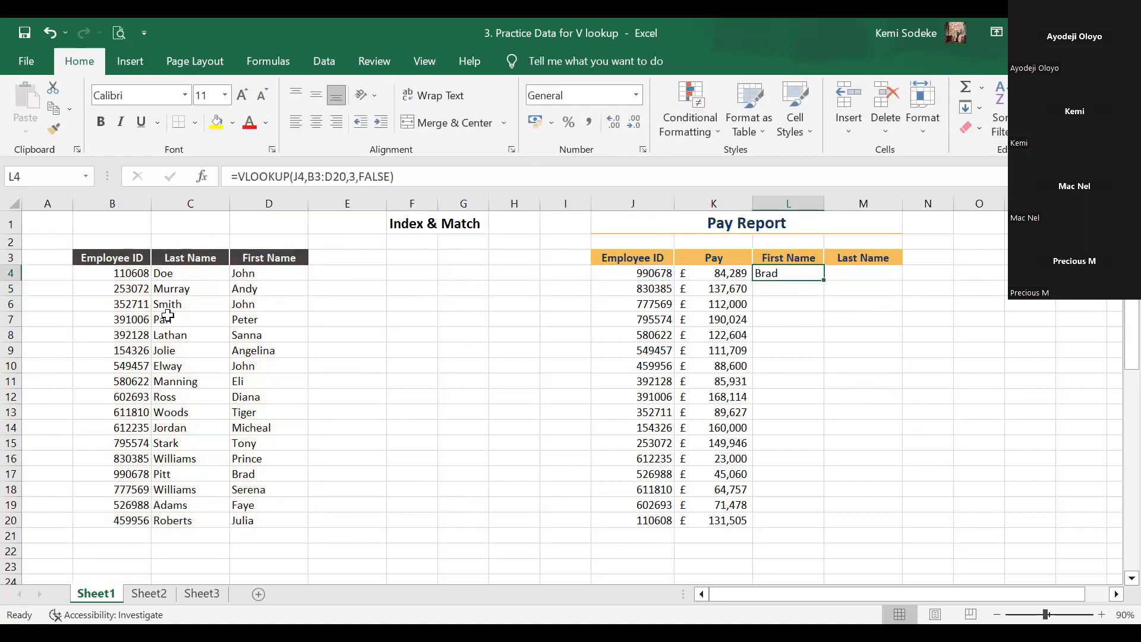
Widen column A and move the First Name column from D3:D20 to A3, before the Employee ID column
left_click(51, 271)
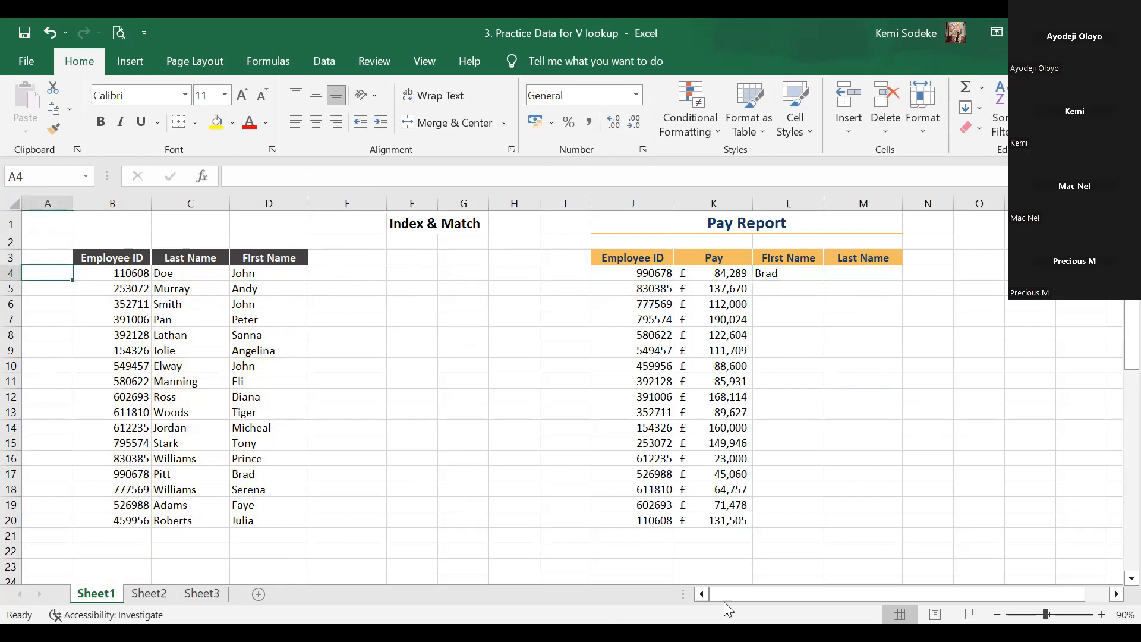
left_click(319, 300)
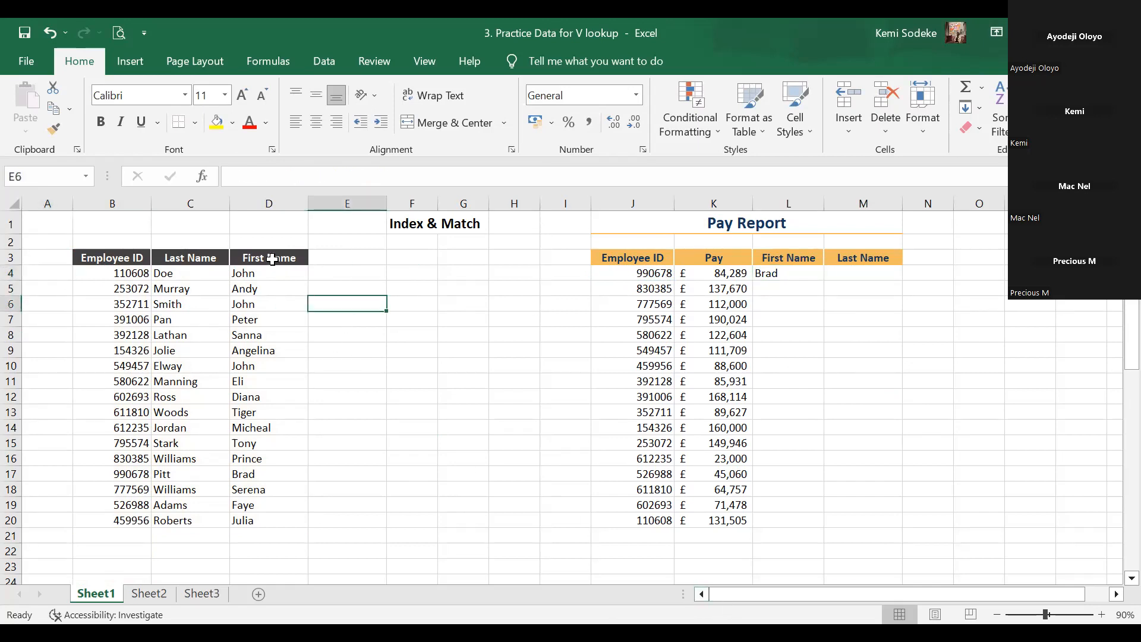
left_click(267, 256)
left_click_drag(271, 354, 277, 521)
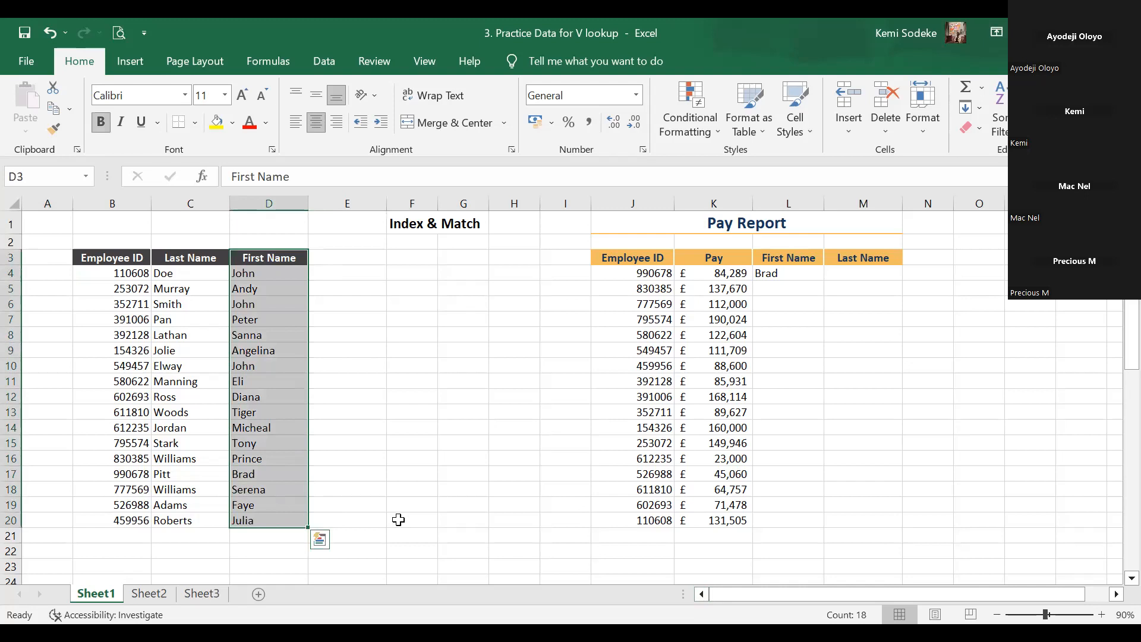
left_click_drag(70, 203, 141, 214)
left_click_drag(339, 257, 333, 519)
key("ctrl+c")
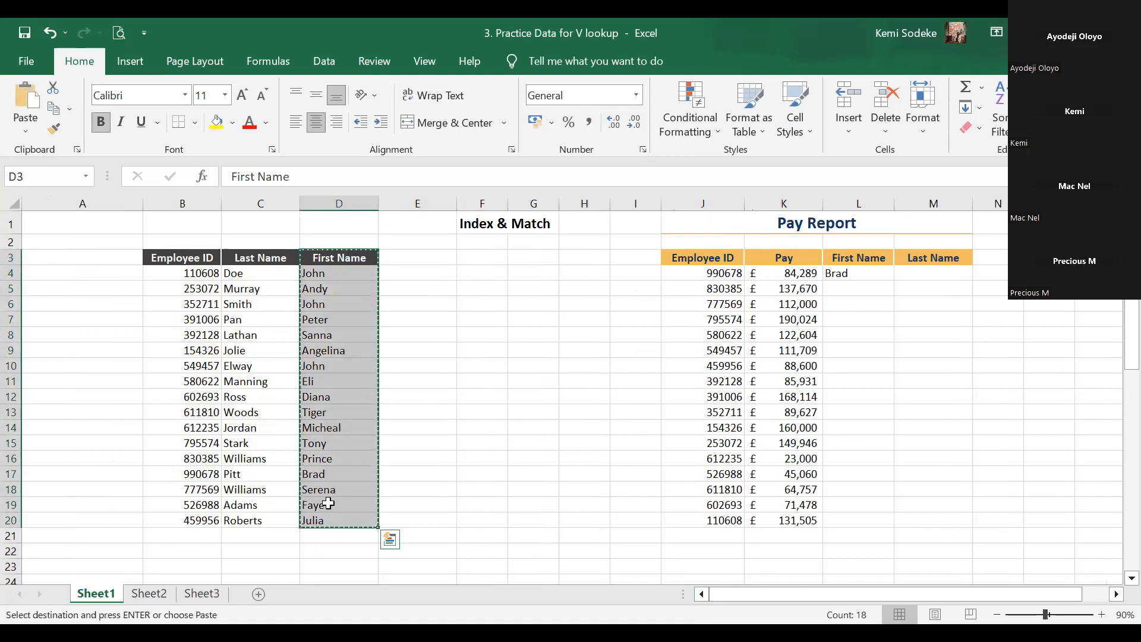
left_click(129, 260)
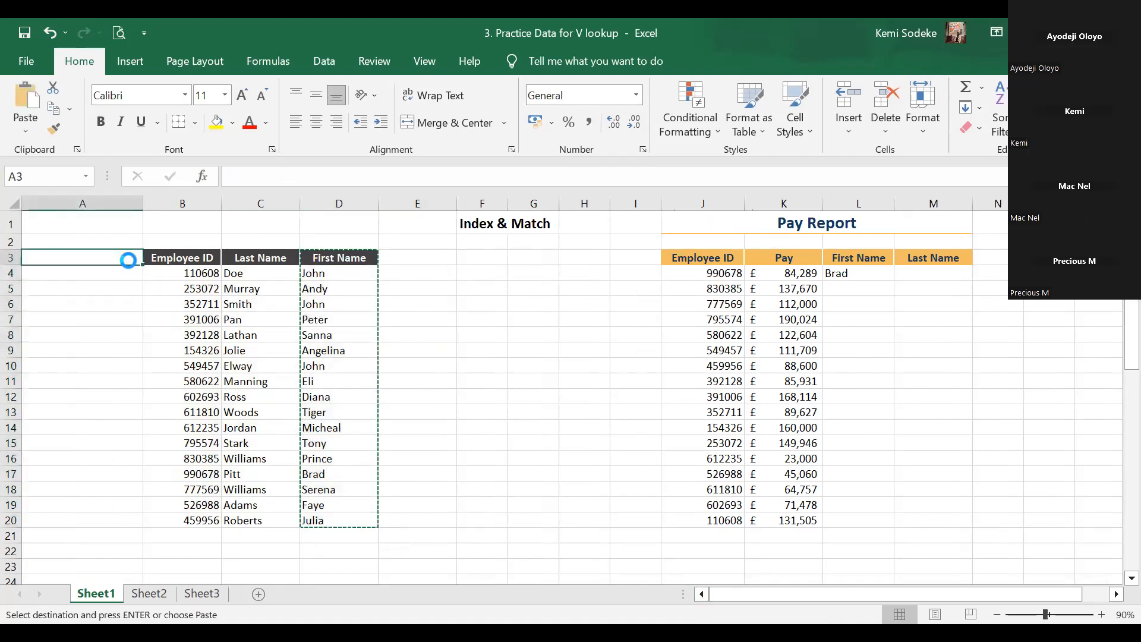
key("Return")
left_click(472, 381)
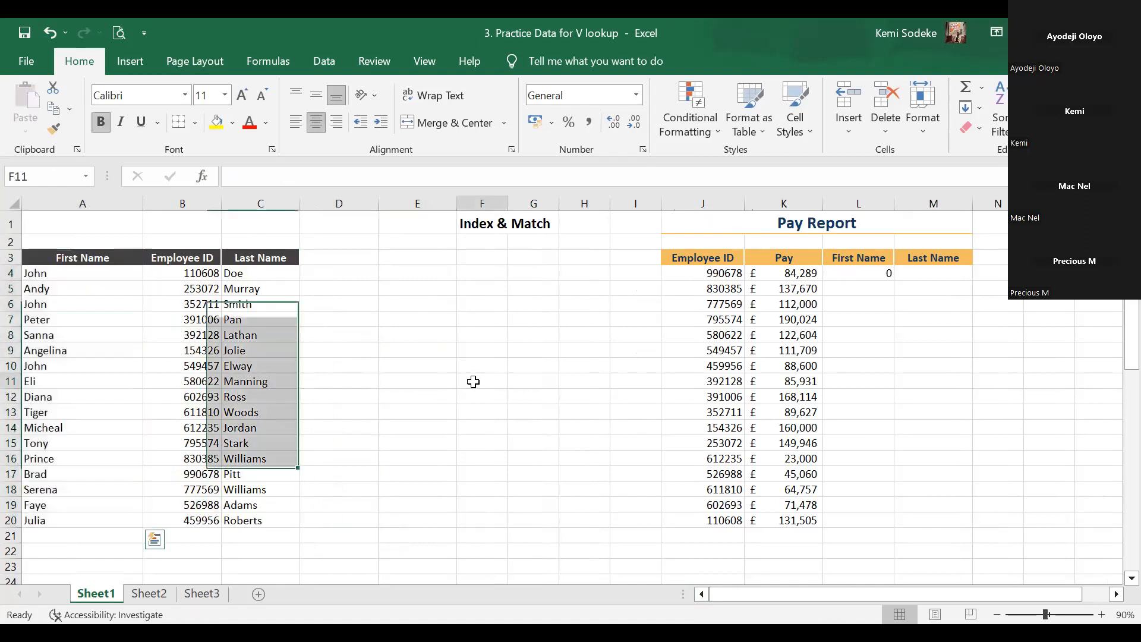
left_click(74, 274)
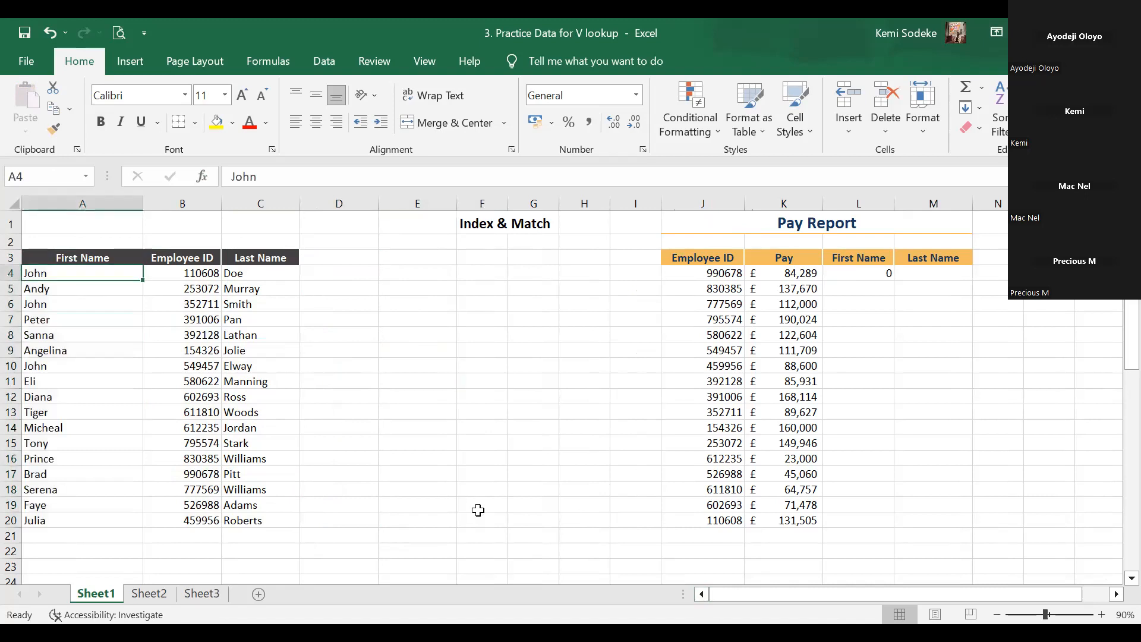
Clear the lookup formula from cell L4 and narrow column A slightly
left_click(878, 275)
key("Delete")
left_click(924, 429)
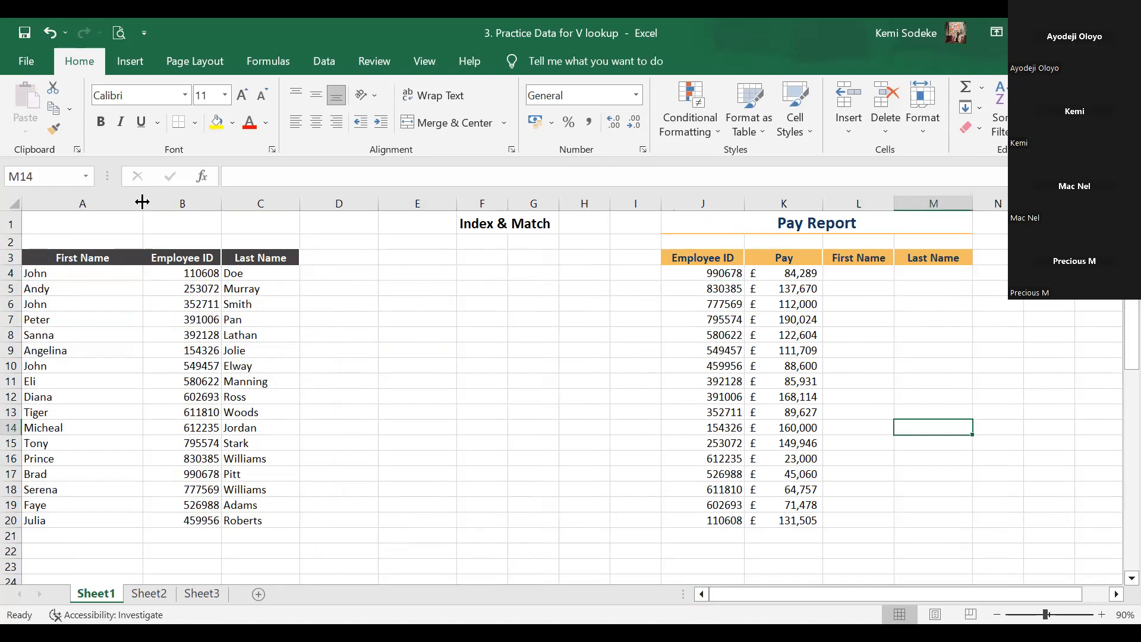
left_click_drag(143, 203, 127, 204)
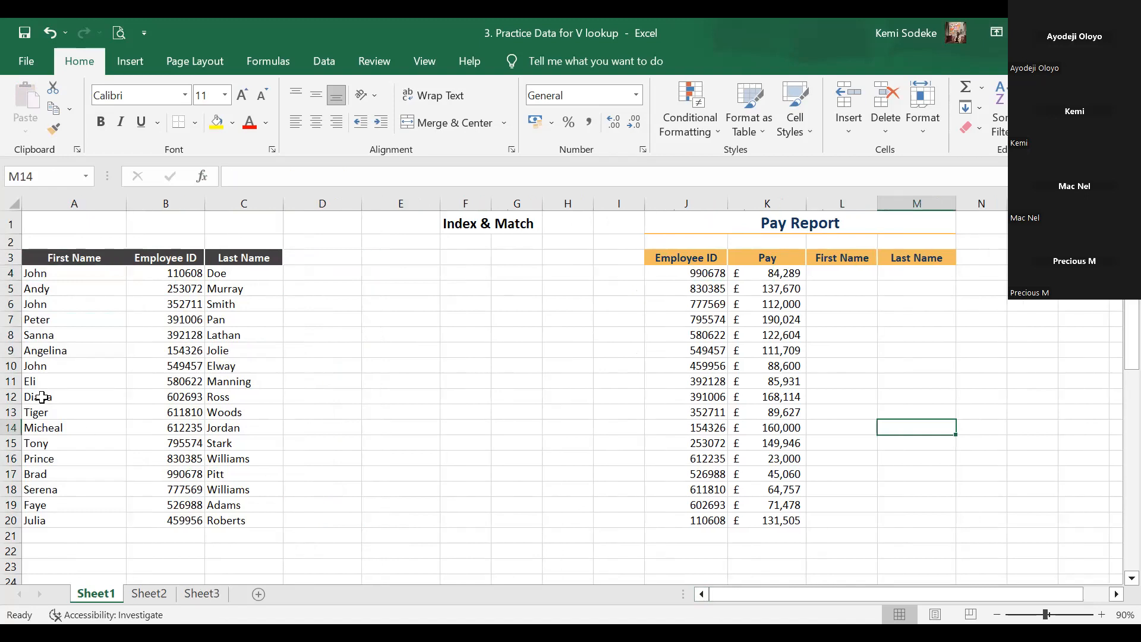
left_click(83, 258)
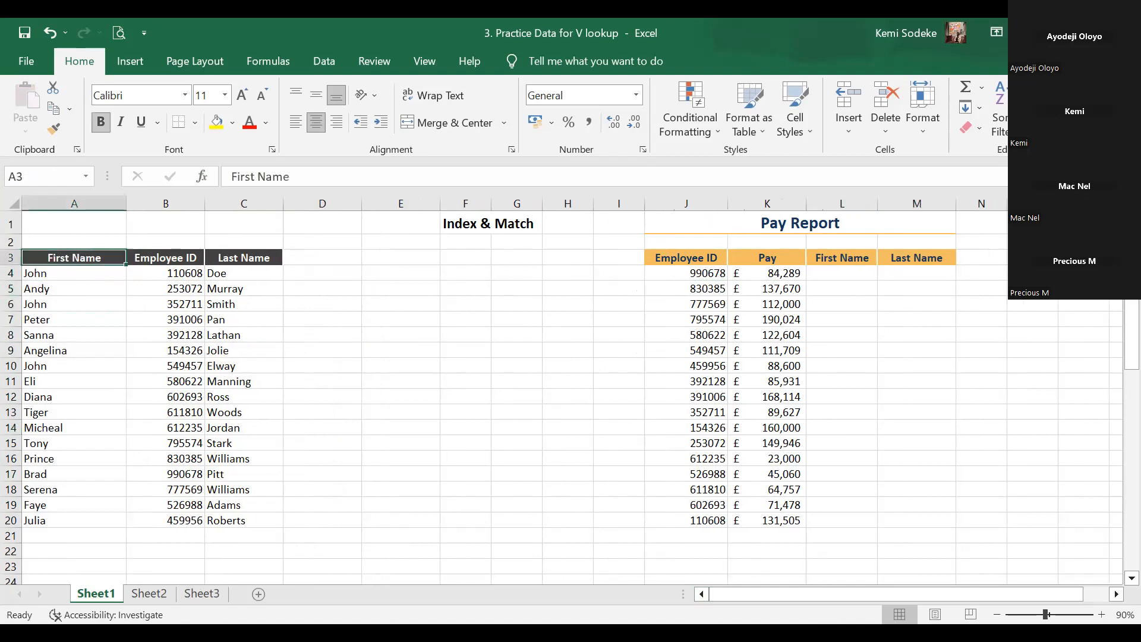
Start a VLOOKUP formula in cell L4 with J4 as the lookup value and A3:C20 as the table array
left_click(827, 277)
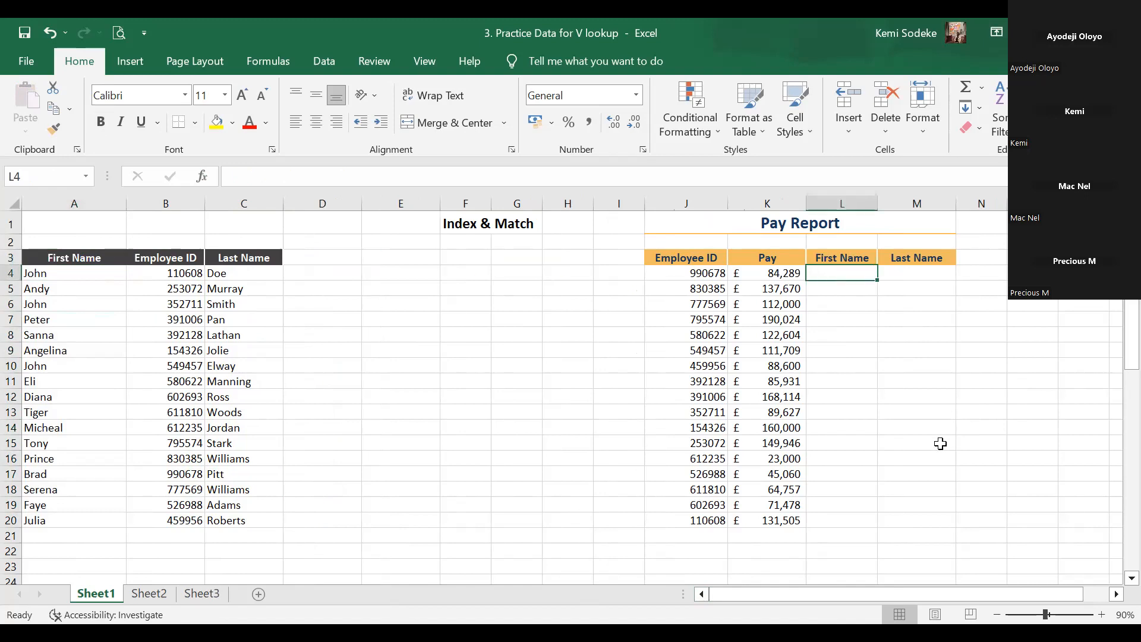
type("=")
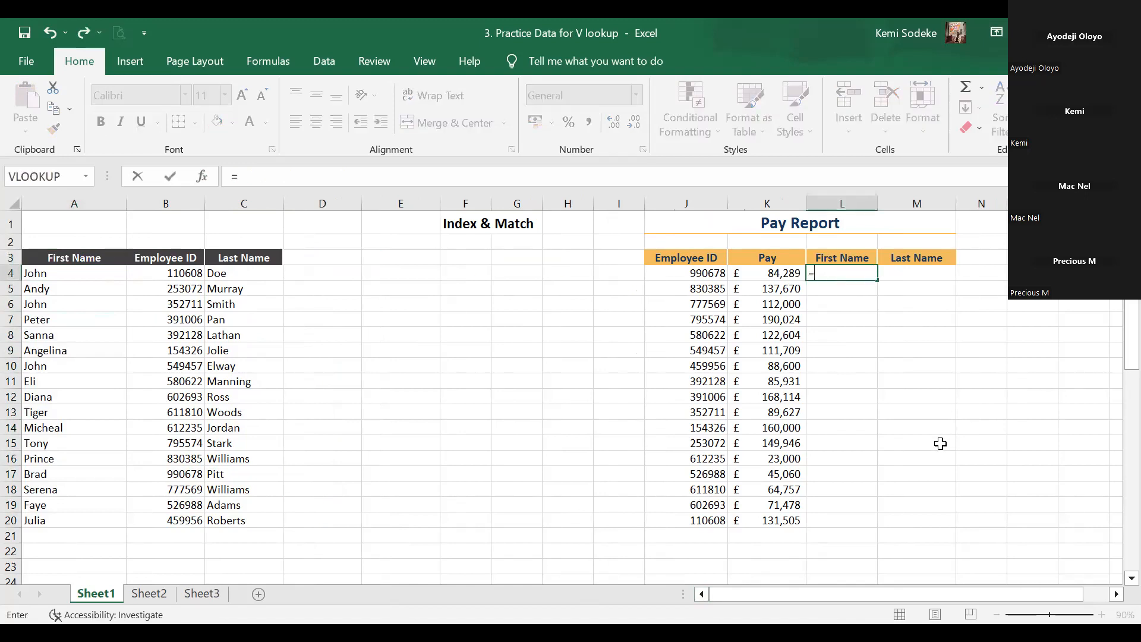
type("vlookup")
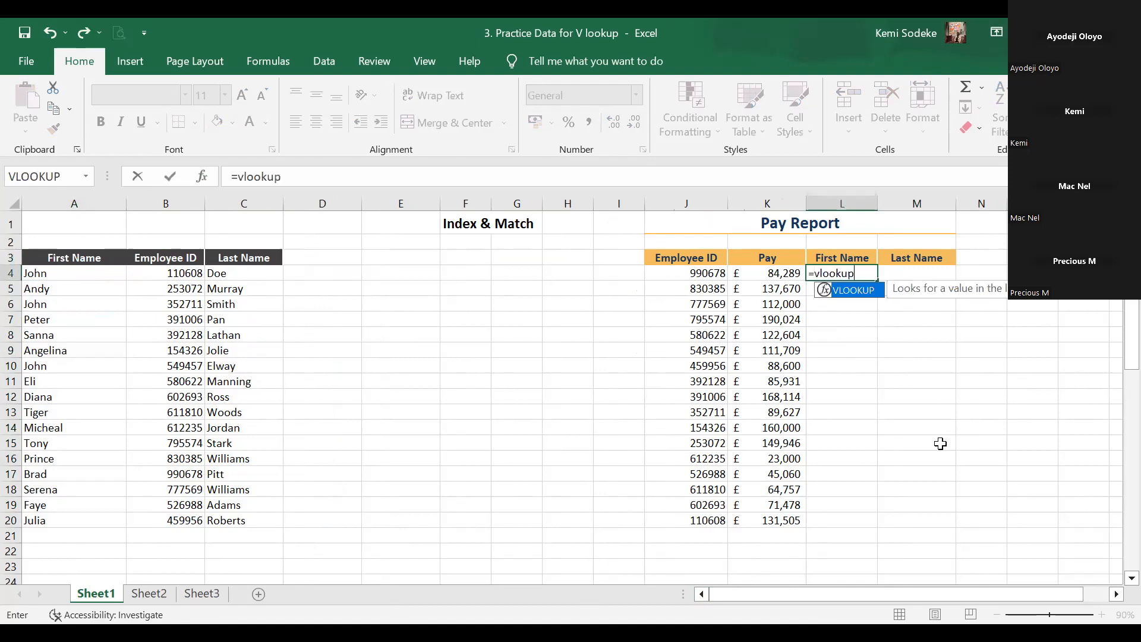
type("(")
left_click(695, 274)
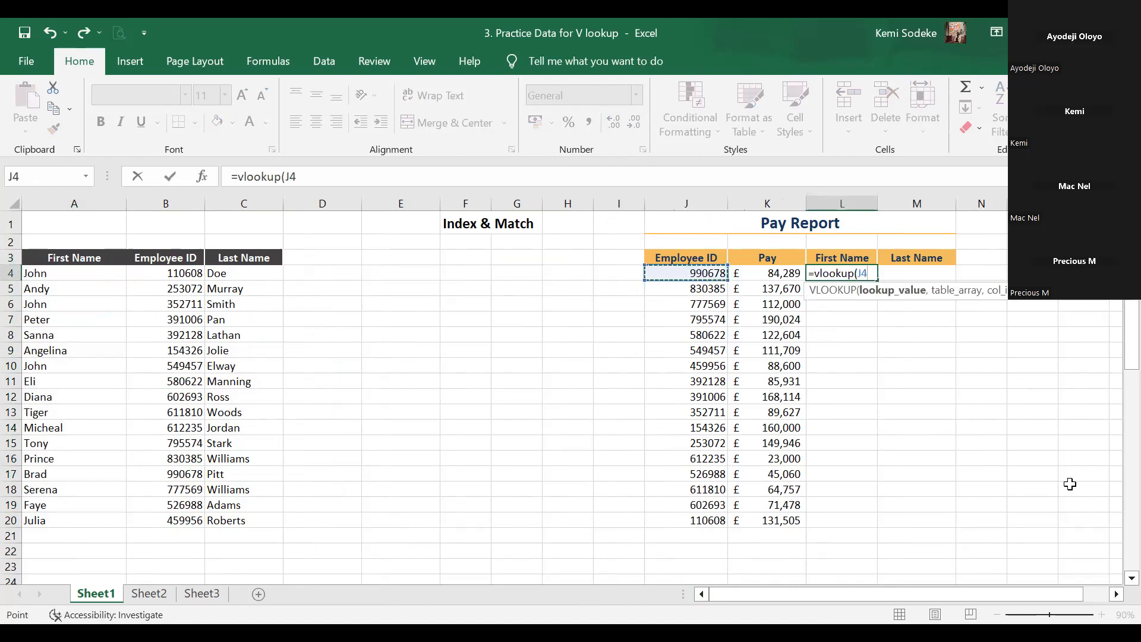
type(",")
left_click_drag(59, 258, 117, 275)
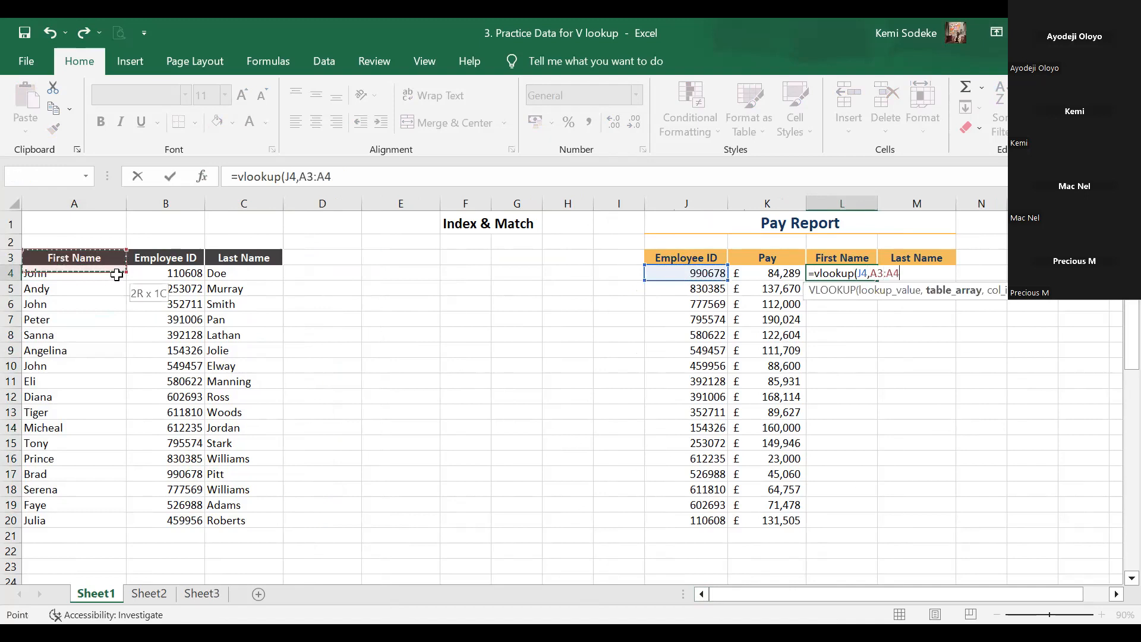
left_click_drag(259, 376, 252, 510)
type(",")
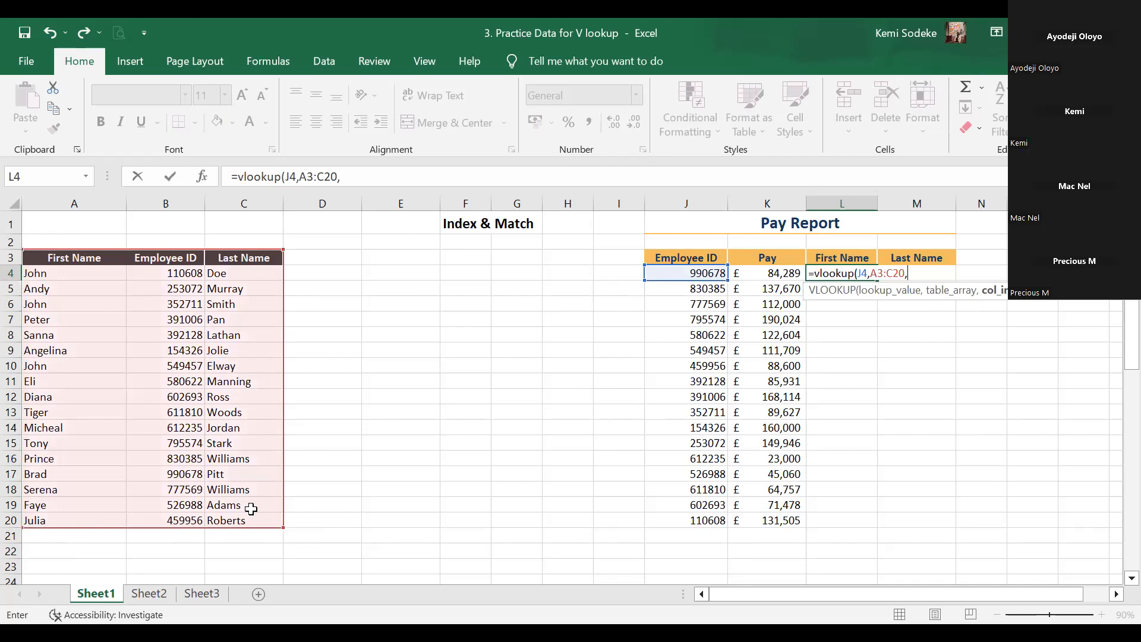
Complete the VLOOKUP in L4 with column index 1 and FALSE for an exact match
type("1,false)")
key("Return")
left_click(934, 428)
Examine the VLOOKUP arguments in L4 against the lookup value in J4 and the First Name column of the employee table
left_click(862, 275)
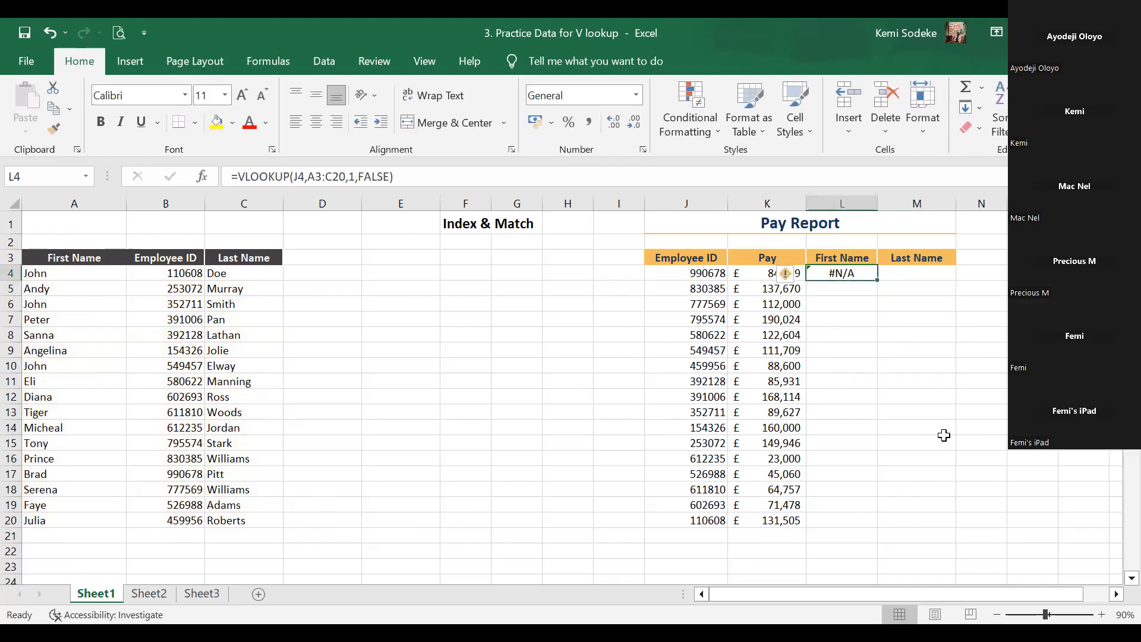
left_click(699, 272)
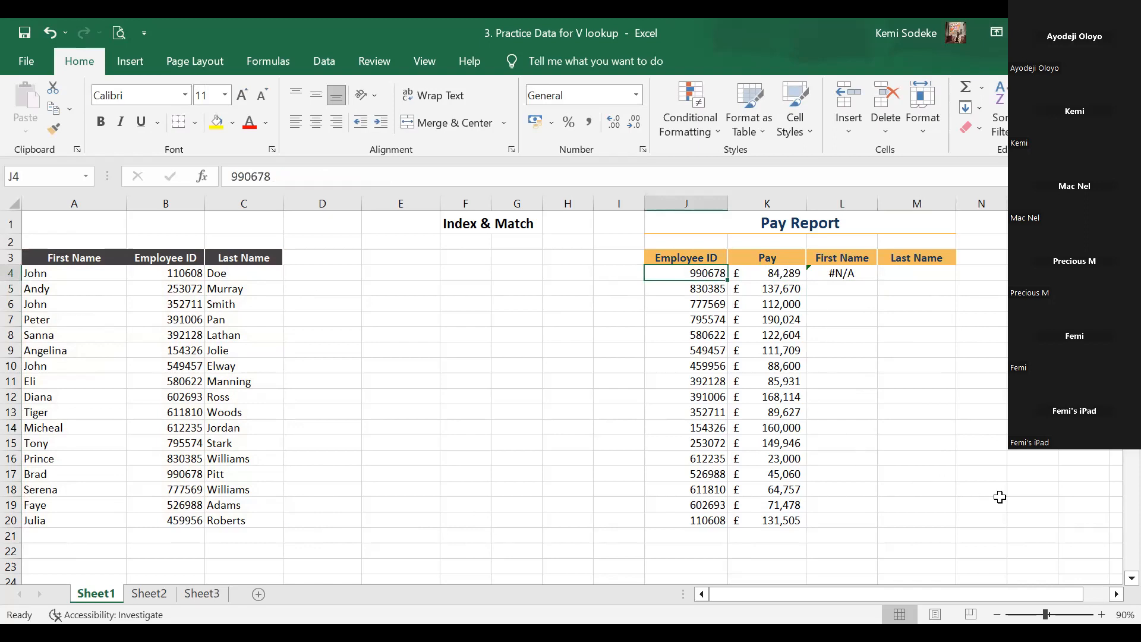
left_click(851, 275)
left_click(422, 176)
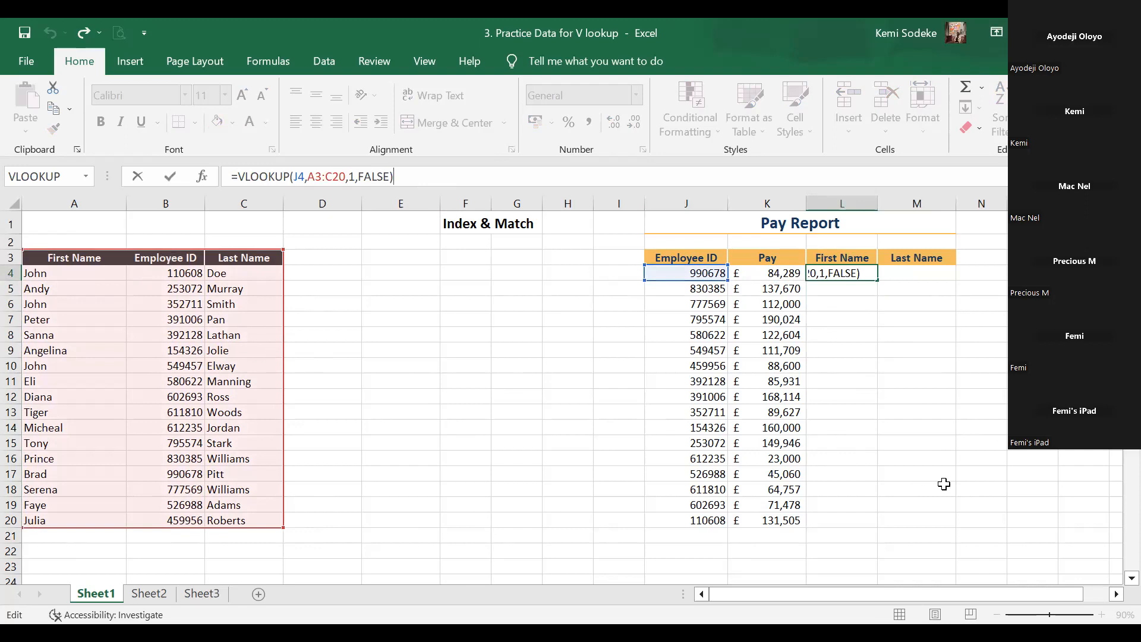
key("Return")
left_click(936, 333)
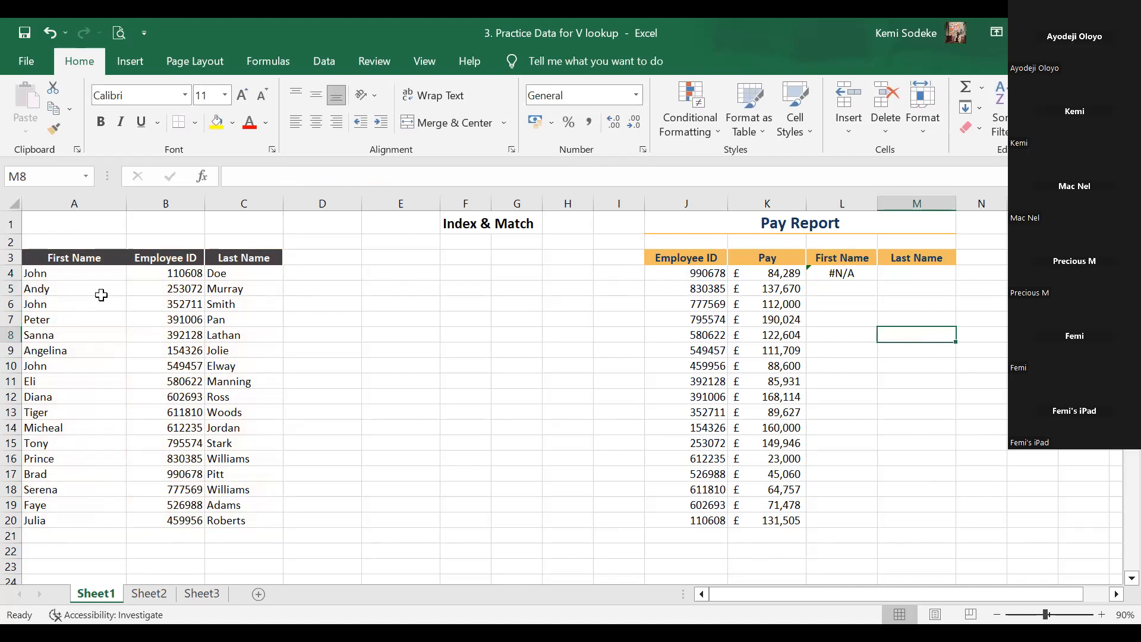
left_click(78, 262)
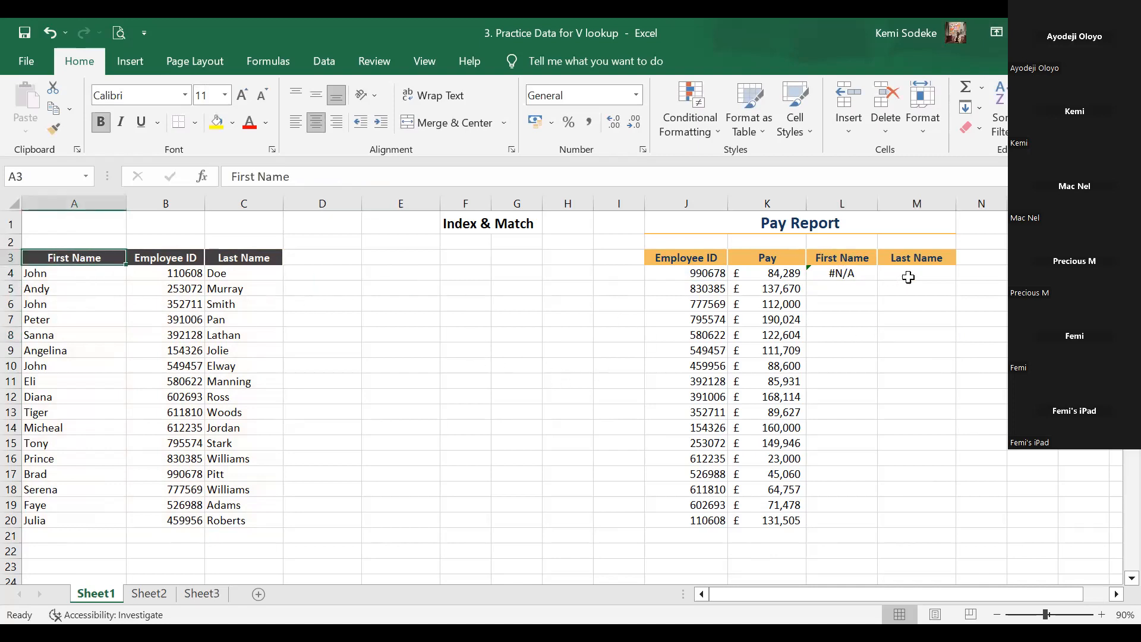
left_click(840, 273)
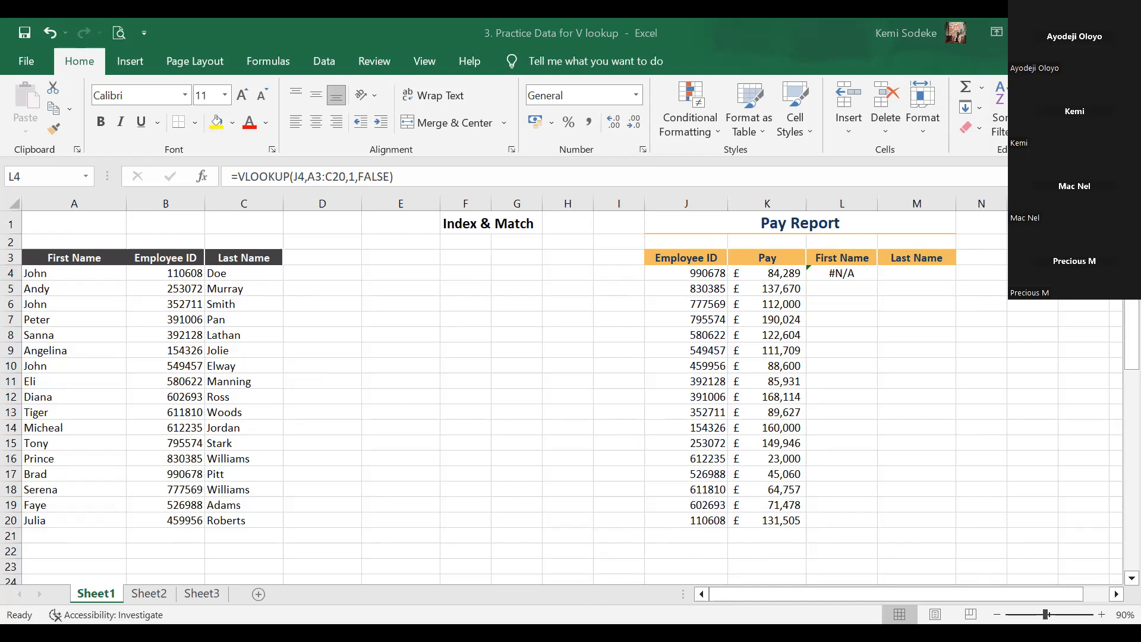
left_click(981, 427)
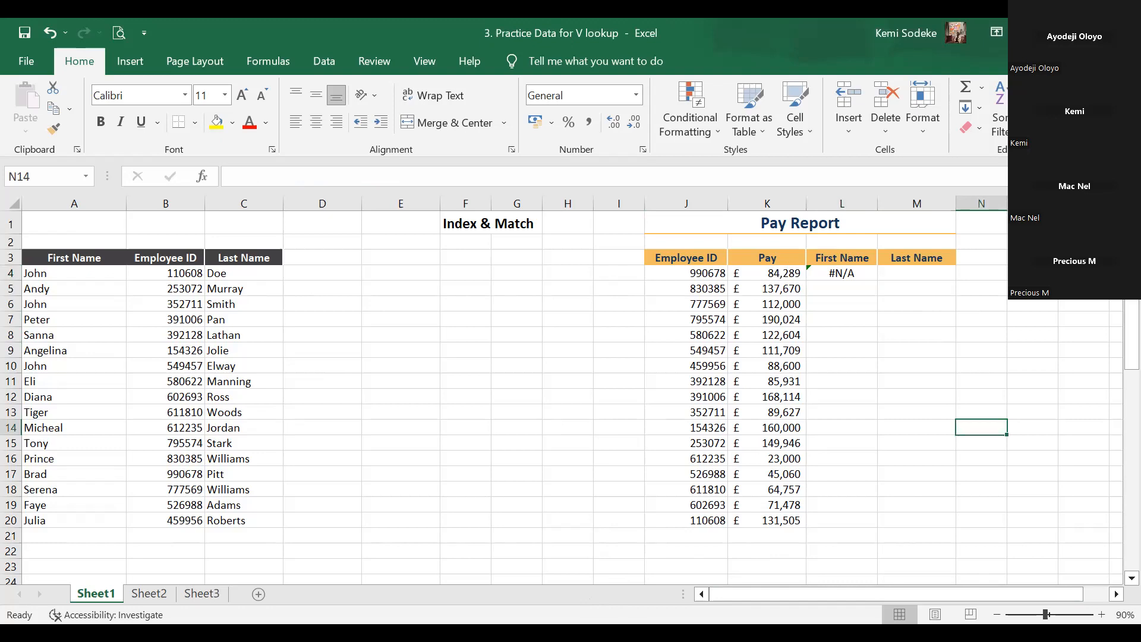
left_click(561, 547)
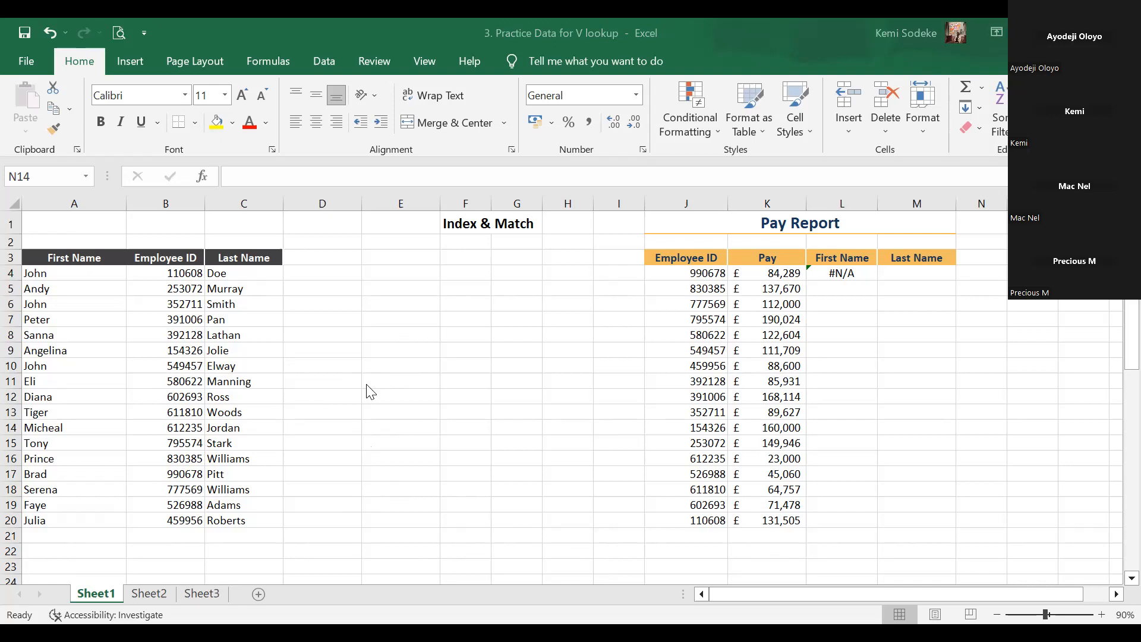
left_click(341, 359)
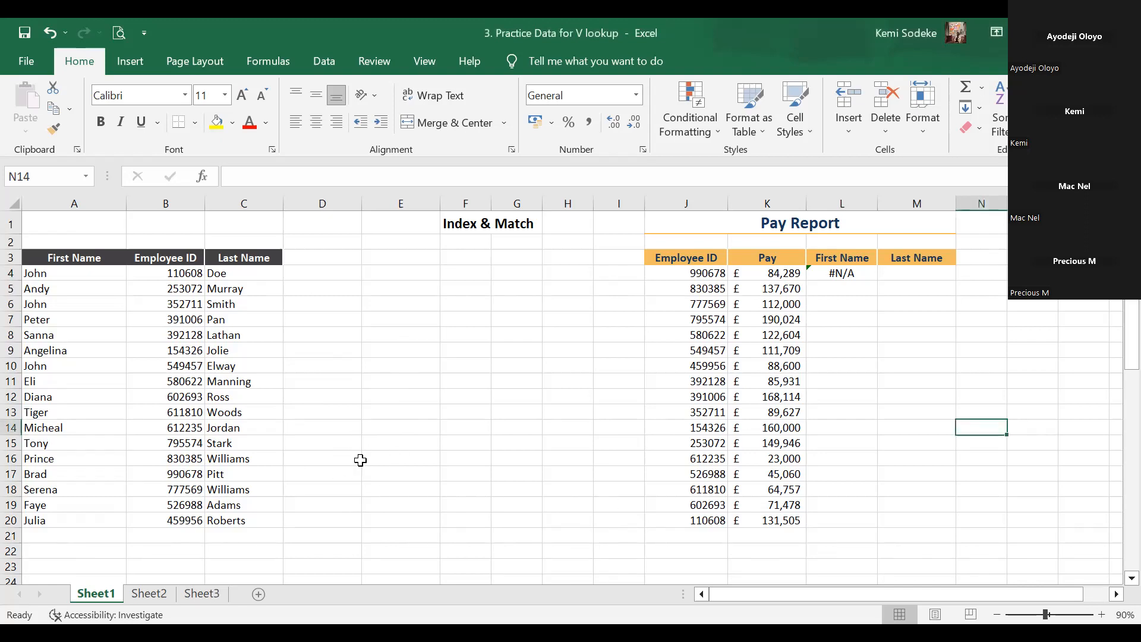
left_click(342, 440)
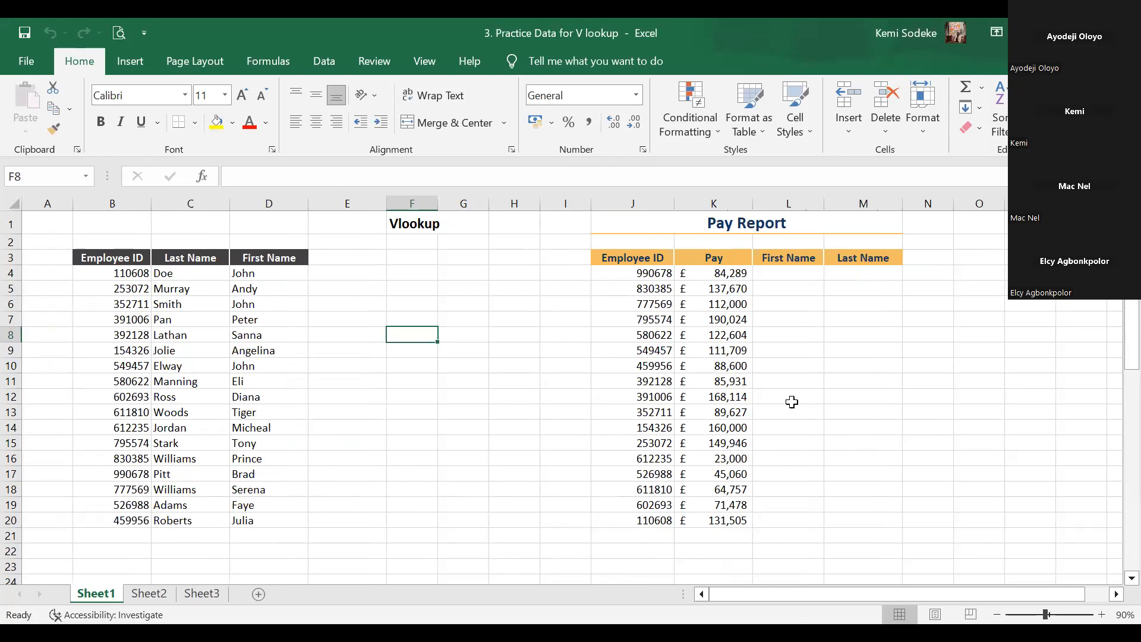
left_click(492, 399)
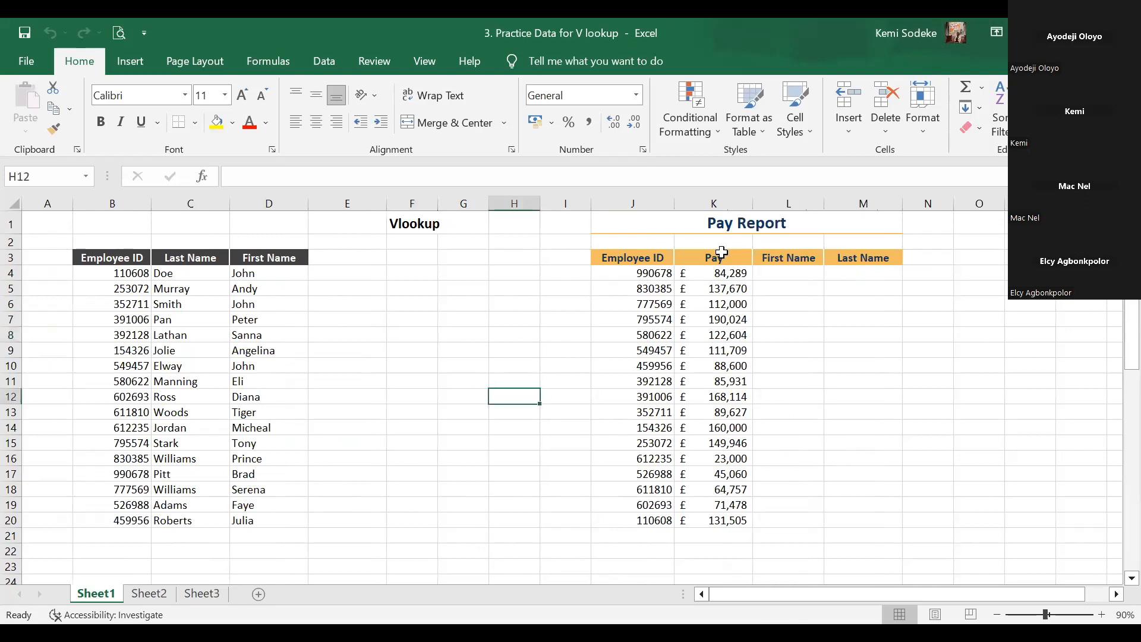
left_click(792, 278)
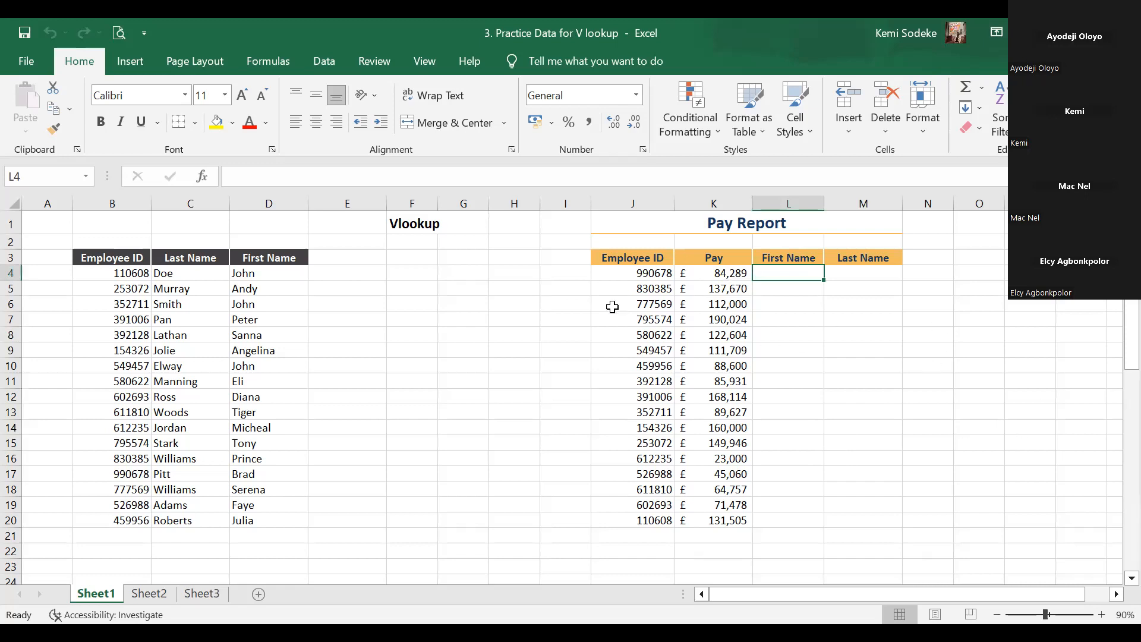
Move the First Name column from D3:D20 to A3, before the Employee ID column, and widen column A
left_click_drag(271, 265, 288, 515)
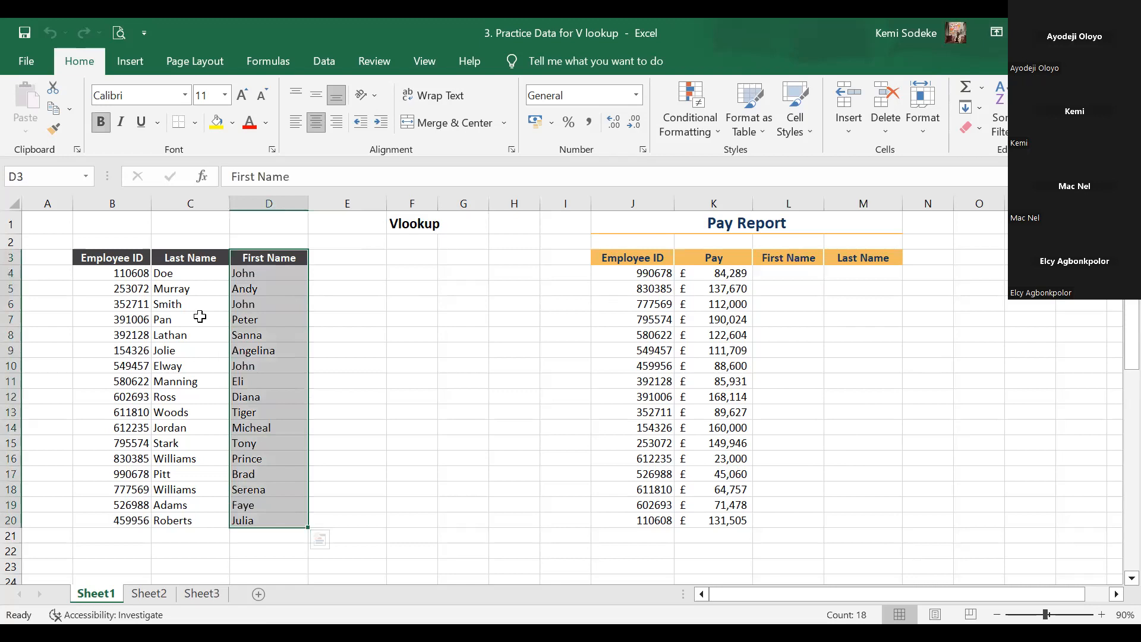
left_click_drag(225, 301, 52, 302)
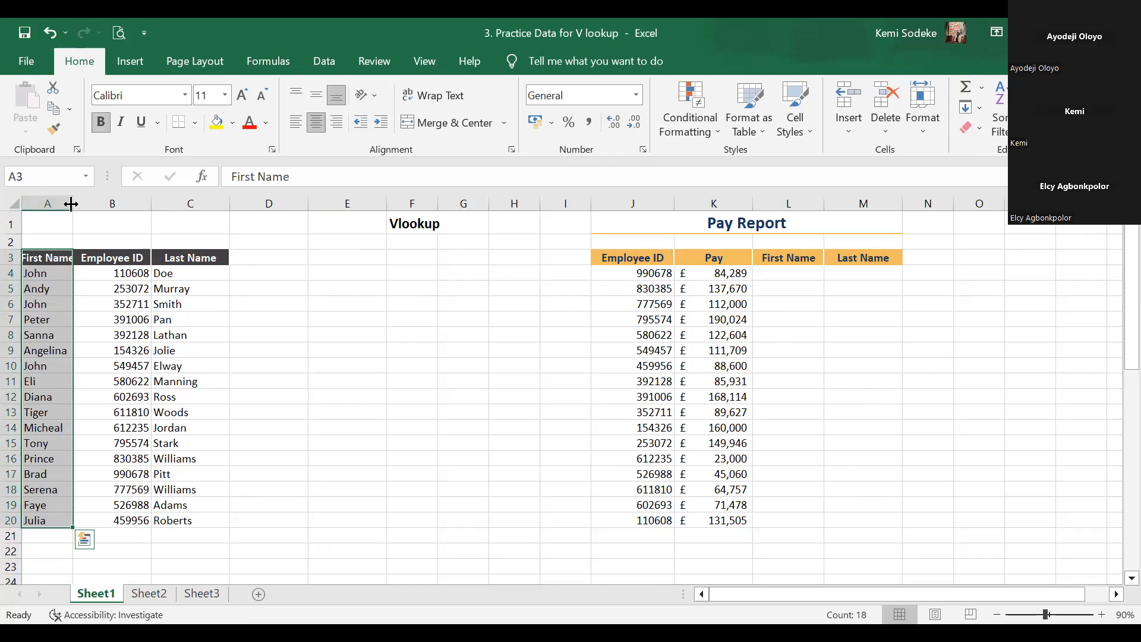
left_click_drag(71, 204, 114, 204)
left_click(388, 350)
Start a VLOOKUP formula in cell L4 with J4 as the lookup value and A3:C21 as the table array
left_click(829, 273)
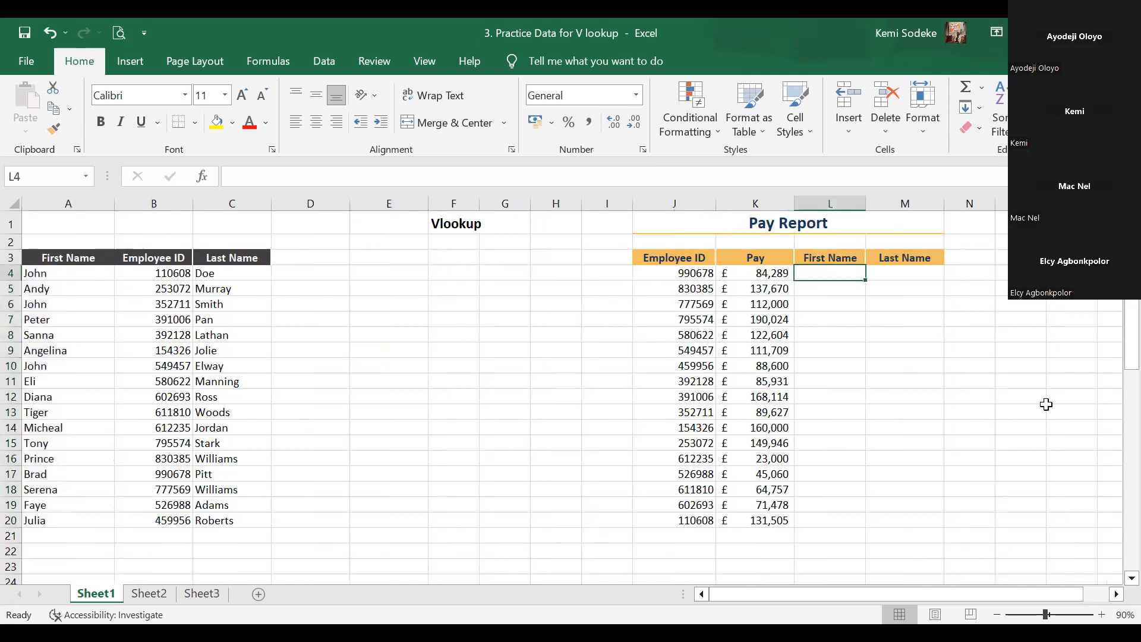
type("=")
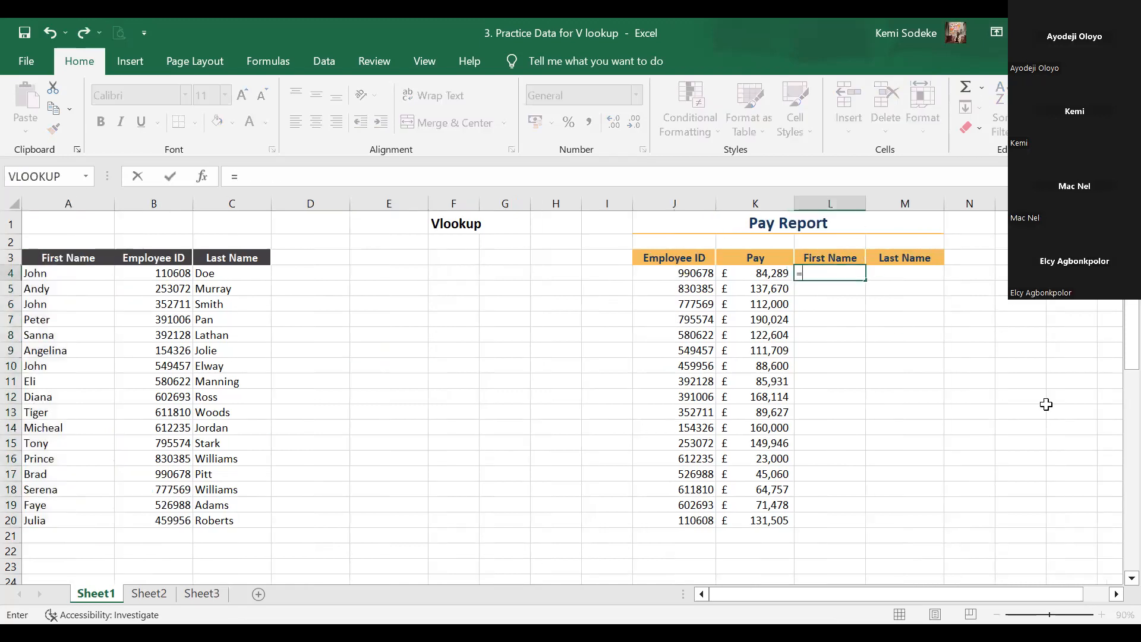
type("vlookup")
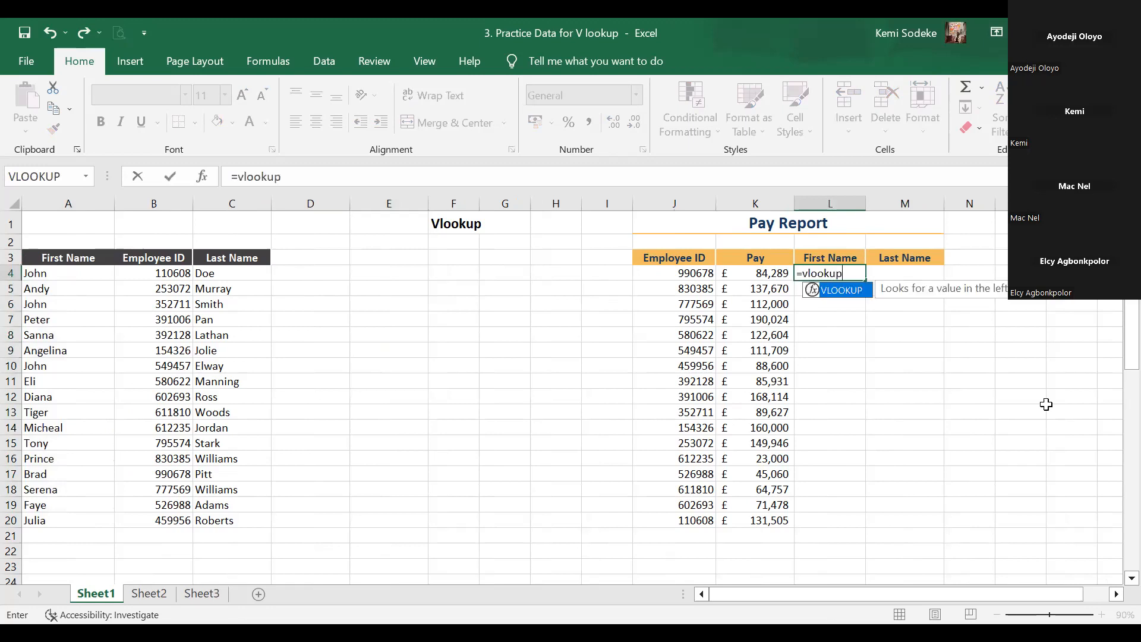
type("(")
left_click(699, 274)
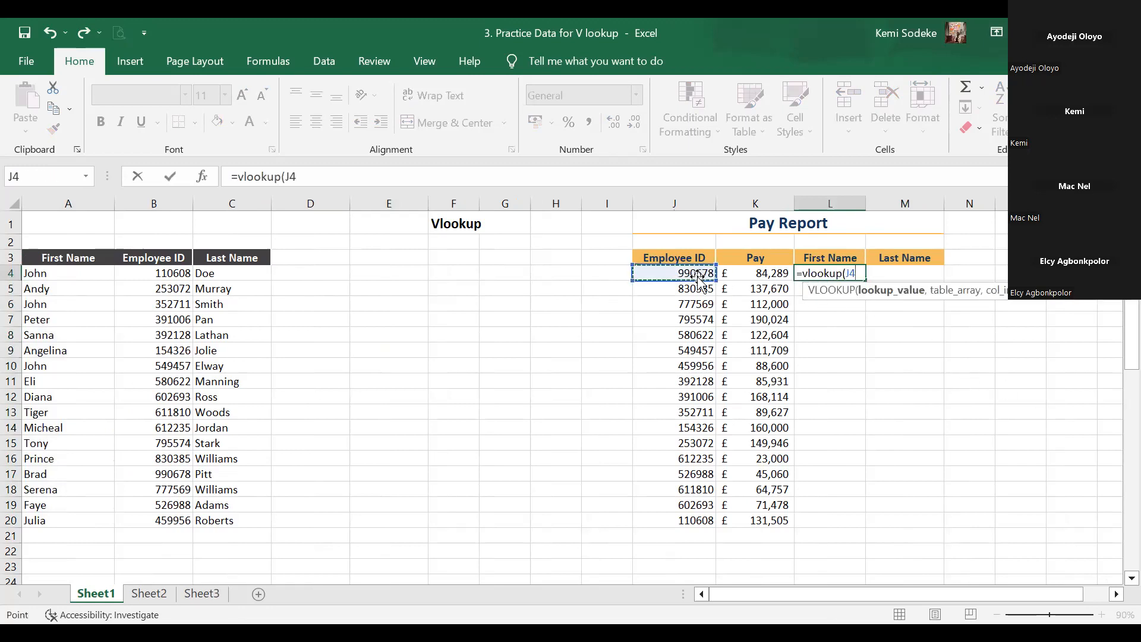
type(",")
left_click(79, 259)
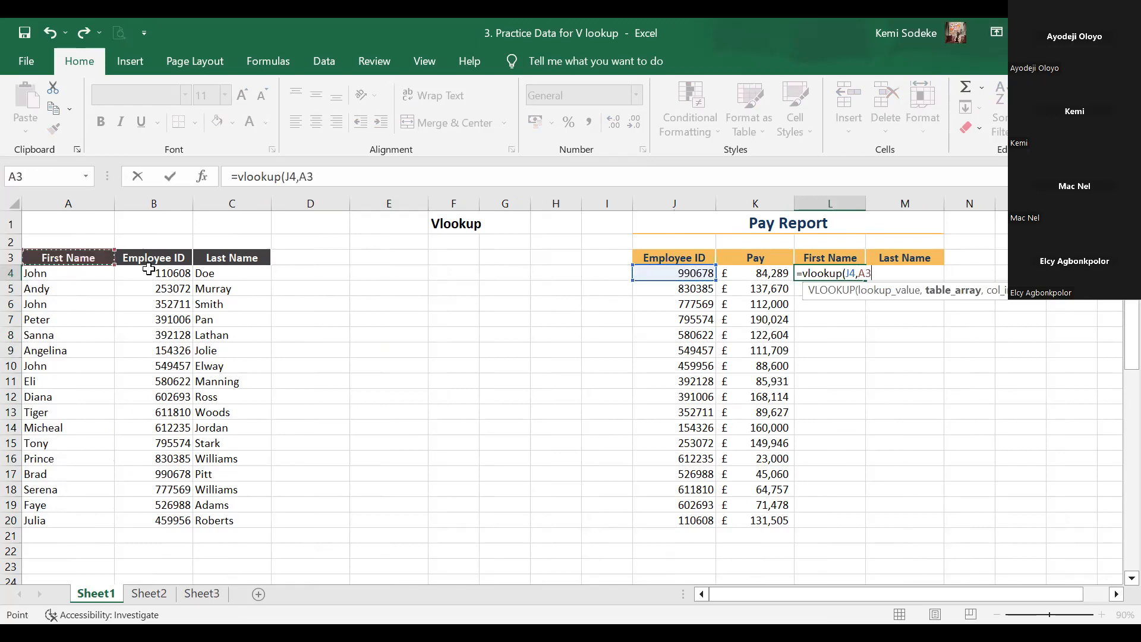
left_click(235, 532, "shift")
type(",")
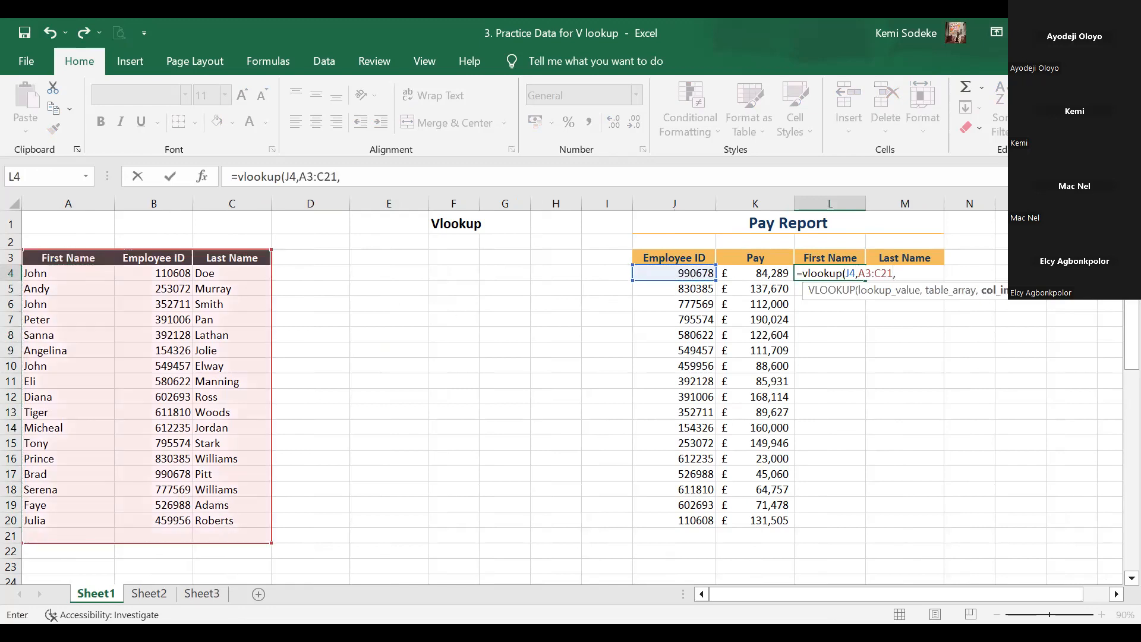
Finish the L4 VLOOKUP with column index 1 and FALSE for an exact match
type("1")
type(",false)")
key("Return")
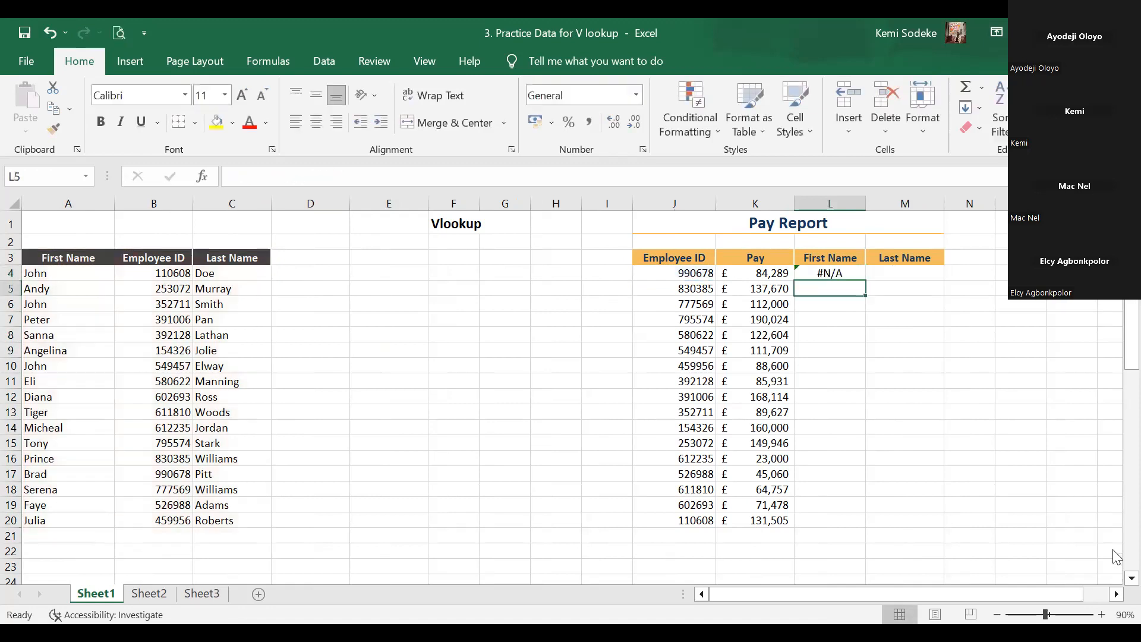
Review the L4 lookup formula's references to the Employee ID in J4 and the employee table range
left_click(837, 273)
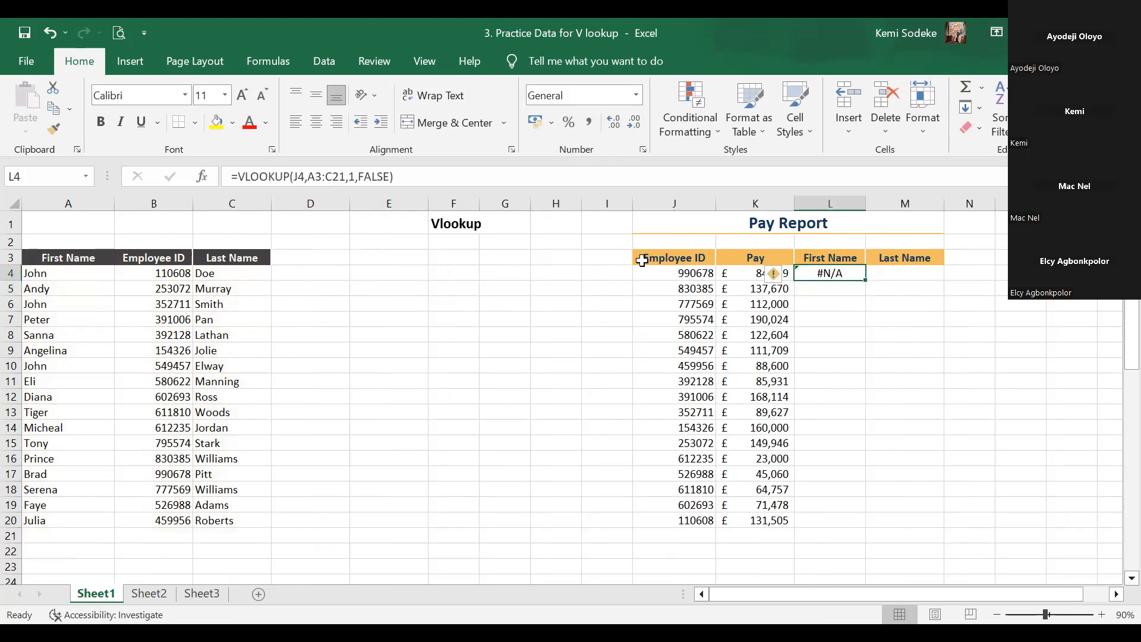
left_click(674, 273)
left_click(838, 272)
left_click(395, 176)
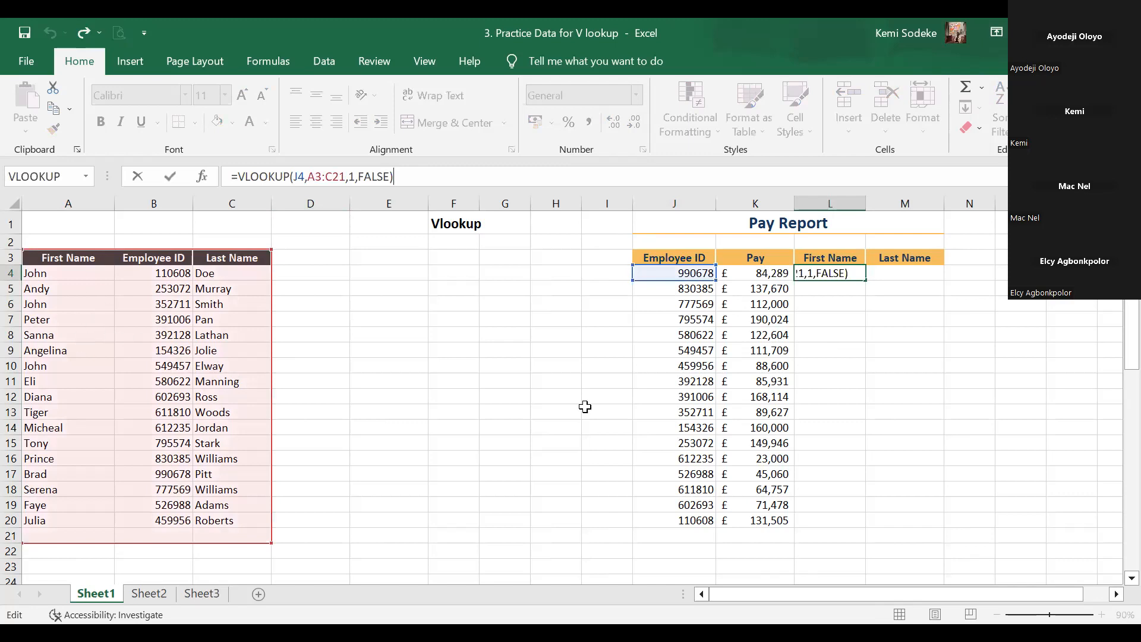
left_click(909, 411)
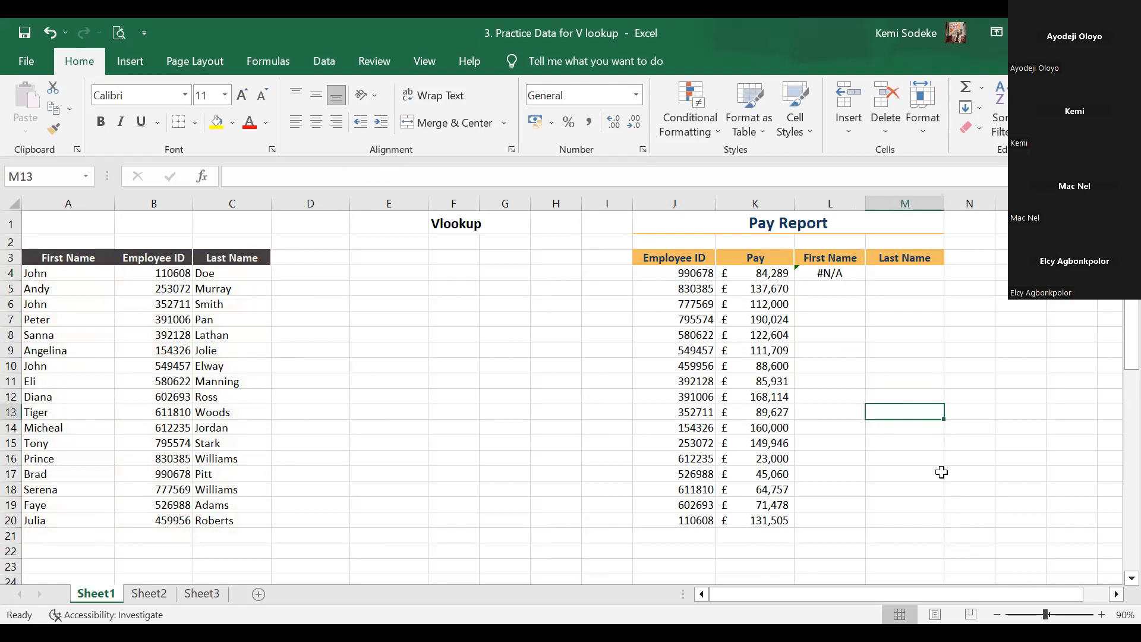
left_click(842, 272)
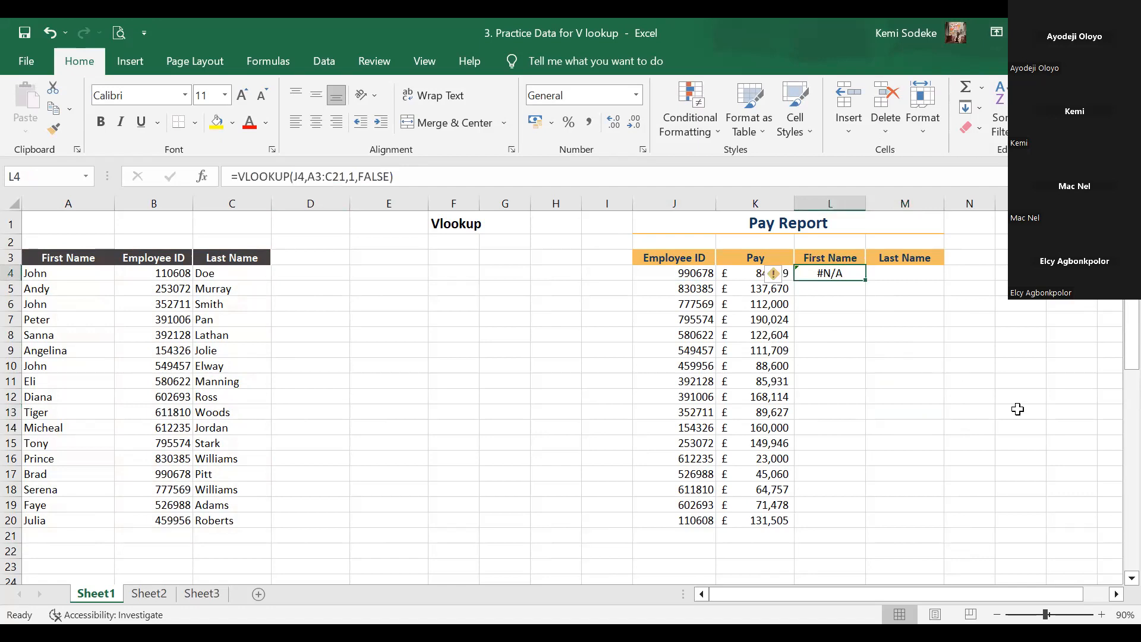
Enter the label "Index & Match" in cell E2 and the heading "Match" in cell E3
left_click(360, 244)
type("Inde")
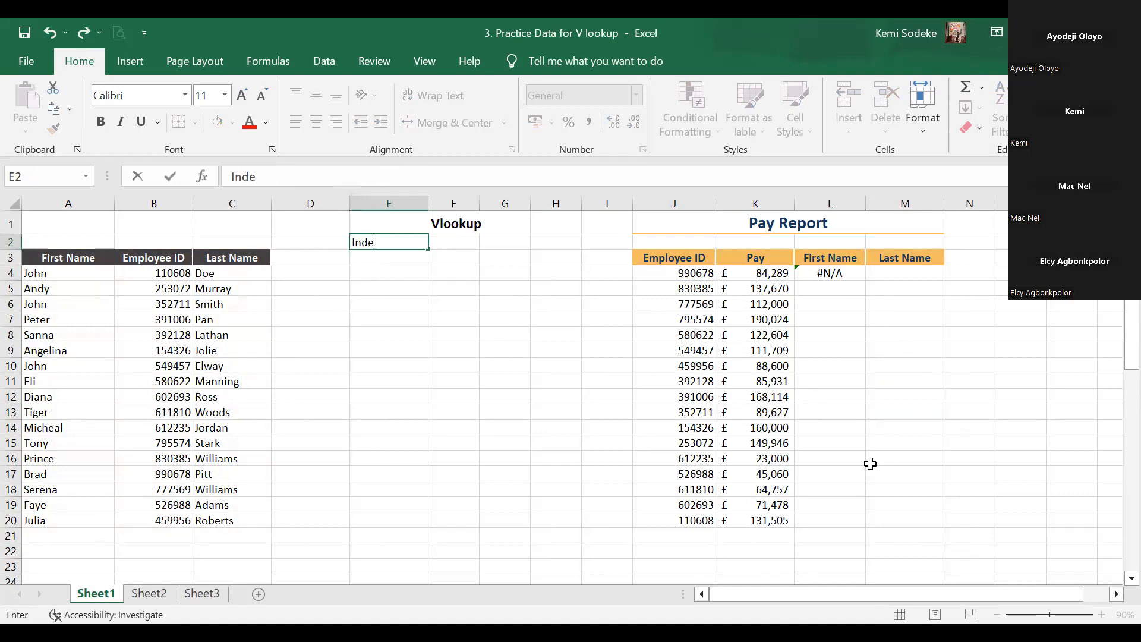
type("x & Match")
key("Return")
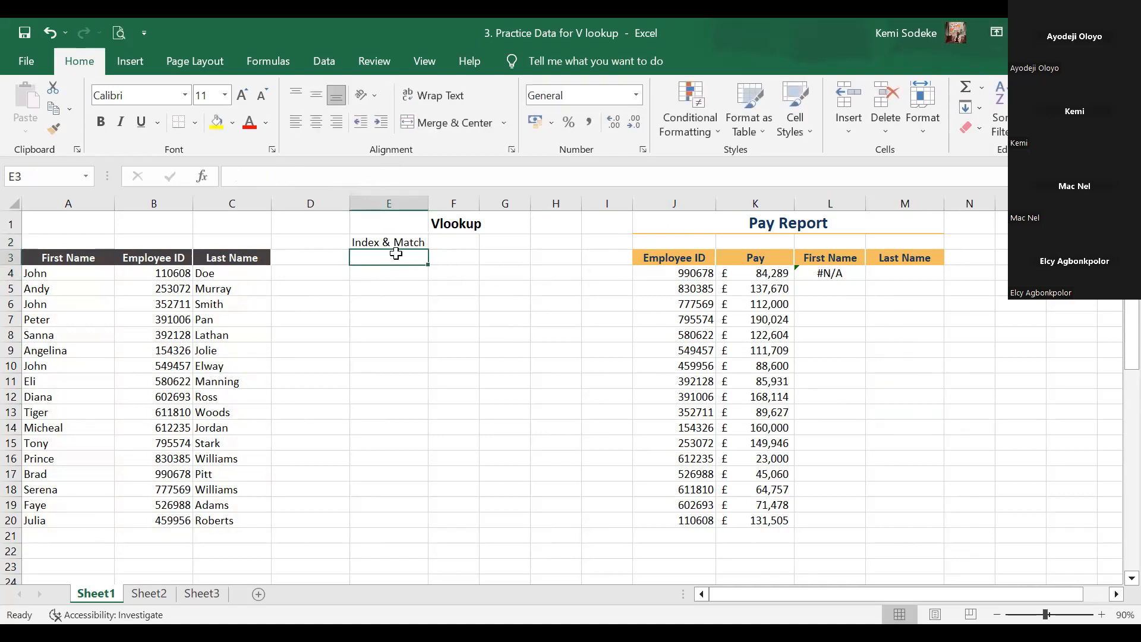
type("Match")
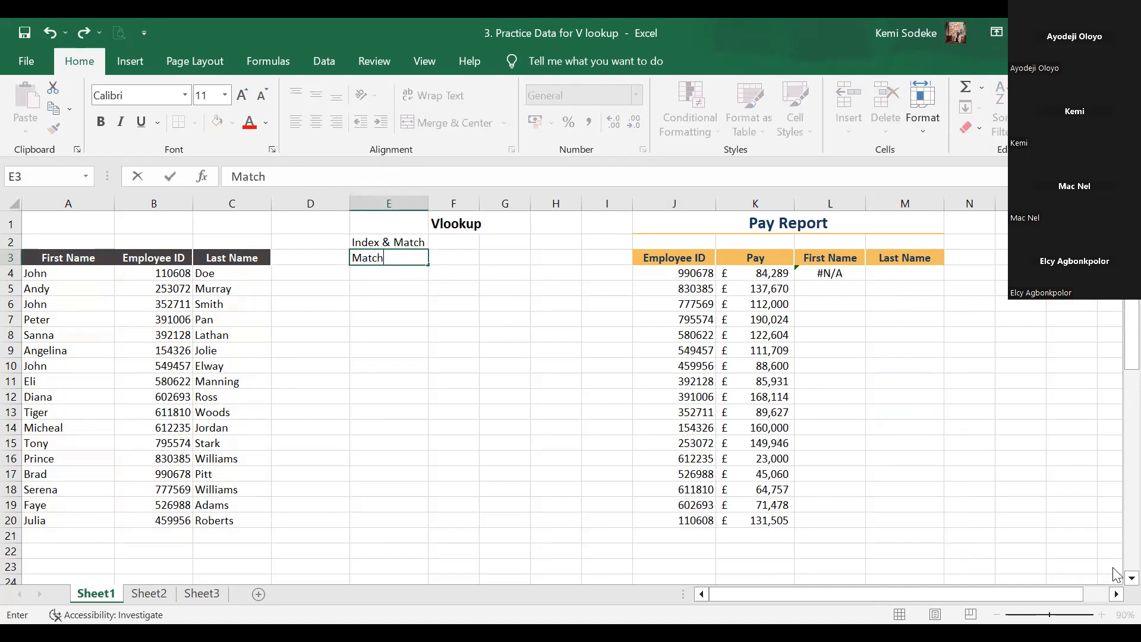
key("Return")
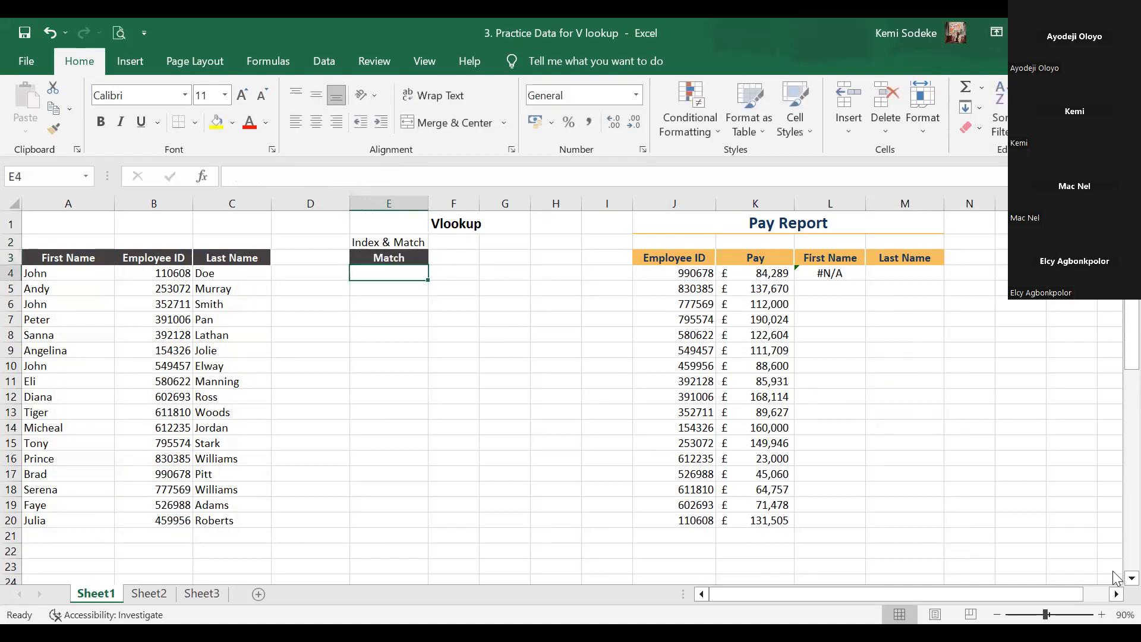
Widen column F slightly beside the Match heading
left_click(453, 257)
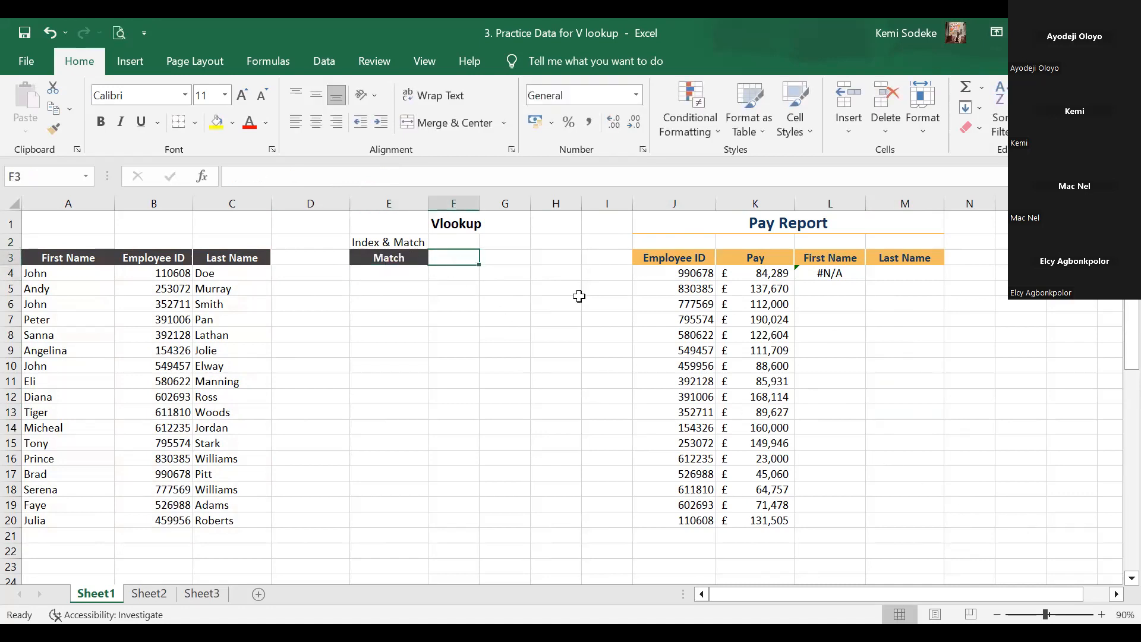
left_click(387, 274)
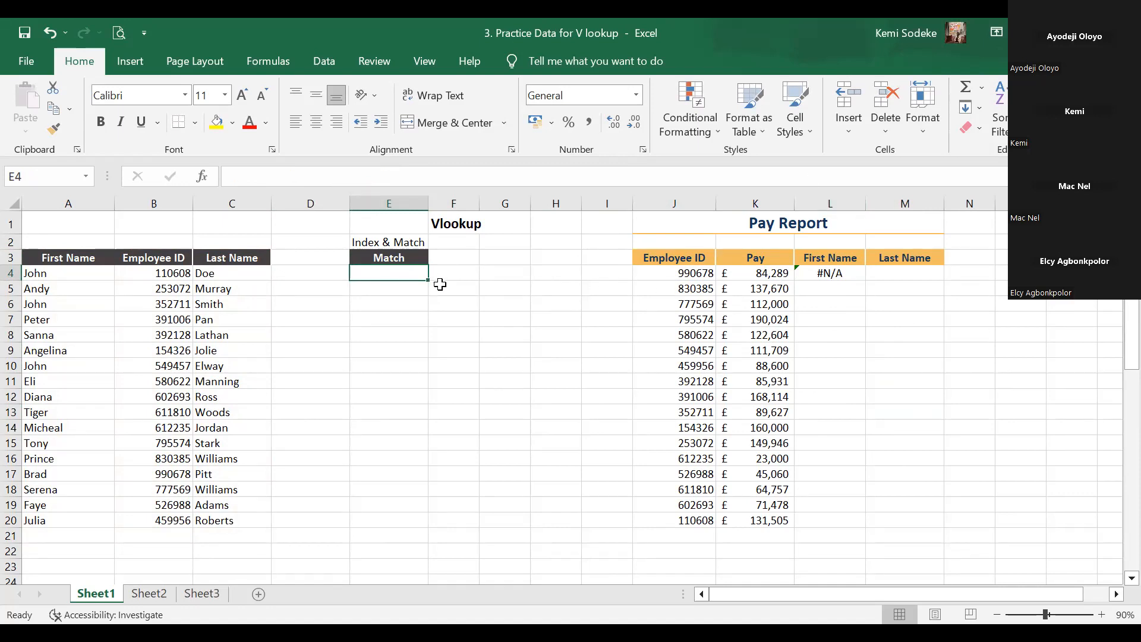
left_click(400, 256)
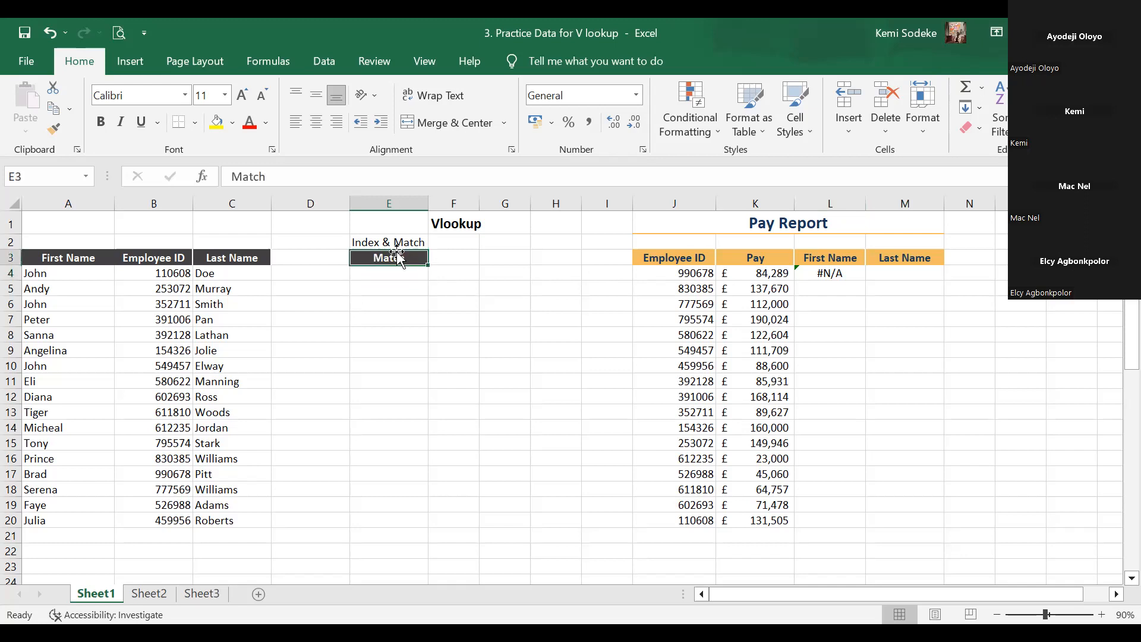
left_click(447, 255)
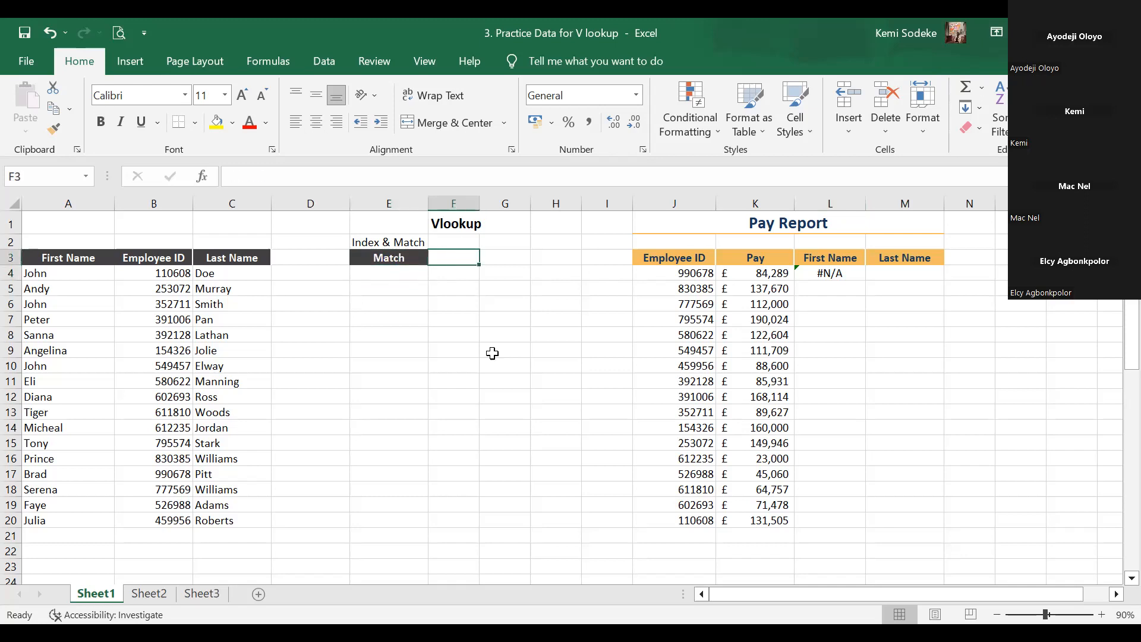
left_click_drag(479, 204, 496, 204)
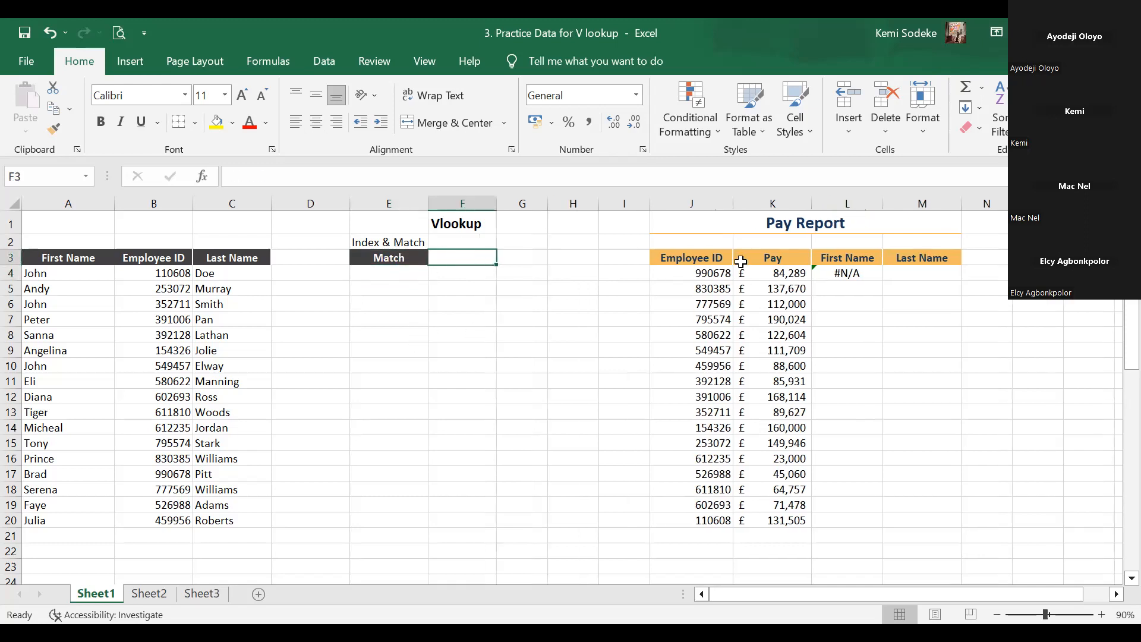
Start a MATCH formula in cell F3 with the Employee ID in J4 as the lookup value
left_click(710, 275)
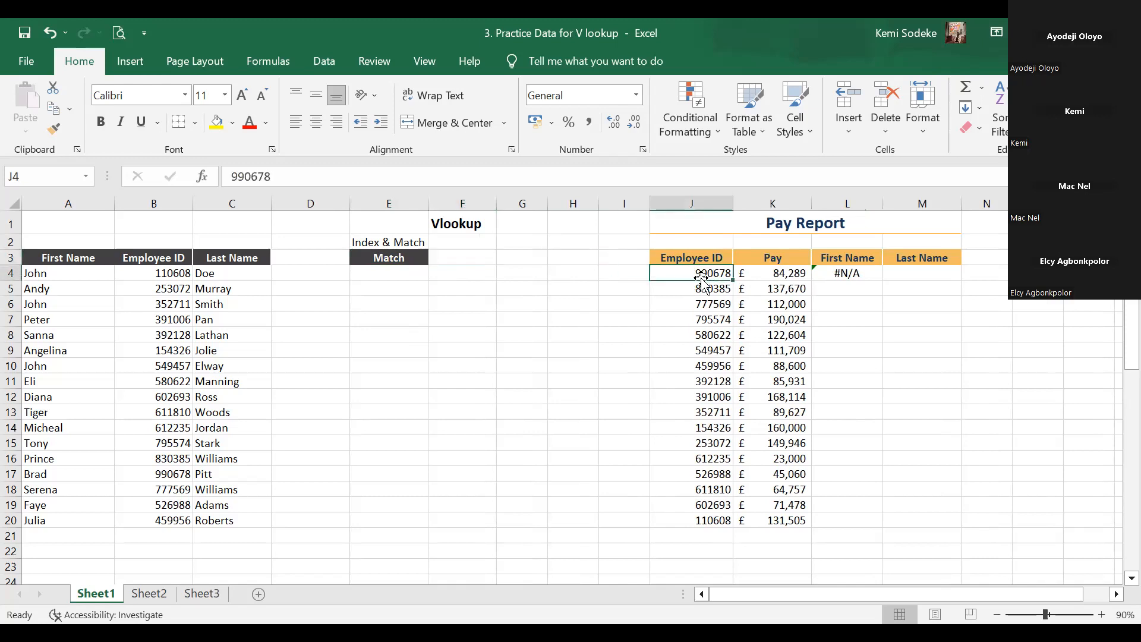
left_click(449, 260)
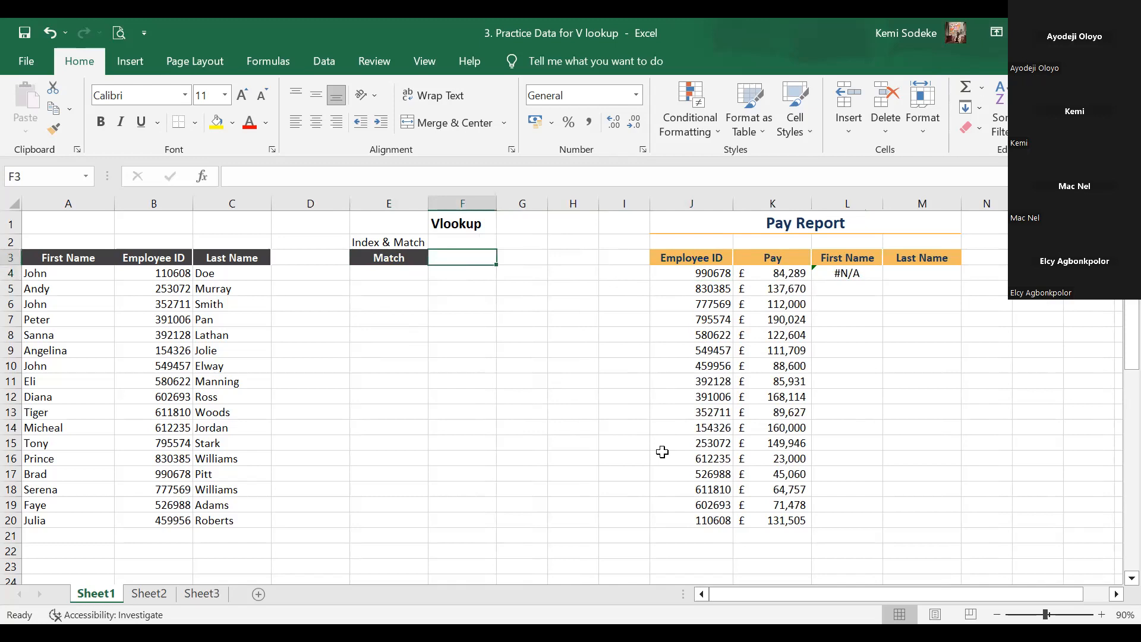
left_click_drag(26, 257, 208, 352)
left_click(458, 255)
type("=")
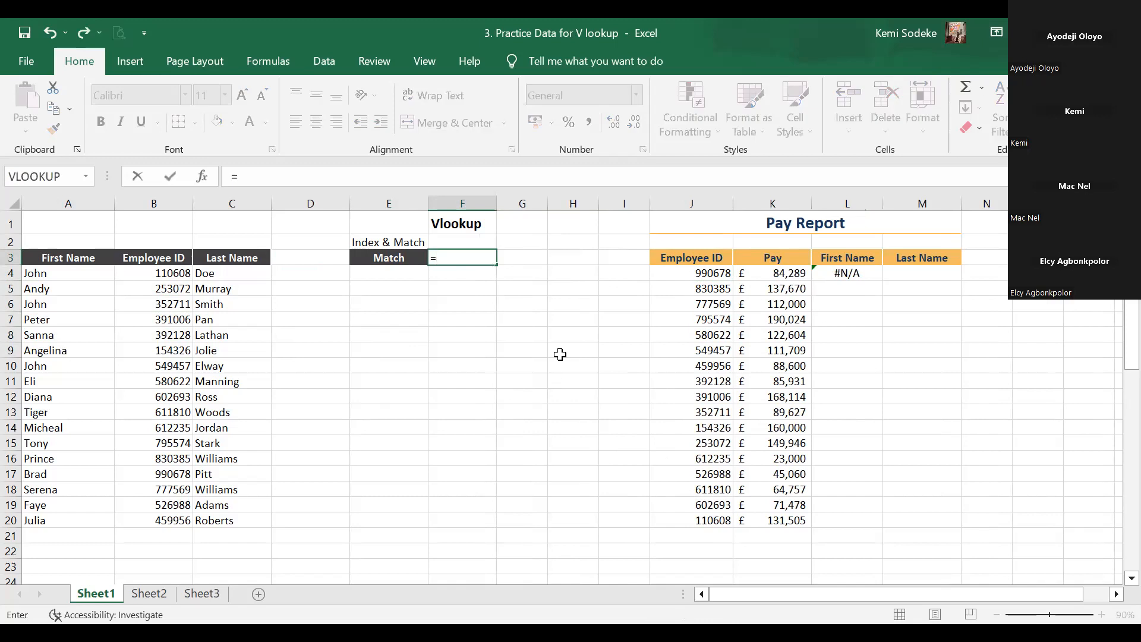
type("match")
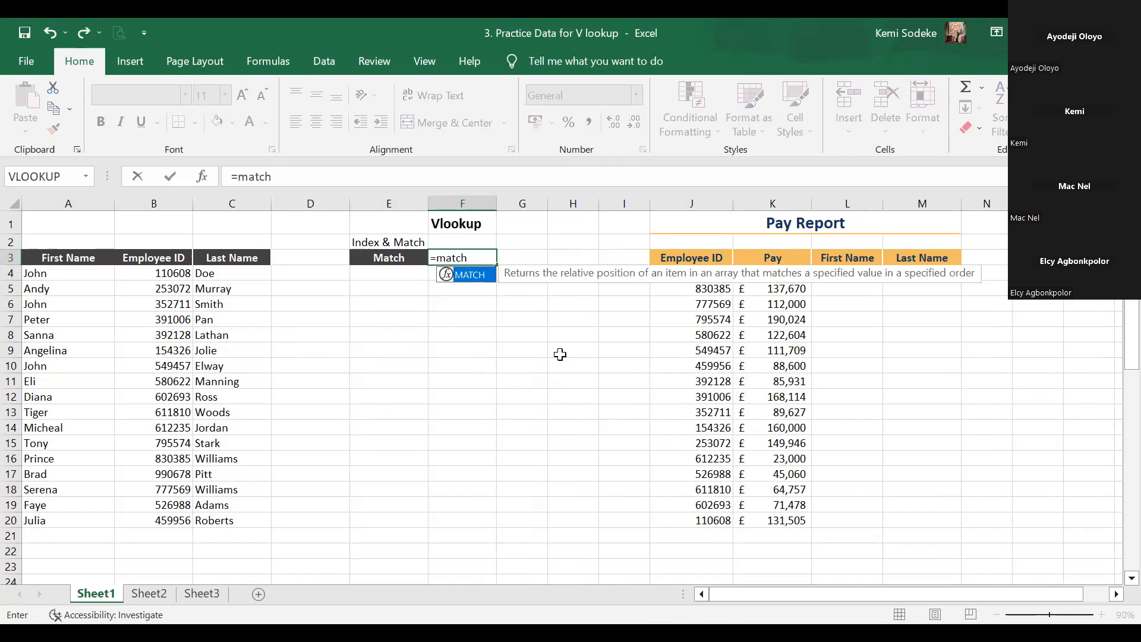
type("(")
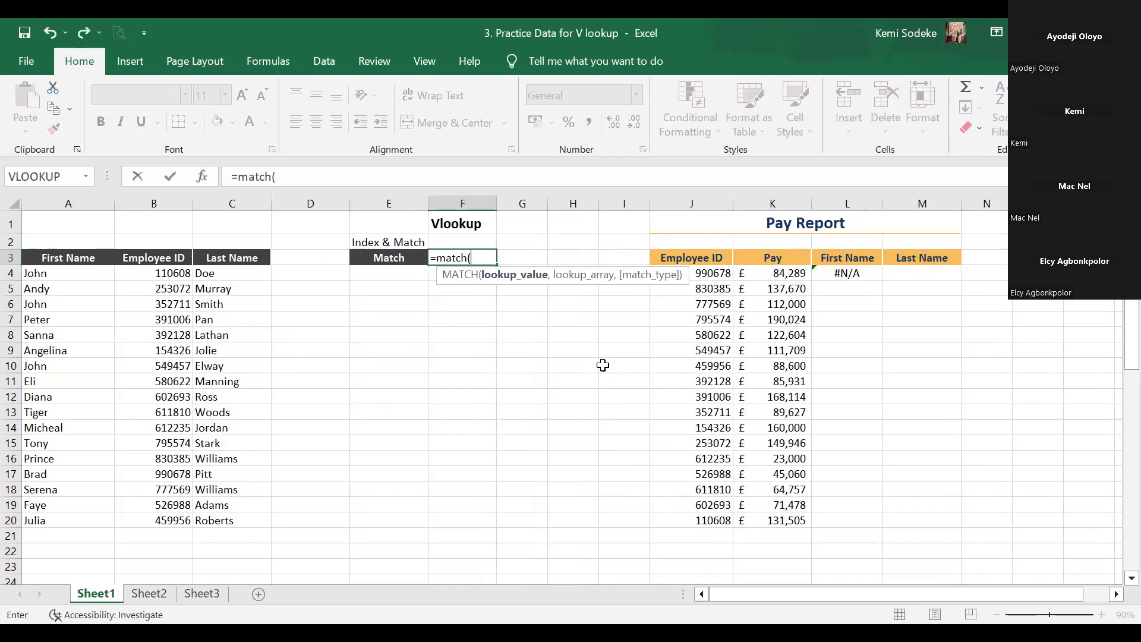
left_click(713, 274)
type(",")
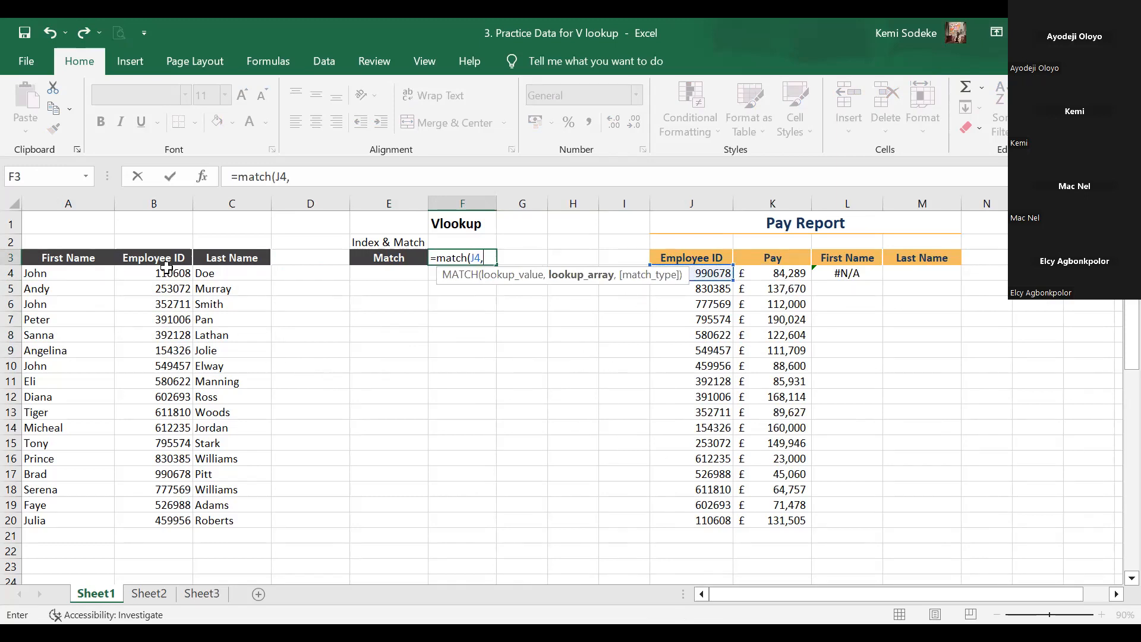
Complete the F3 MATCH formula with B4:B20 as the lookup array and 0 for an exact match
left_click_drag(167, 273, 169, 521)
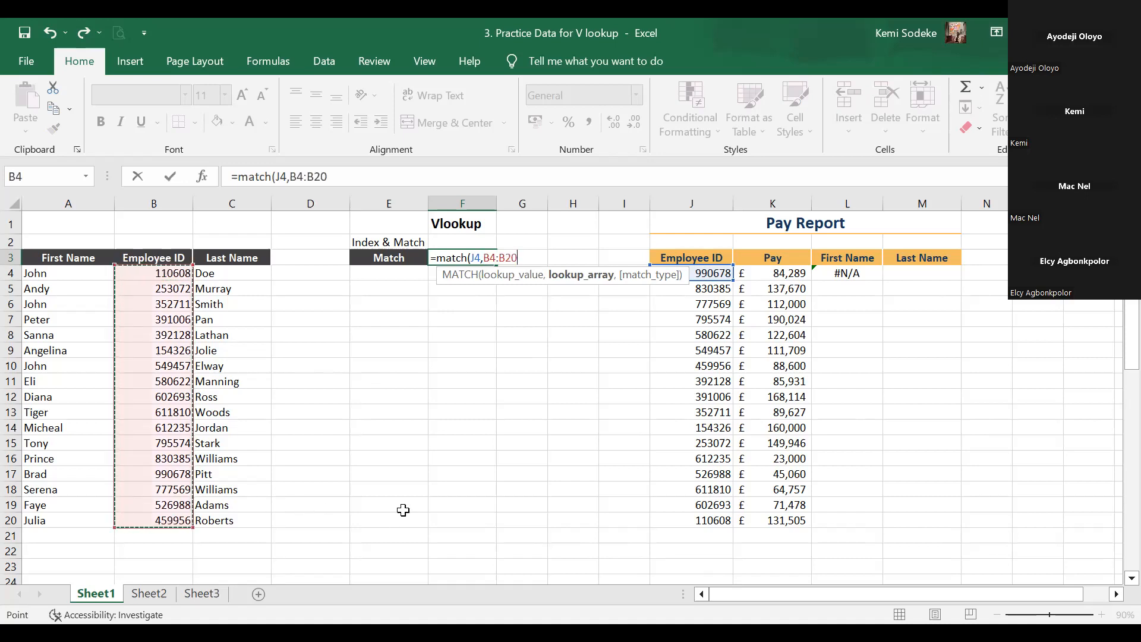
type(",")
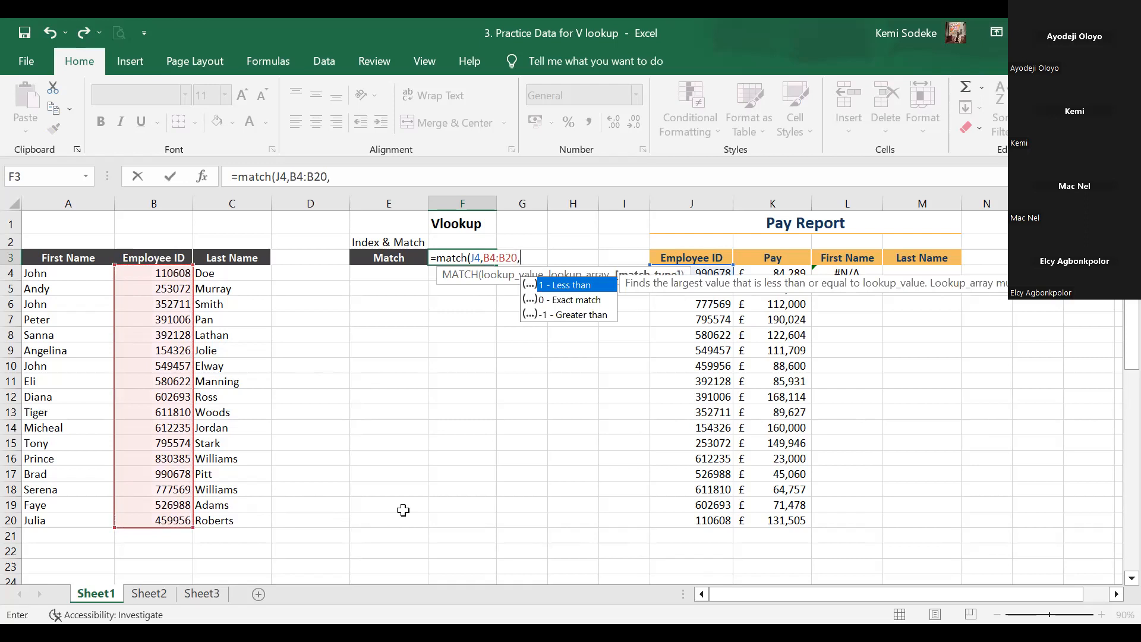
type("0")
key("Return")
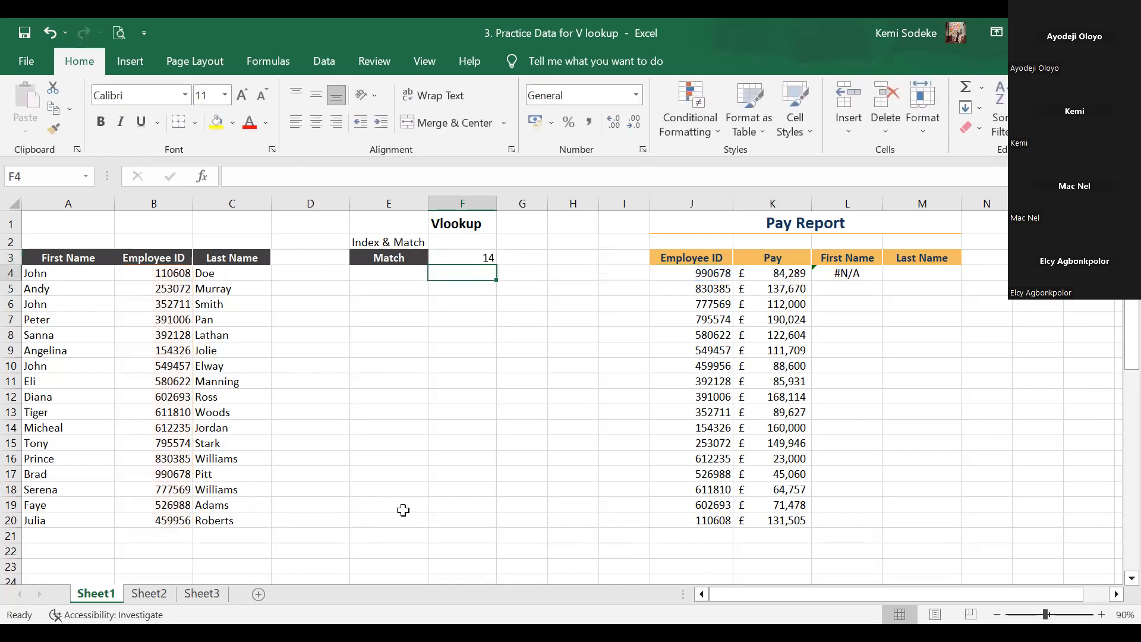
Compare the F3 formula with the Employee ID in J4 and fill its matching cell B17 with yellow
left_click(471, 255)
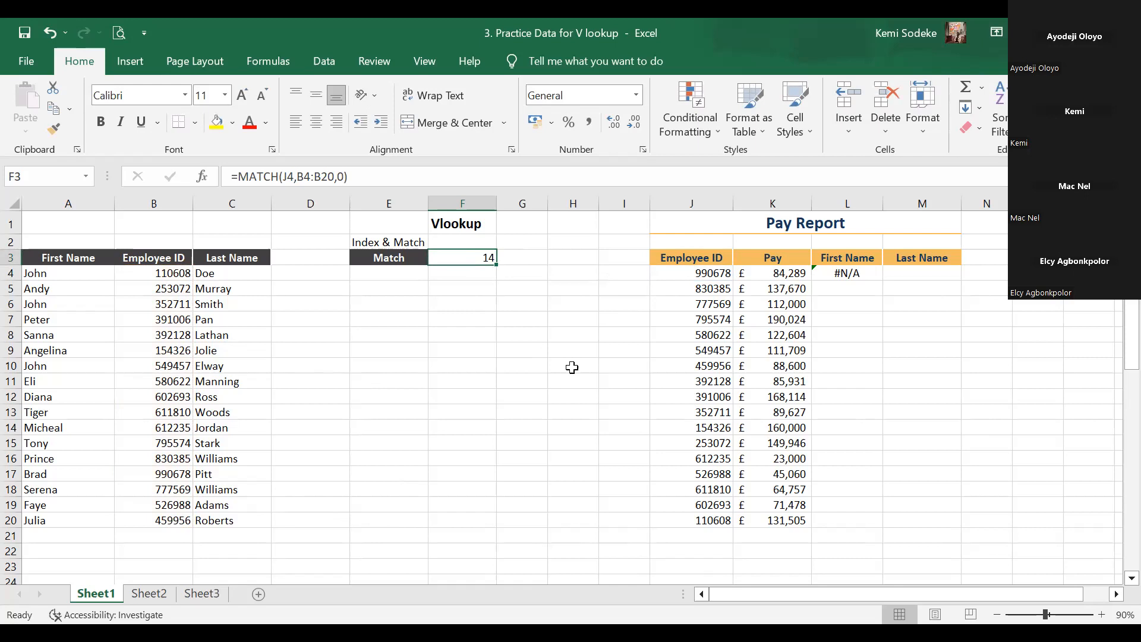
left_click(699, 272)
left_click(163, 472)
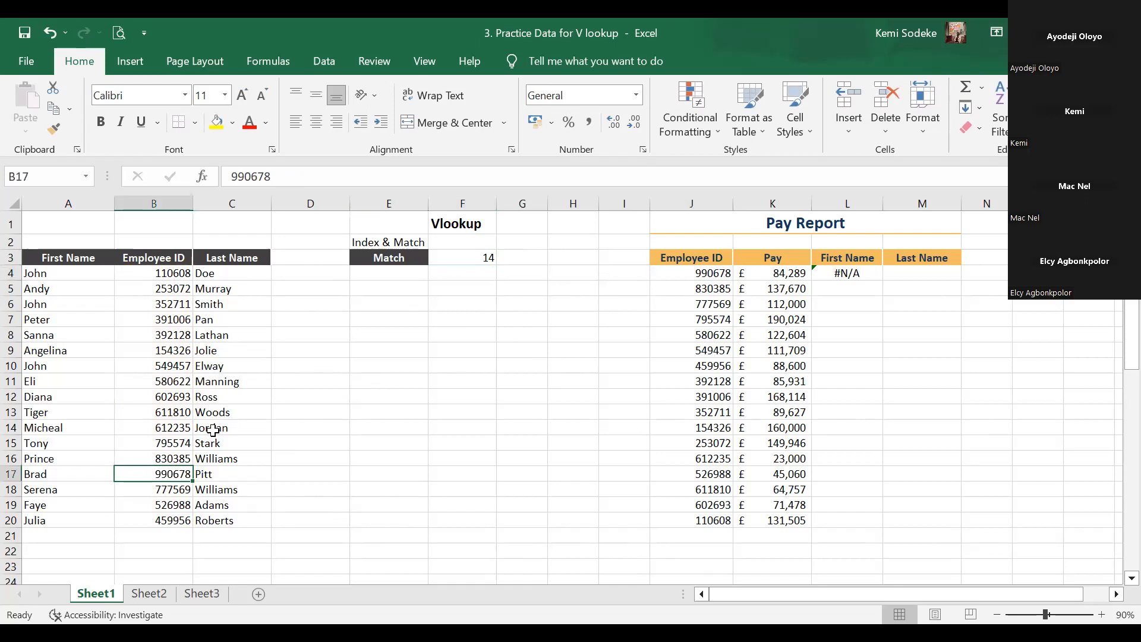
left_click(216, 122)
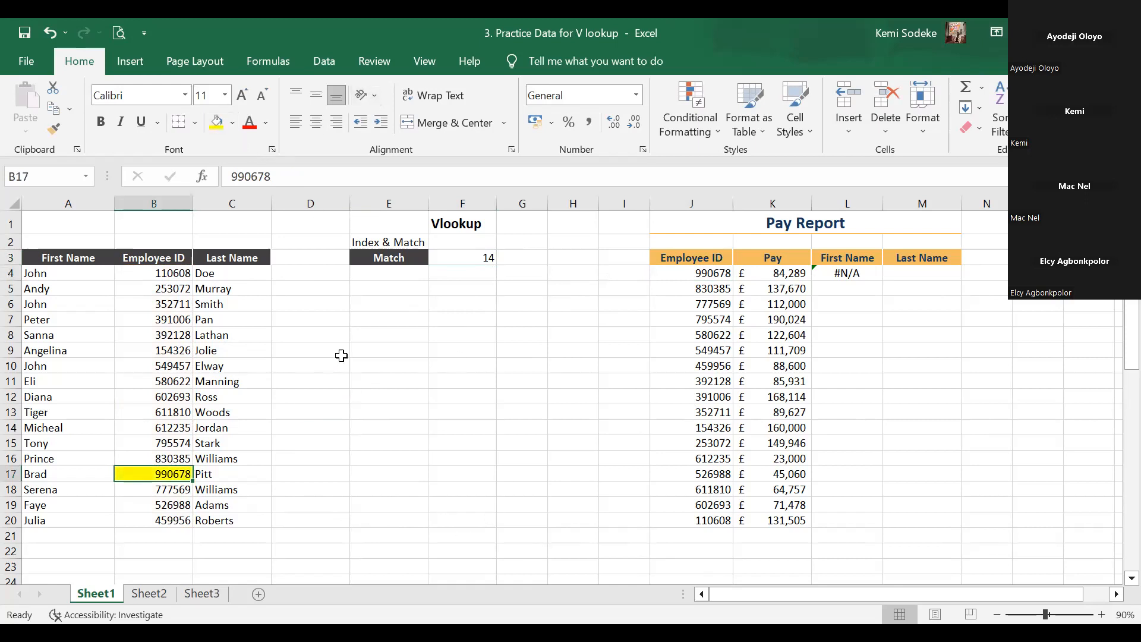
Count down the Employee ID column from B4 towards the yellow cell to check the position returned by MATCH
left_click(169, 274)
key("Down")
key("Down")
key("Down")
key("Down")
key("Down")
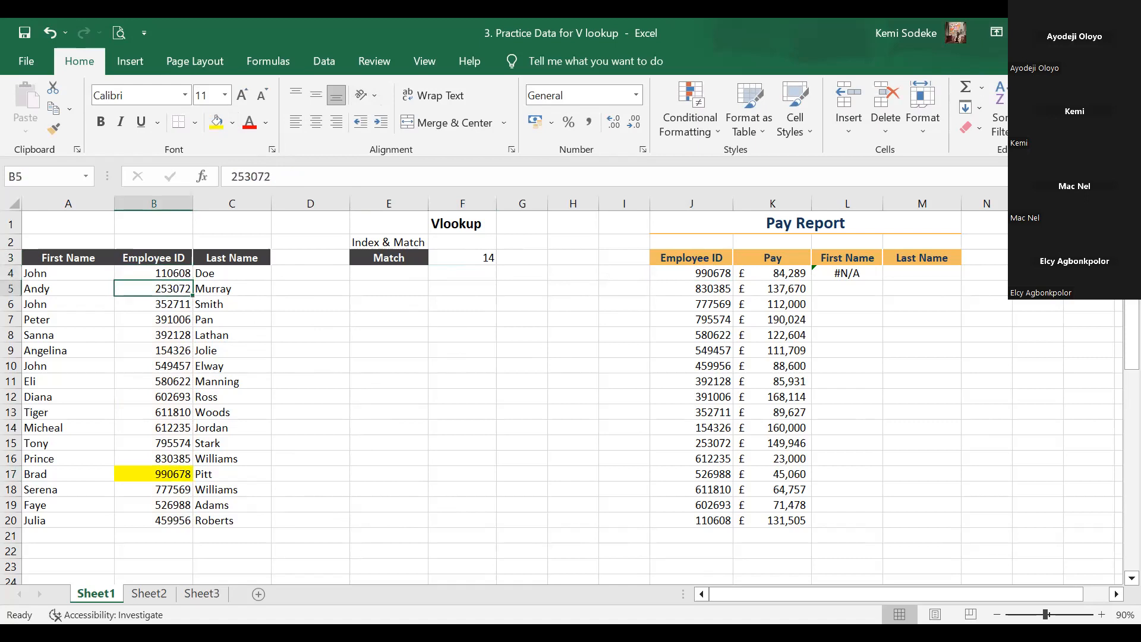
key("Down")
key("Down")
key("Down")
key("Down")
key("Down")
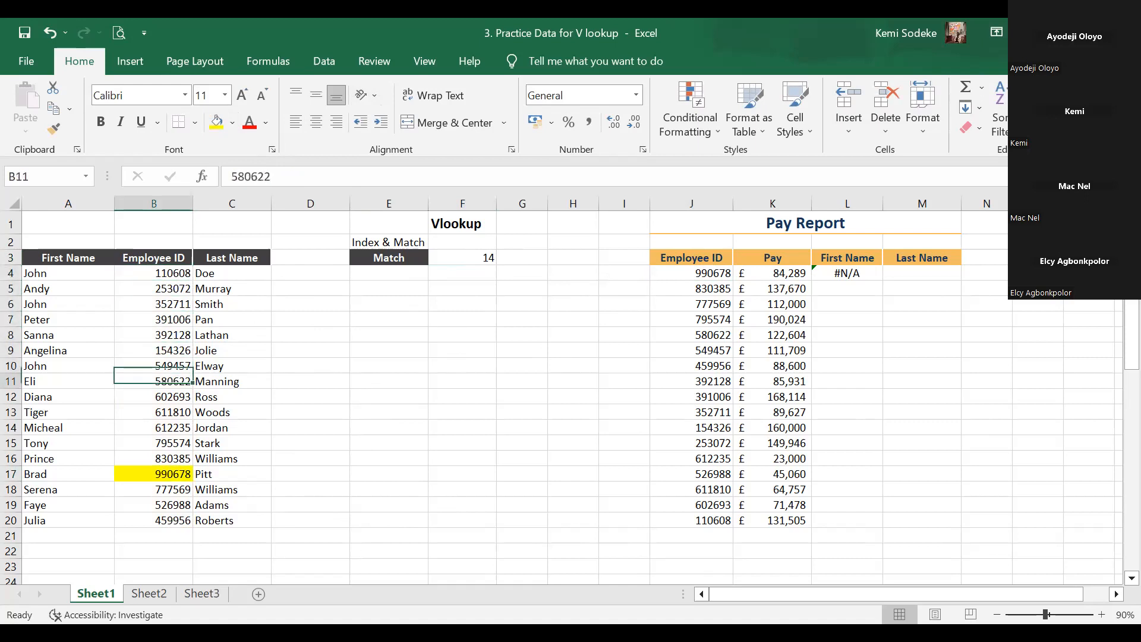
key("Down")
key("Down")
key("Down")
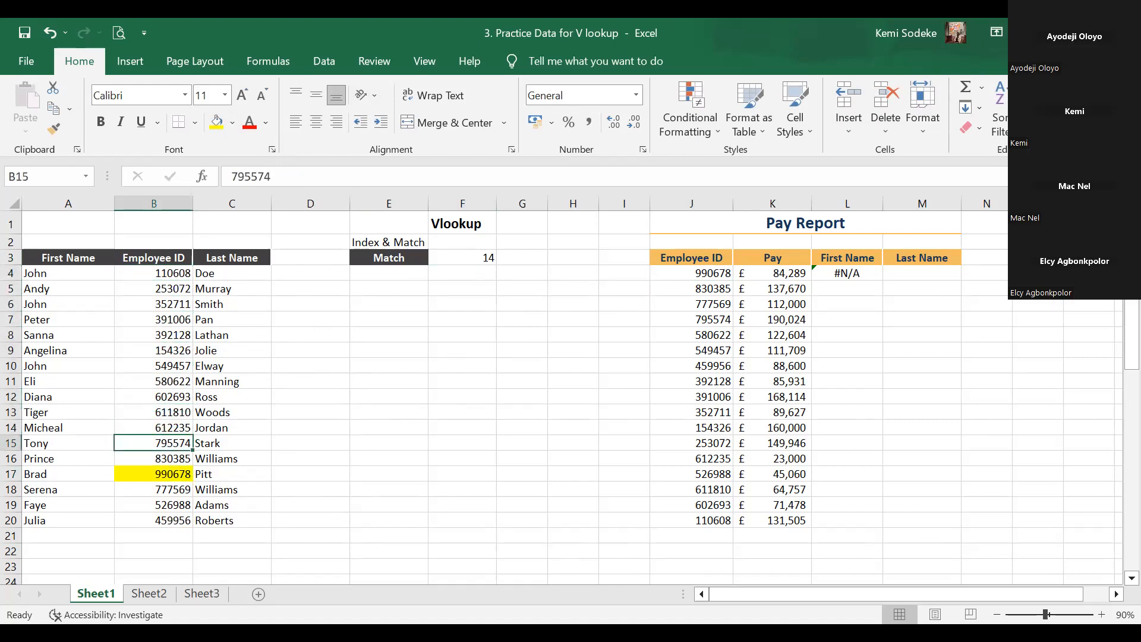
left_click(525, 397)
Clear cell F3 and begin its MATCH formula again with J4 as the lookup value
left_click(457, 256)
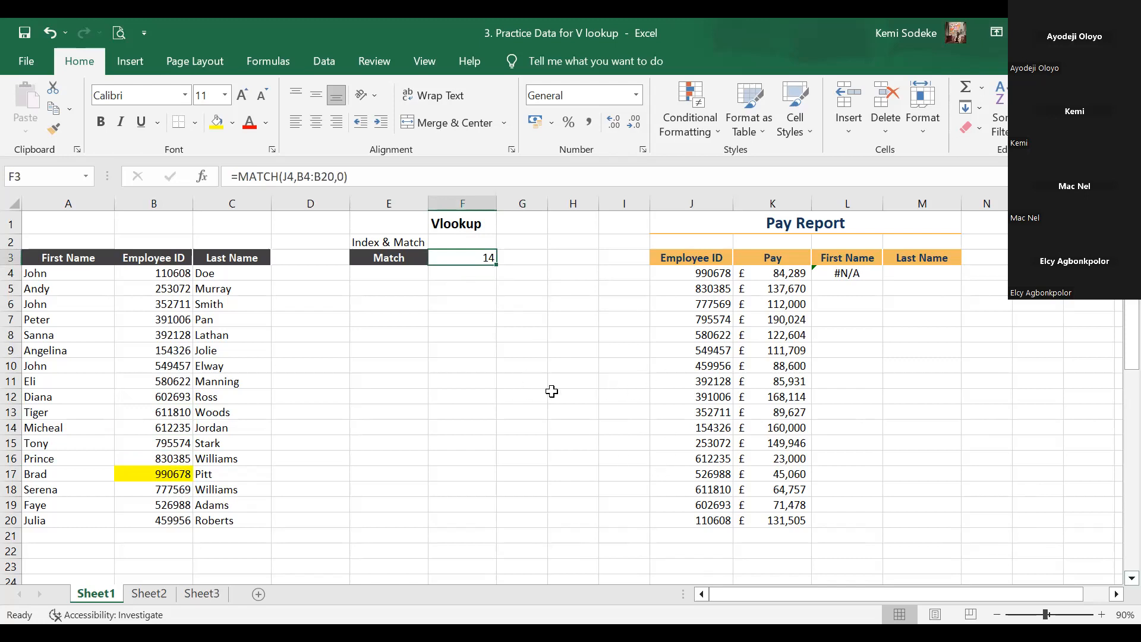
key("Delete")
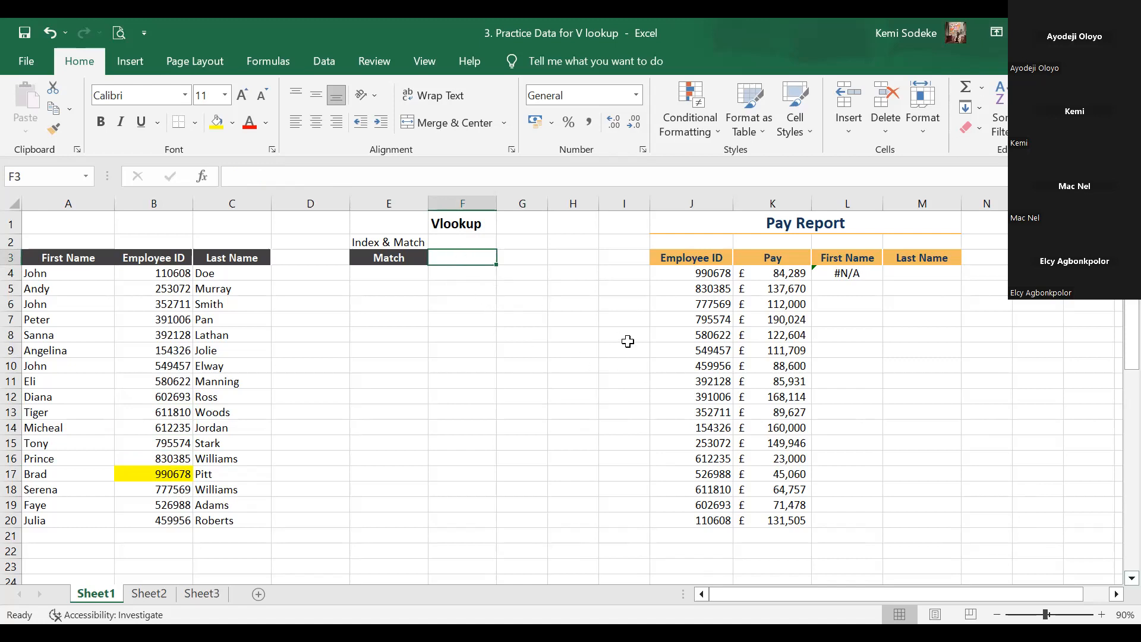
type("=")
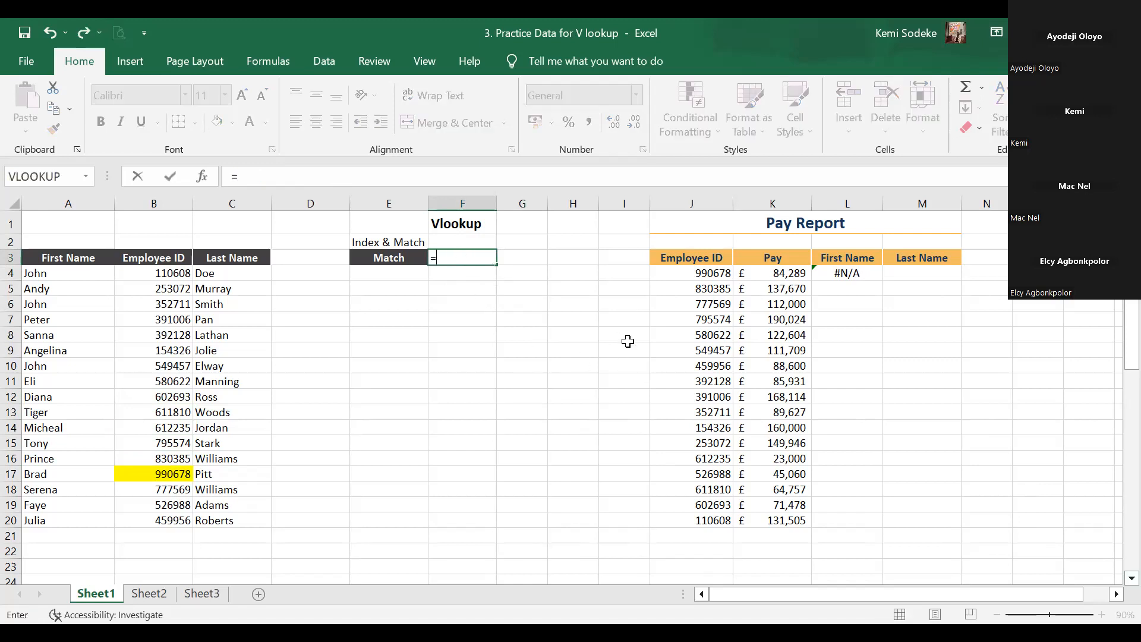
type("match")
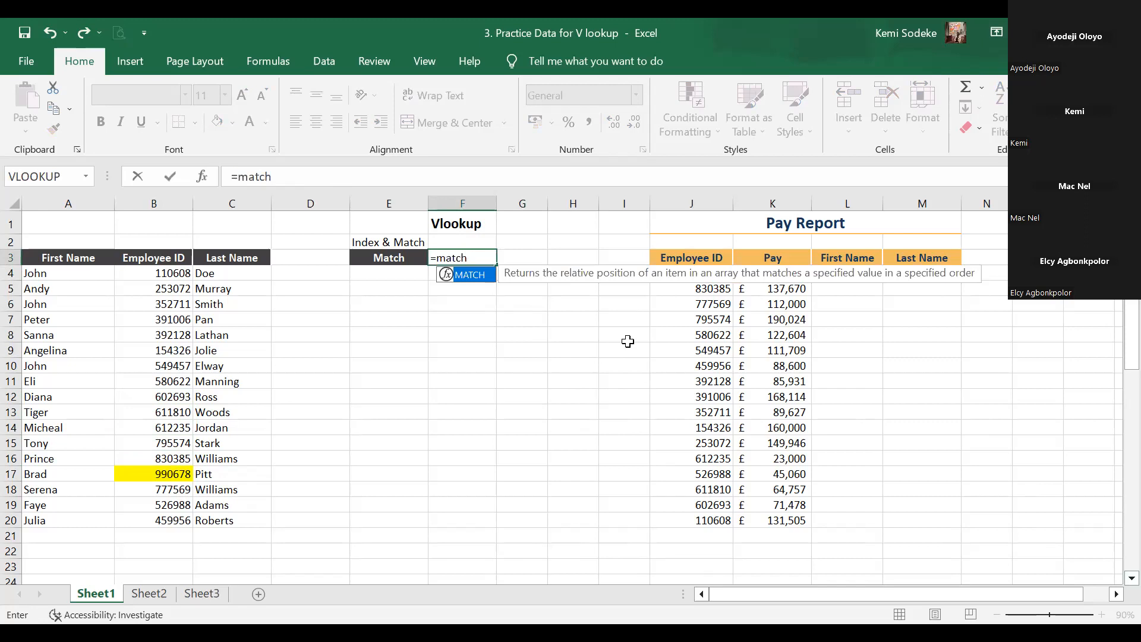
type("(")
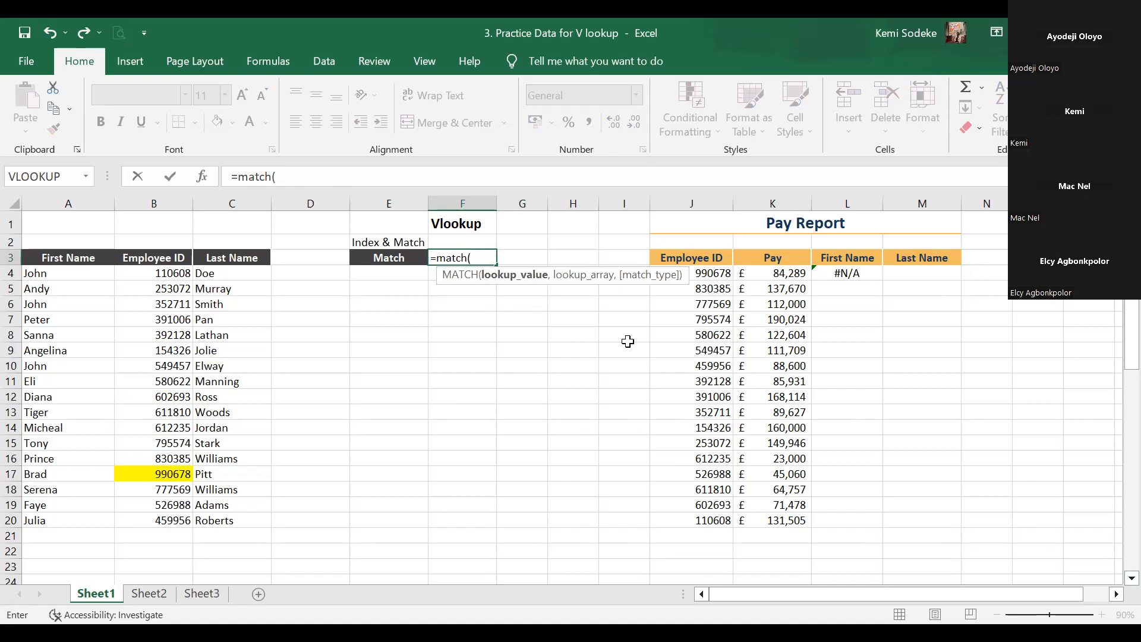
left_click(705, 272)
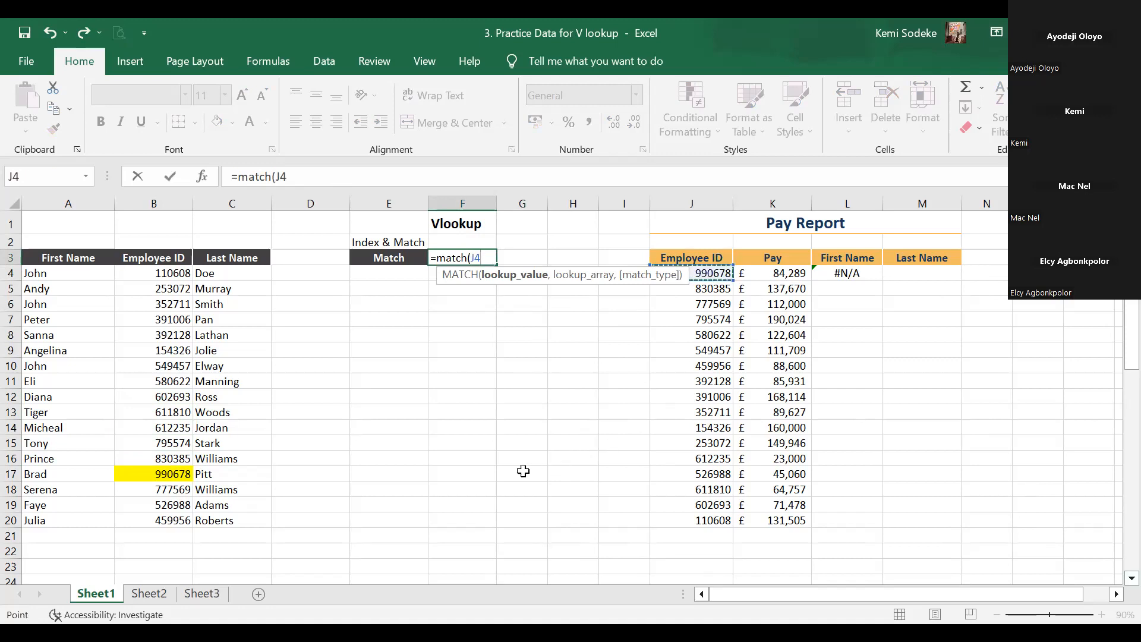
type(",")
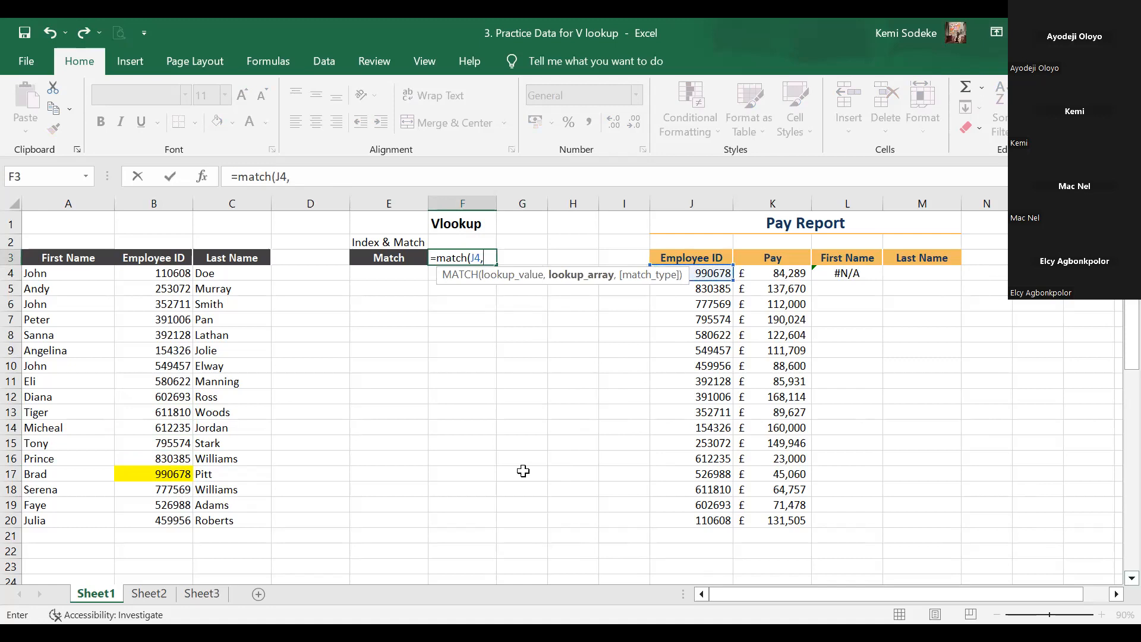
Finish the MATCH in F3 using the Employee ID range B4:B20 and match type 0
left_click(148, 273)
key("ctrl+shift+Down")
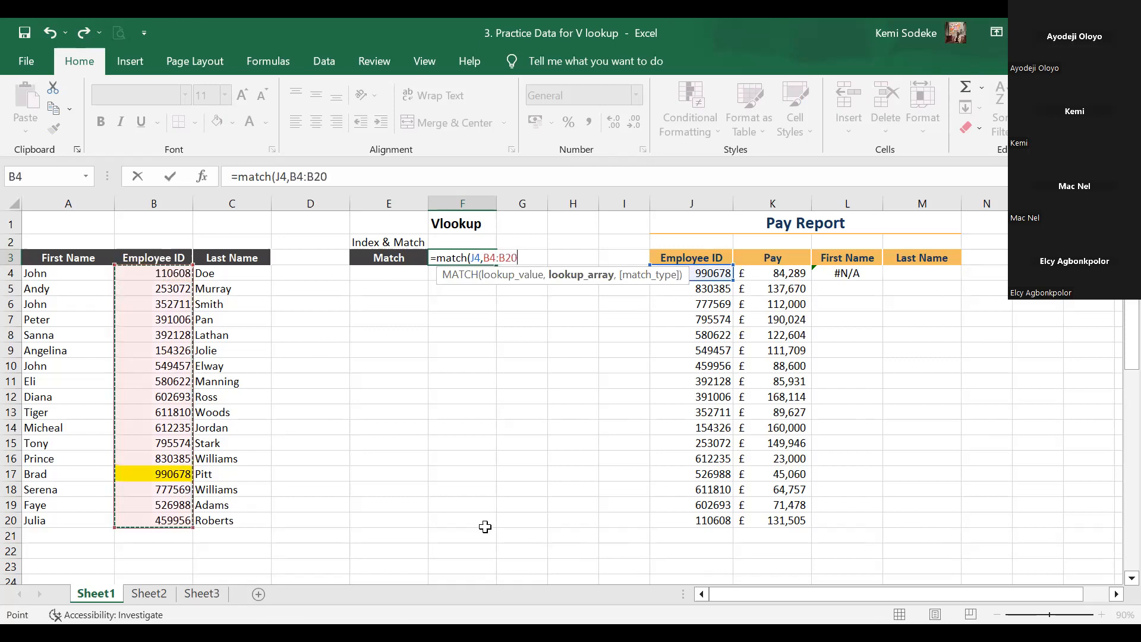
type(",")
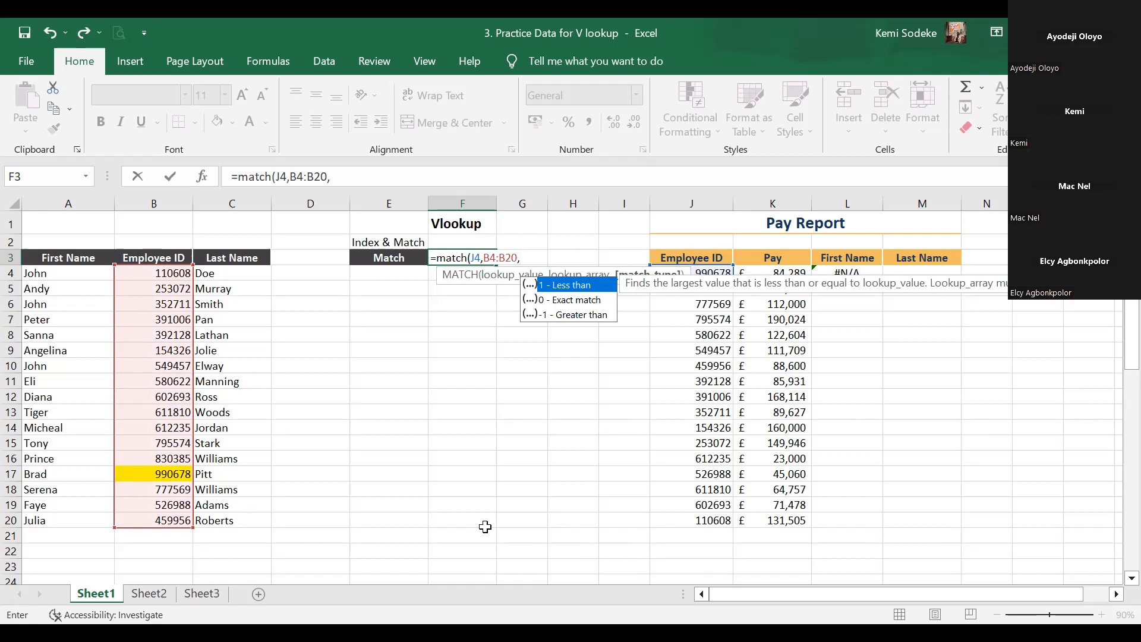
type("0")
key("Return")
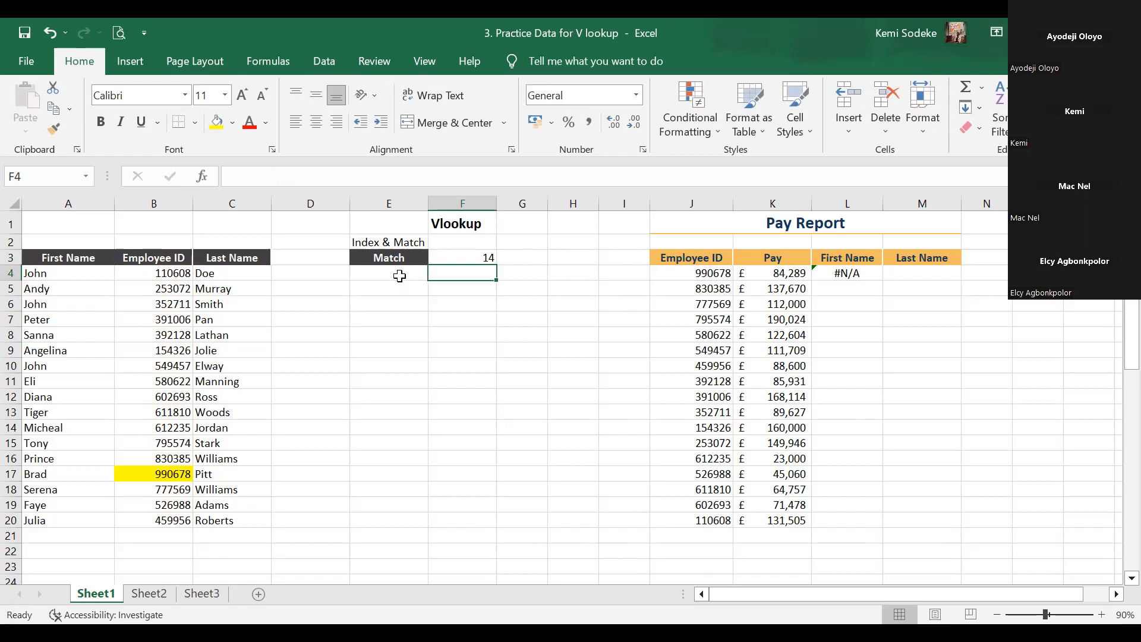
Enter the label "Index" in cell E4 below the Match heading
left_click(401, 276)
type("In")
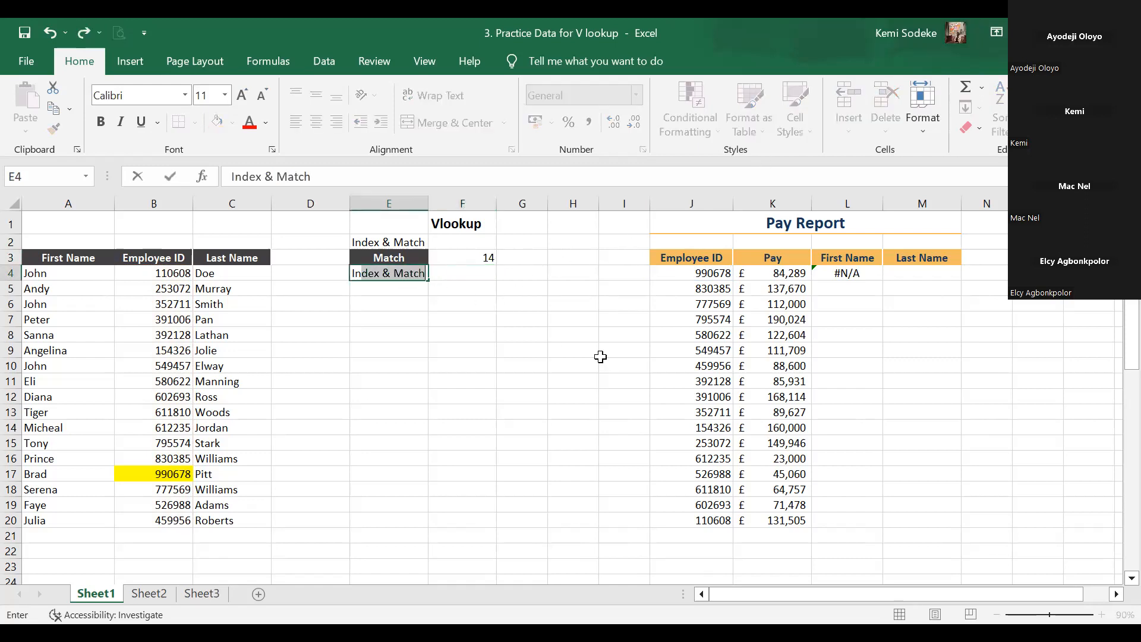
type("dex &")
key("BackSpace")
key("BackSpace")
key("BackSpace")
key("BackSpace")
key("Return")
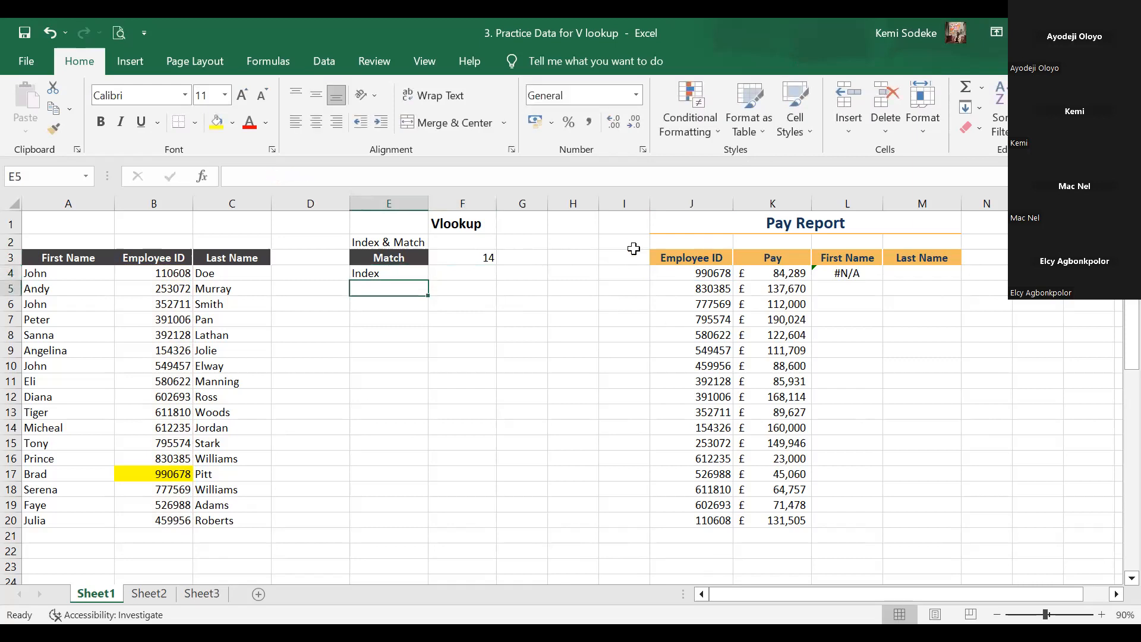
Copy the formatting of the Match heading in E3 onto the Index label in E4, and select cell F4
left_click(414, 260)
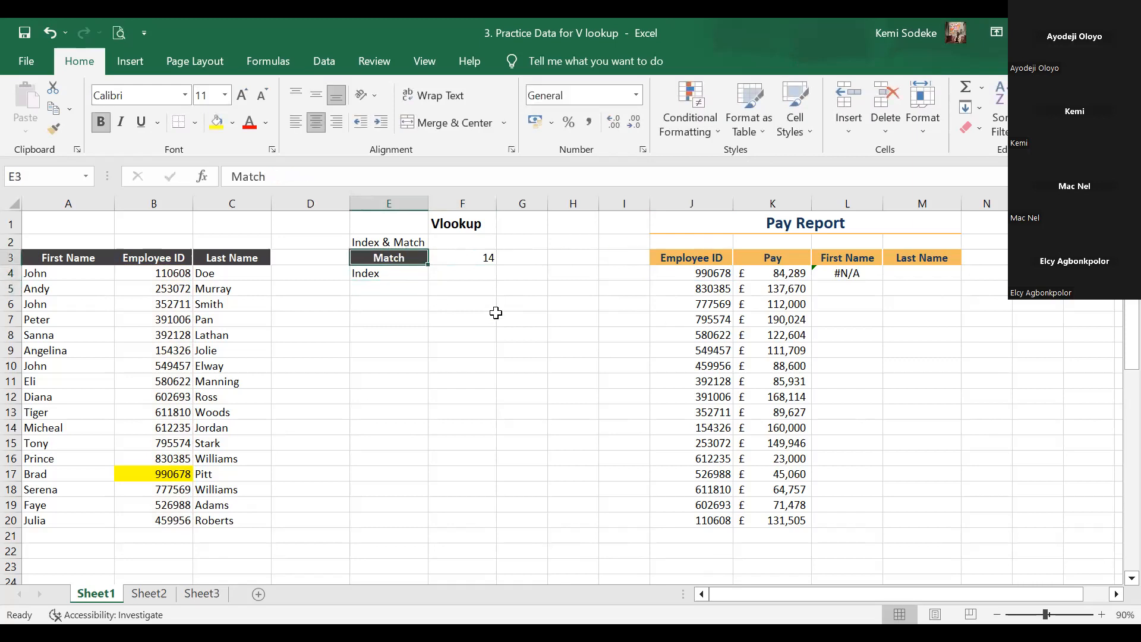
left_click(54, 129)
left_click(393, 274)
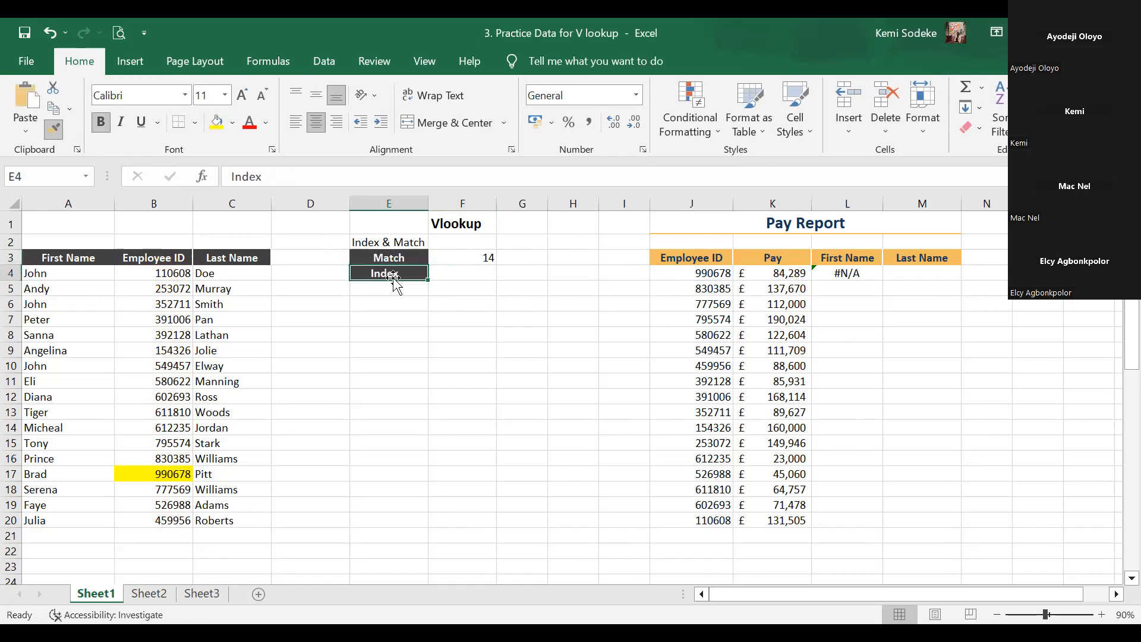
left_click(479, 269)
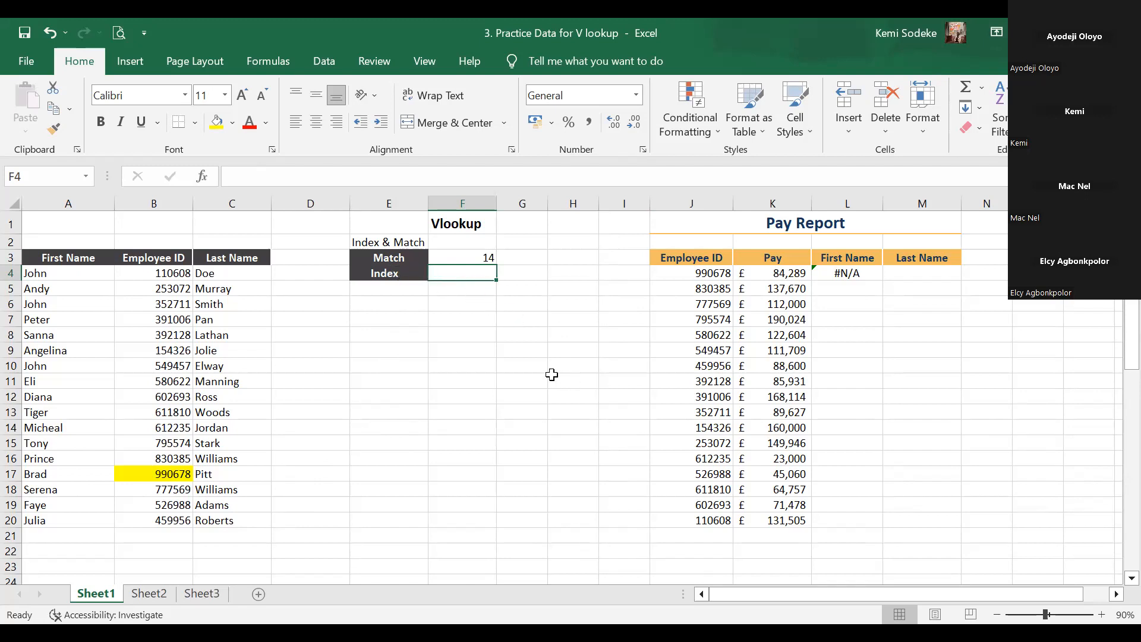
Enter an INDEX formula in F4 over the employee table A4:C20, with row number 14 and column number 1
type("=")
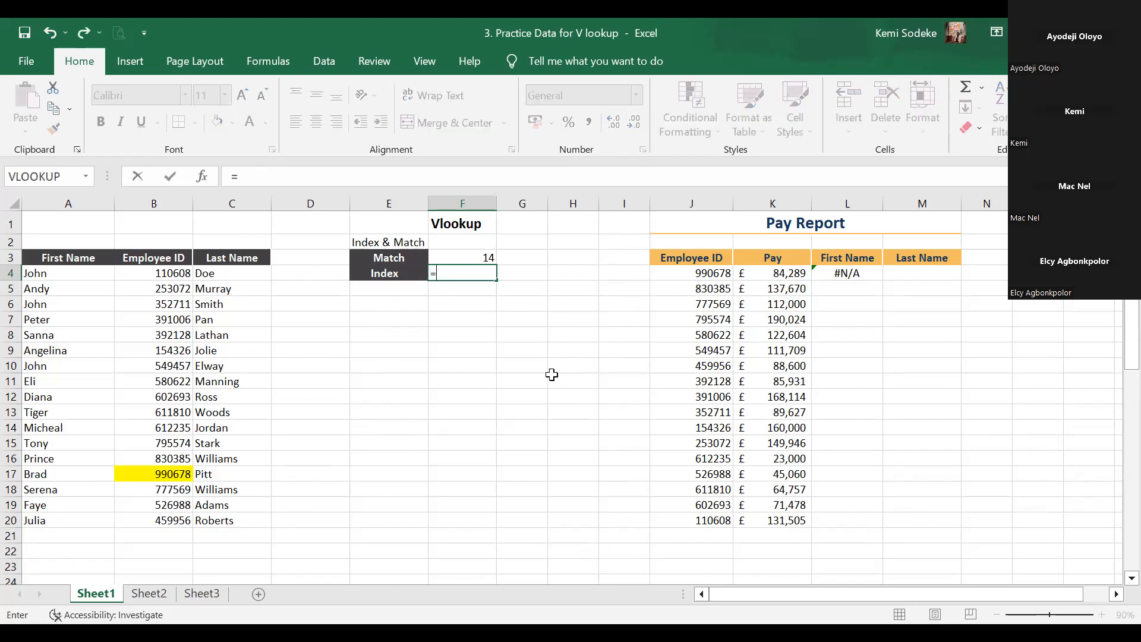
type("i")
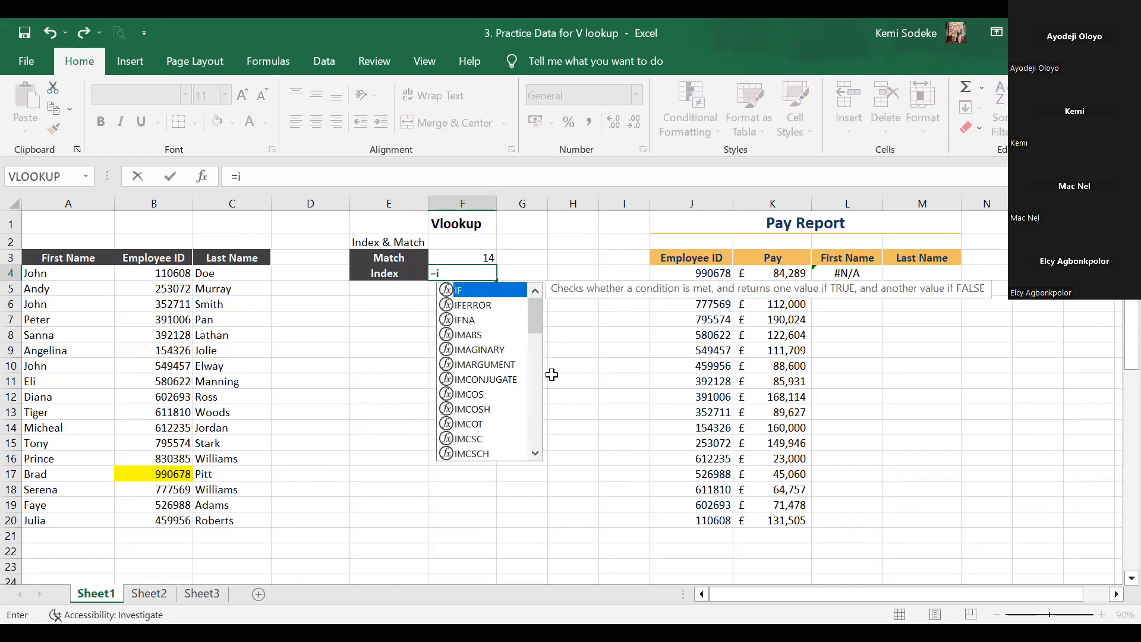
type("ndex")
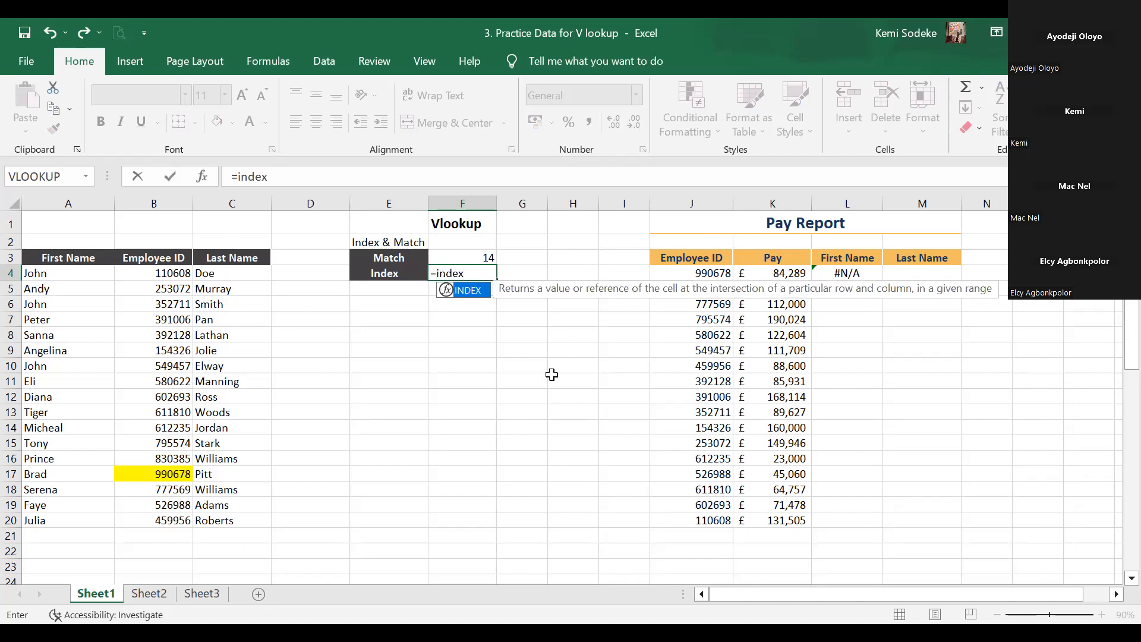
type("(")
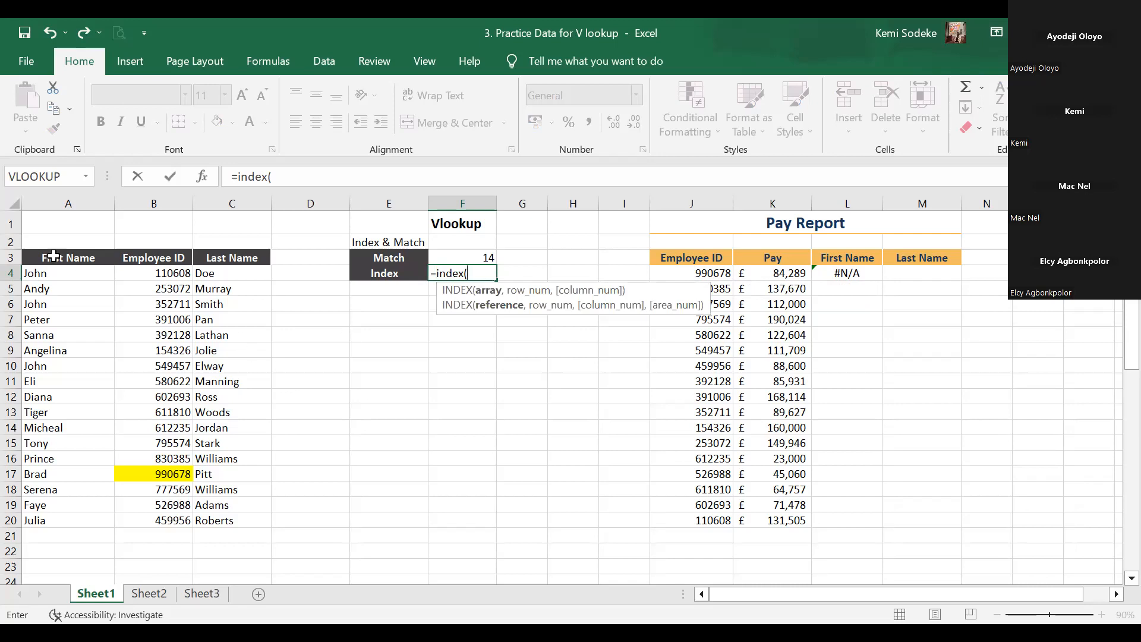
left_click_drag(32, 273, 146, 292)
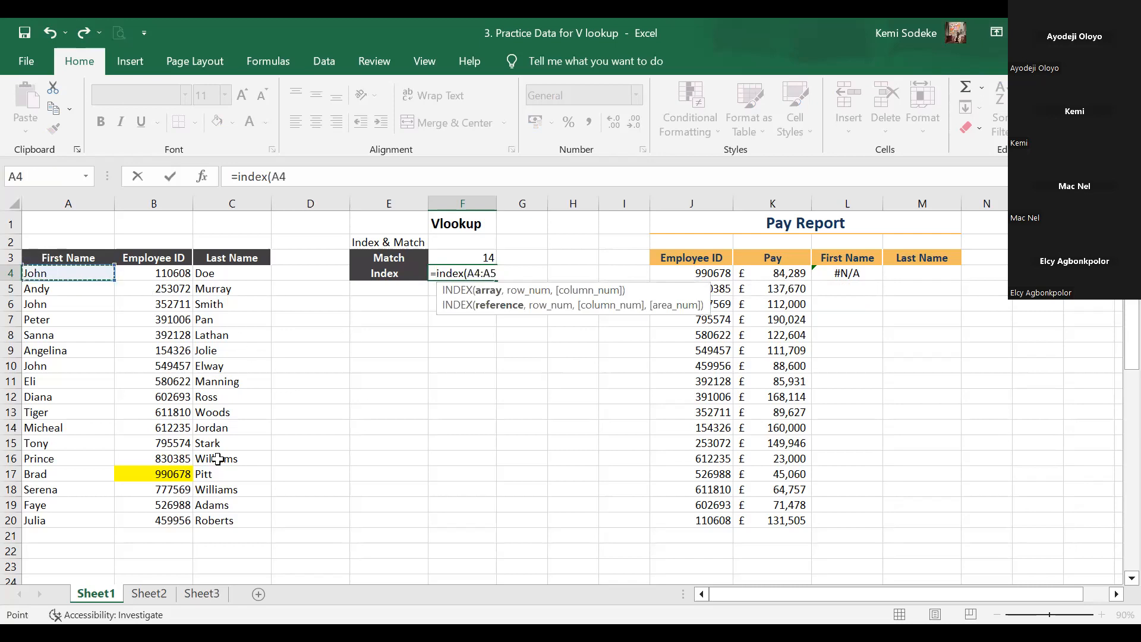
left_click_drag(221, 521, 223, 521)
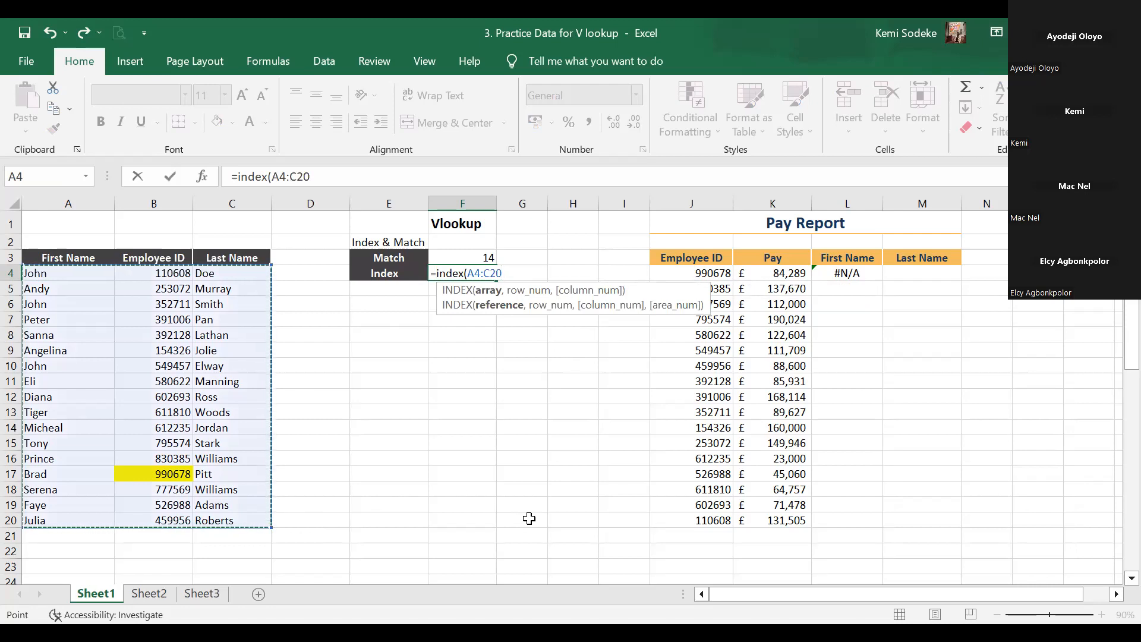
type(",")
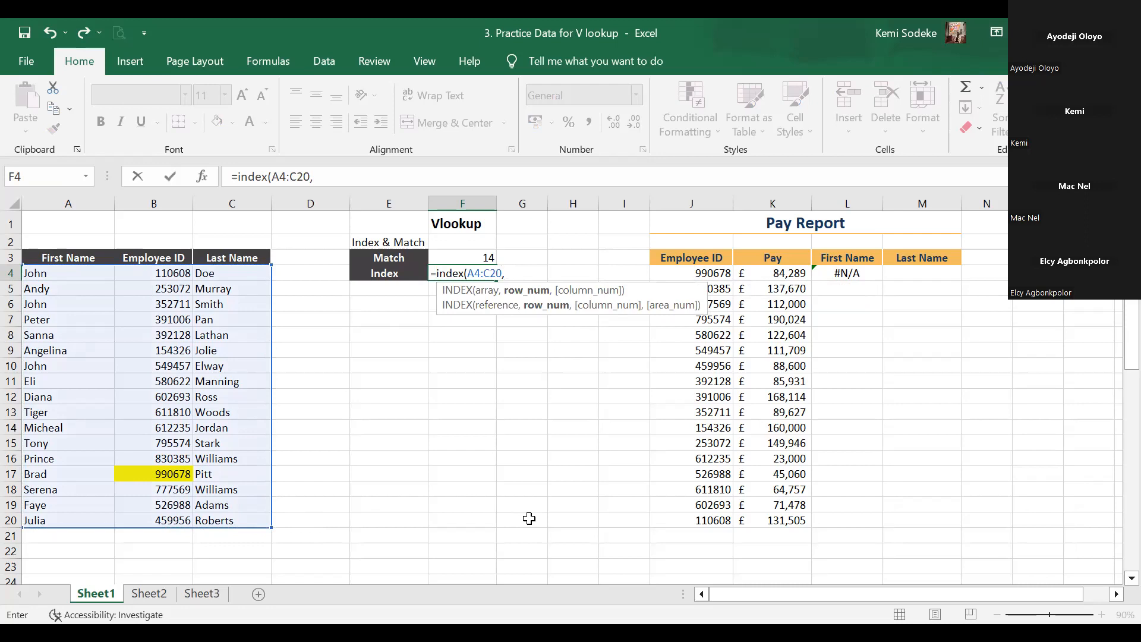
type("14,")
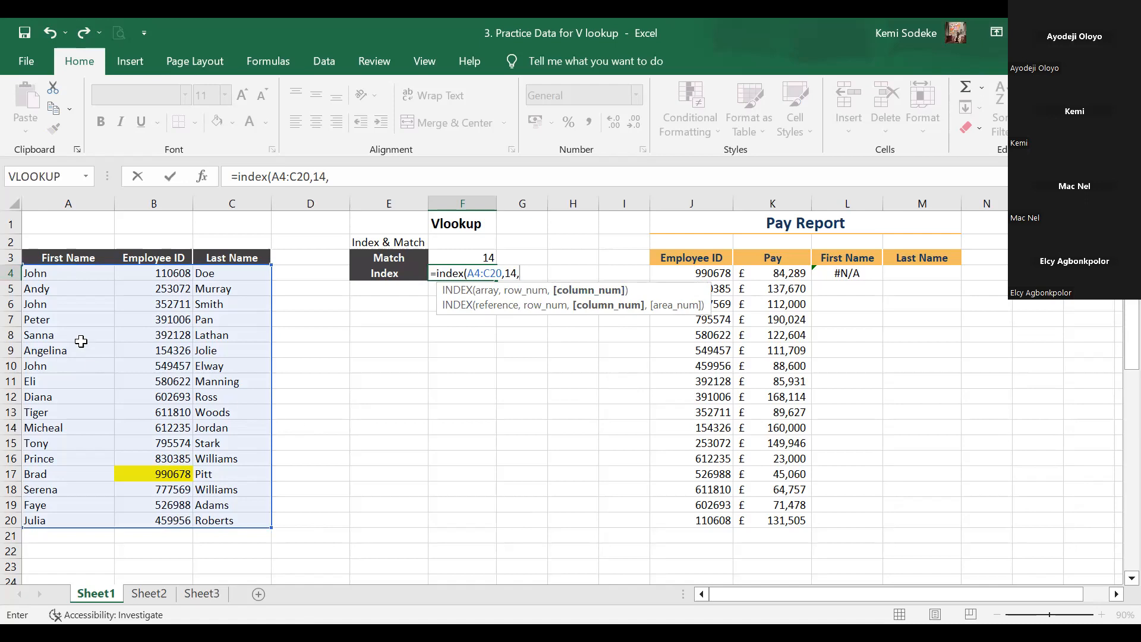
type("1)")
key("Return")
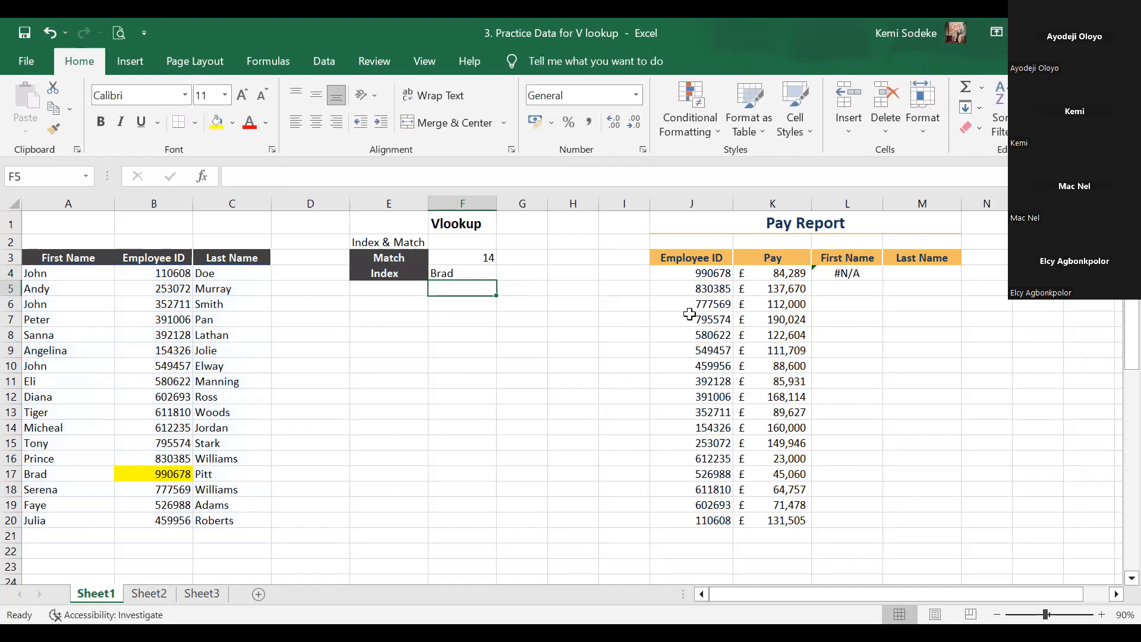
left_click(467, 267)
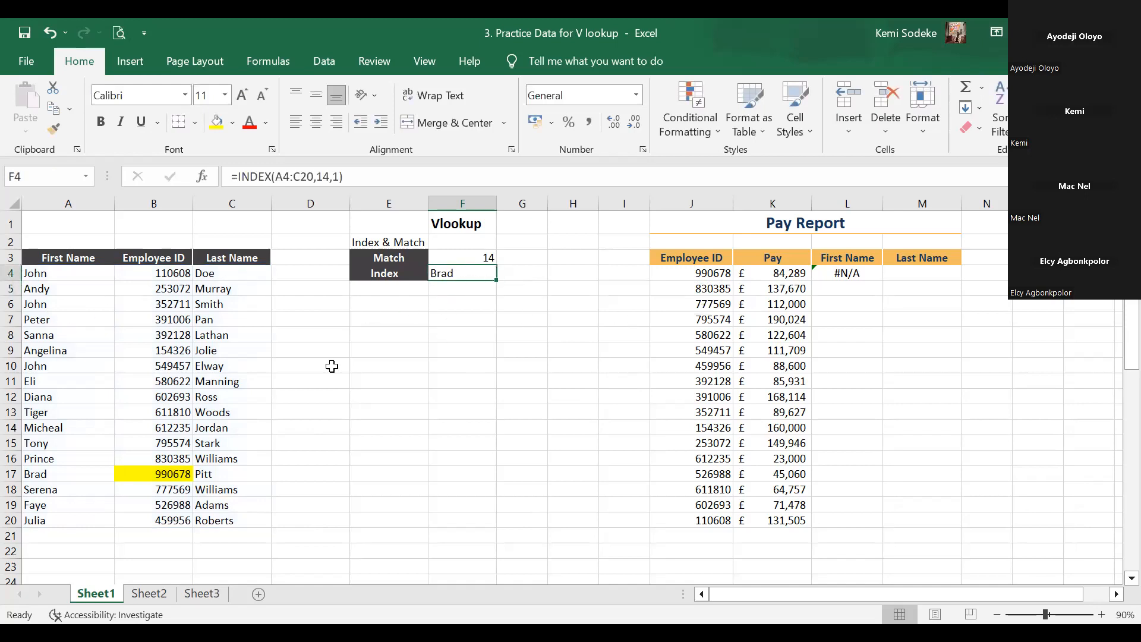
Locate the matched employee in row 17, and rewrite the formula in F4 as =INDEX(A4:C20,14,1)
left_click(62, 475)
left_click(154, 475)
left_click(462, 271)
type("=")
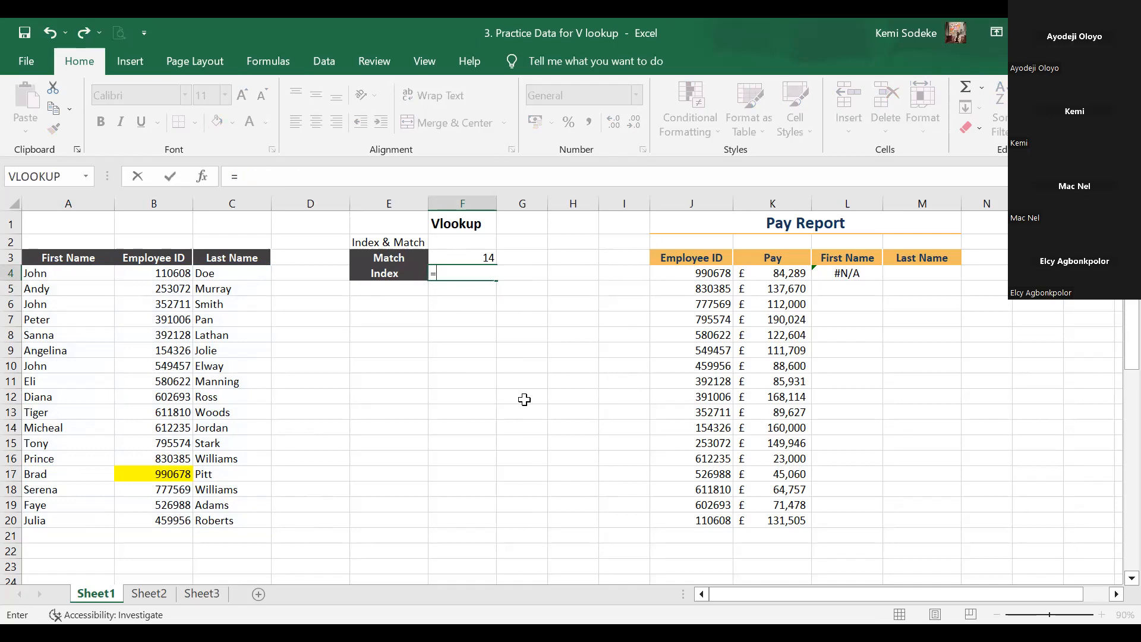
type("index(")
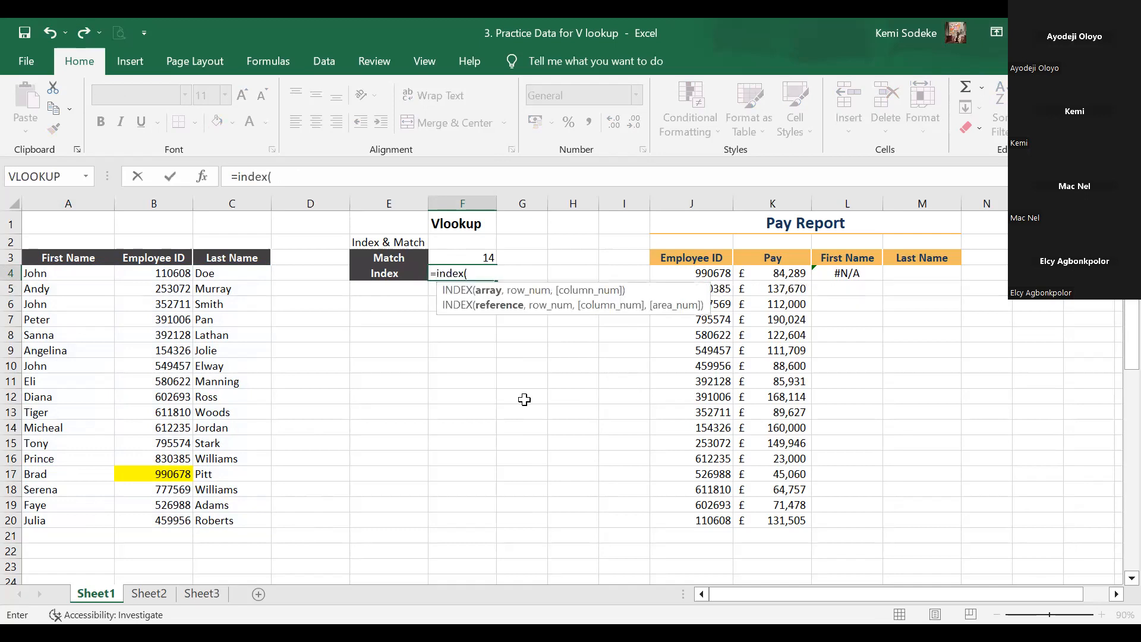
left_click_drag(43, 273, 235, 527)
type(",")
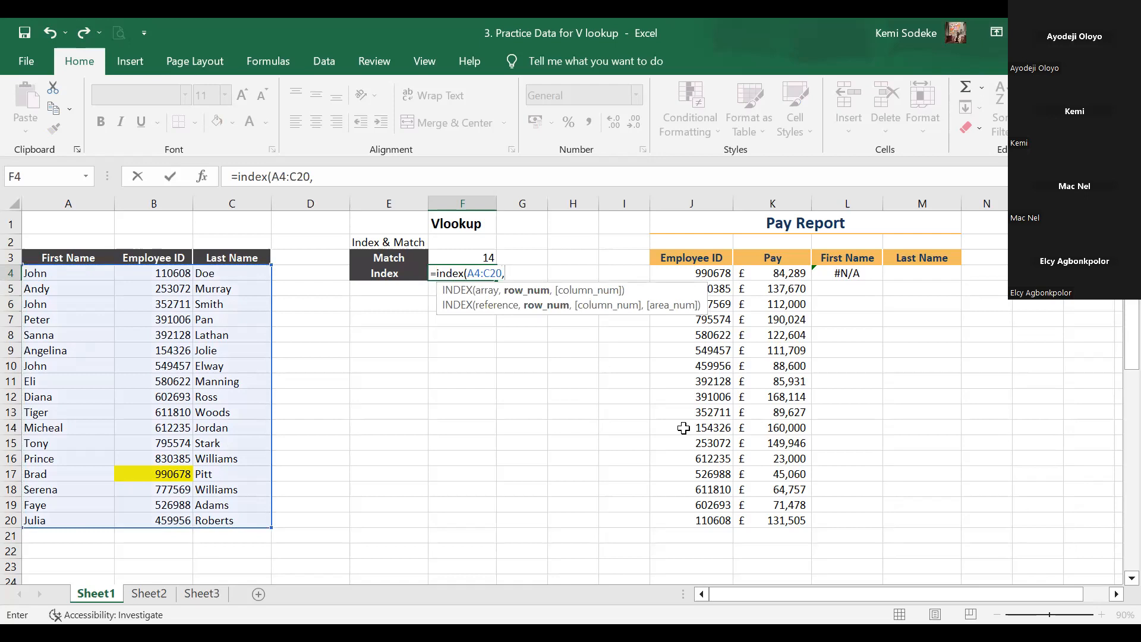
type("14,")
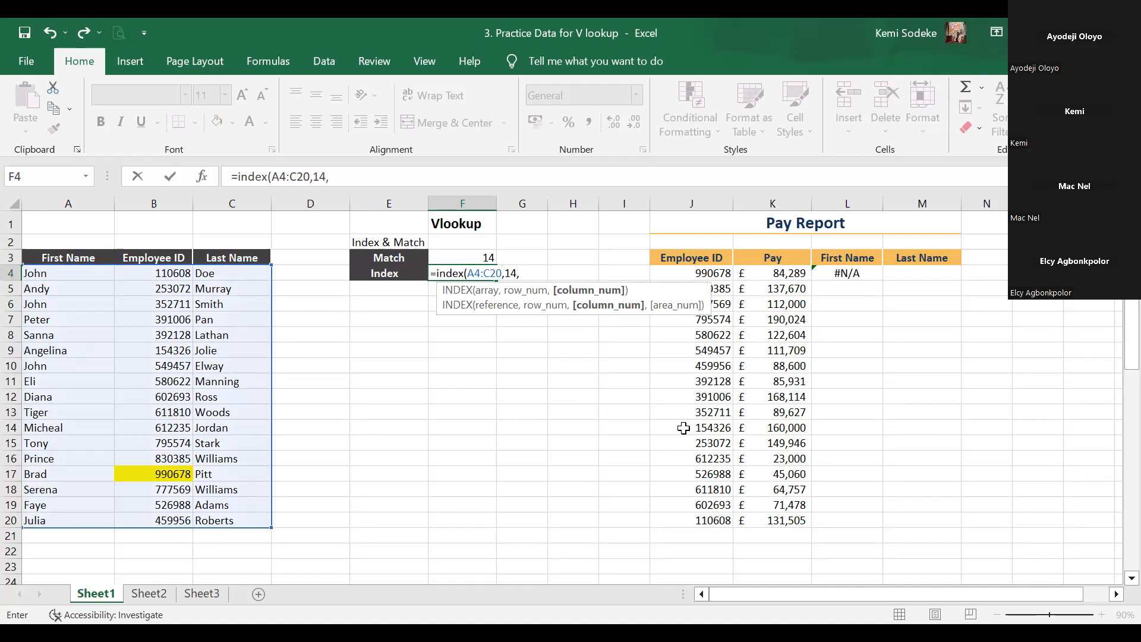
type("1)")
key("Return")
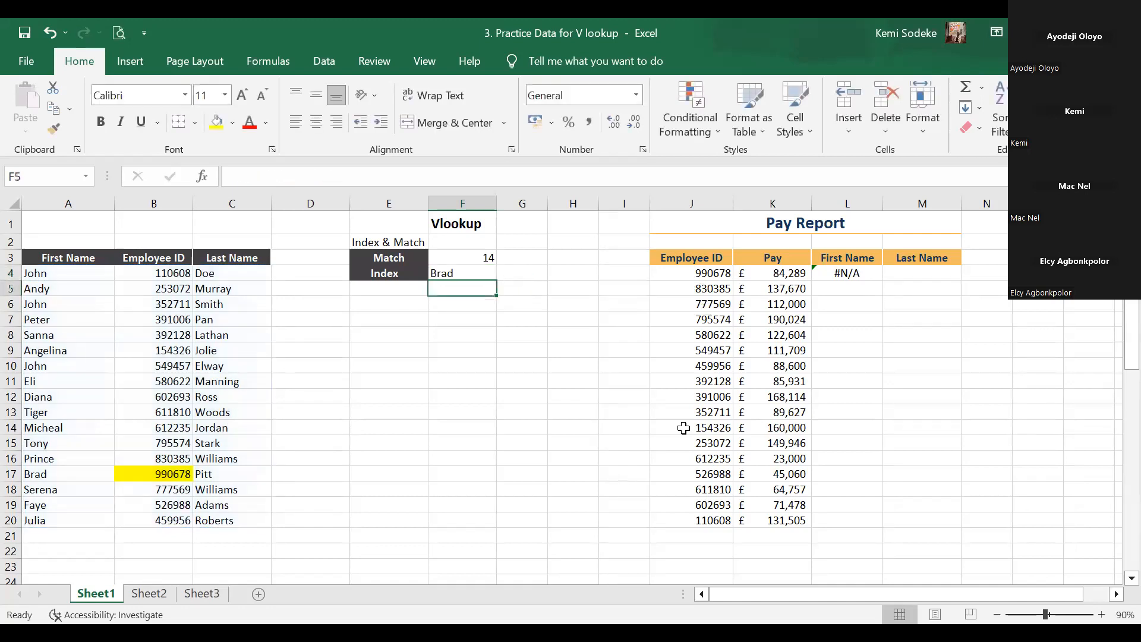
left_click(439, 273)
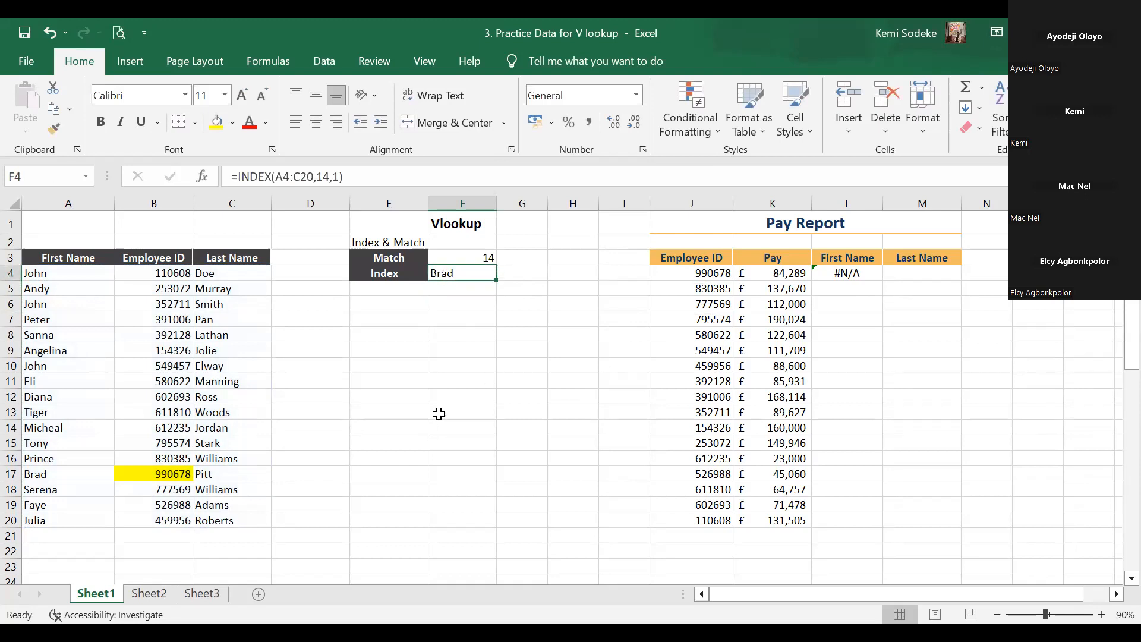
left_click(393, 322)
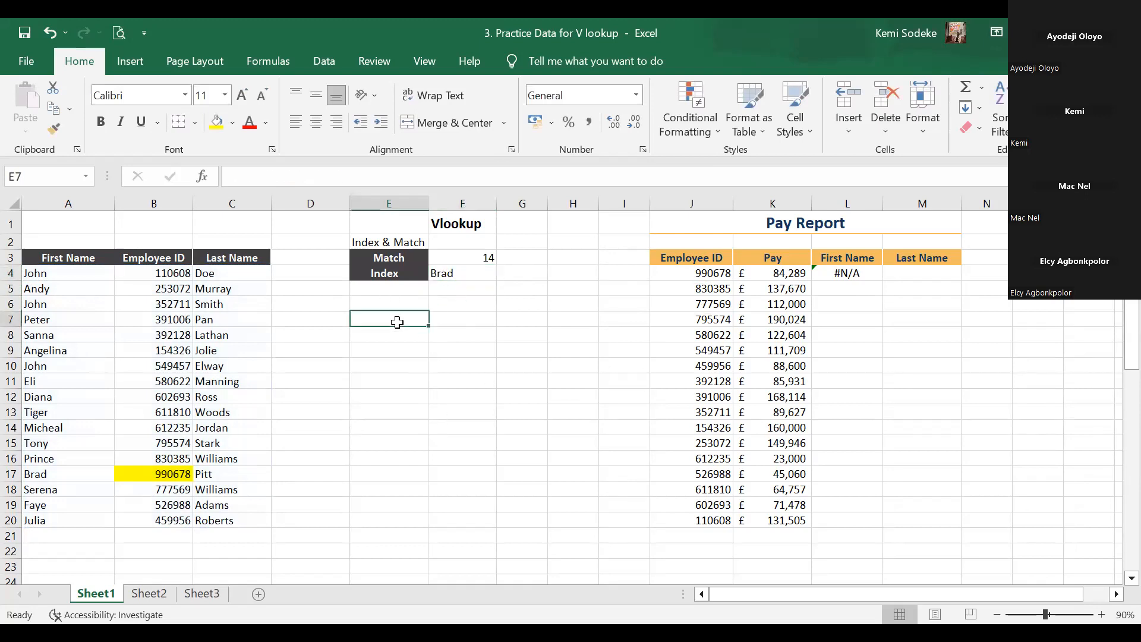
left_click(394, 301)
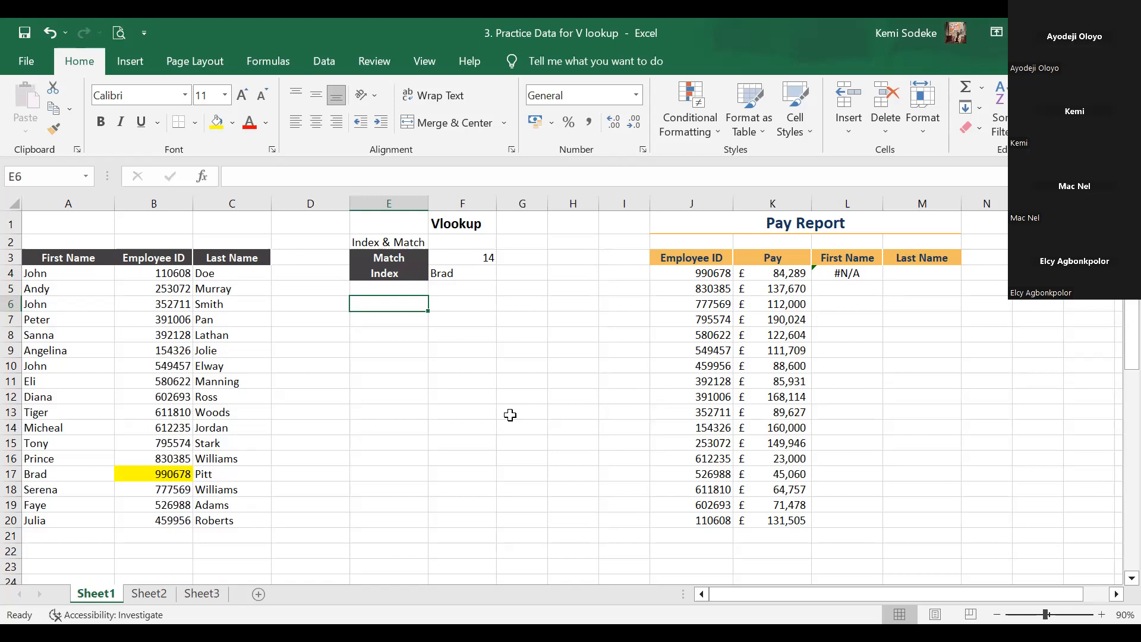
Extend the lookup range of the MATCH formula in F3 to B3:B20 so it includes the Employee ID header
left_click(463, 256)
left_click(356, 174)
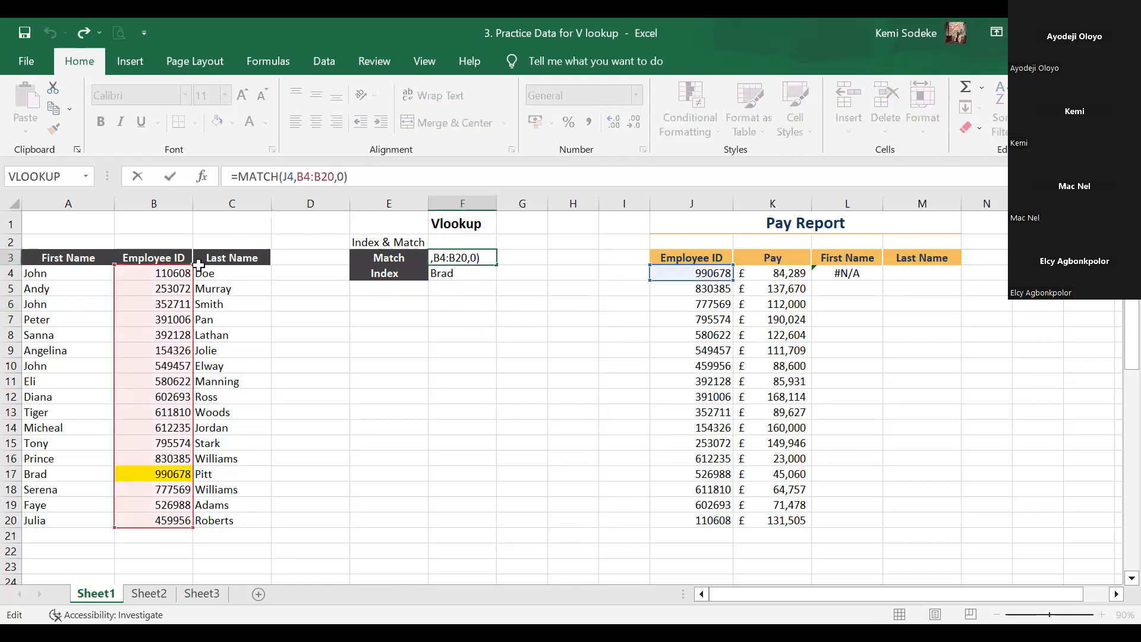
left_click_drag(190, 262, 191, 250)
key("Return")
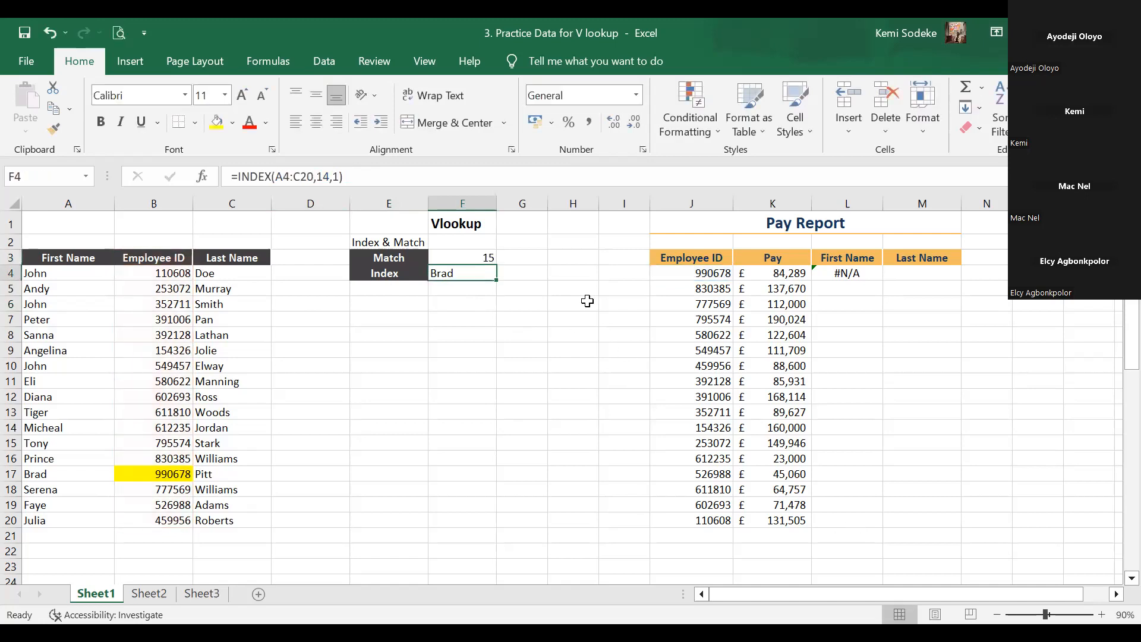
Extend the array of the INDEX formula in F4 to A3:C20 so it includes the header row
left_click(364, 182)
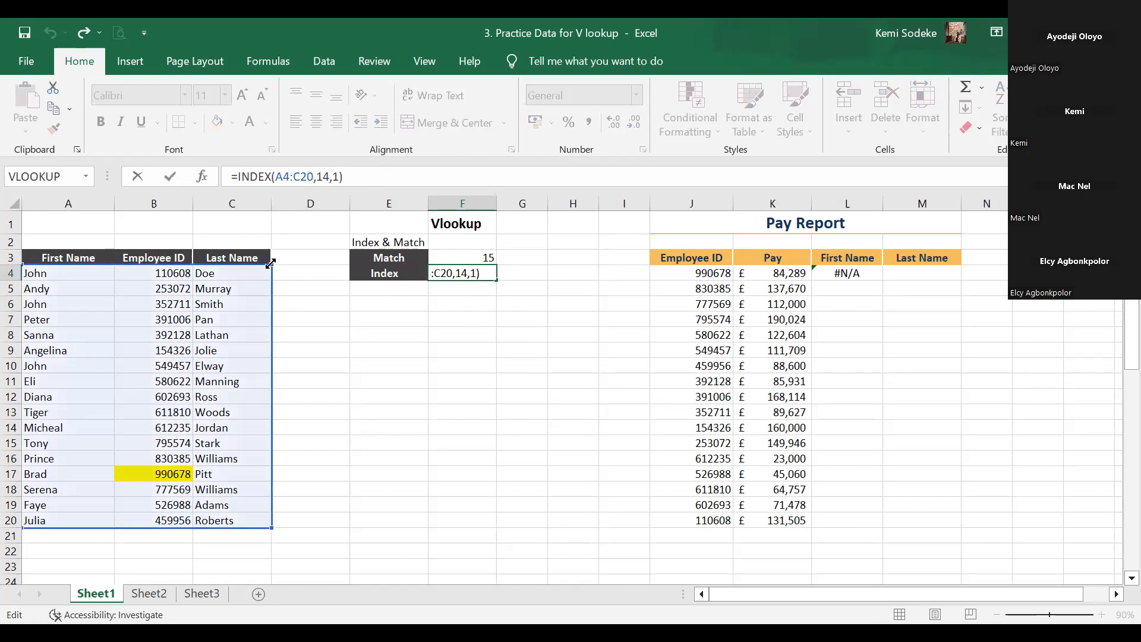
left_click_drag(271, 265, 271, 250)
key("Return")
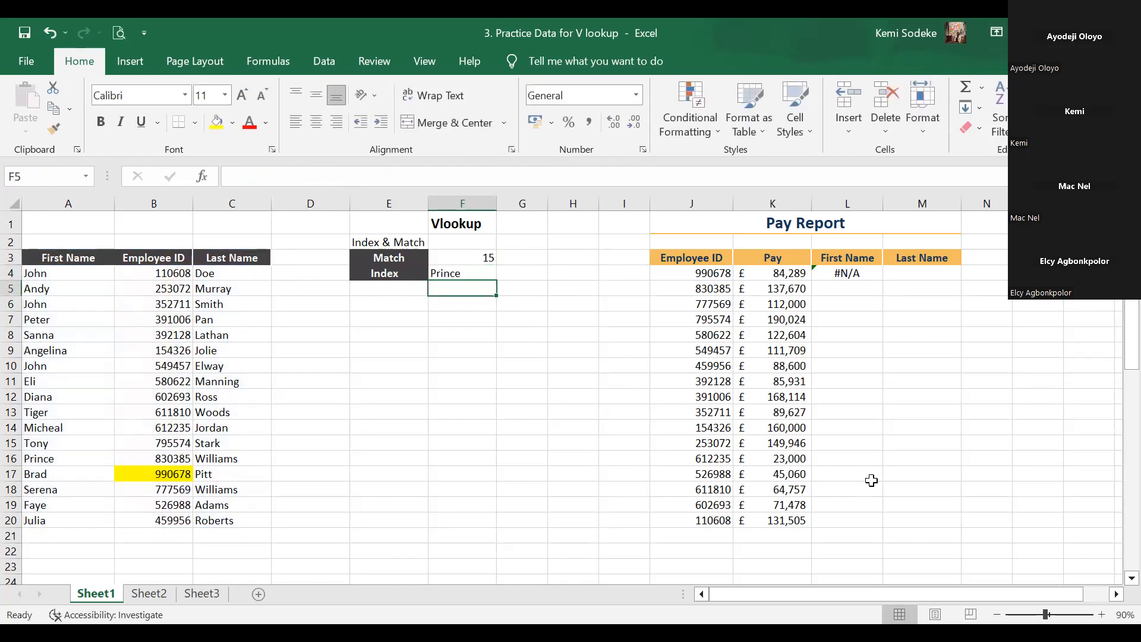
Set the row number in the INDEX formula in F4 to 15
left_click(448, 271)
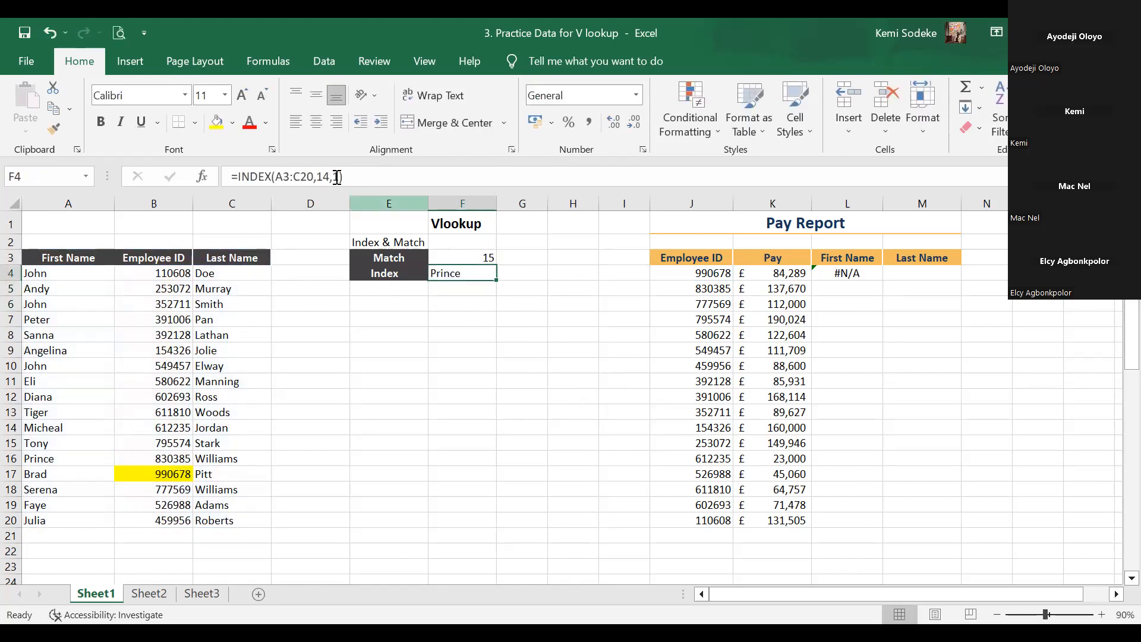
left_click(327, 178)
left_click(327, 179)
key("BackSpace")
type("5")
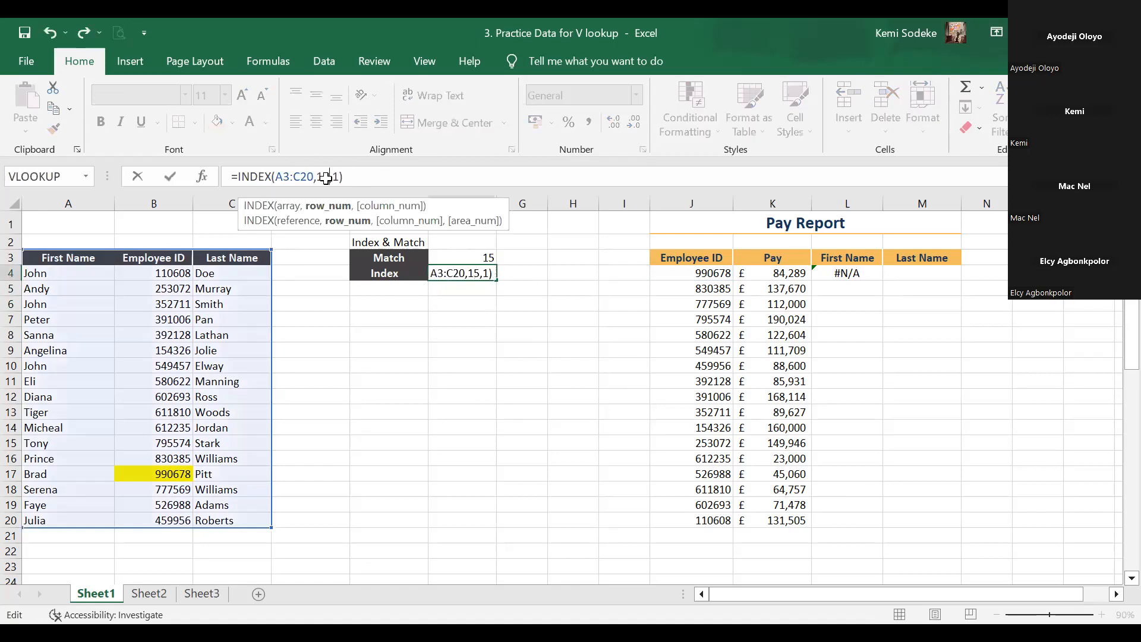
key("Return")
left_click(493, 274)
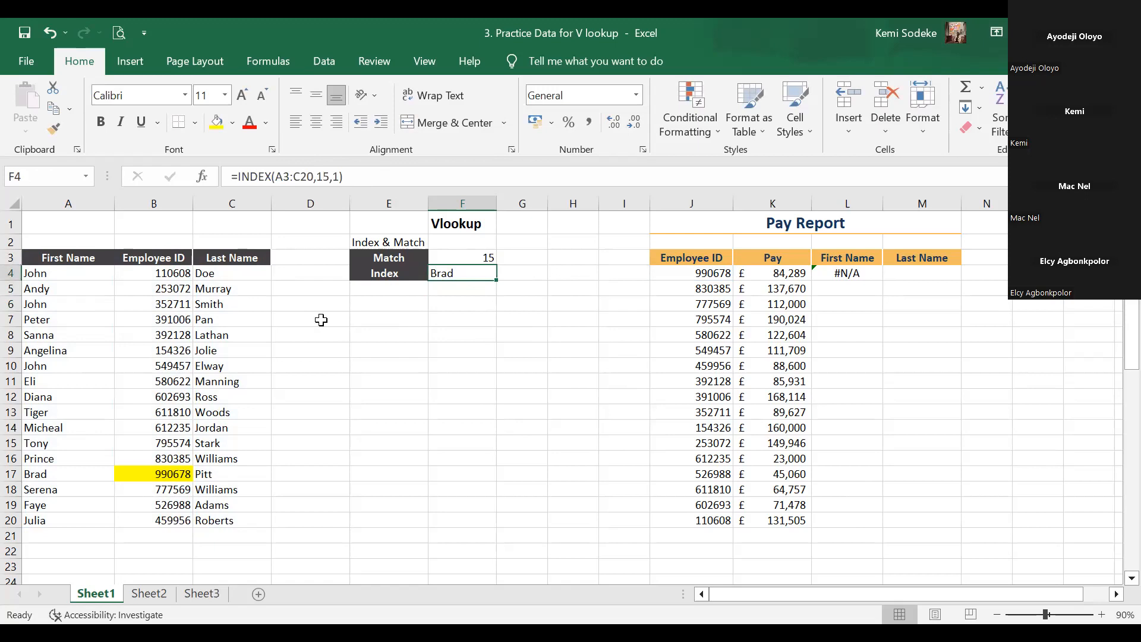
Examine the MATCH formula in F3 and the INDEX formula in F4 against the Employee ID column and its highlighted cell
left_click(480, 251)
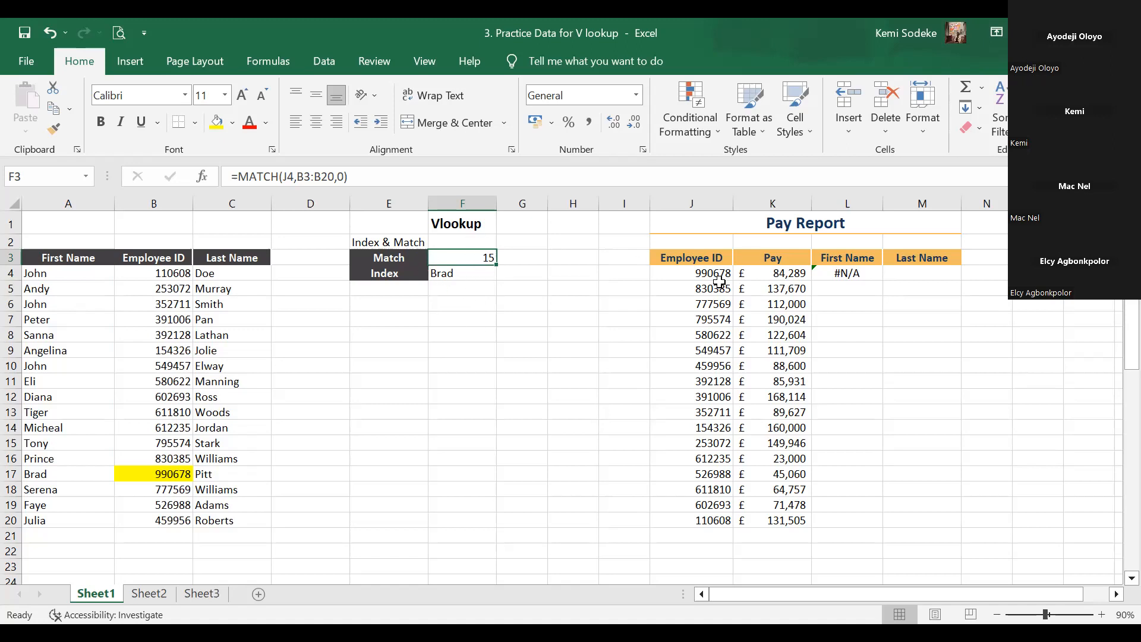
left_click(155, 477)
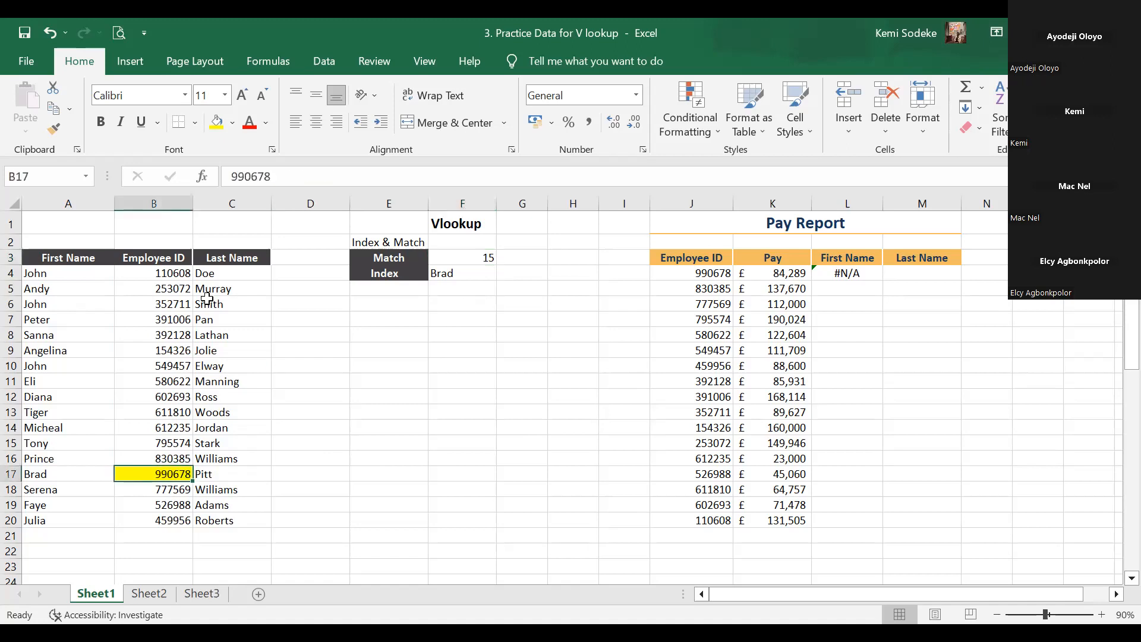
left_click(150, 259)
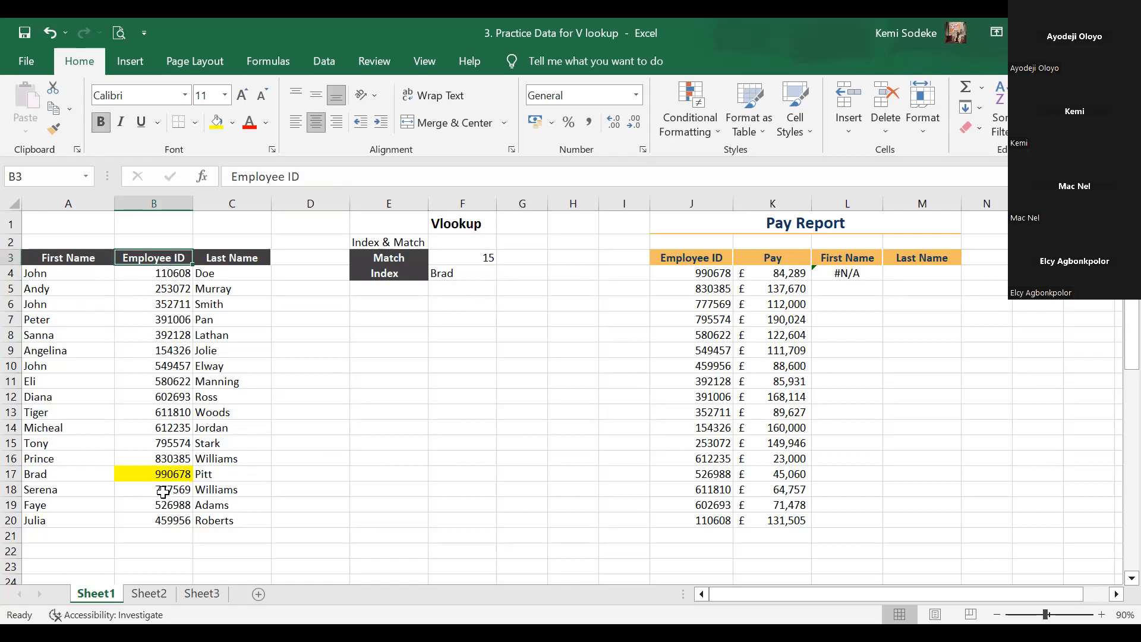
left_click(481, 256)
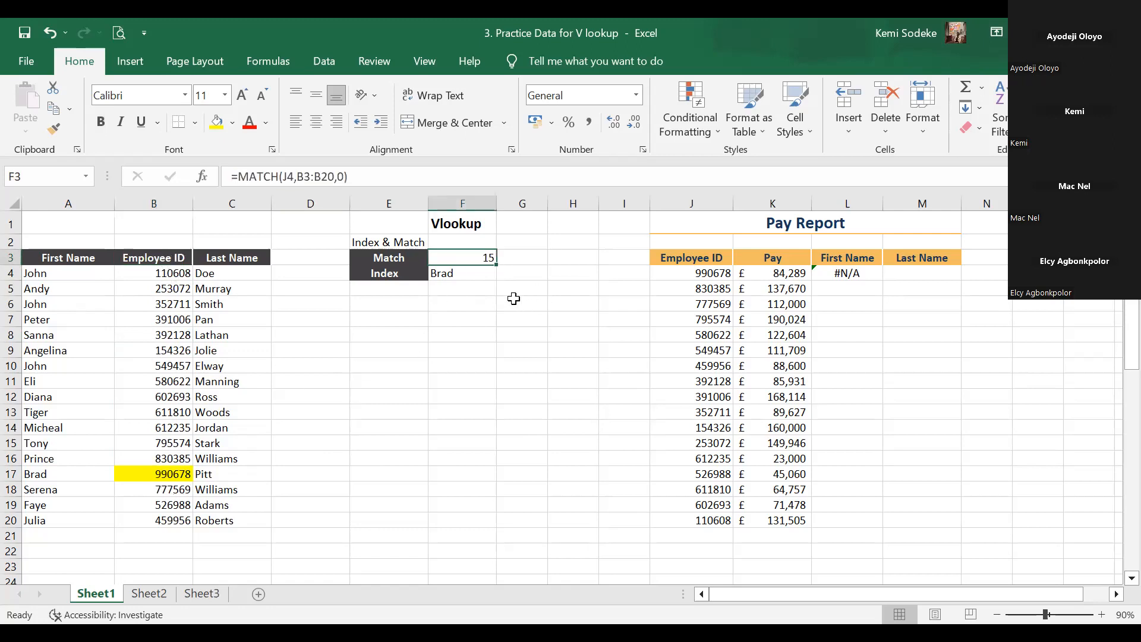
left_click(455, 275)
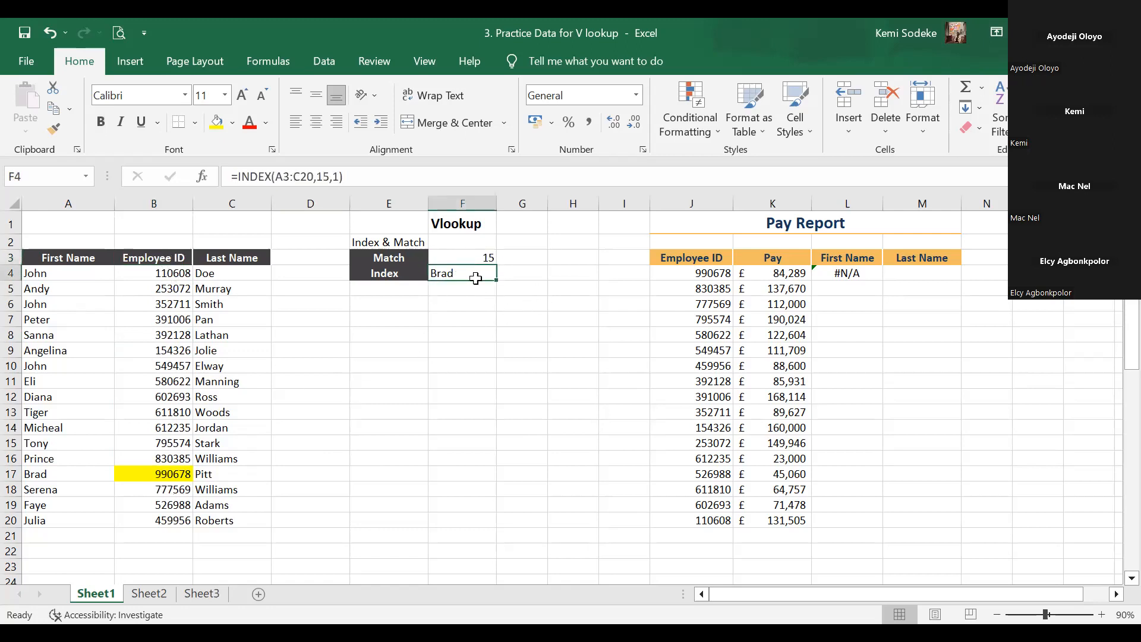
left_click(332, 176)
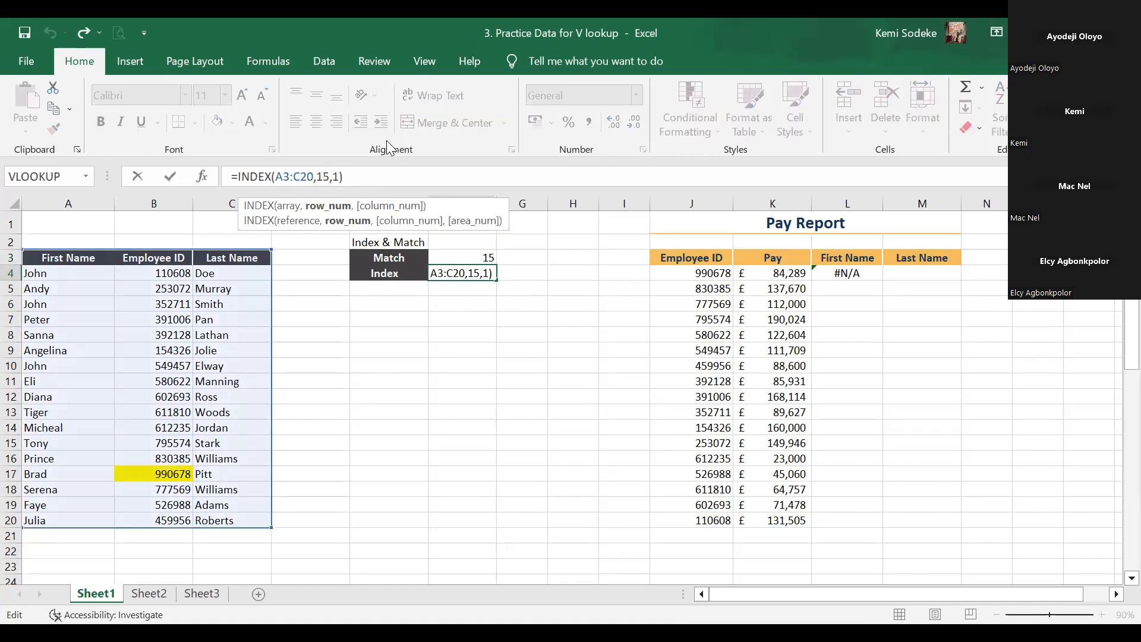
key("Return")
left_click(464, 304)
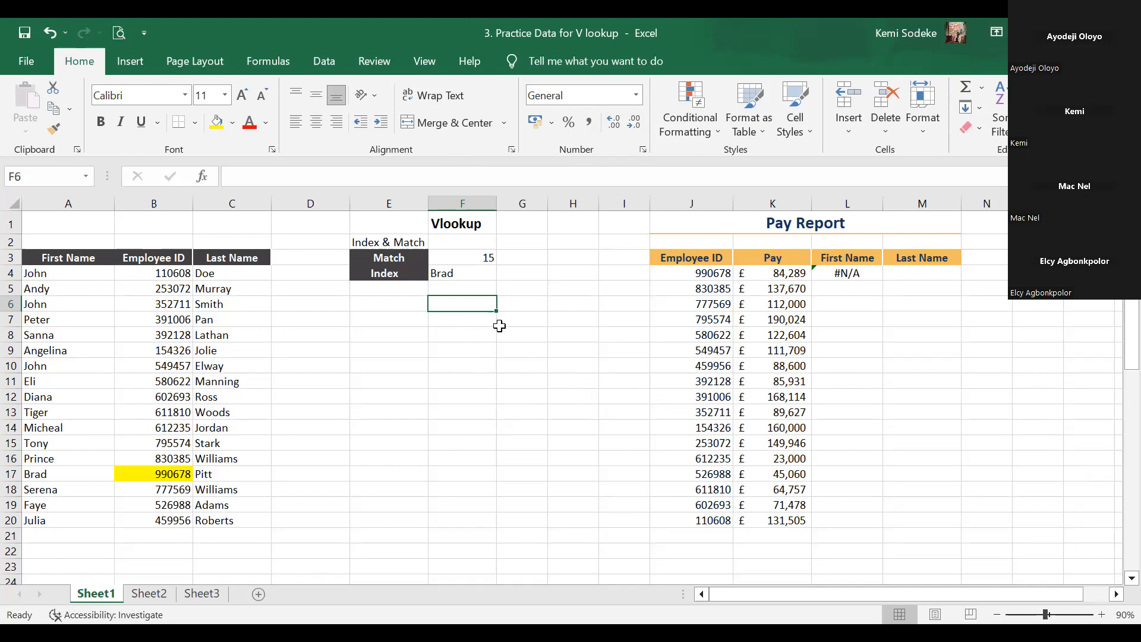
left_click(394, 262)
left_click(386, 273)
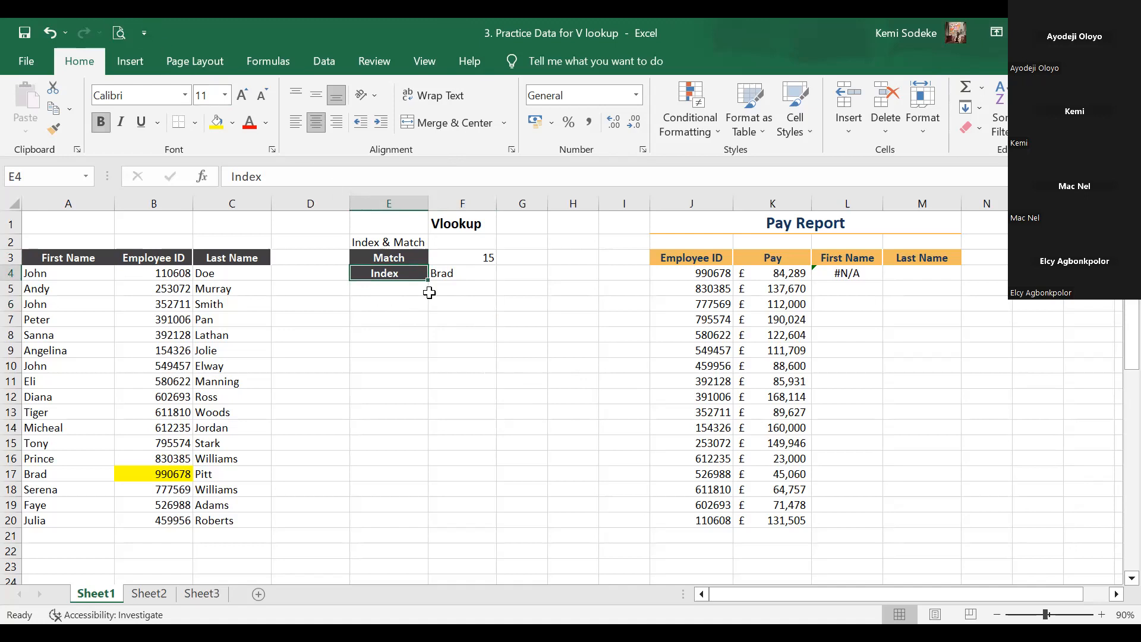
left_click(468, 308)
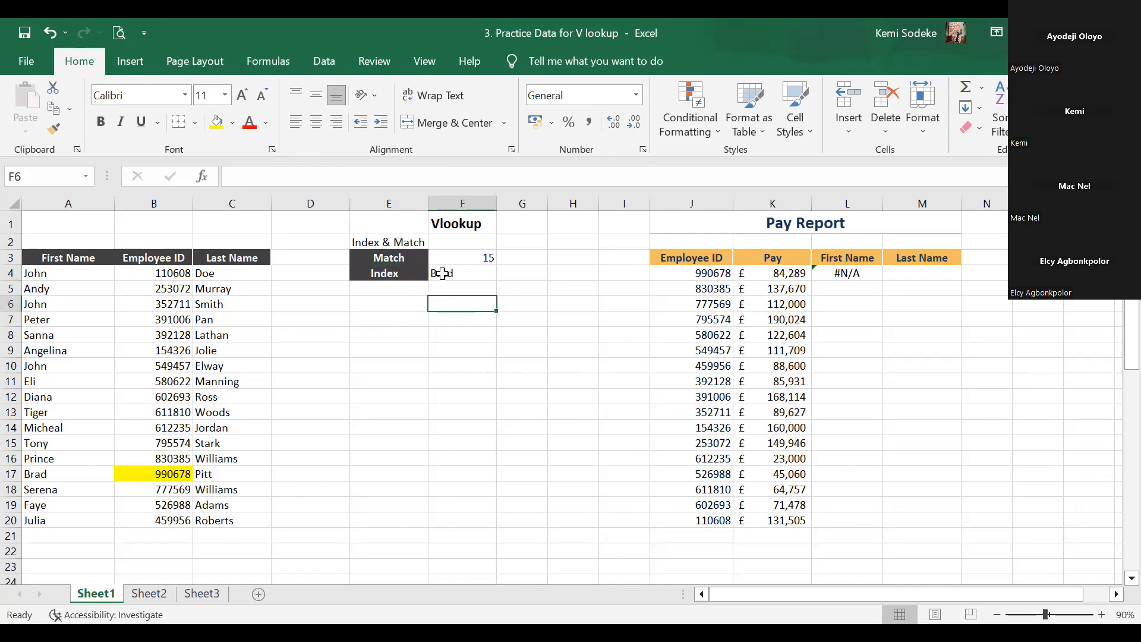
left_click(439, 273)
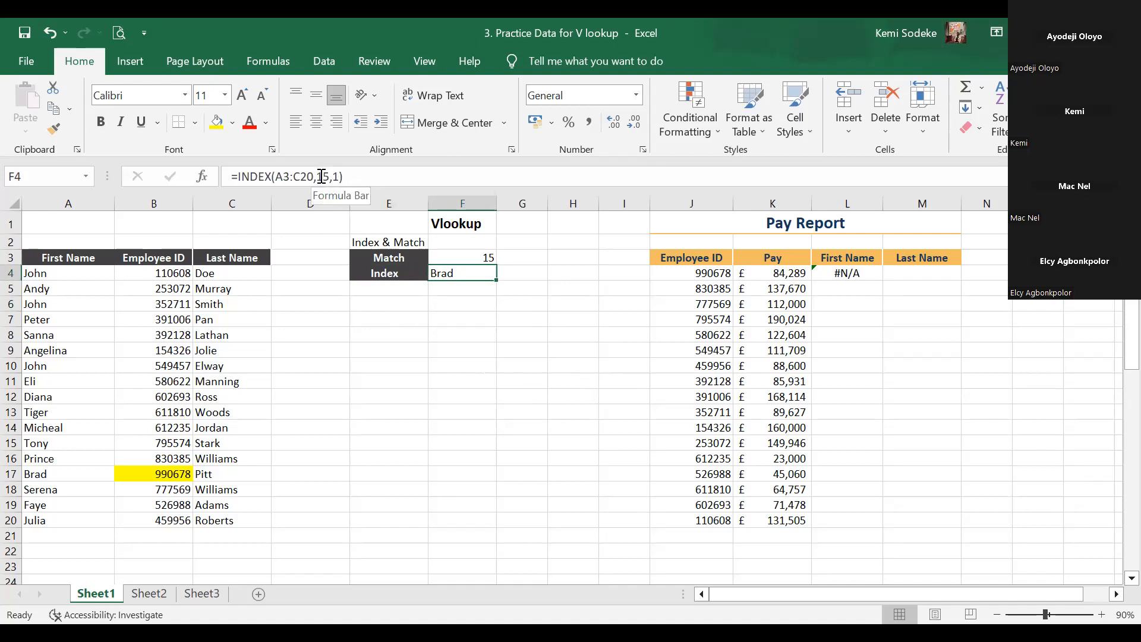
Review the row number argument of the INDEX formula in F4
left_click_drag(330, 176, 320, 176)
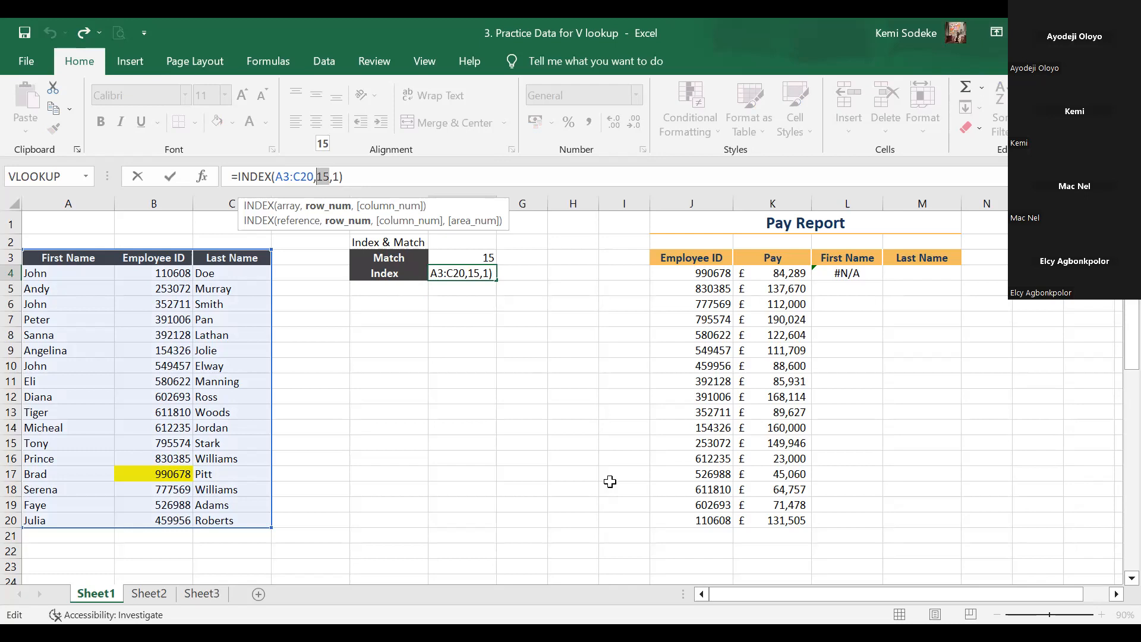
left_click(468, 302)
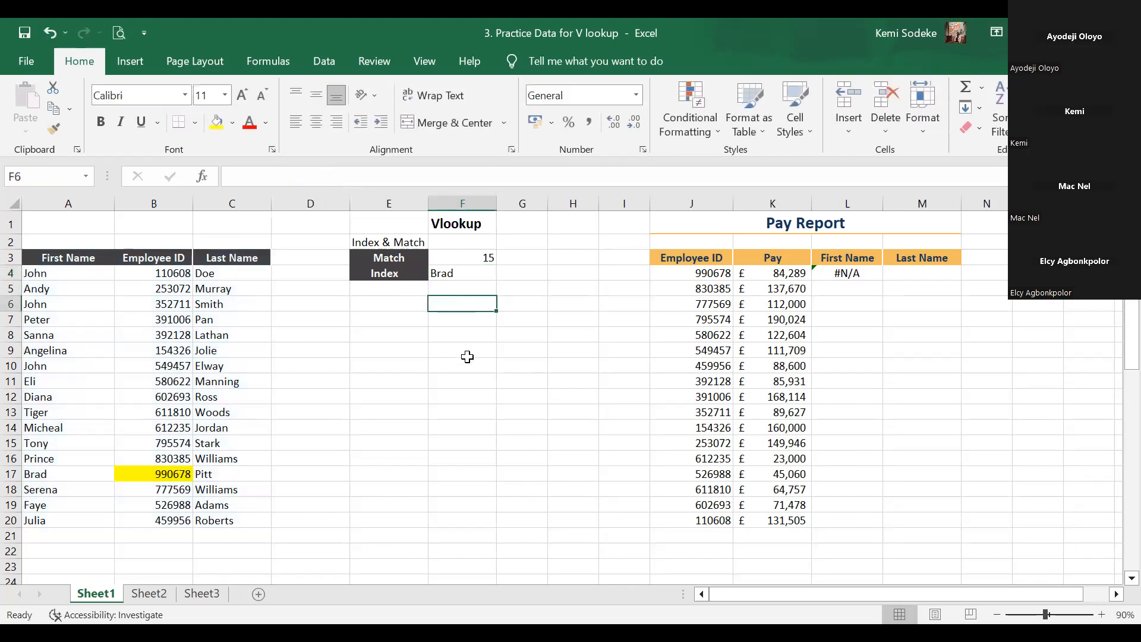
left_click(400, 305)
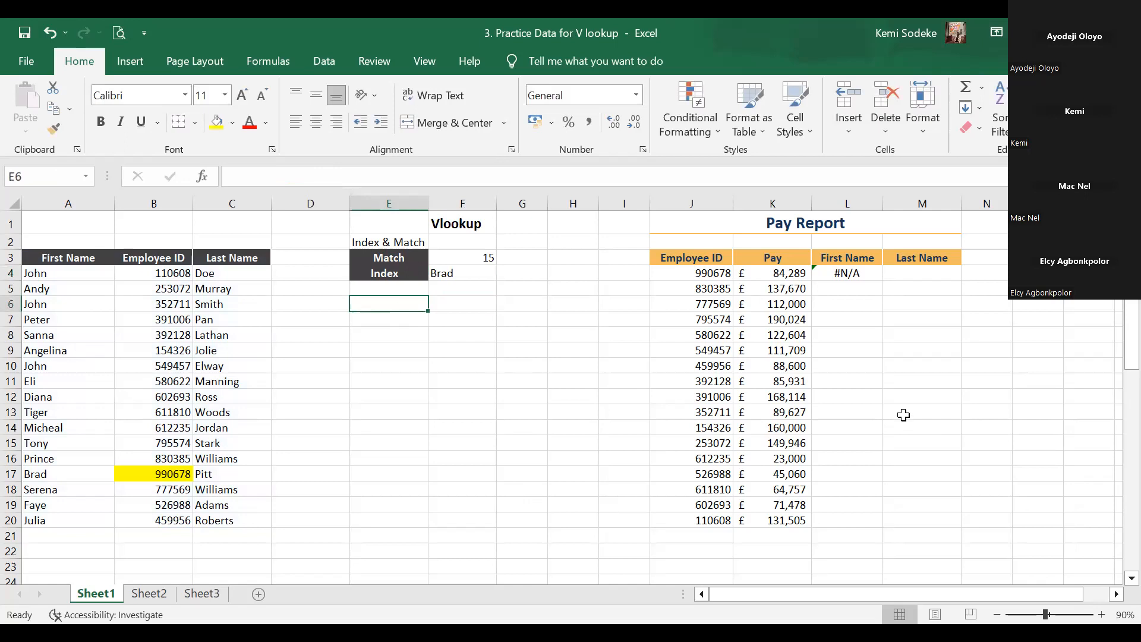
left_click(475, 309)
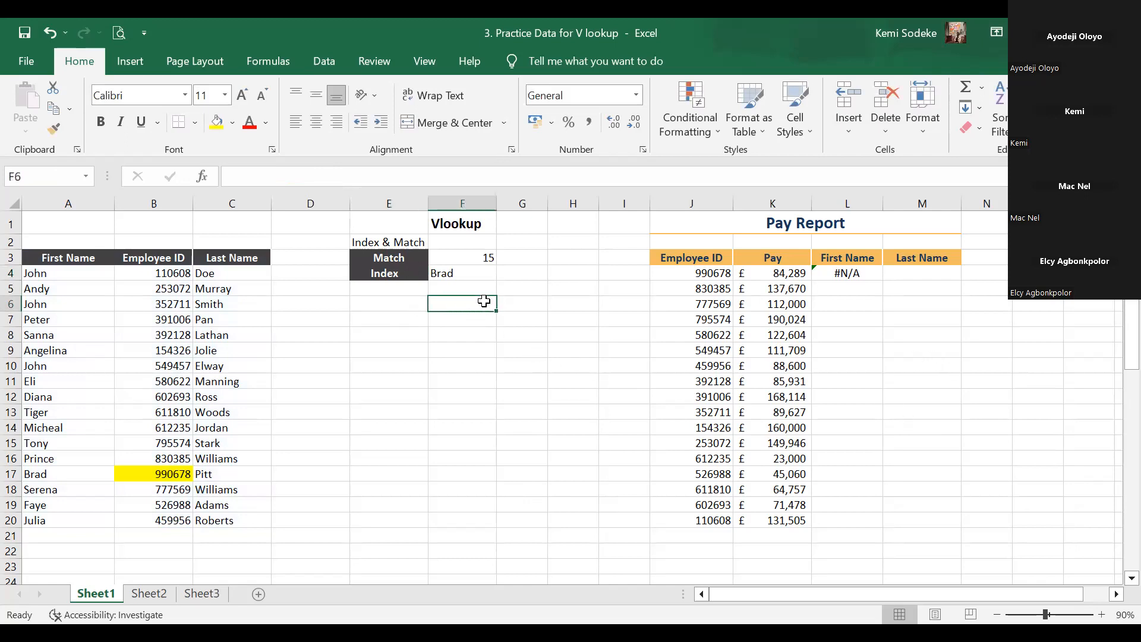
left_click(489, 276)
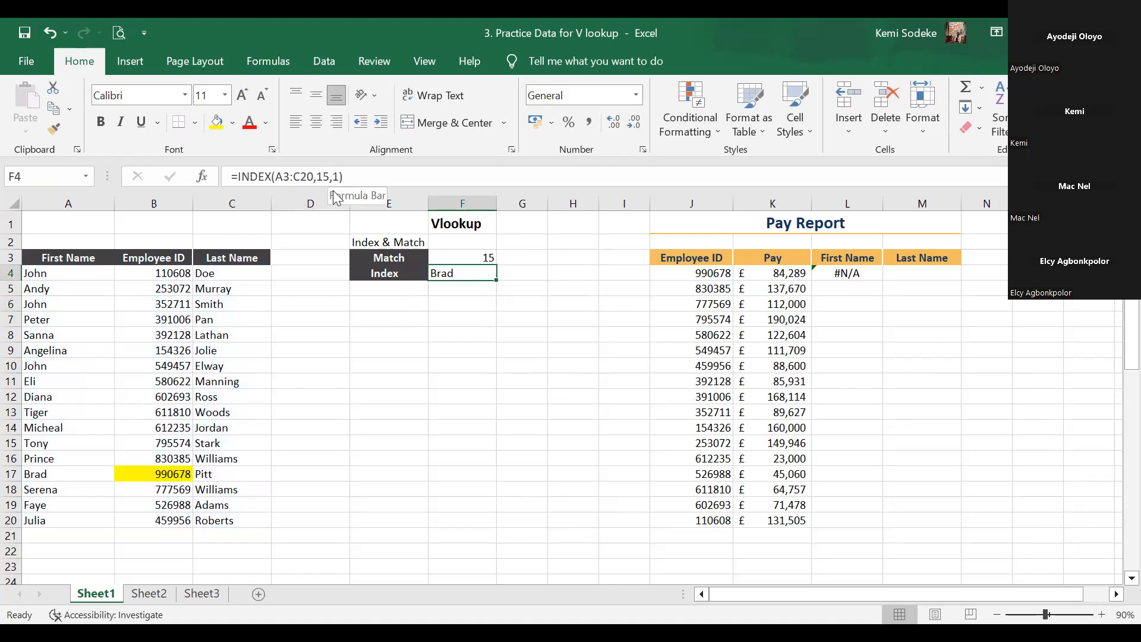
Start an INDEX formula in F6 with A3:C20 as its array
left_click(463, 303)
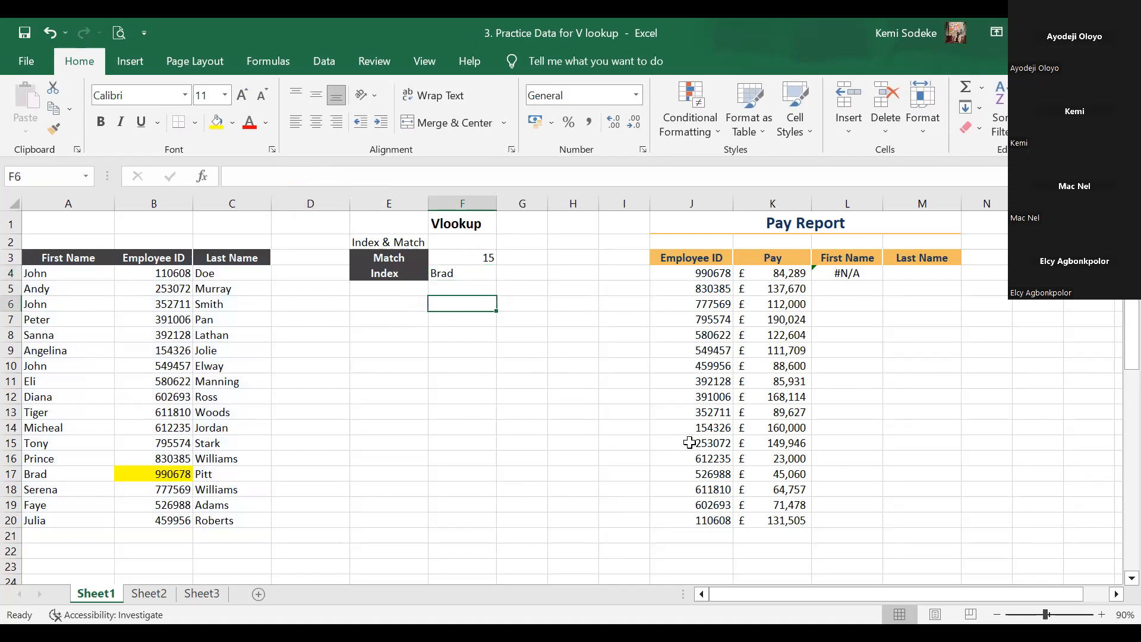
type("=")
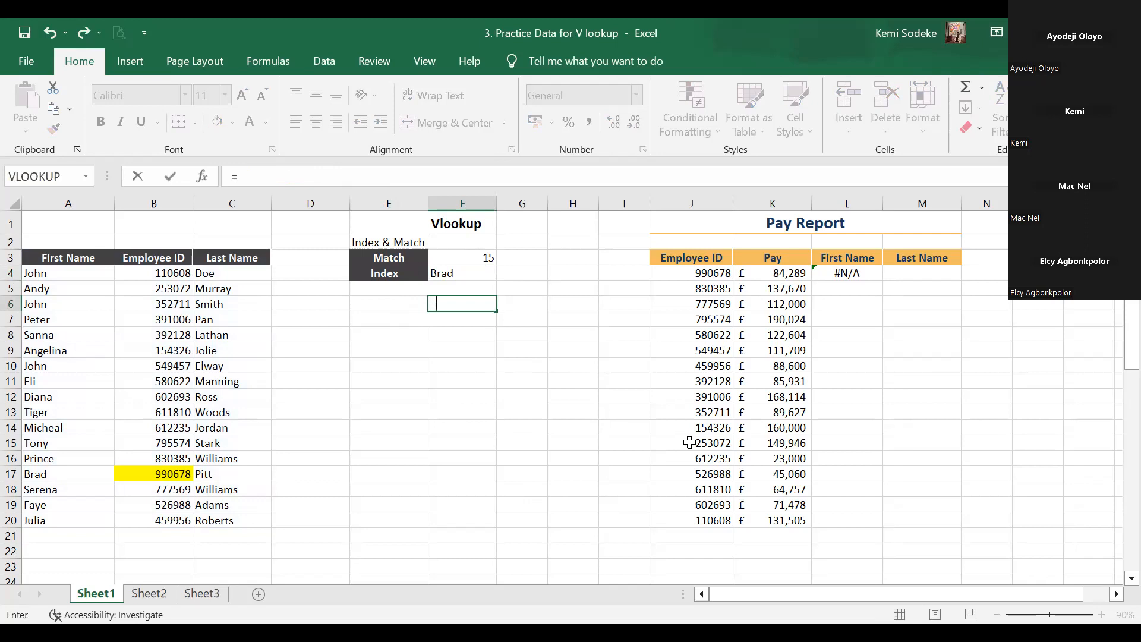
type("index")
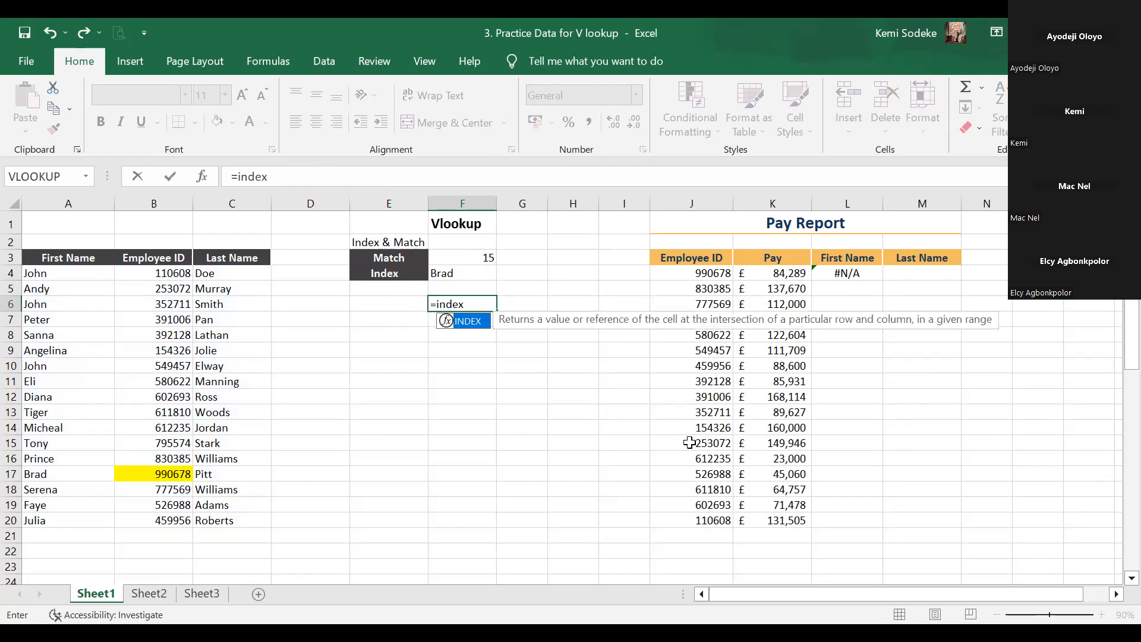
type("(")
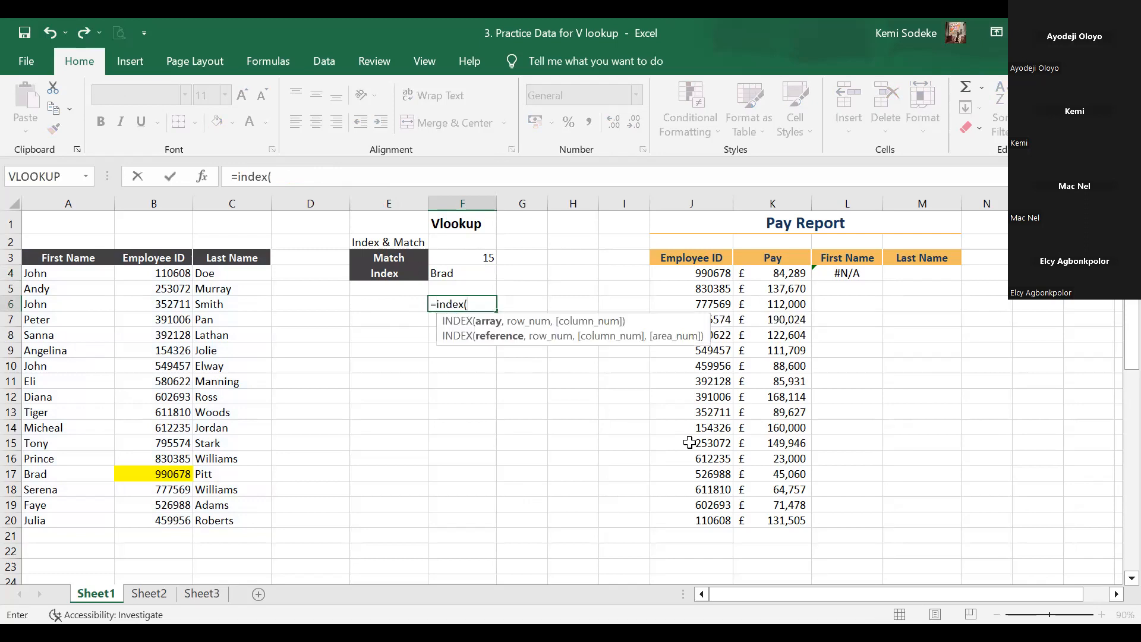
left_click_drag(54, 257, 228, 512)
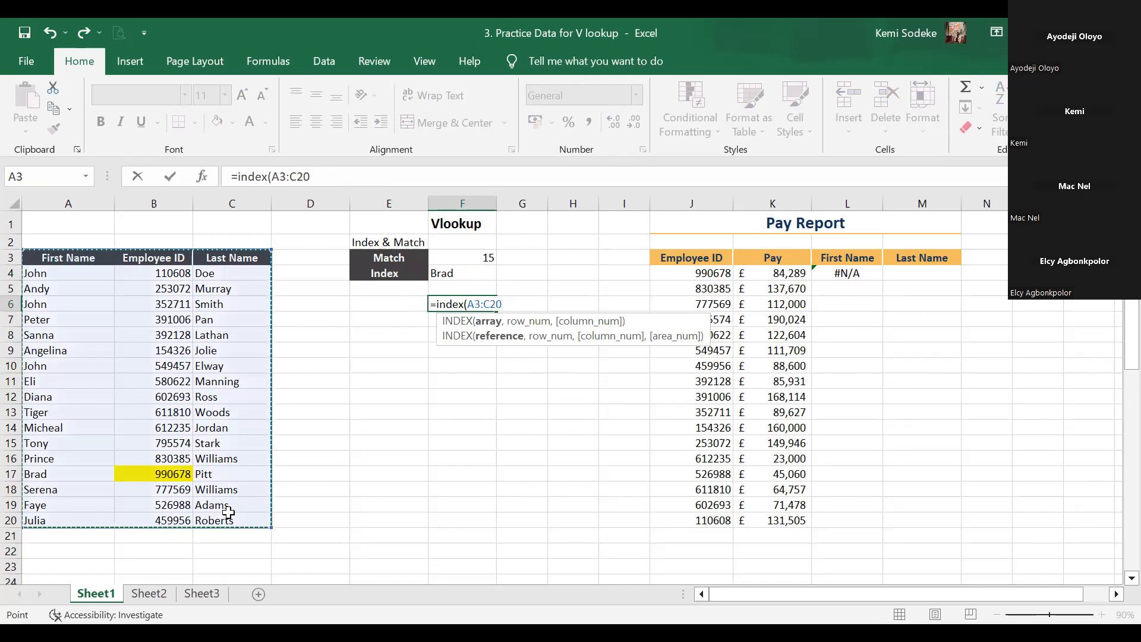
type(",")
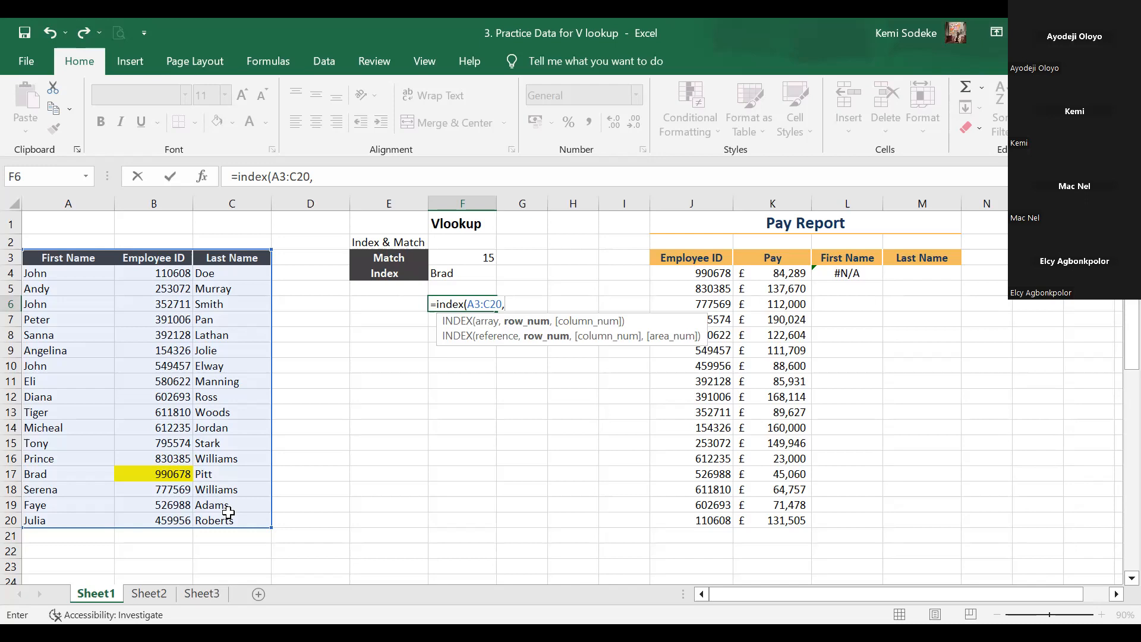
Complete the INDEX formula in F6 with MATCH(J4,B3:B20,0) as the row number and 1 as the column number
type("match")
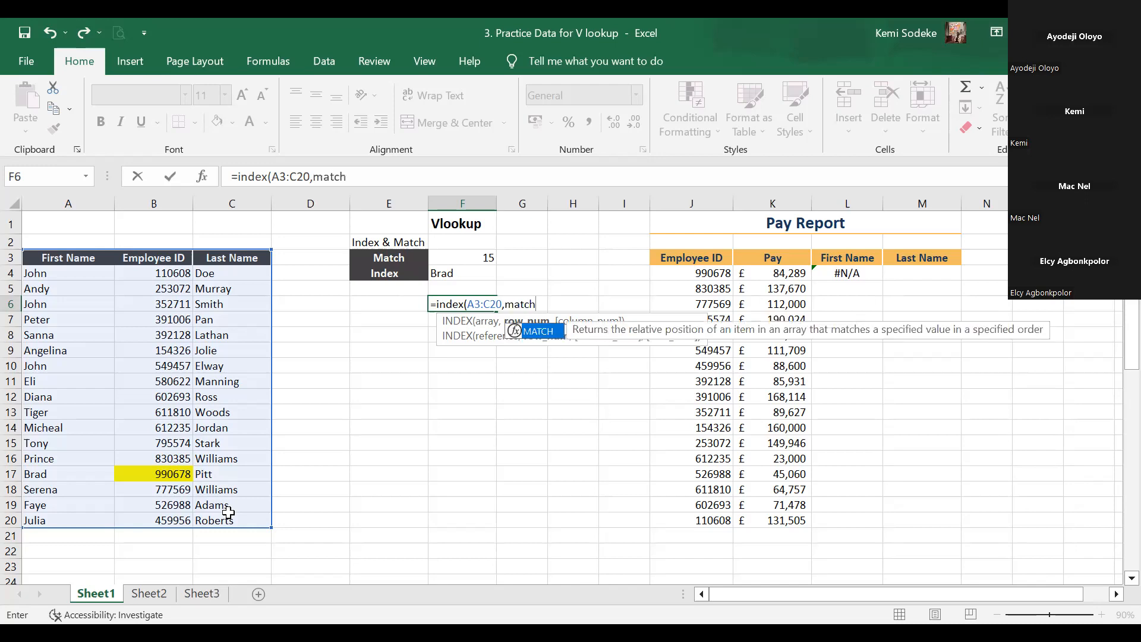
type("(")
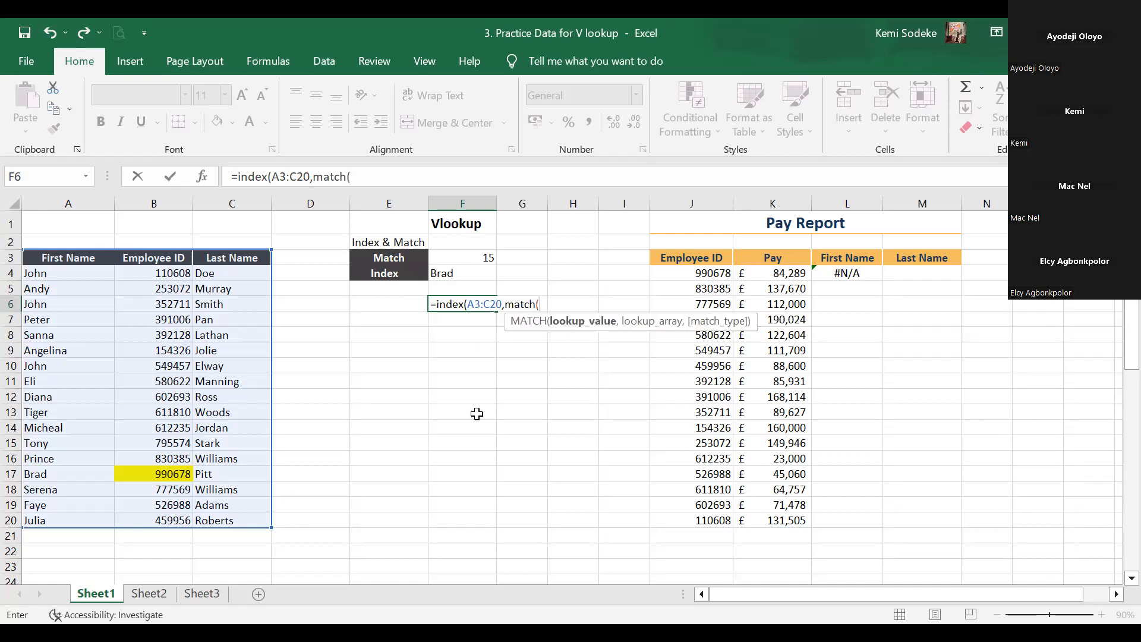
left_click(688, 271)
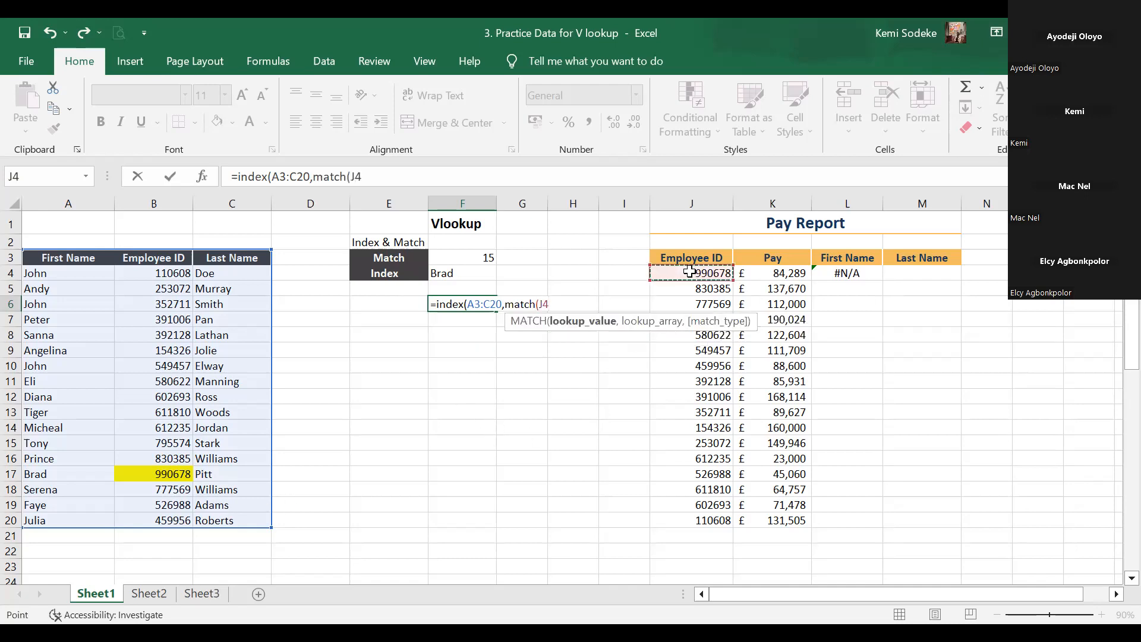
type(",")
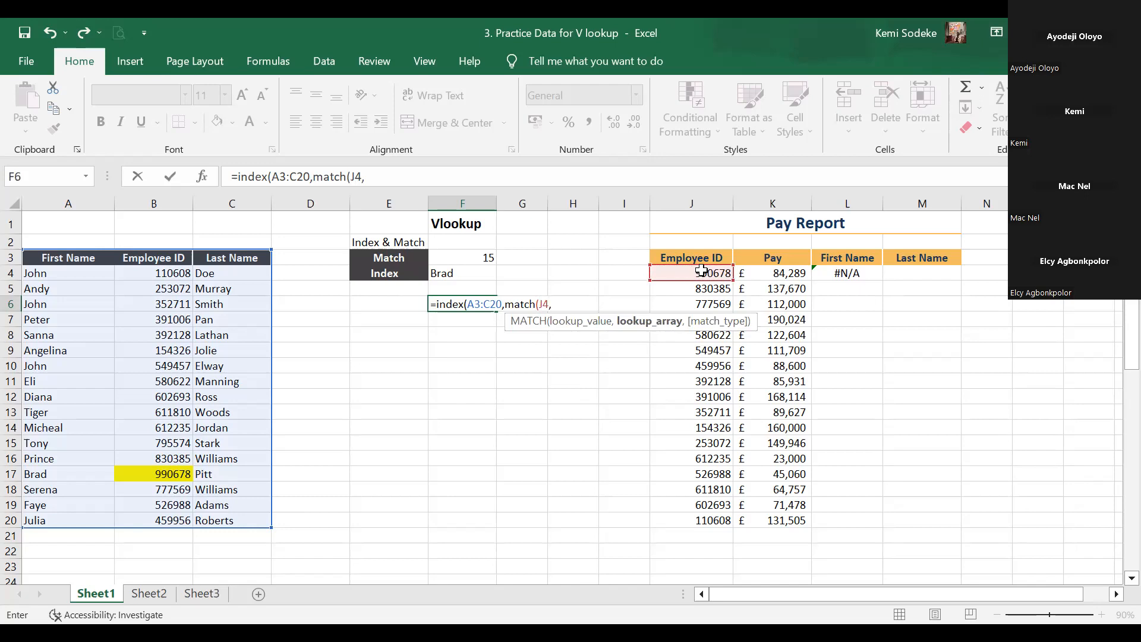
left_click(160, 254)
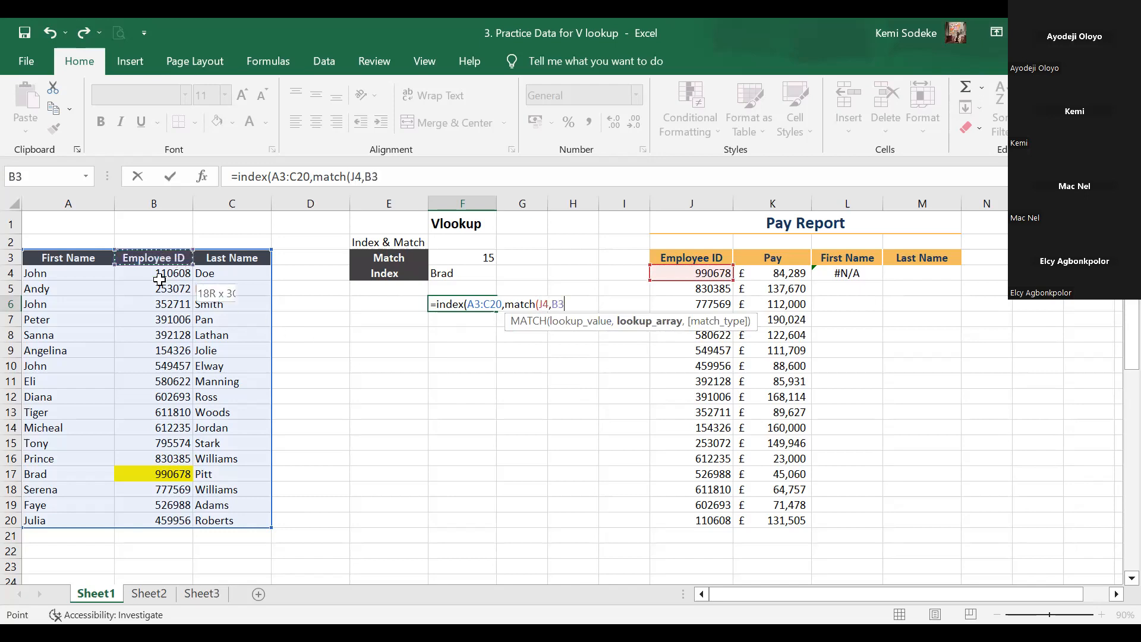
left_click_drag(163, 517, 158, 511)
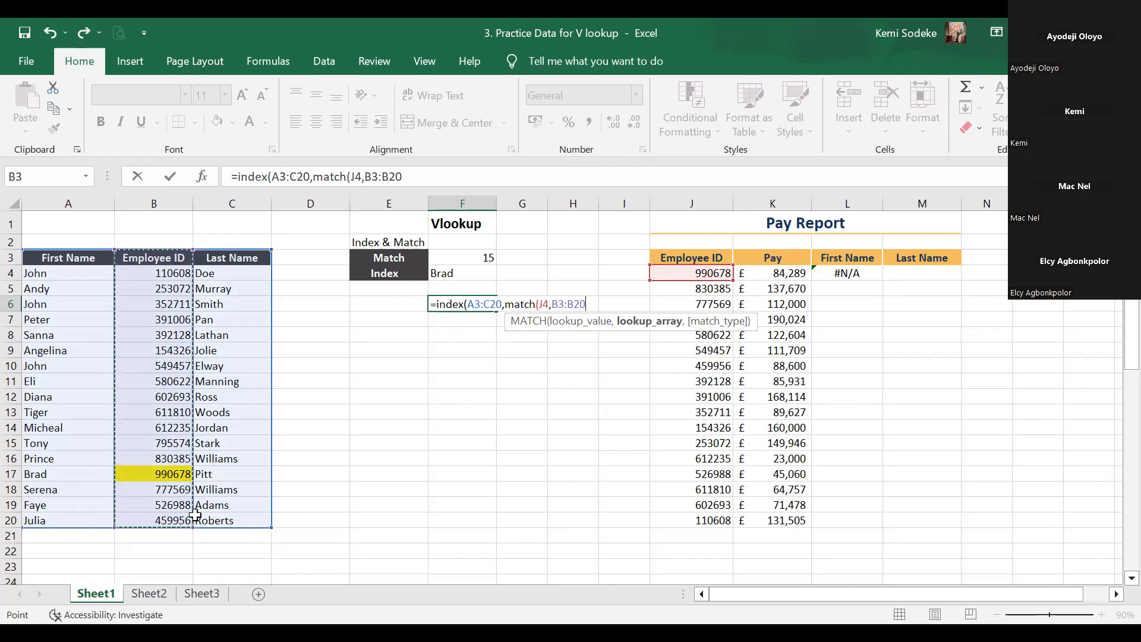
type(",0")
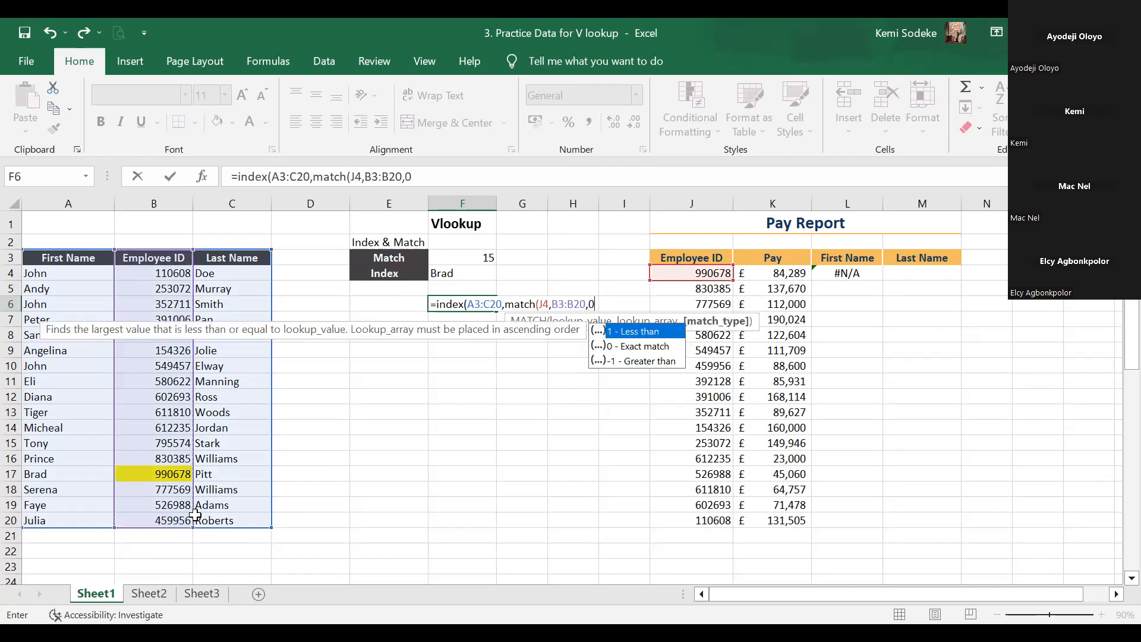
type(")")
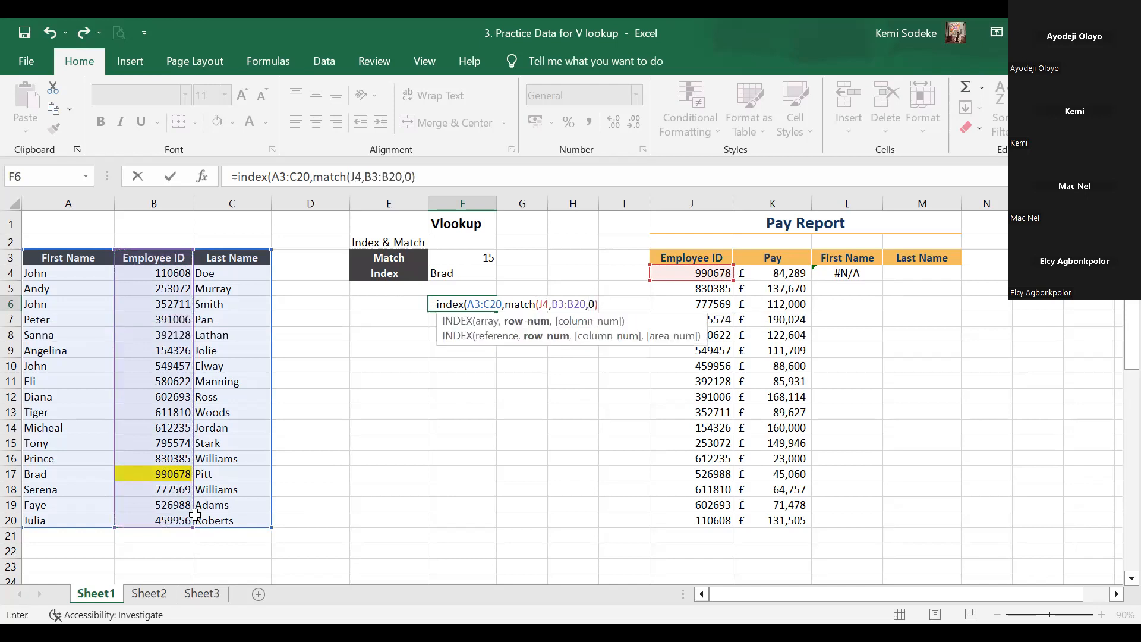
type(",")
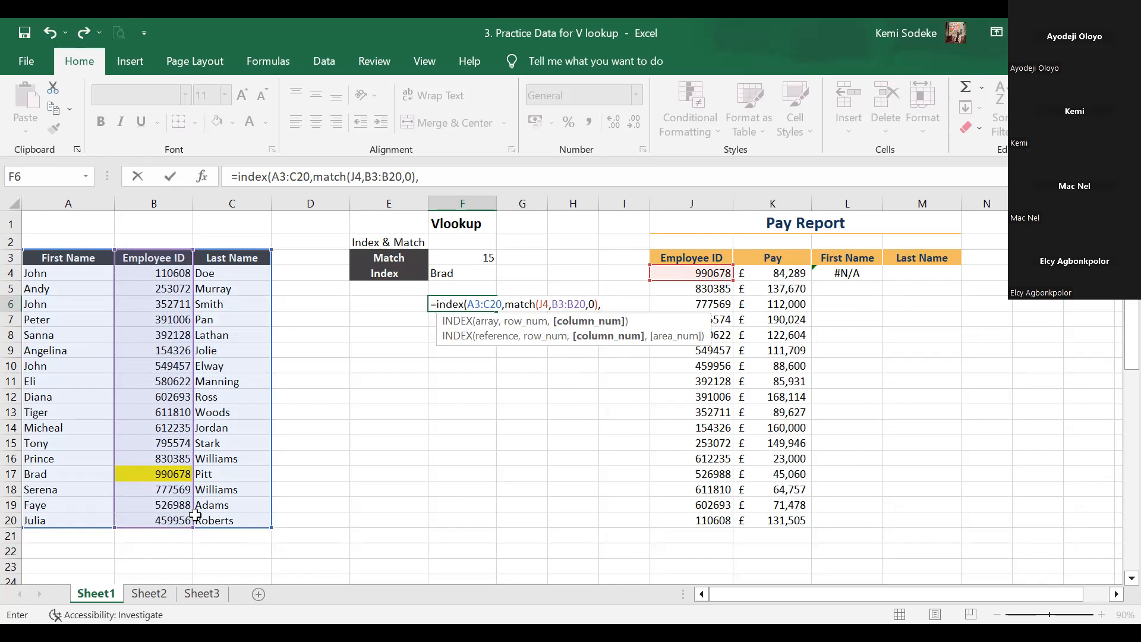
type("1)")
key("Return")
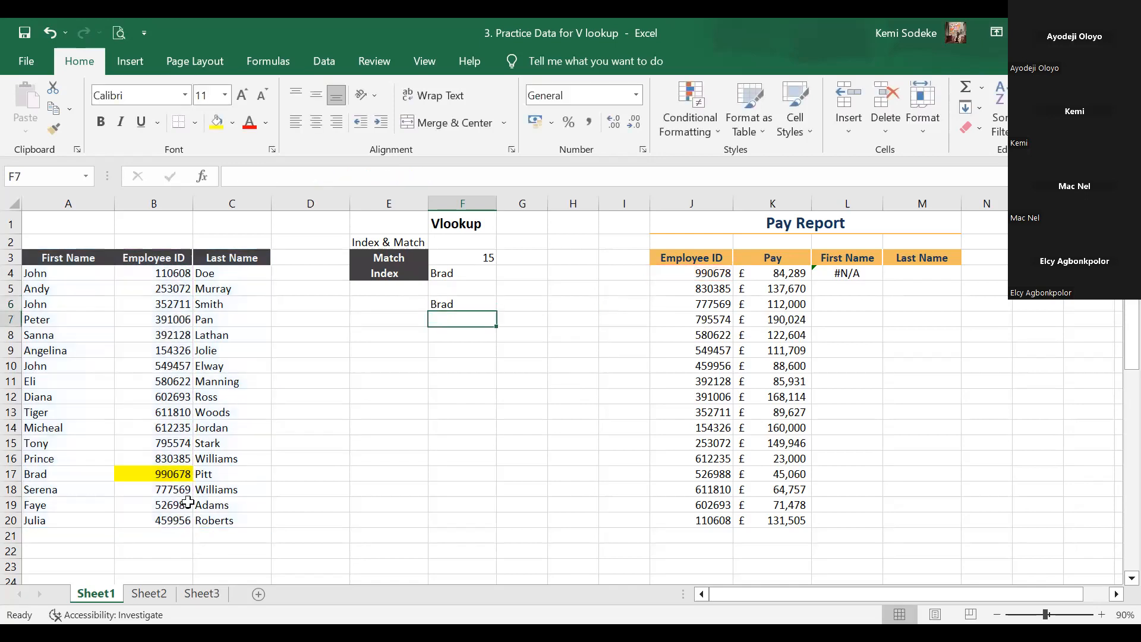
Compare the combined INDEX and MATCH formula in F6 with the separate formulas in F3 and F4
left_click(459, 304)
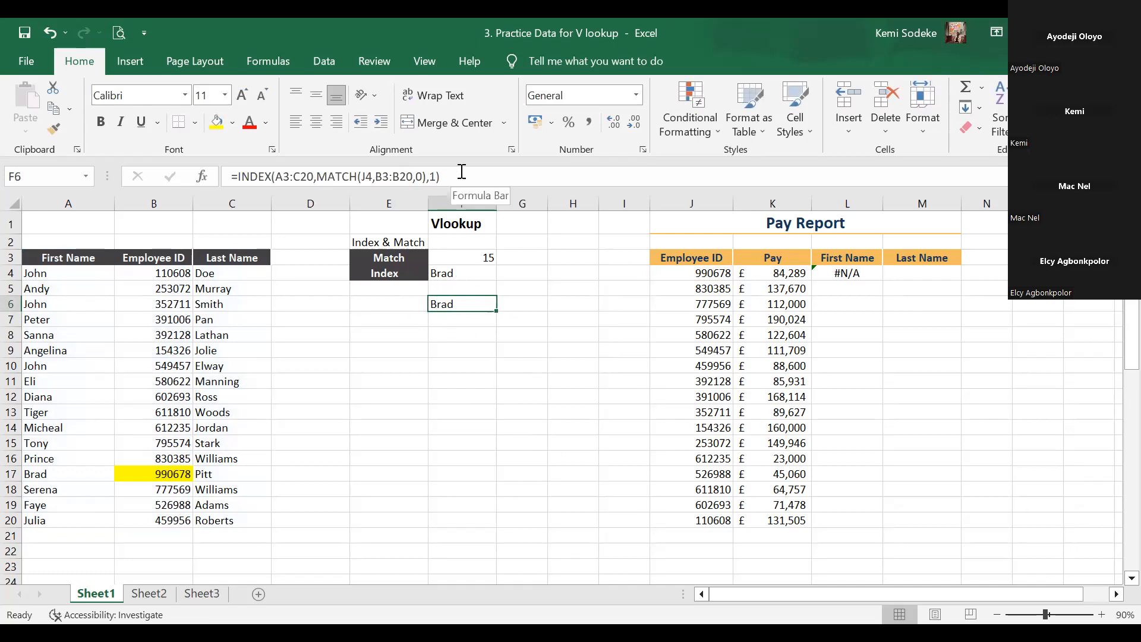
left_click(462, 271)
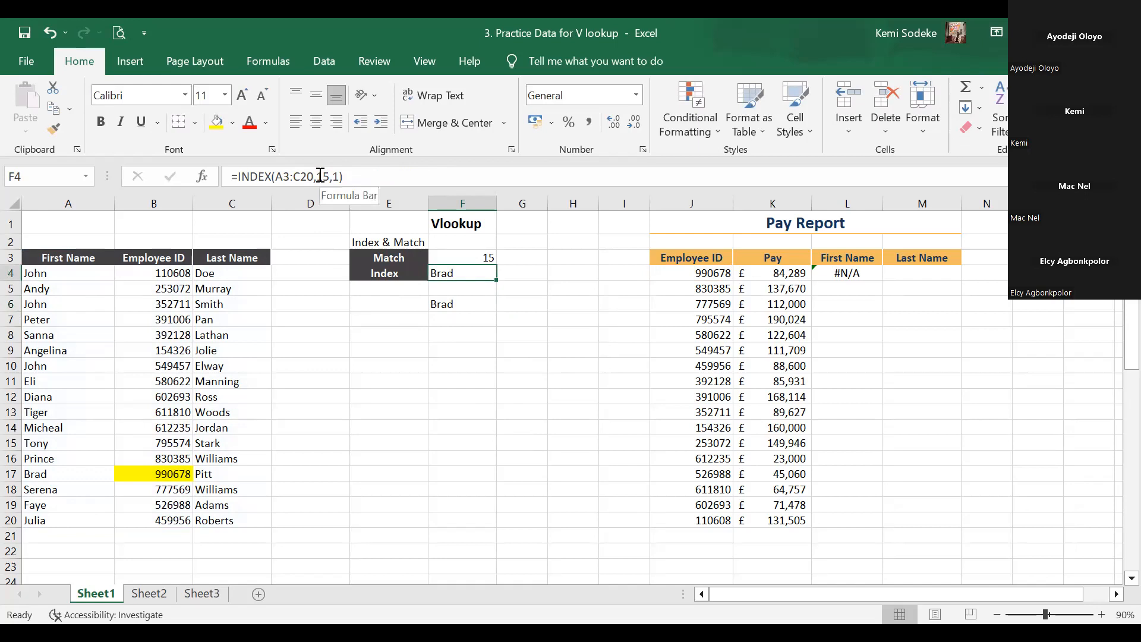
left_click(442, 304)
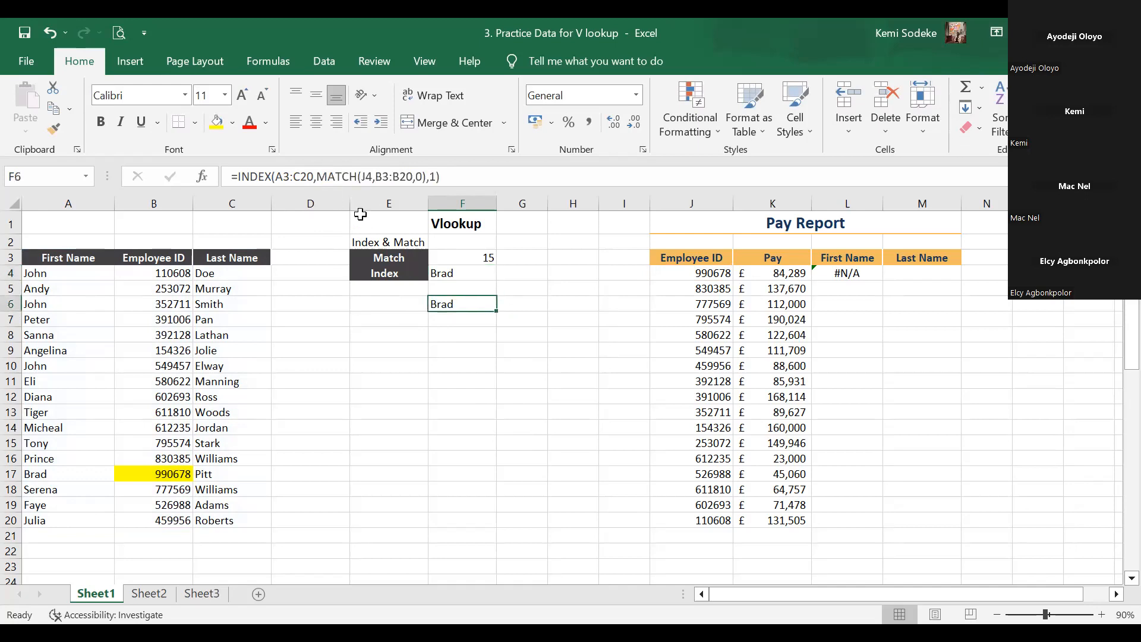
left_click_drag(318, 176, 424, 176)
key("F9")
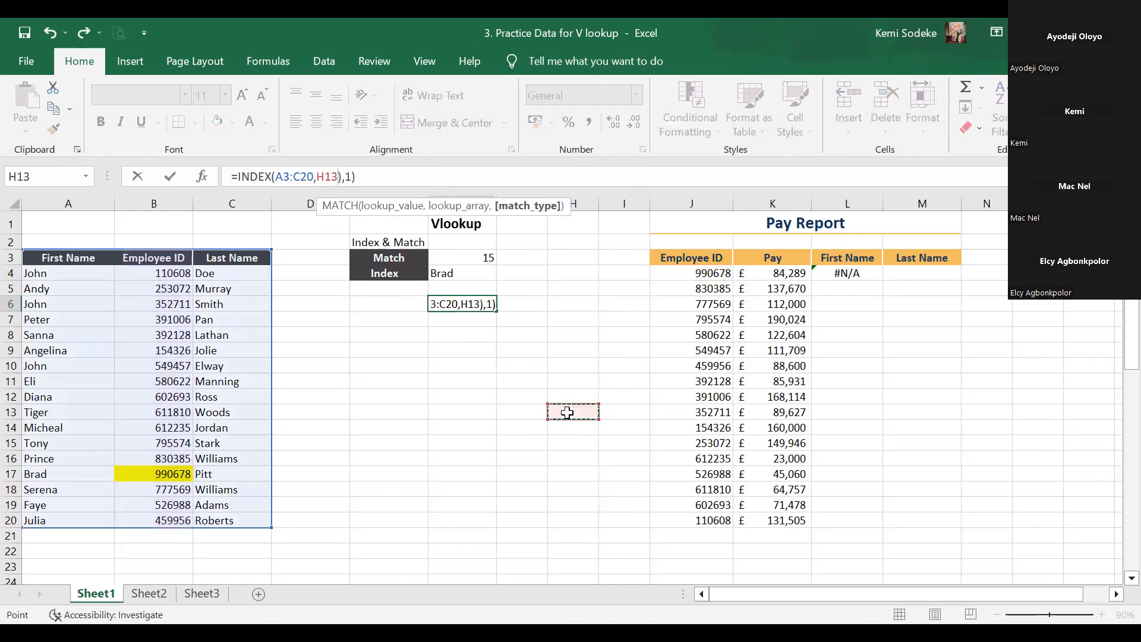
key("Escape")
left_click(470, 262)
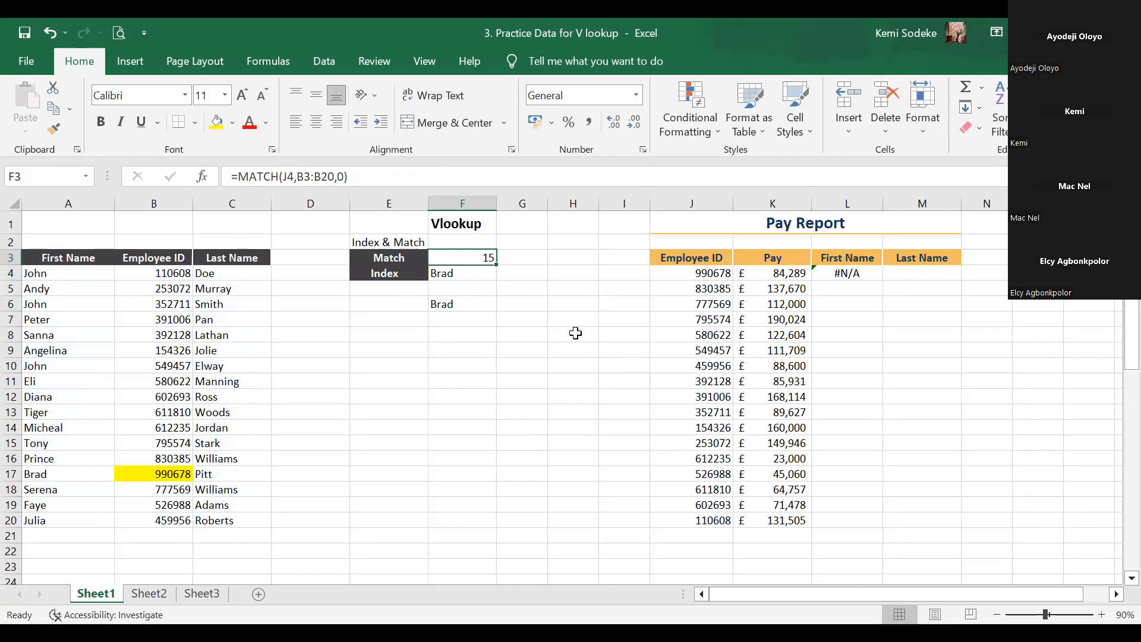
left_click(456, 301)
left_click(465, 274)
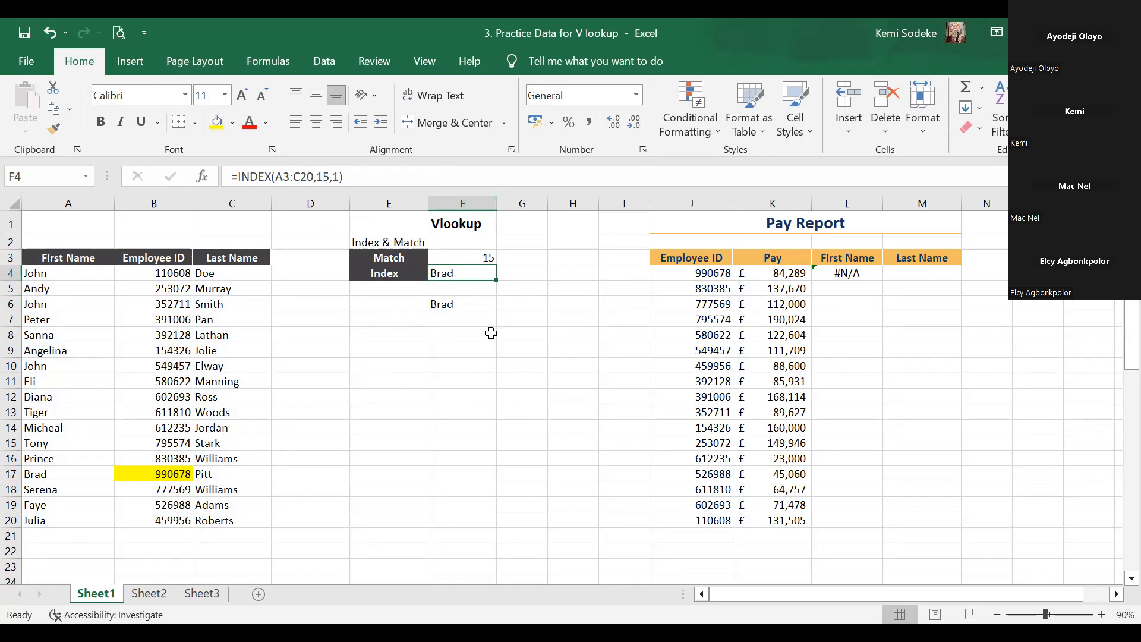
left_click(470, 260)
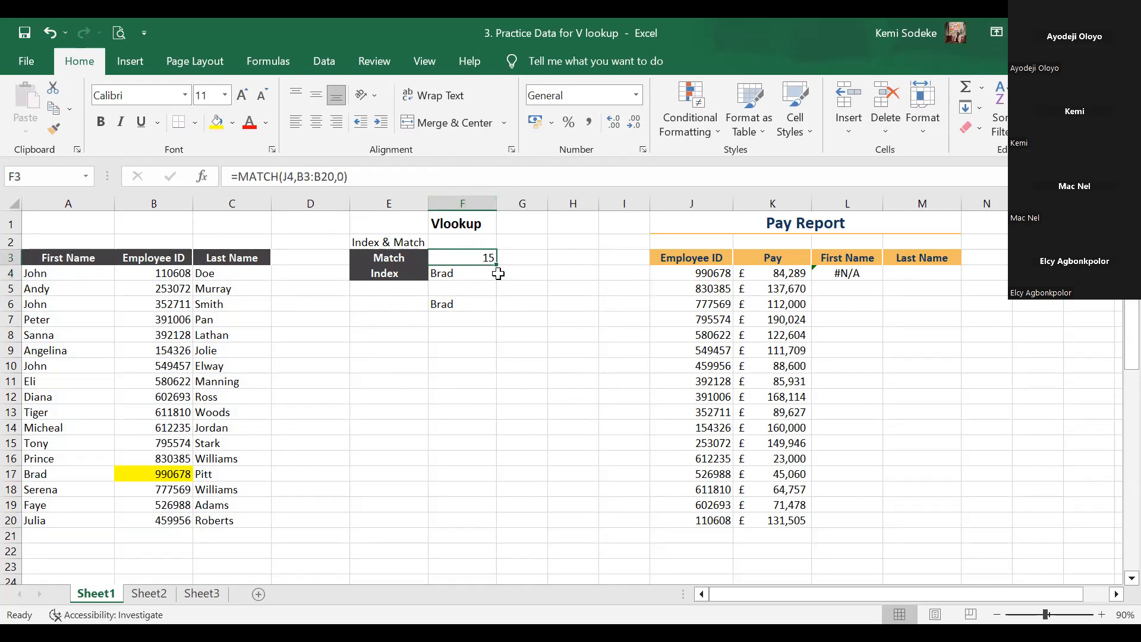
left_click(464, 268)
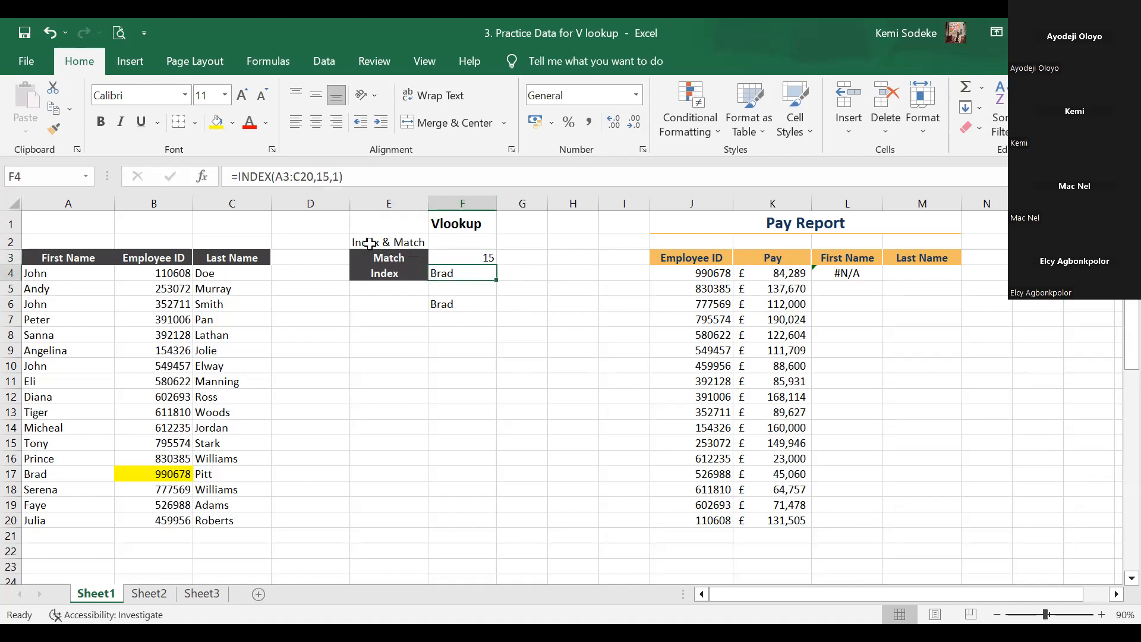
Copy the MATCH(J4,B3:B20,0) expression from F3 without its equals sign, leaving the cell's formula as it is
left_click(474, 254)
left_click_drag(349, 175, 237, 174)
key("ctrl+c")
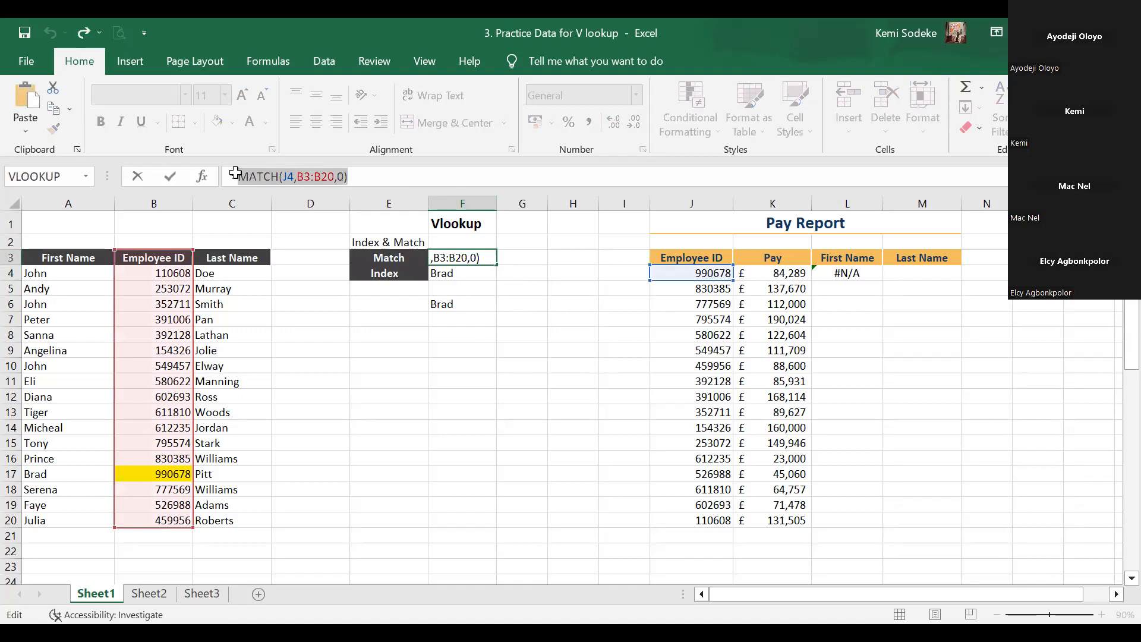
key("Escape")
Replace the row number 15 in the INDEX formula in F4 with the copied MATCH expression and check the formula
left_click(456, 272)
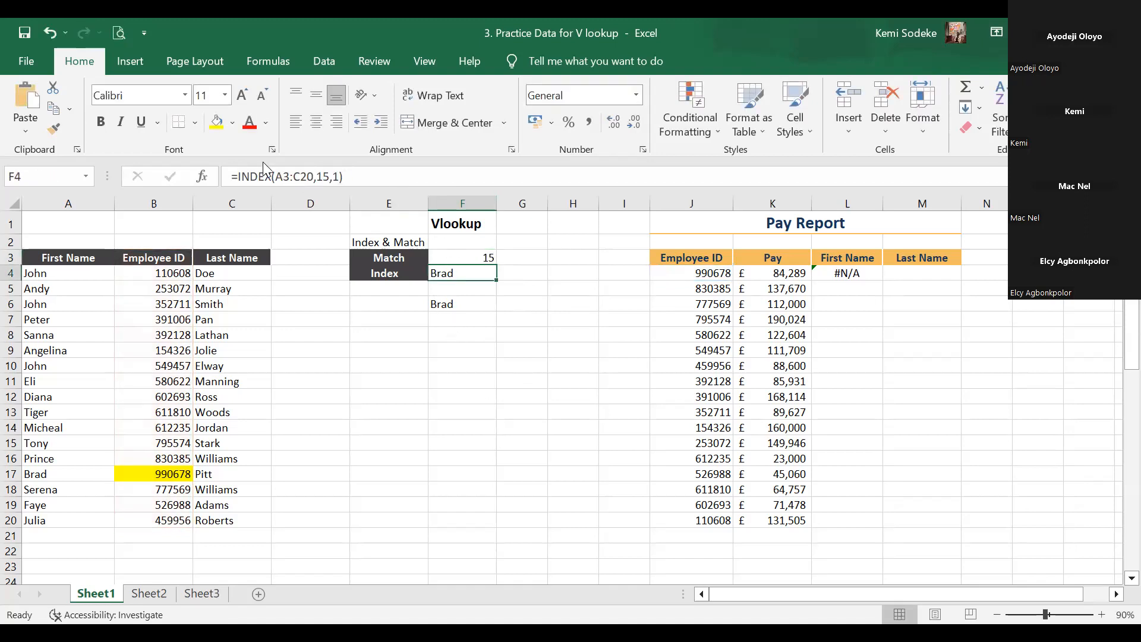
left_click(327, 177)
double_click(322, 177)
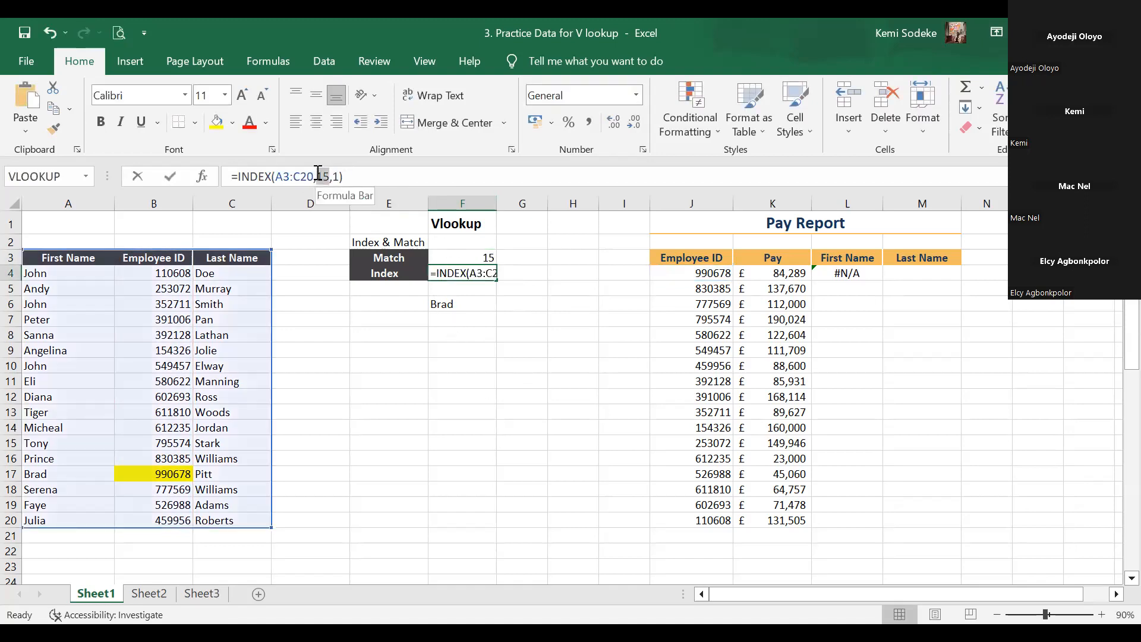
key("ctrl+v")
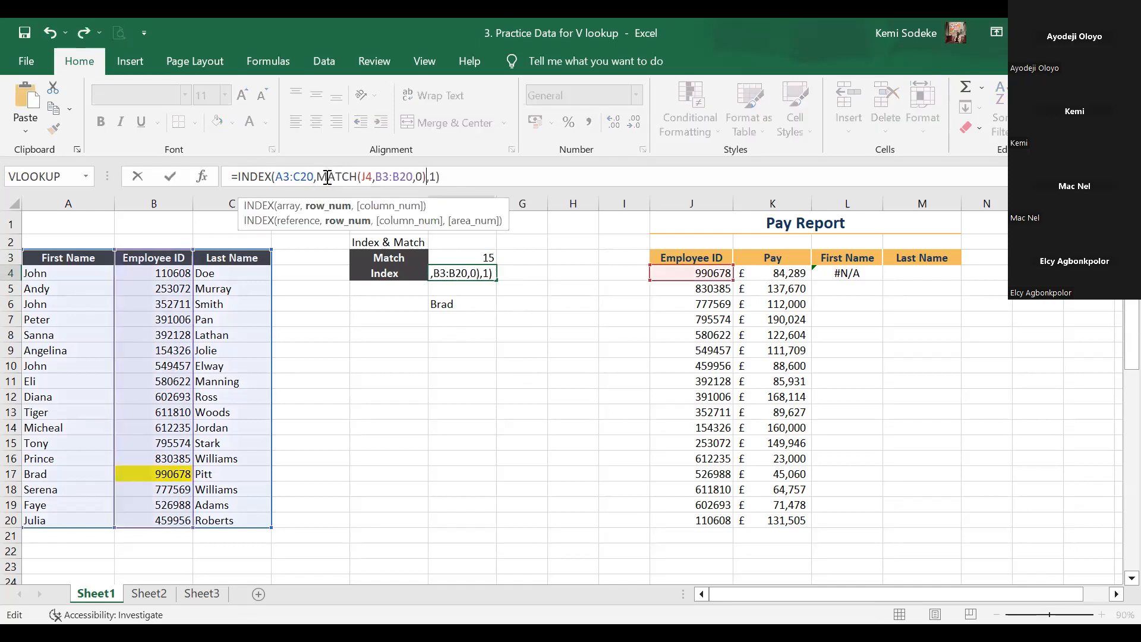
key("Return")
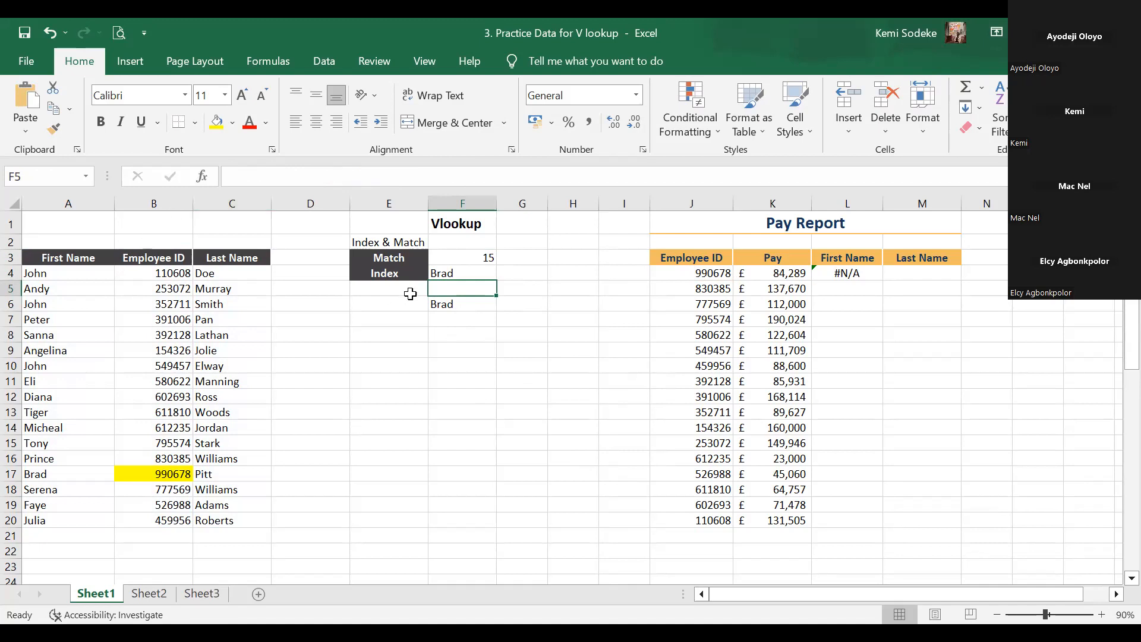
left_click(465, 276)
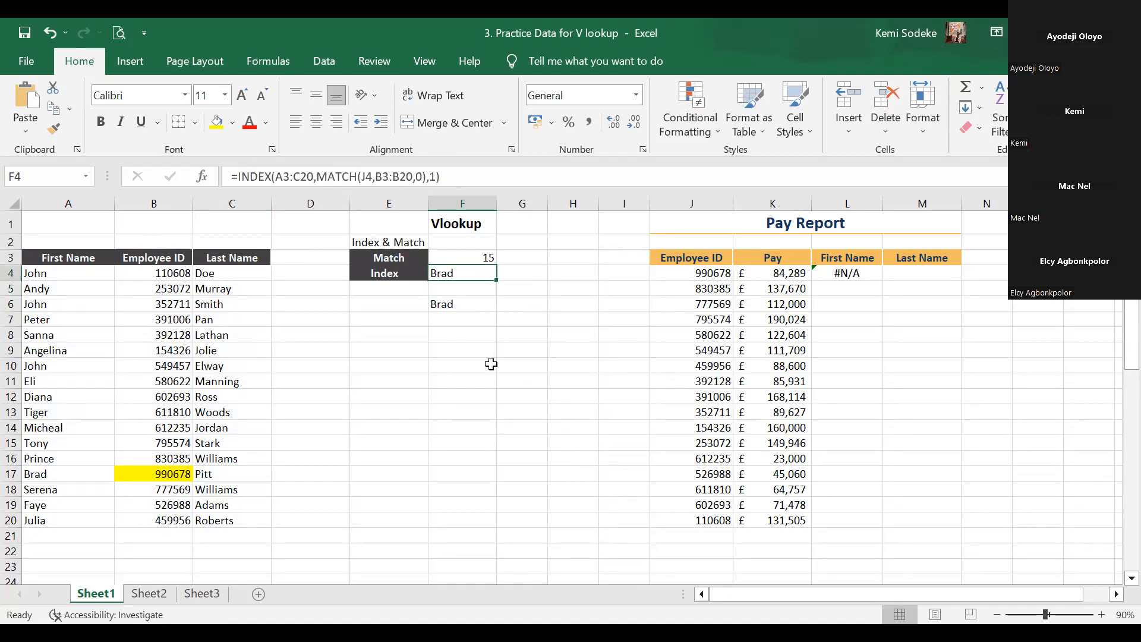
Undo the last change to the INDEX formula in F4 and compare it with the combined formula in F6
left_click(51, 30)
left_click(466, 378)
left_click(462, 274)
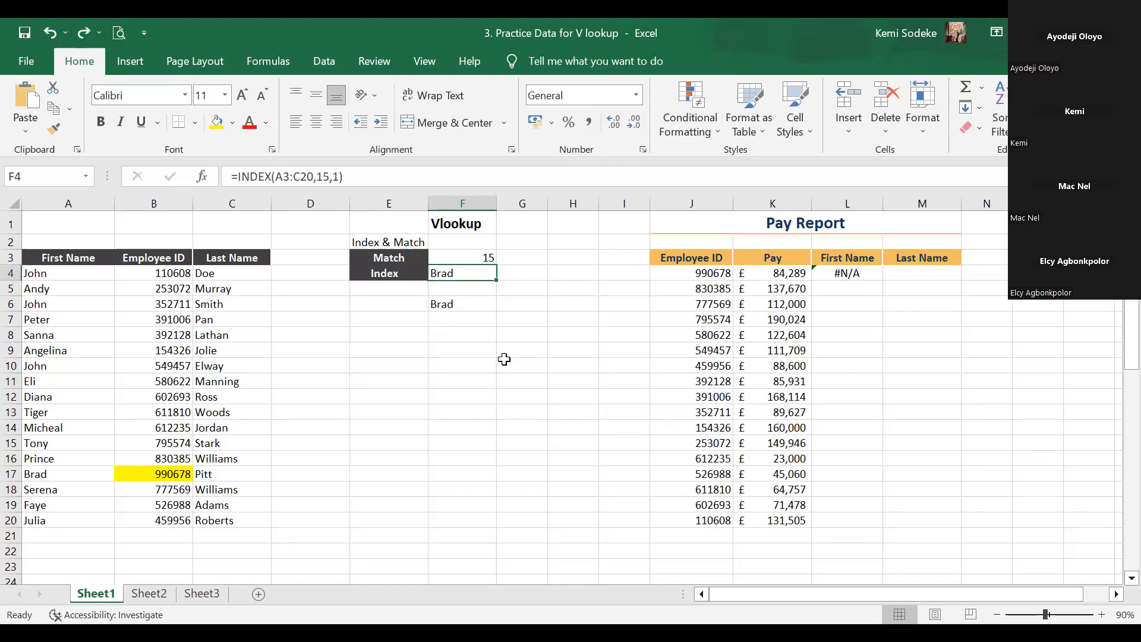
left_click(476, 307)
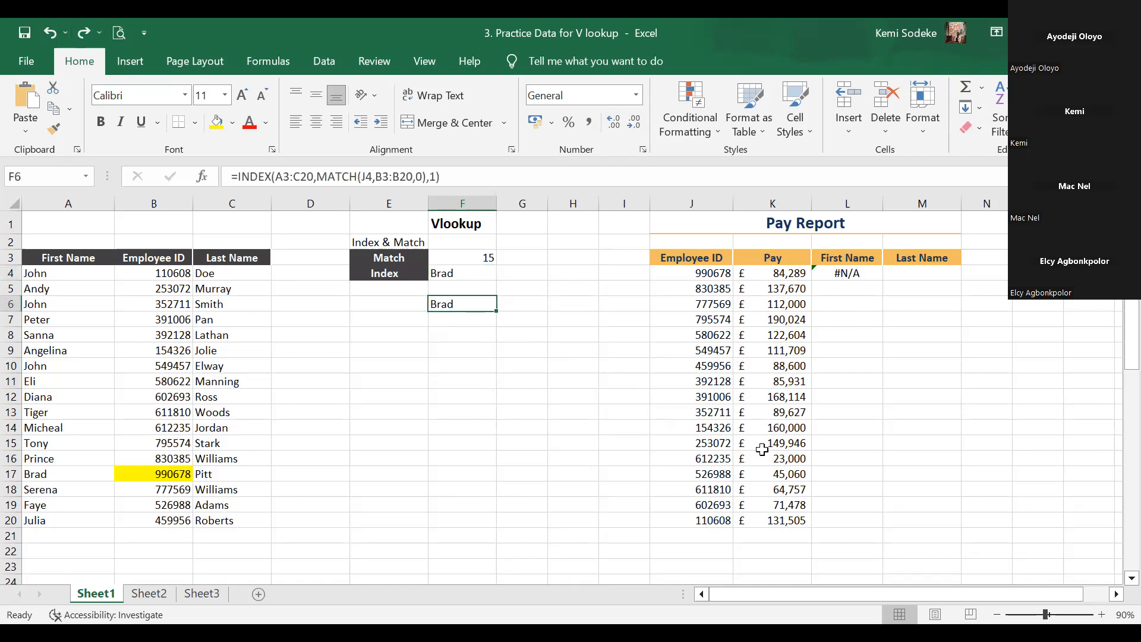
left_click(540, 410)
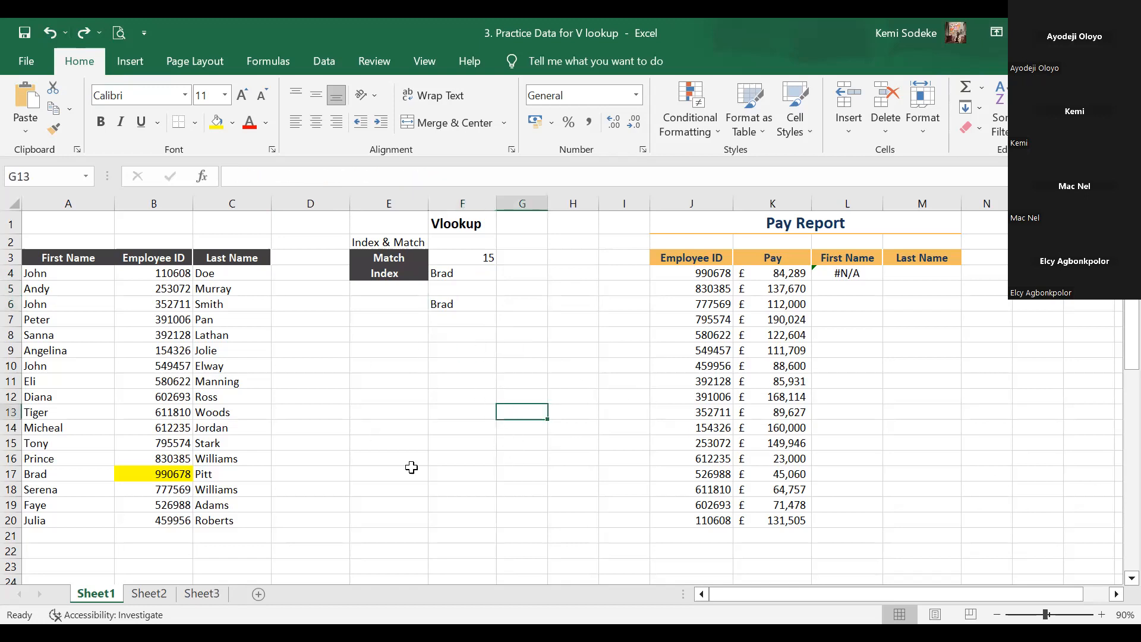
Delete the VLOOKUP formula from L4, the first cell under First Name in the Pay Report
left_click(849, 272)
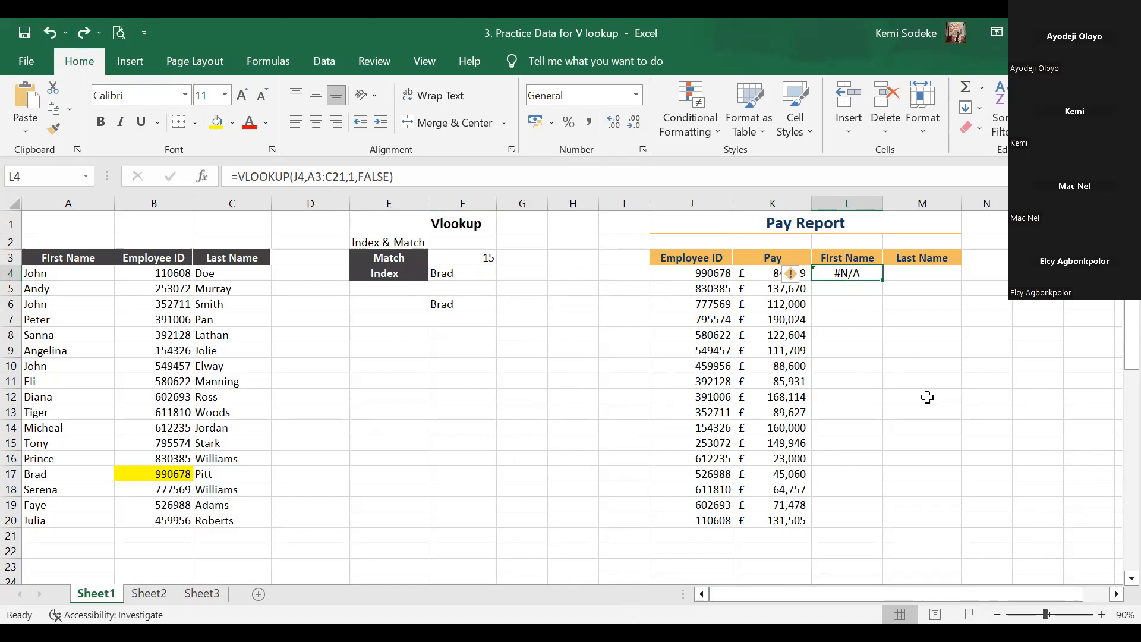
key("Delete")
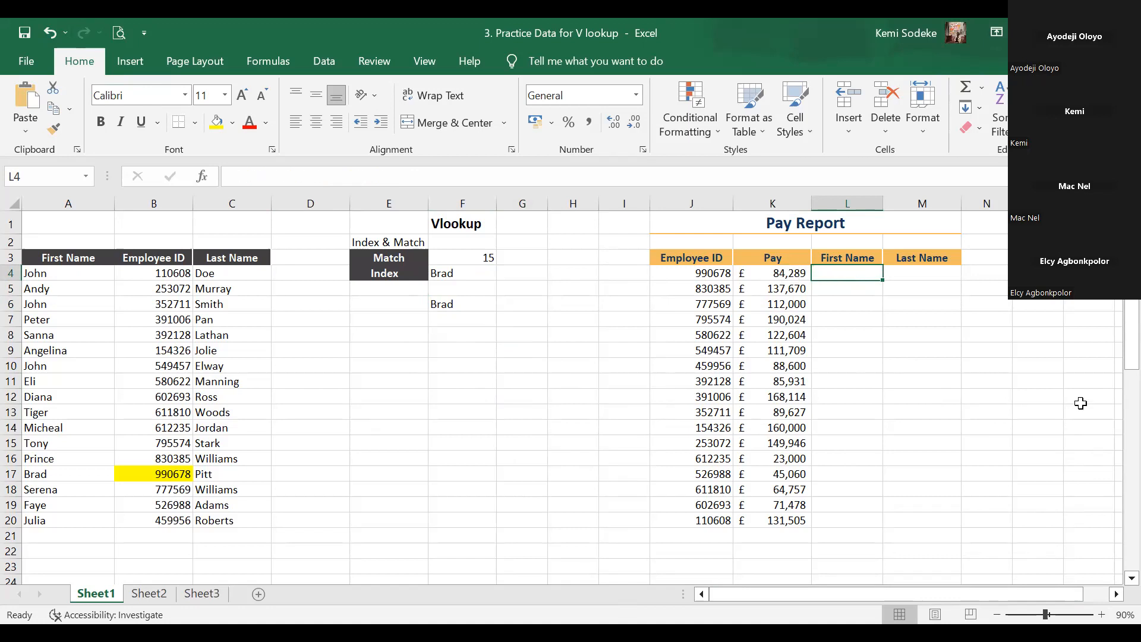
left_click(1048, 415)
left_click(851, 274)
left_click(1116, 594)
left_click(1116, 593)
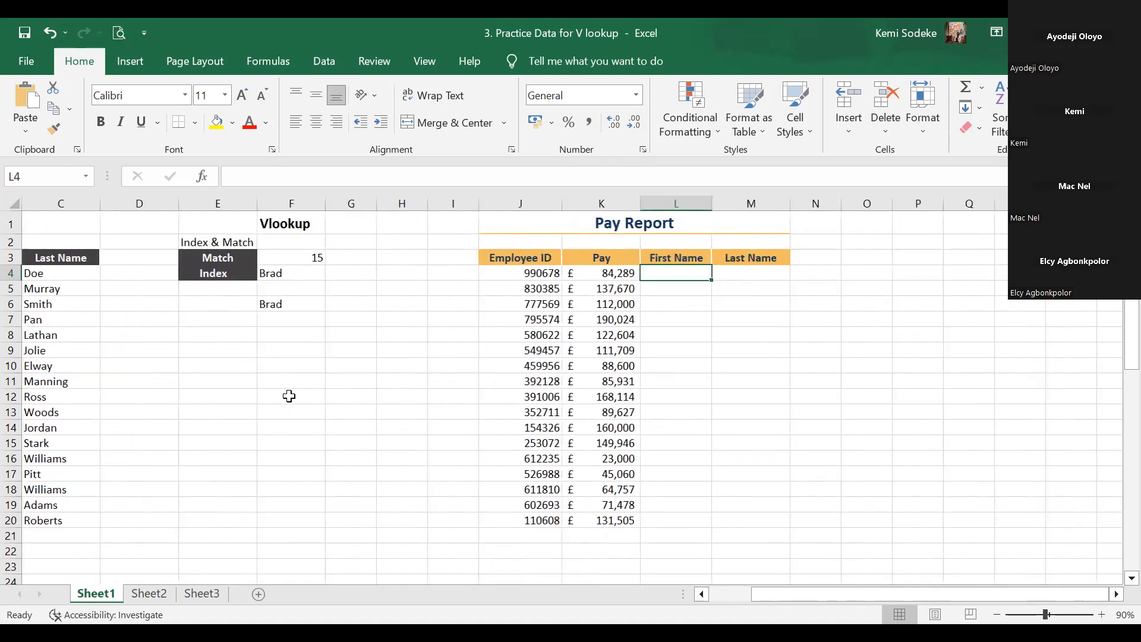
left_click_drag(813, 598, 707, 593)
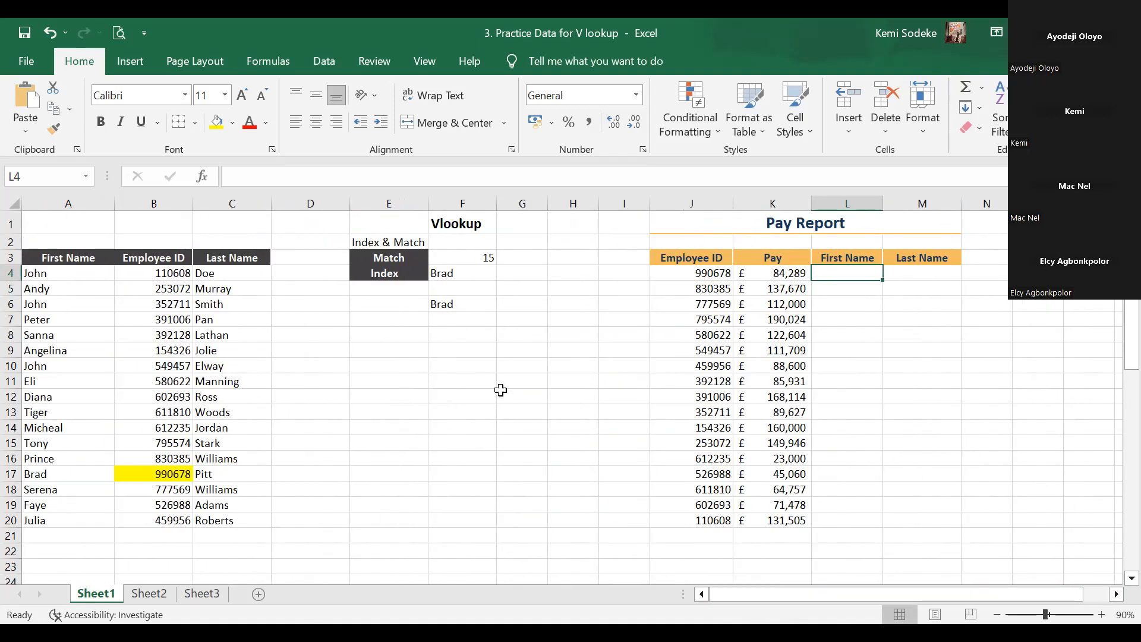
Copy the Match and Index labels from E3:E4 to E8:E9
left_click(459, 332)
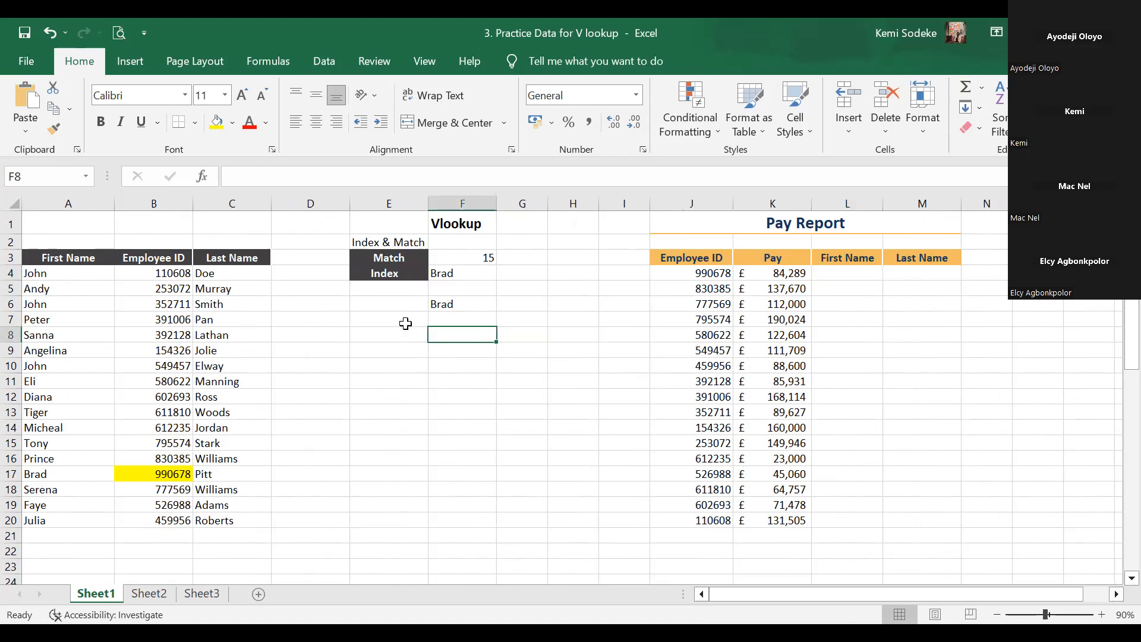
left_click(392, 262)
left_click_drag(392, 264, 392, 275)
key("ctrl+c")
left_click(362, 331)
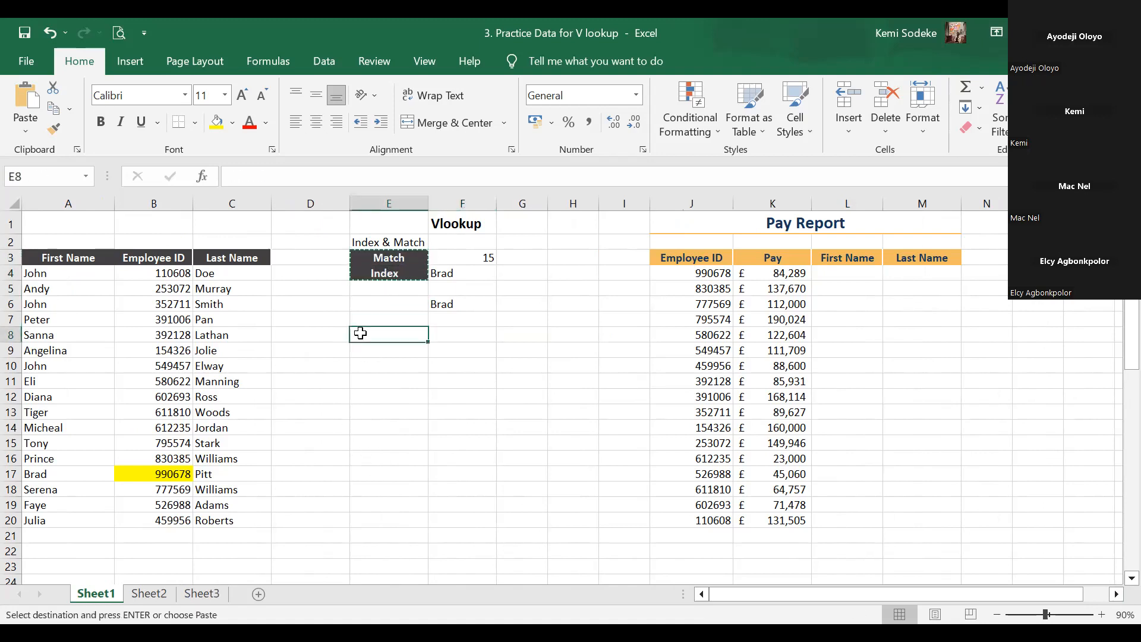
key("Return")
Enter =MATCH(J6,B3:B20,0) in F8 and check the formula against the employee ID in J6
left_click(452, 330)
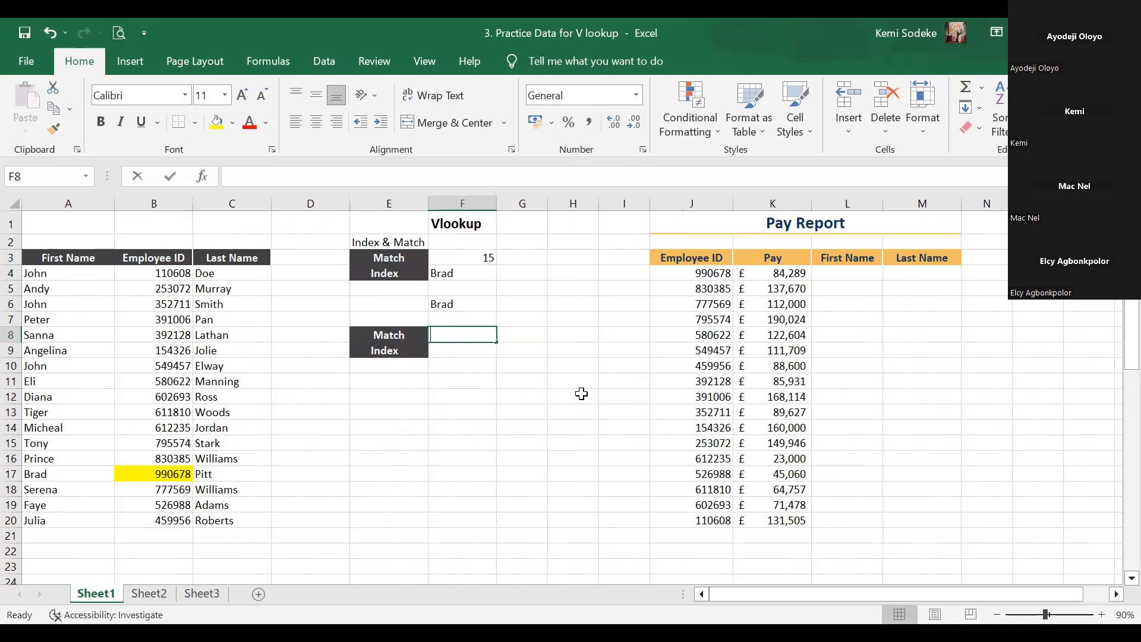
type("=match")
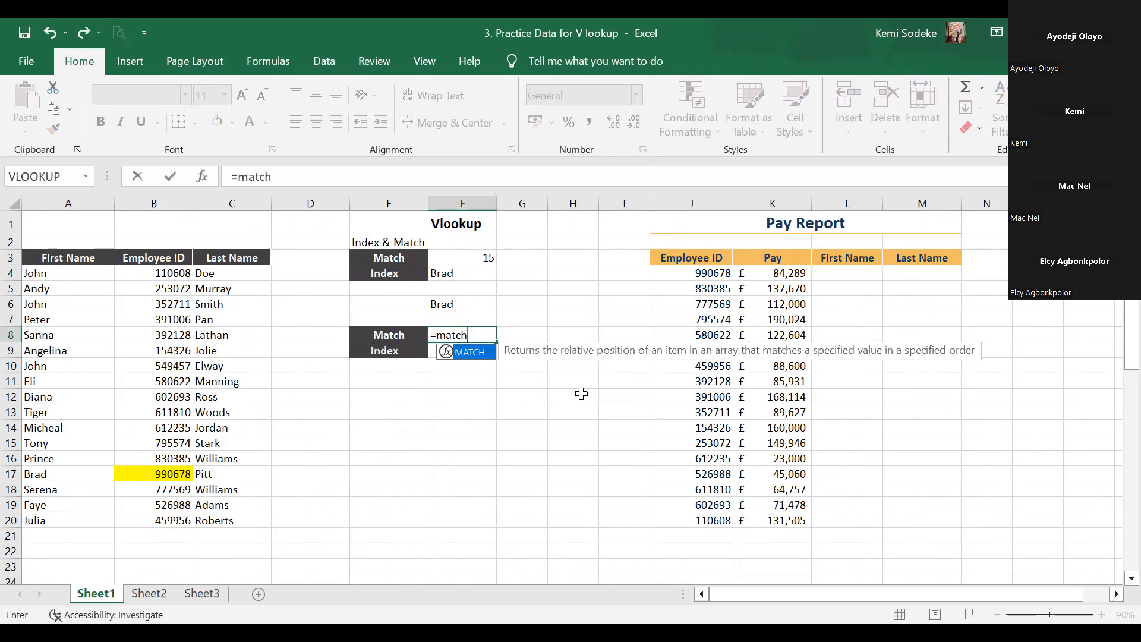
type("(")
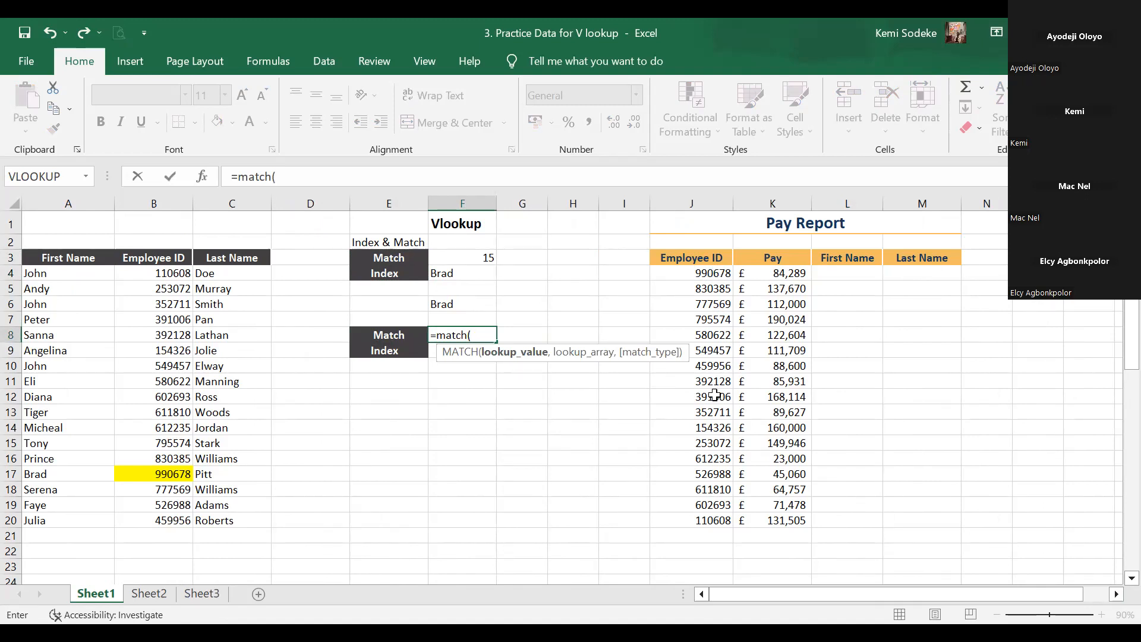
left_click(697, 299)
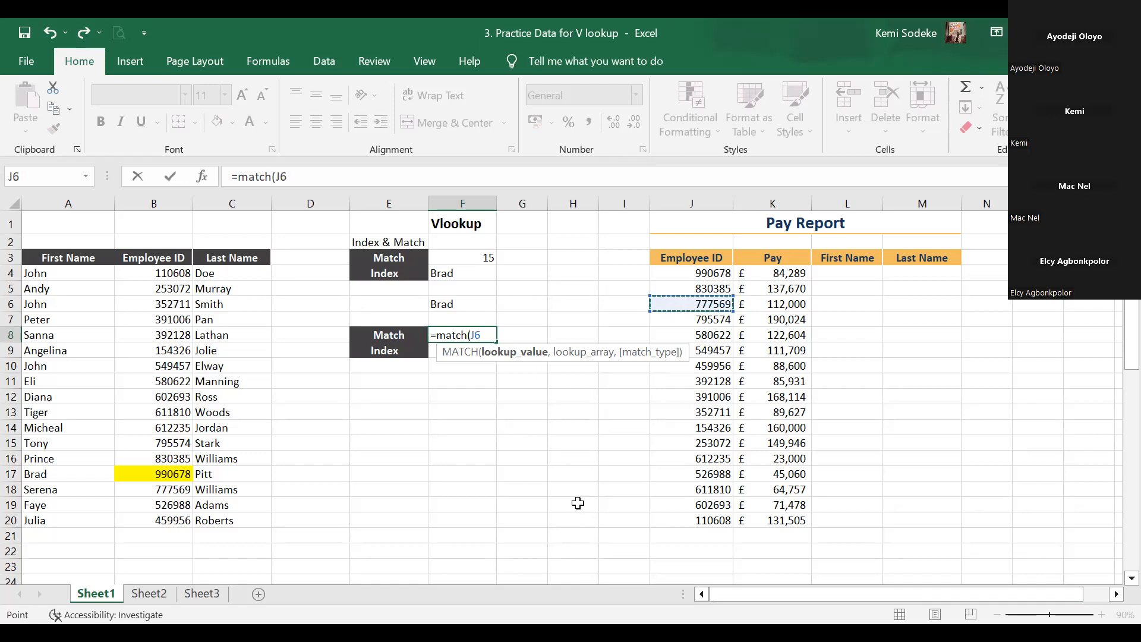
type(",")
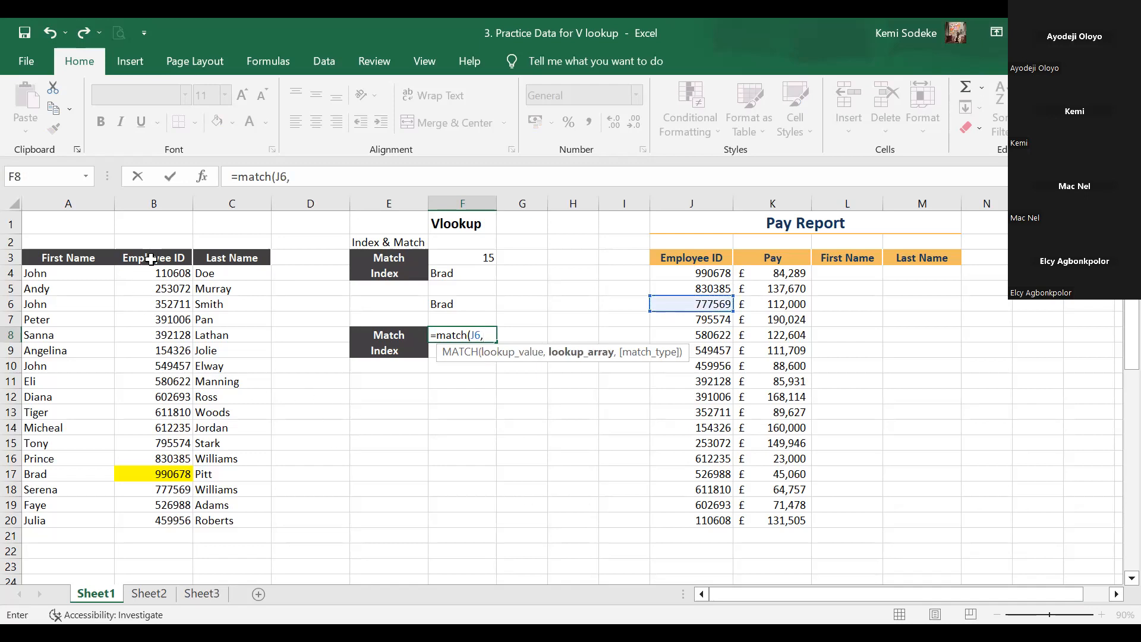
left_click_drag(151, 260, 154, 523)
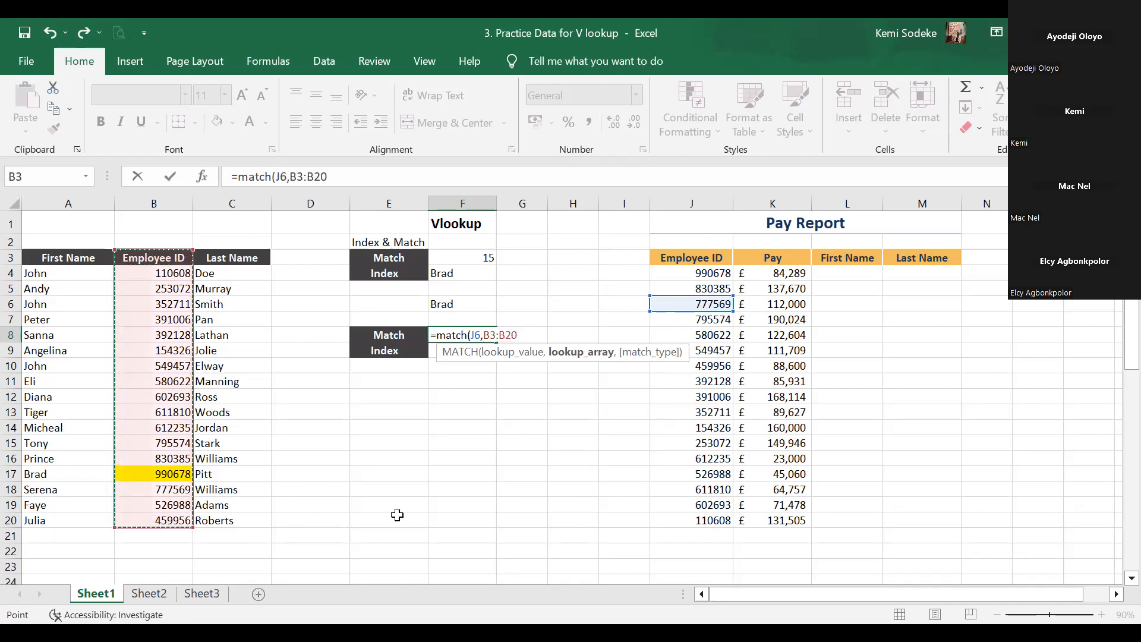
type(",")
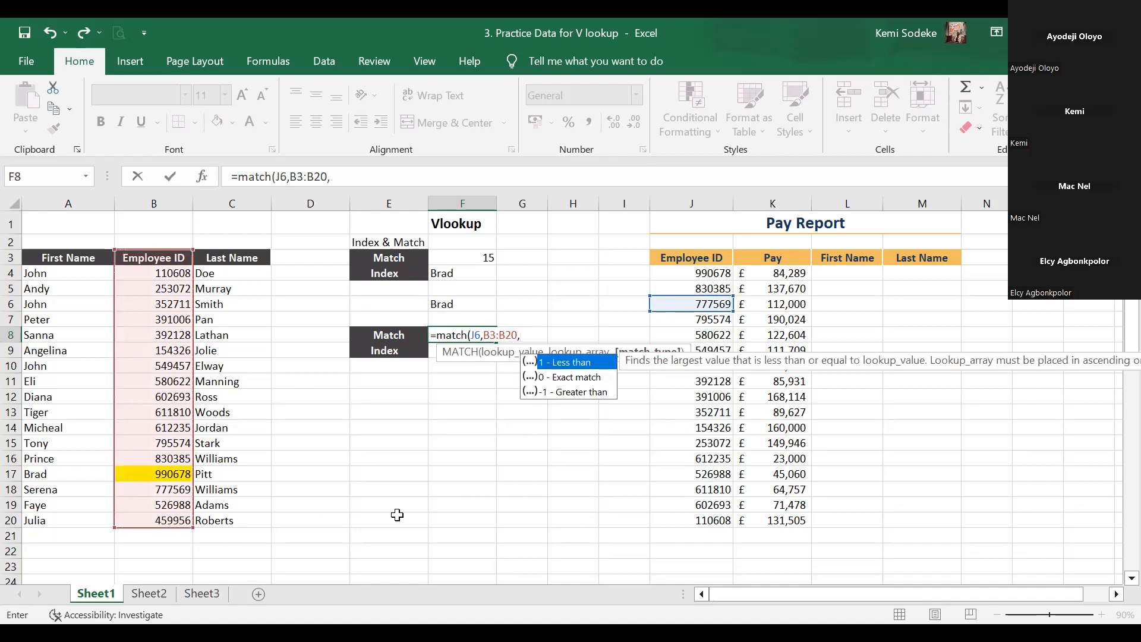
type("0")
key("Return")
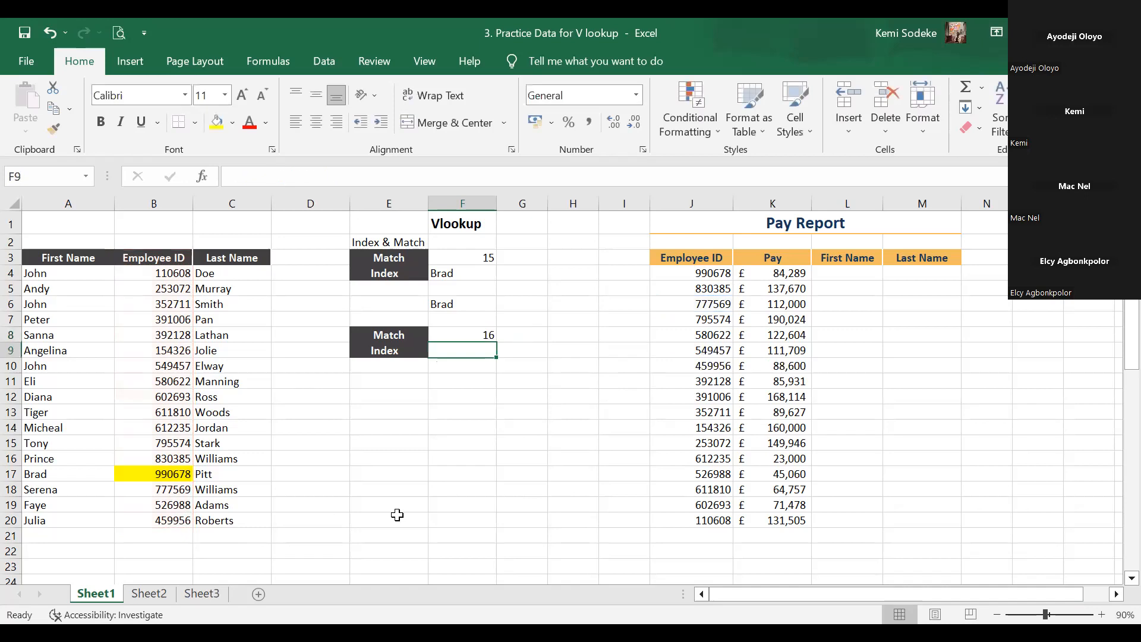
left_click(473, 332)
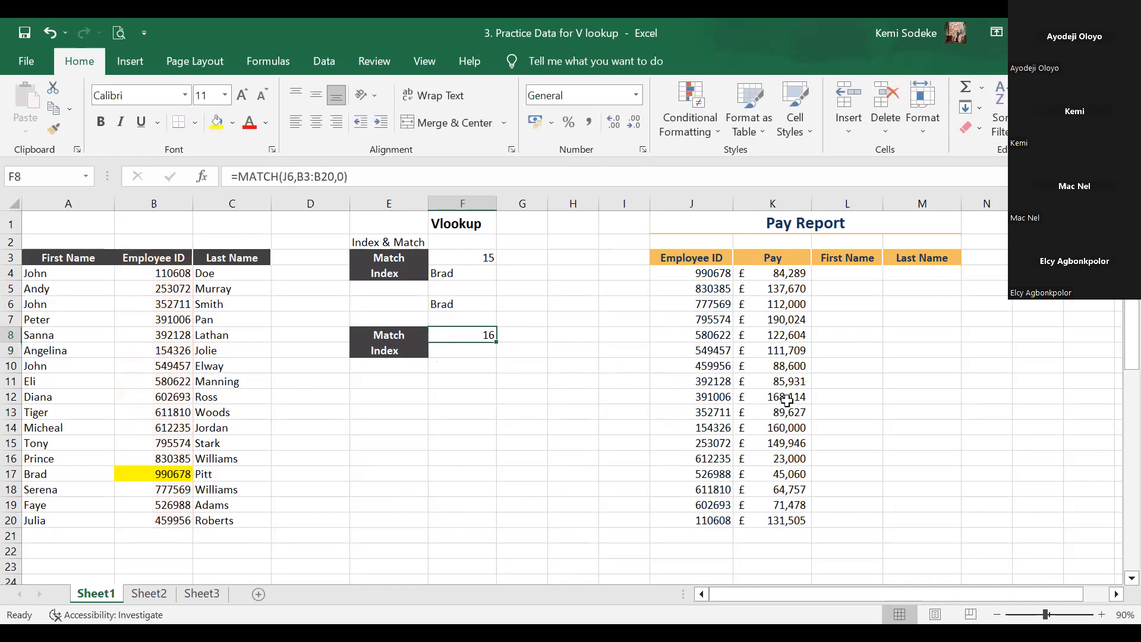
left_click(706, 305)
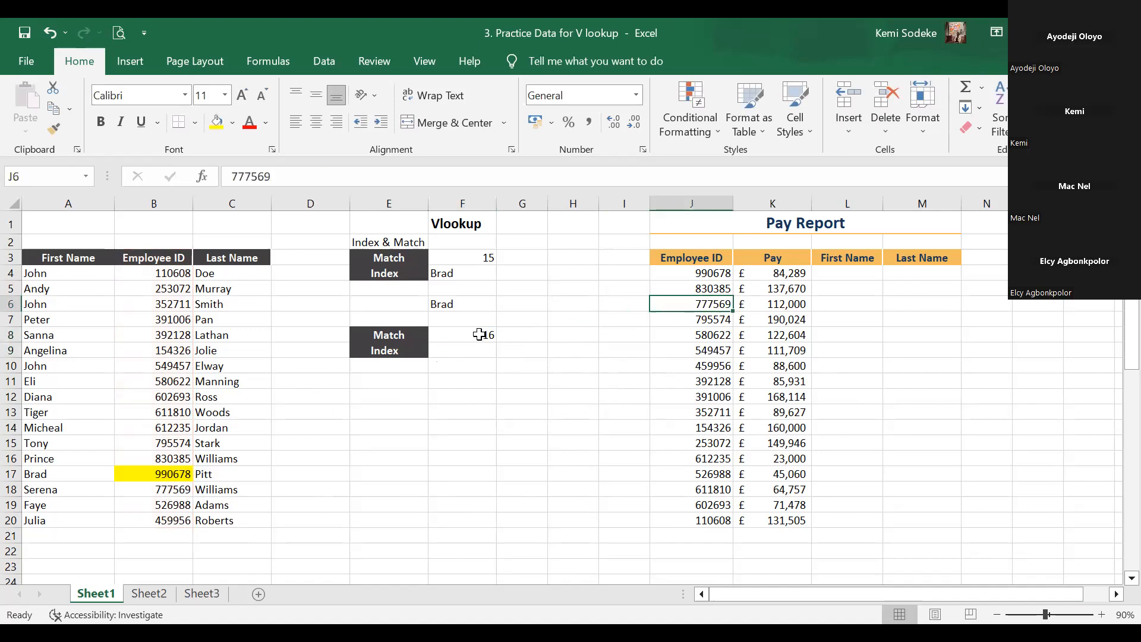
Start an INDEX formula in F9 with the employee table A3:C20 as its array
left_click(475, 353)
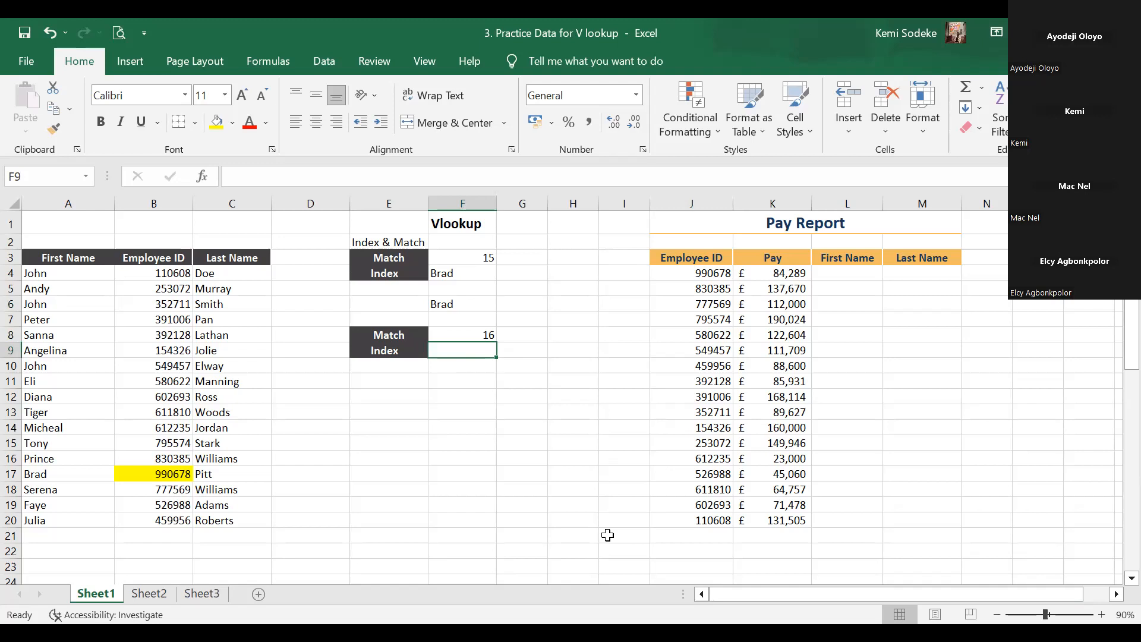
type("=")
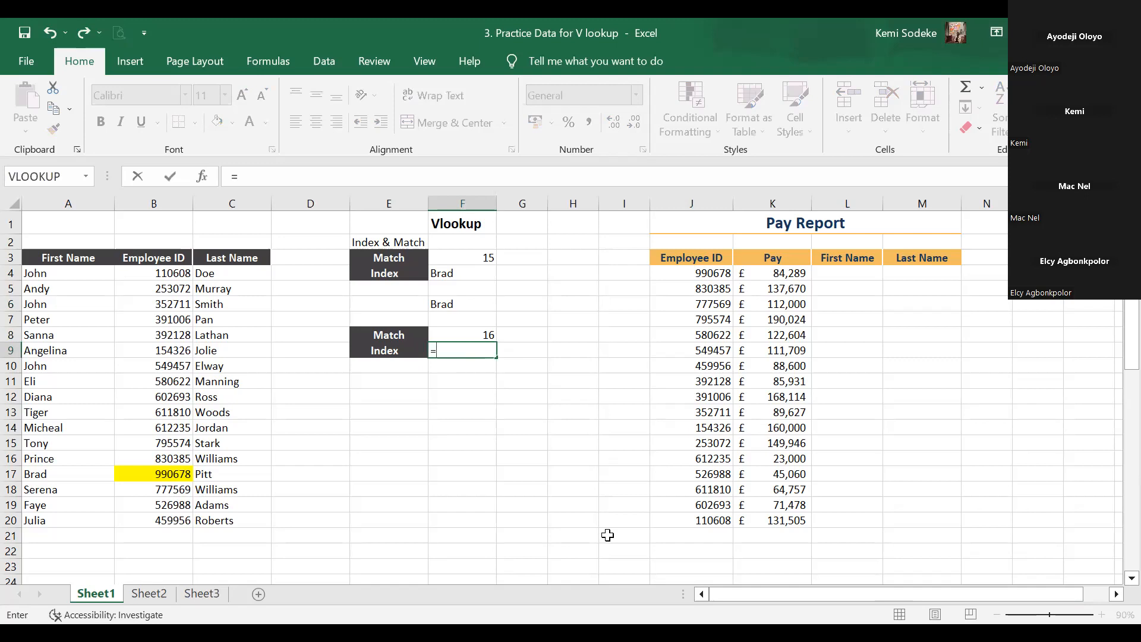
type("index")
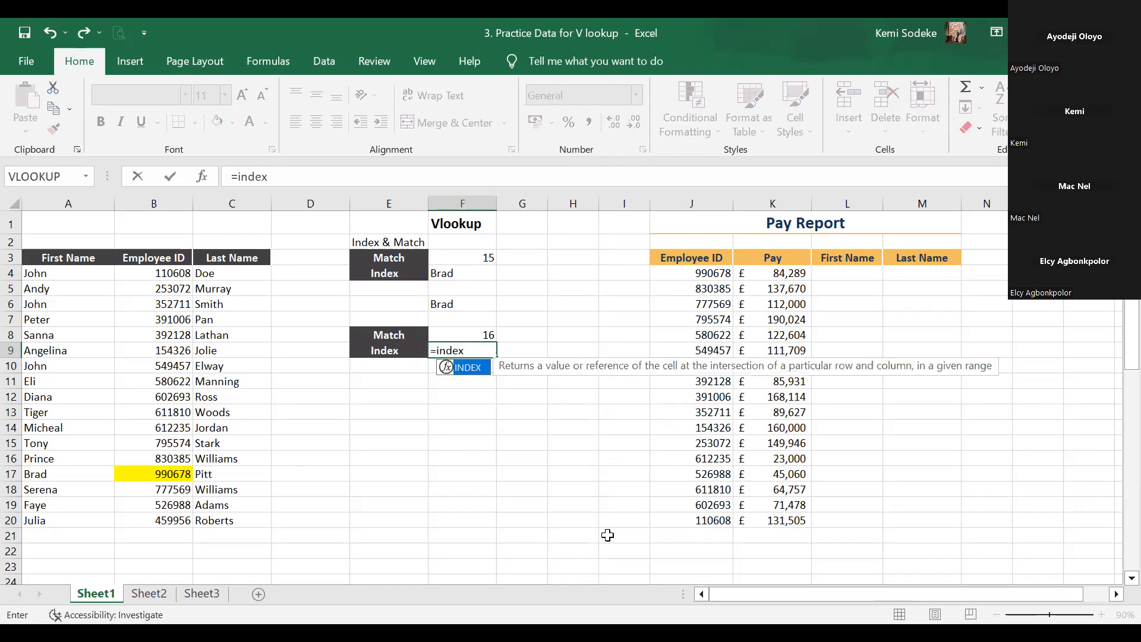
type("(")
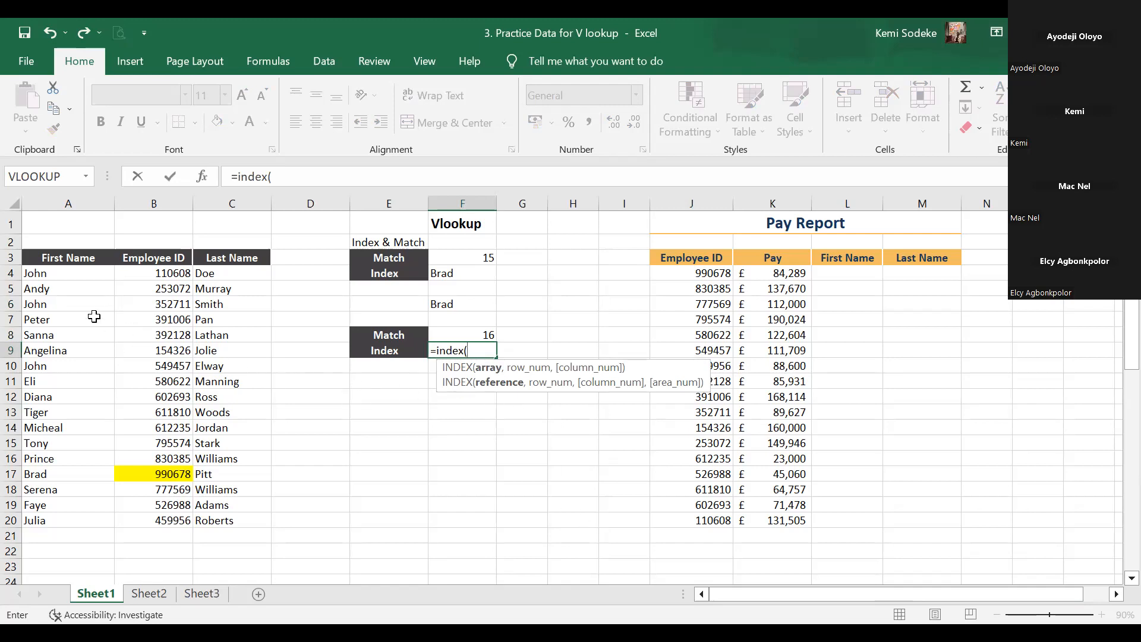
left_click_drag(42, 257, 240, 517)
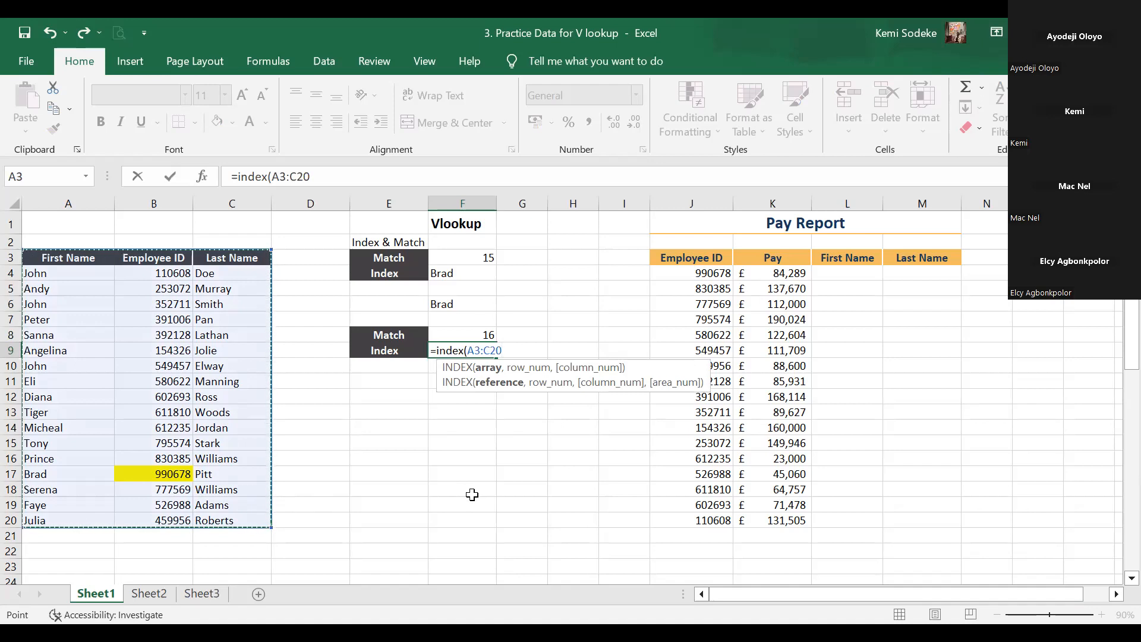
type(",")
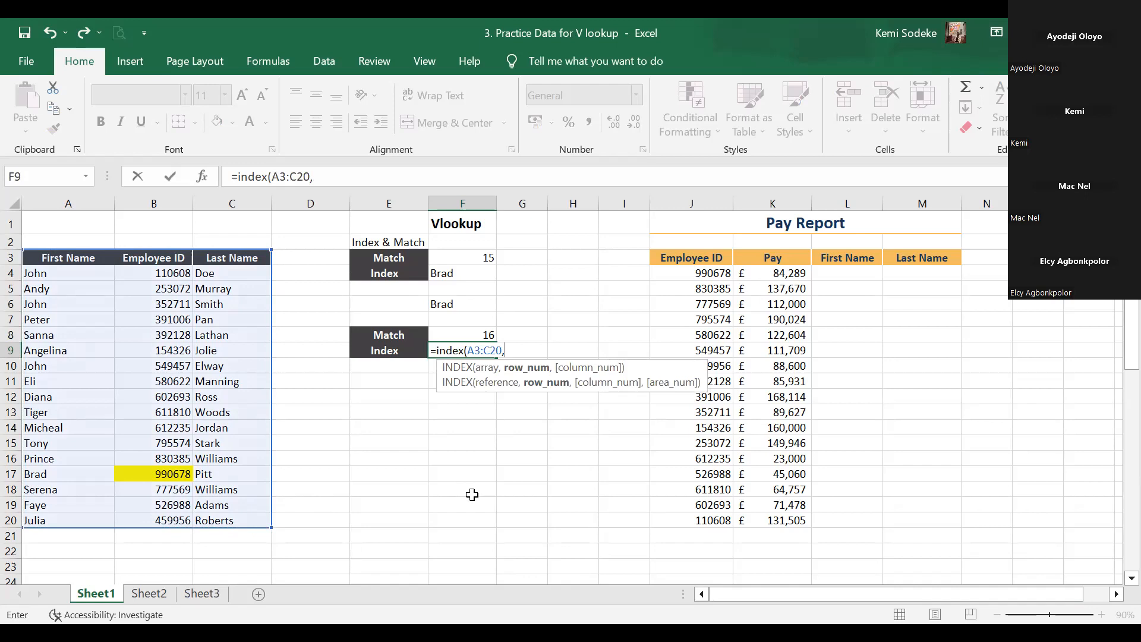
Complete the INDEX formula in F9 with MATCH(J6,B3:B20,0) as the row number and 1 as the column number
type("match")
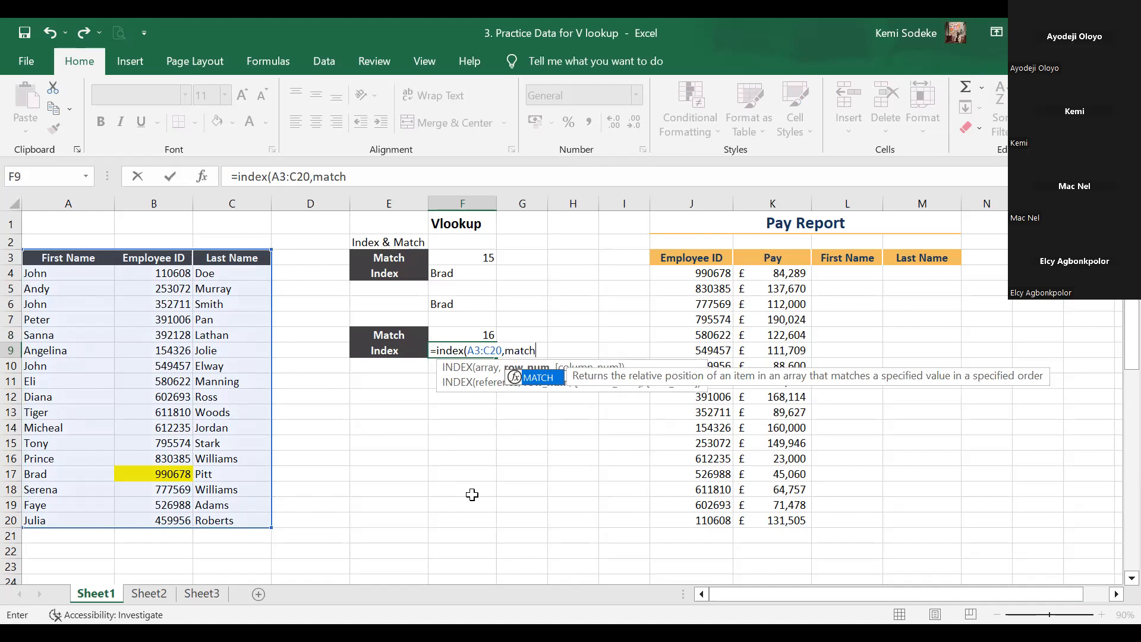
type("(")
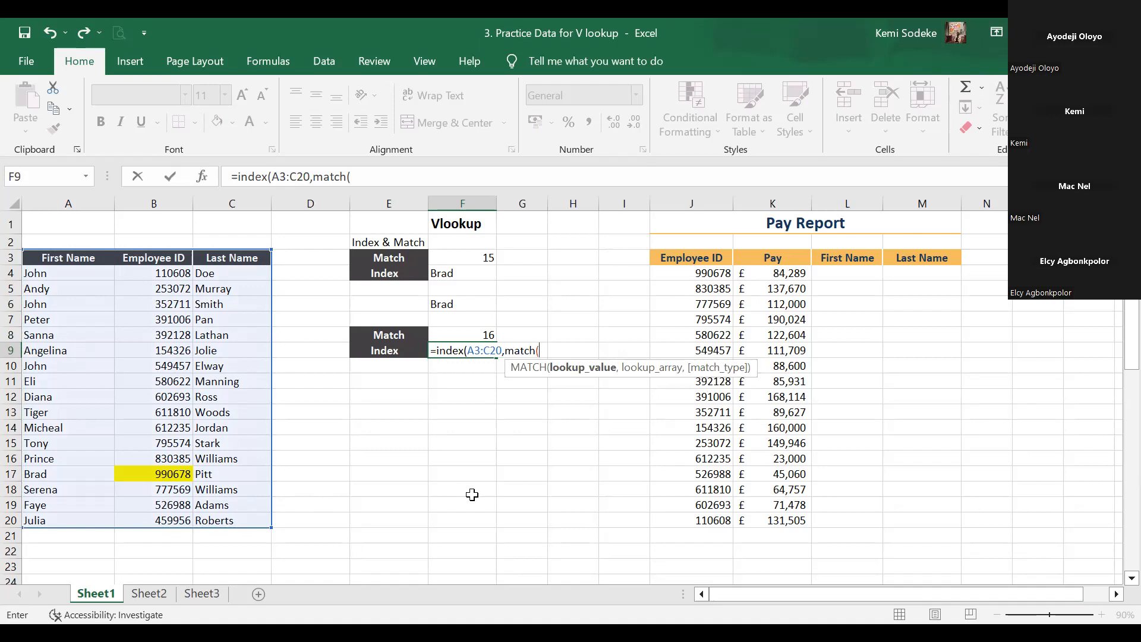
left_click(703, 304)
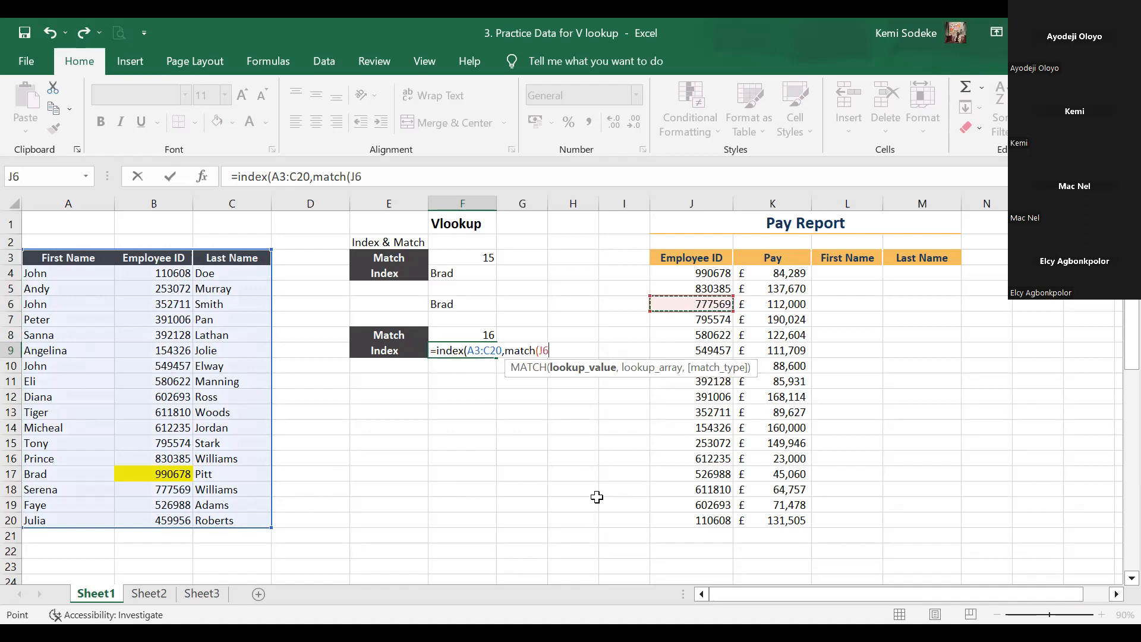
type(",")
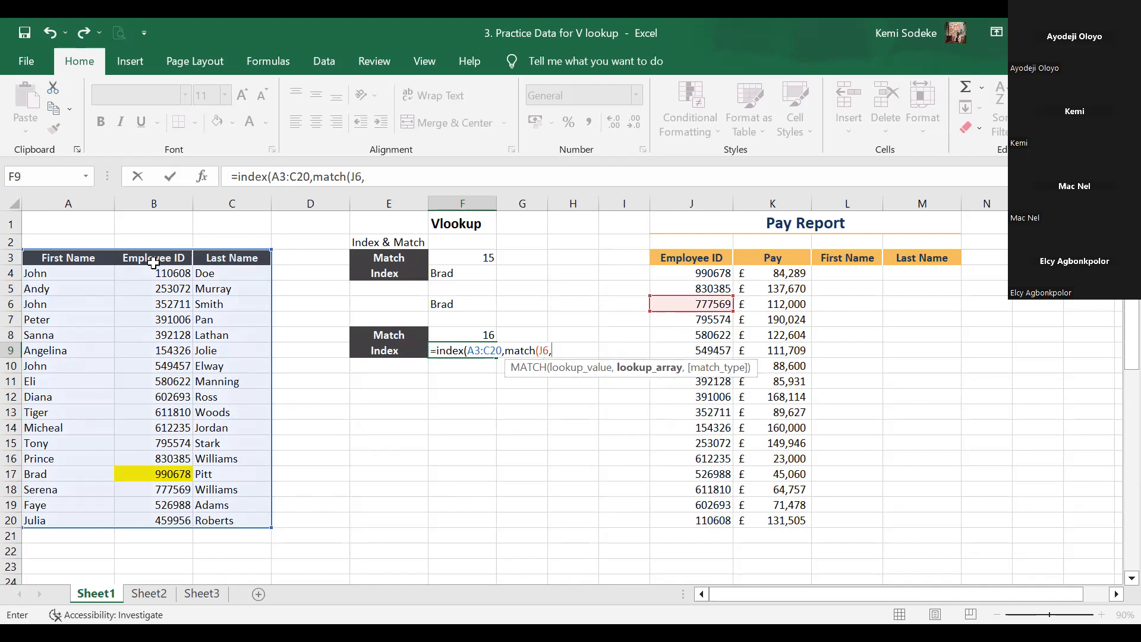
left_click_drag(153, 258, 153, 521)
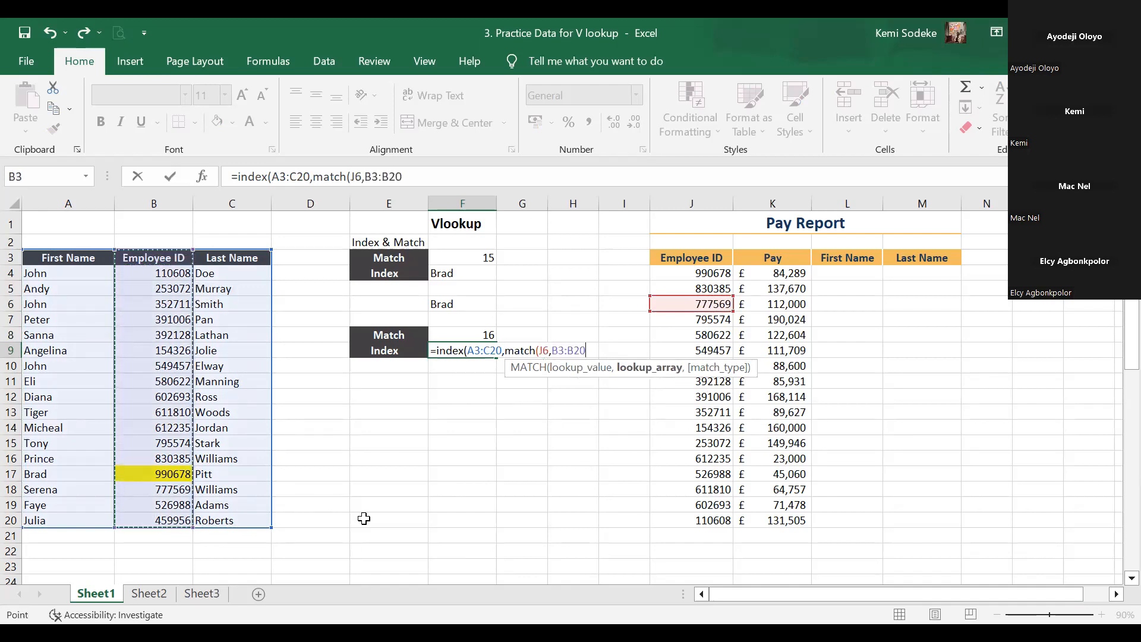
type(",")
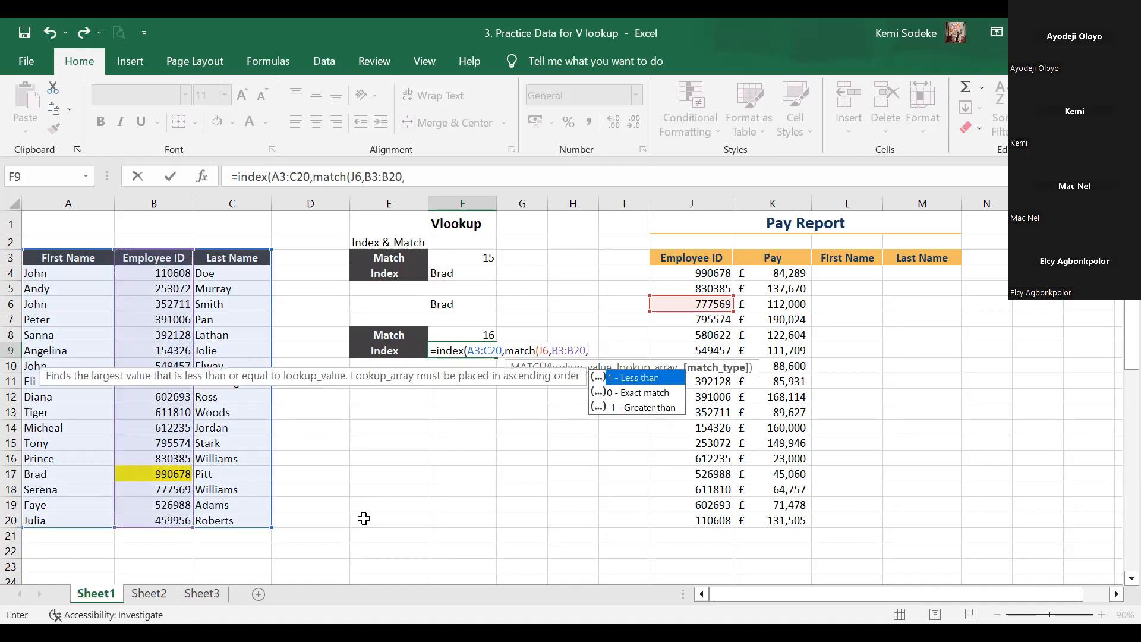
type("0")
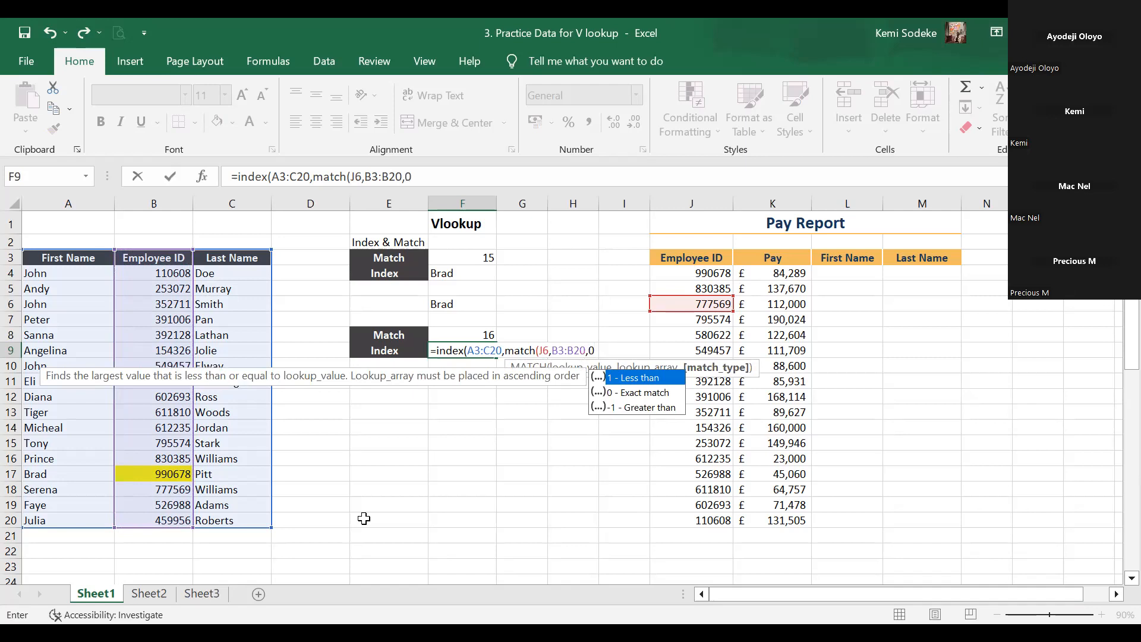
type(")")
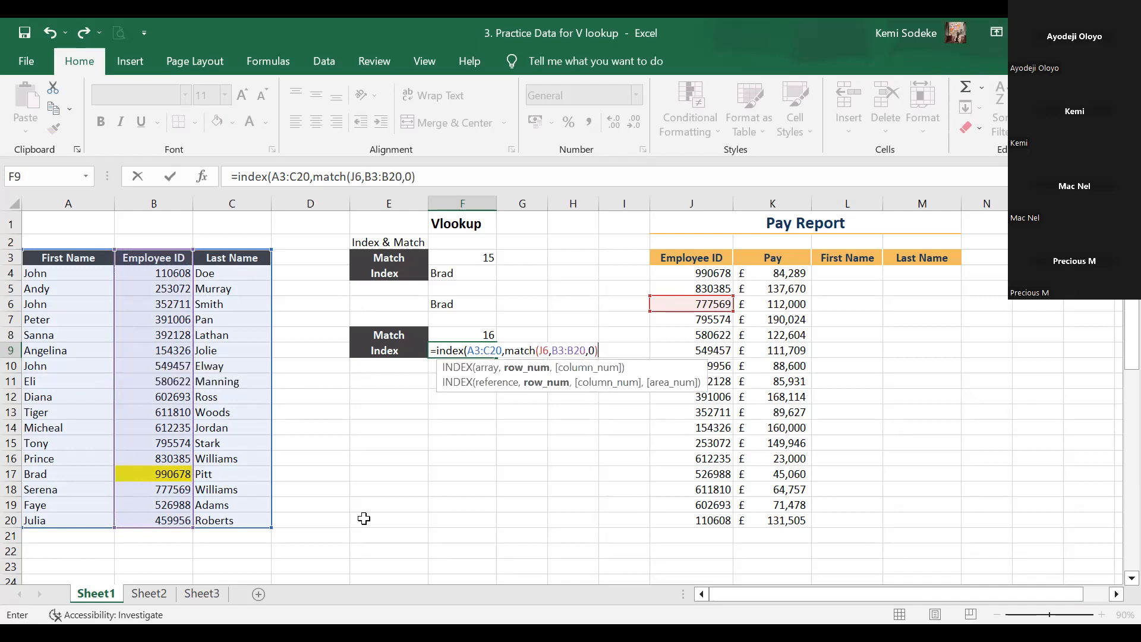
type(",")
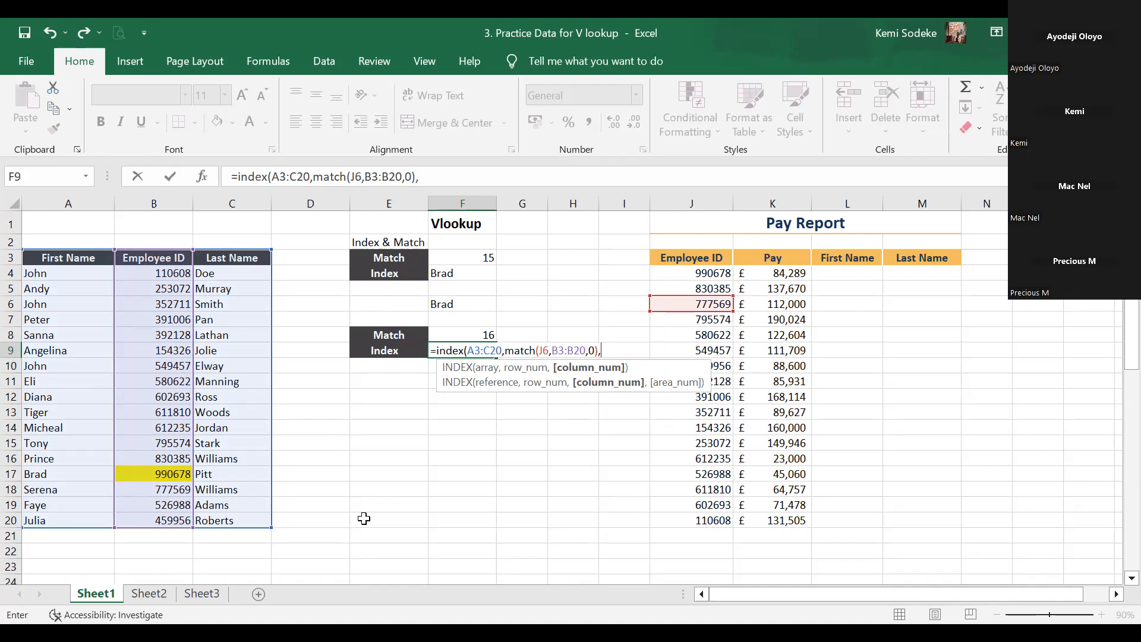
type("1)")
key("Return")
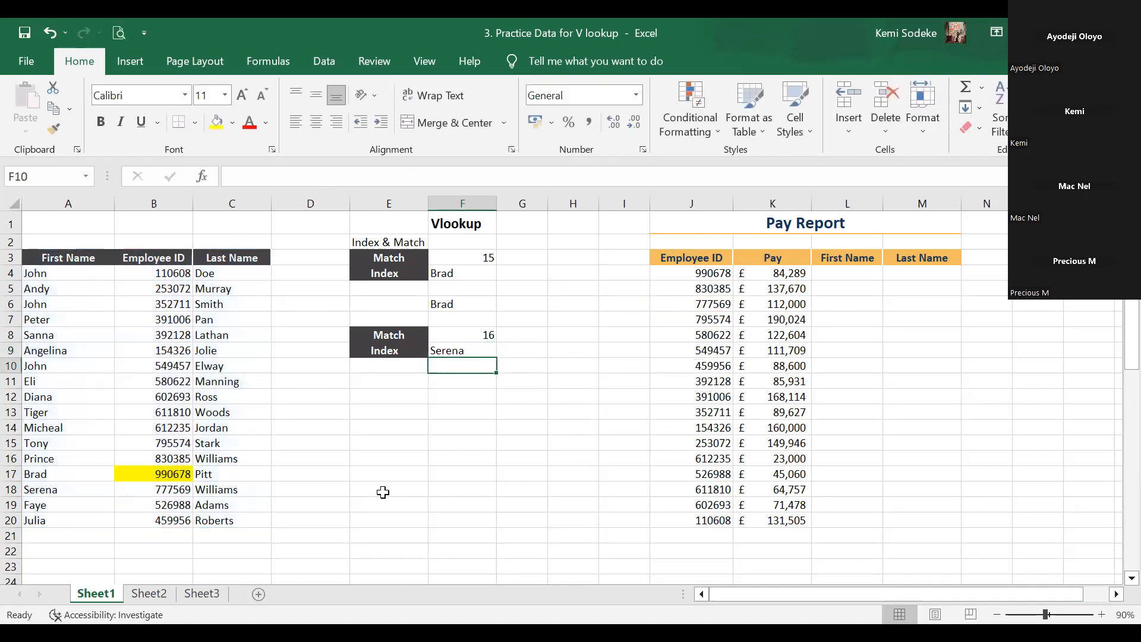
Check the INDEX formula in F9 against the matching first name in A18 and the employee ID in J6
left_click(468, 349)
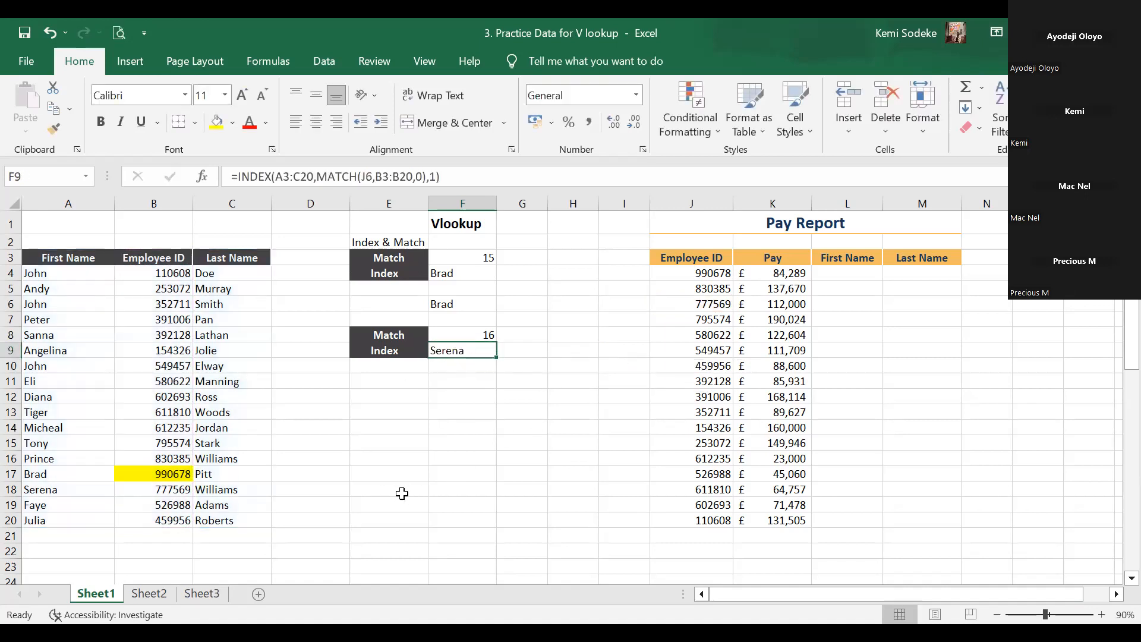
left_click(37, 489)
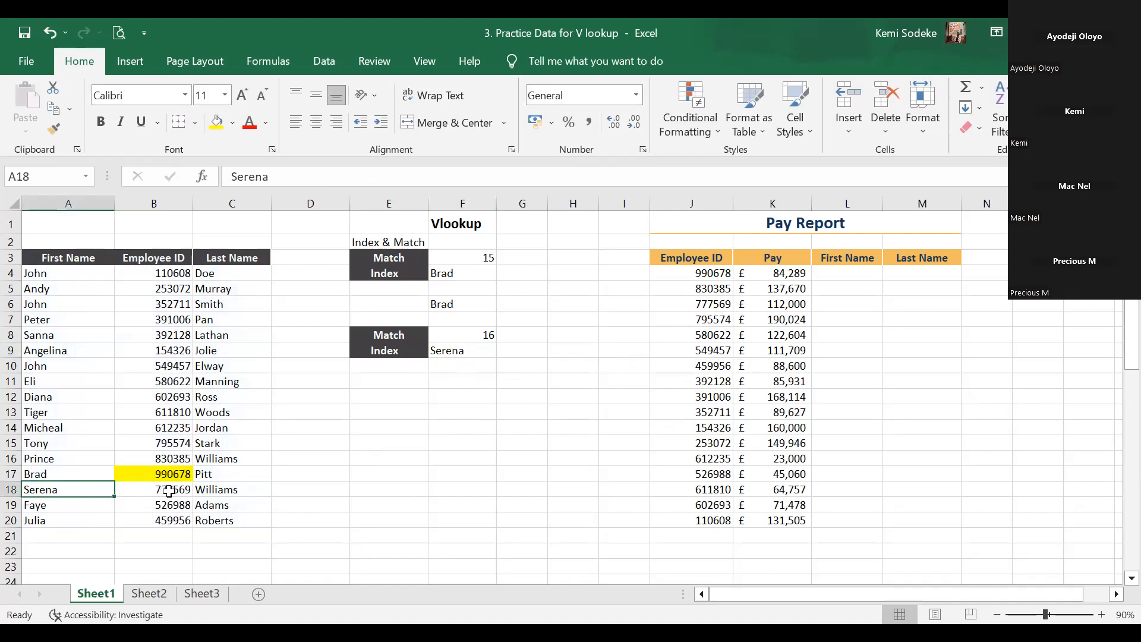
left_click(716, 306)
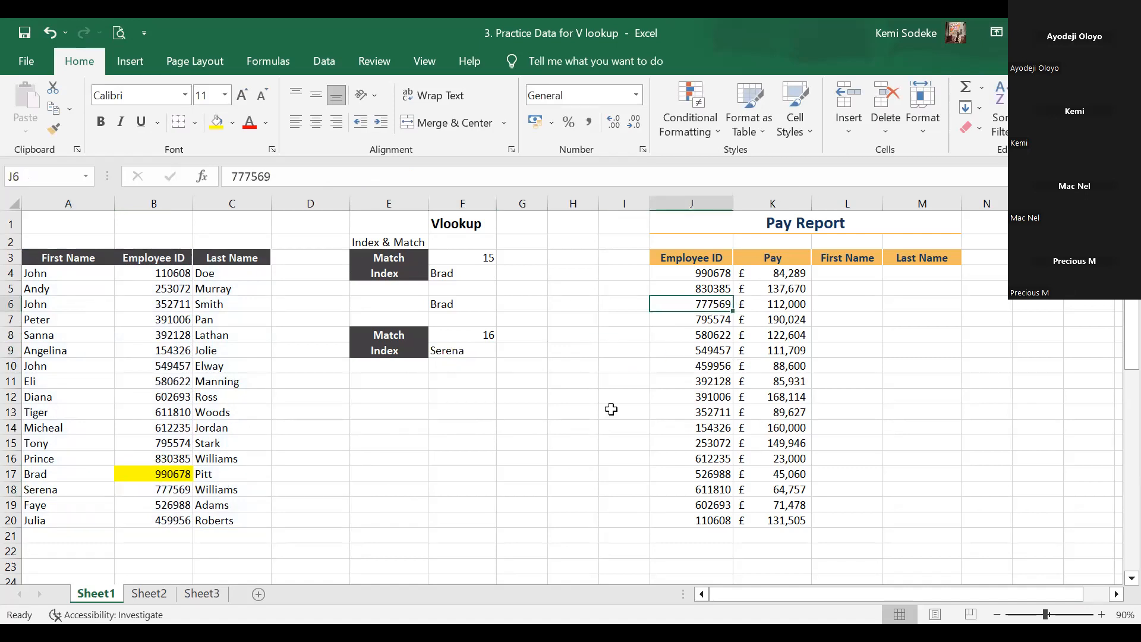
left_click(552, 455)
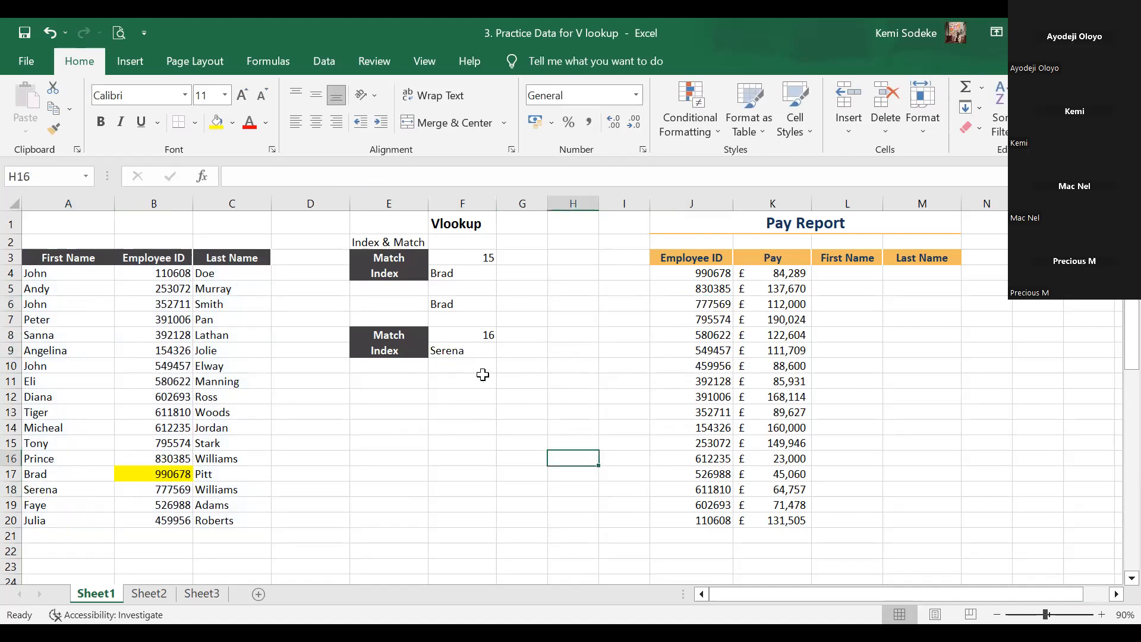
left_click(465, 352)
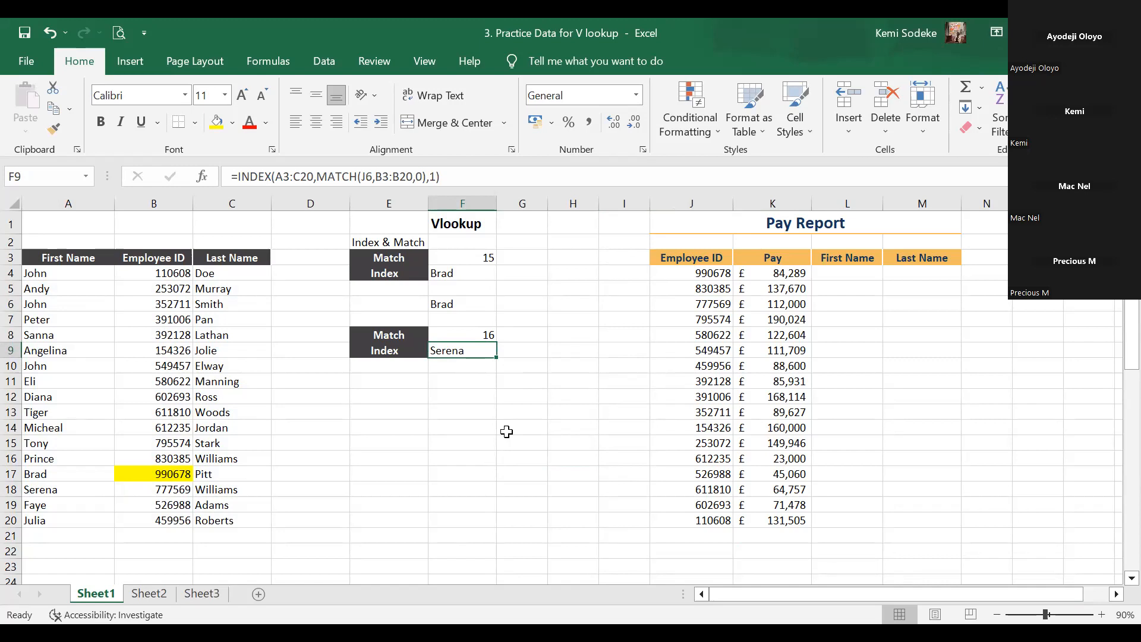
key("Down")
left_click(484, 410)
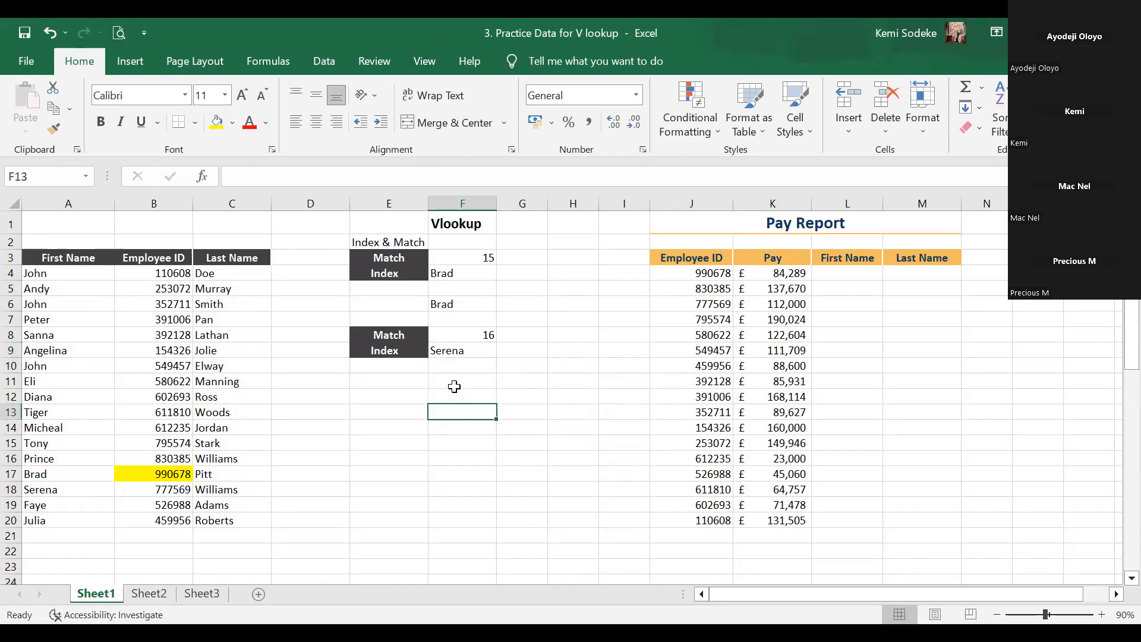
left_click(447, 348)
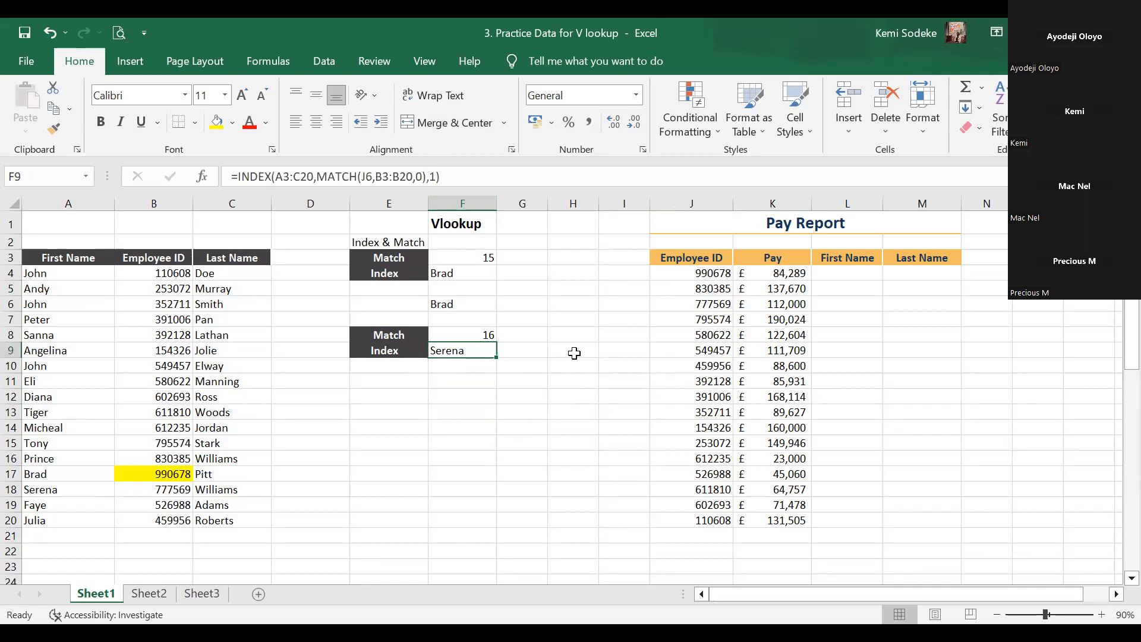
left_click(486, 397)
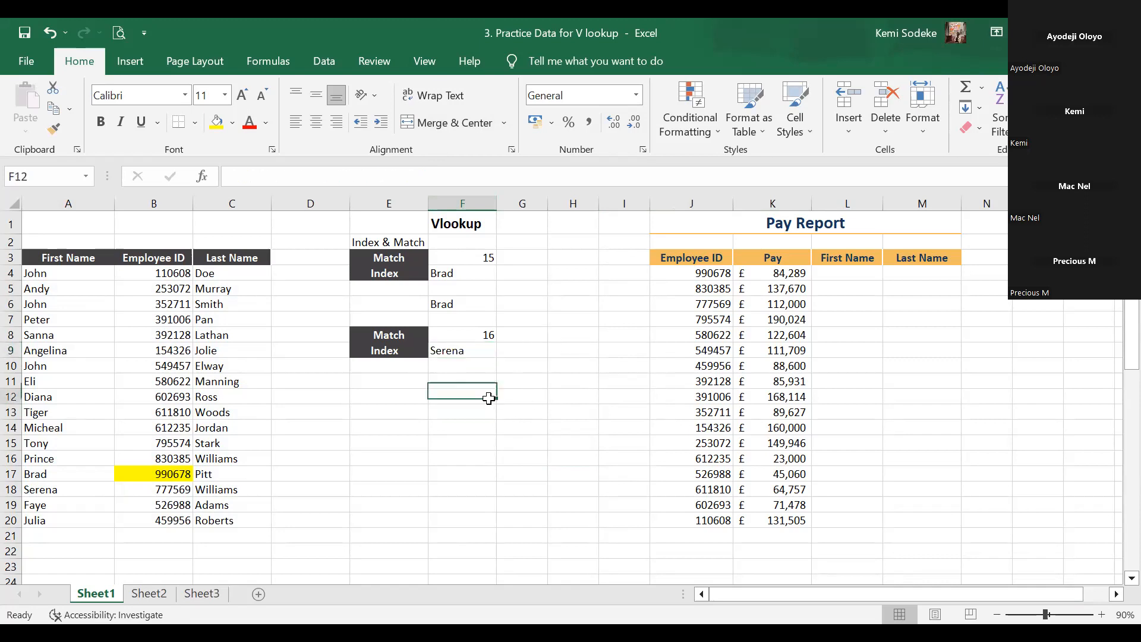
left_click(450, 348)
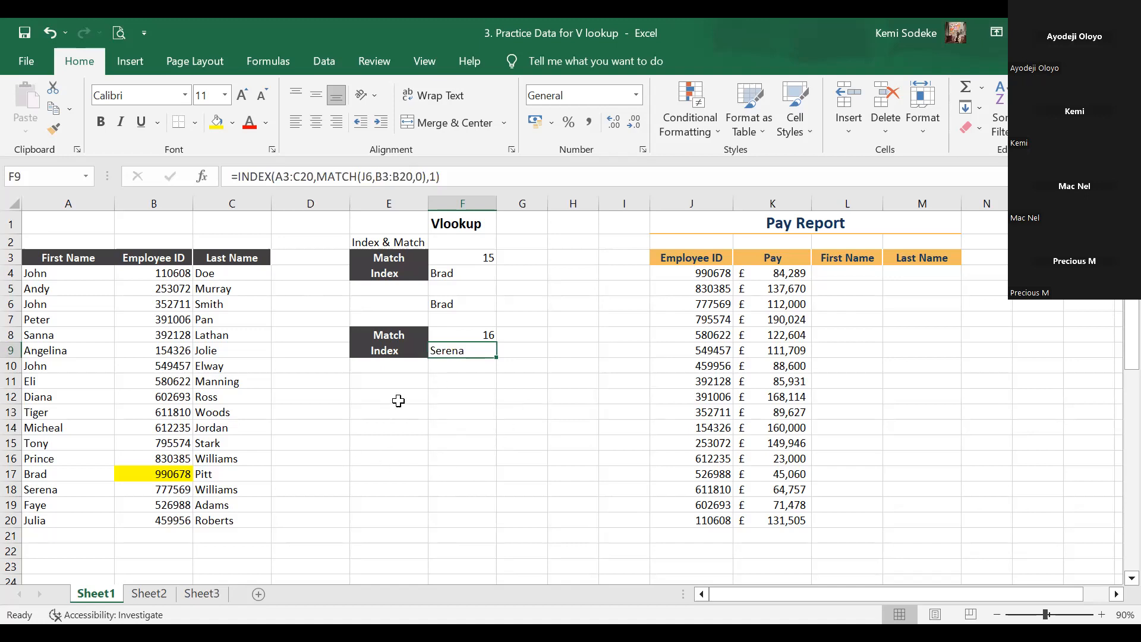
left_click(382, 392)
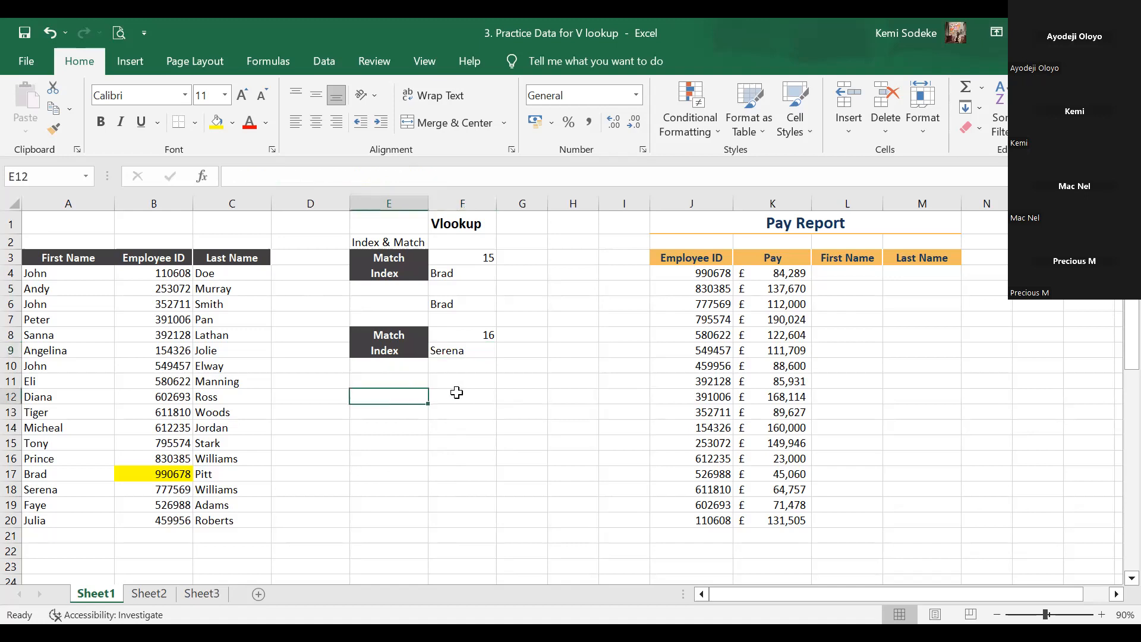
left_click(458, 393)
left_click(387, 394)
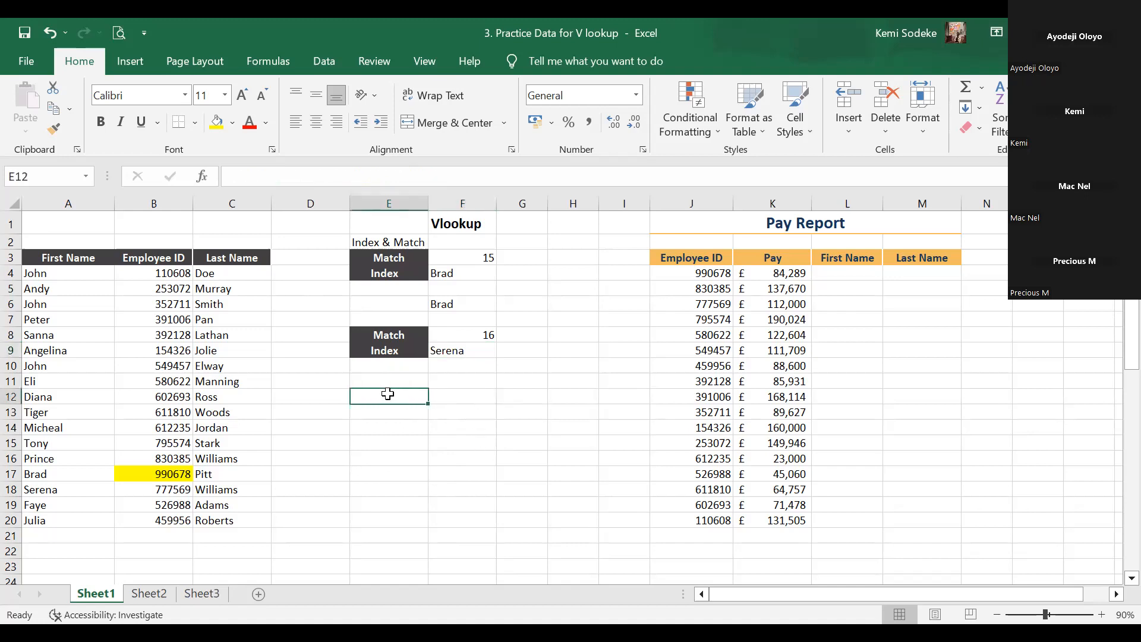
left_click(458, 396)
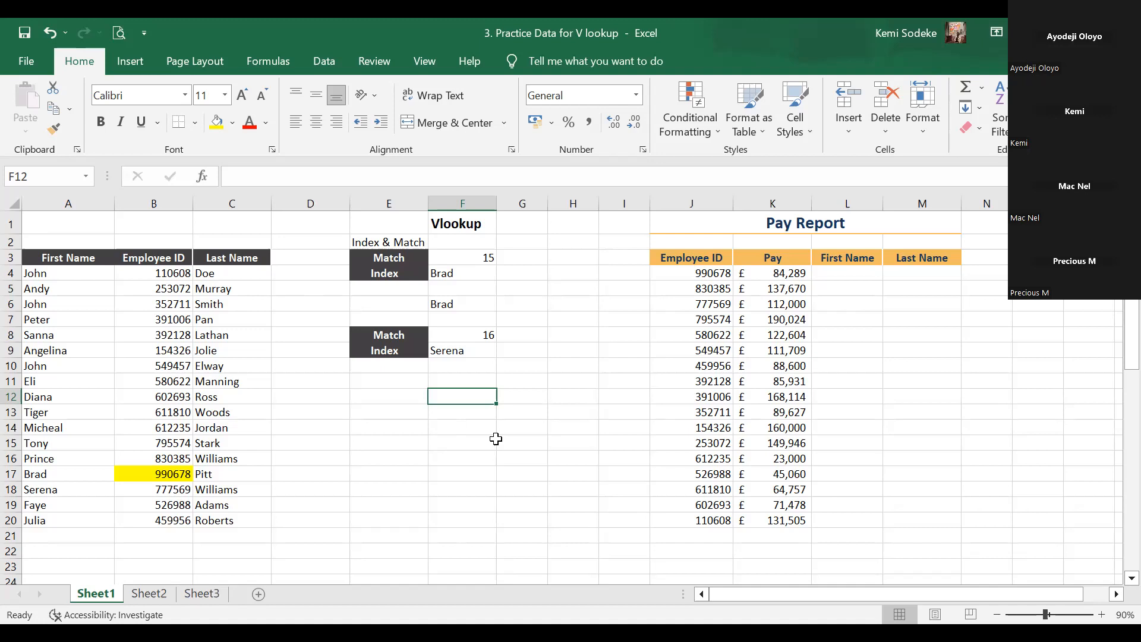
left_click(438, 441)
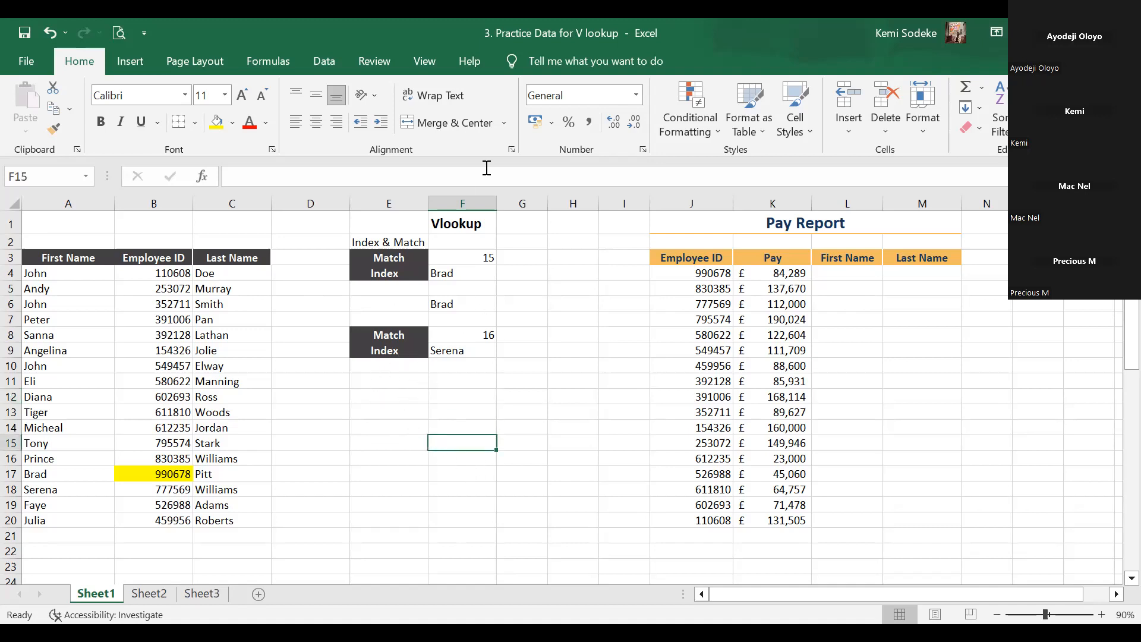
left_click(481, 385)
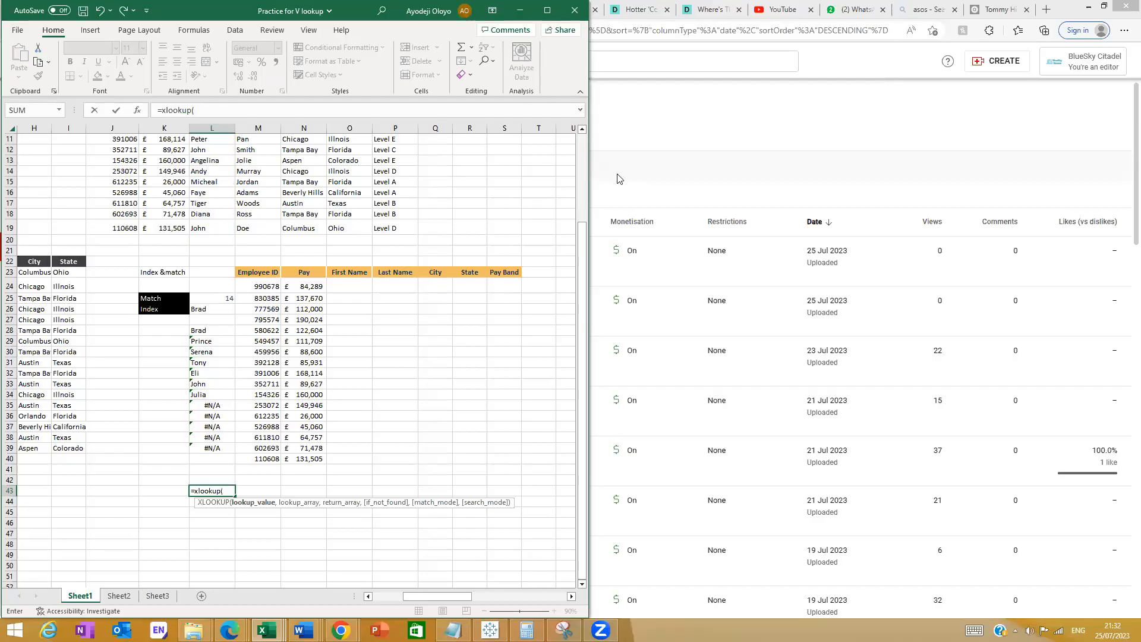
Maximize the Practice for V lookup workbook window and bring the employee table and the empty report table into view
scroll(574, 213, "up", 4)
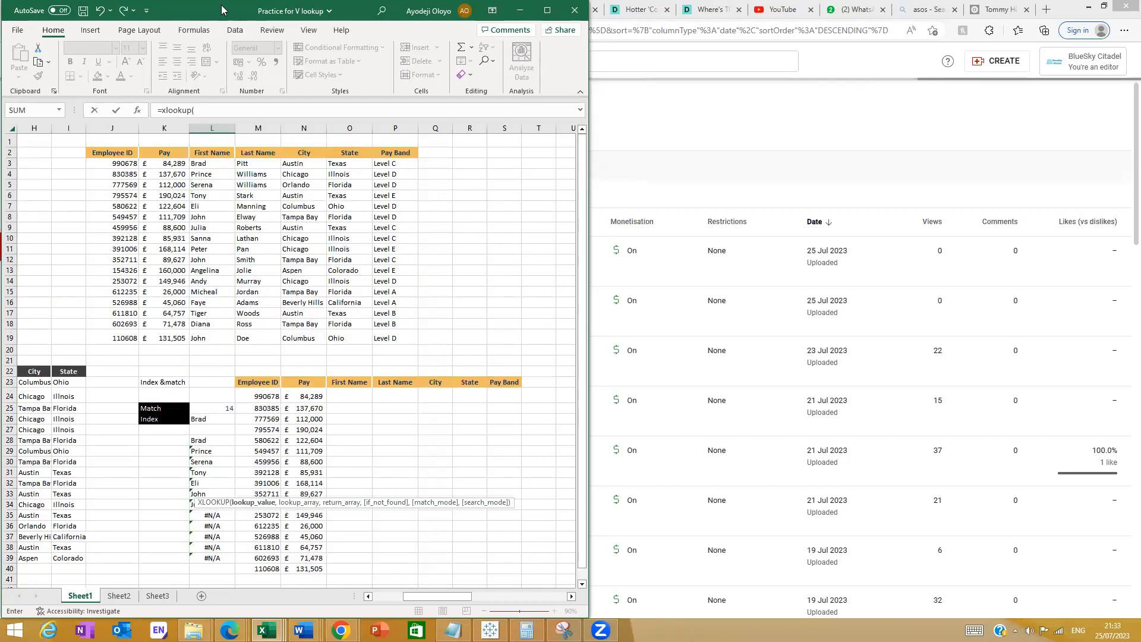
left_click_drag(257, 10, 255, 10)
double_click(255, 10)
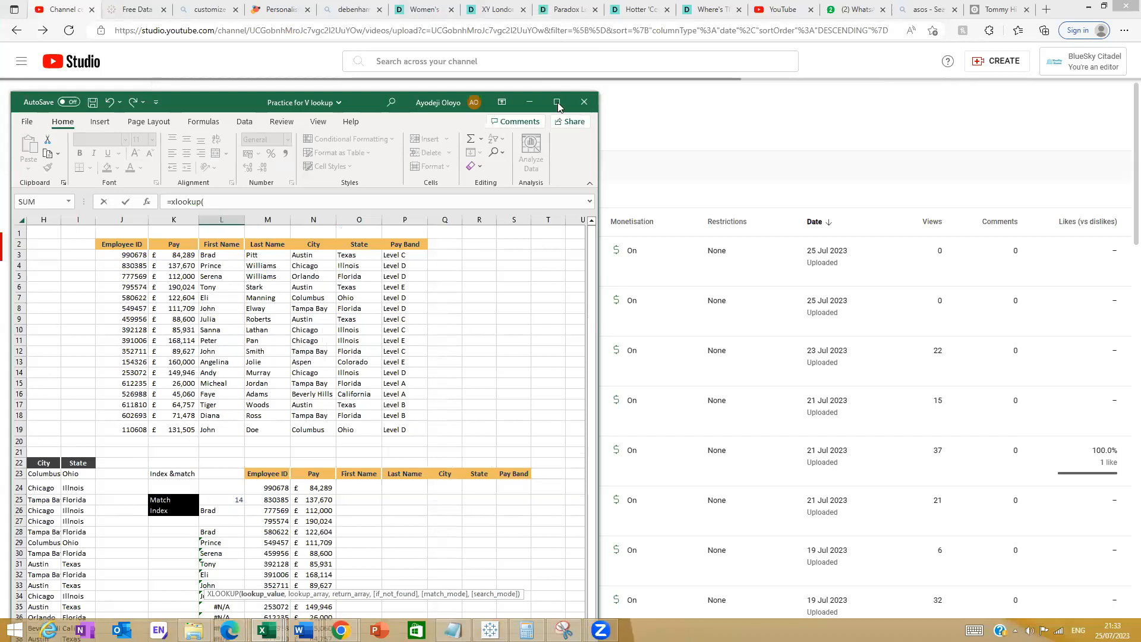
left_click(557, 102)
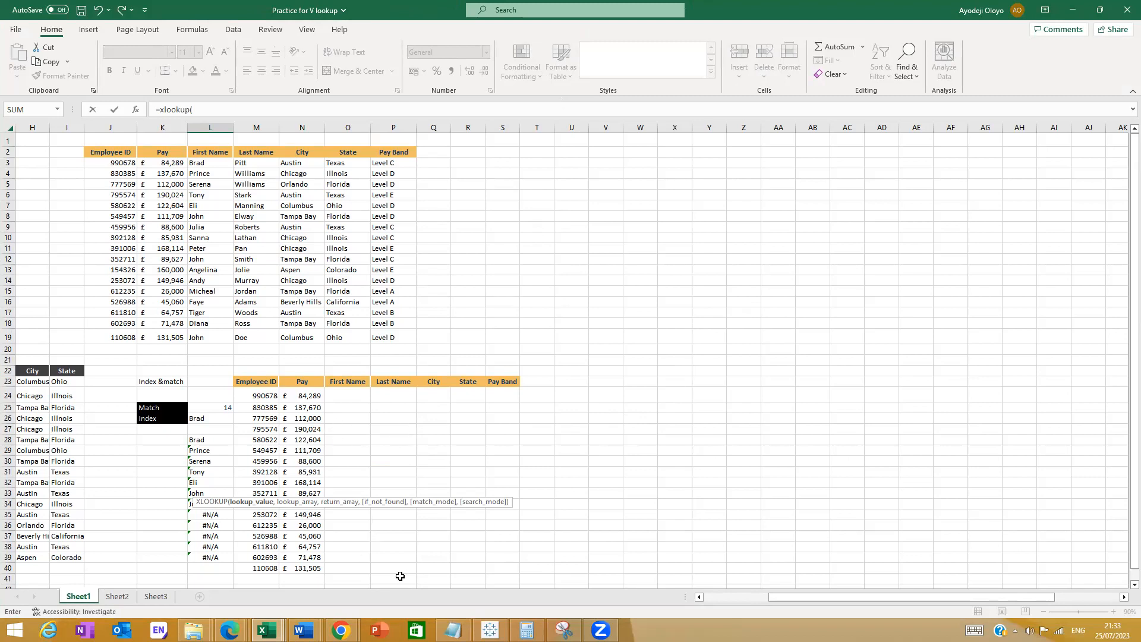
left_click_drag(771, 600, 718, 596)
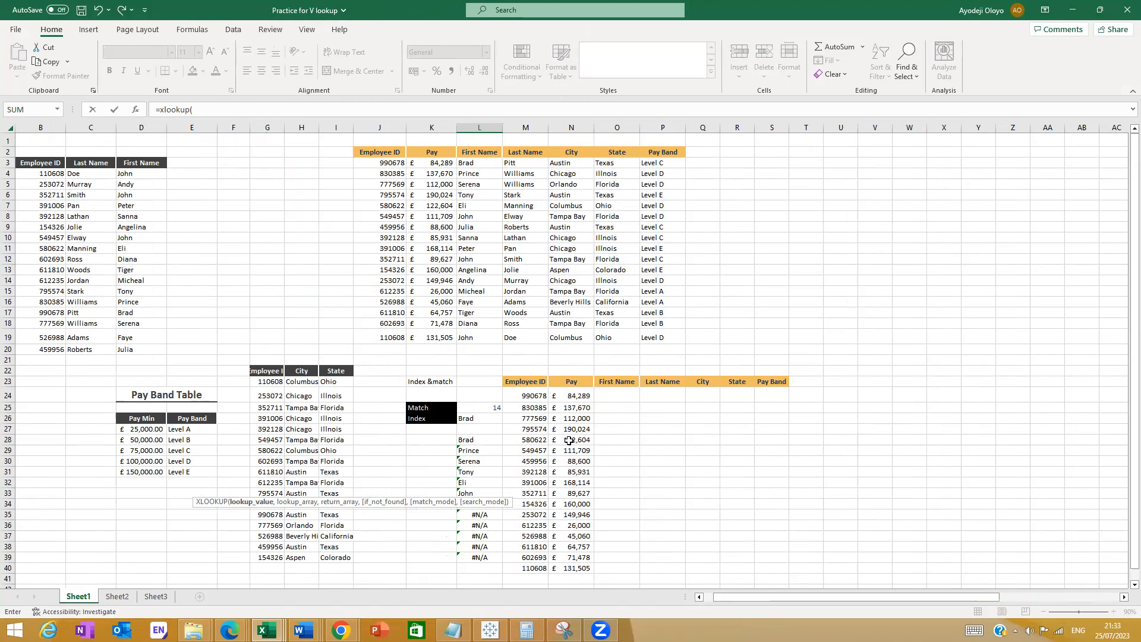
Cancel the unfinished XLOOKUP formula in L43
left_click(621, 406)
left_click(624, 395)
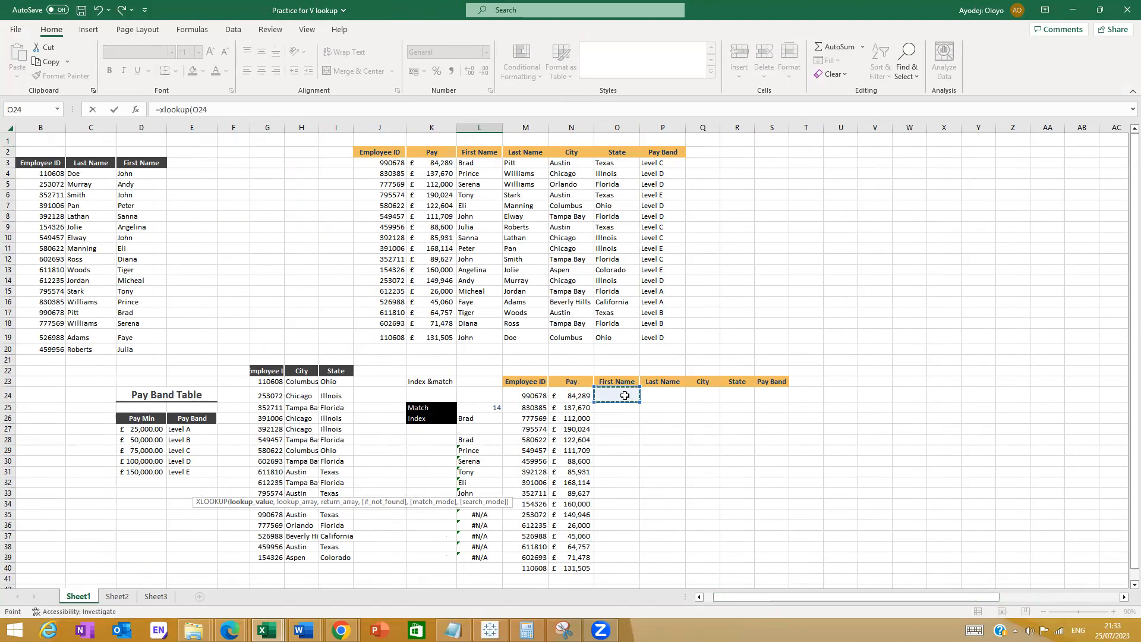
key("Escape")
Start an XLOOKUP formula in O24 under First Name with the employee ID in M24 as the lookup value
left_click(627, 376)
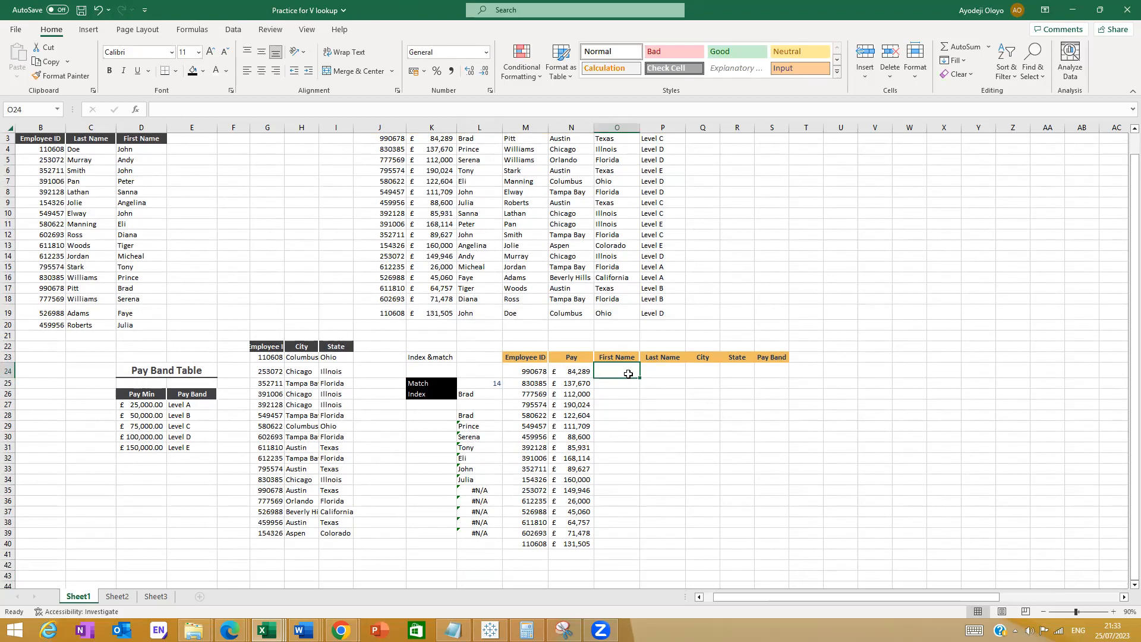
type("=")
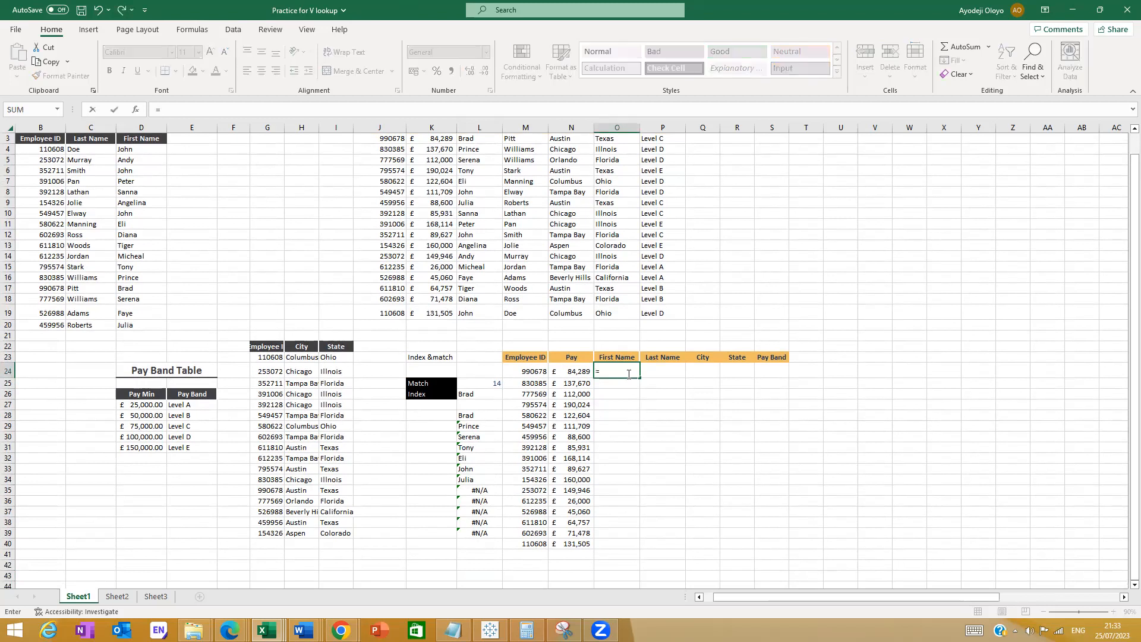
type("xl")
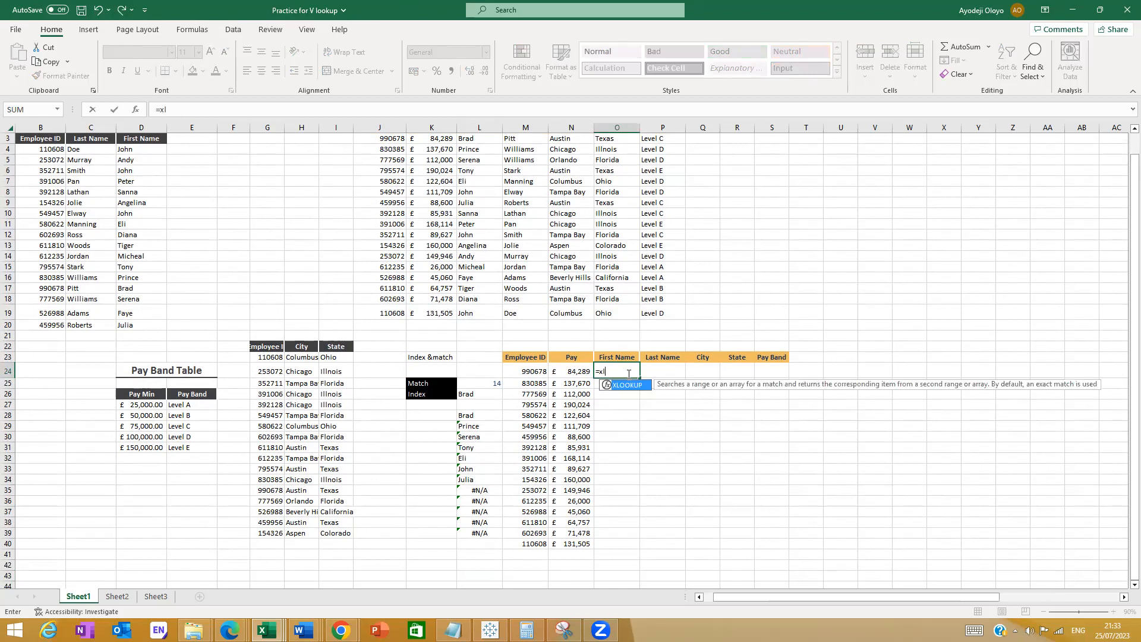
type("ookup(")
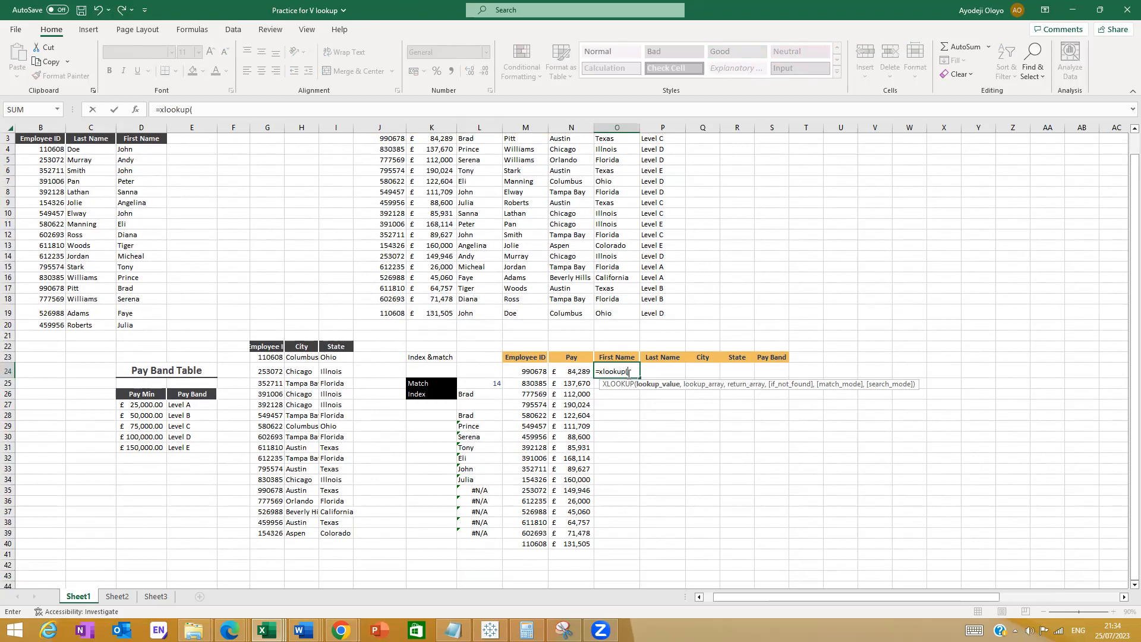
left_click(539, 370)
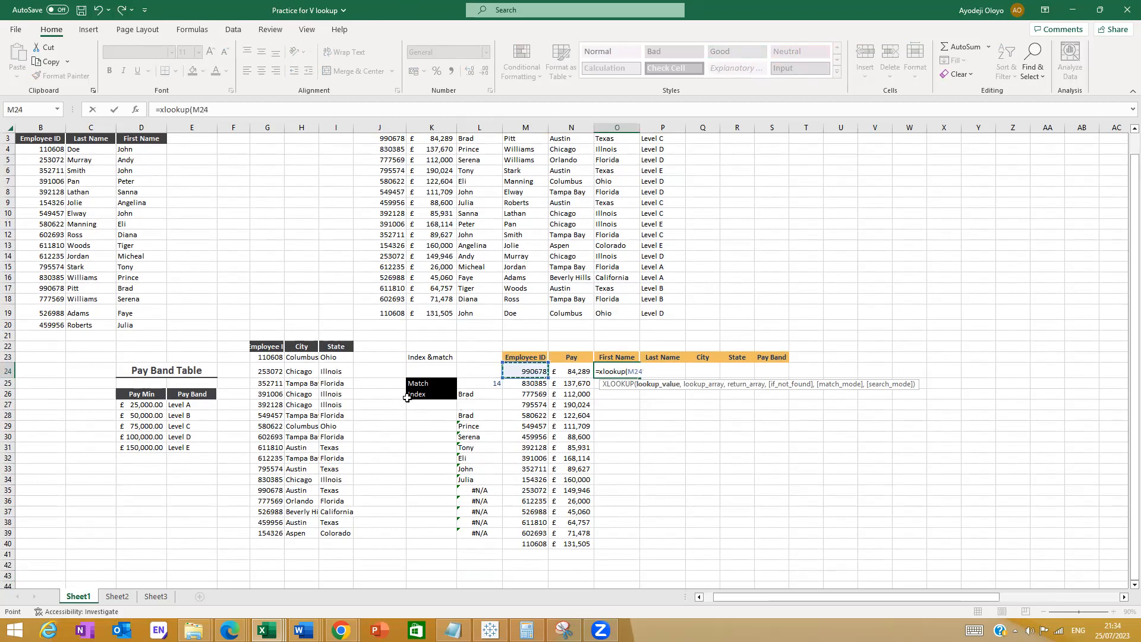
type(",")
Complete the XLOOKUP formula in O24 with B3:D20 as the lookup array and D3:D20 as the return array
left_click_drag(27, 144, 126, 321)
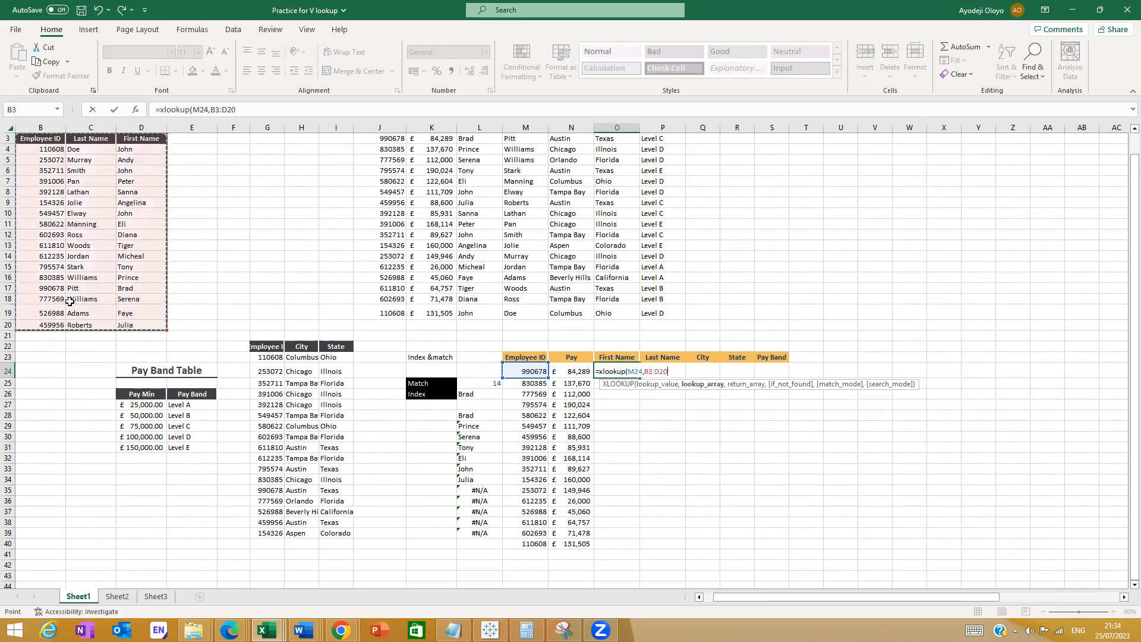
type(",")
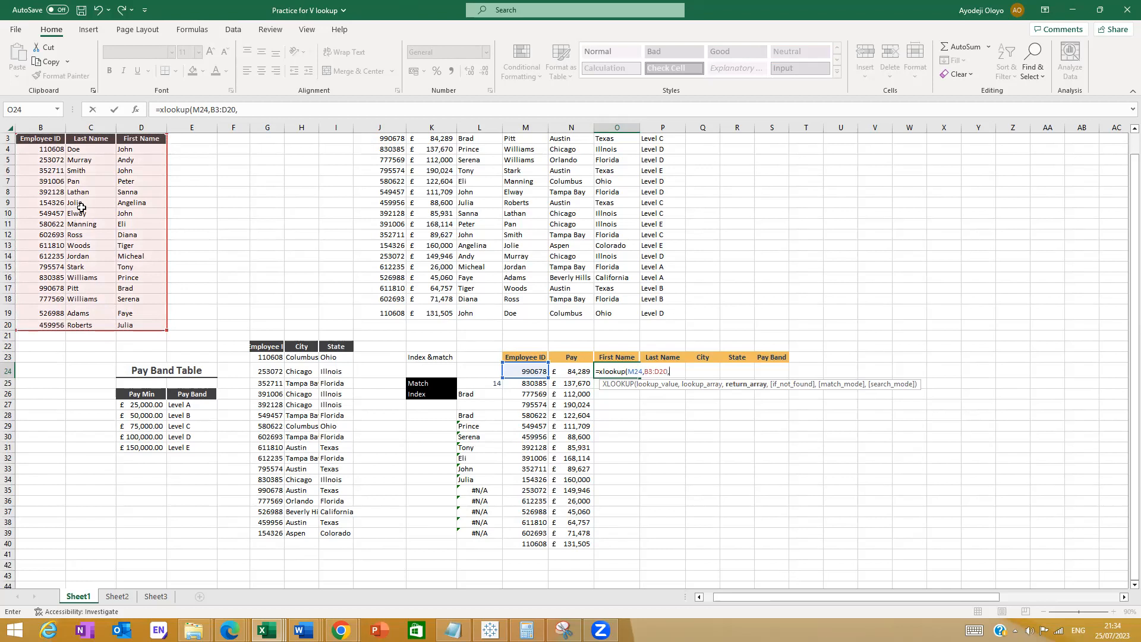
left_click_drag(137, 143, 132, 327)
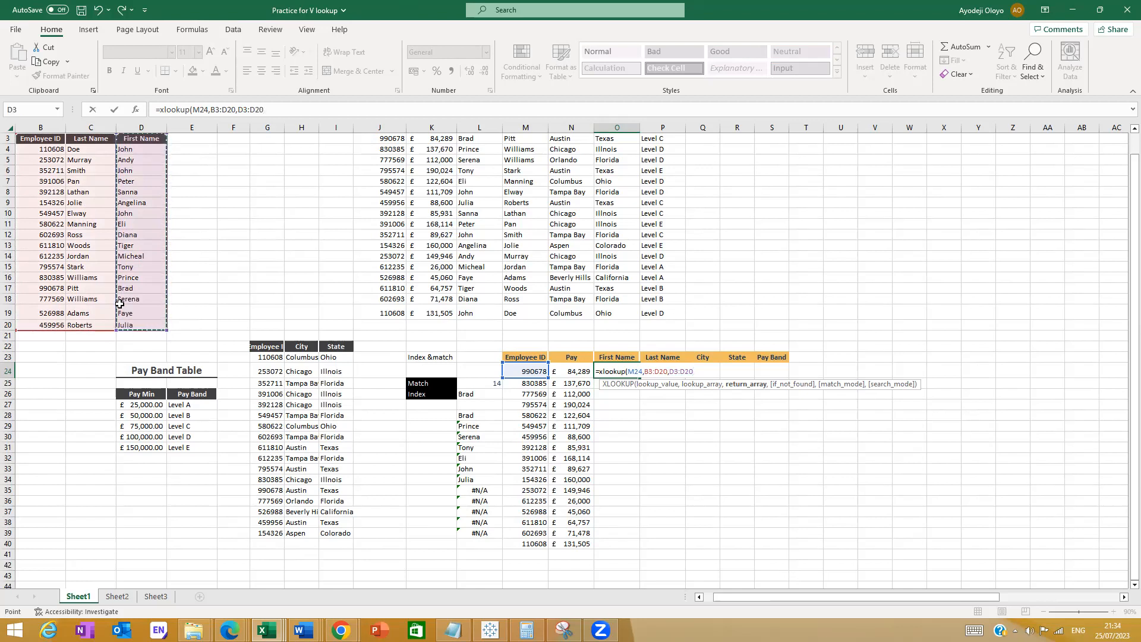
type(")")
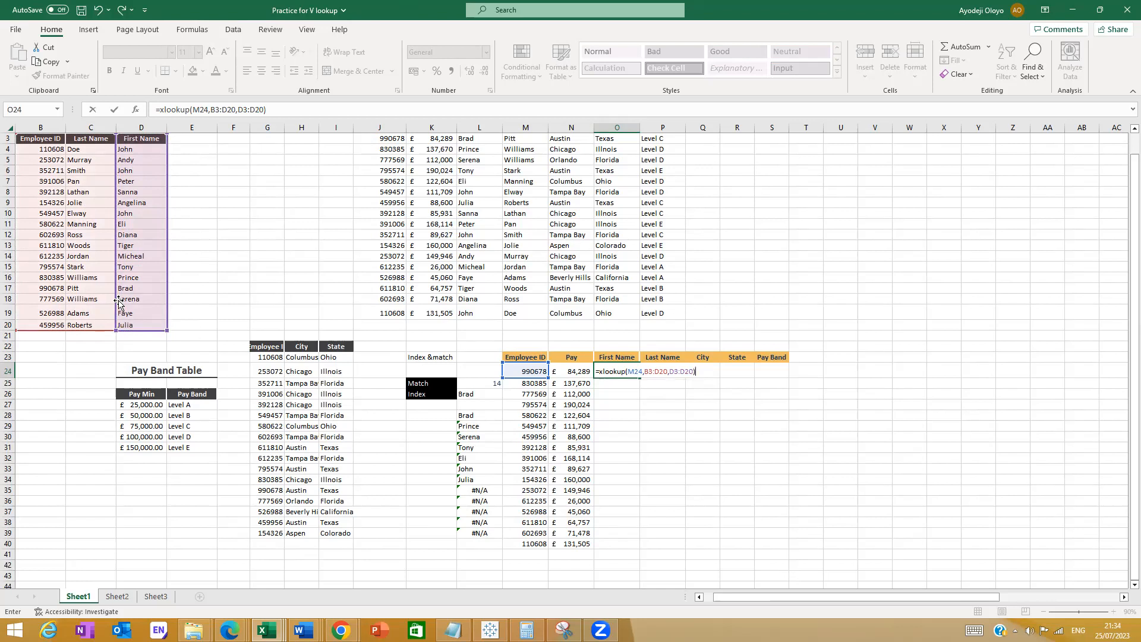
key("Return")
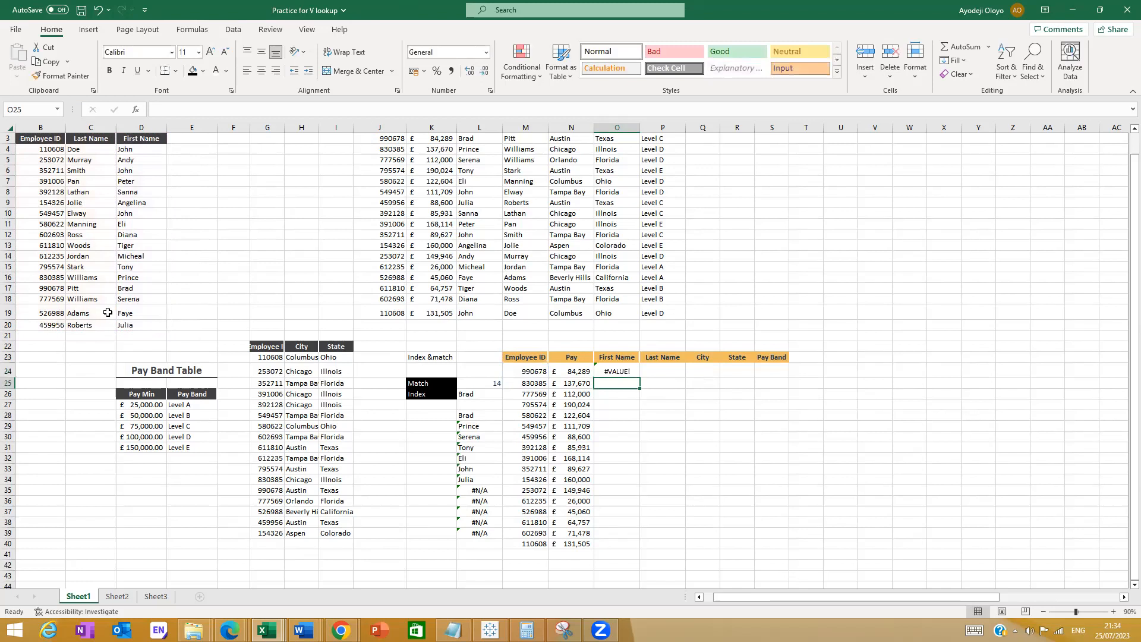
Correct the lookup array of the XLOOKUP formula in O24 to B3:B20 through its function arguments
left_click(606, 373)
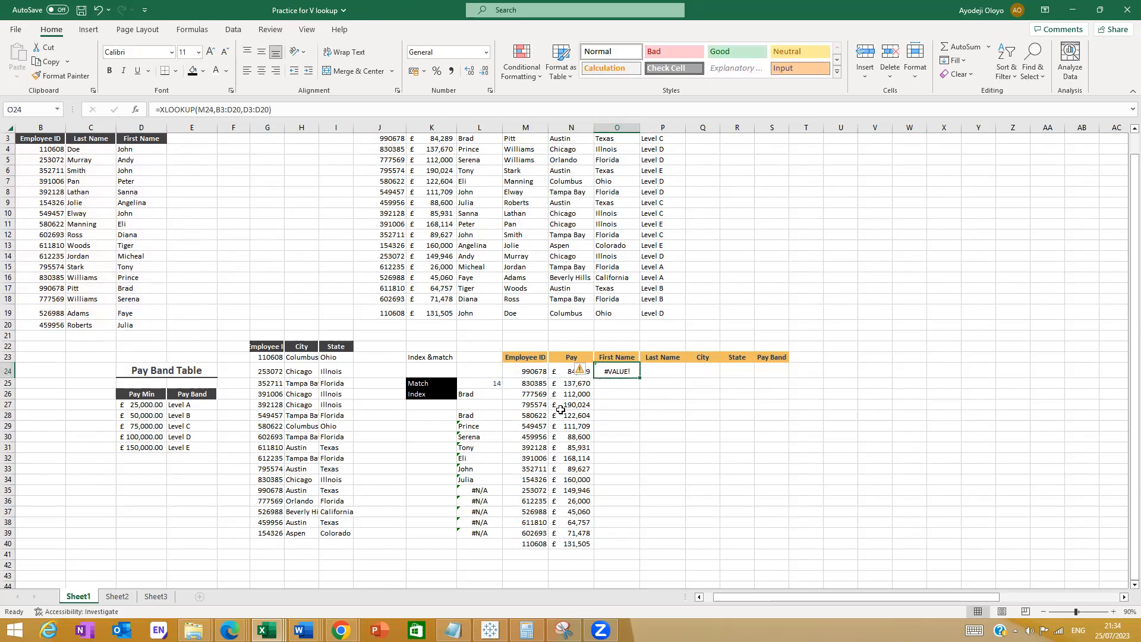
left_click(273, 111)
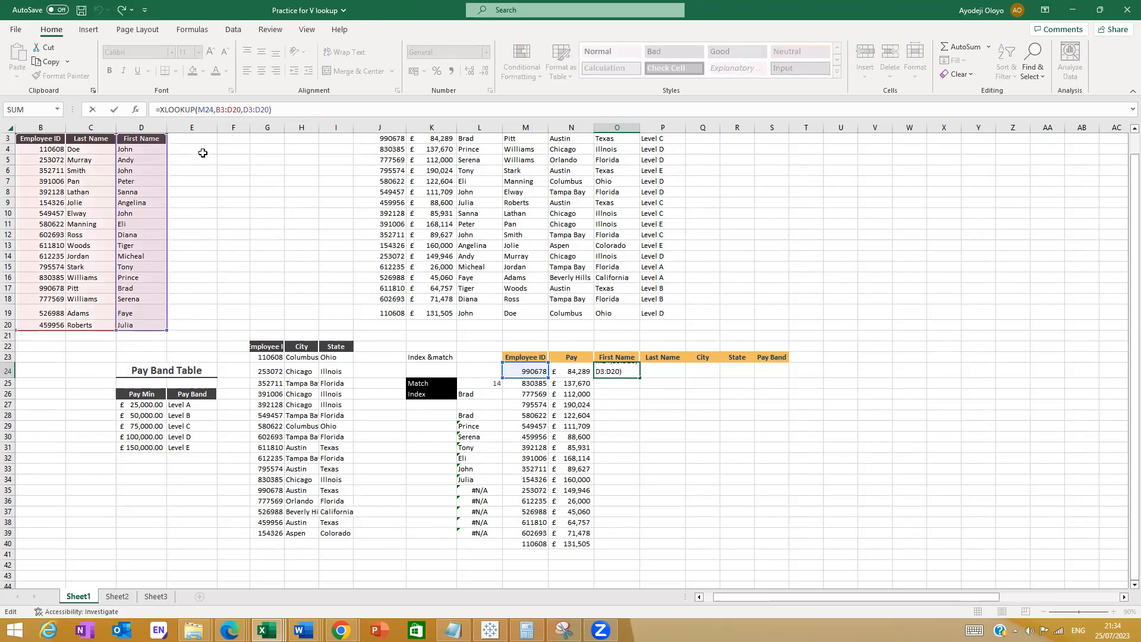
left_click(136, 109)
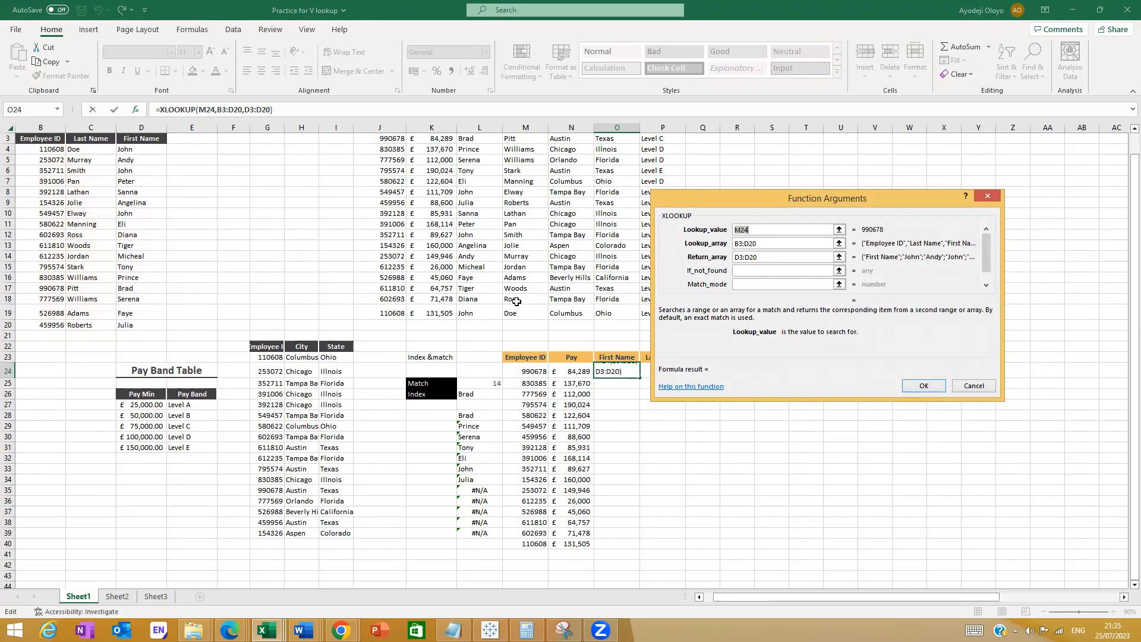
left_click(742, 245)
key("Delete")
type("b")
key("BackSpace")
type("B")
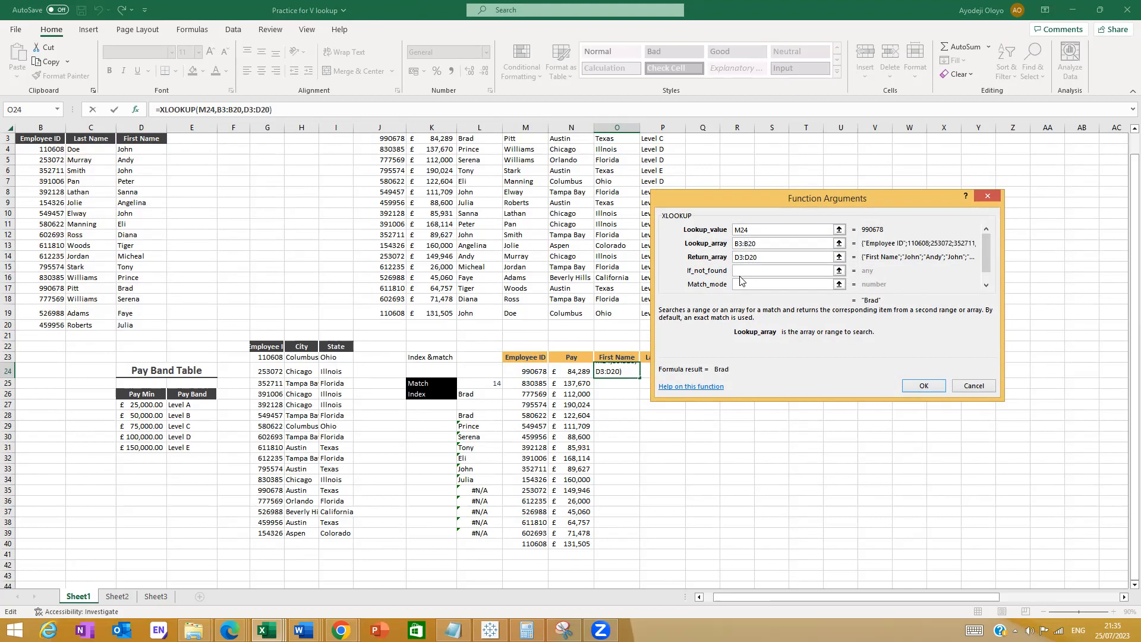
left_click(921, 387)
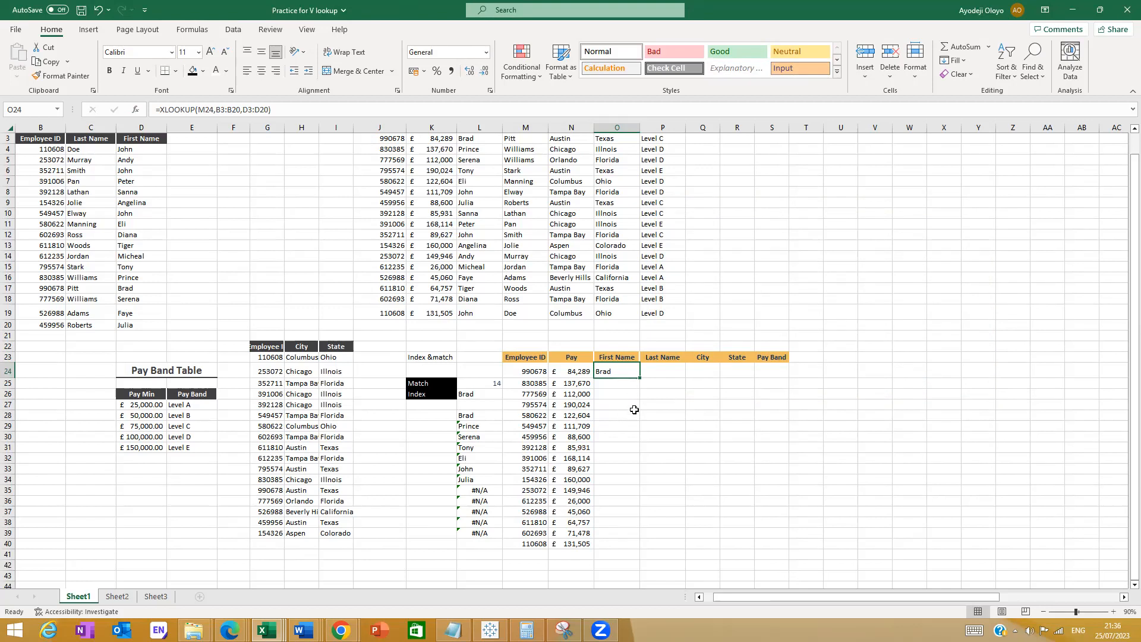
Start an XLOOKUP formula in P24 under Last Name with the employee ID in M24 as the lookup value
left_click(666, 371)
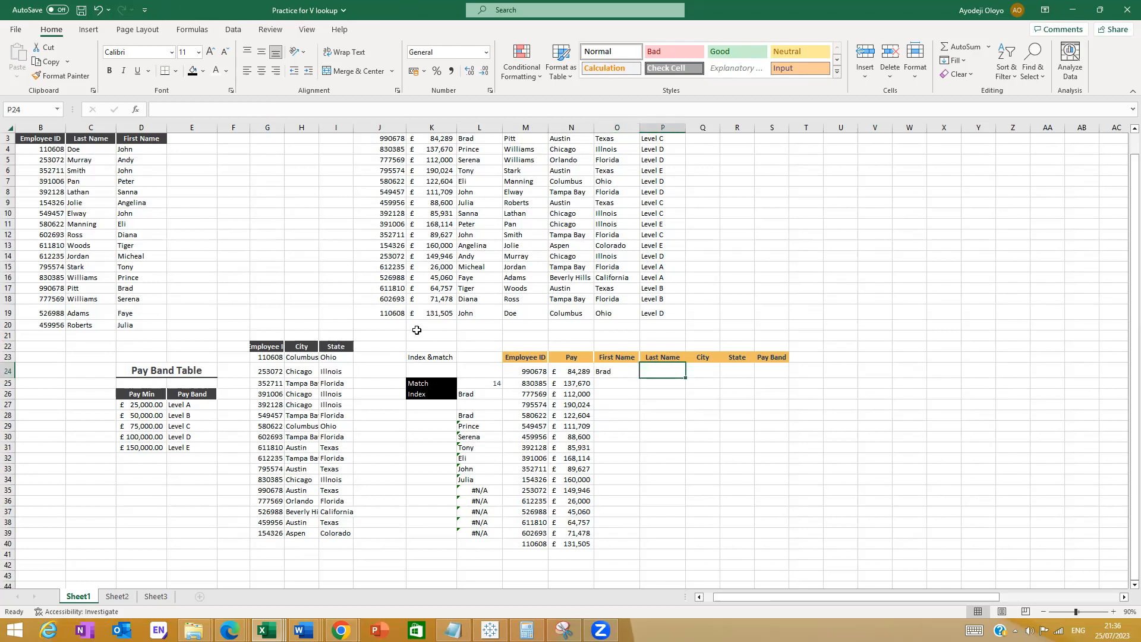
type("=")
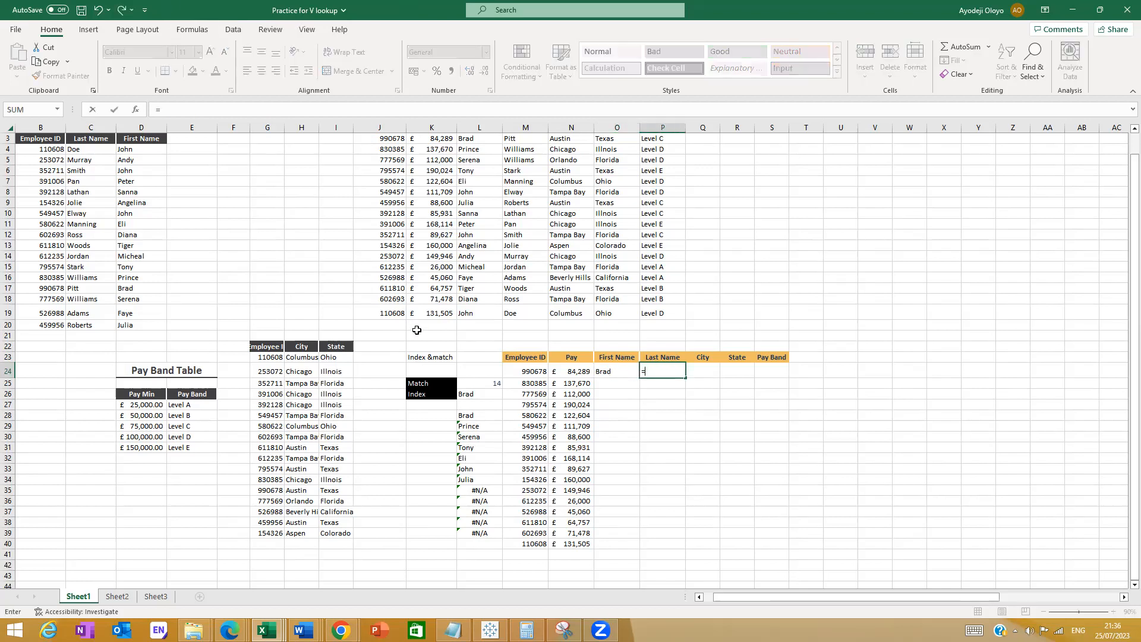
type("xl")
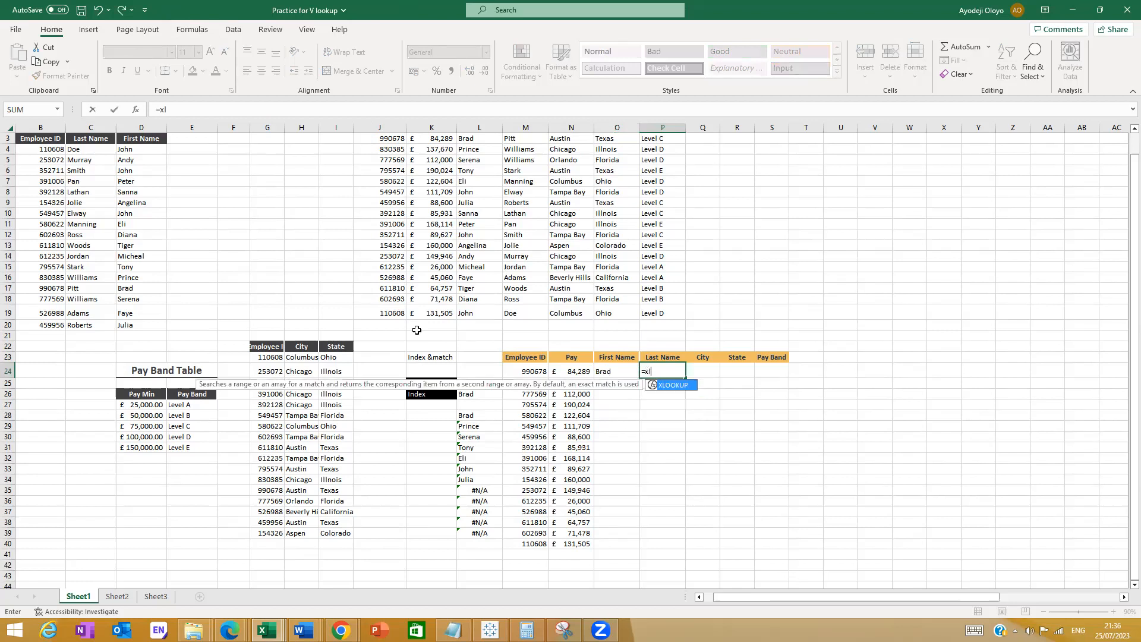
type("ookup(")
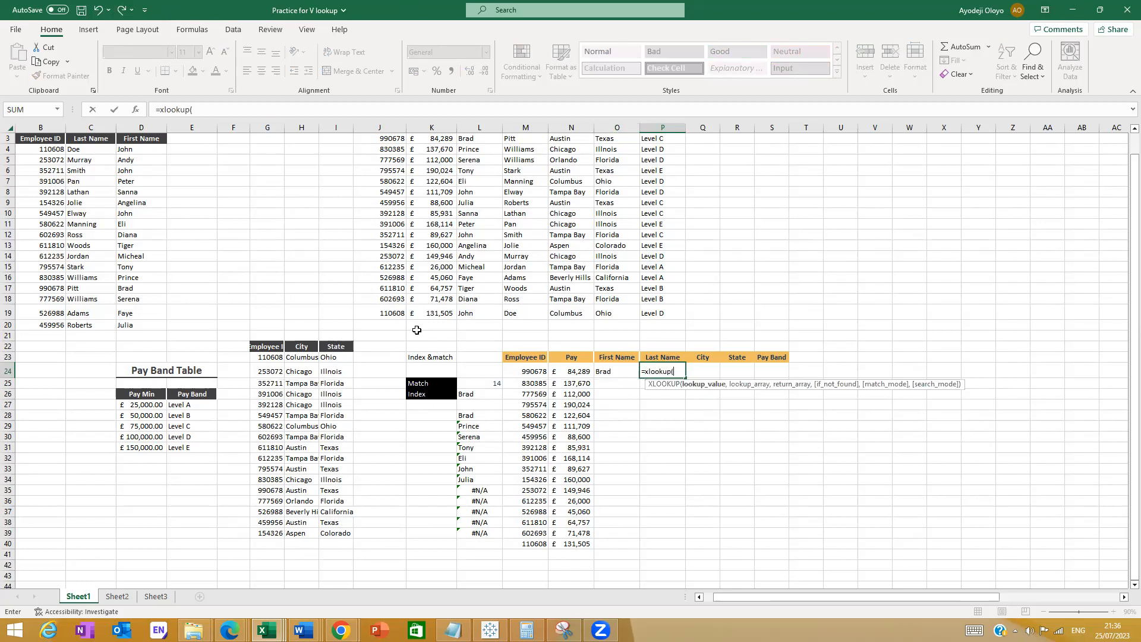
left_click(538, 373)
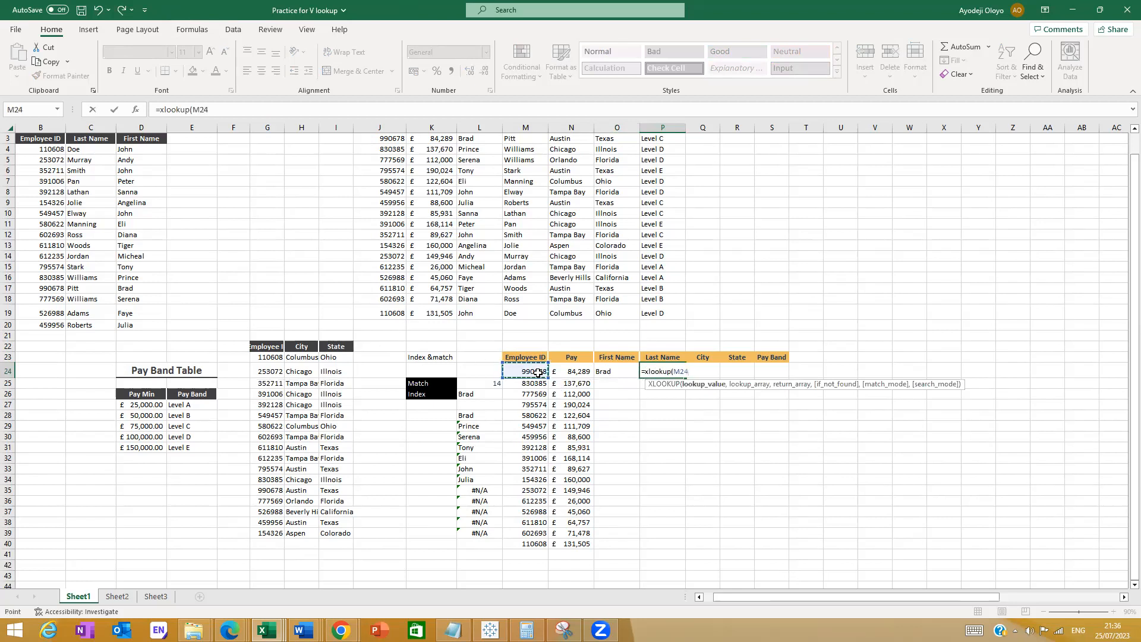
type(",")
Complete the XLOOKUP formula in P24 with B3:B20 as the lookup array and C3:C20 as the return array
left_click_drag(36, 141, 142, 139)
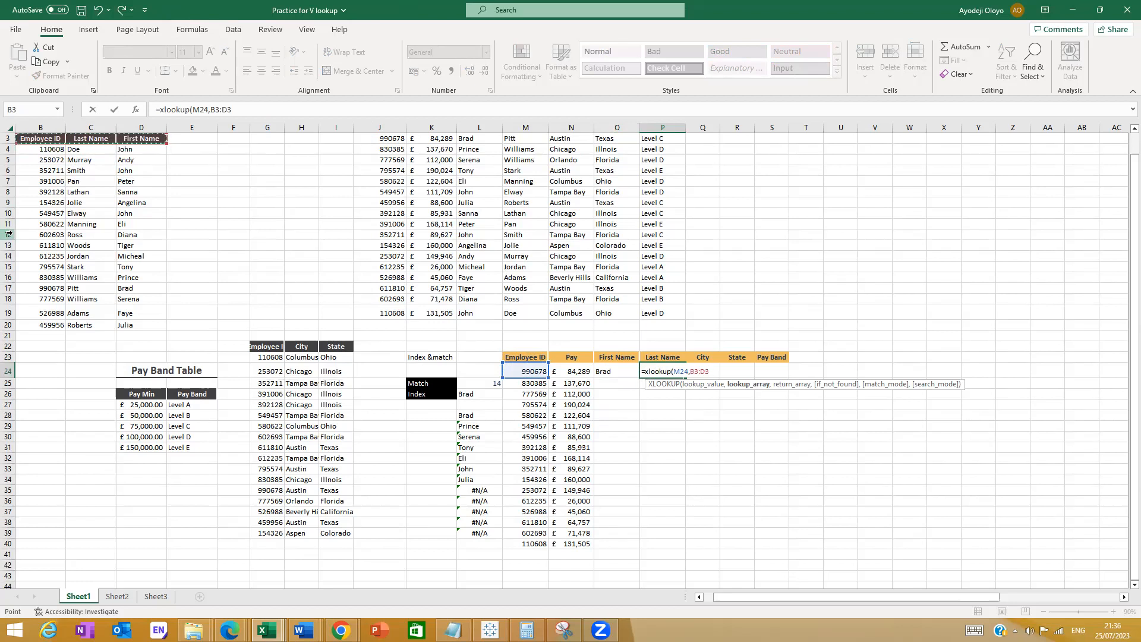
left_click(46, 142)
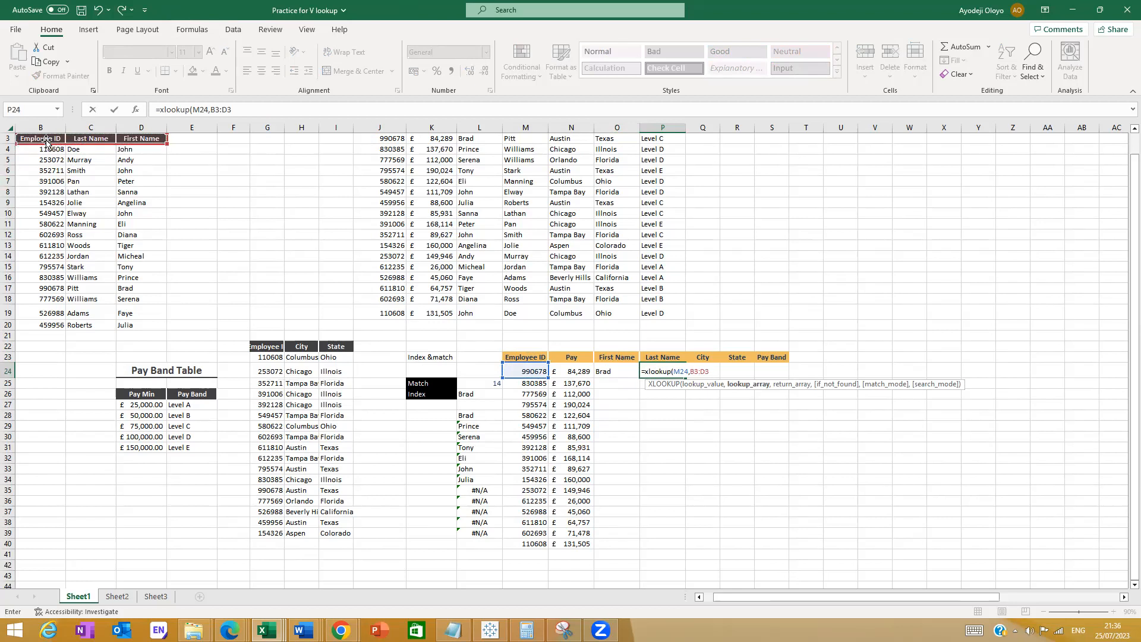
key("Return")
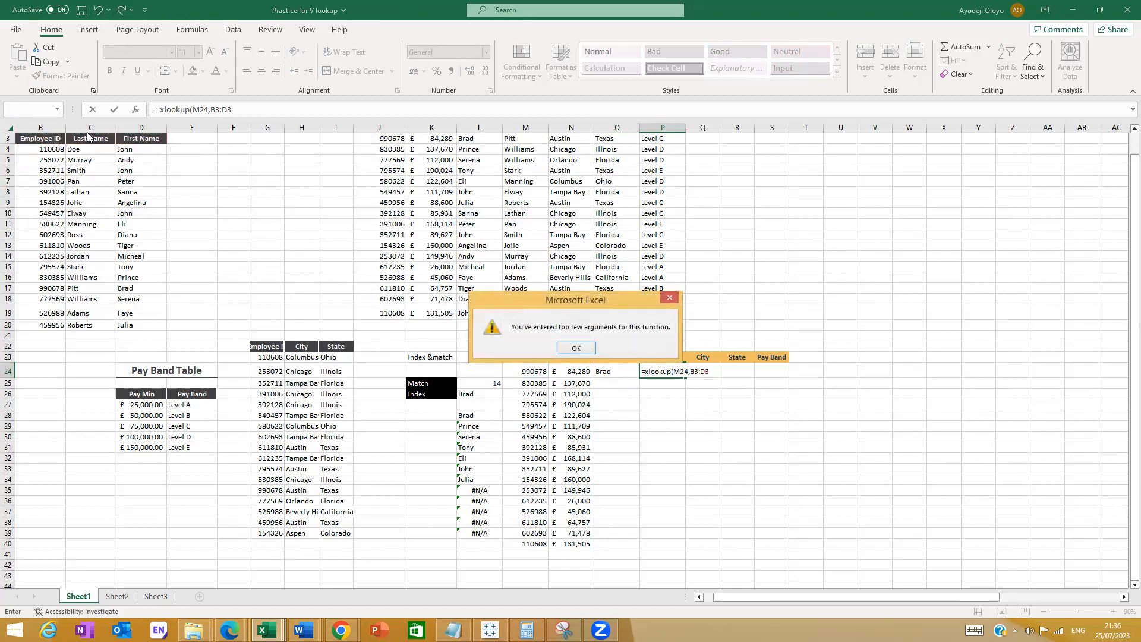
key("Return")
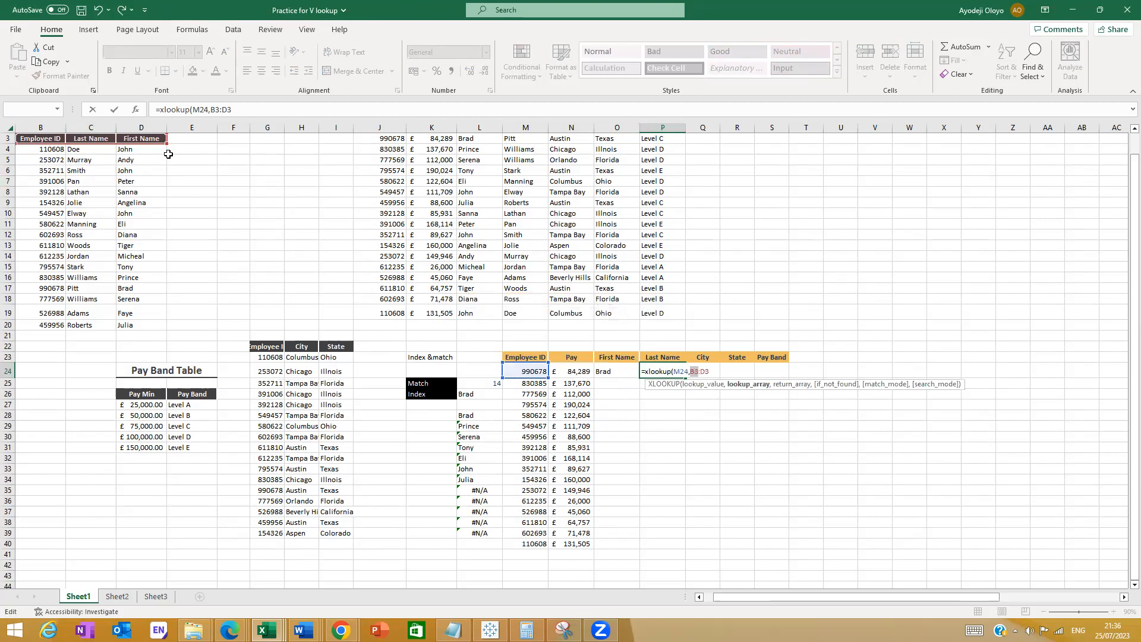
left_click(37, 141)
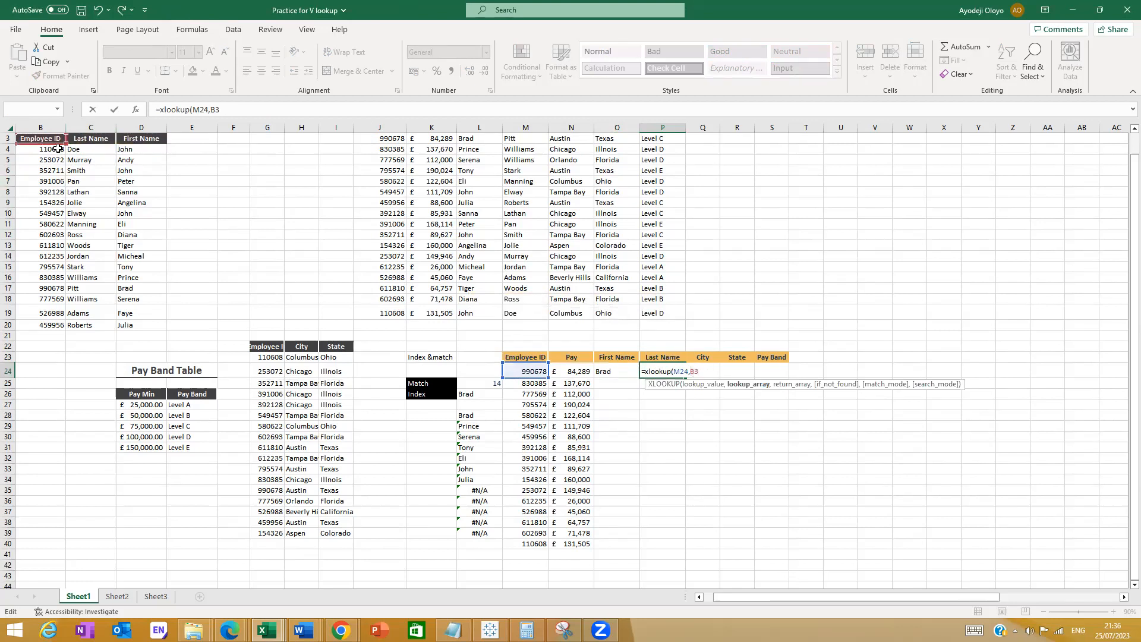
left_click_drag(26, 195, 59, 332)
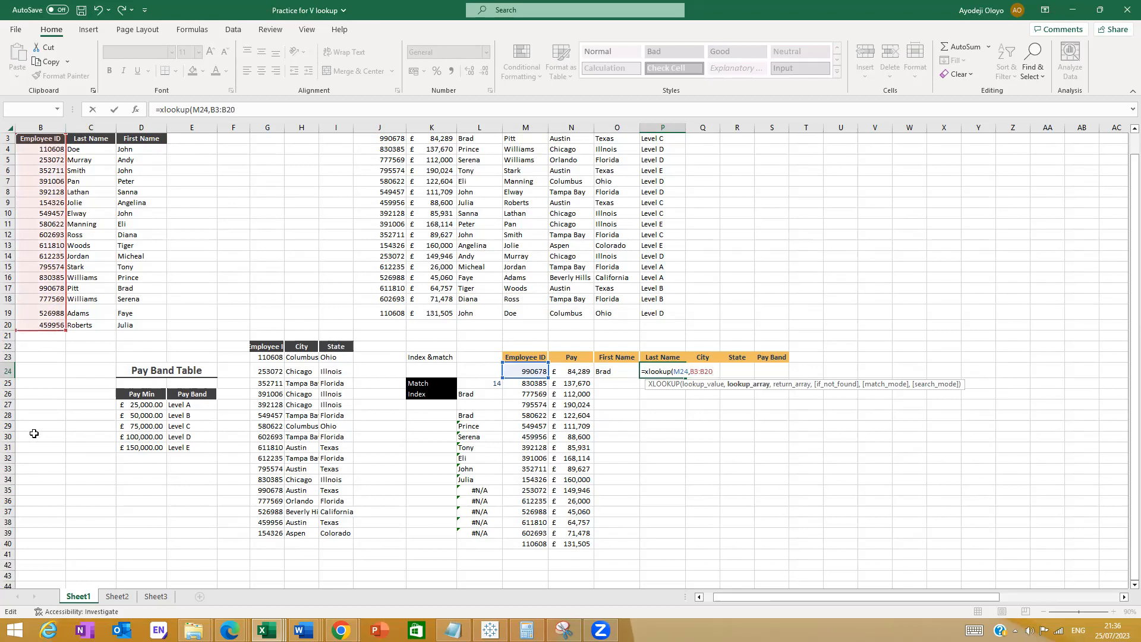
type(",")
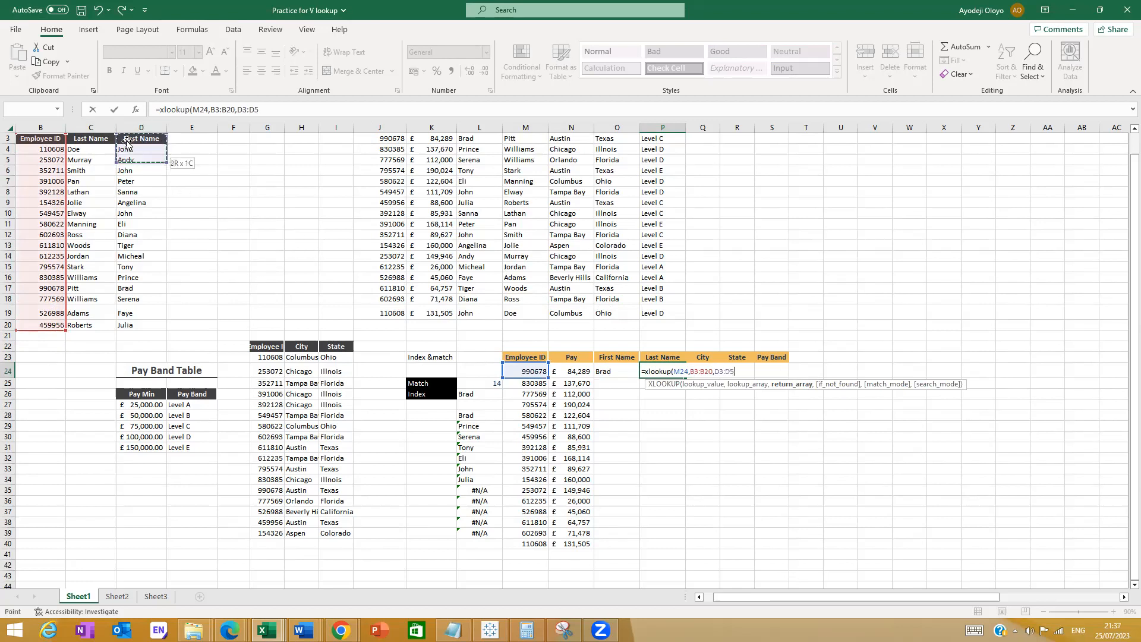
left_click_drag(90, 139, 89, 325)
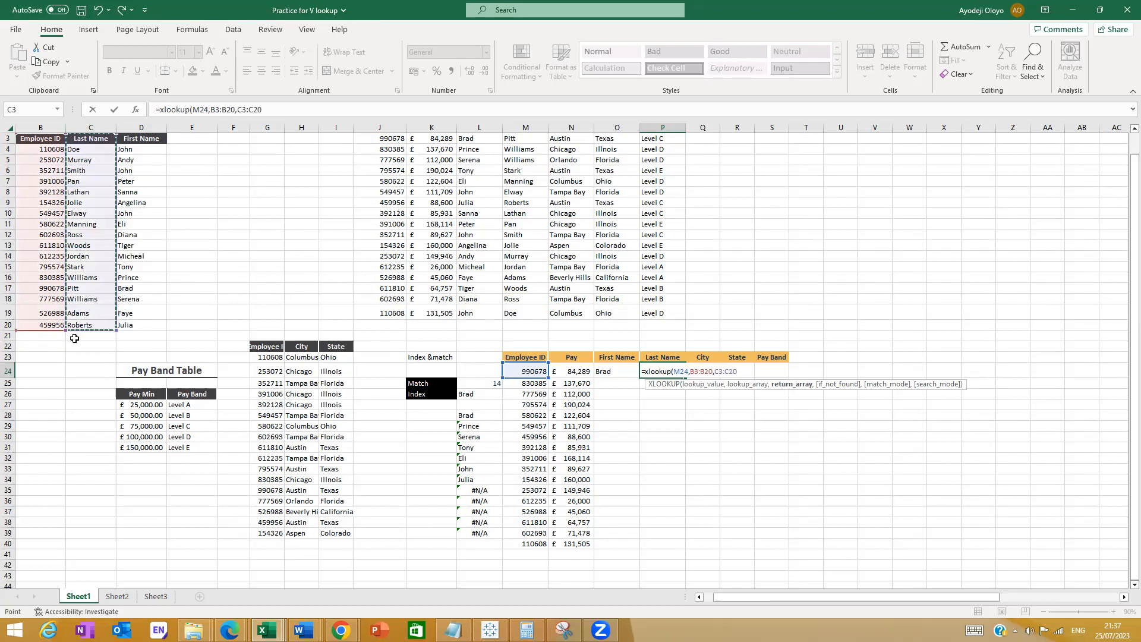
type(")")
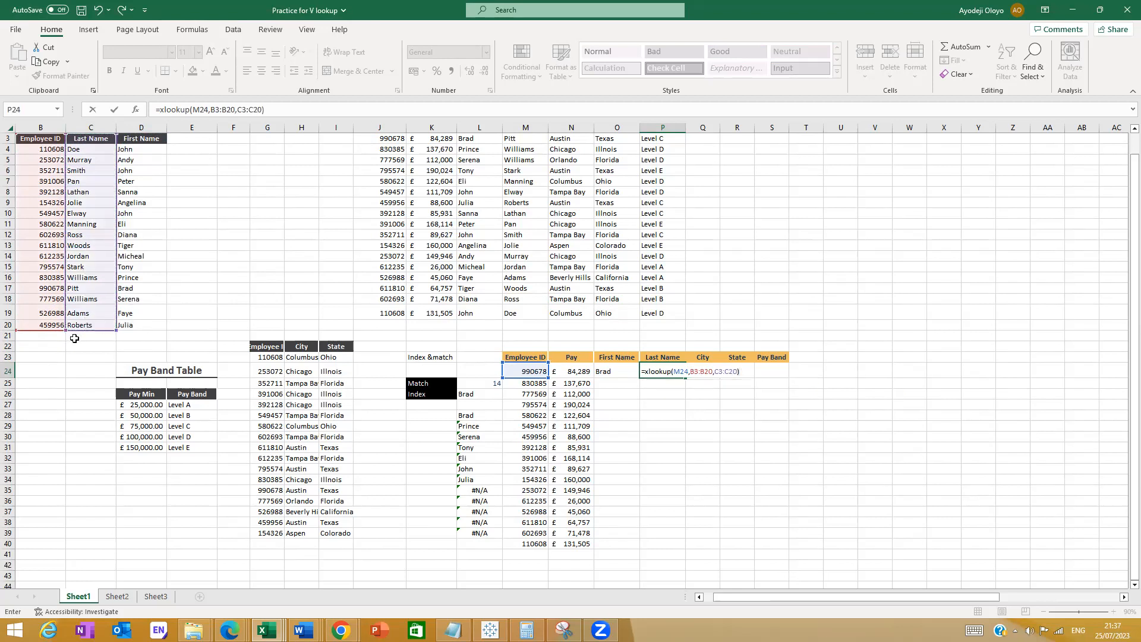
key("Return")
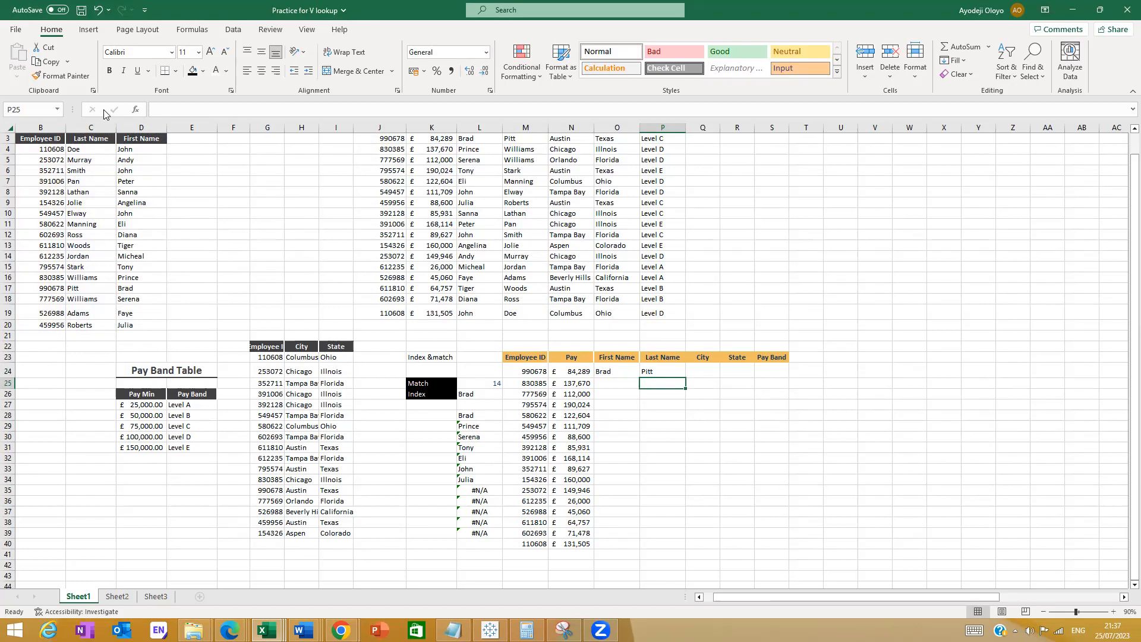
left_click(17, 32)
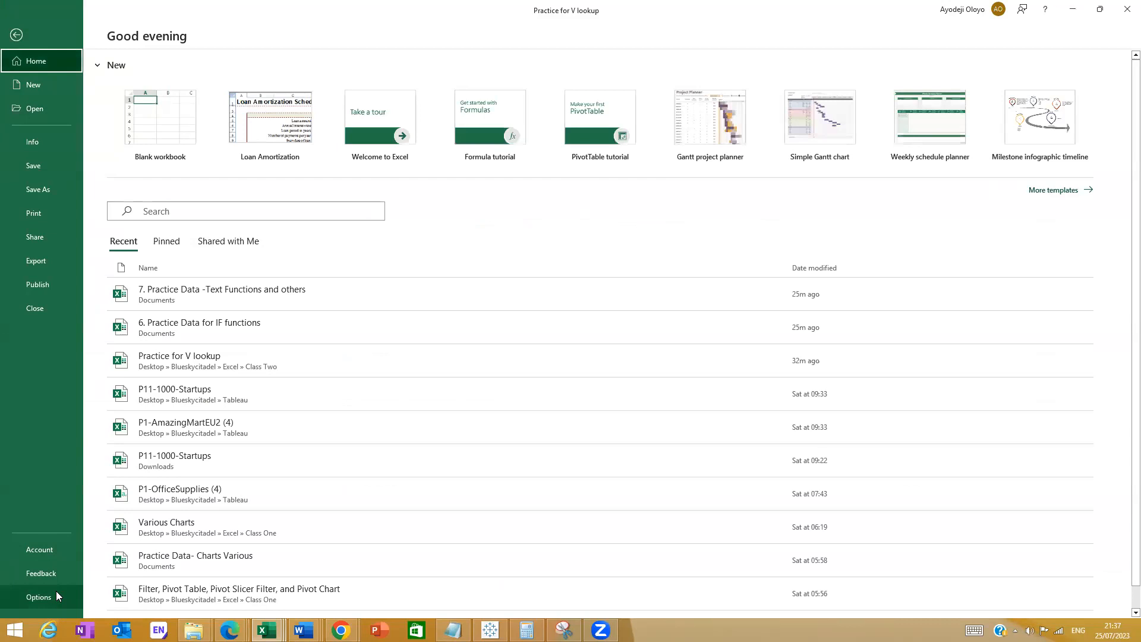
left_click(16, 35)
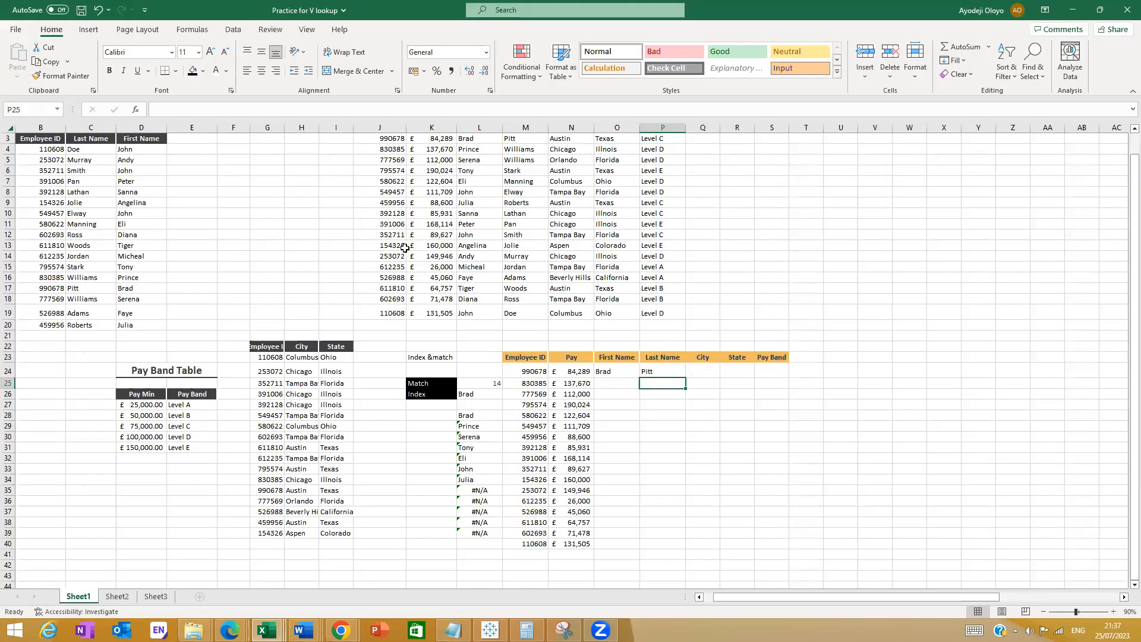
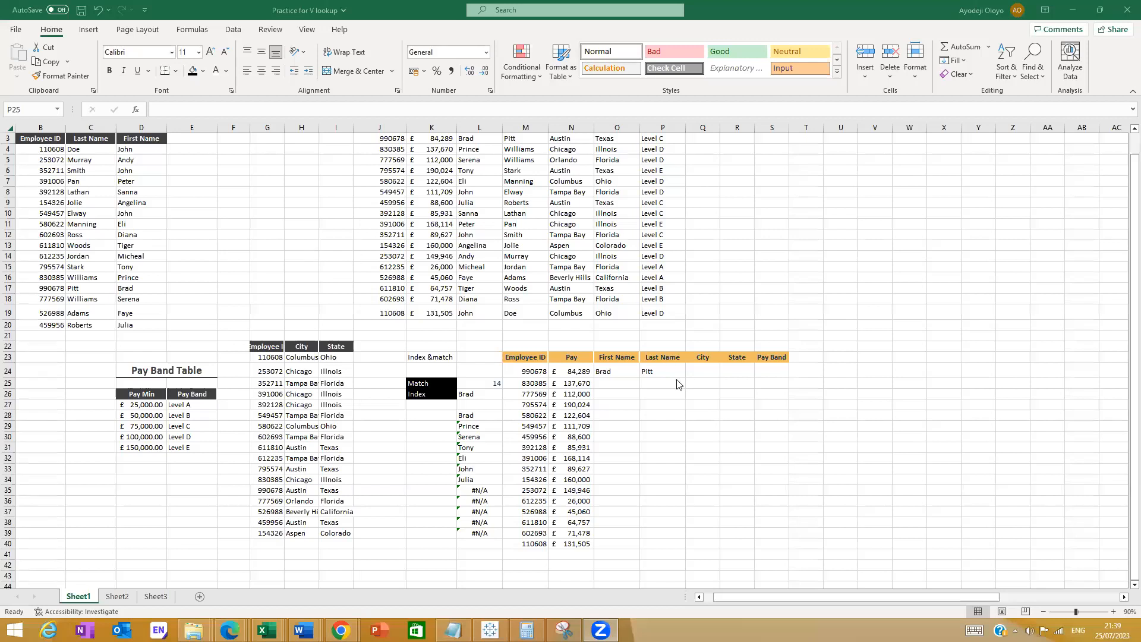
Lock the columns of the lookup value and lookup array in O24's XLOOKUP formula as $M24 and $B3:$B20
left_click(627, 371)
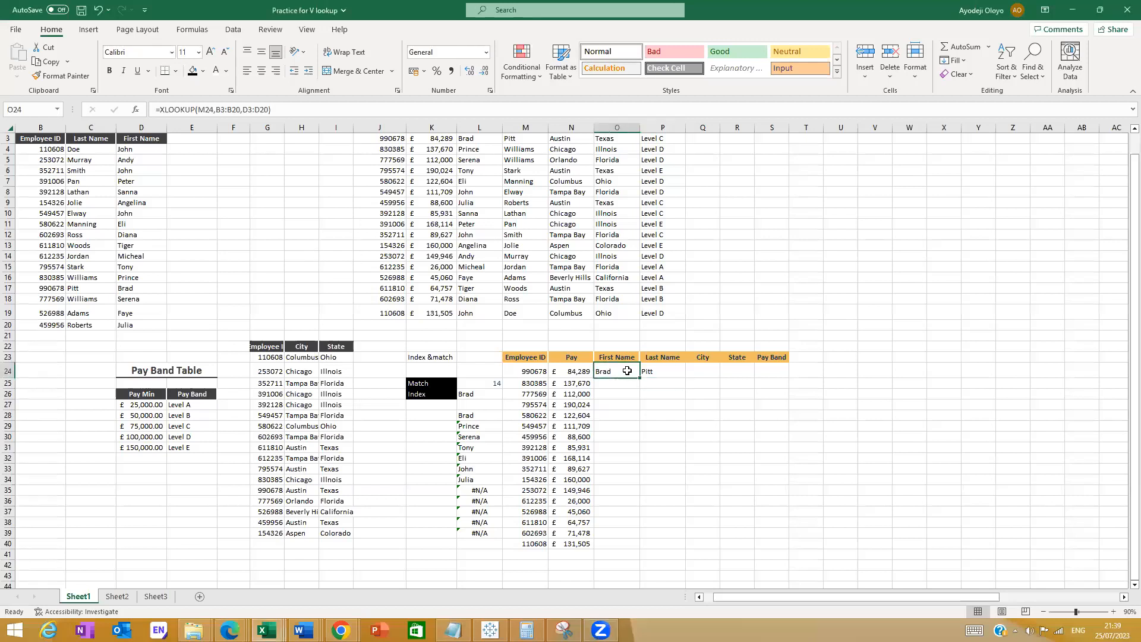
left_click(199, 111)
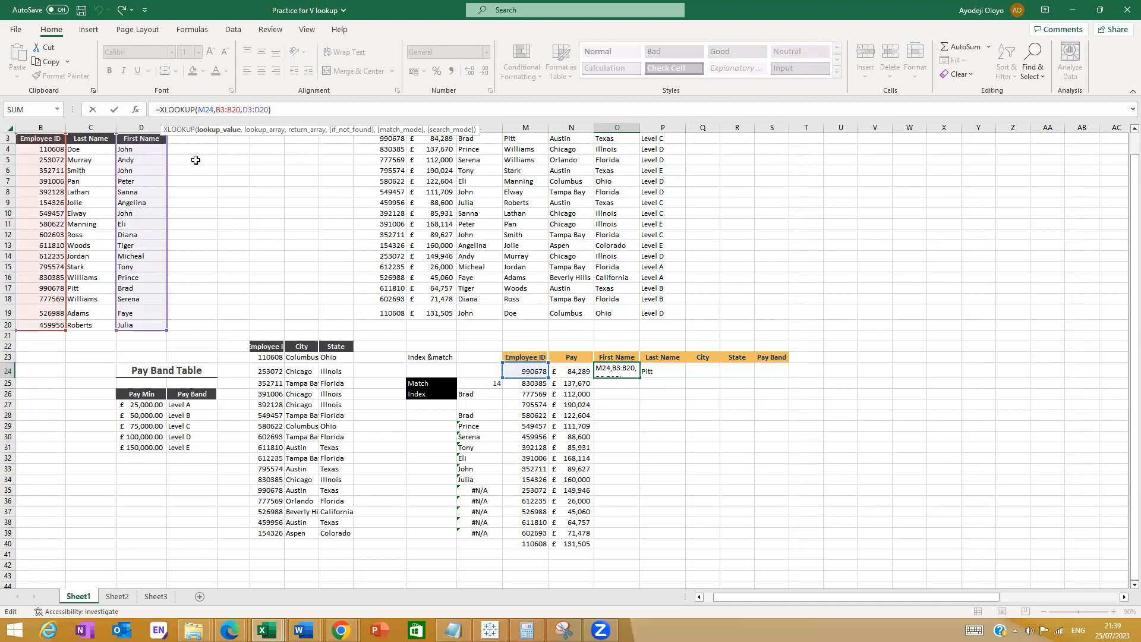
type("$")
key("Right")
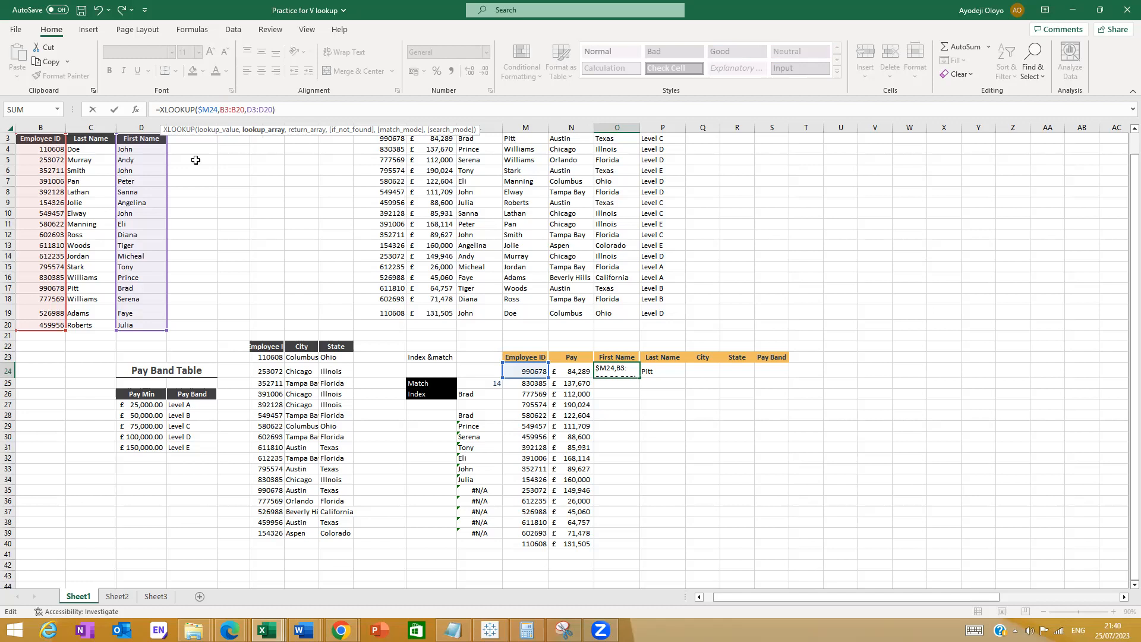
type("$")
key("Right")
key("Right")
key("Right")
type("$")
key("Right")
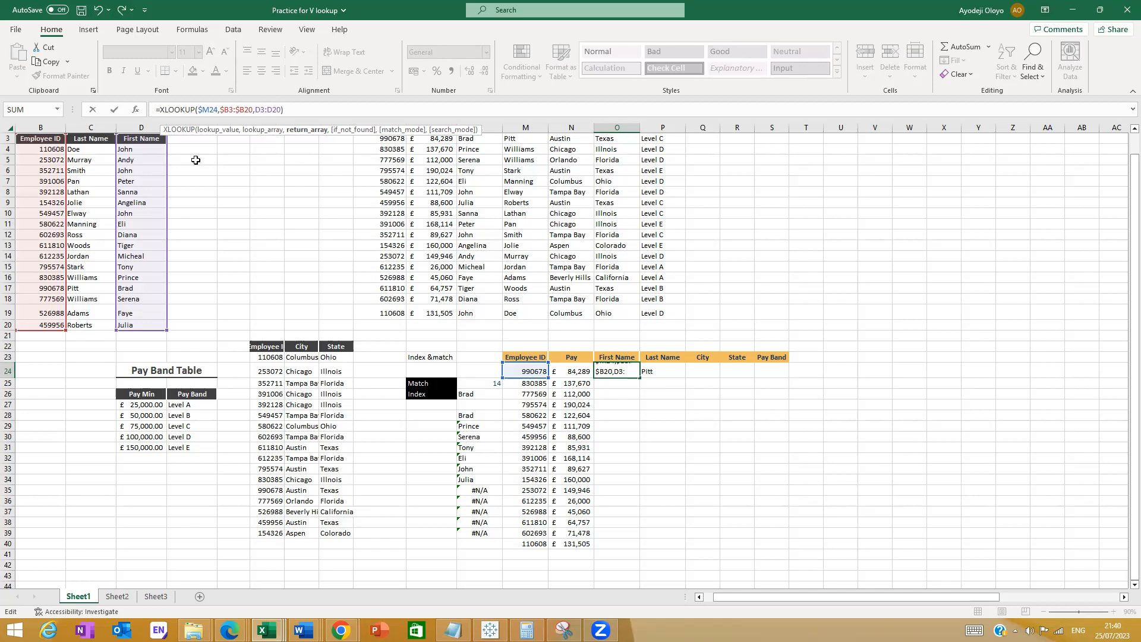
Lock the rows of the return array in O24's XLOOKUP formula as D$3:D$20
left_click(264, 109)
key("End")
type("$")
key("BackSpace")
type("$")
key("Left")
key("Left")
key("Left")
type("$")
key("Left")
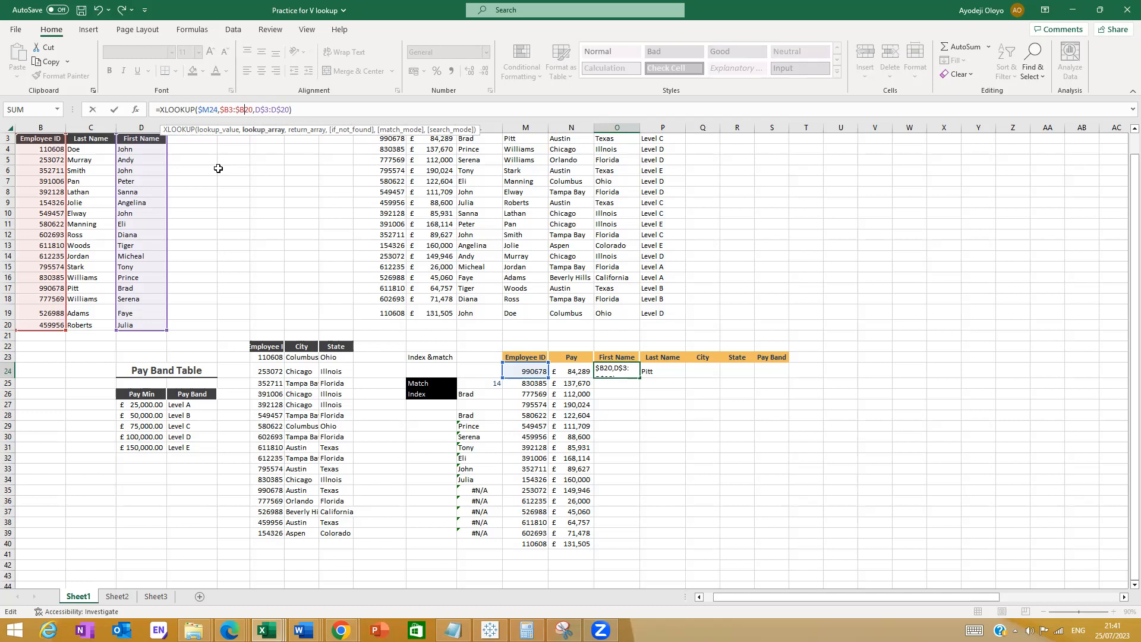
Lock the lookup array in O24 fully as $B$3:$B$20 and fill the formula down the First Name column to O40
type("$")
key("Left")
key("Left")
type("$")
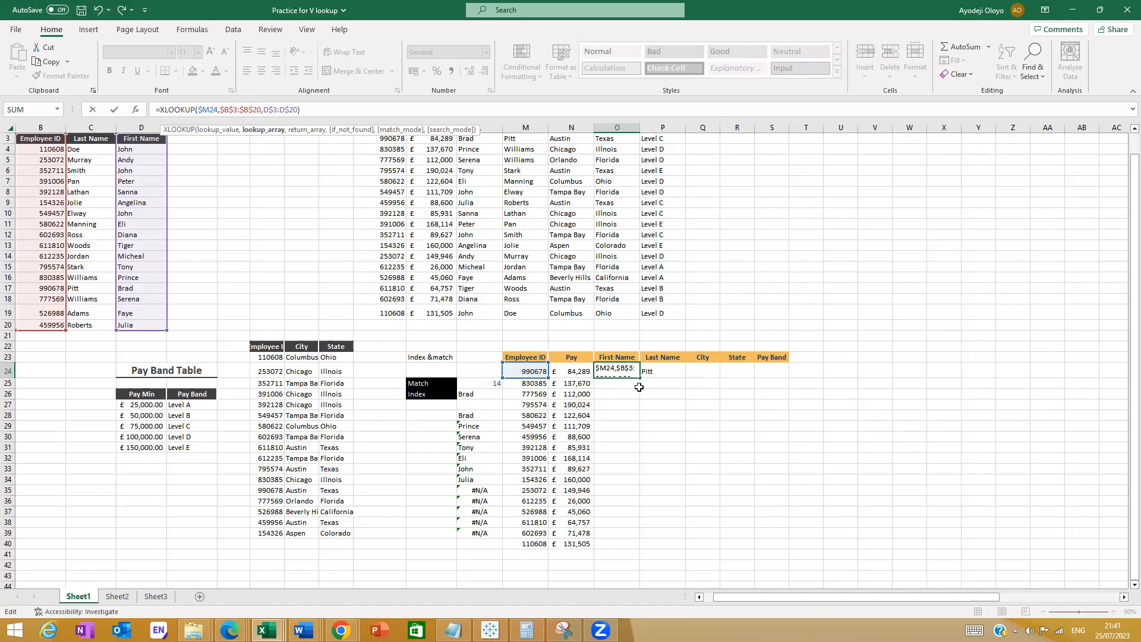
key("ctrl+Return")
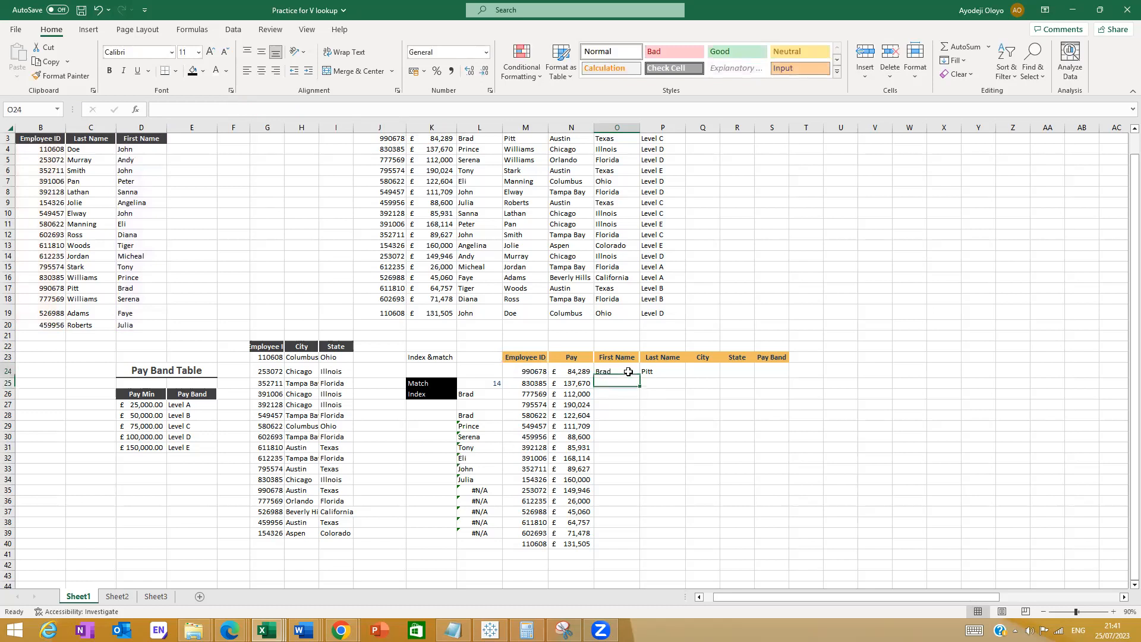
left_click_drag(639, 379, 635, 548)
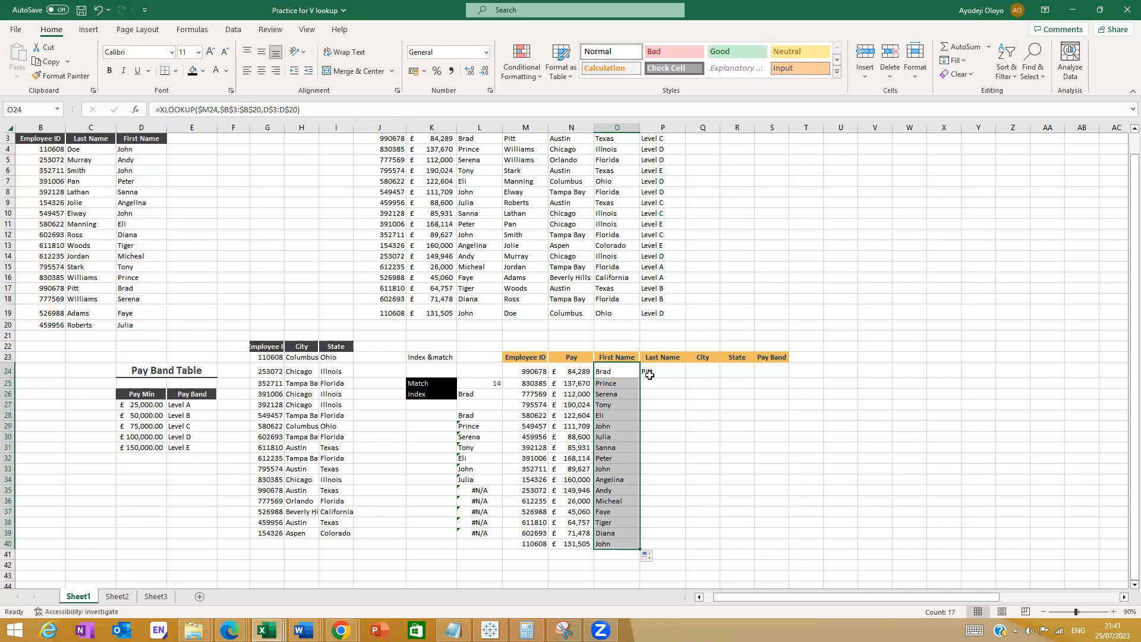
Try extending the First Name formulas across the Last Name column, and undo that fill
mouse_move(639, 550)
left_mouse_down()
mouse_move(678, 549)
mouse_move(654, 550)
left_mouse_up()
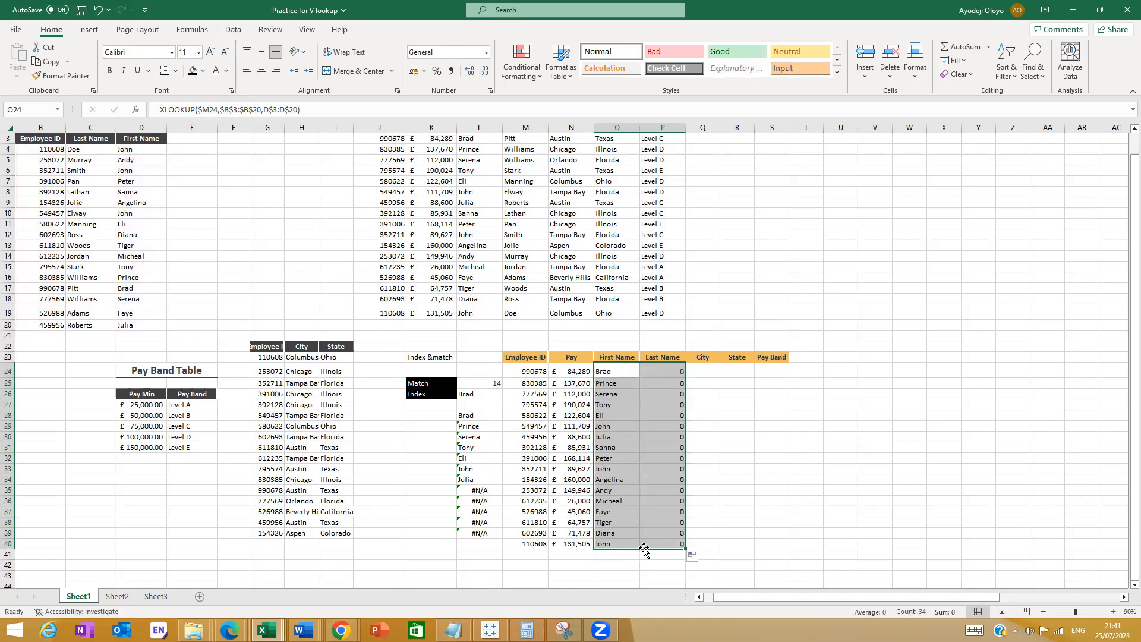
key("ctrl+z")
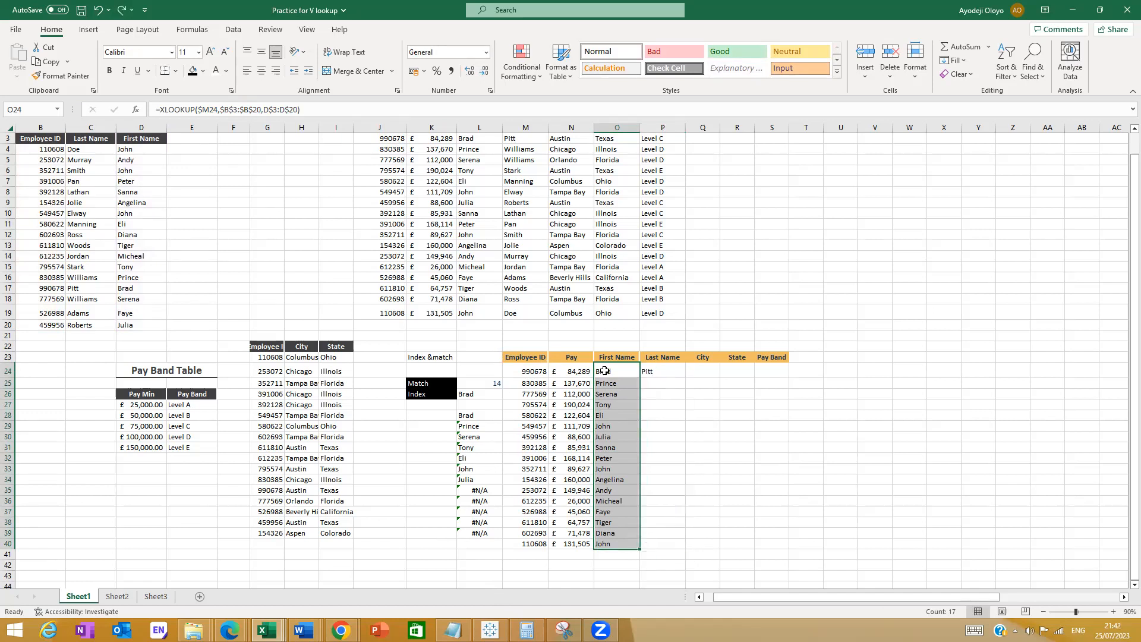
left_click(611, 370)
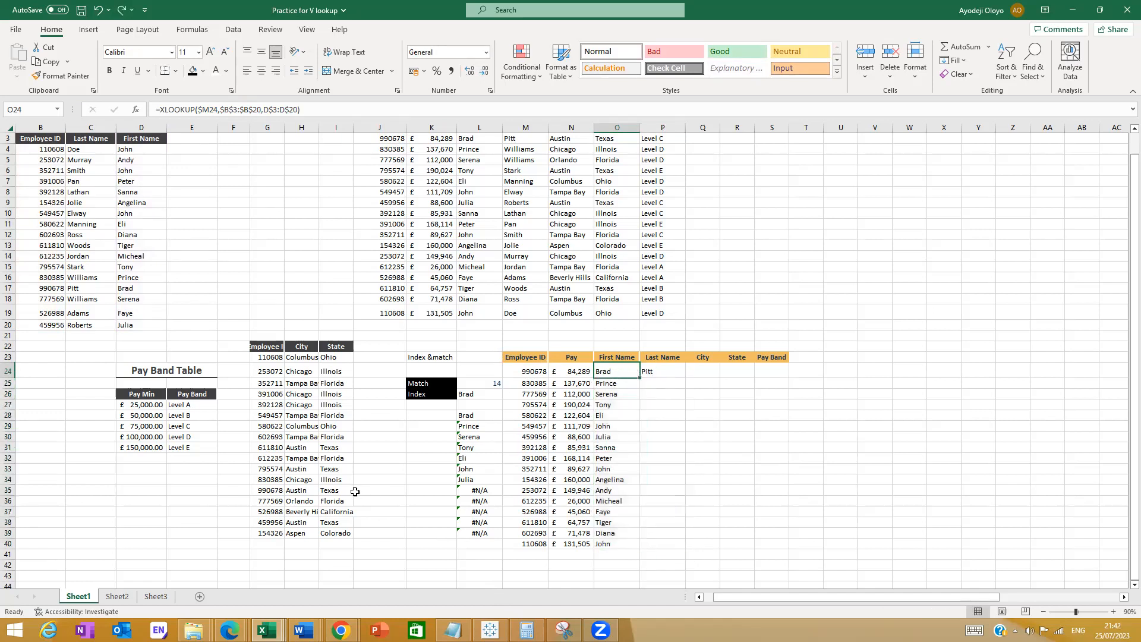
Clear the Last Name formula in P24 and fill the XLOOKUP formula from O24 across into it
left_click(676, 370)
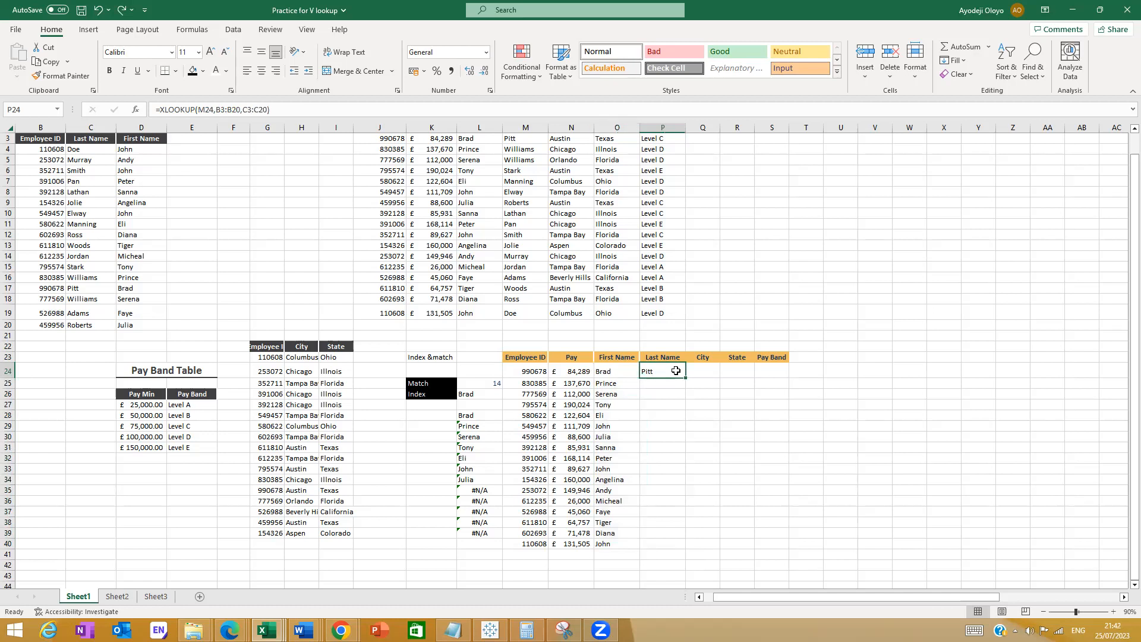
key("Delete")
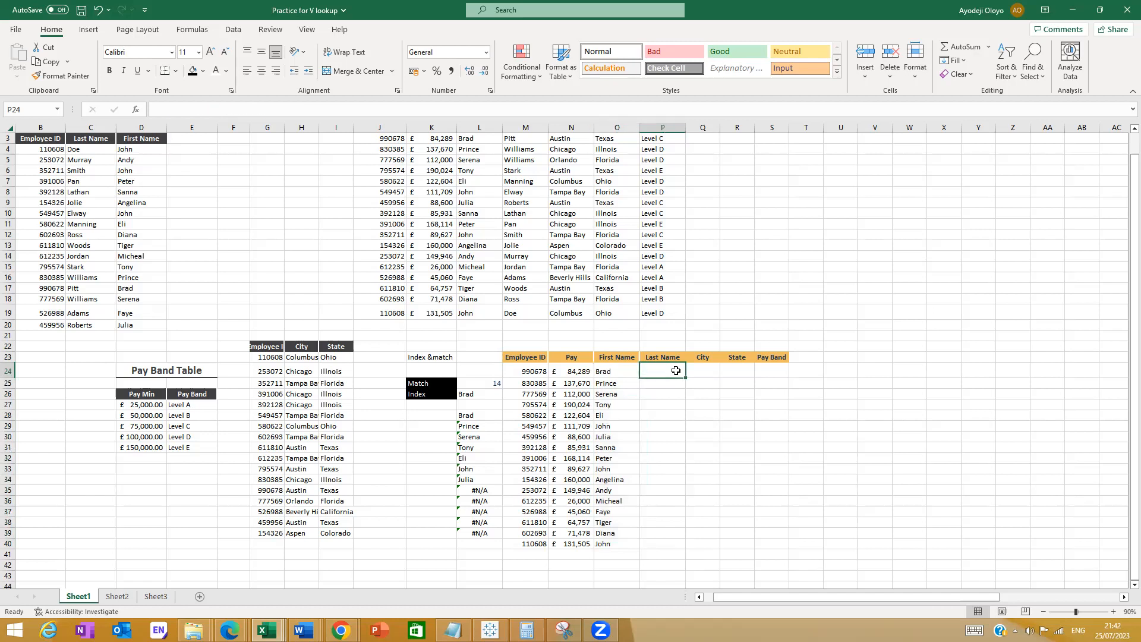
left_click(624, 371)
left_click_drag(638, 377, 667, 372)
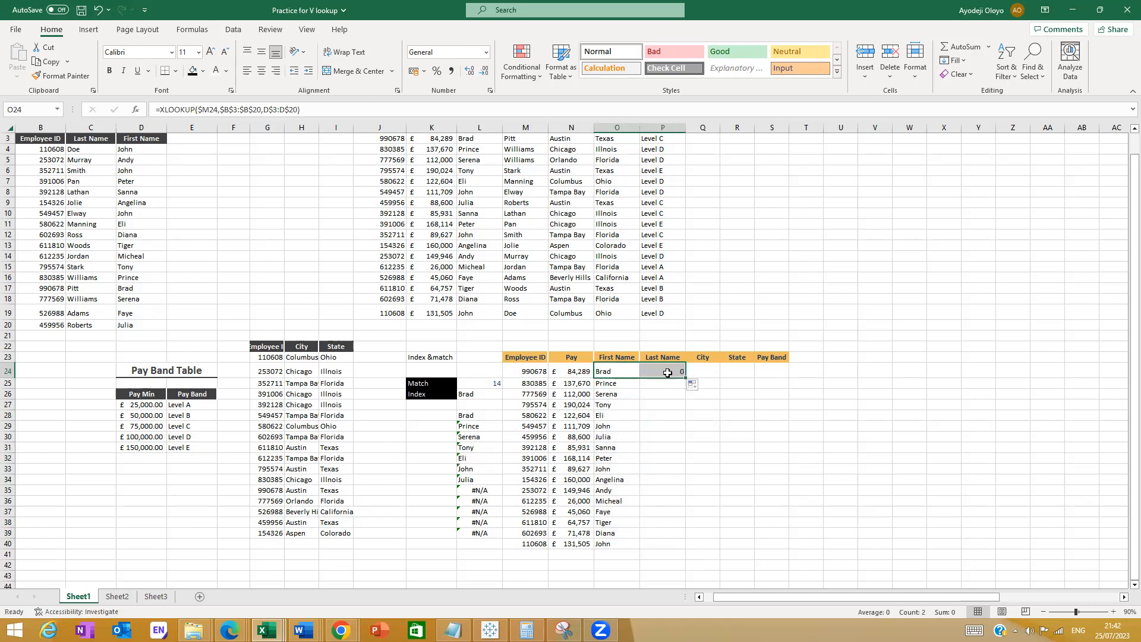
left_click(667, 372)
left_click(237, 109)
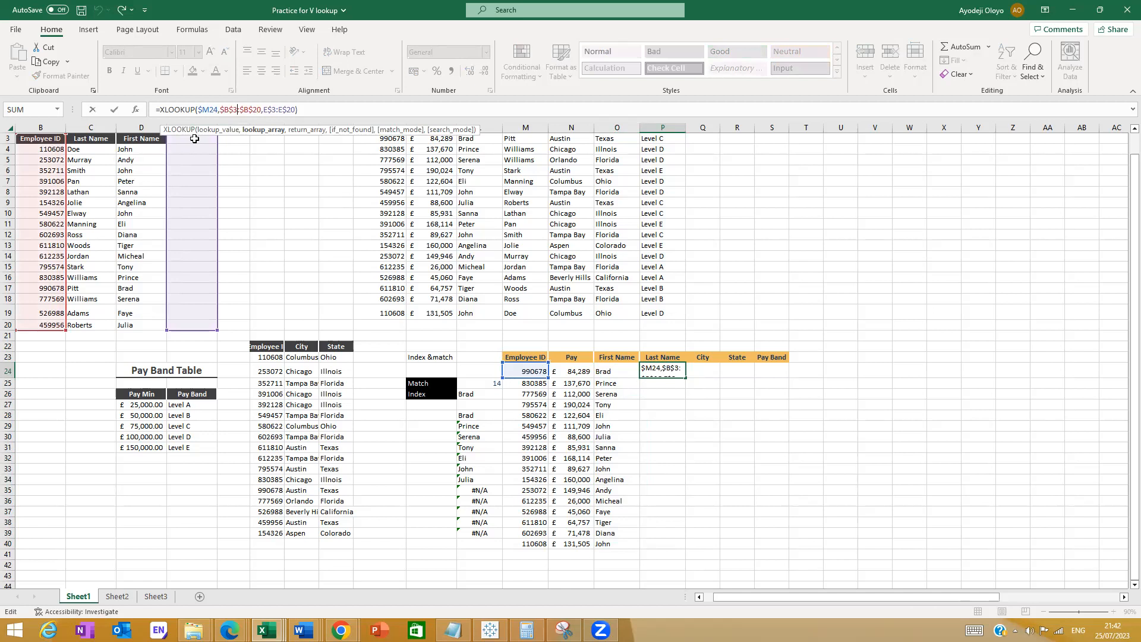
left_click_drag(178, 148, 149, 154)
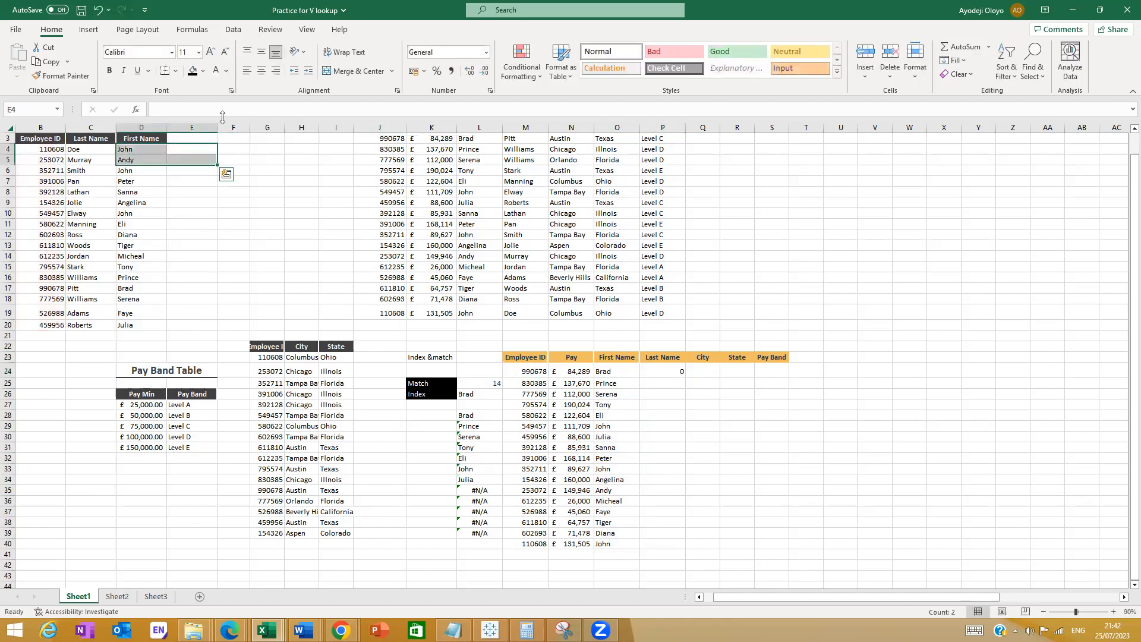
Change the return array in P24's XLOOKUP to C$3:C$20 and fill the formula down the Last Name column to P40
left_click(653, 373)
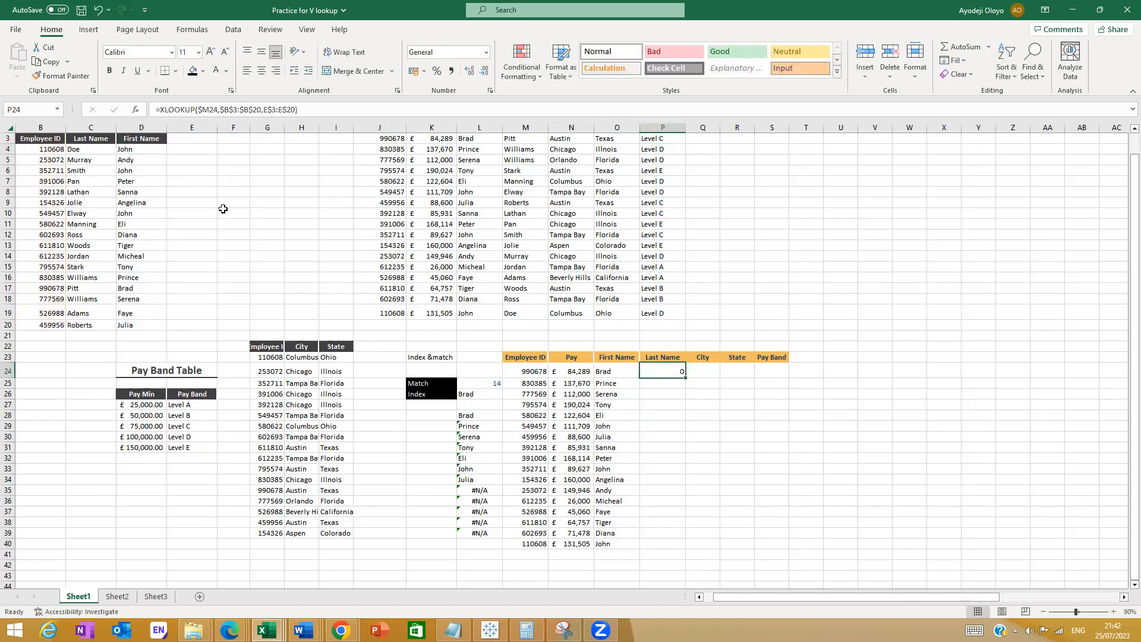
double_click(660, 368)
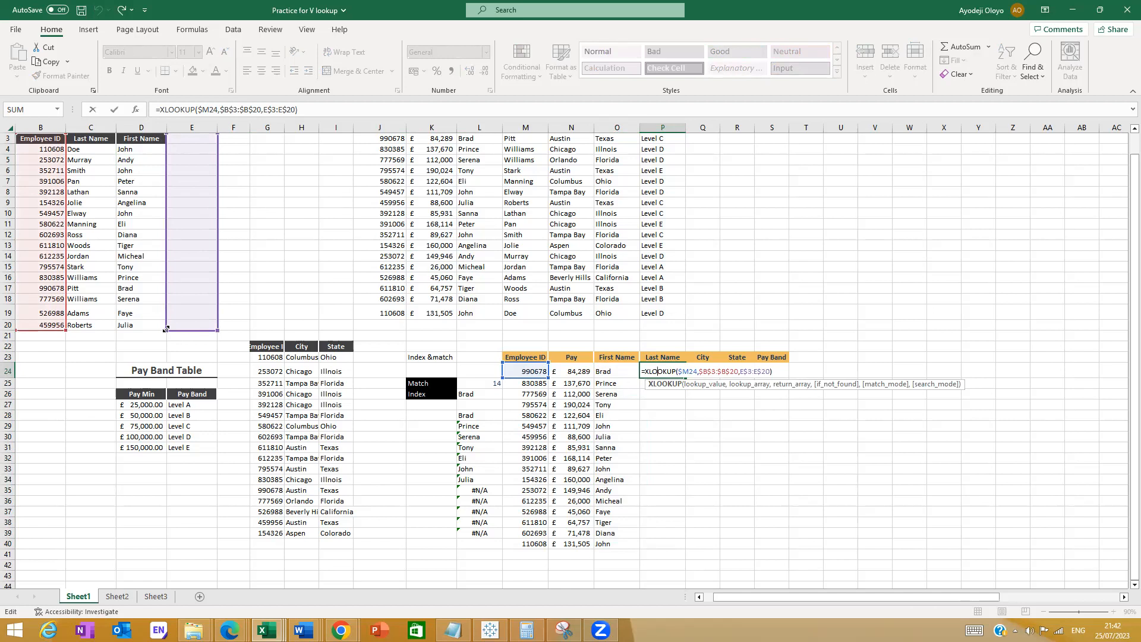
left_click_drag(165, 328, 67, 331)
left_click_drag(217, 339, 116, 331)
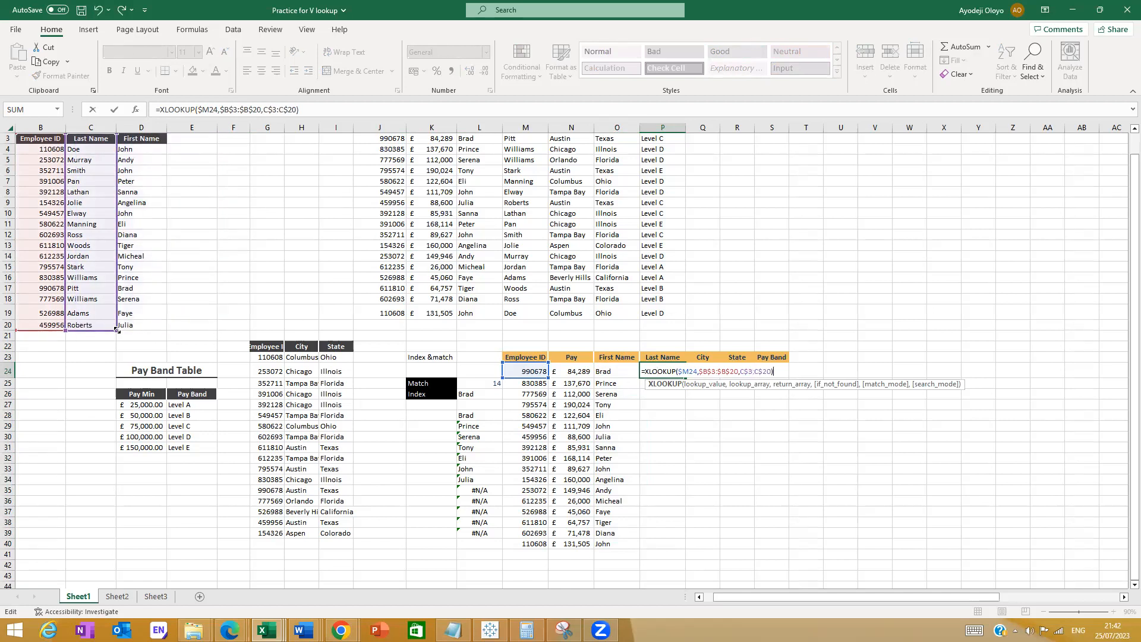
left_click(345, 109)
key("Return")
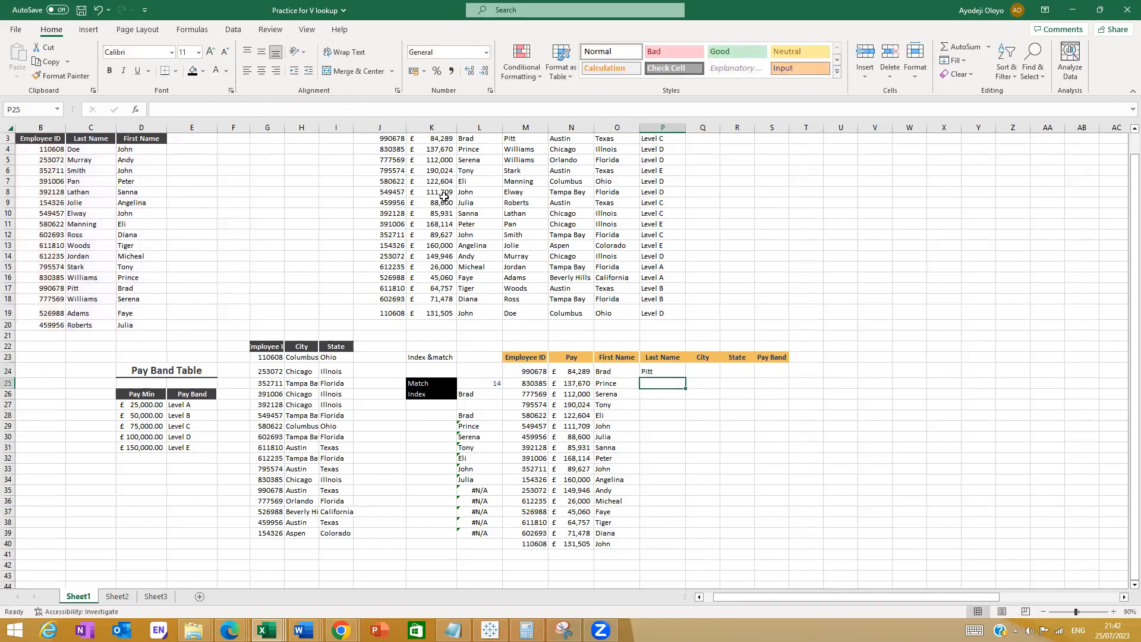
left_click(654, 371)
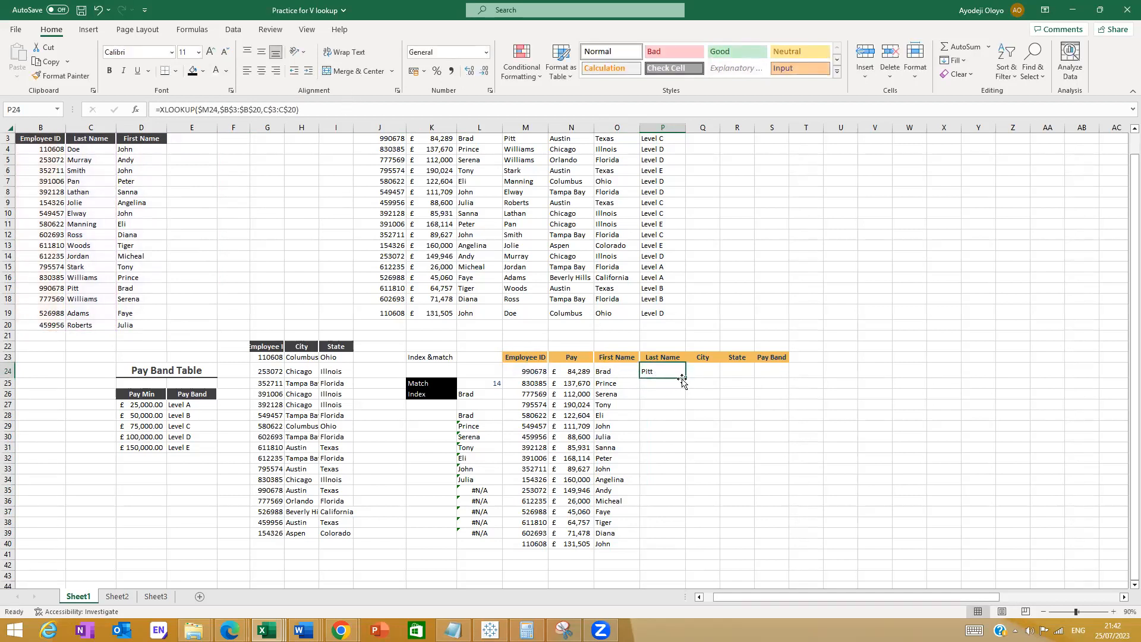
left_click_drag(683, 380, 665, 549)
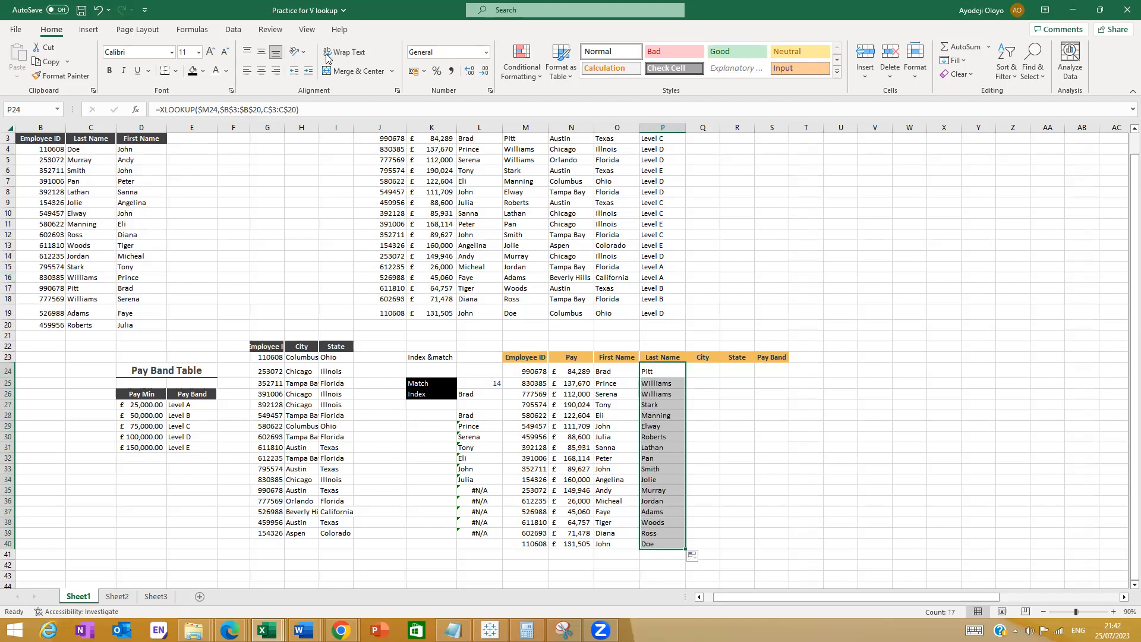
Fill the XLOOKUP formula from P24 across into the City cell Q24
left_click(679, 374)
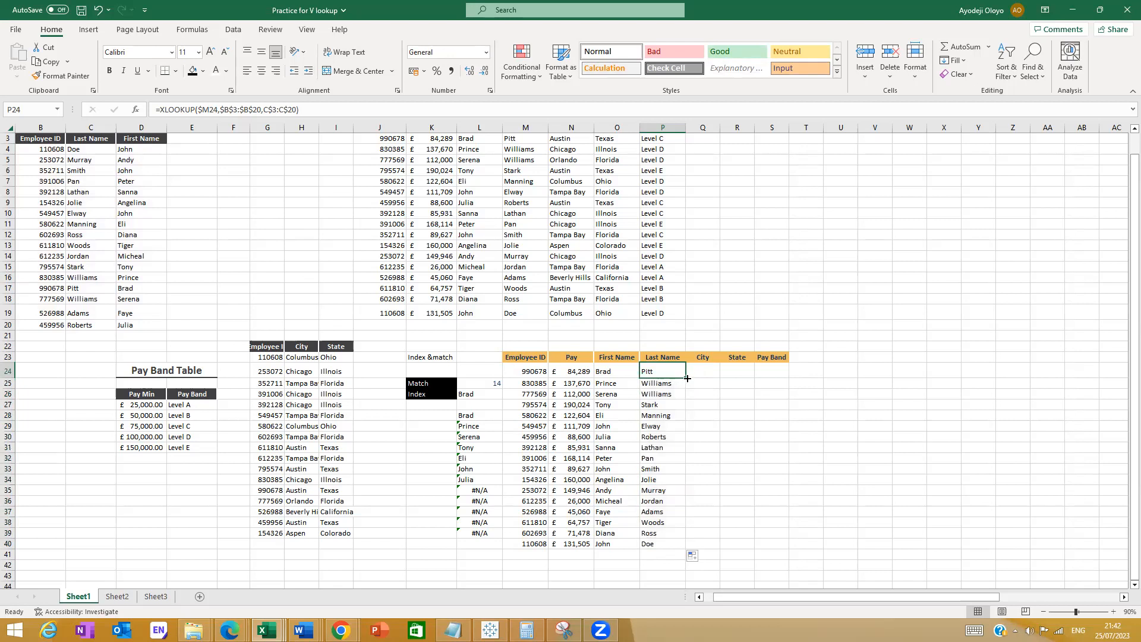
left_click_drag(685, 377, 719, 377)
left_click(703, 370)
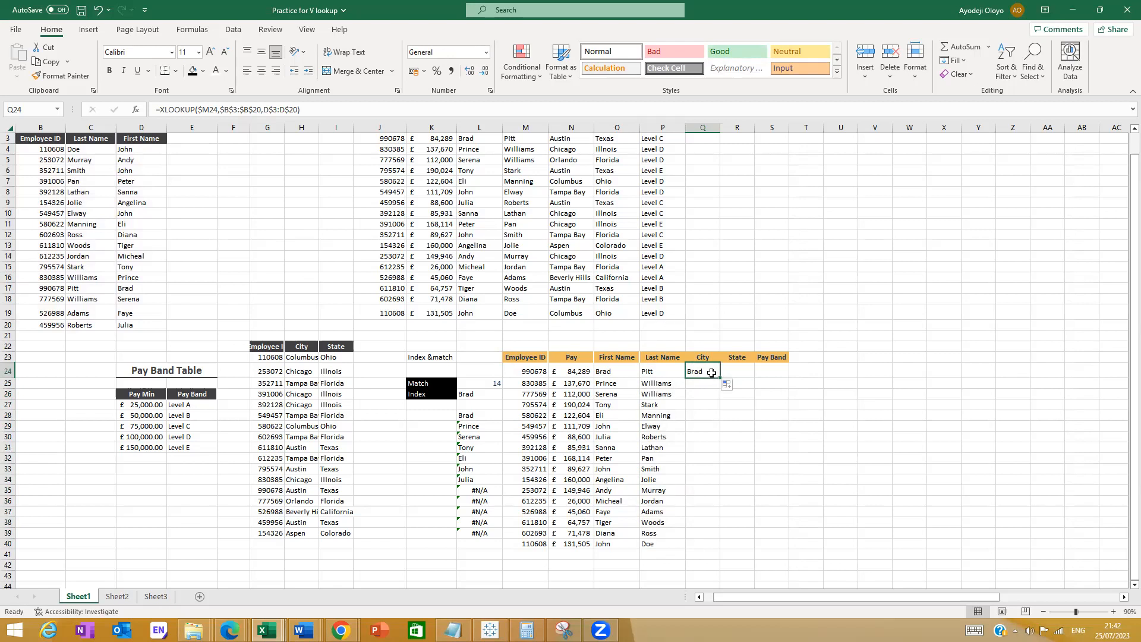
left_click(316, 110)
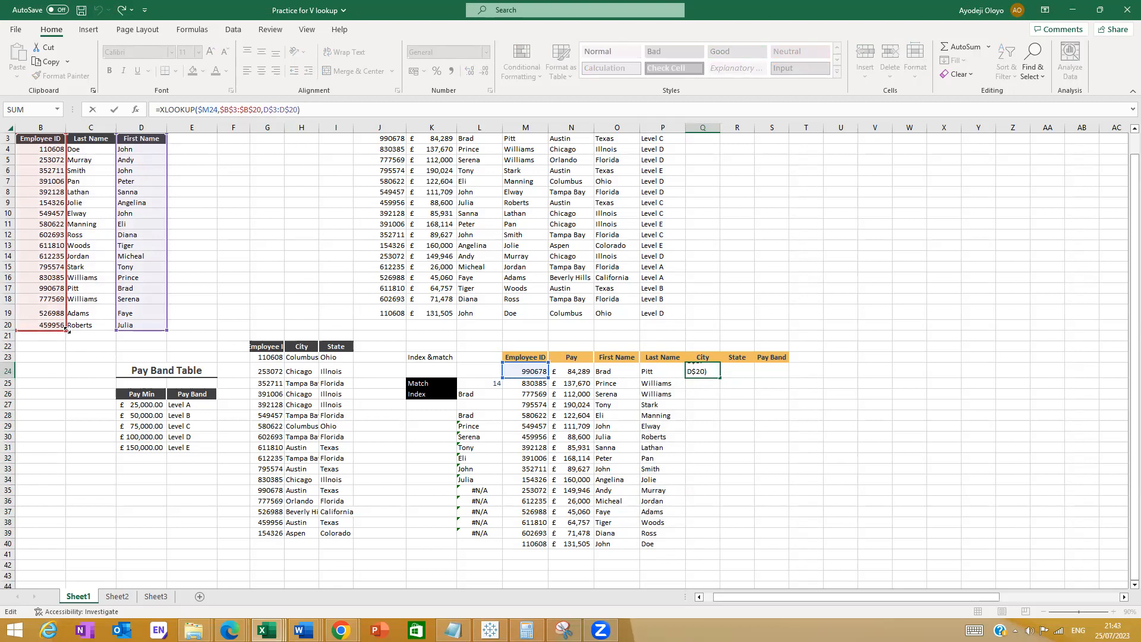
mouse_move(70, 330)
left_mouse_down()
mouse_move(91, 332)
mouse_move(70, 331)
left_mouse_up()
left_click_drag(45, 214, 62, 246)
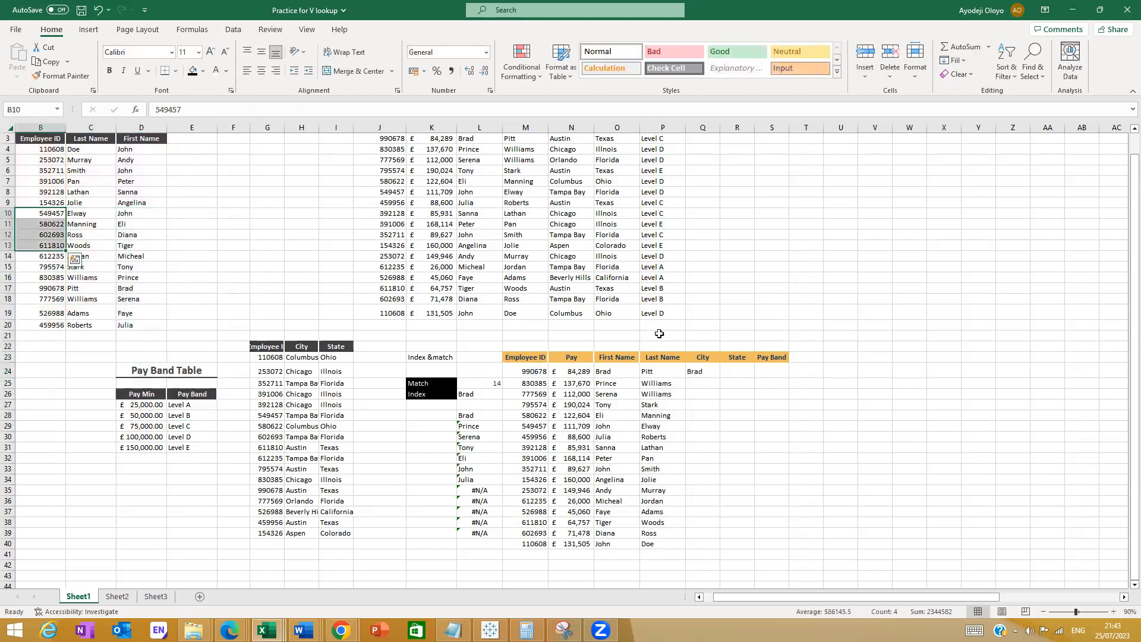
Set Q24's XLOOKUP lookup array to $G$22:$G$39 and return array to H$22:H$39, and fill it down the City column to Q40
left_click(691, 373)
left_click(314, 117)
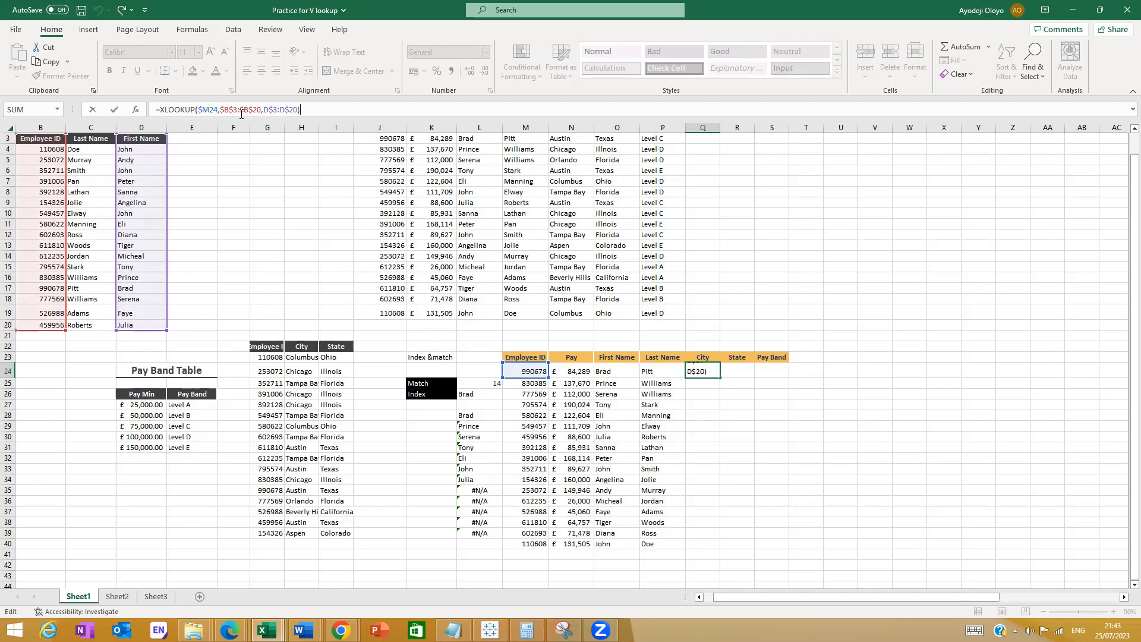
left_click(221, 111)
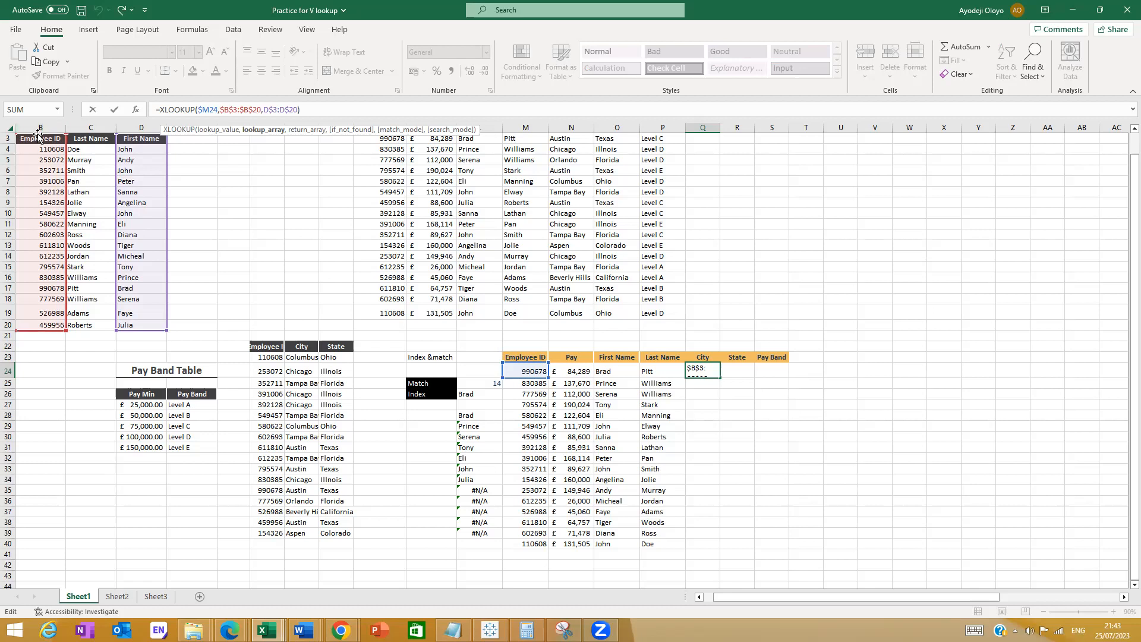
left_click_drag(42, 139, 269, 346)
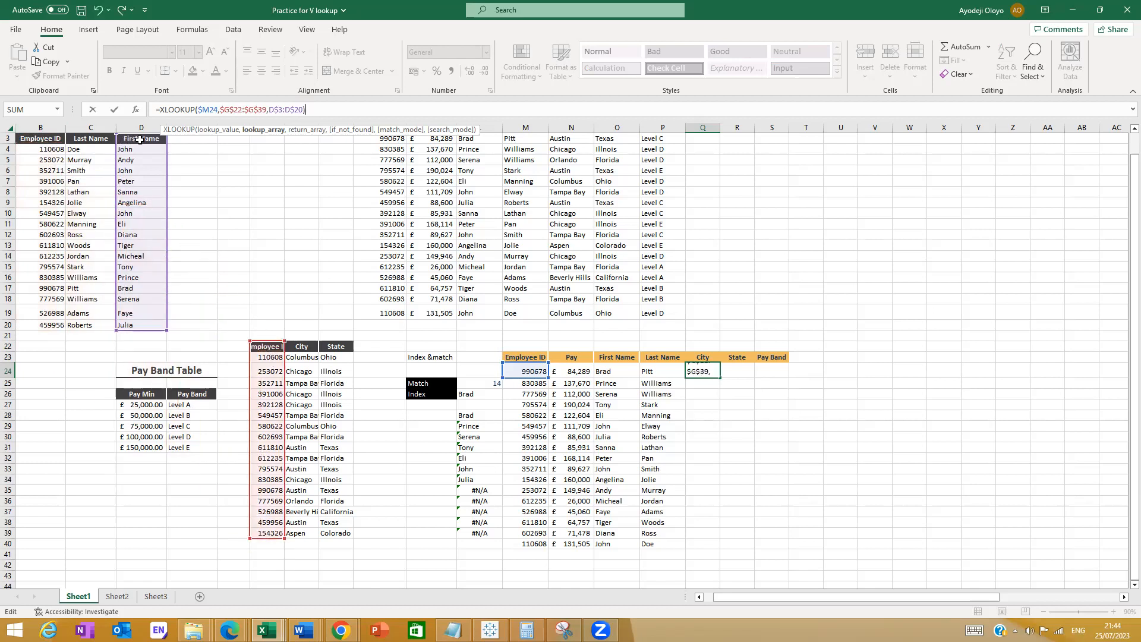
left_click_drag(141, 138, 299, 351)
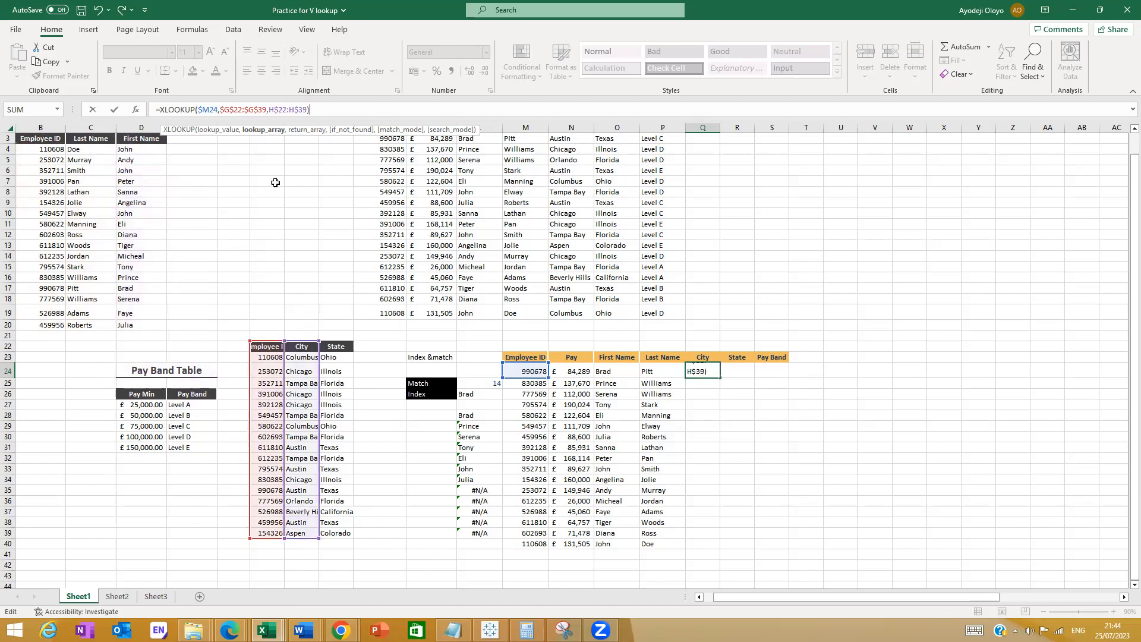
key("Return")
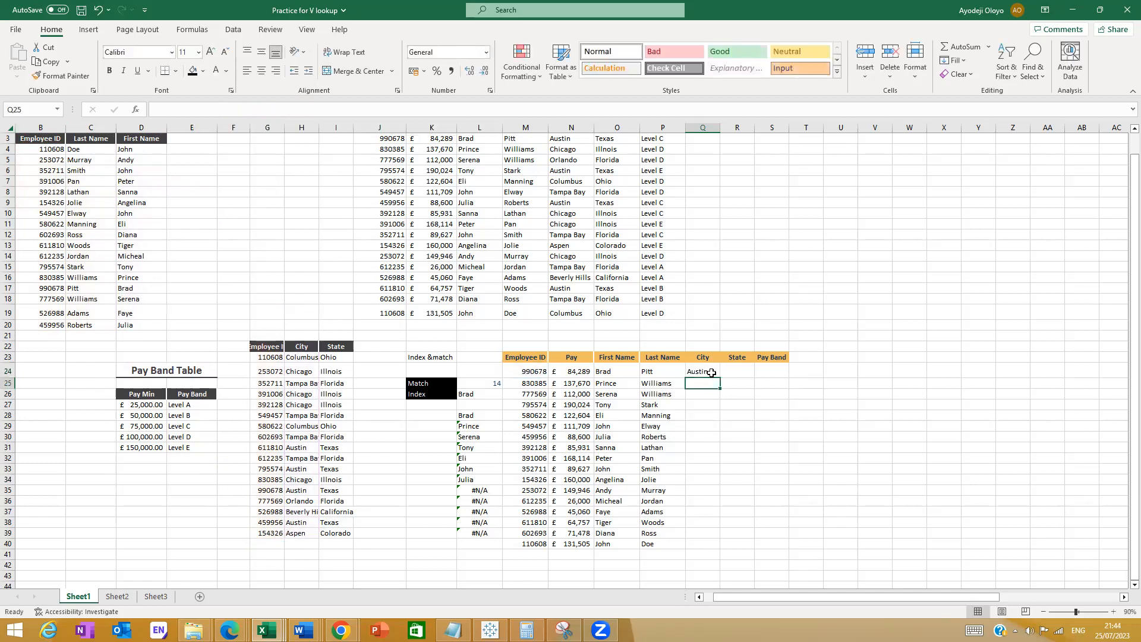
left_click(708, 372)
left_click_drag(719, 379, 721, 545)
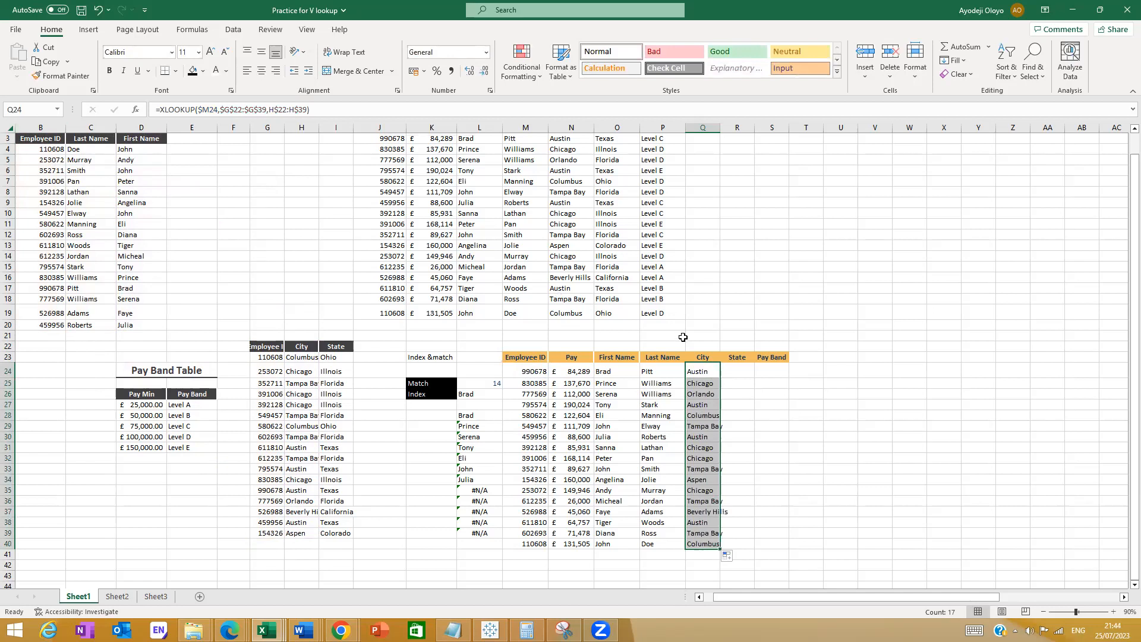
Fill the City formula from Q24 across into State cell R24, check its return array, and fill it down to R40
left_click(714, 371)
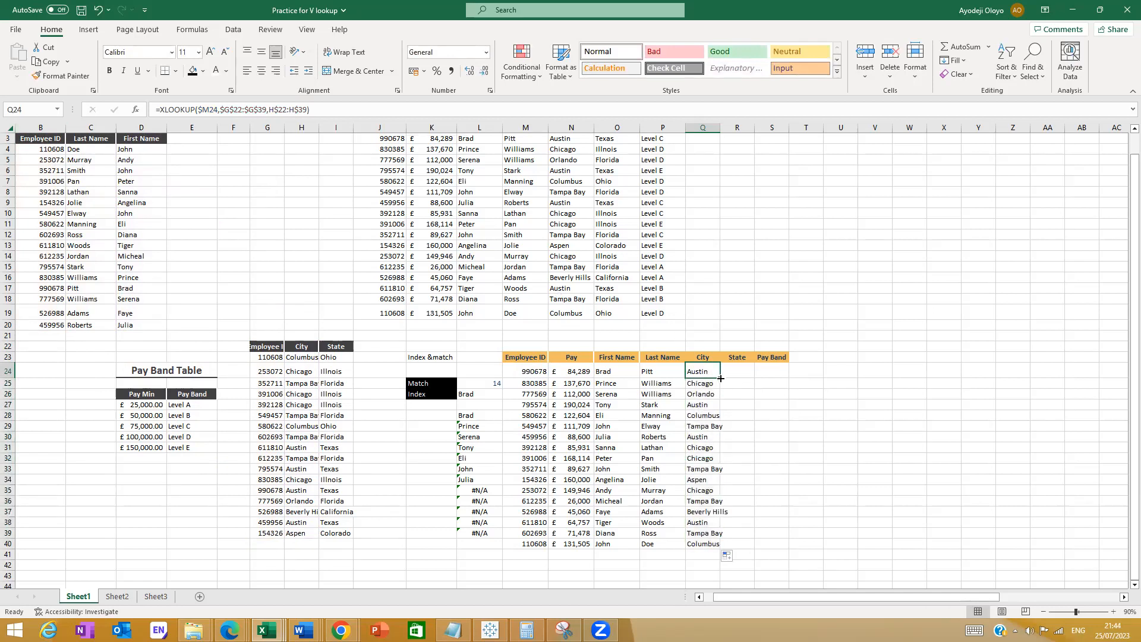
left_click_drag(718, 377, 744, 371)
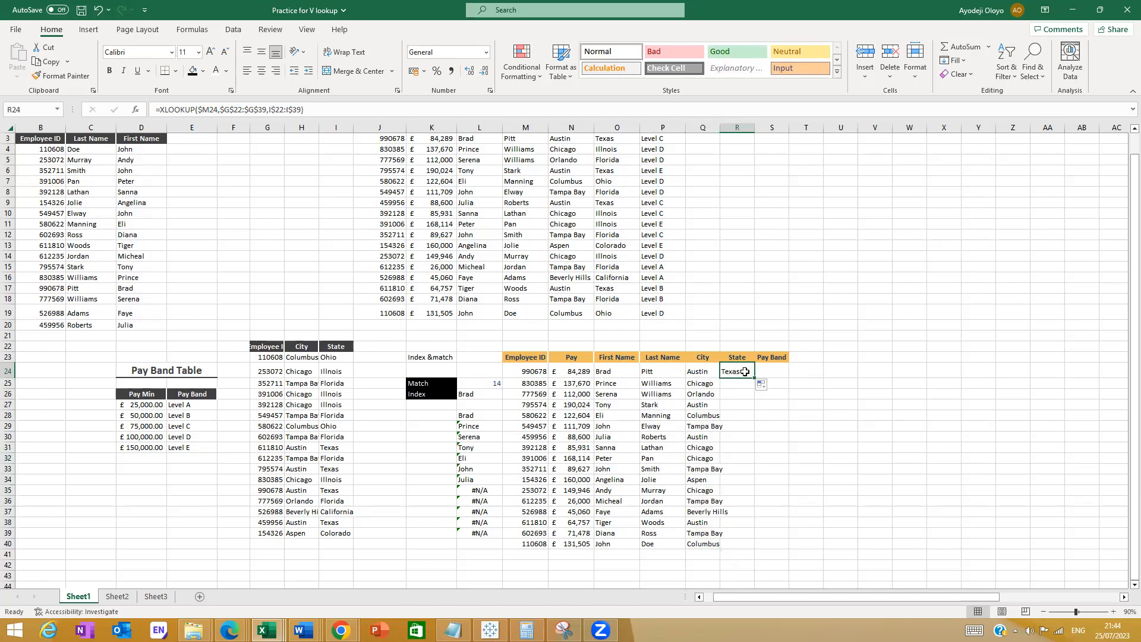
double_click(743, 371)
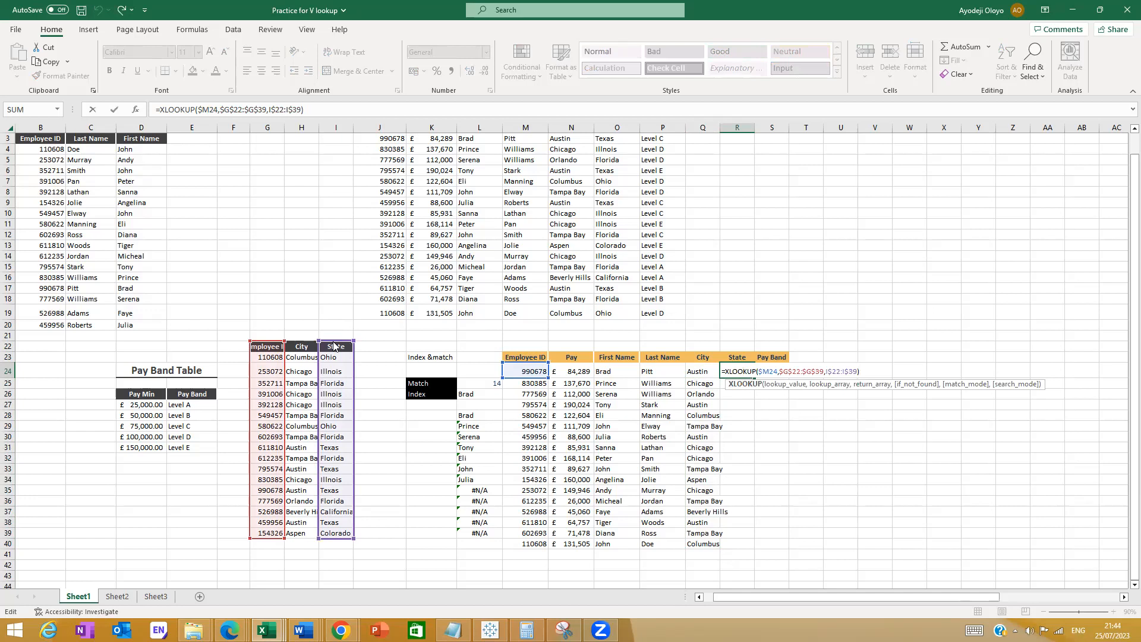
left_click(319, 266)
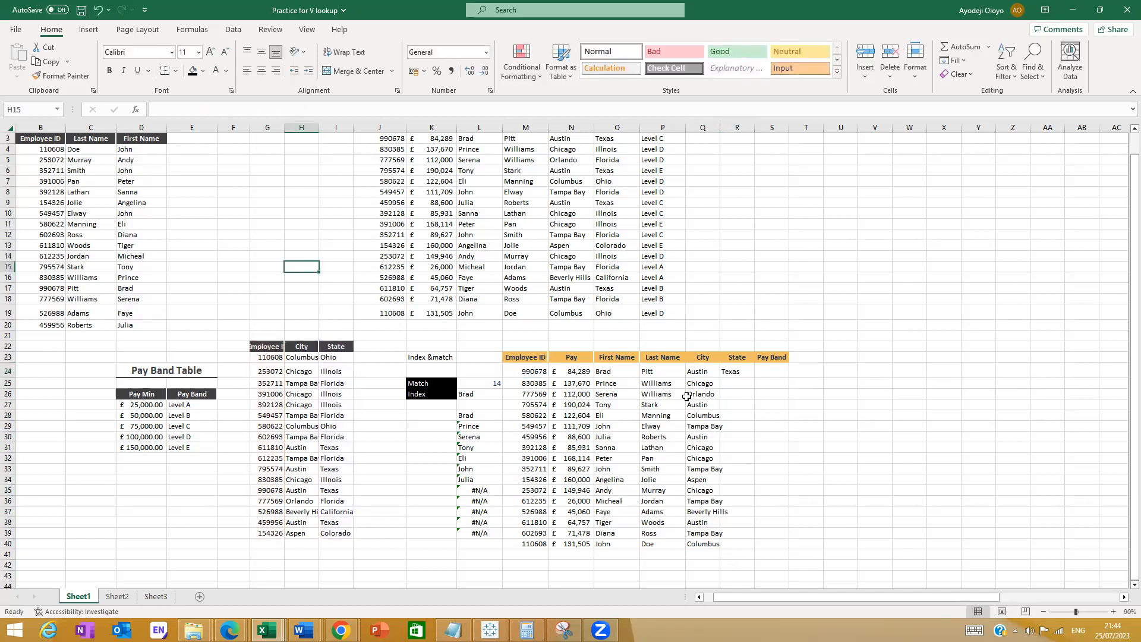
left_click(742, 372)
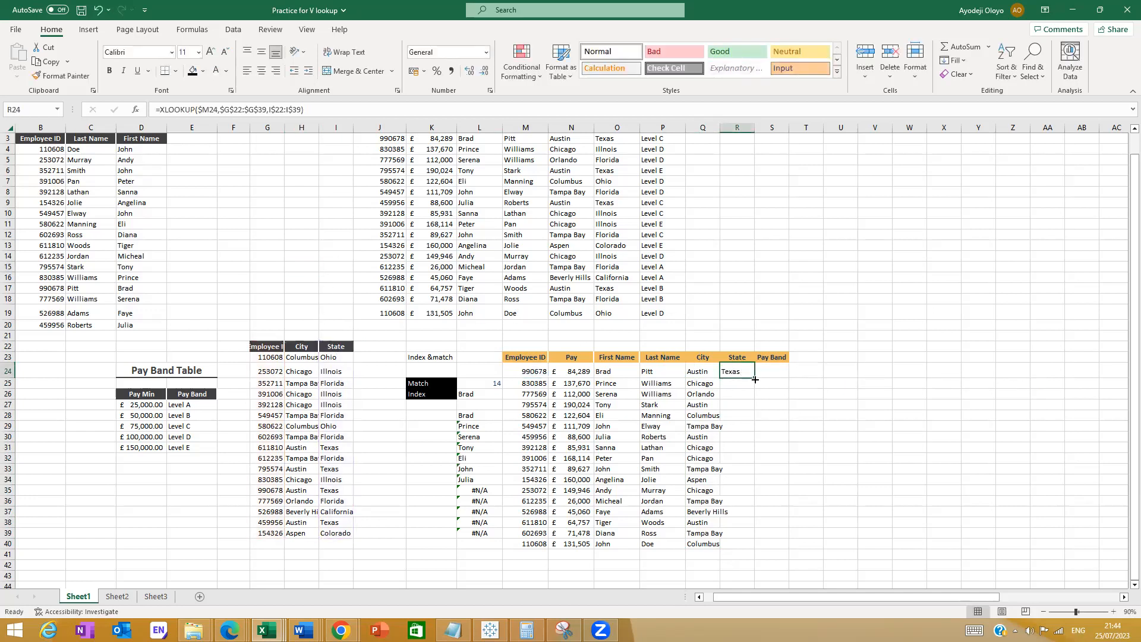
left_click_drag(754, 378, 744, 550)
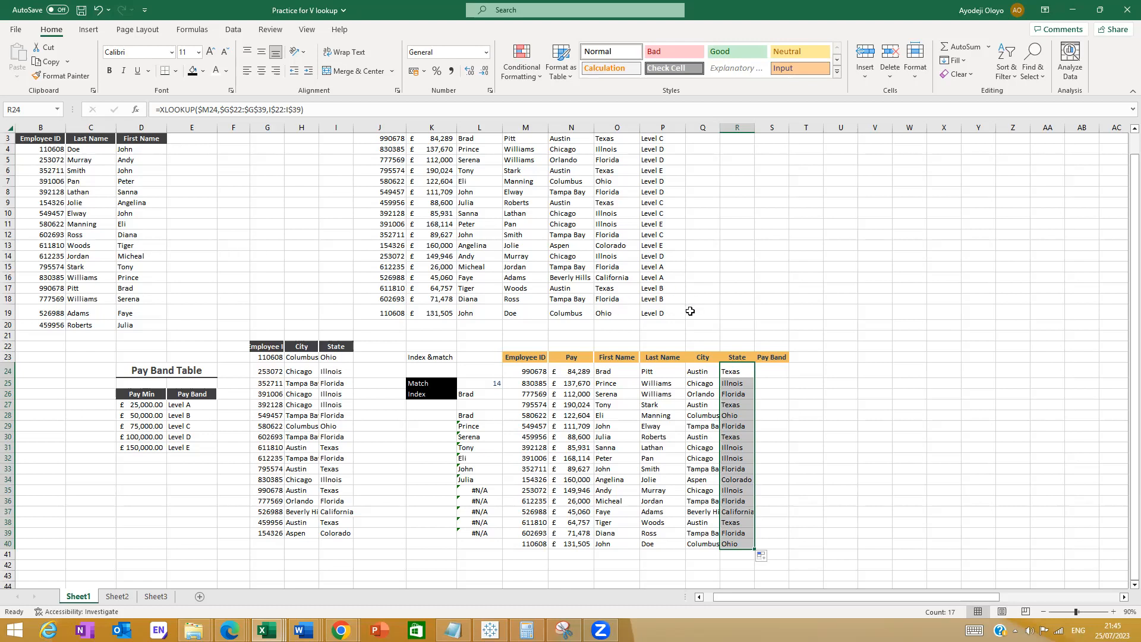
left_click(773, 370)
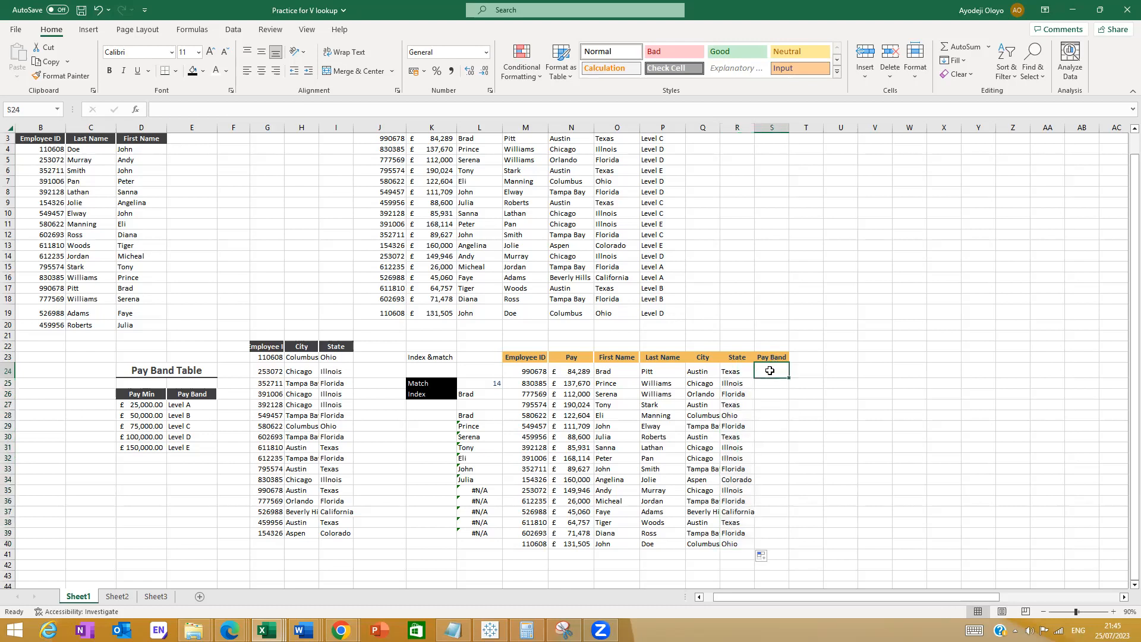
left_click(747, 374)
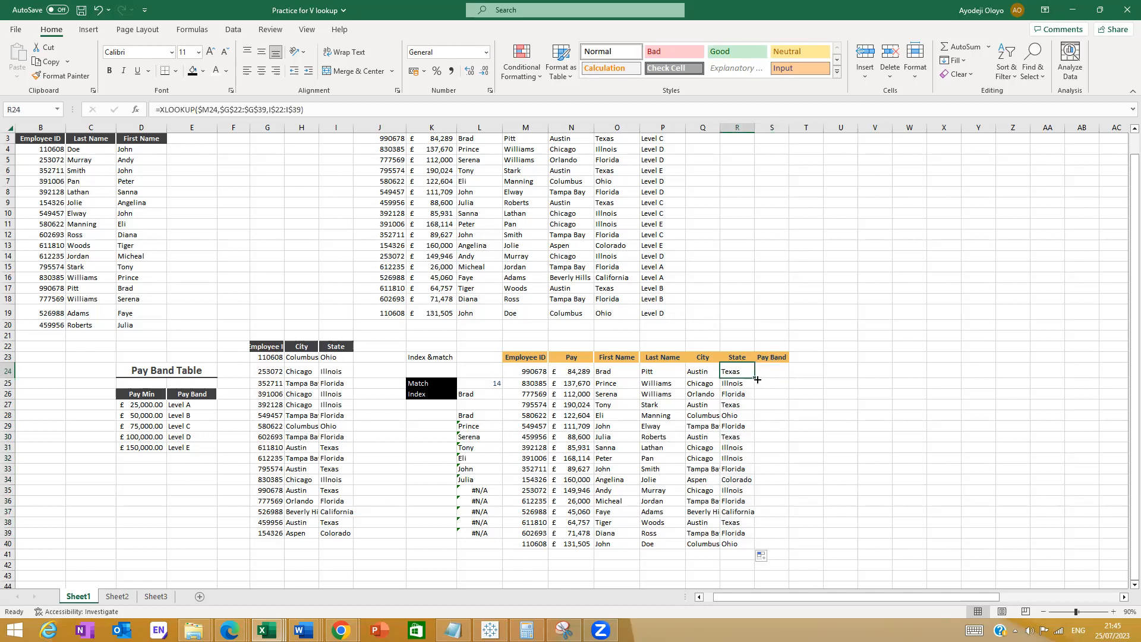
left_click(764, 372)
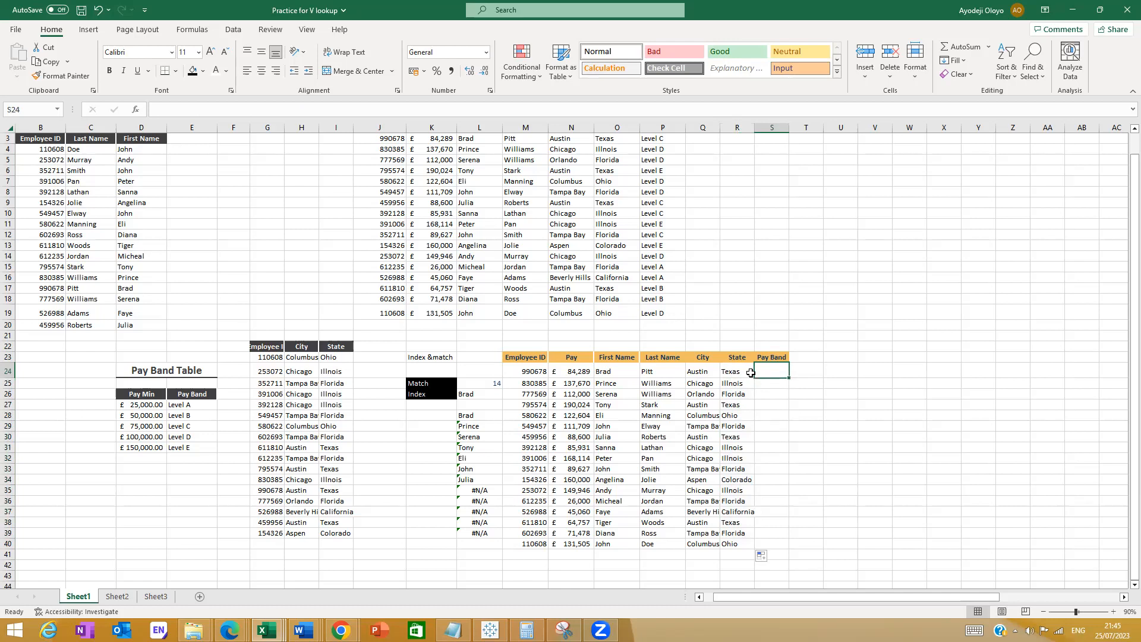
left_click(748, 373)
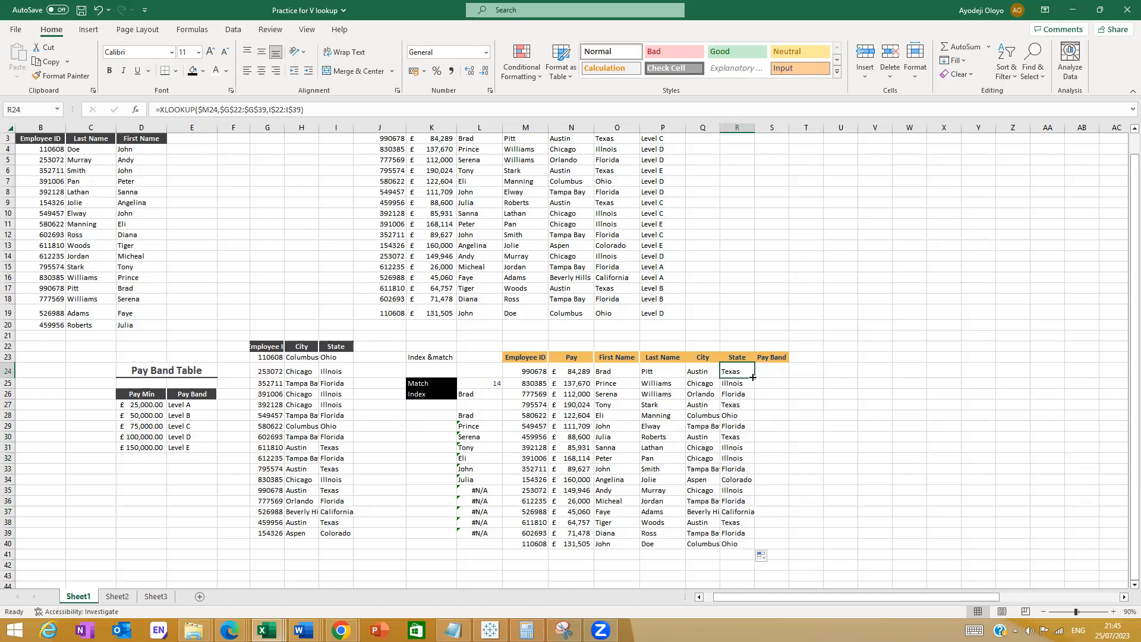
left_click(768, 372)
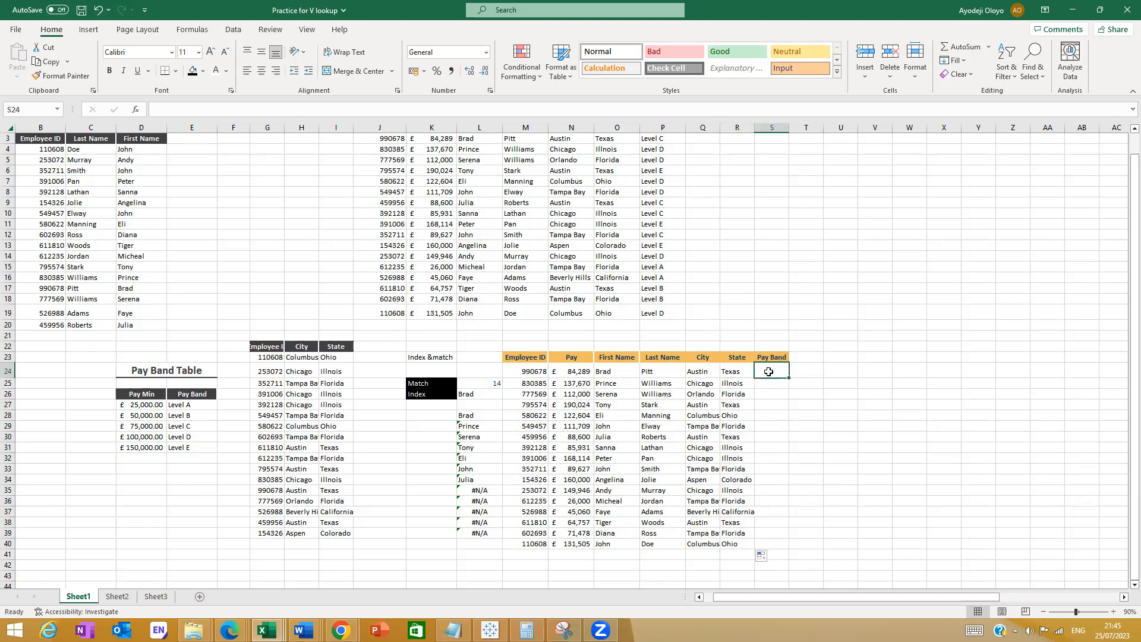
Fill the State XLOOKUP formula from R24 across into the Pay Band cell S24
left_click(742, 377)
left_click_drag(755, 378, 771, 371)
left_click(771, 371)
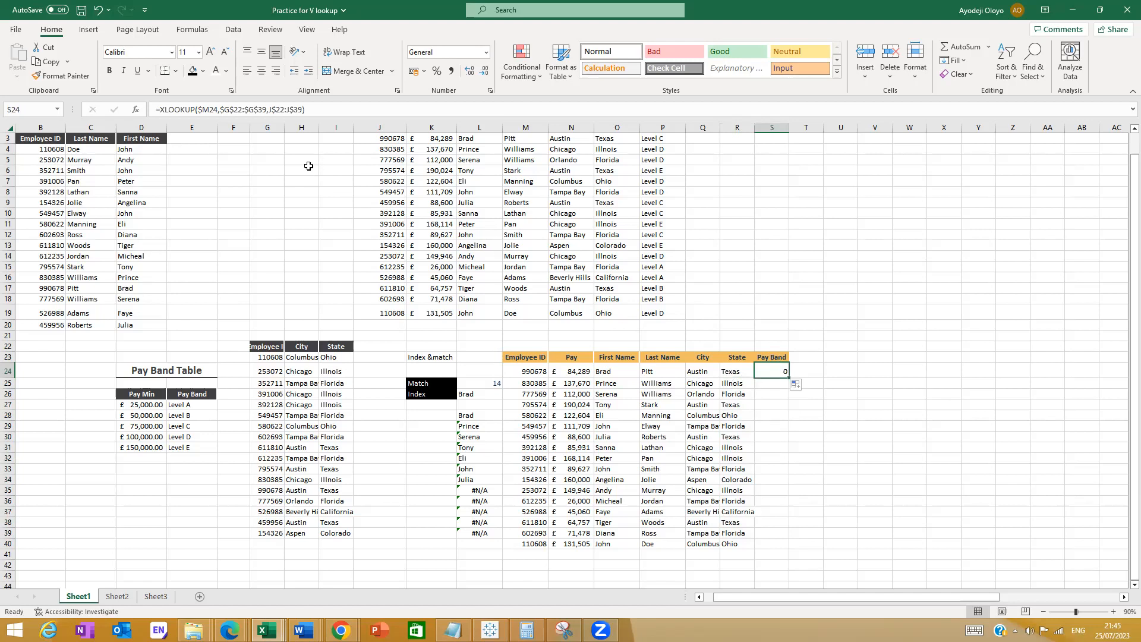
Repoint S24's Pay Band XLOOKUP to lookup value $N24, lookup array $D$26:$D$31 and return array E$26:E$31
left_click(312, 110)
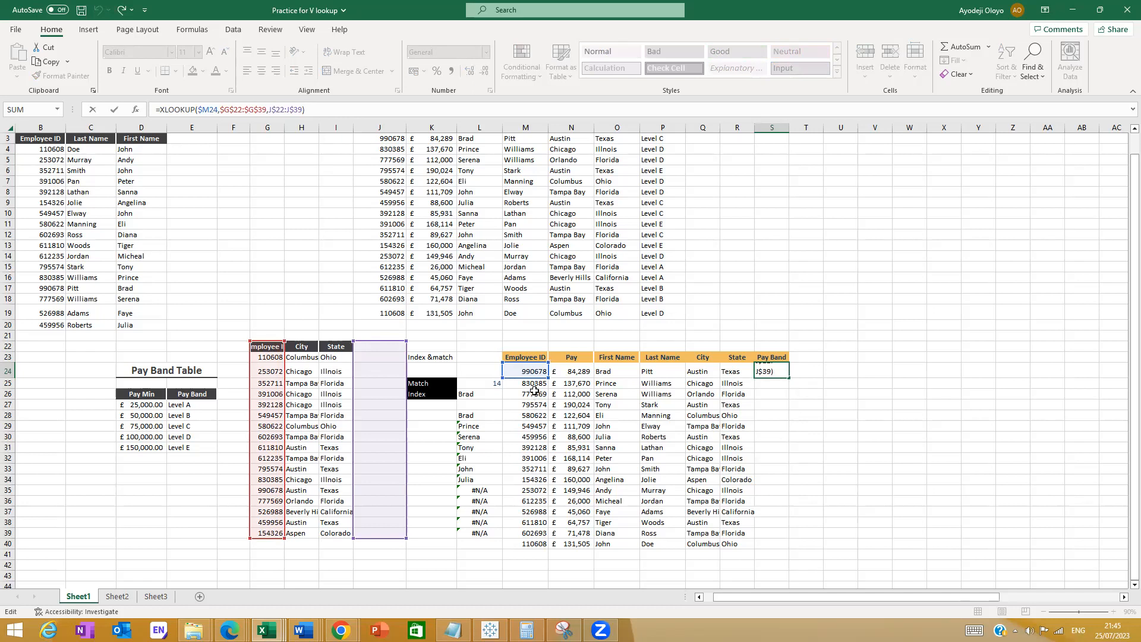
left_click_drag(531, 365, 578, 365)
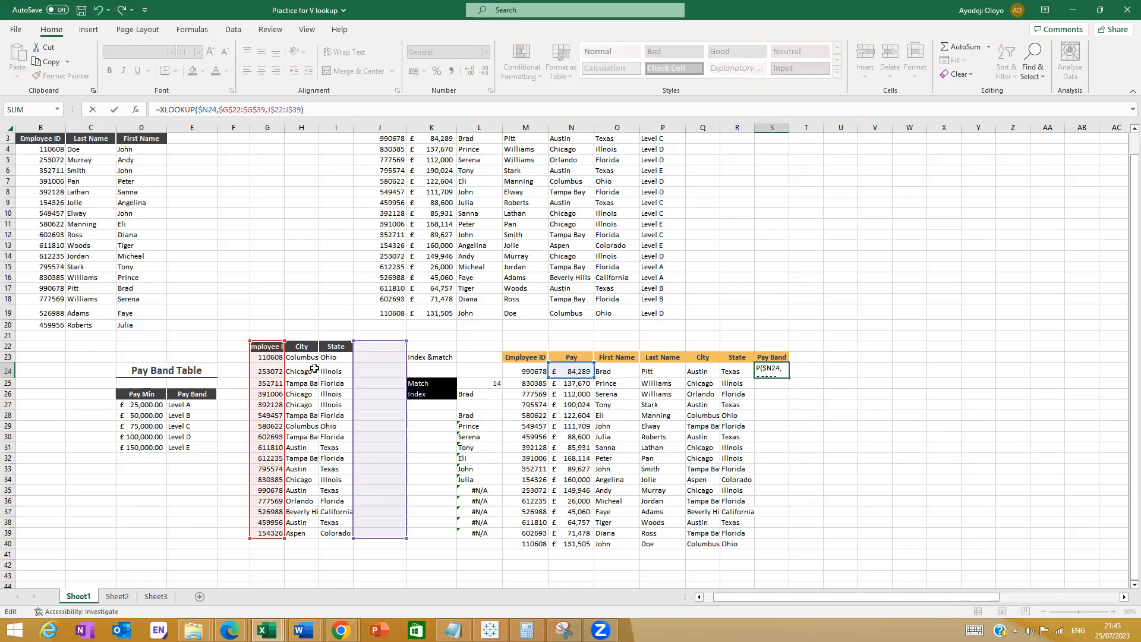
left_click_drag(267, 346, 141, 394)
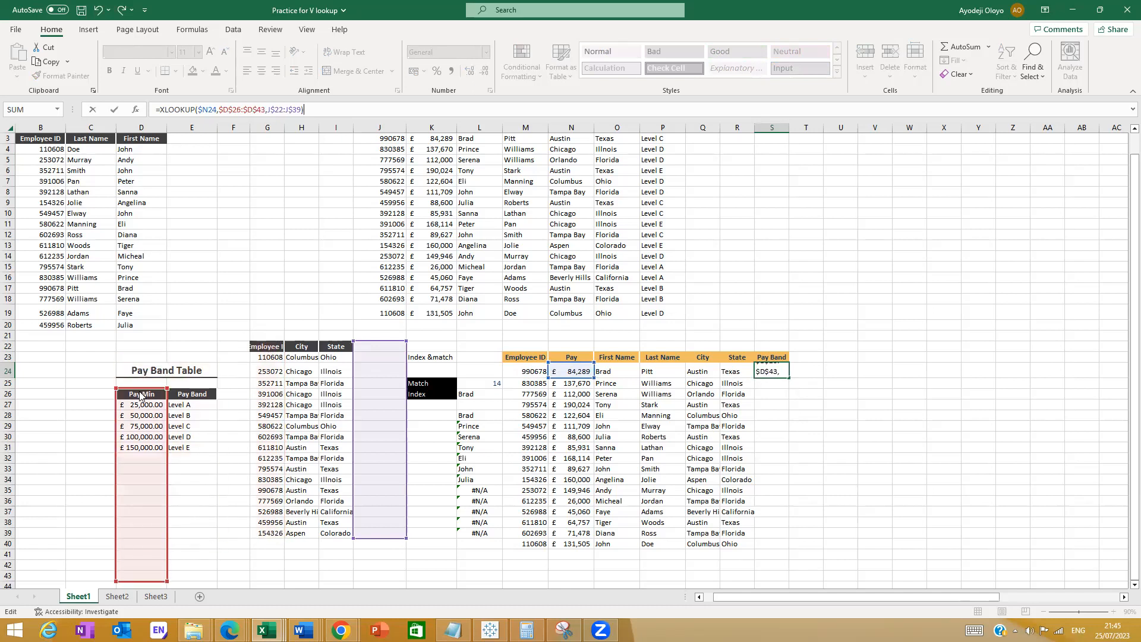
left_click_drag(168, 578, 159, 450)
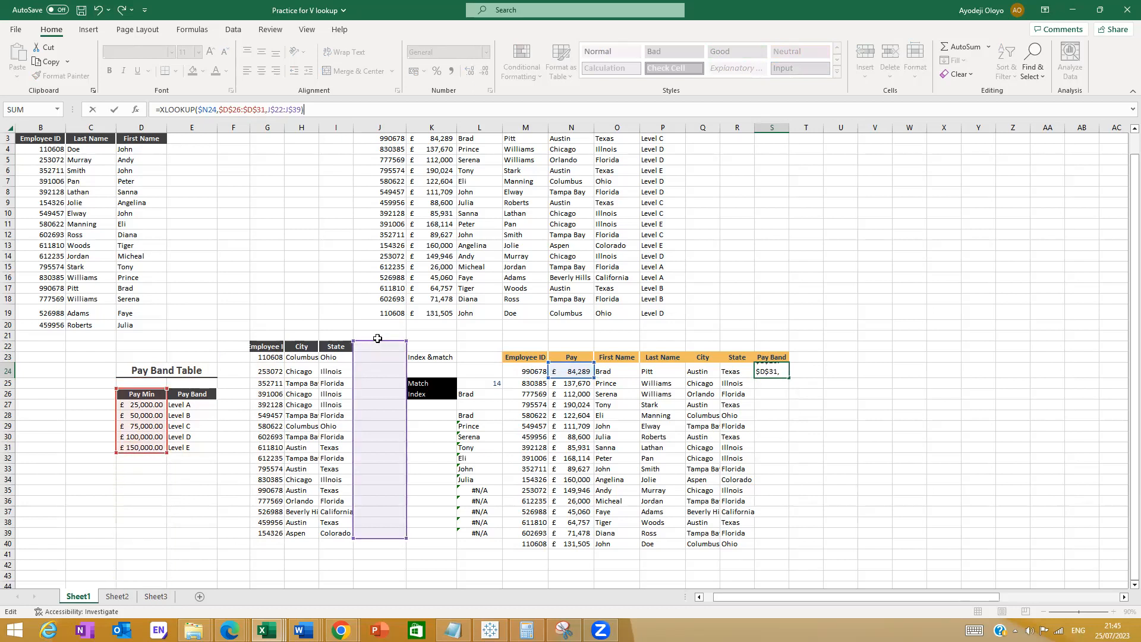
left_click_drag(375, 342, 190, 392)
left_click_drag(218, 581, 199, 451)
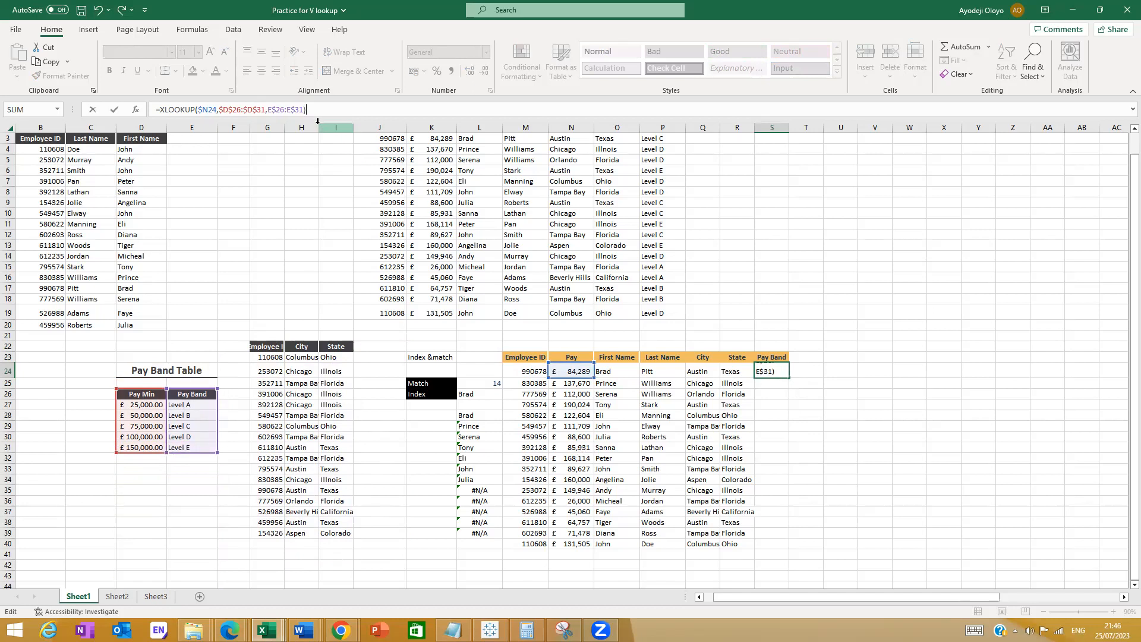
key("Return")
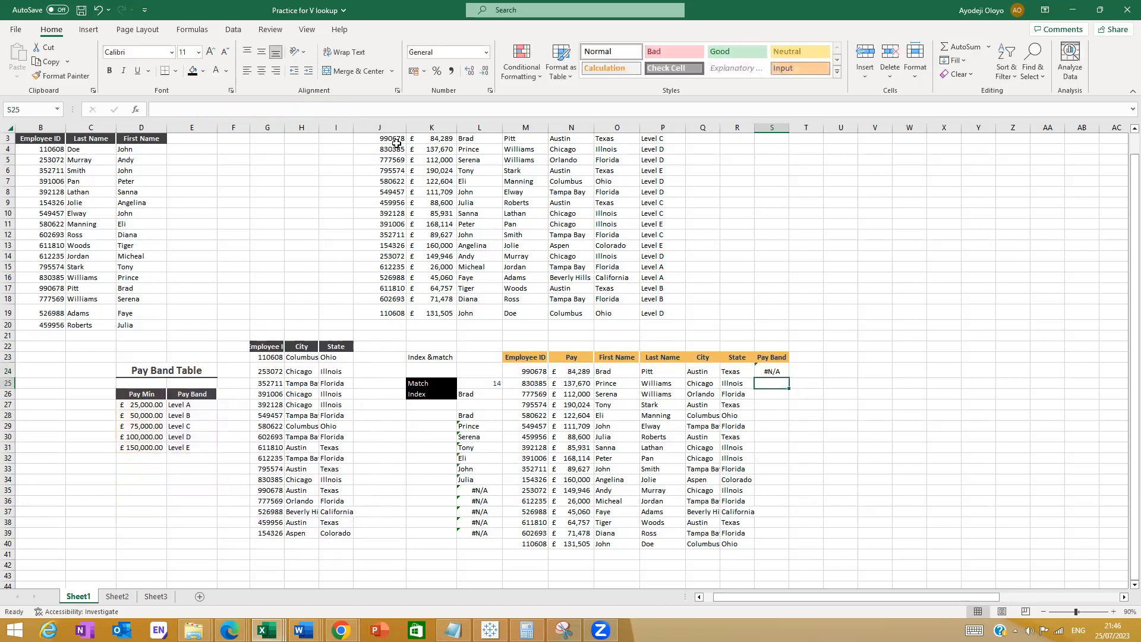
Examine the If_not_found, Match_mode and Search_mode arguments of S24's XLOOKUP in the Function Arguments dialog, leaving the formula as it is
left_click(776, 371)
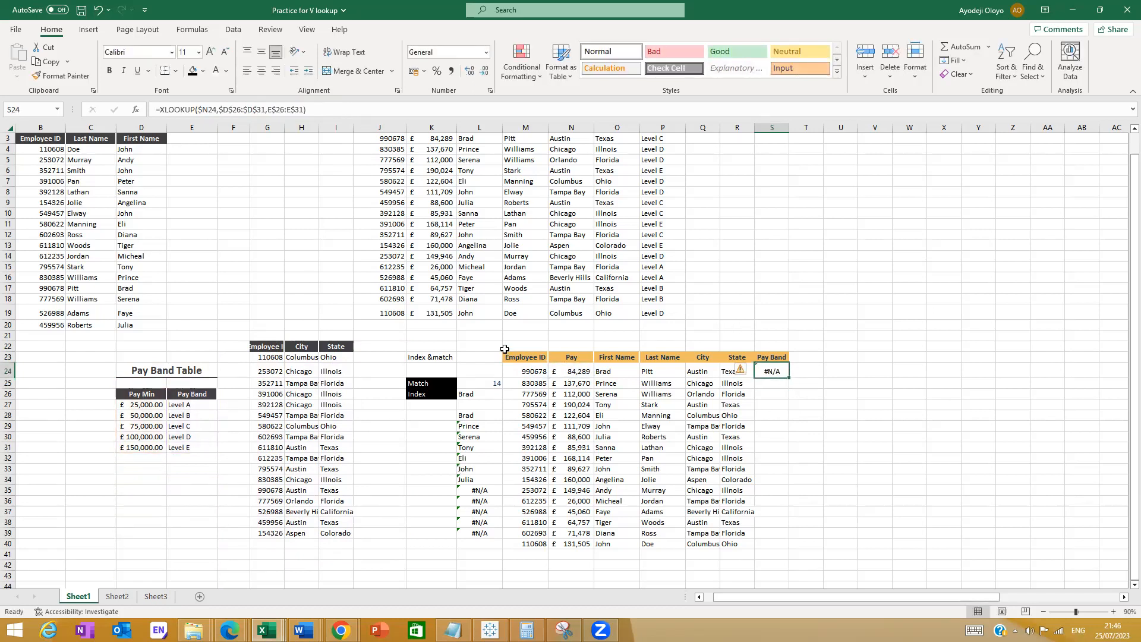
left_click(314, 109)
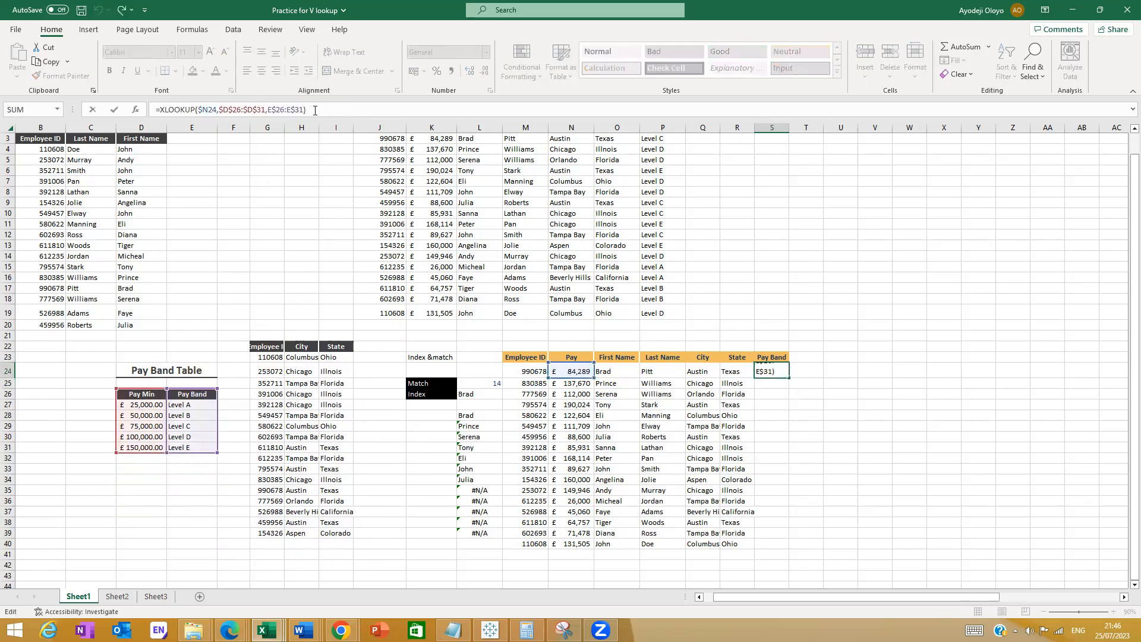
key("Left")
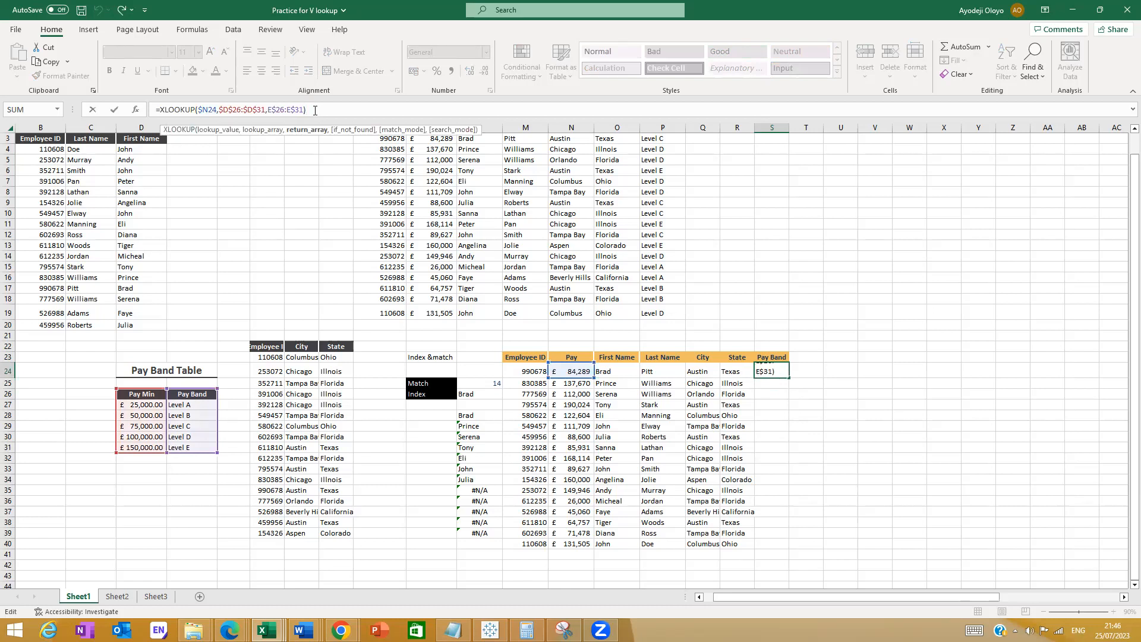
left_click(140, 110)
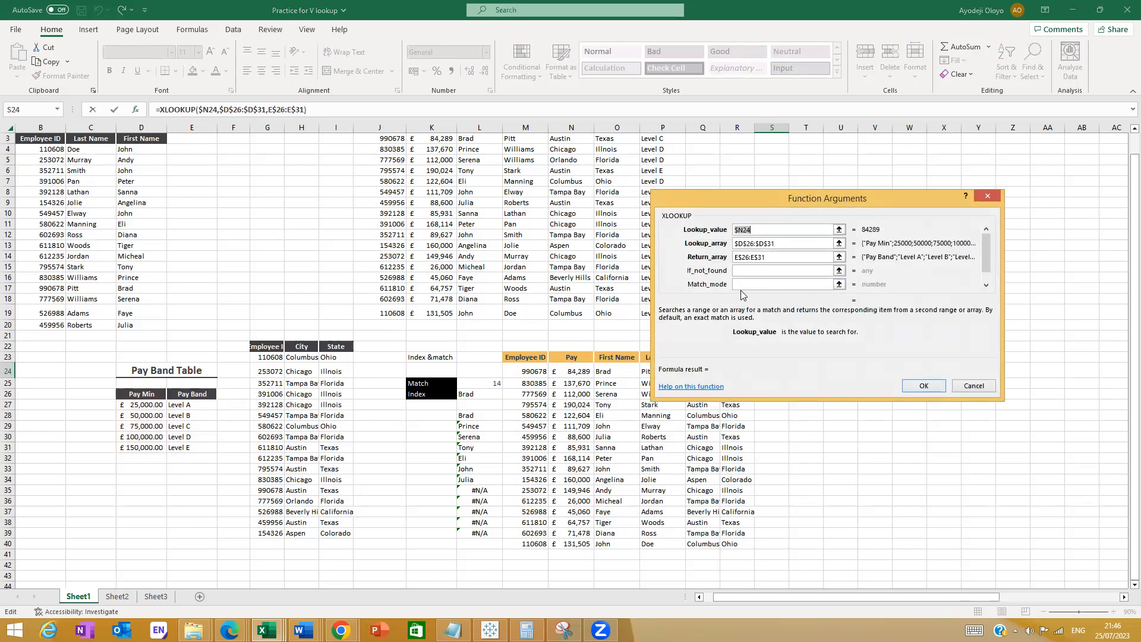
left_click(737, 271)
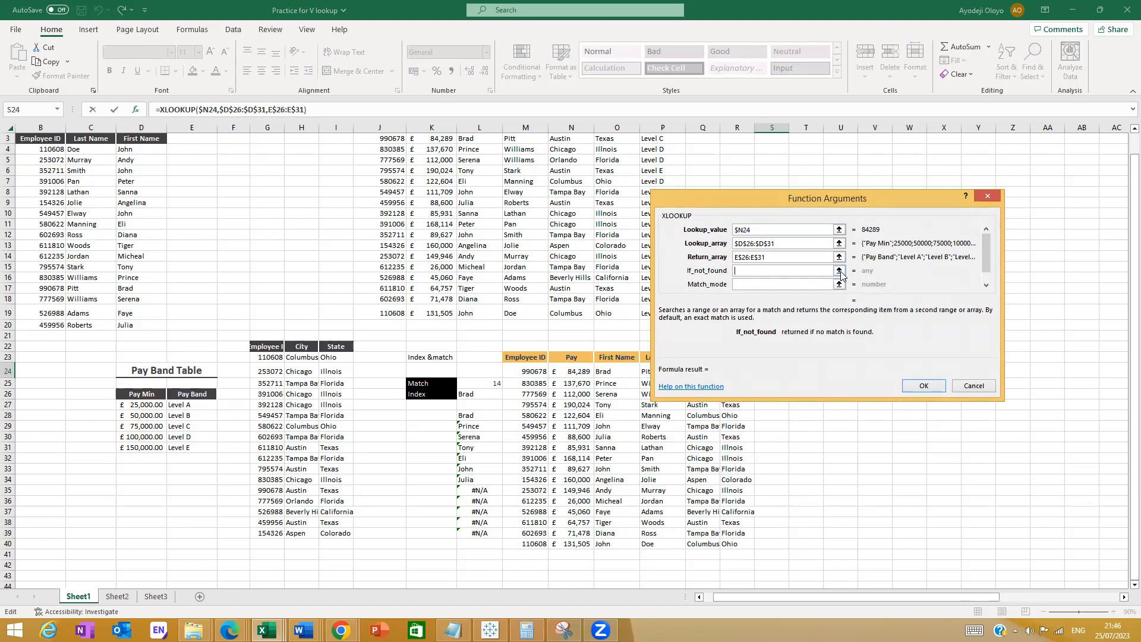
key("Tab")
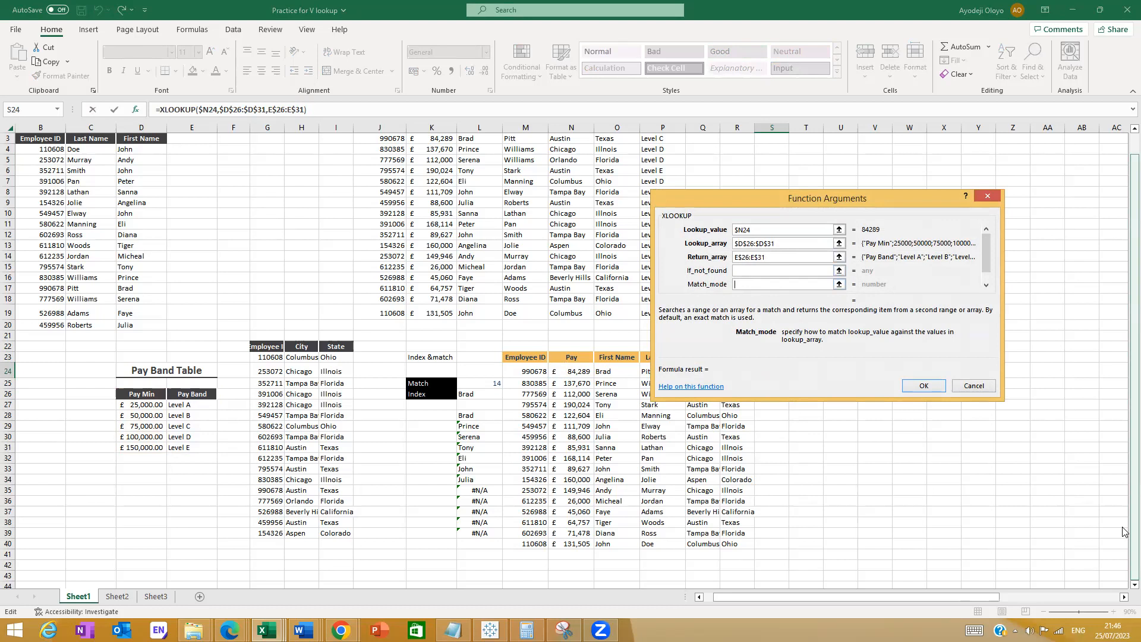
left_click(986, 286)
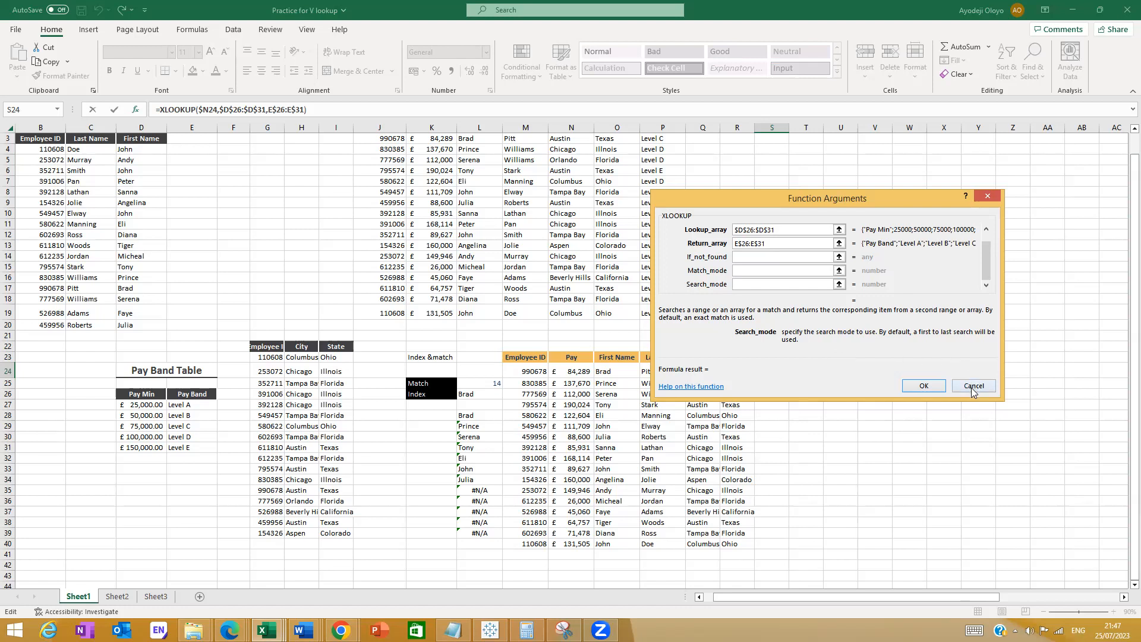
left_click(816, 257)
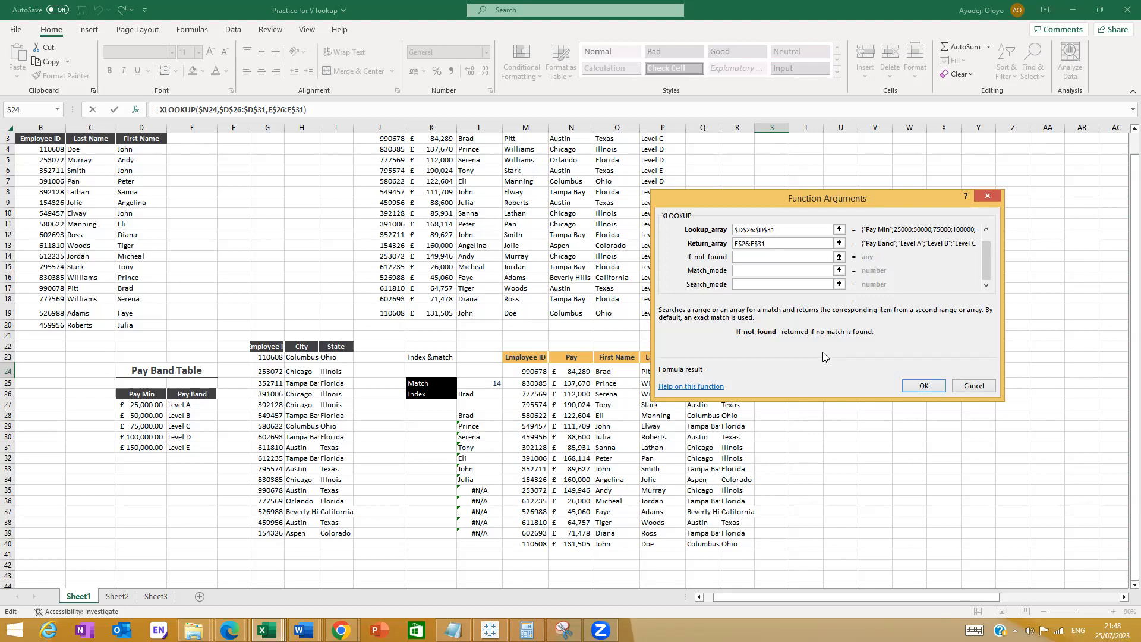
left_click(987, 385)
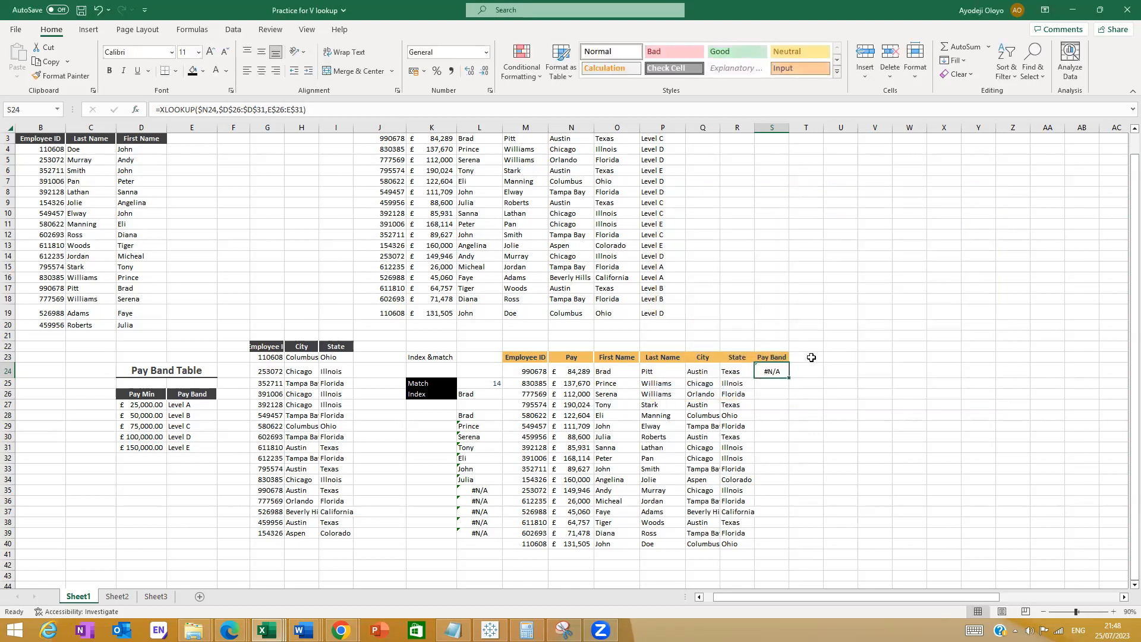
left_click(305, 110)
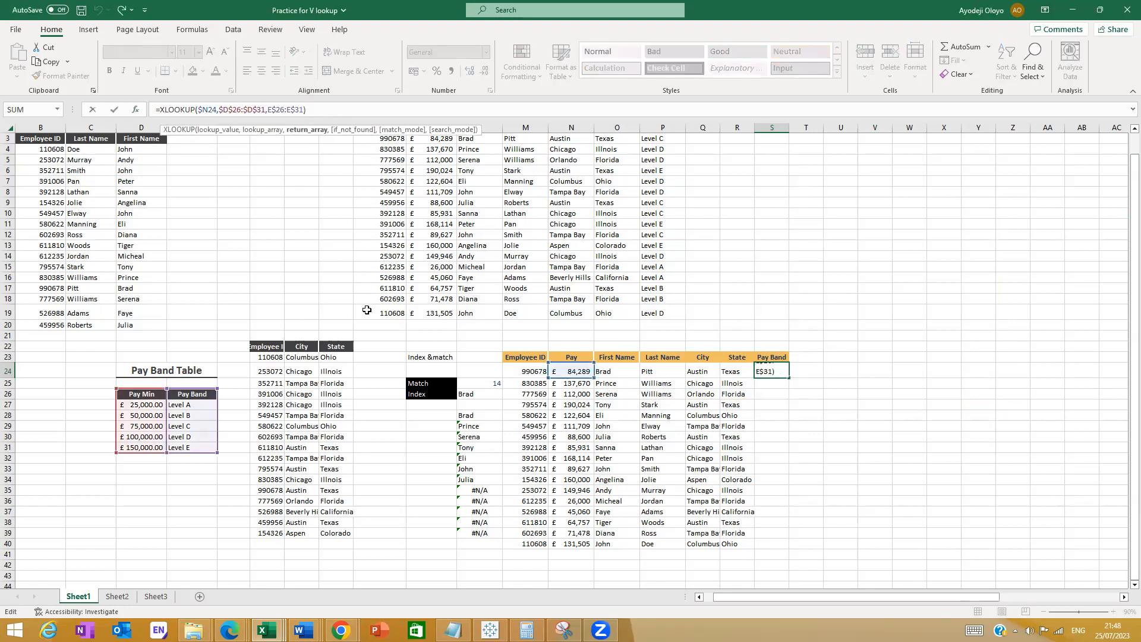
type(",")
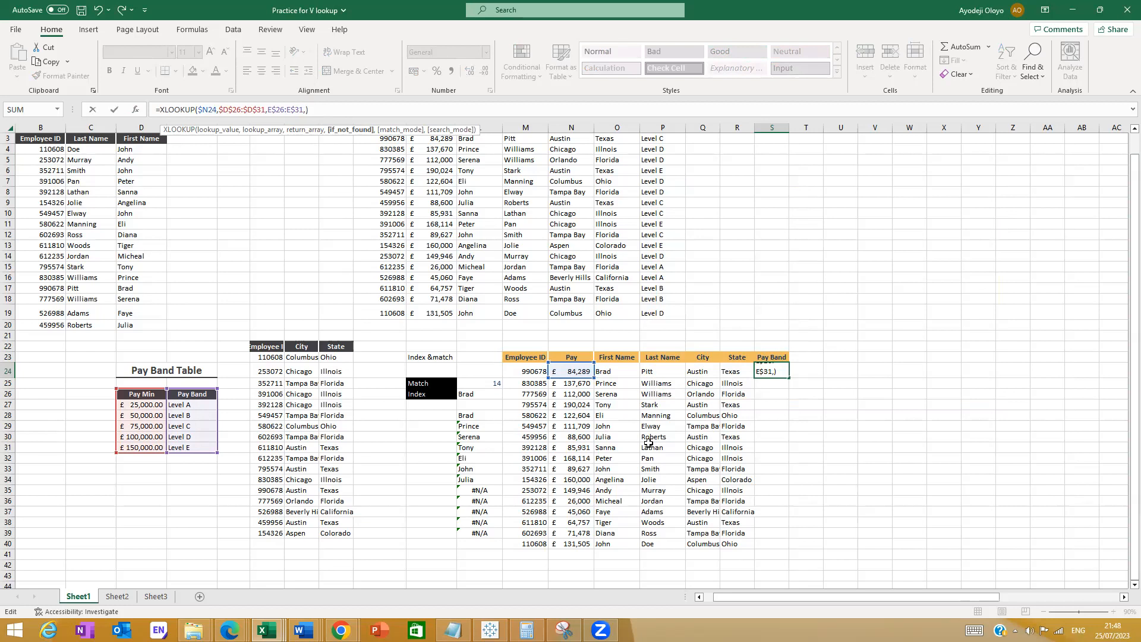
key("BackSpace")
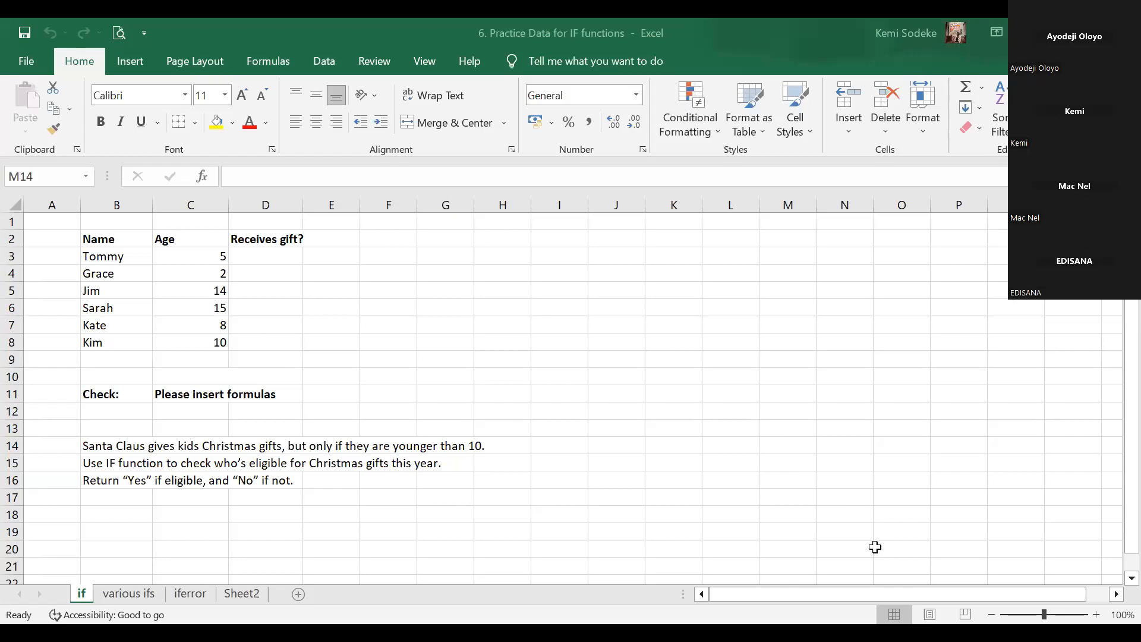
left_click(178, 517)
left_click(314, 274)
left_click(424, 257)
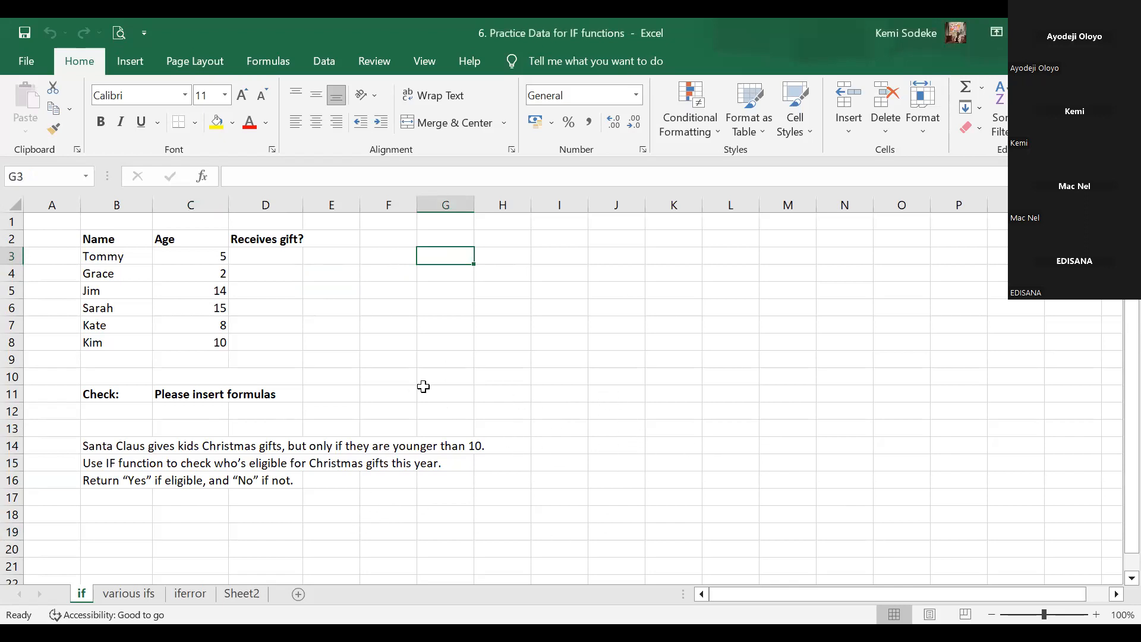
left_click(398, 239)
left_click(440, 237)
left_click(505, 238)
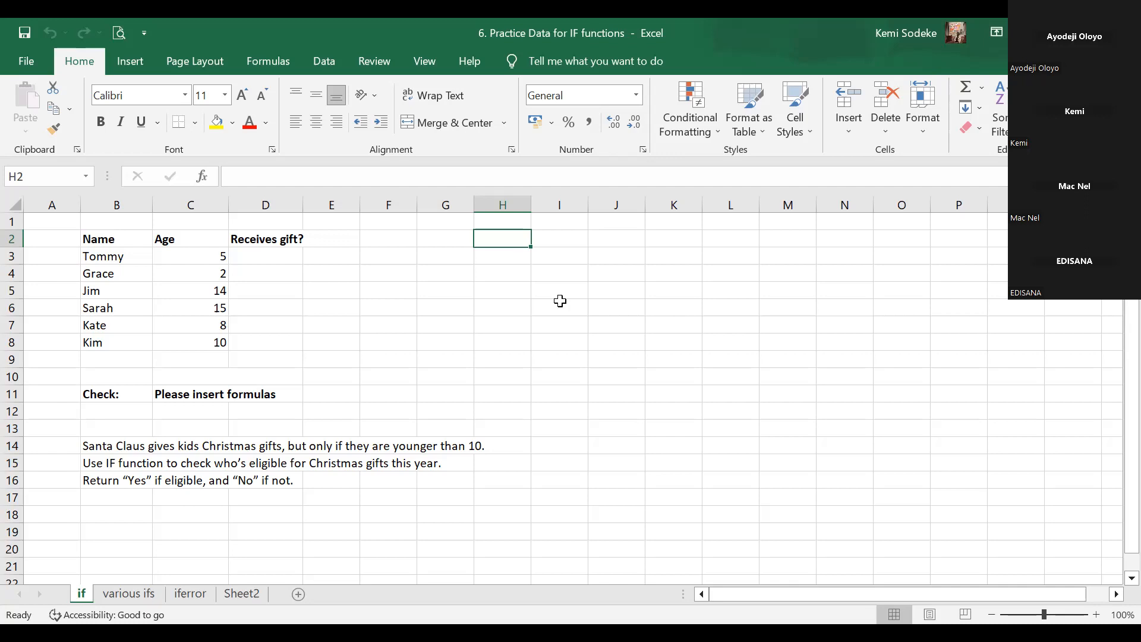
left_click(518, 363)
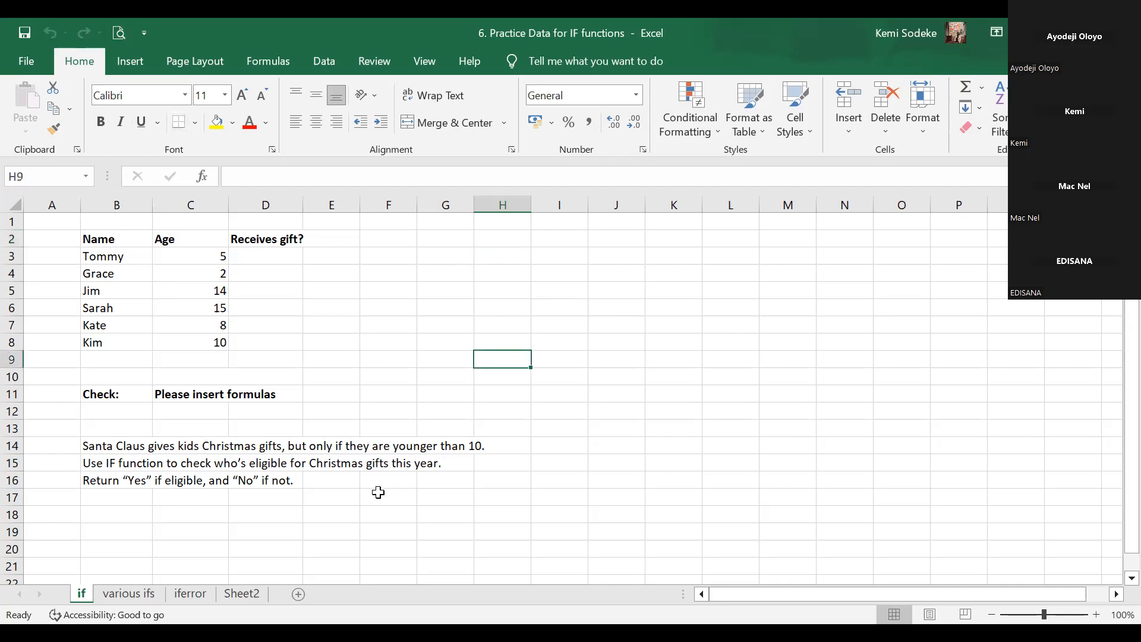
Switch from the "if" sheet to the "various ifs" sheet and view its footballer table with the Sumif and Sumifs exercises
scroll(333, 487, "down", 6)
left_click(125, 603)
left_click(81, 596)
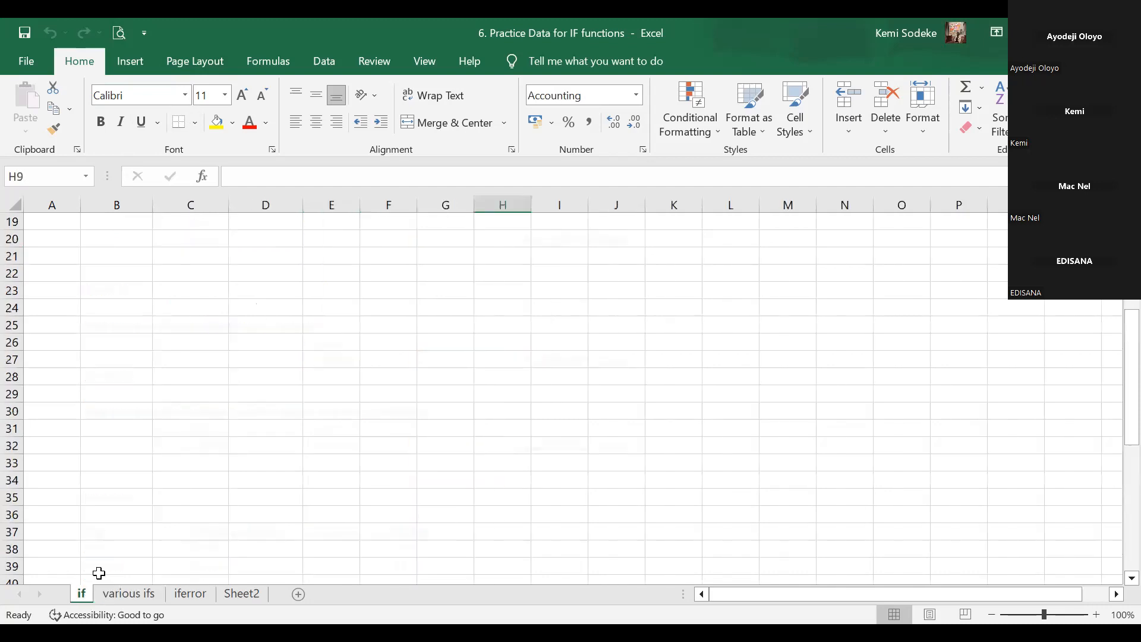
left_click(149, 596)
scroll(312, 458, "up", 9)
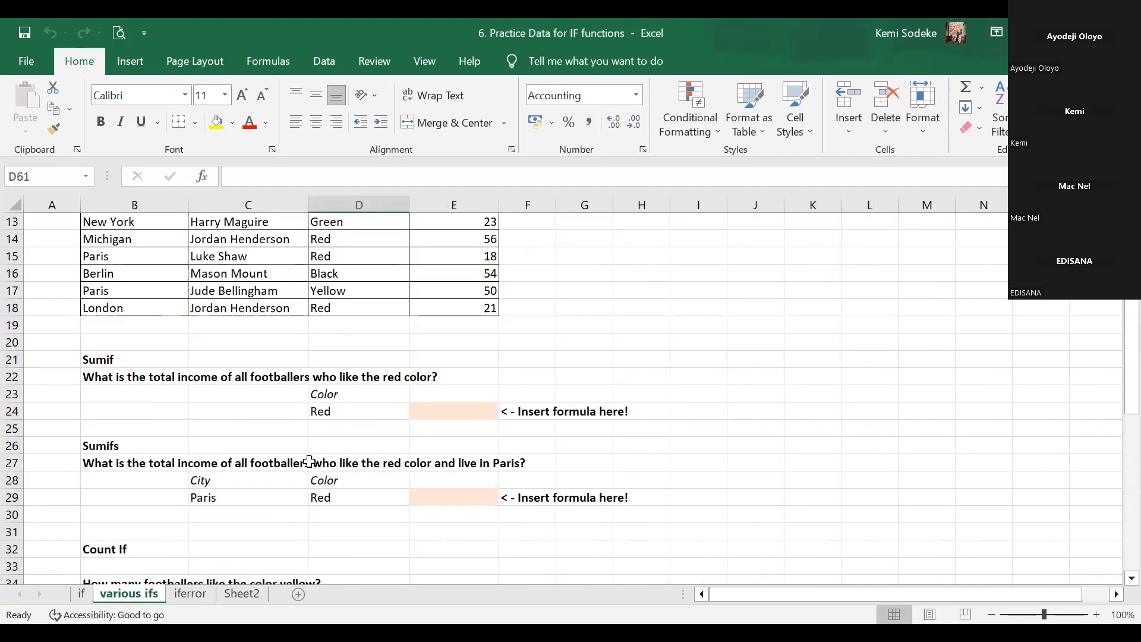
Open the "if" worksheet and examine the names, ages and the gift eligibility rule below the table
left_click(87, 596)
scroll(553, 461, "up", 6)
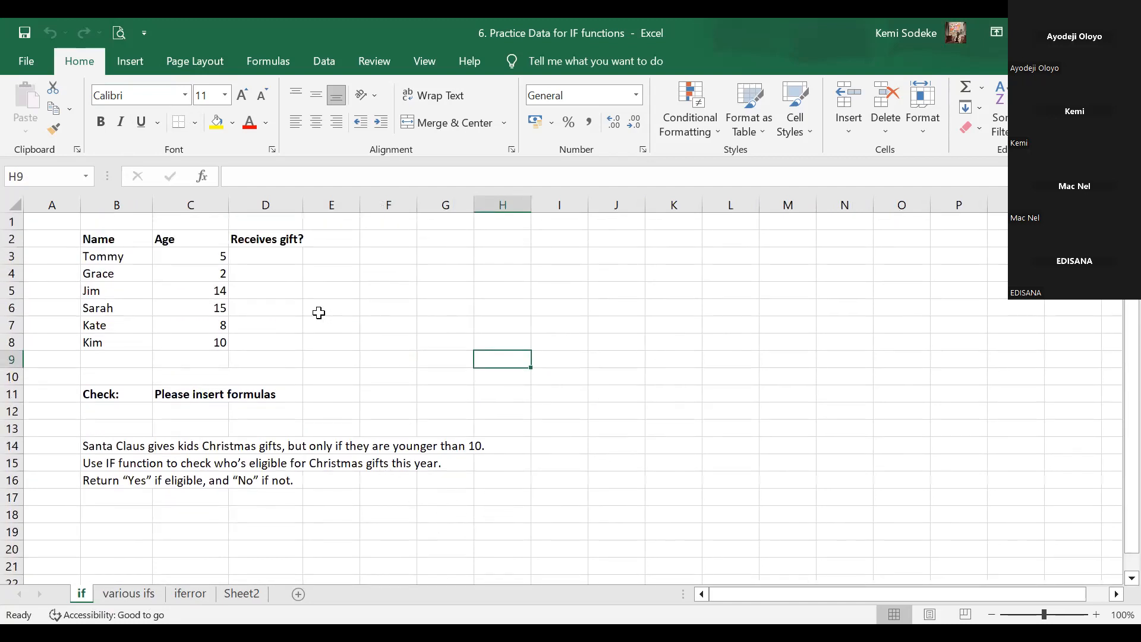
left_click(277, 256)
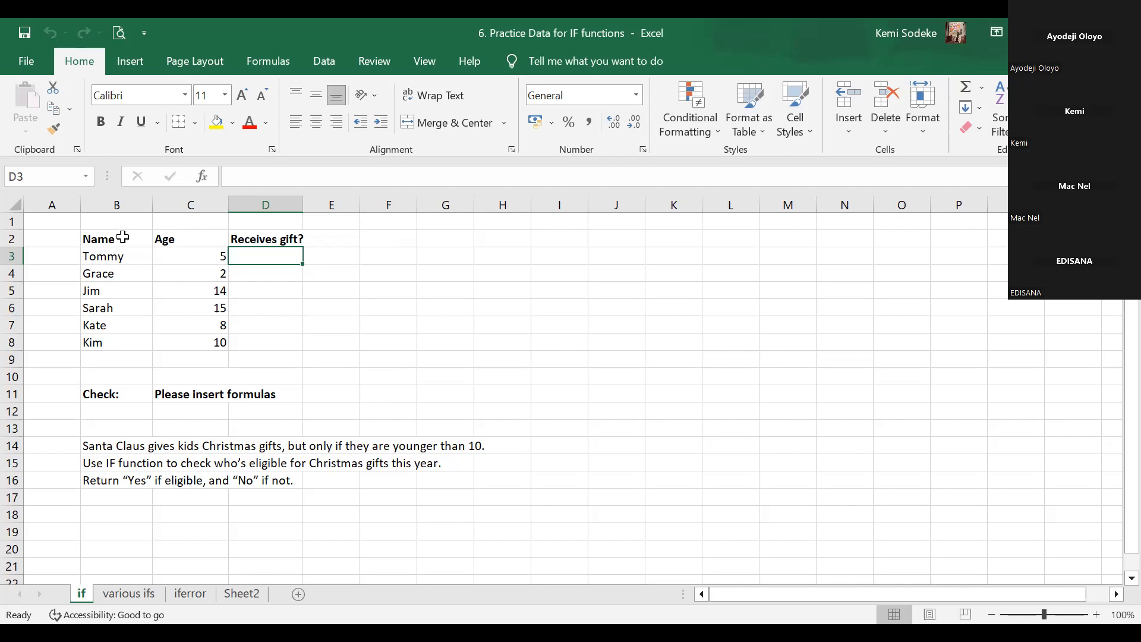
left_click_drag(108, 256, 115, 339)
left_click_drag(183, 255, 184, 343)
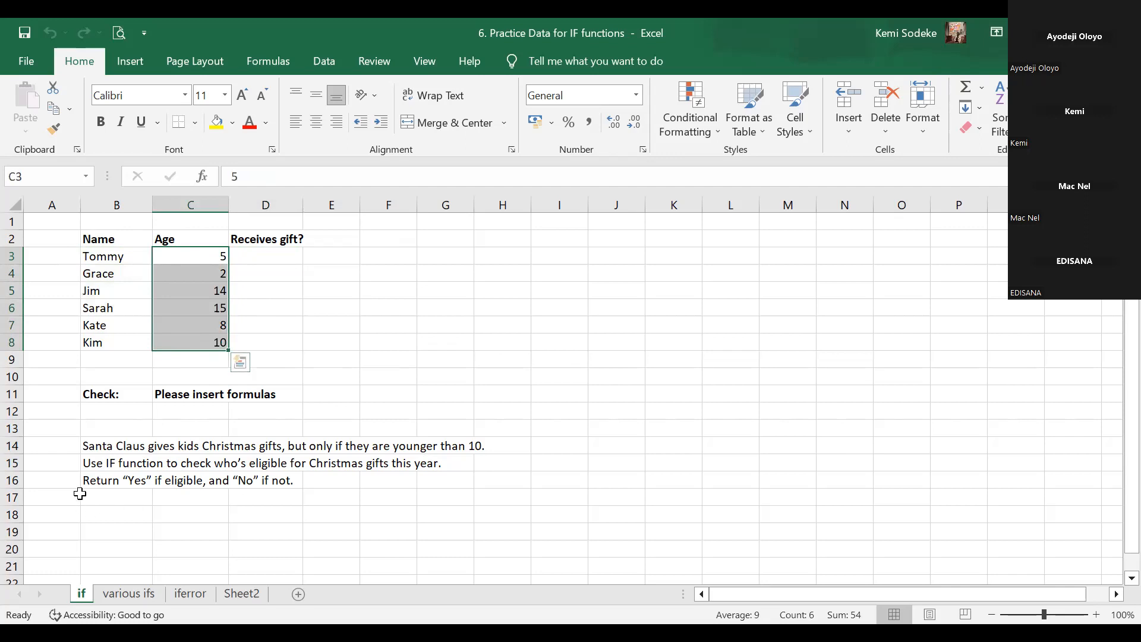
left_click(97, 450)
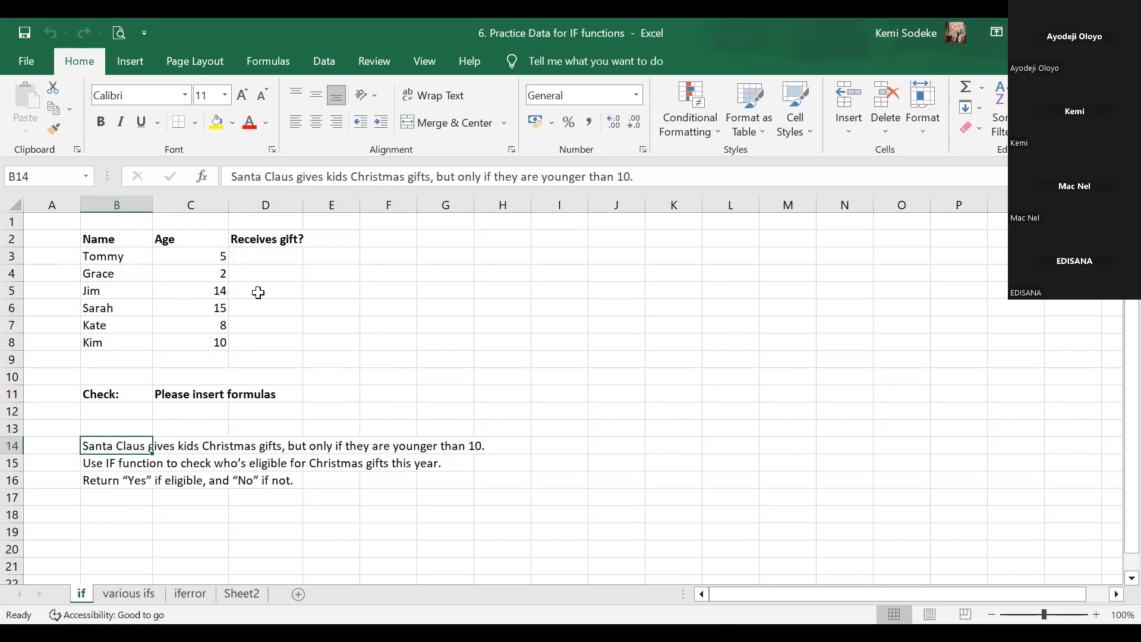
left_click(204, 257)
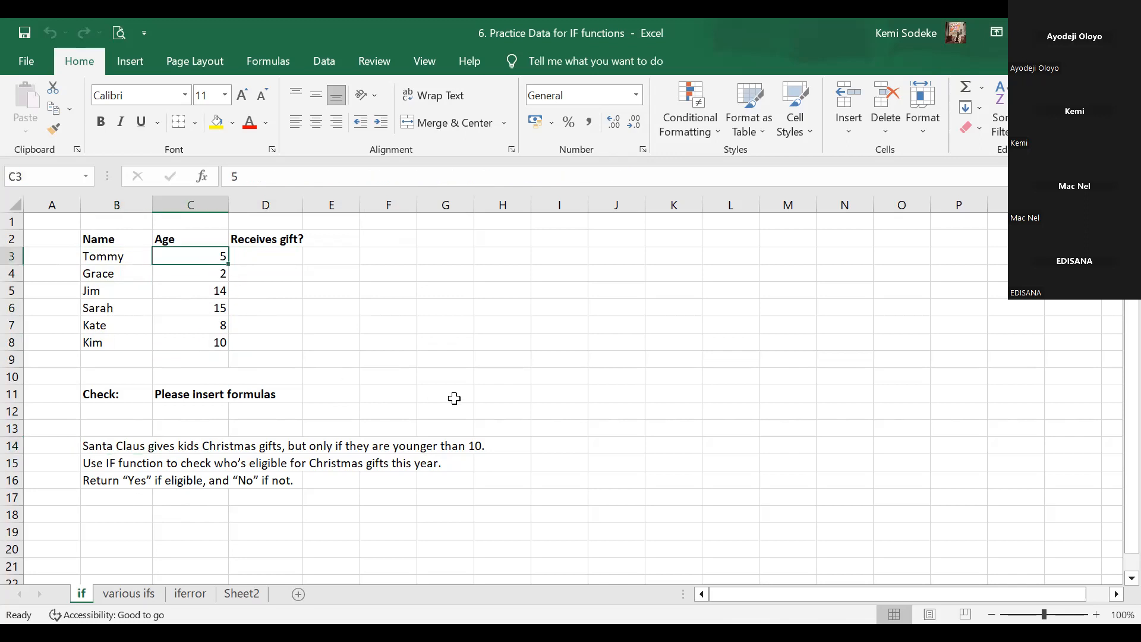
Enter the formula =IF(C3<10,"yes","no") directly in cell D3 under Receives gift?
left_click(260, 257)
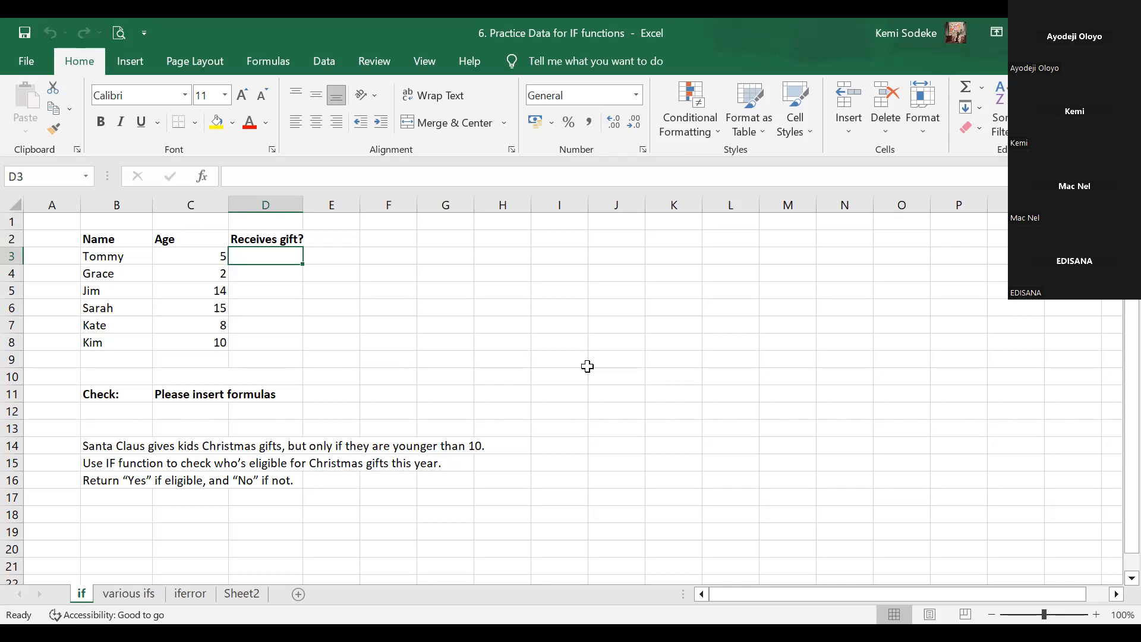
type("=")
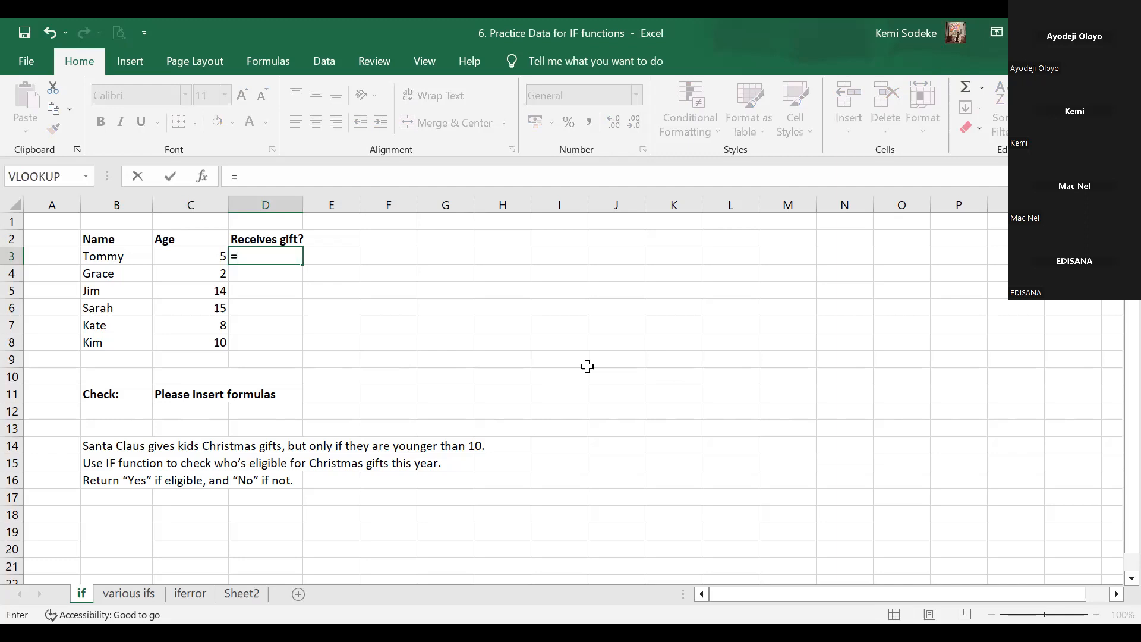
type("if(")
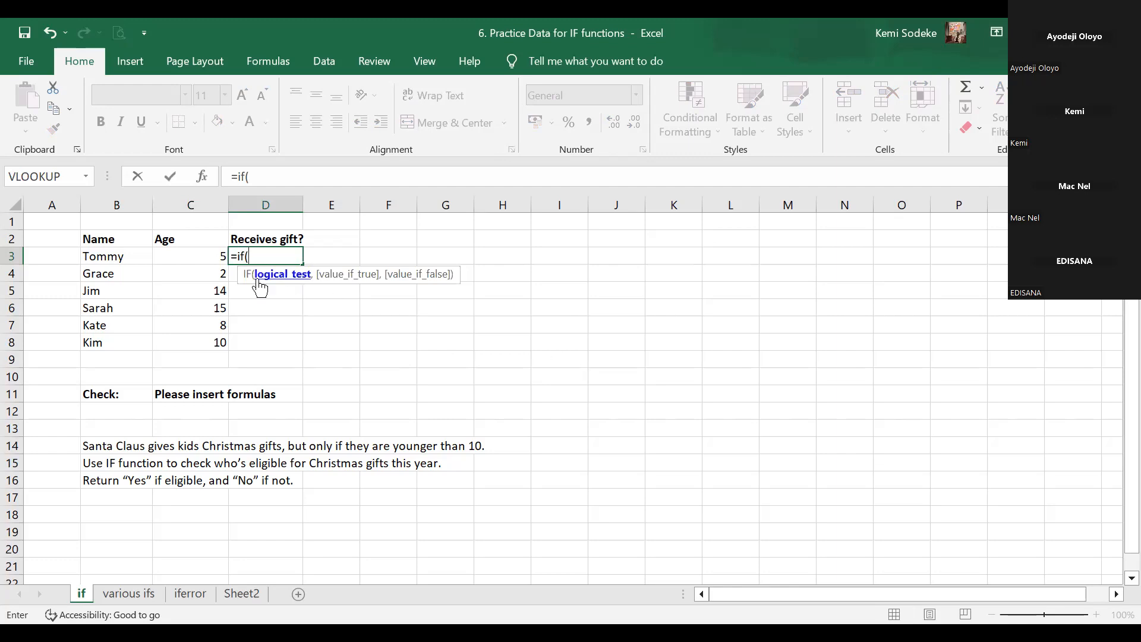
left_click(201, 255)
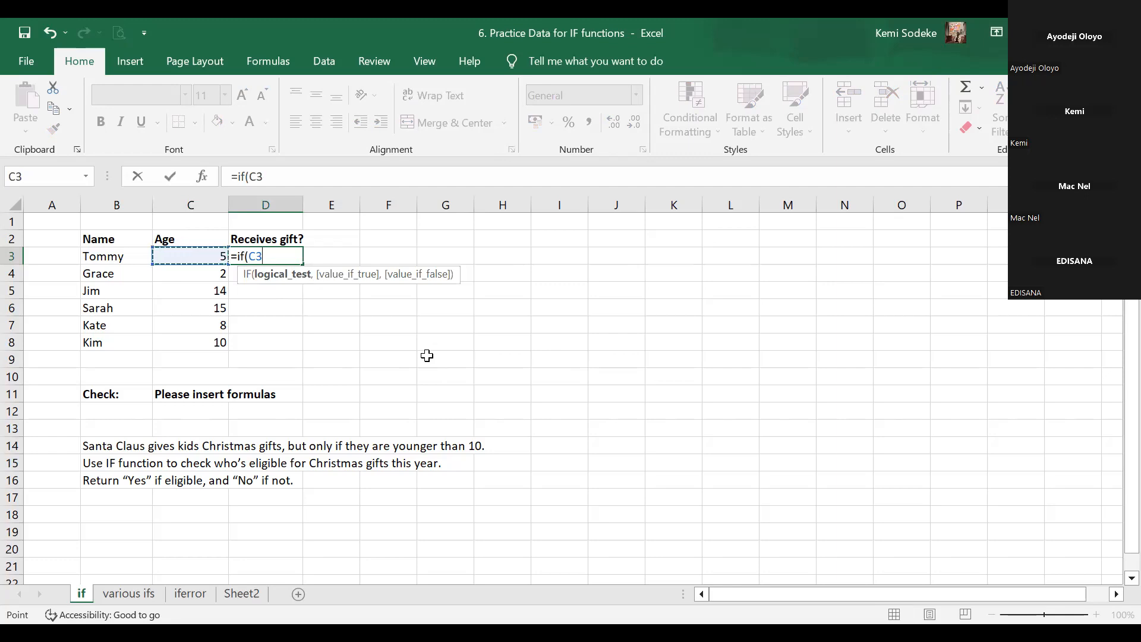
type("<10")
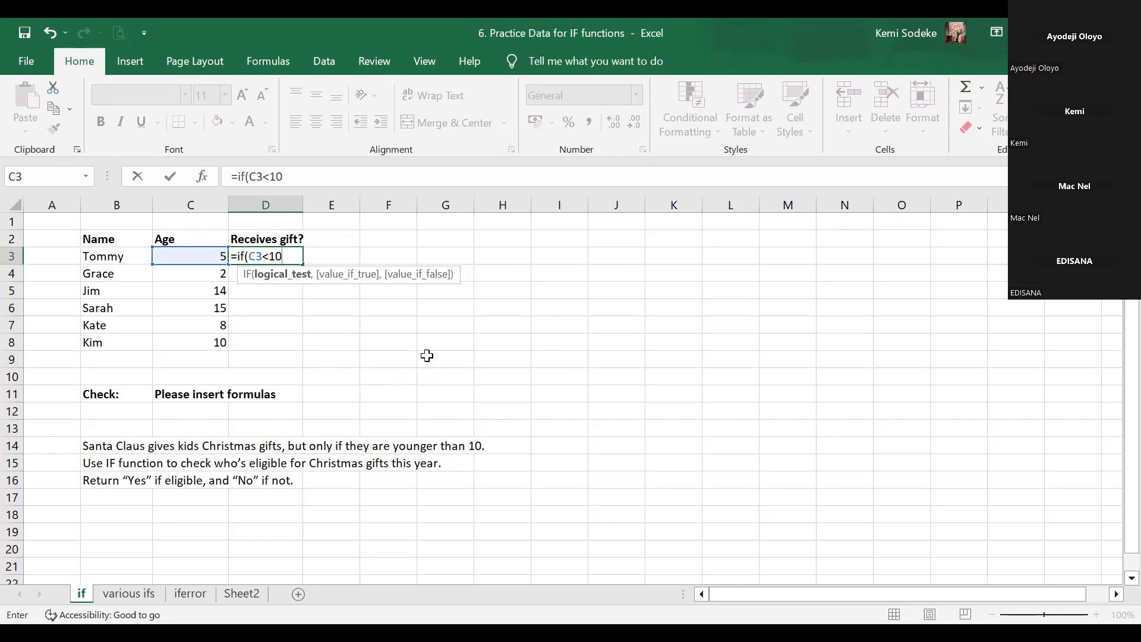
type(",")
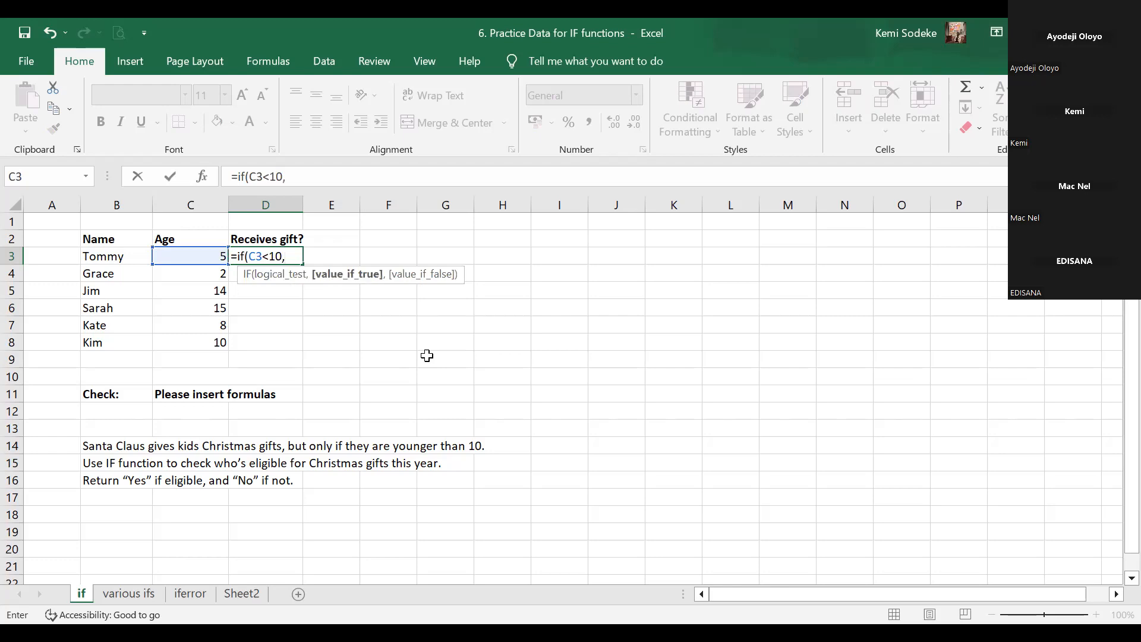
type("\"yes\",")
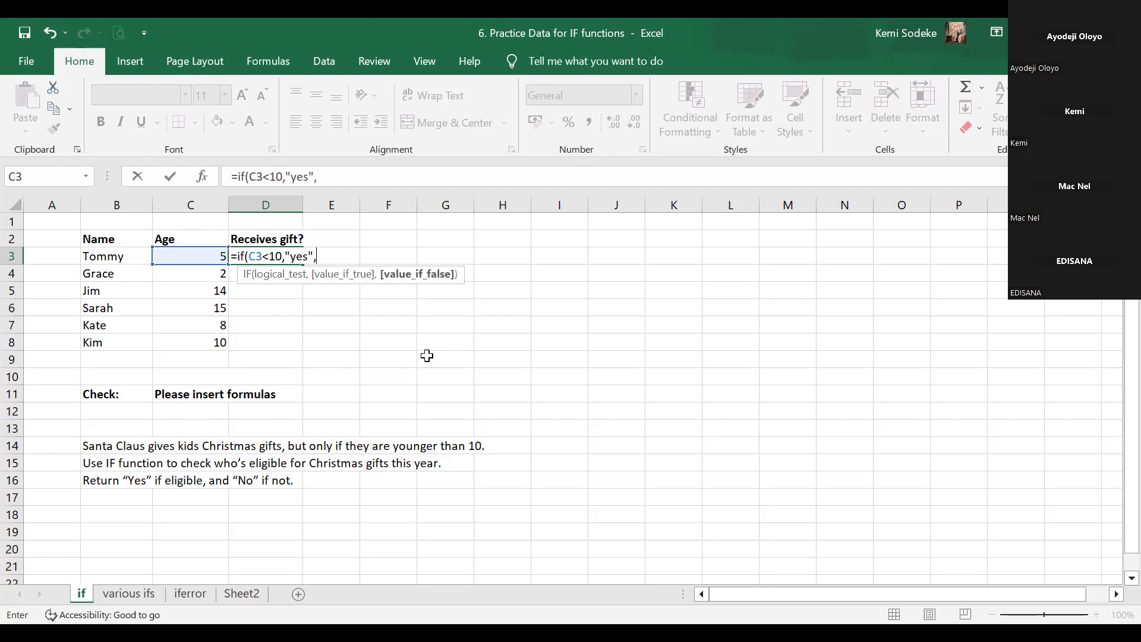
type("\"no\")")
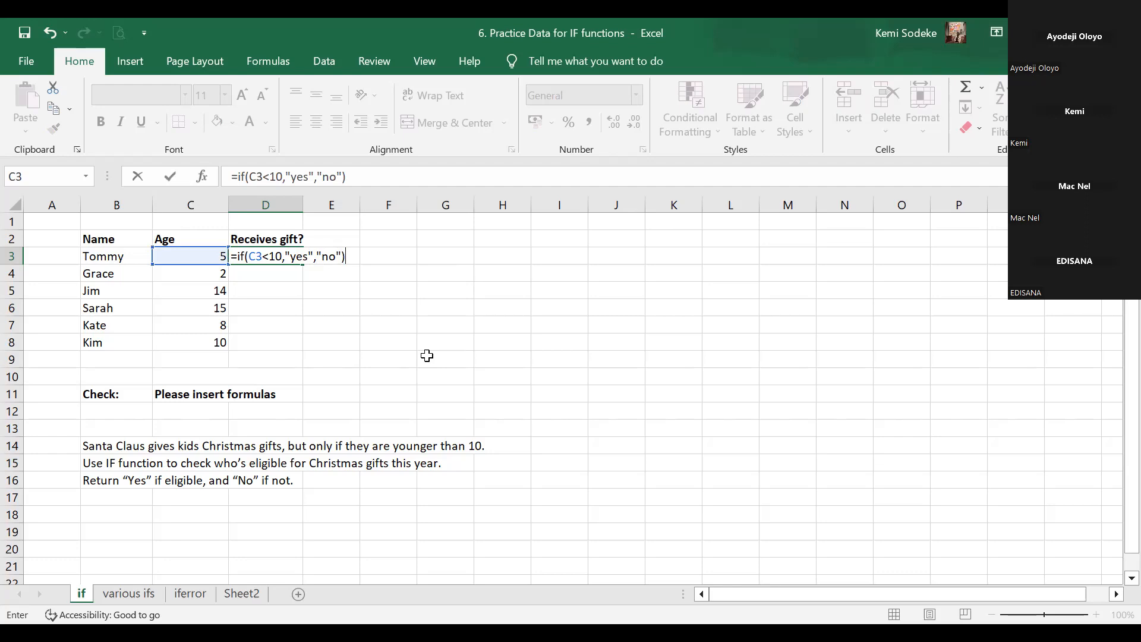
key("Return")
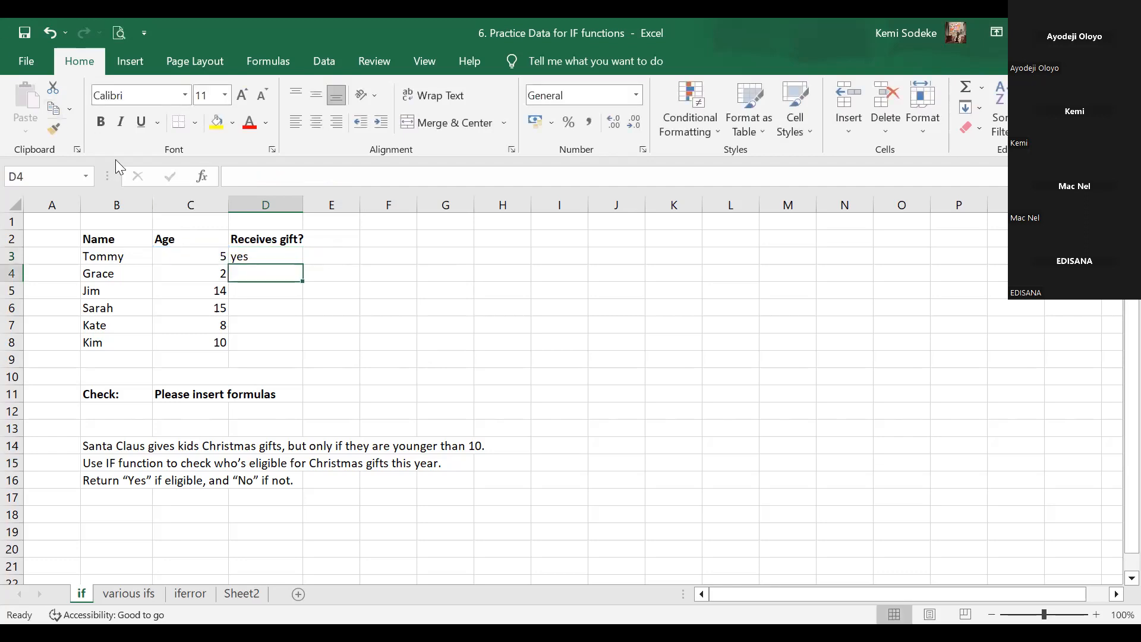
Clear the IF formula from cell D3
left_click(257, 257)
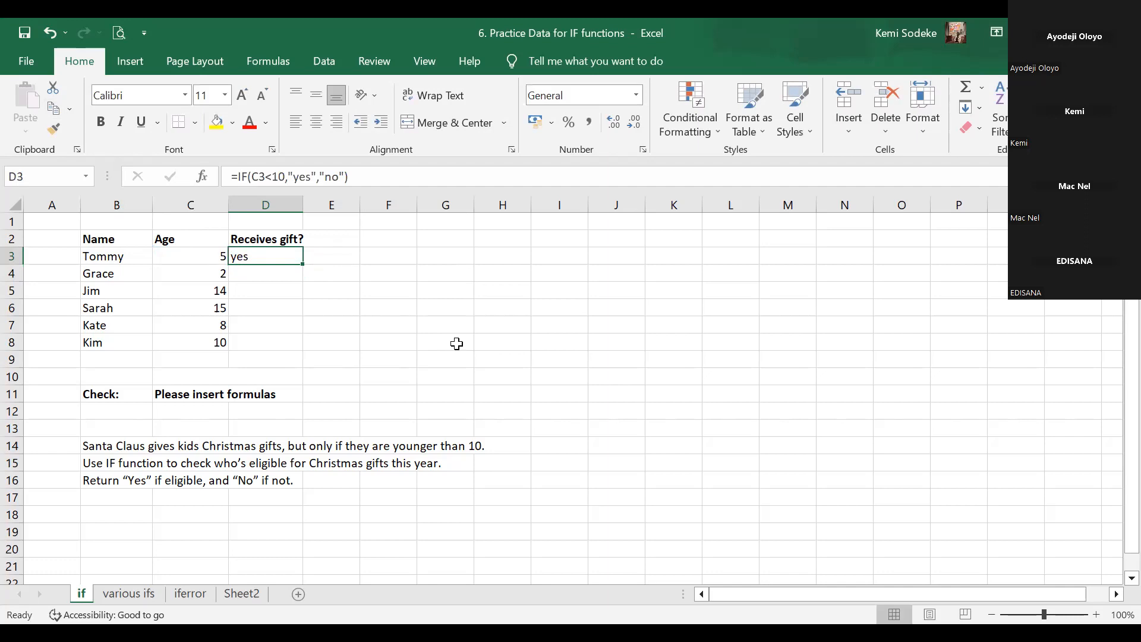
key("Delete")
left_click(458, 343)
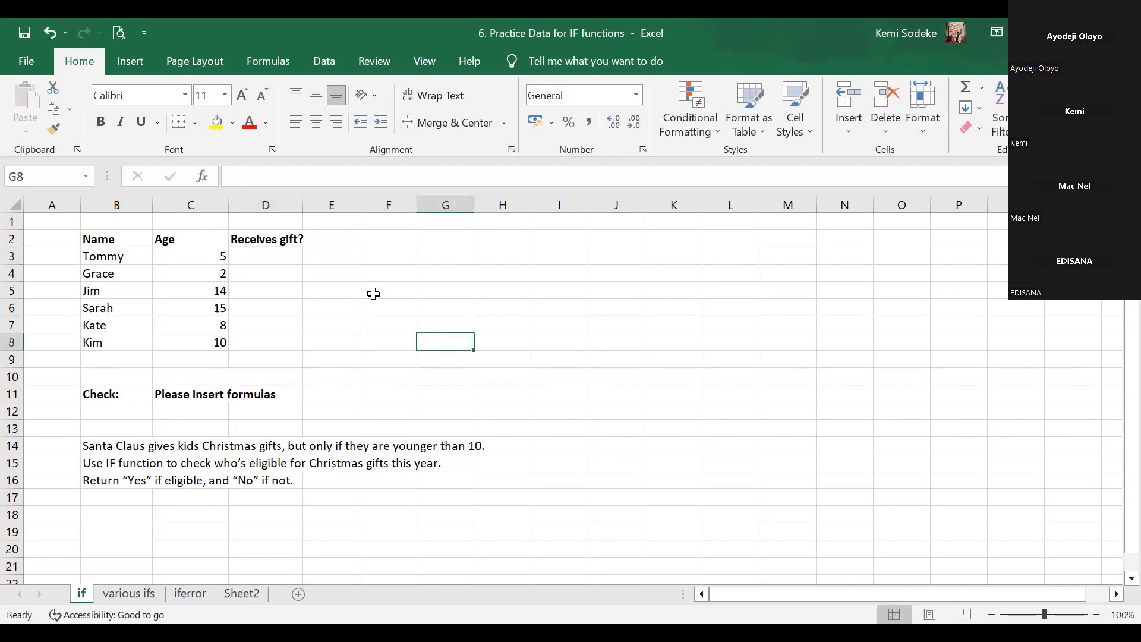
Start an IF formula in D3 with the Function Arguments dialog and set its logical test to C3<10
left_click(248, 264)
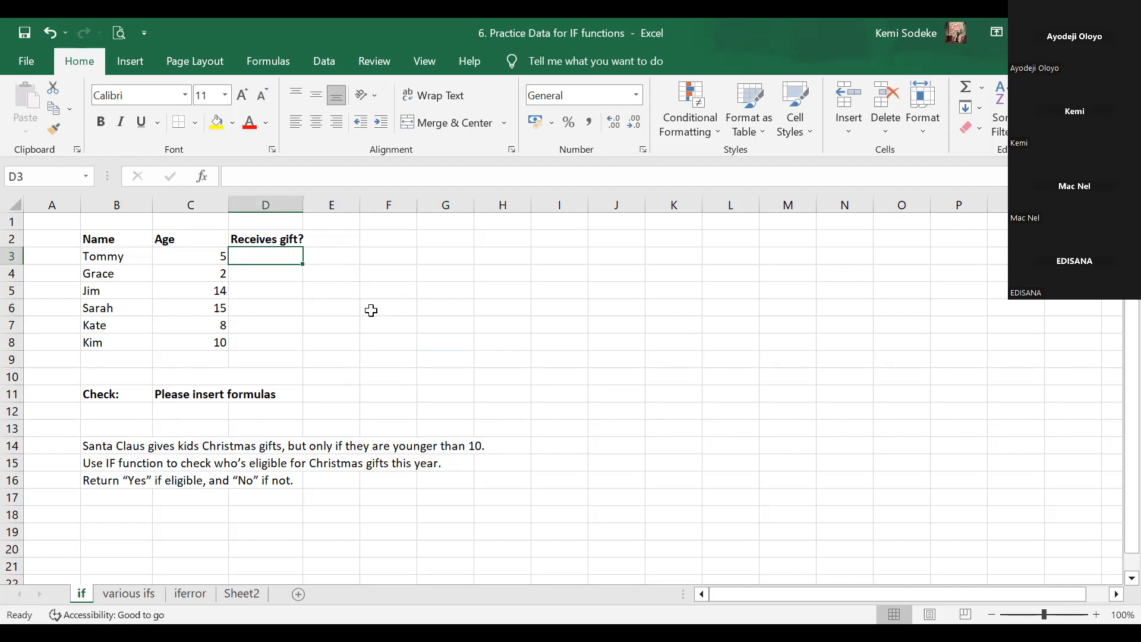
type("=")
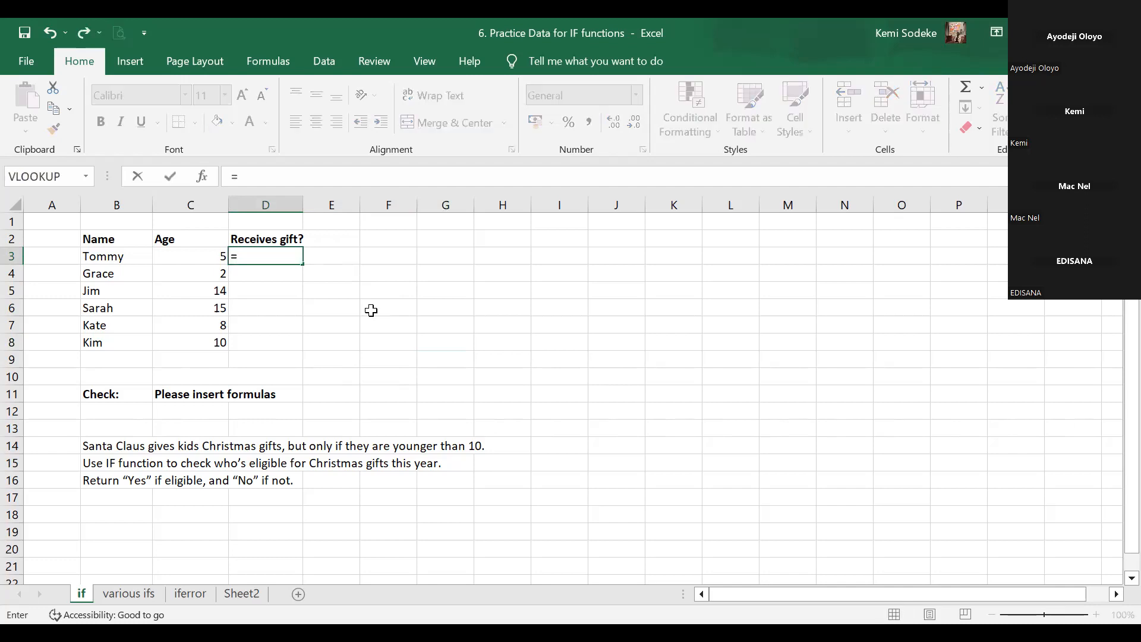
type("if")
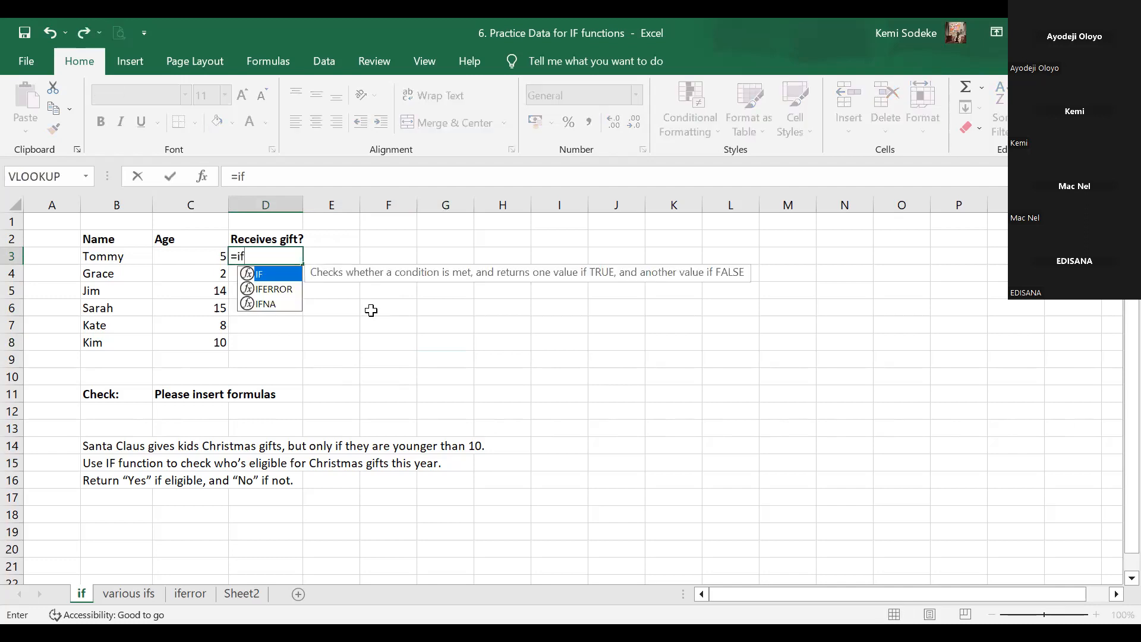
type("(")
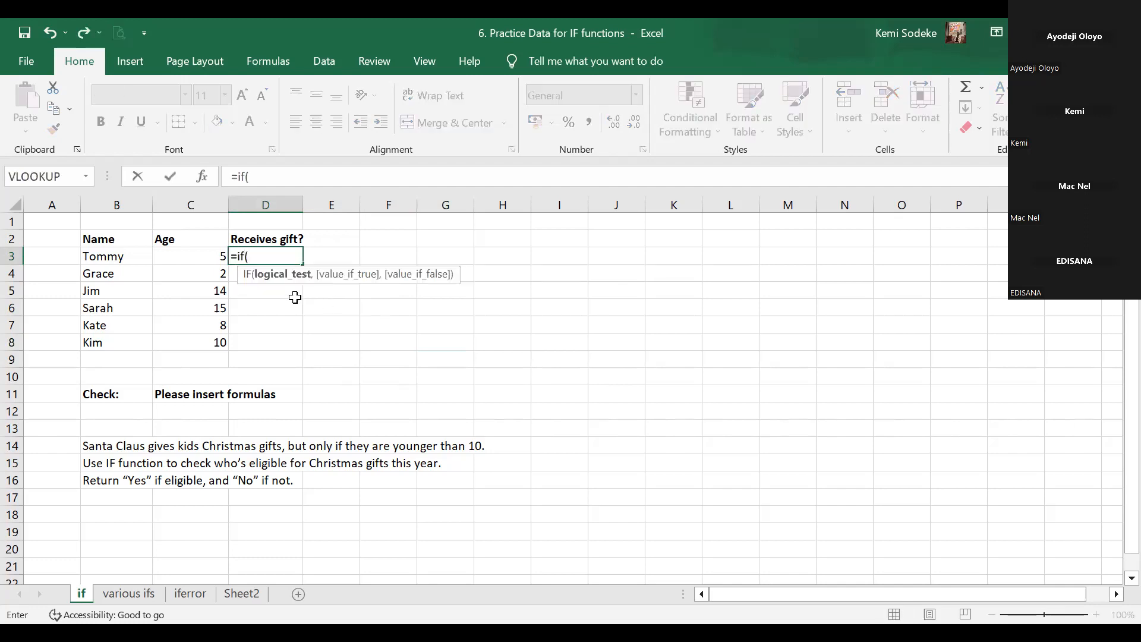
left_click(201, 176)
left_click_drag(792, 265, 756, 218)
left_click(693, 267)
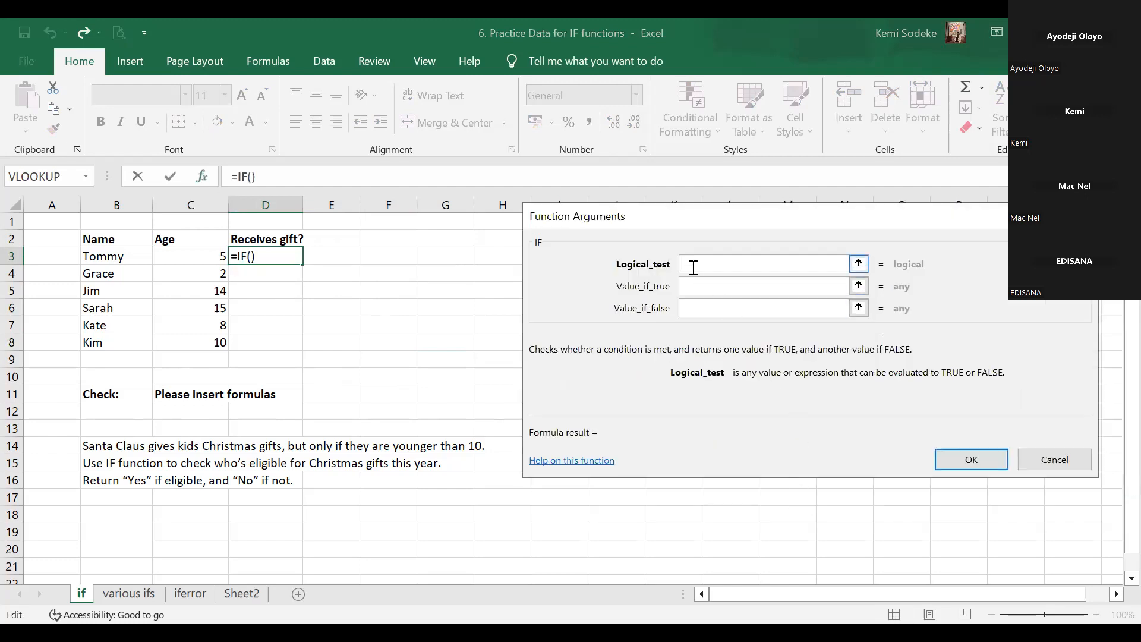
left_click(203, 263)
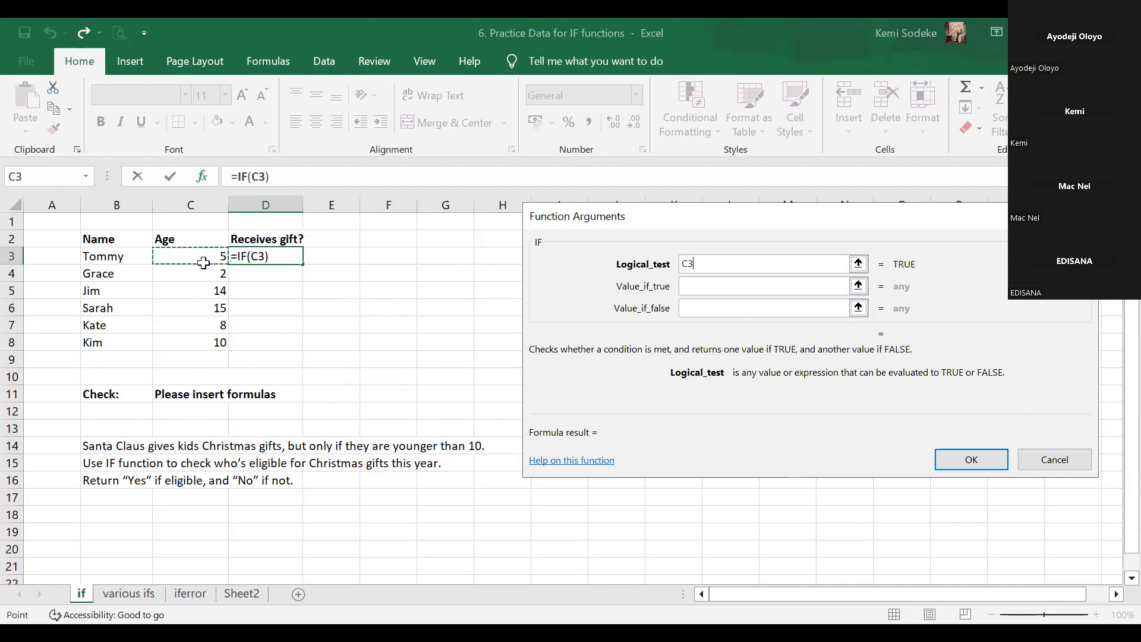
type("<10")
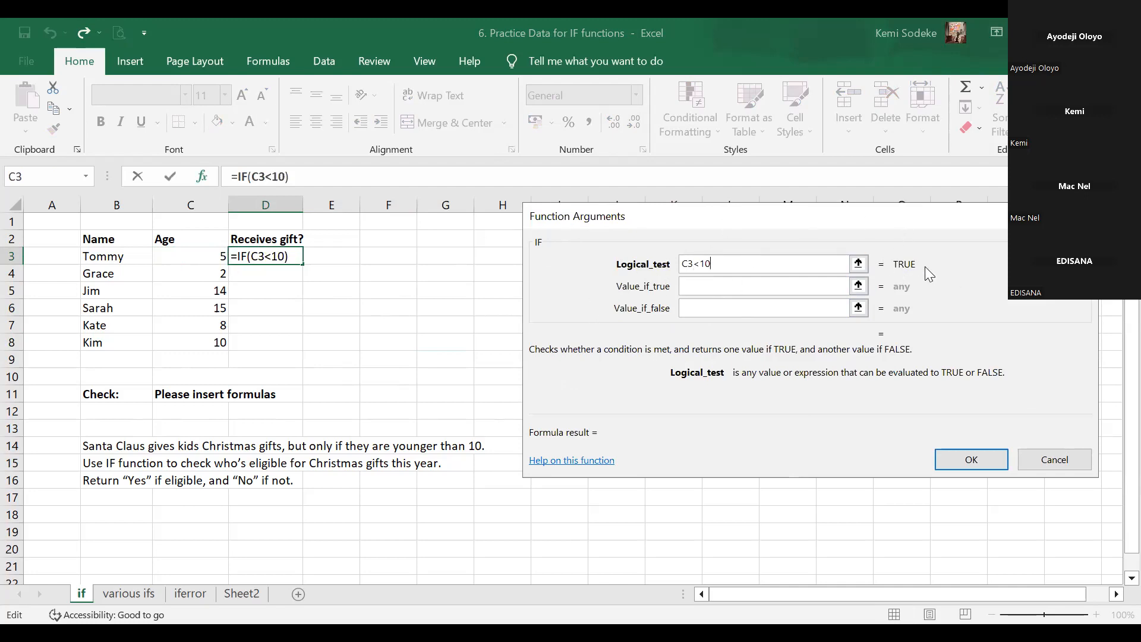
Complete the IF arguments with "Yes" if true and "No" if false, and fill the formula down from D3 to D8
left_click(719, 285)
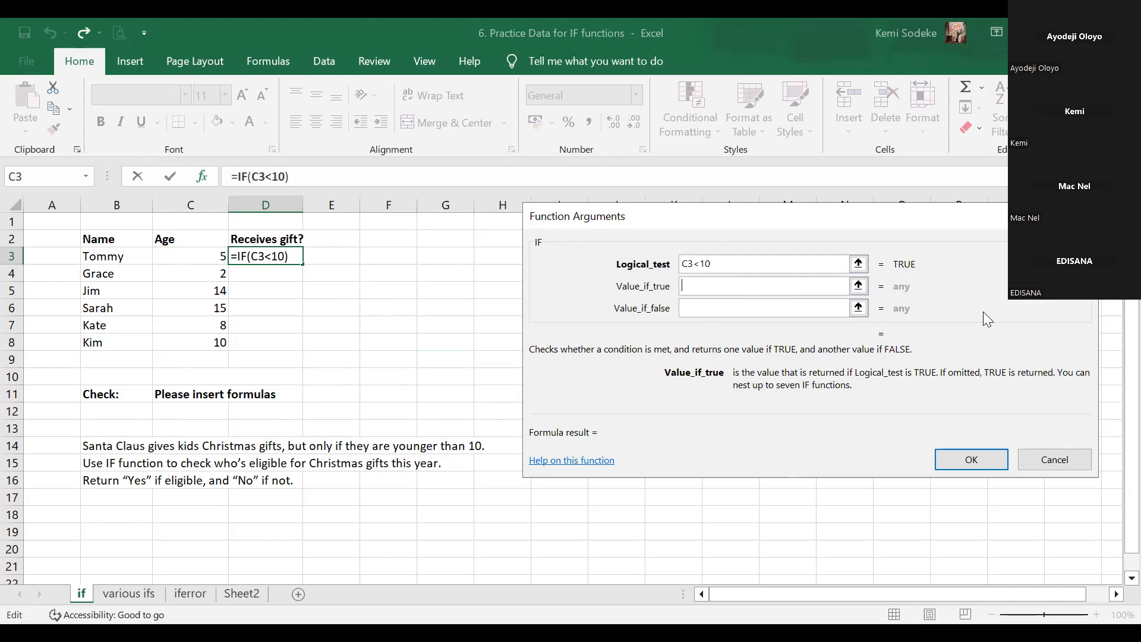
type("Yes")
left_click(707, 307)
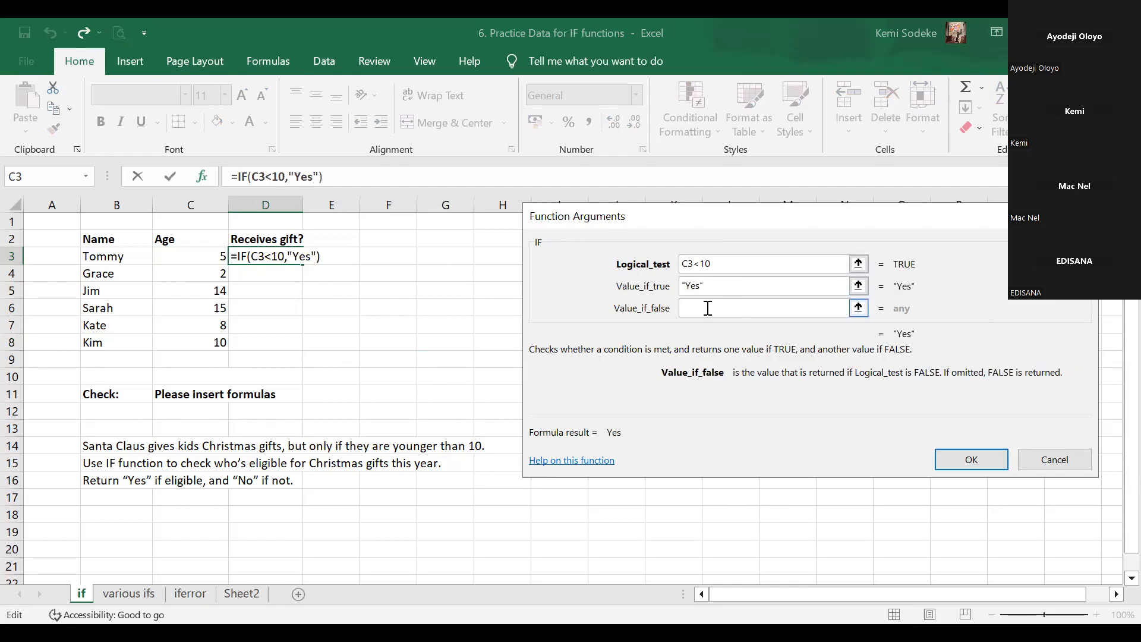
type("No")
left_click(971, 459)
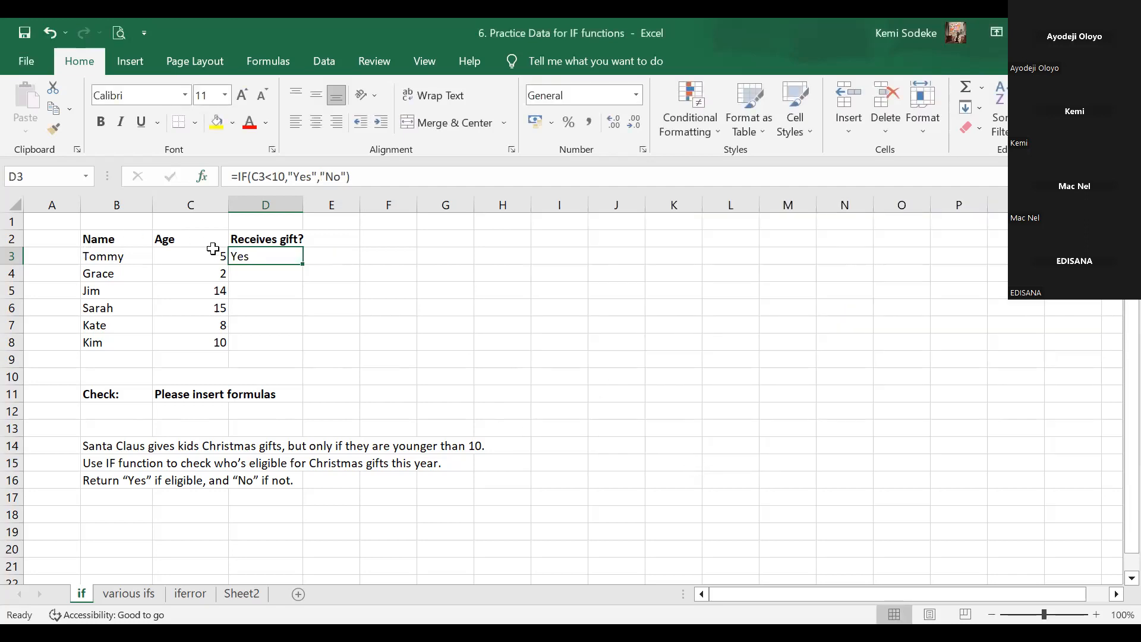
left_click_drag(302, 263, 295, 347)
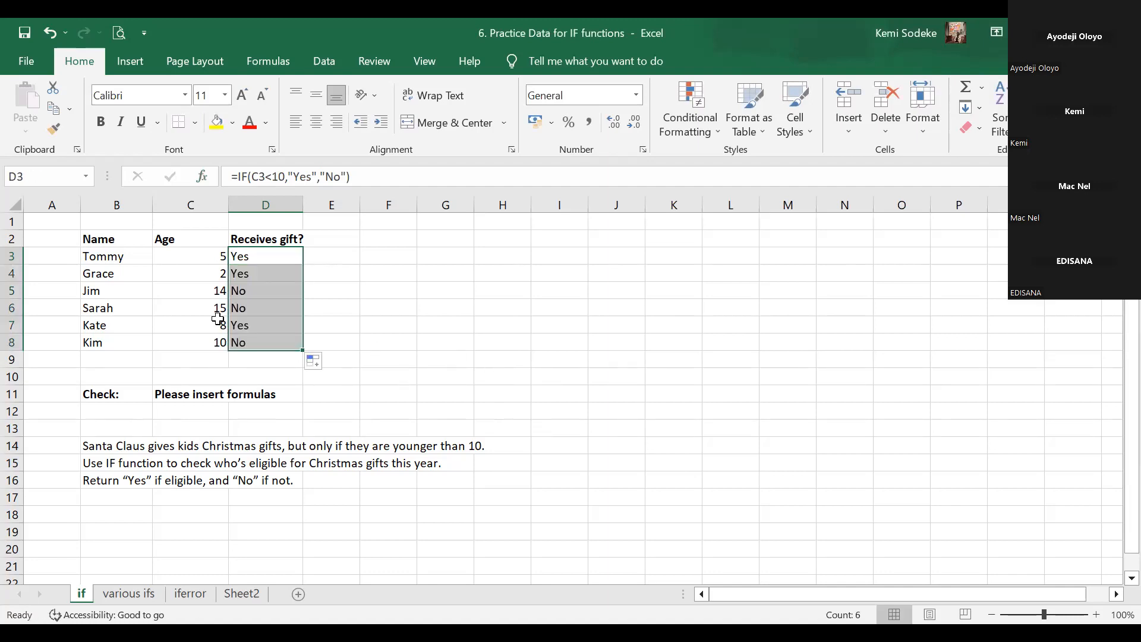
Compare the ages with the gift results in rows 5, 6 and 8, and review the formula in D3
left_click(208, 291)
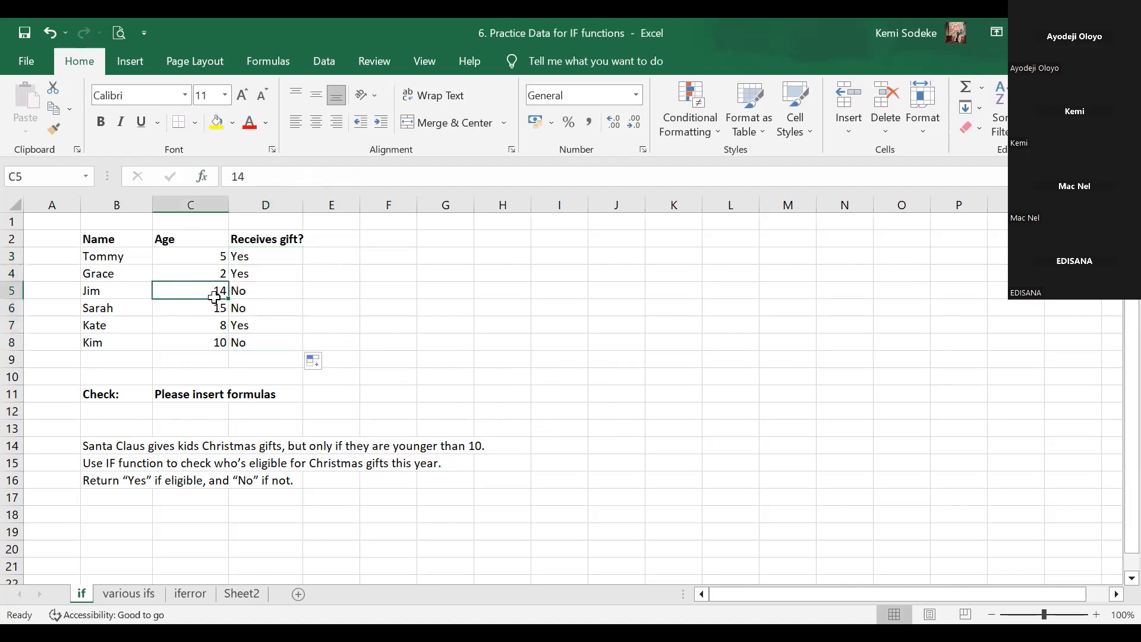
left_click(260, 291)
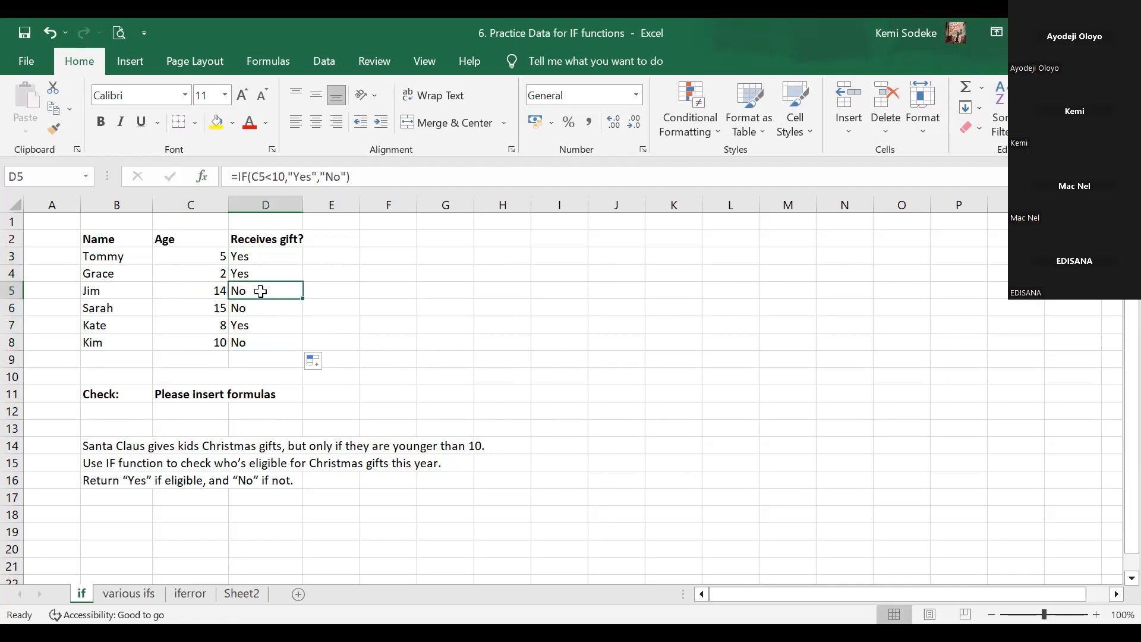
left_click(207, 308)
left_click(254, 306)
left_click(214, 340)
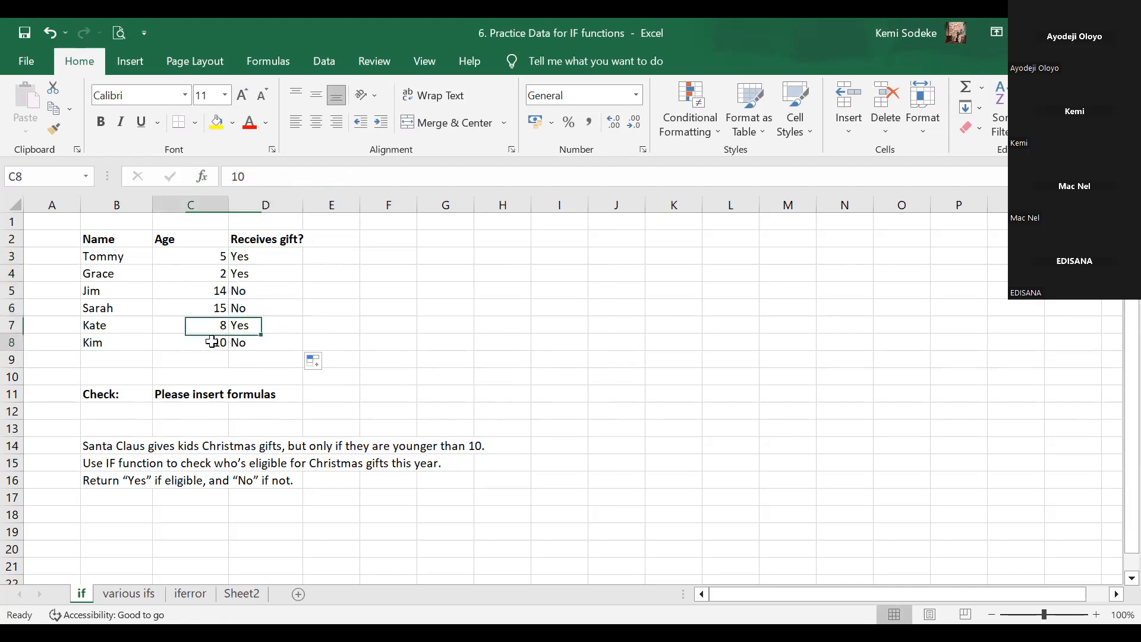
left_click(247, 341)
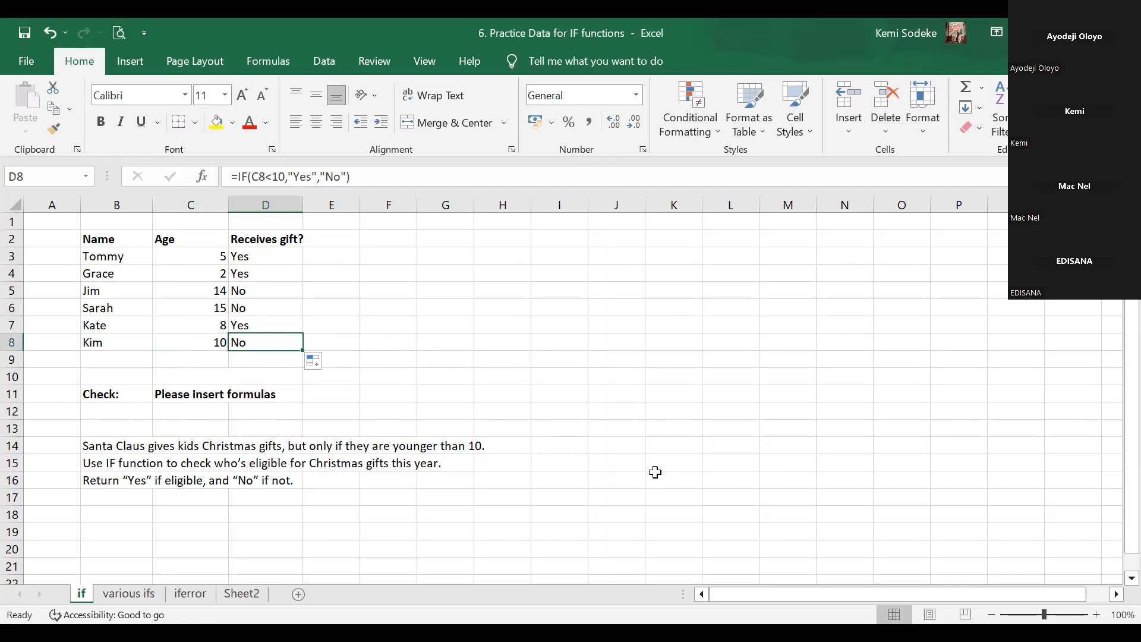
left_click(268, 256)
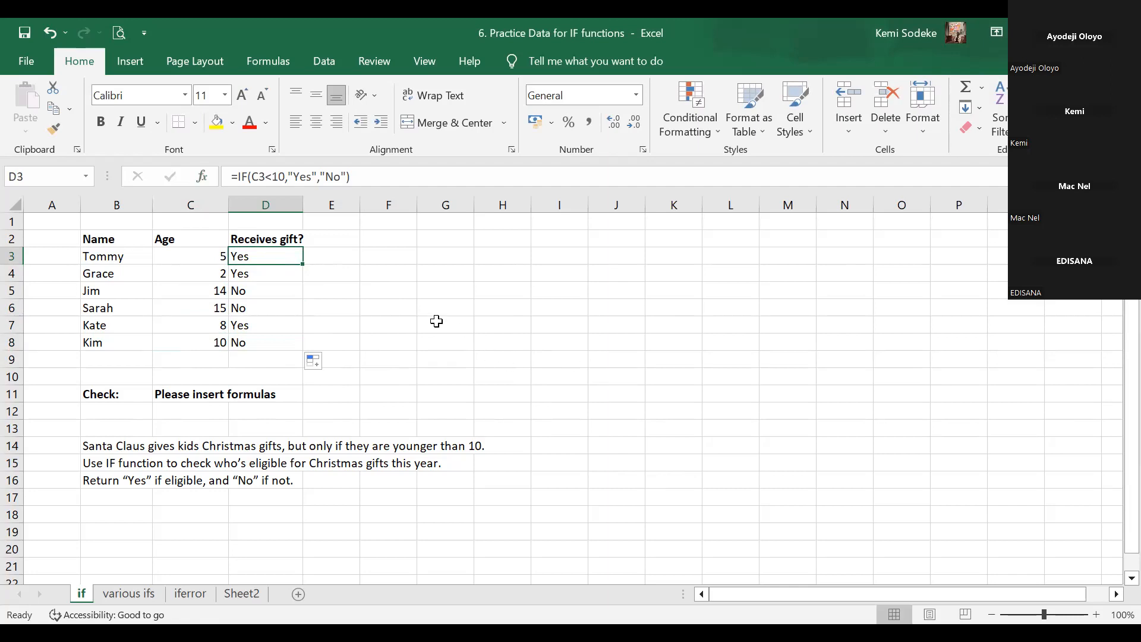
left_click(335, 255)
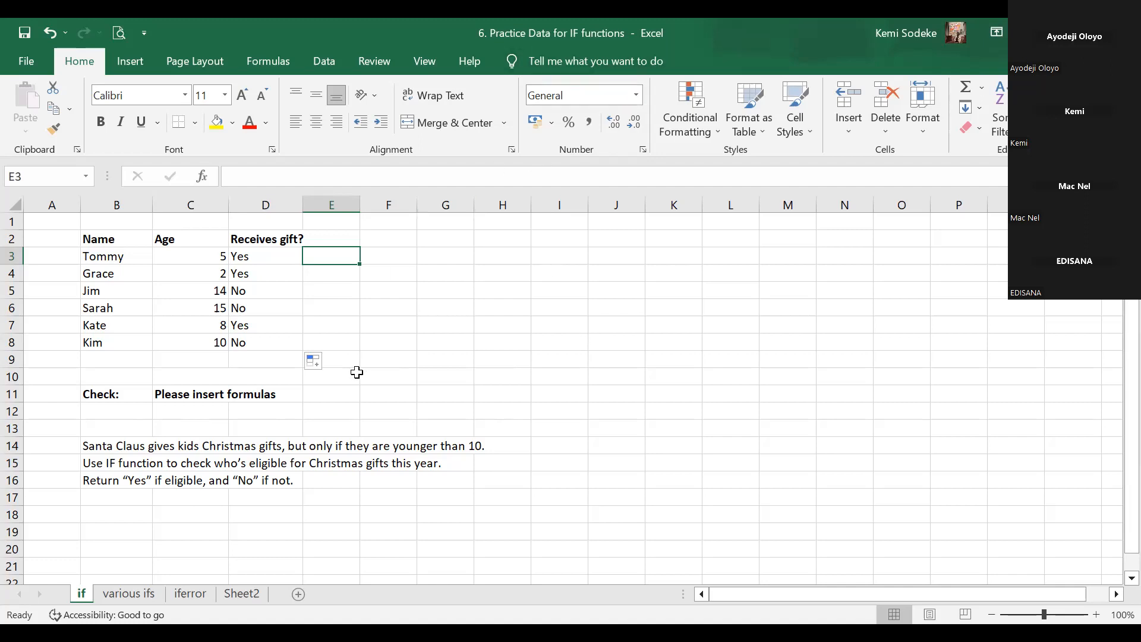
left_click(324, 340)
type("=")
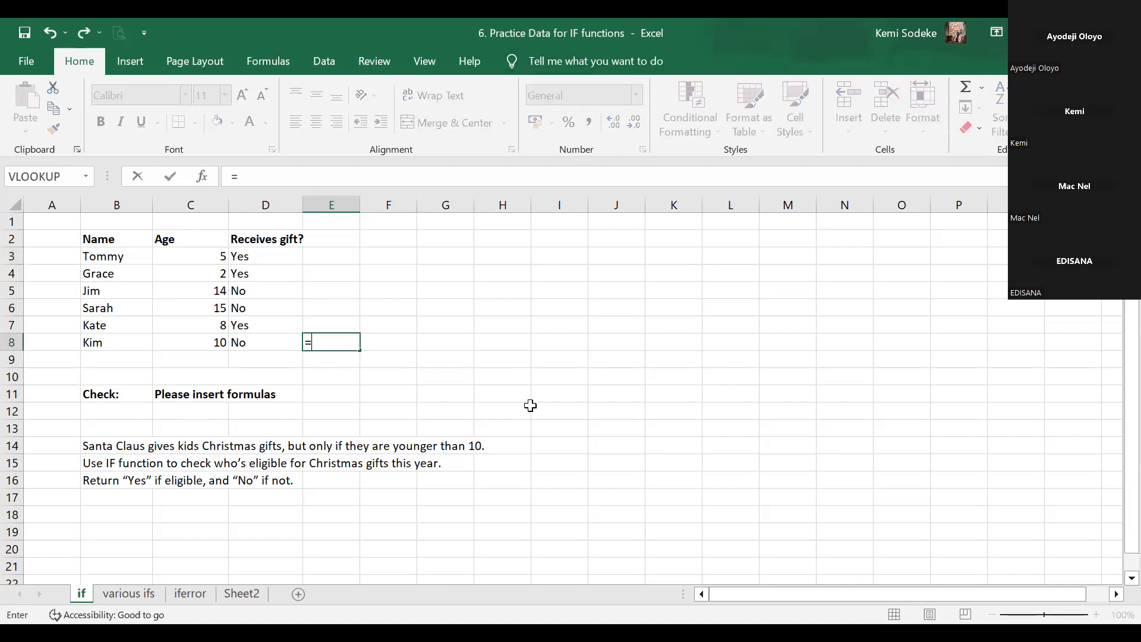
type("and")
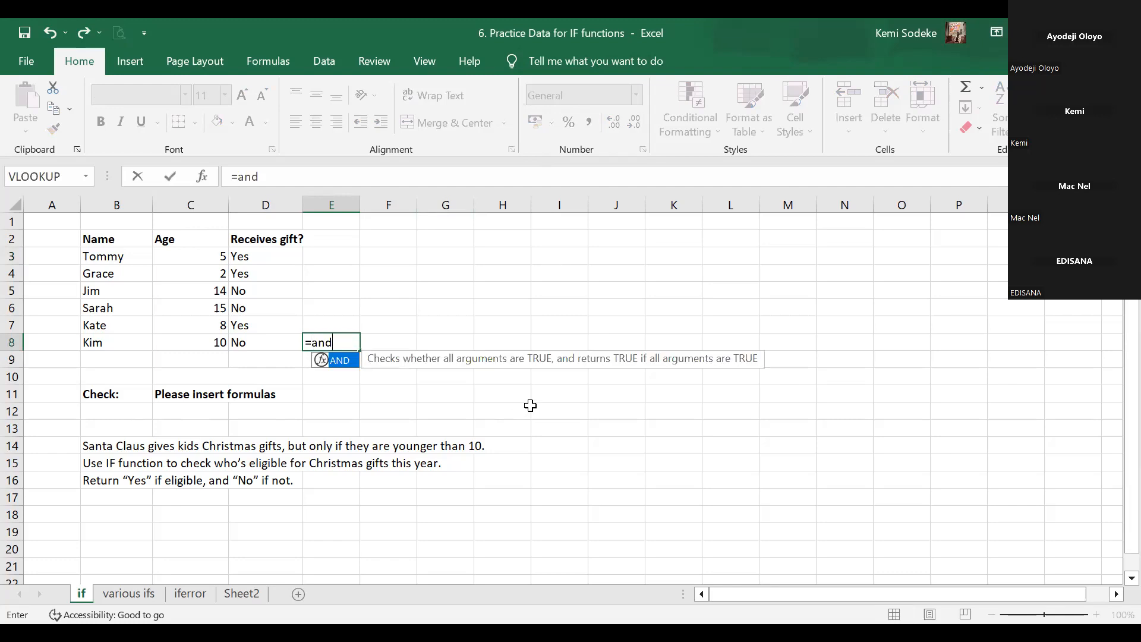
key("BackSpace")
key("BackSpace")
key("BackSpace")
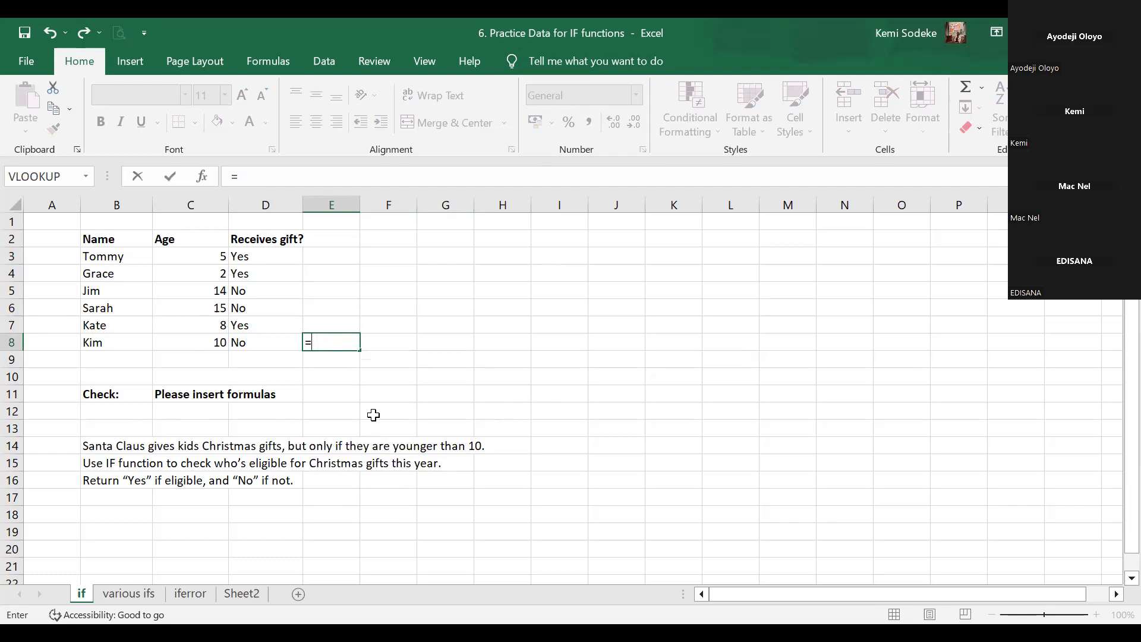
left_click(373, 413)
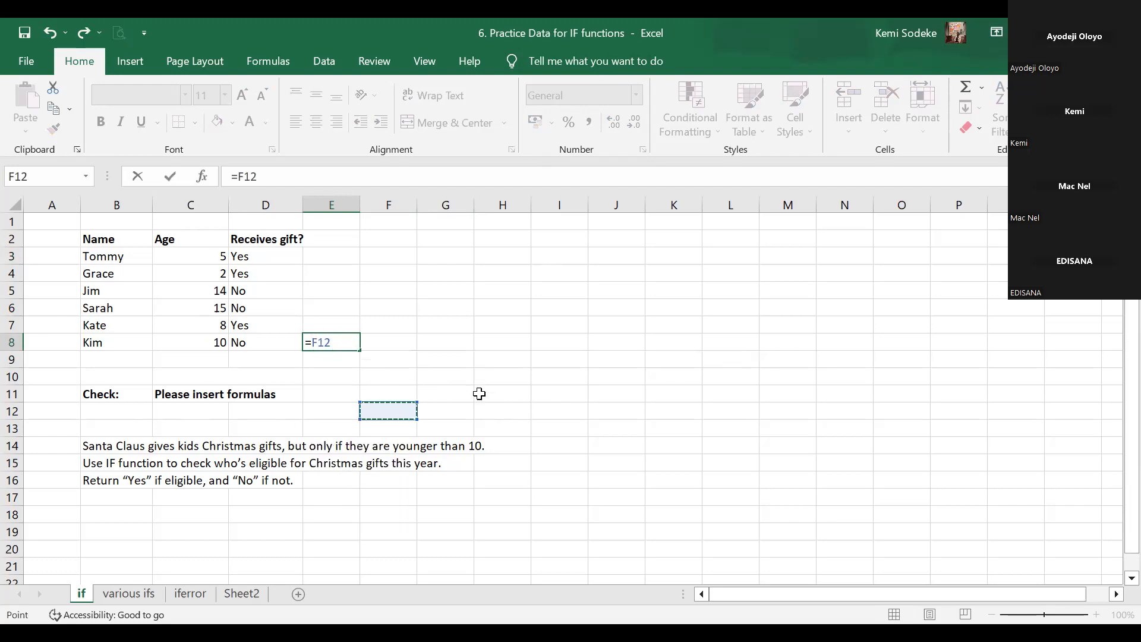
key("Escape")
left_click(473, 352)
Start an OR formula in E8 with the Function Arguments dialog and set its first condition to C8<10
left_click(336, 344)
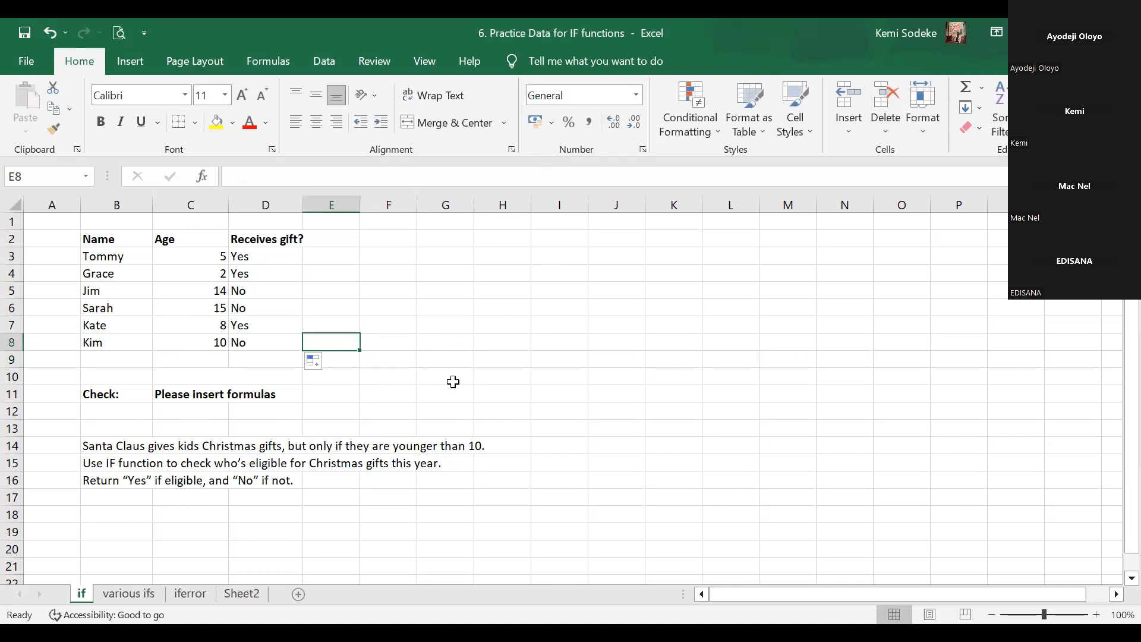
type("=or")
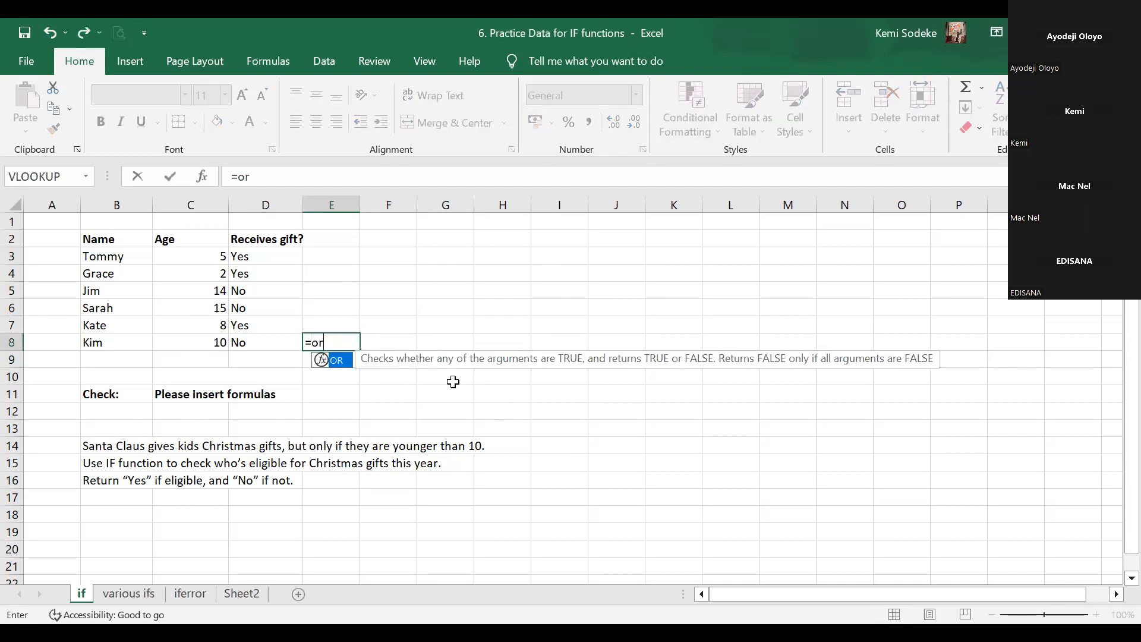
type("(")
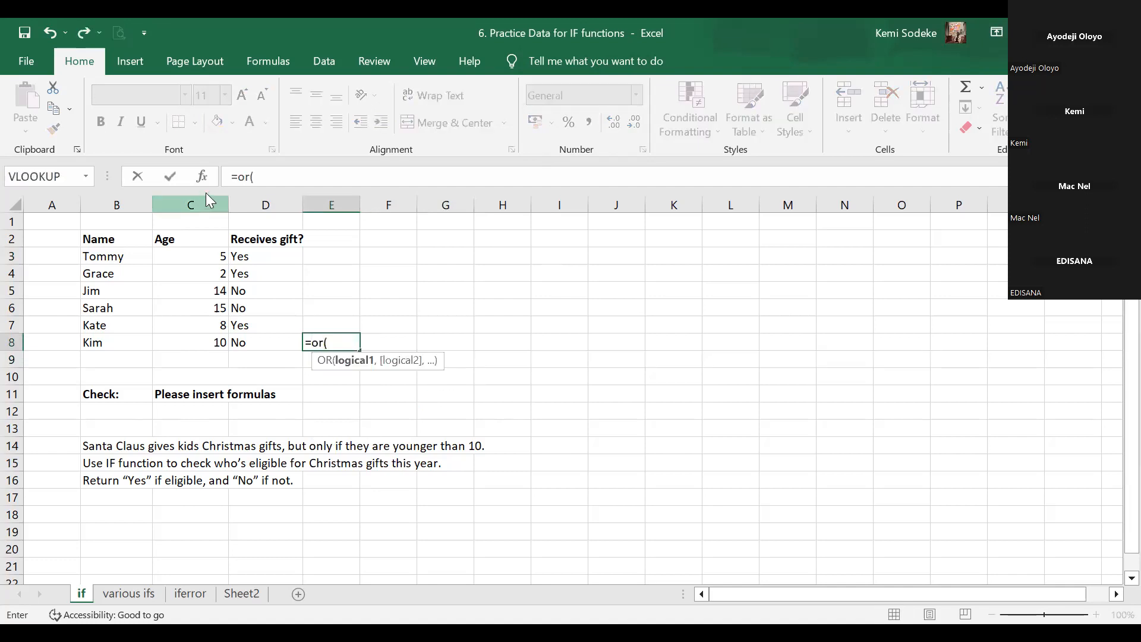
key("ctrl+a")
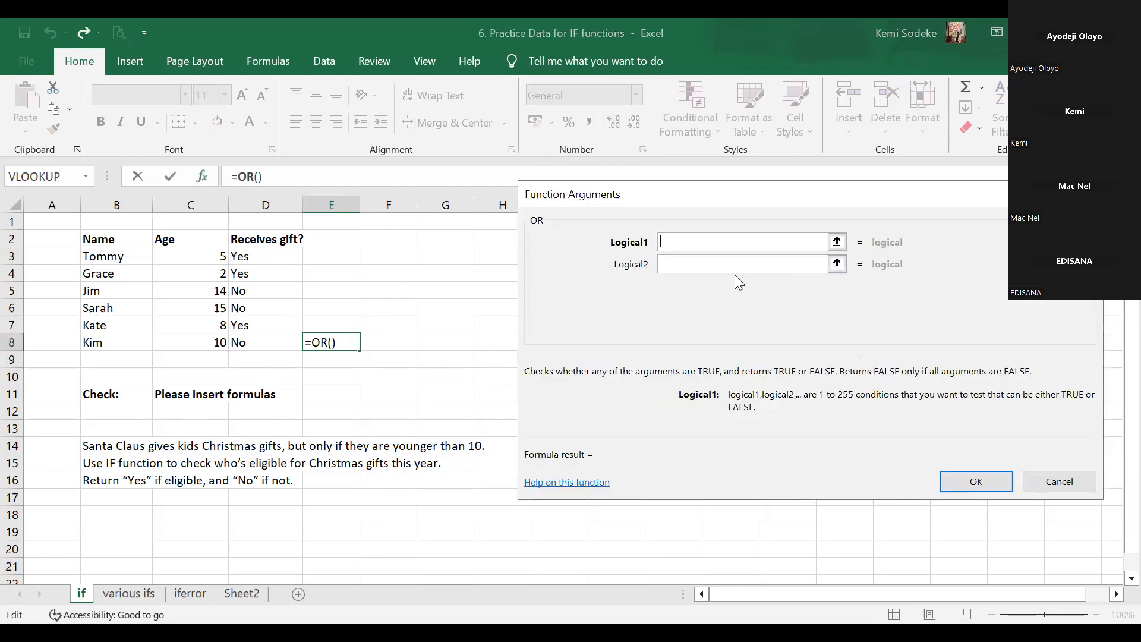
left_click(207, 345)
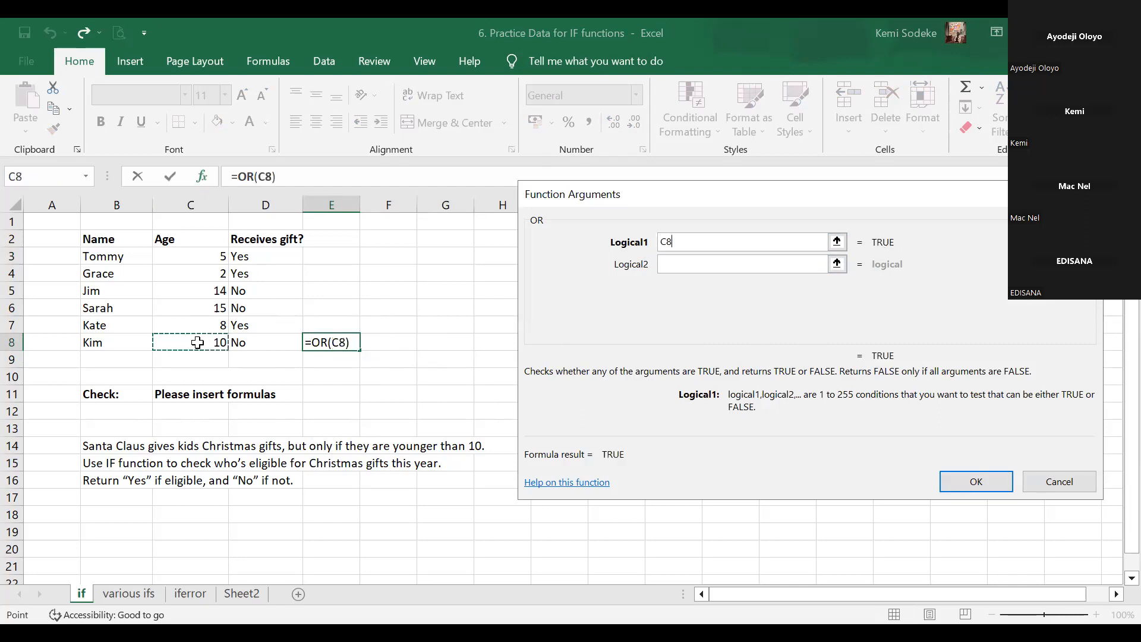
type("<")
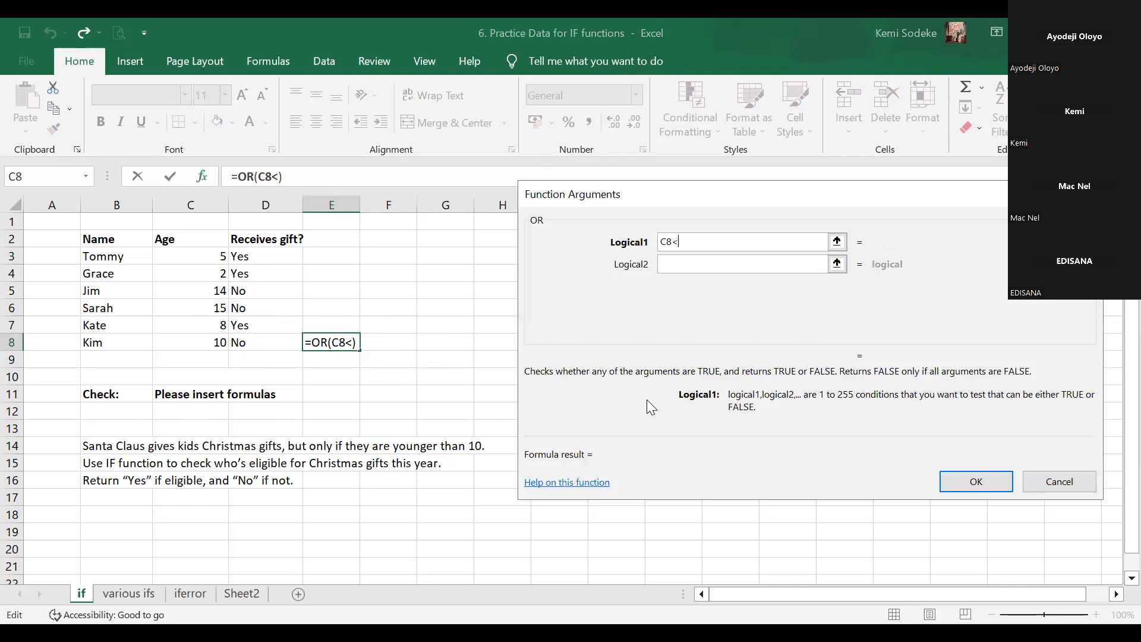
type("10")
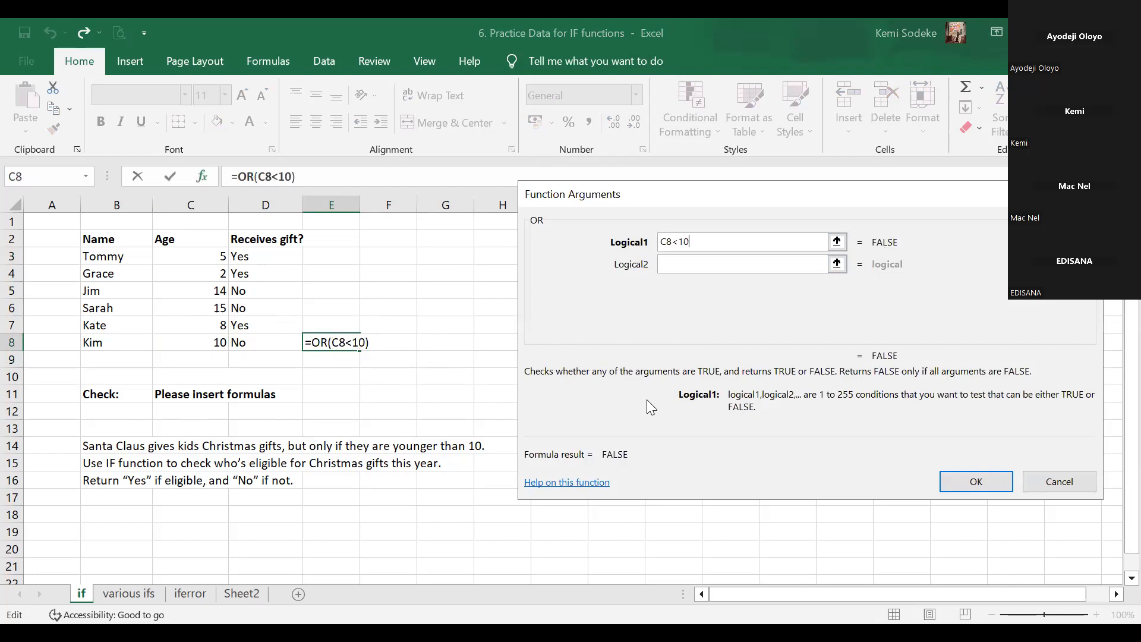
Set the second OR condition to C8=10 and enter the formula in E8
left_click(685, 261)
left_click(207, 344)
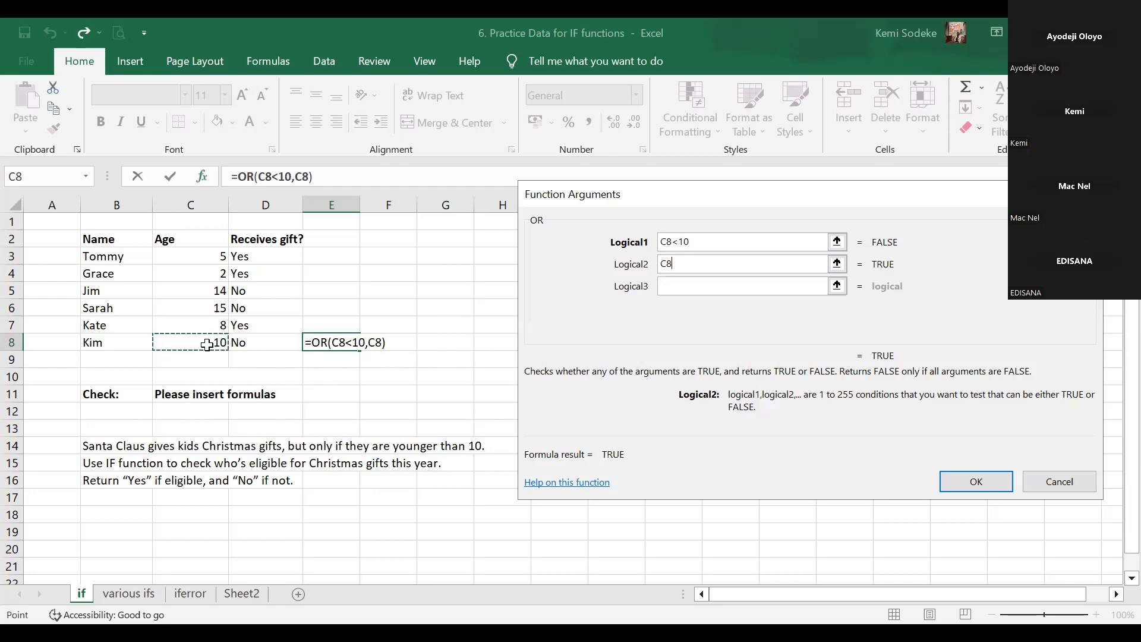
type("=10")
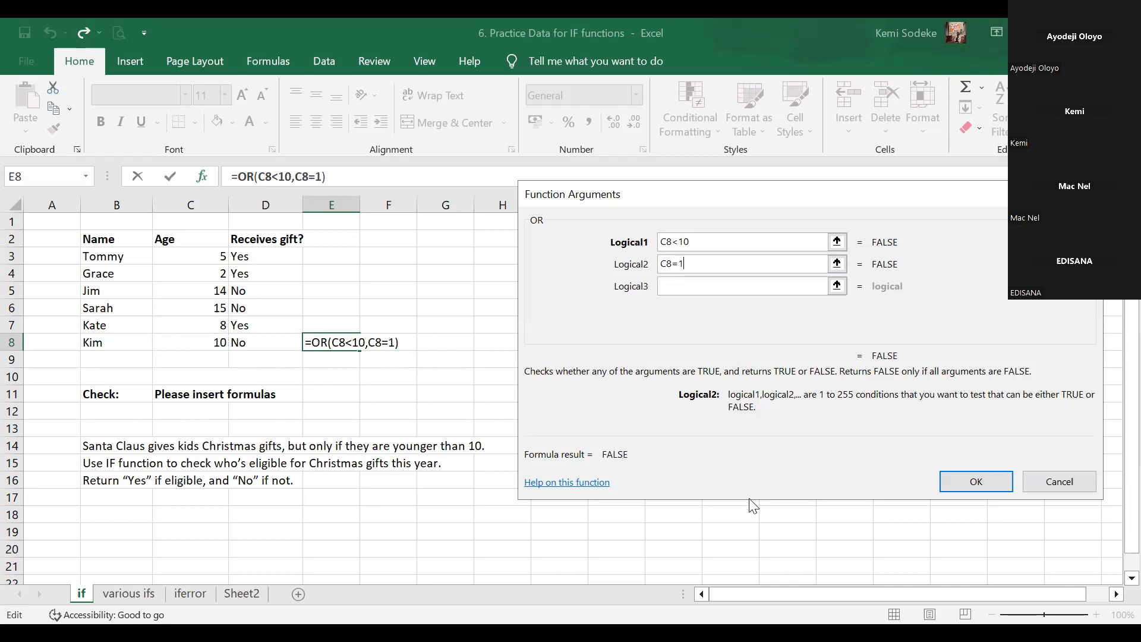
left_click(976, 485)
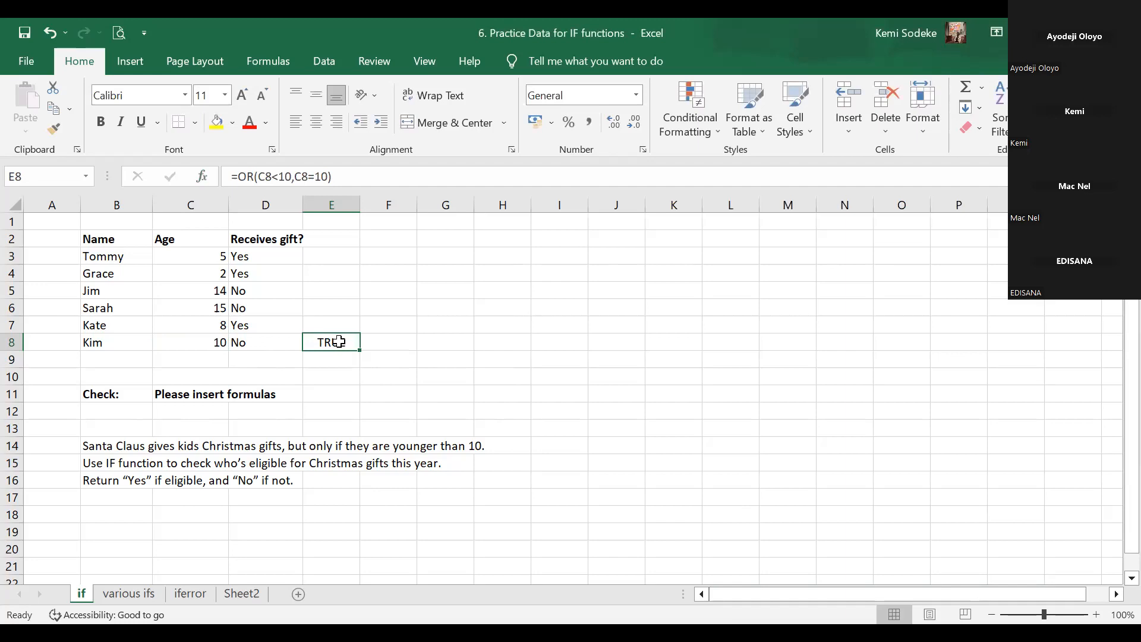
Nest the OR formula in E8 inside an IF function as its logical test
left_click(238, 177)
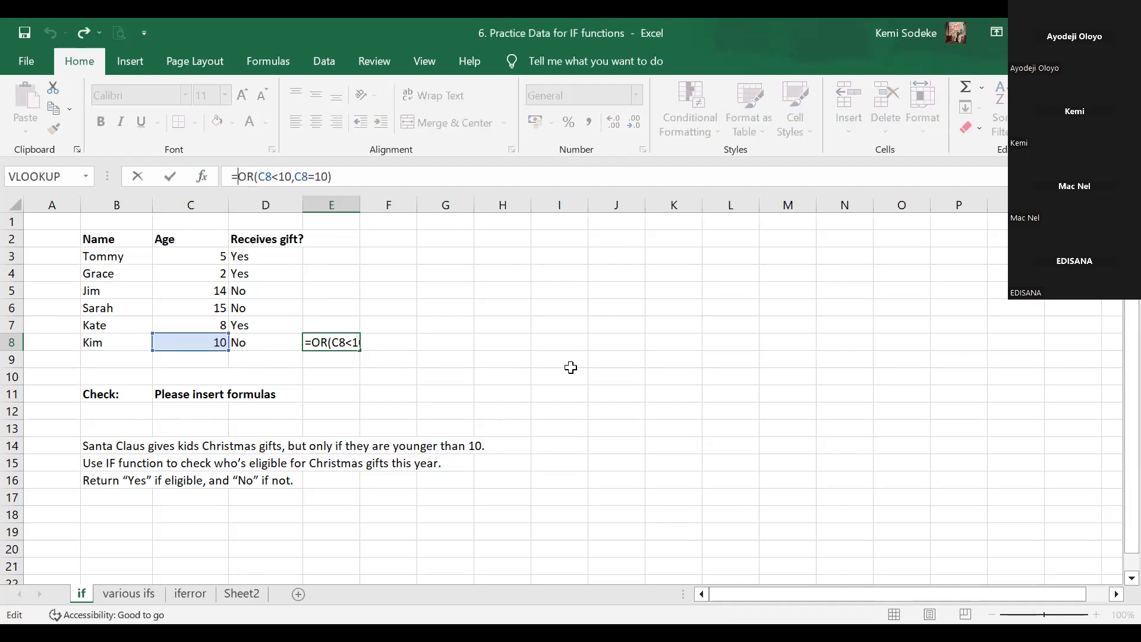
type("if(")
left_click(369, 177)
type(",")
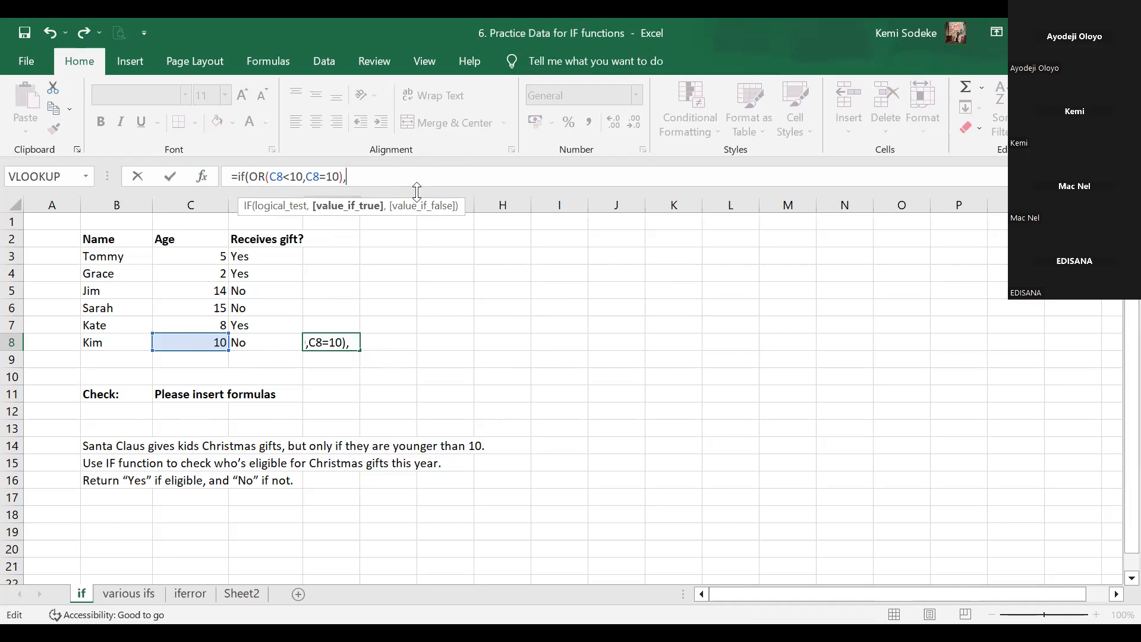
Complete the IF formula in E8 with "Yes" if true and "No" if false
type("Yes,")
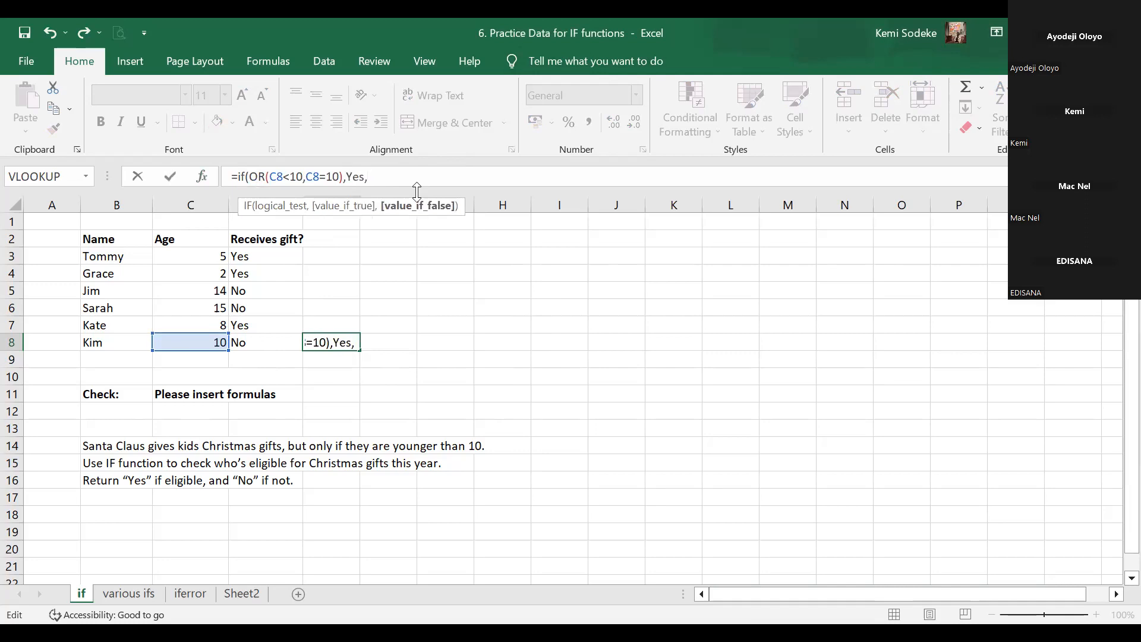
type("No\"")
left_click(367, 174)
type("\"")
left_click(348, 174)
type("\"")
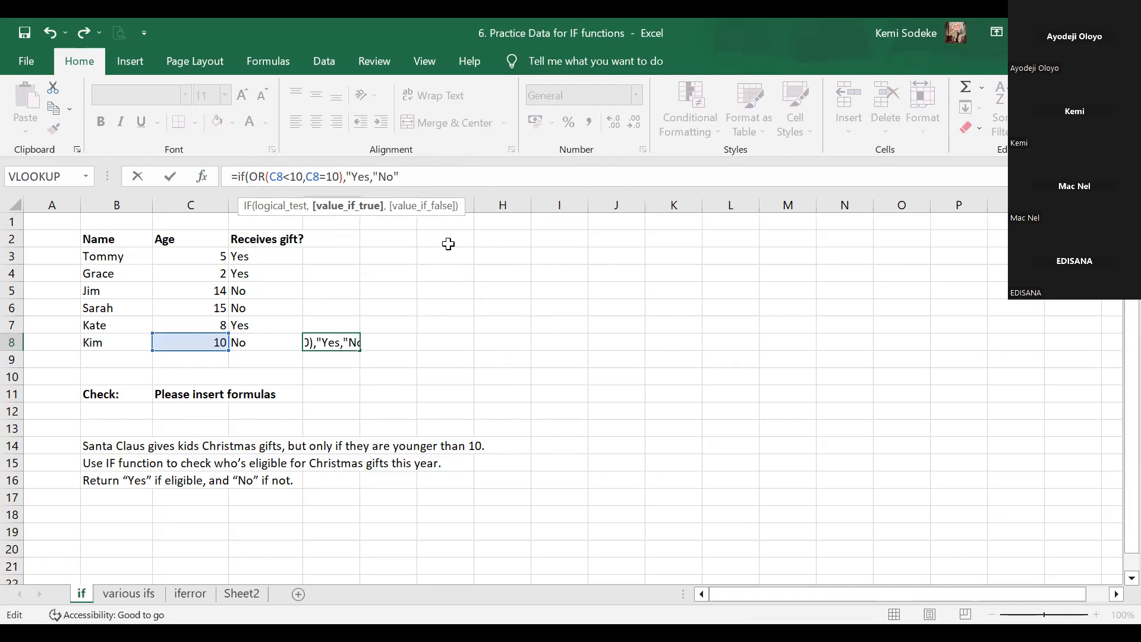
left_click(369, 174)
type("\")")
key("Return")
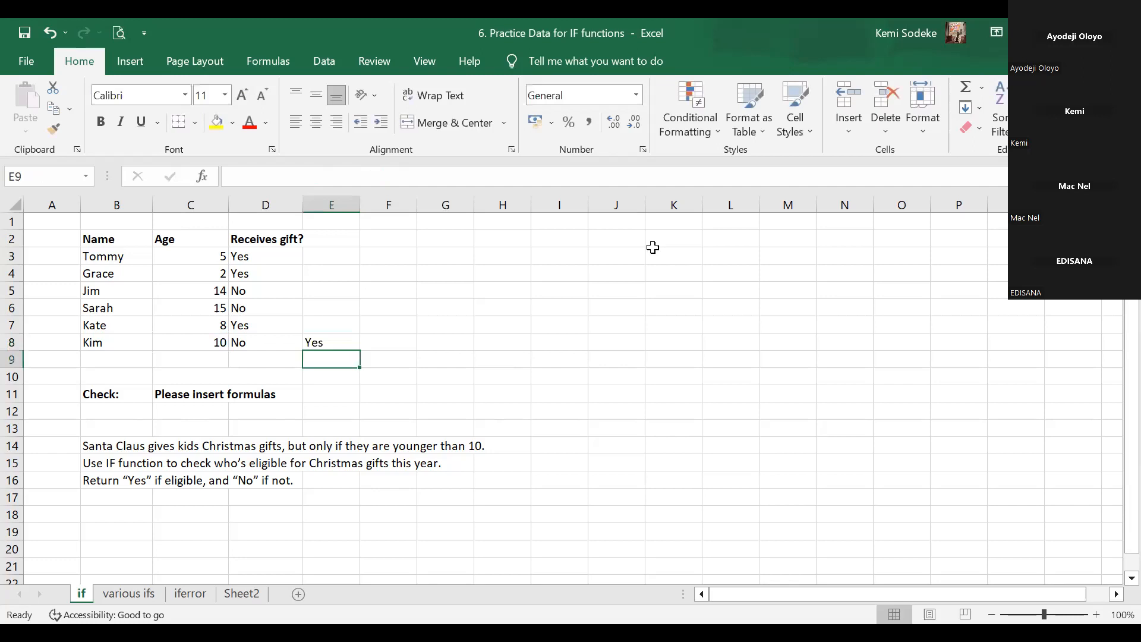
Review the combined IF and OR formula in cell E8
left_click(332, 340)
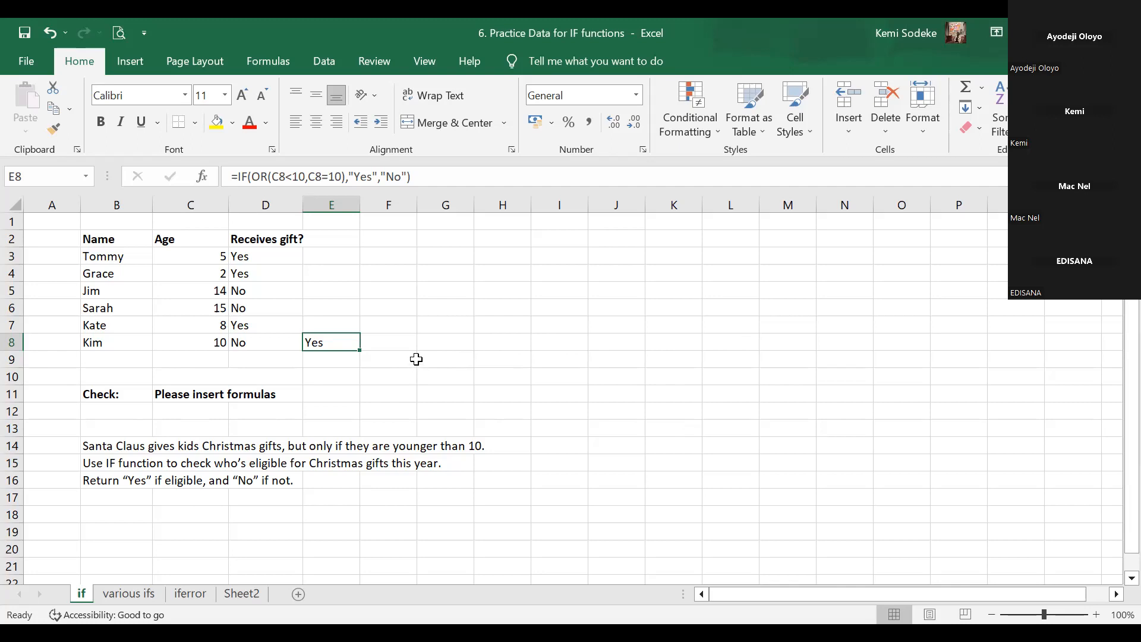
left_click(395, 341)
left_click(346, 341)
Enter the notes "If OR" in B18 and "IF And" in B20 below the exercise instructions
left_click(96, 515)
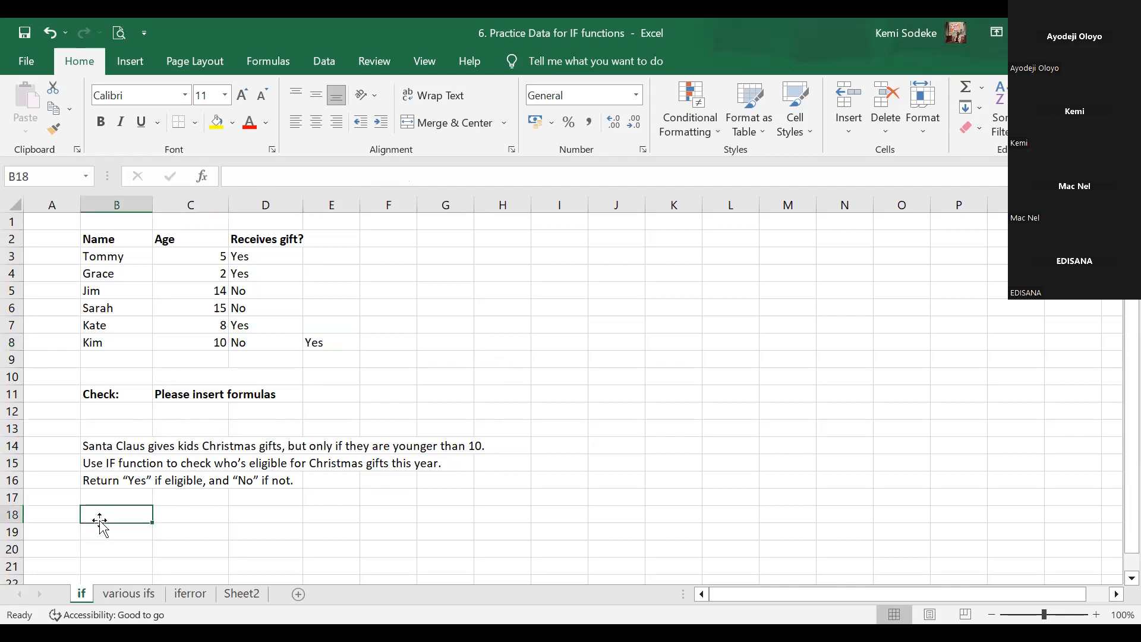
scroll(359, 533, "down", 1)
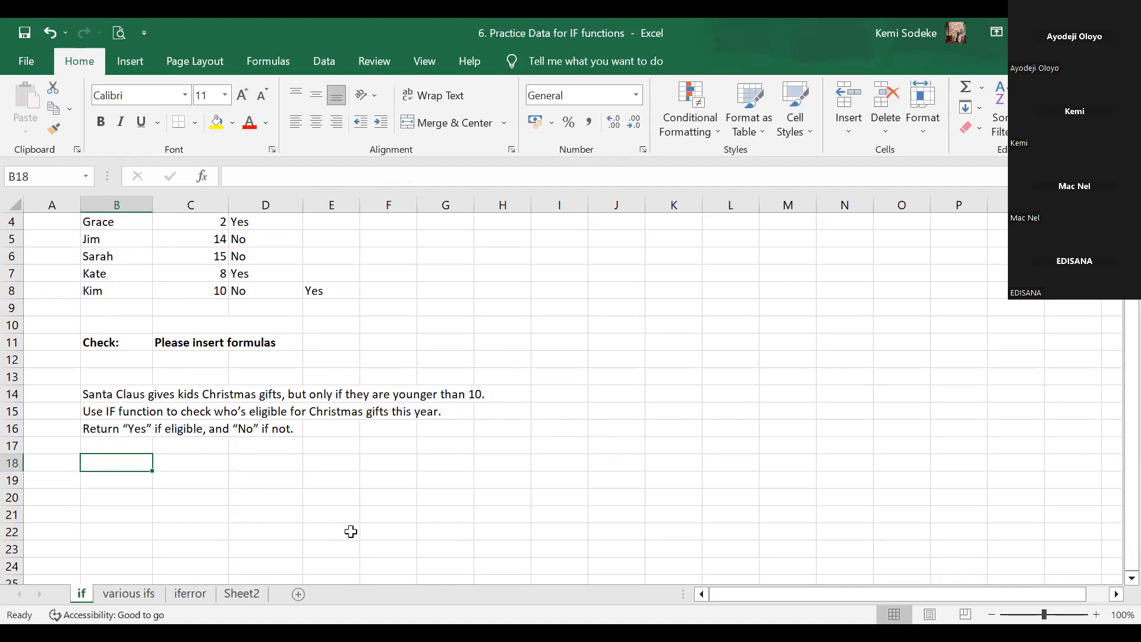
type("If")
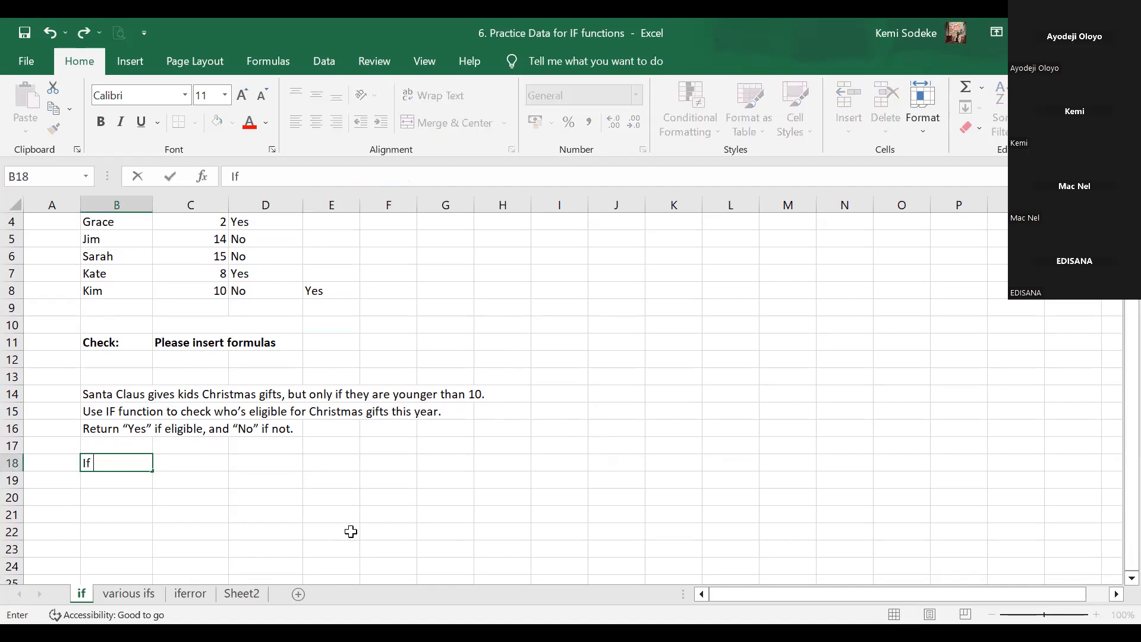
type(" OR")
key("Return")
key("Return")
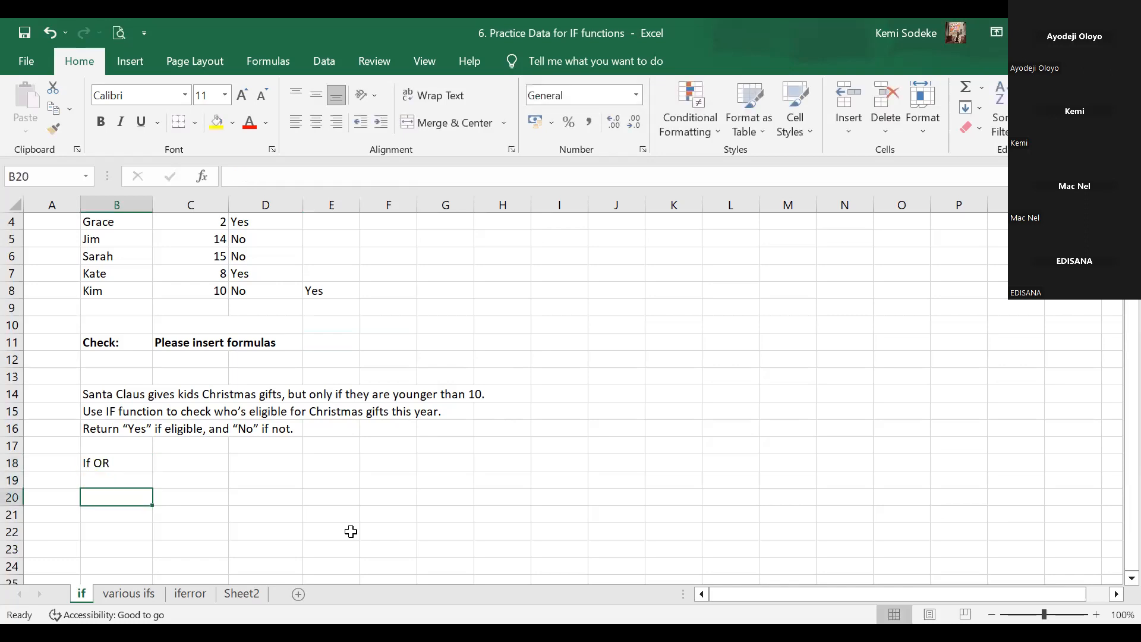
type("IF And")
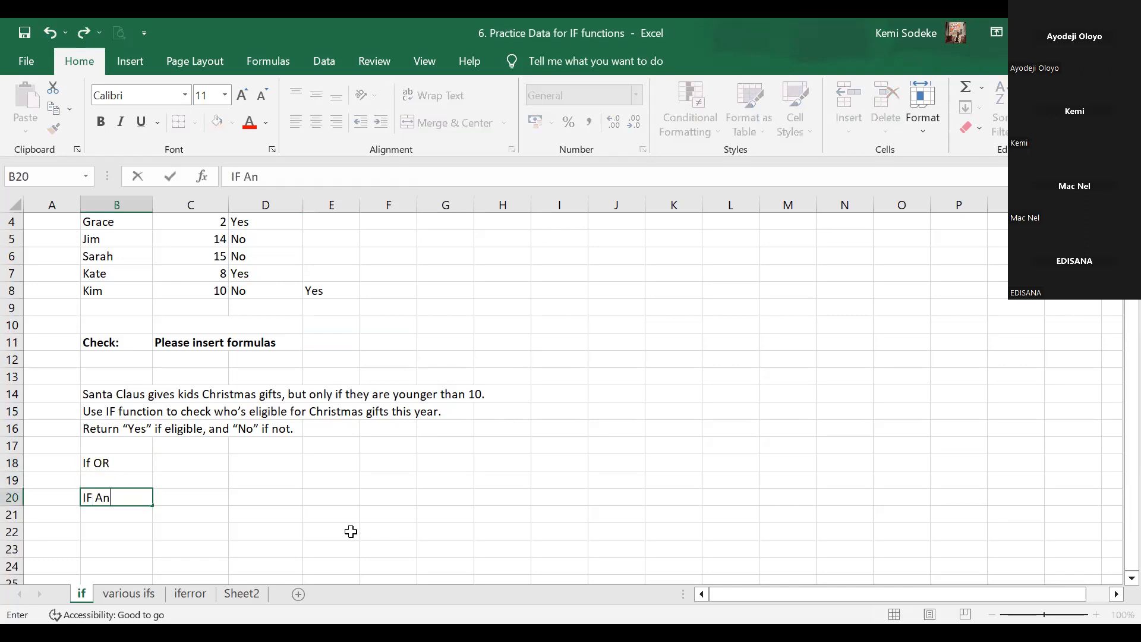
key("Return")
scroll(318, 473, "up", 1)
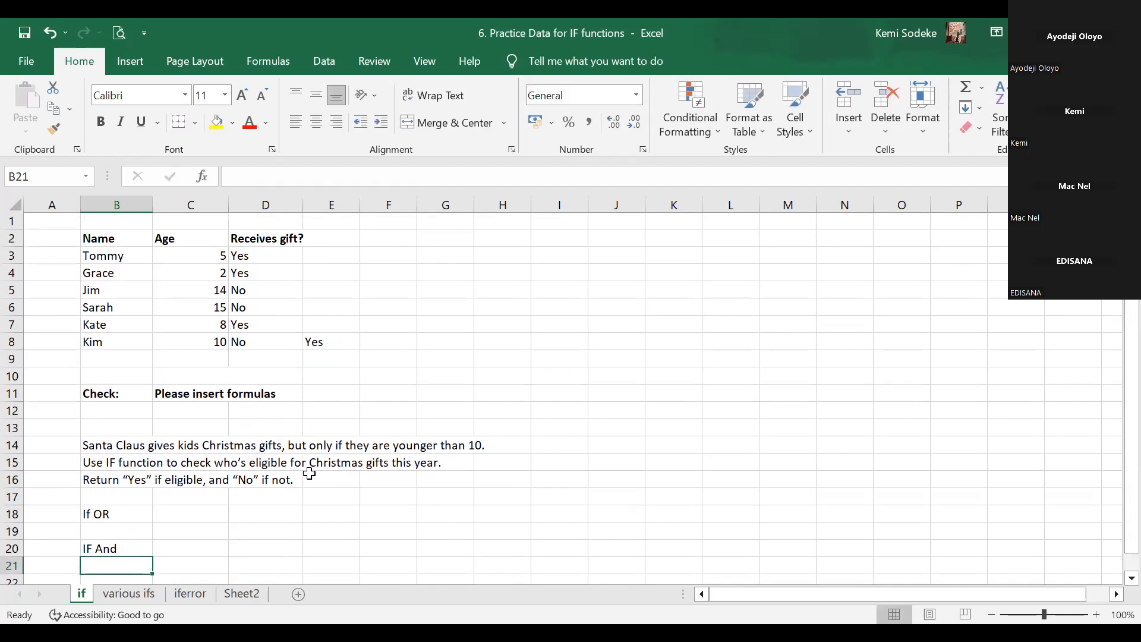
Recheck the age conditions and return values in the formula of E8
left_click(327, 345)
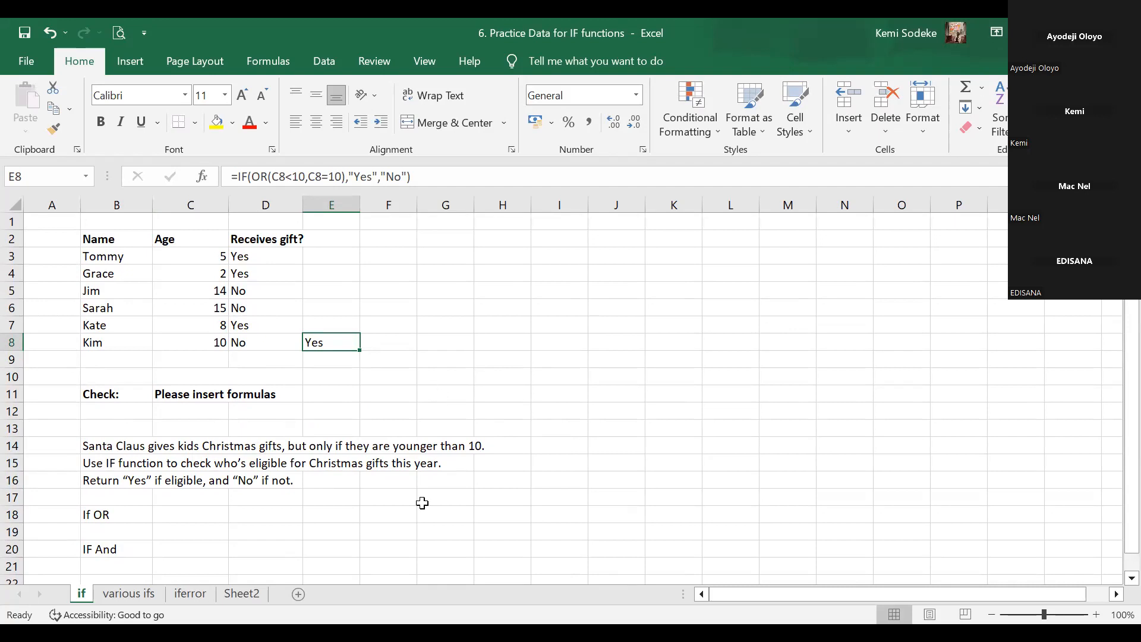
key("Right")
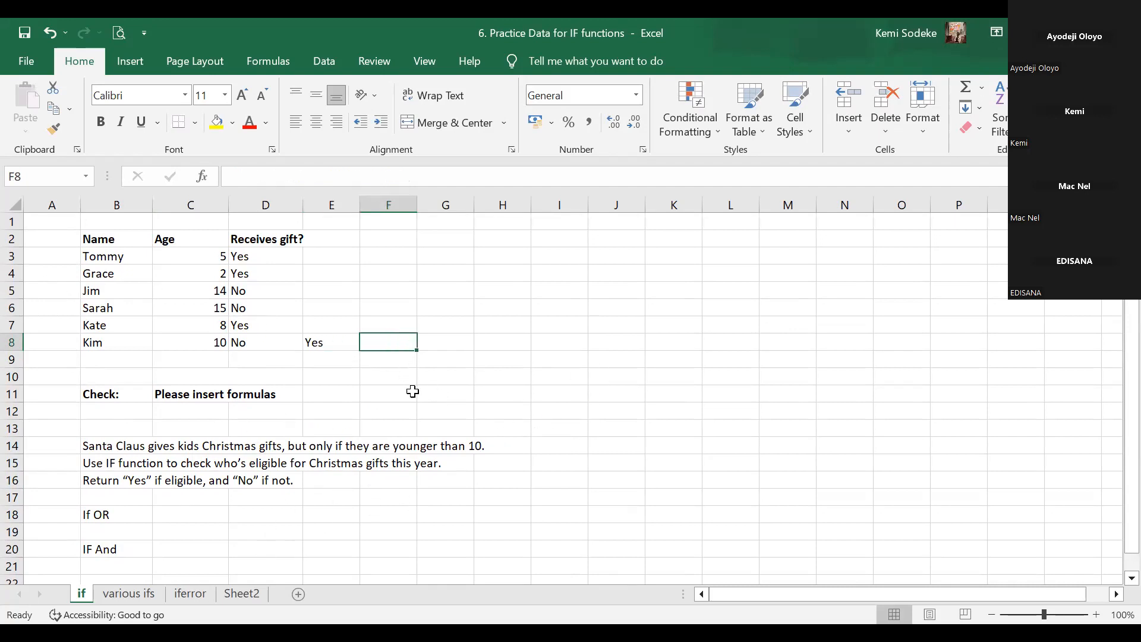
Open the various ifs sheet and examine the footballer table and the Sumif question in B22
left_click(127, 596)
left_click(569, 332)
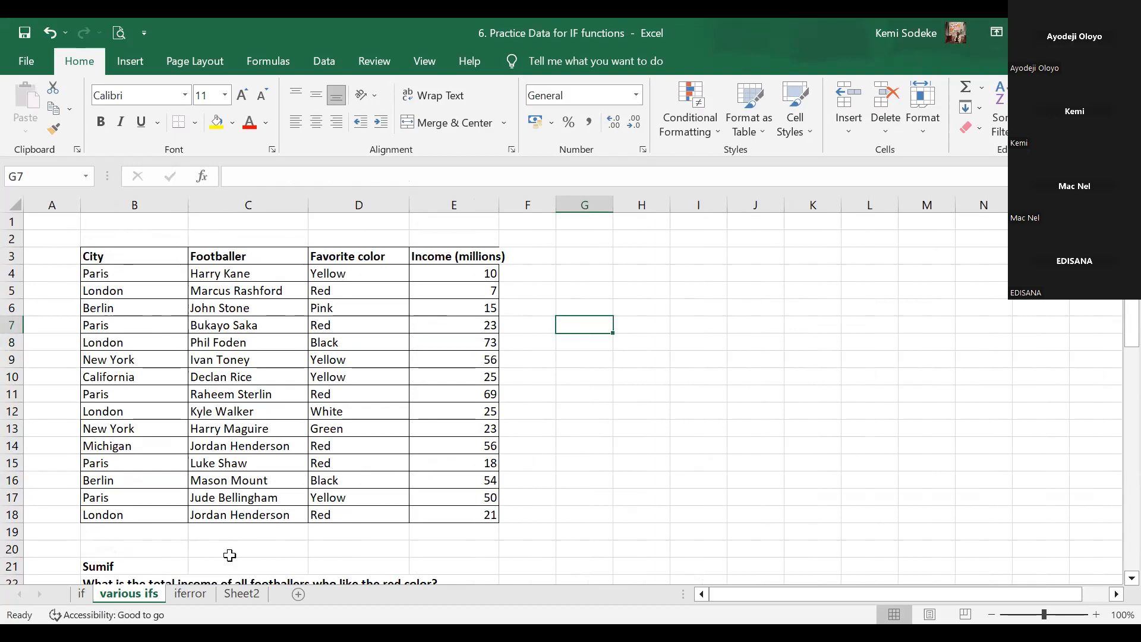
left_click(595, 429)
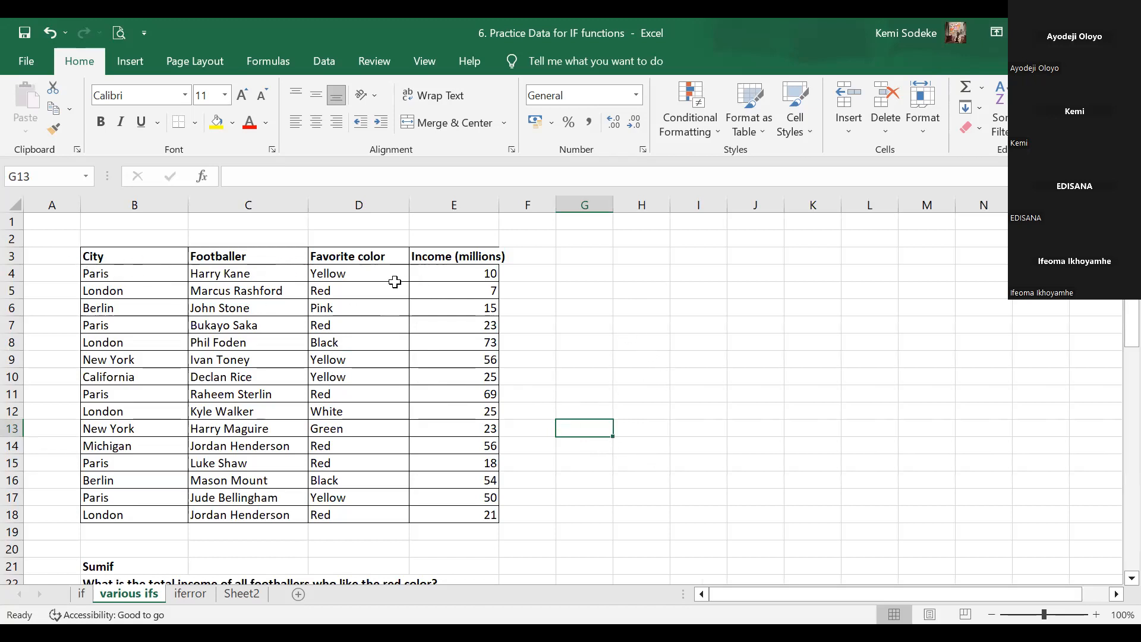
scroll(698, 356, "down", 1)
scroll(695, 362, "up", 1)
scroll(1115, 581, "down", 1)
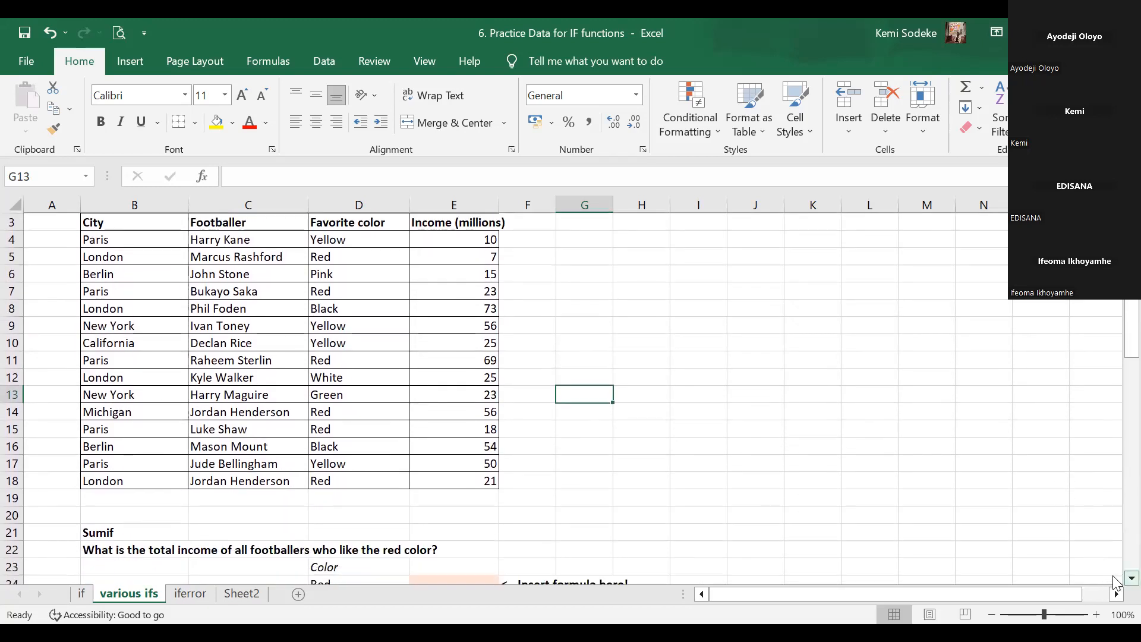
scroll(719, 407, "up", 1)
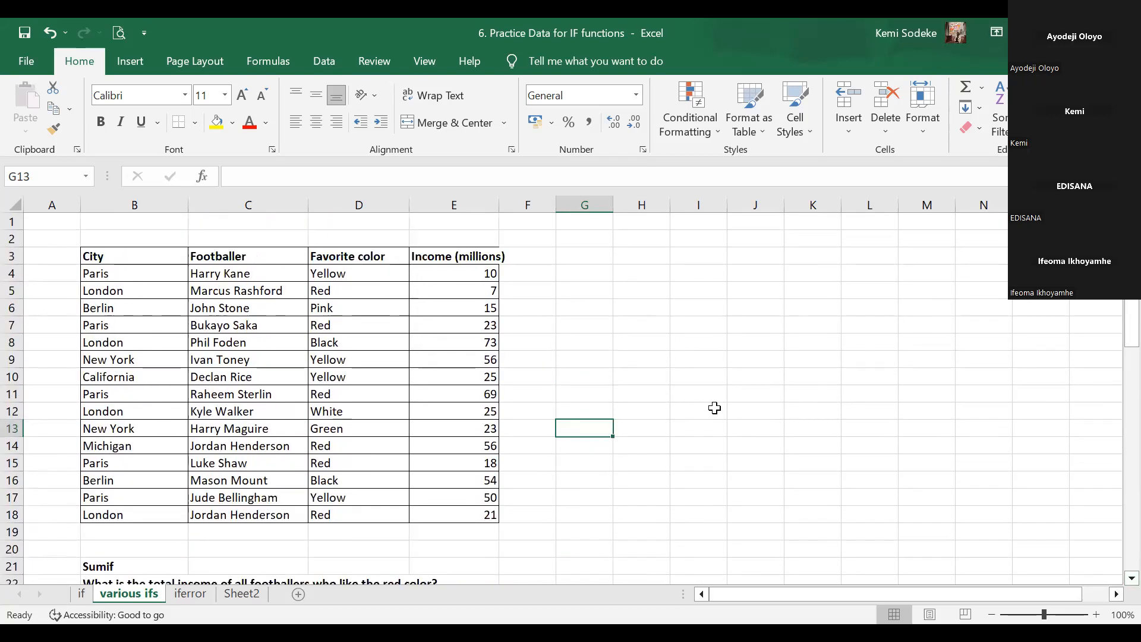
scroll(717, 432, "down", 1)
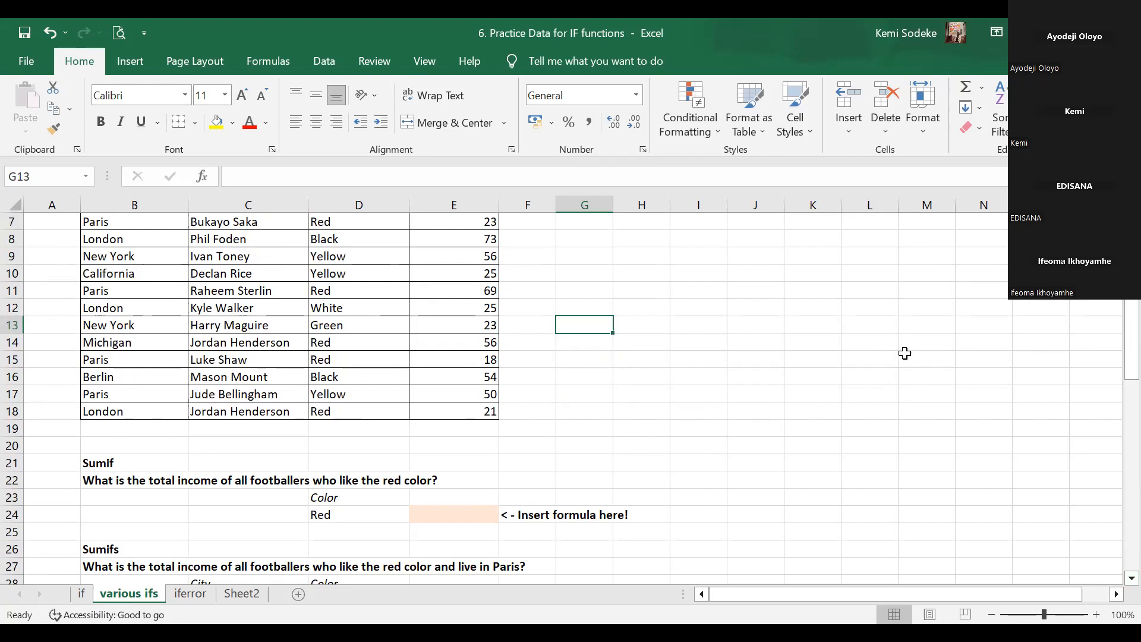
left_click(107, 481)
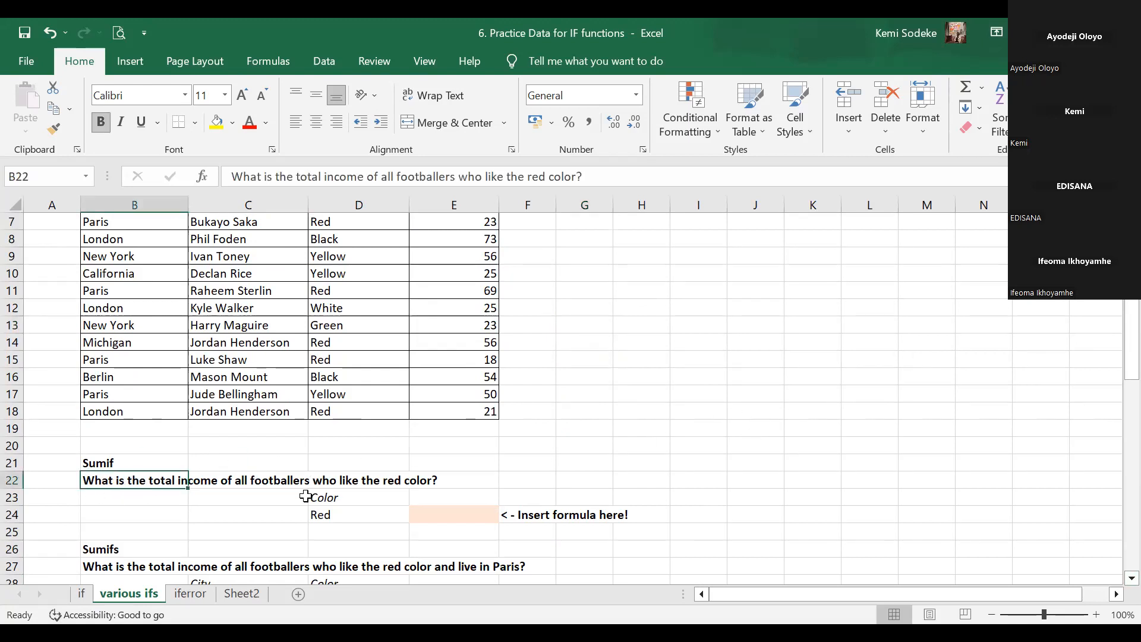
Examine the footballer table against the Sumif question, going through each Red entry in the Favorite color column from D5 to D18
left_click(664, 405)
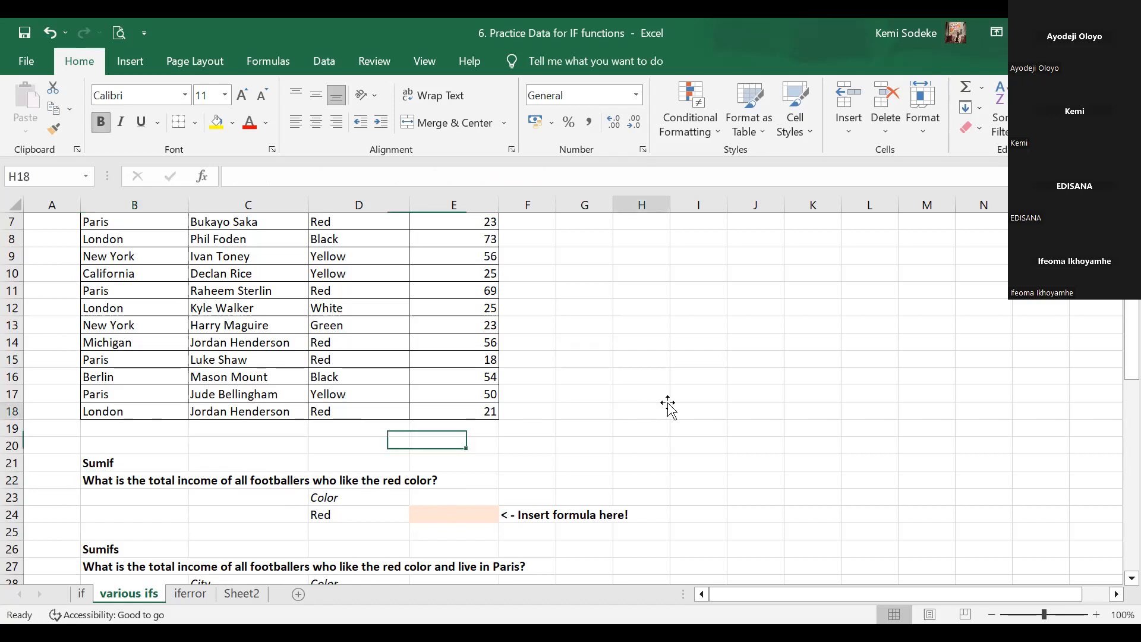
scroll(853, 394, "up", 1)
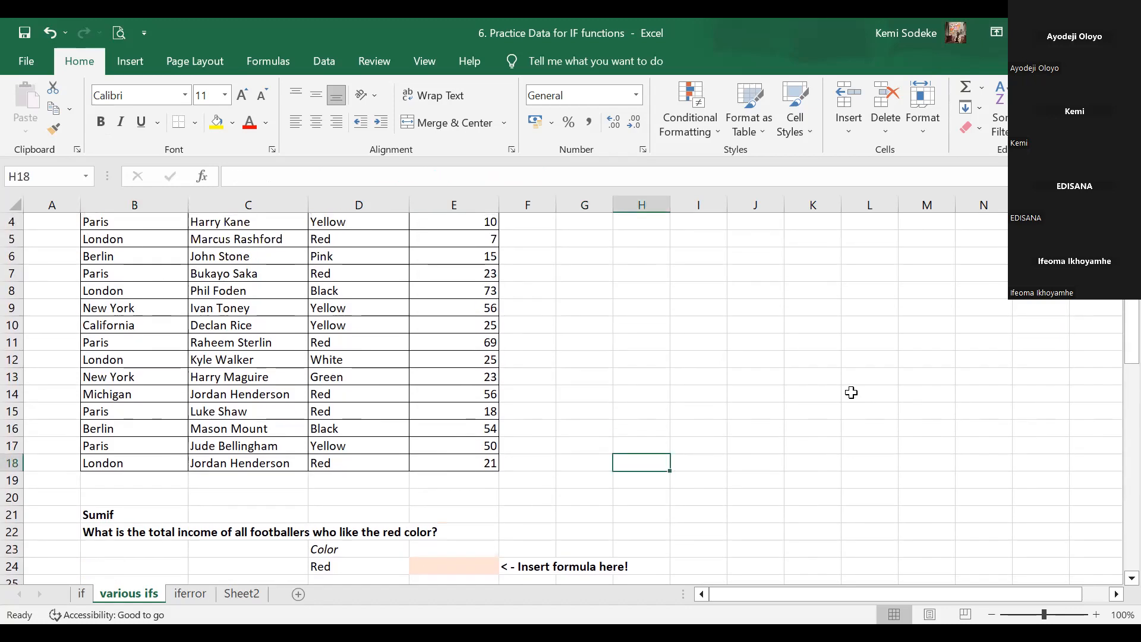
scroll(625, 581, "down", 2)
left_click(441, 464)
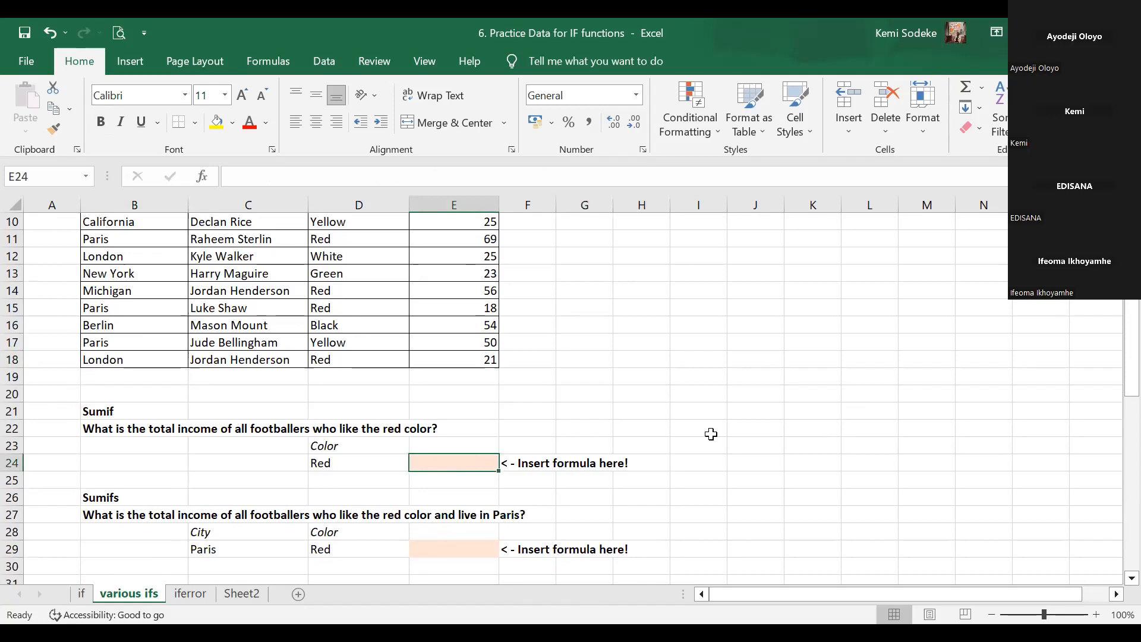
scroll(803, 399, "up", 2)
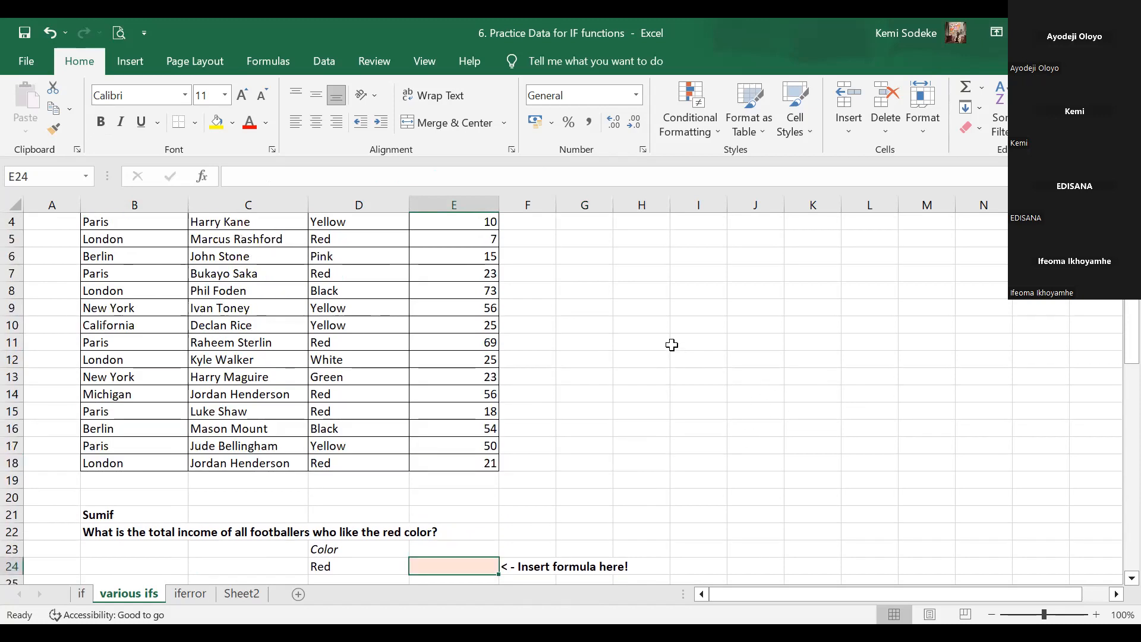
scroll(594, 315, "up", 1)
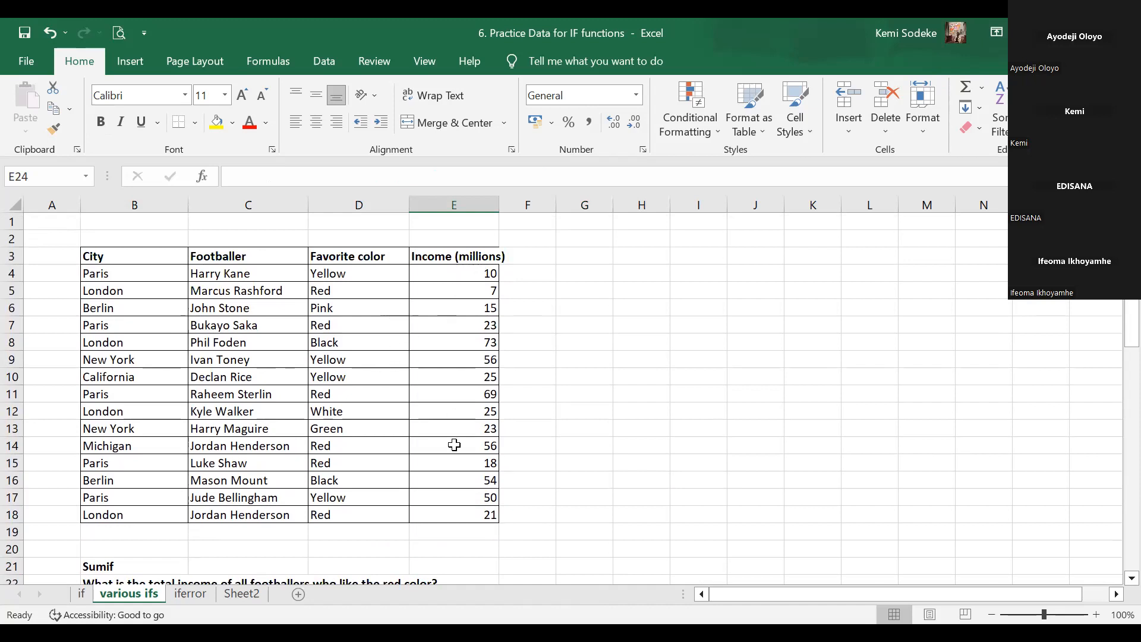
left_click(337, 289)
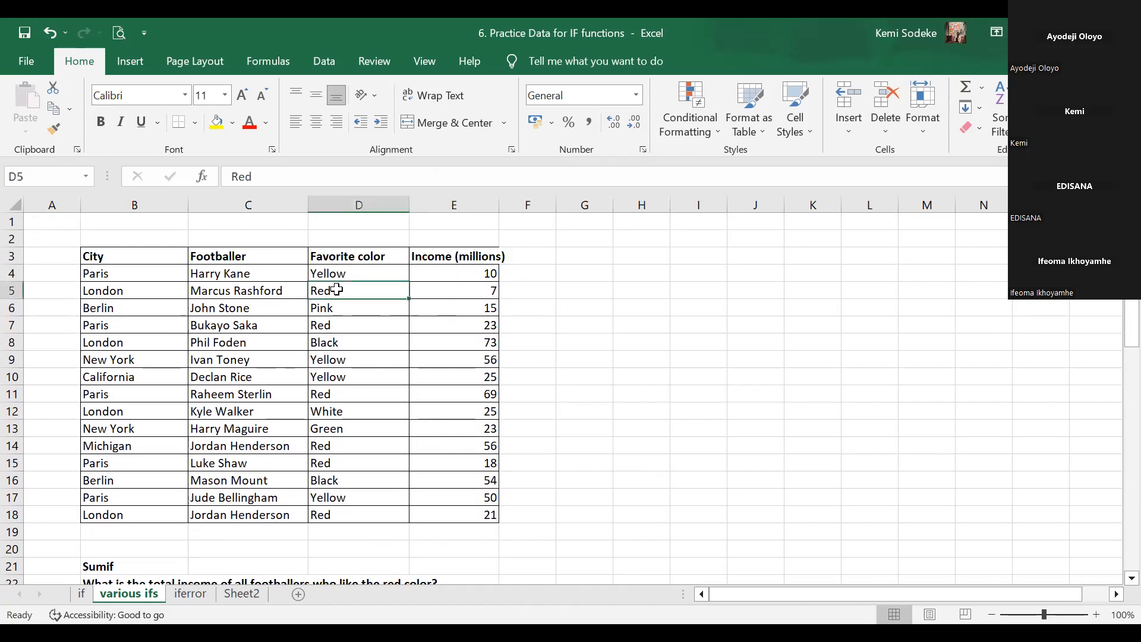
left_click(346, 331)
left_click(344, 397)
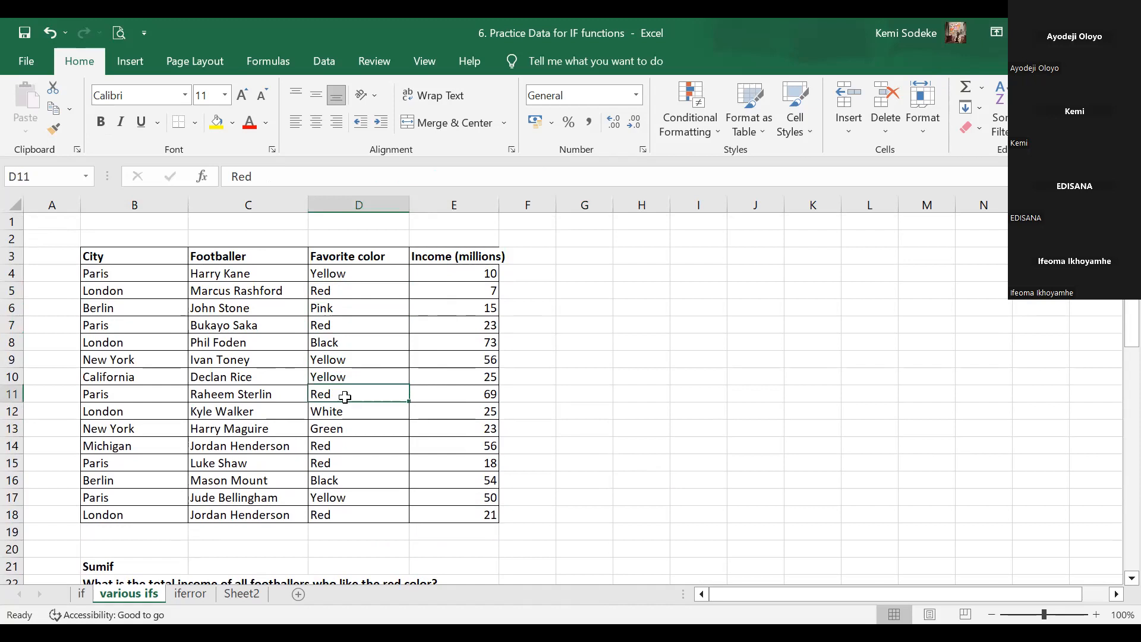
left_click(356, 445)
left_click(350, 463)
left_click(336, 512)
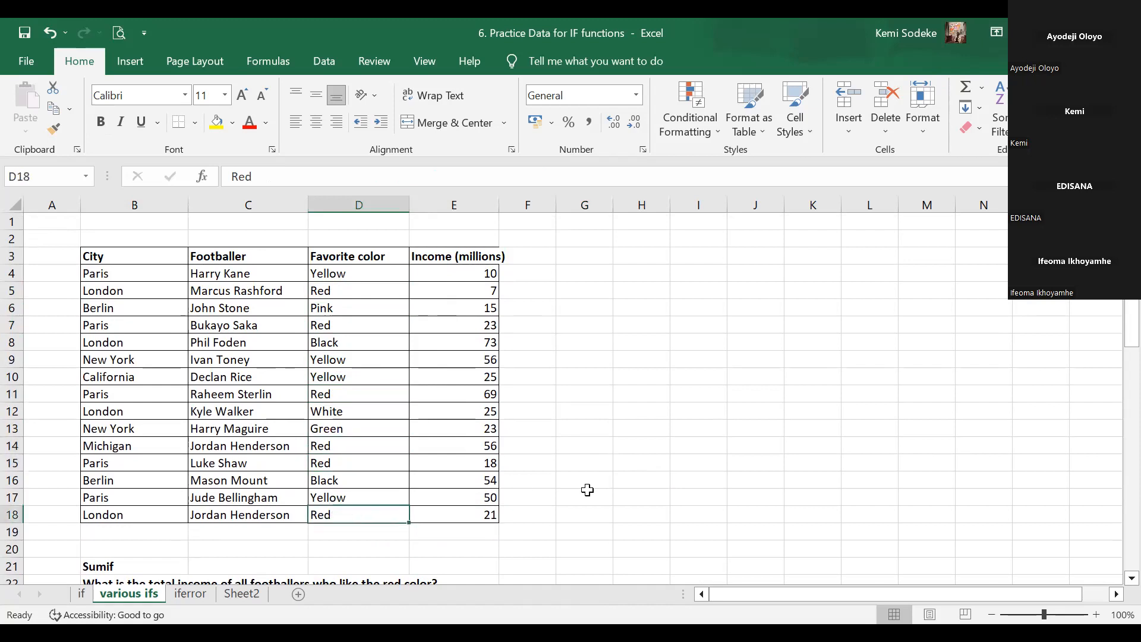
scroll(642, 396, "down", 1)
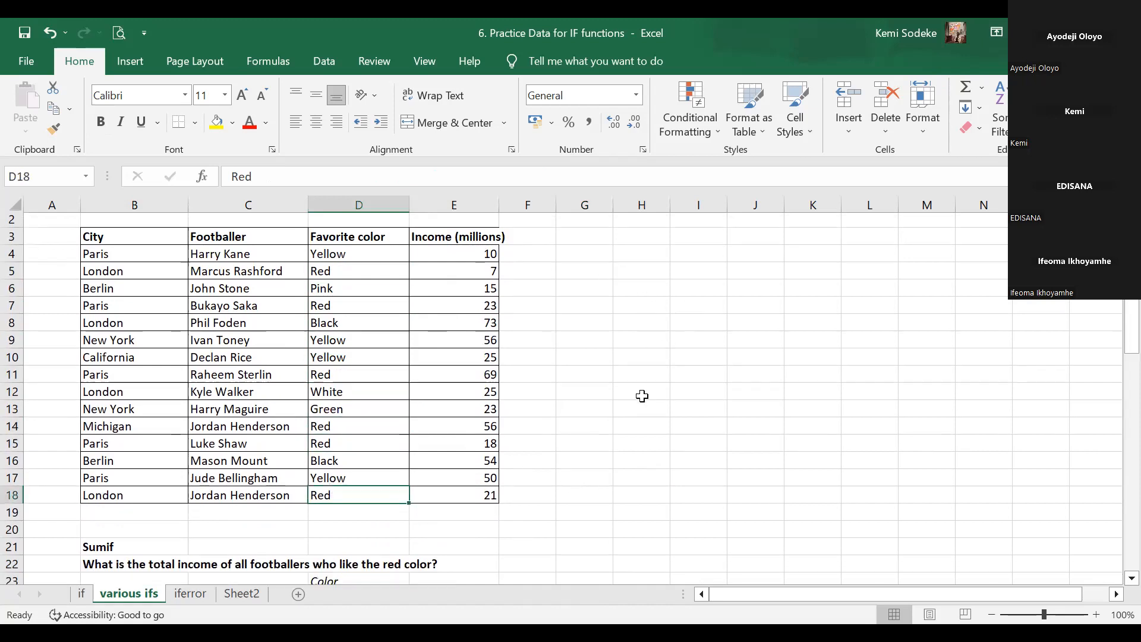
scroll(641, 395, "down", 3)
Start a SUMIF formula in E24 with the favorite colors D4:D18 as the range
left_click(469, 464)
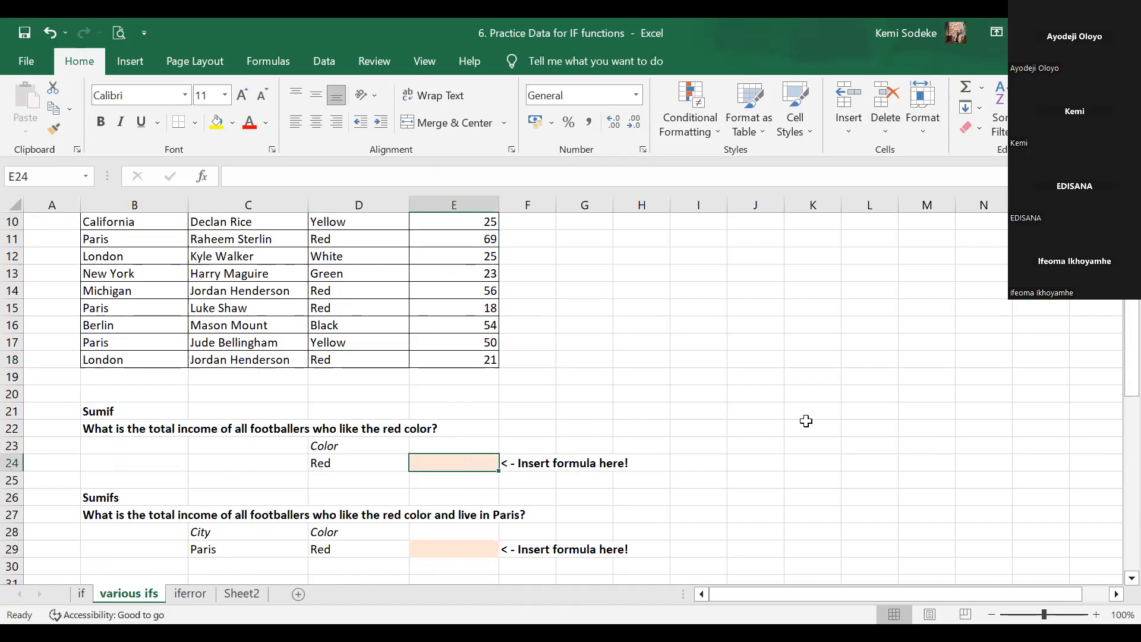
type("=")
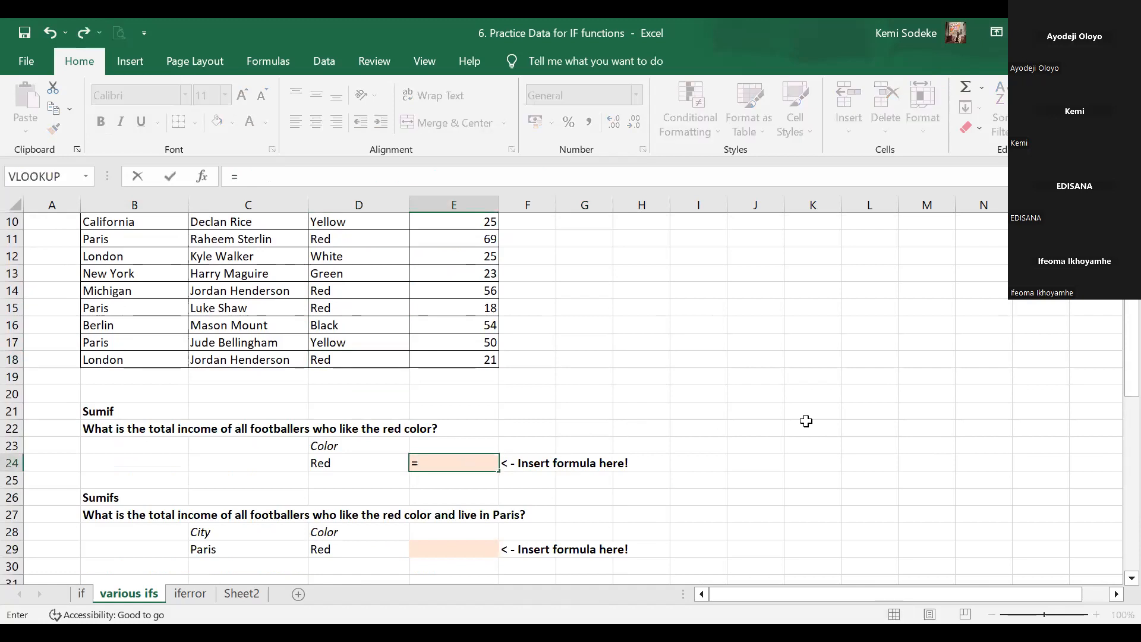
type("sumif")
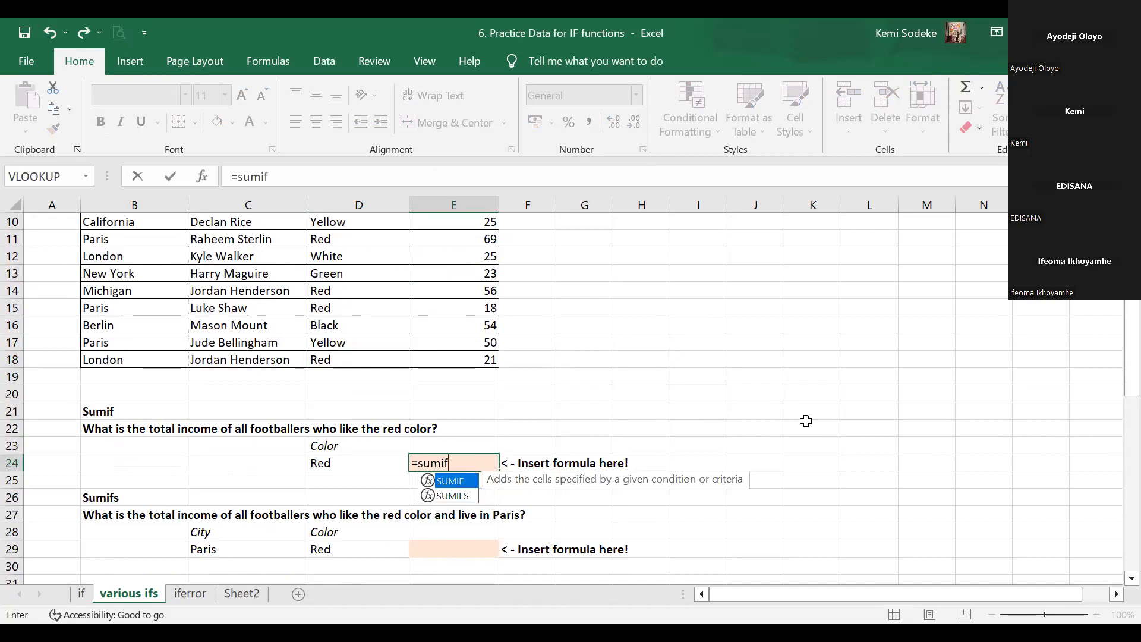
type("(")
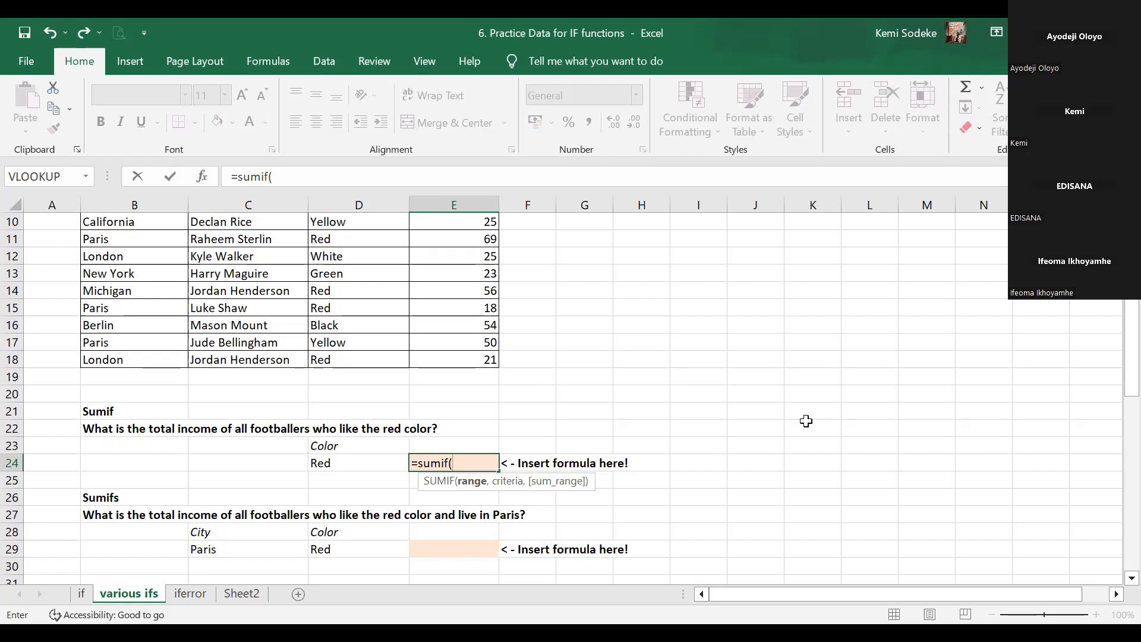
left_click_drag(1131, 303, 1130, 259)
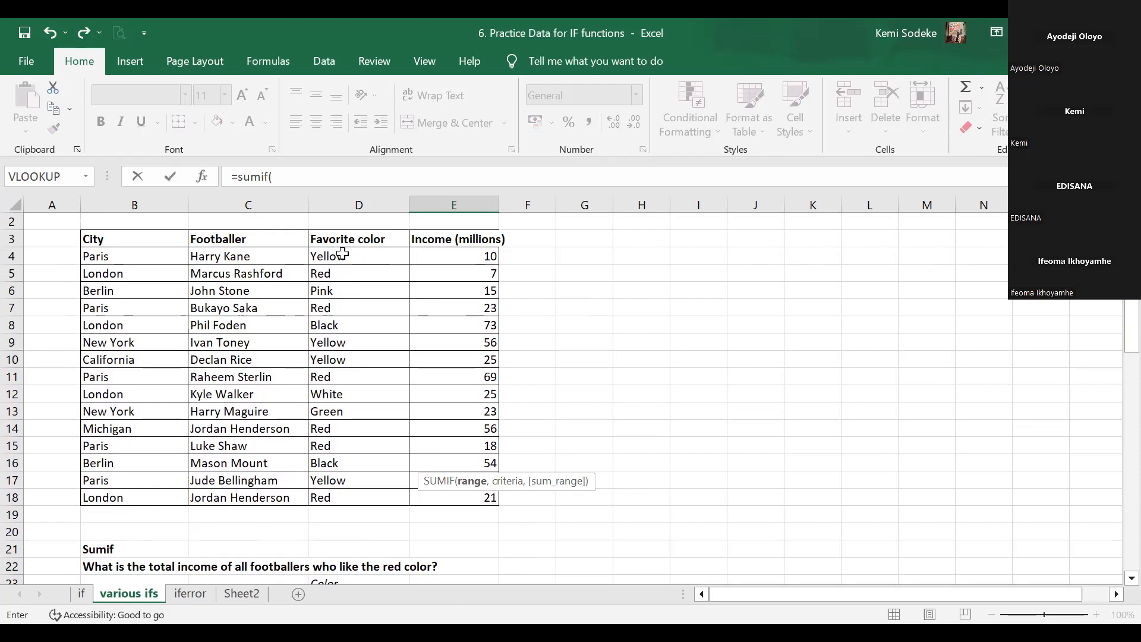
left_click_drag(361, 254, 361, 497)
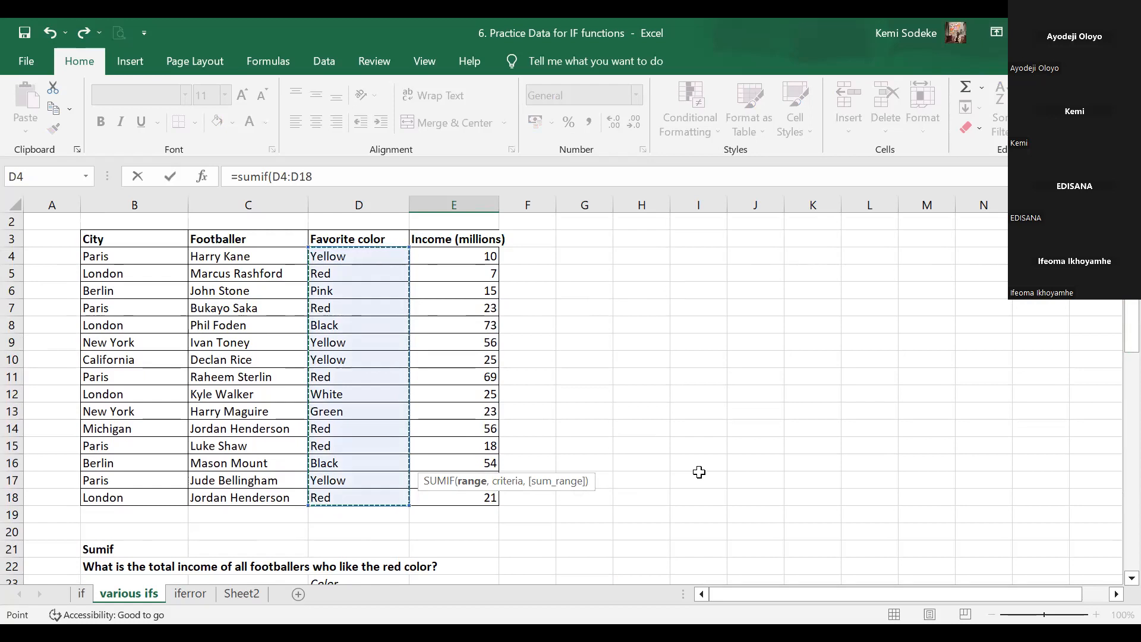
type(",")
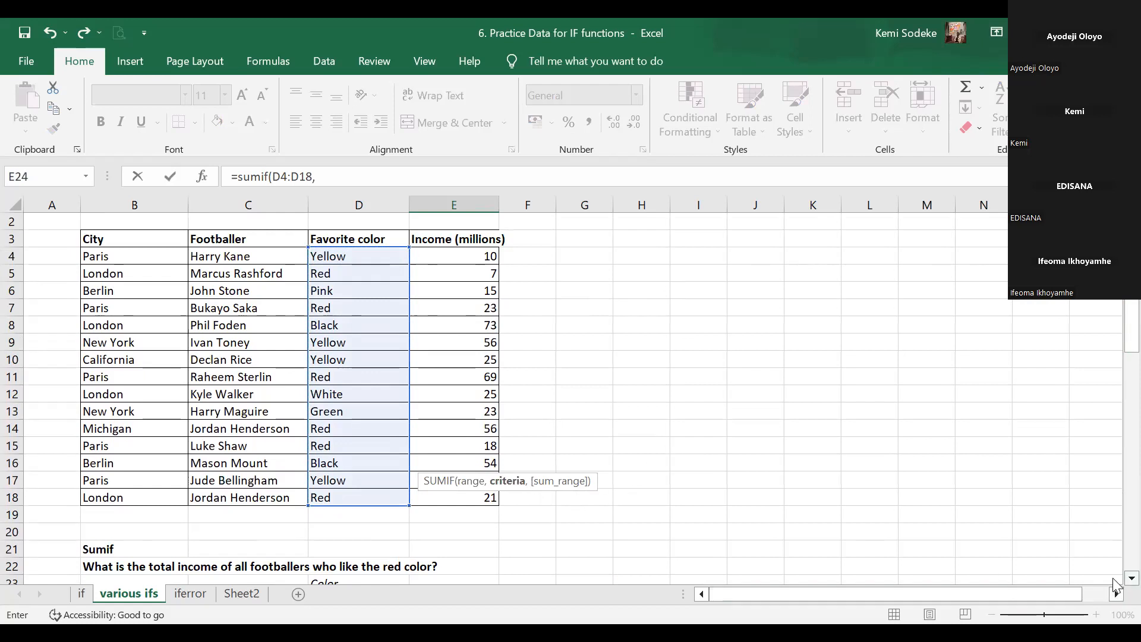
Complete the SUMIF formula in E24 with D24 as the criteria and the incomes E4:E18 as the sum range
scroll(1057, 569, "down", 2)
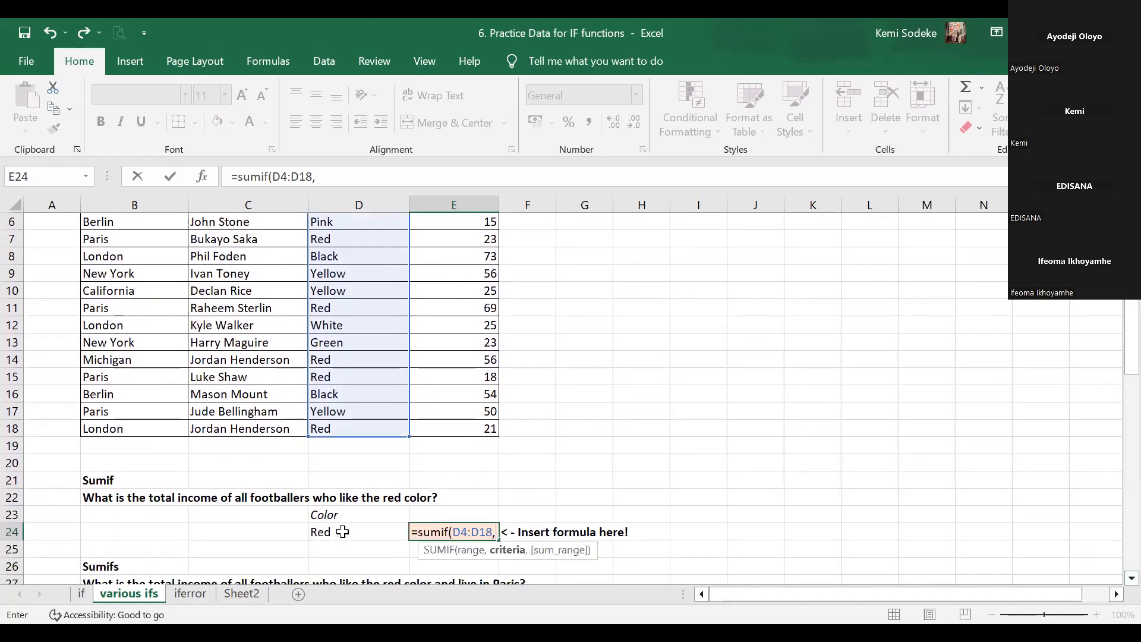
left_click(342, 532)
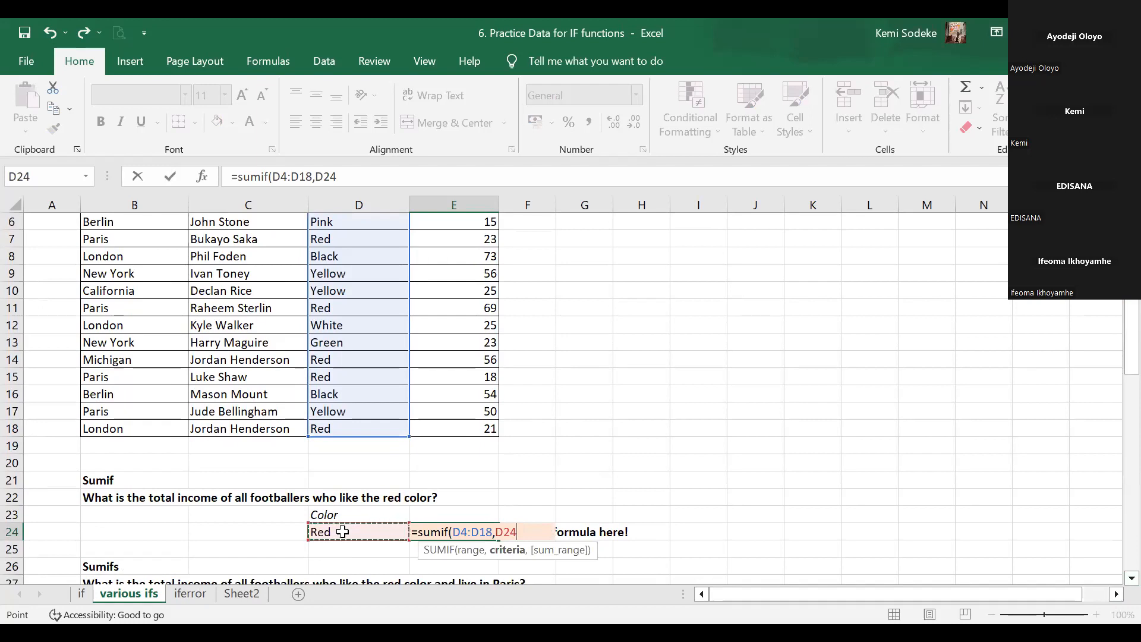
type(",")
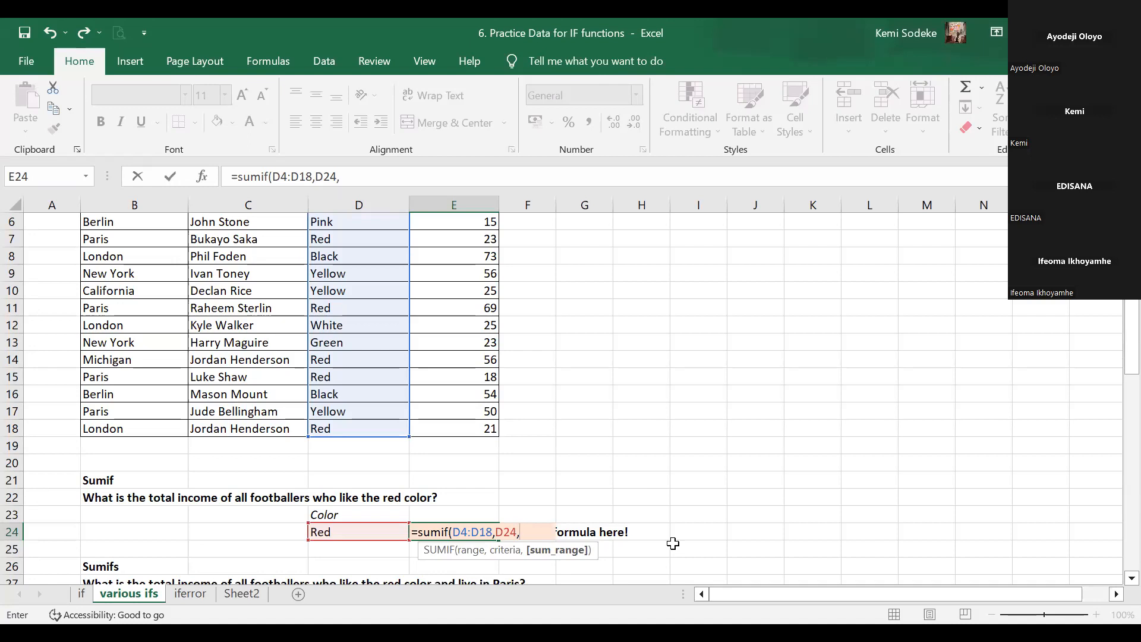
left_click_drag(469, 433, 472, 251)
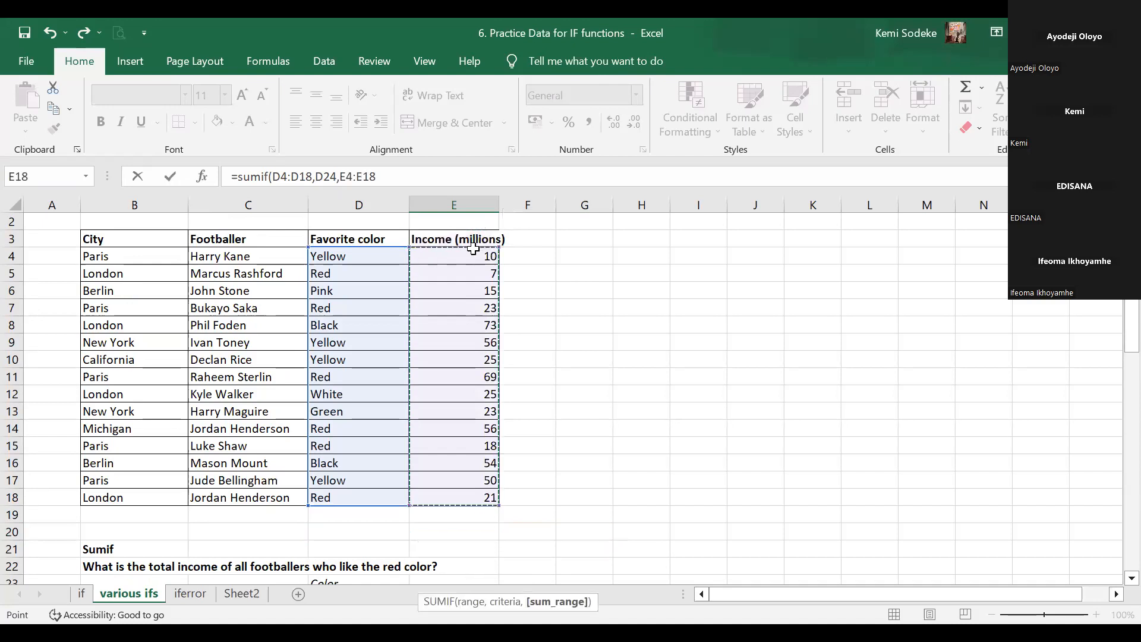
type(")")
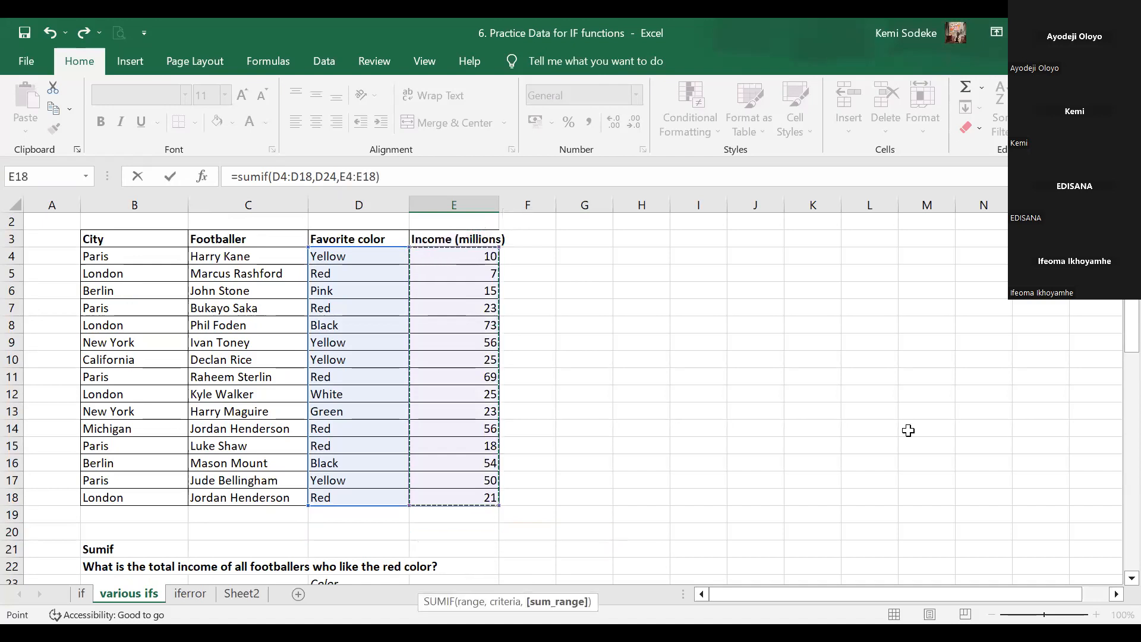
key("Return")
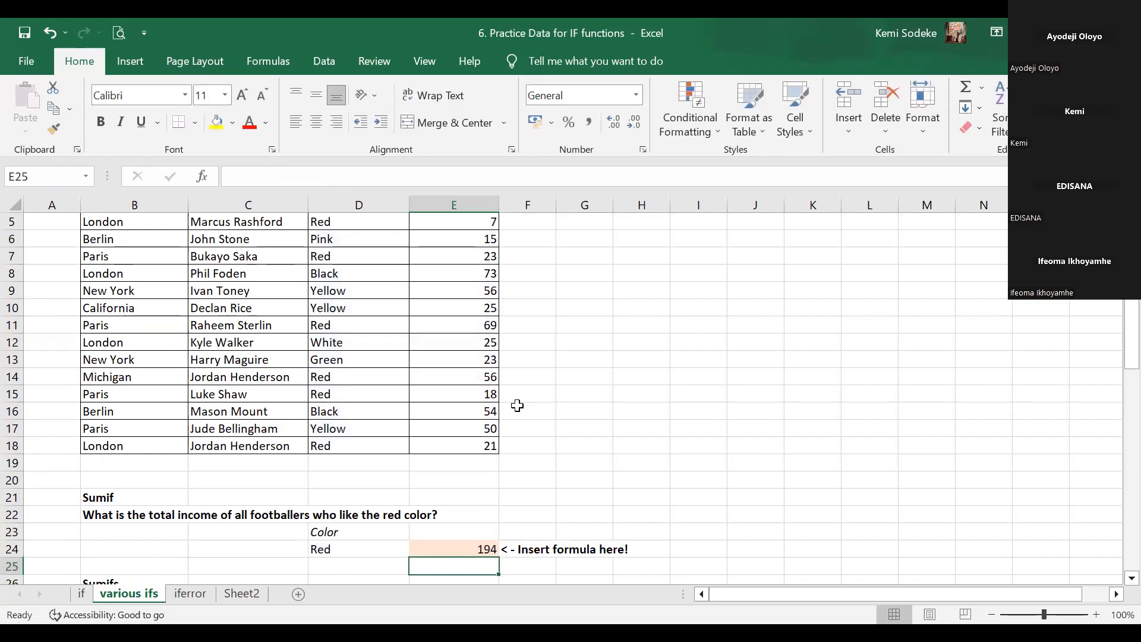
scroll(491, 484, "down", 1)
left_click(481, 497)
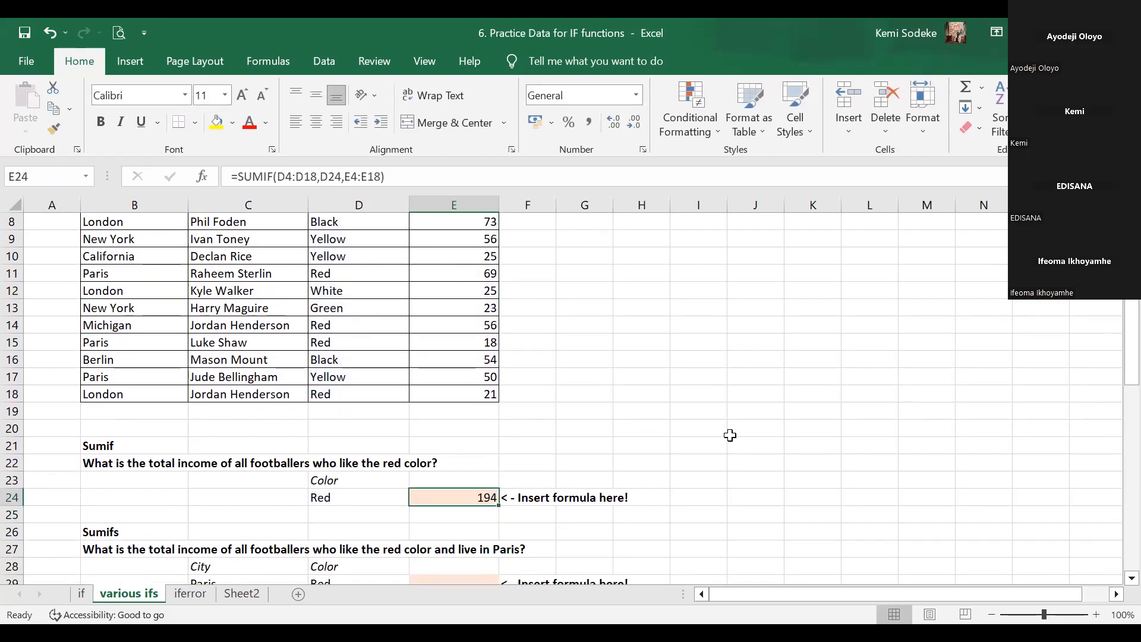
Add up the incomes of the Red footballers manually in G4 with the formula =E5+E7+E11+E14+E15+E18
scroll(722, 372, "up", 2)
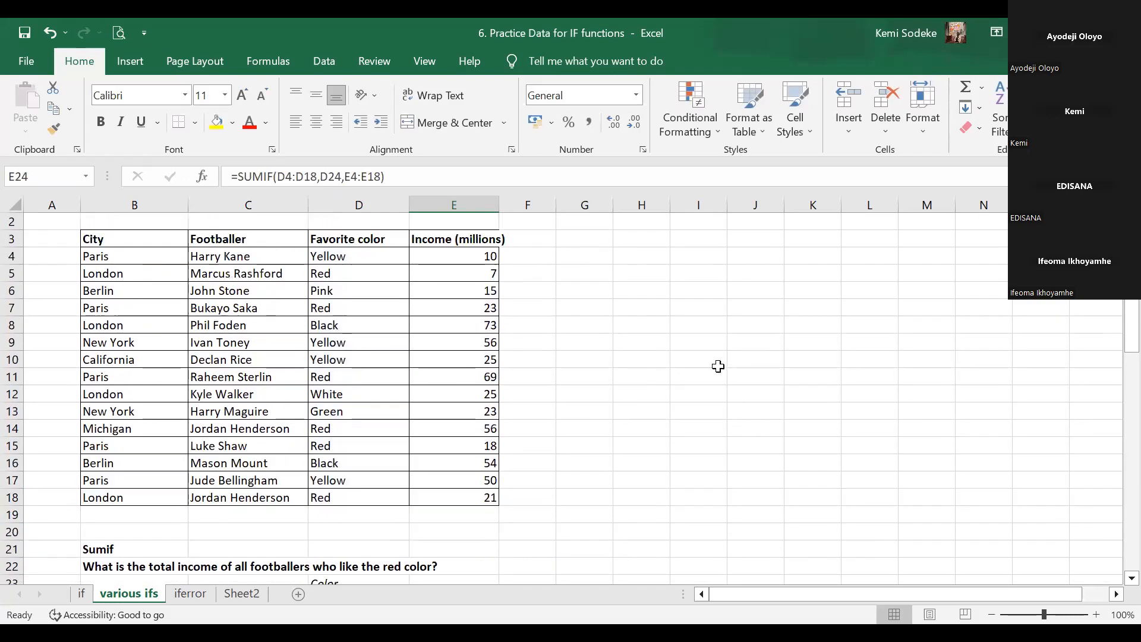
left_click(594, 256)
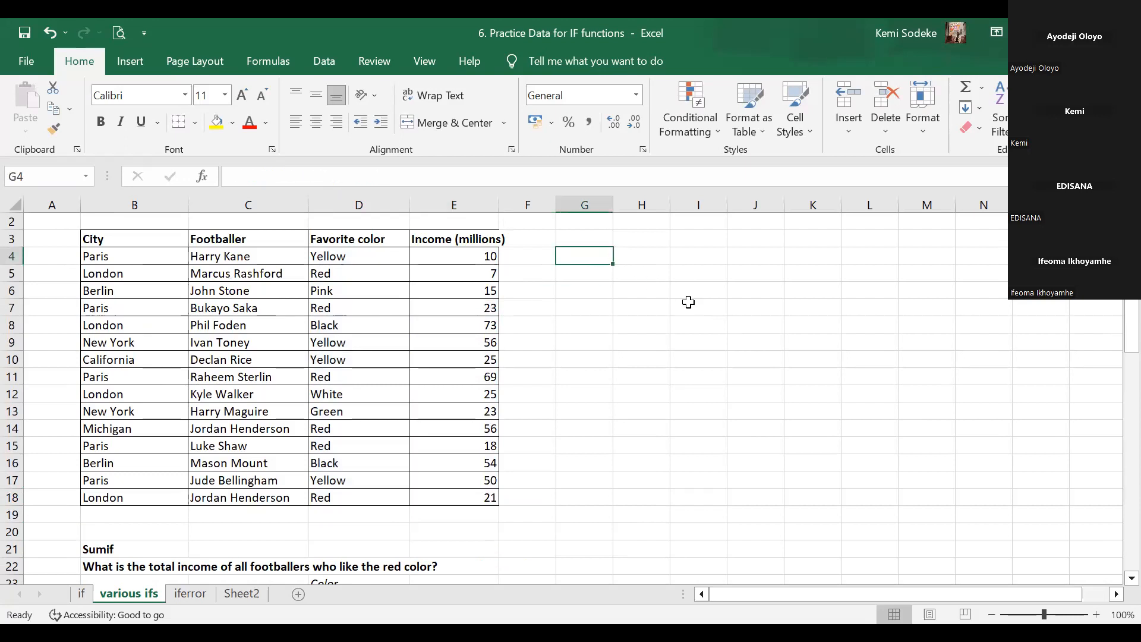
type("=")
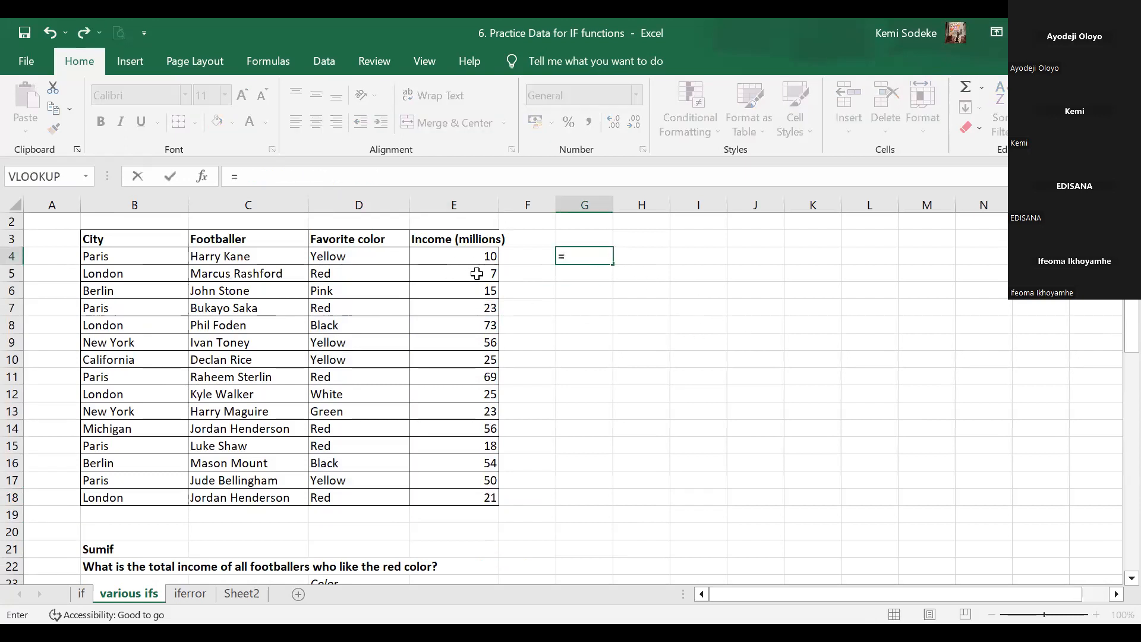
left_click(476, 274)
type("+")
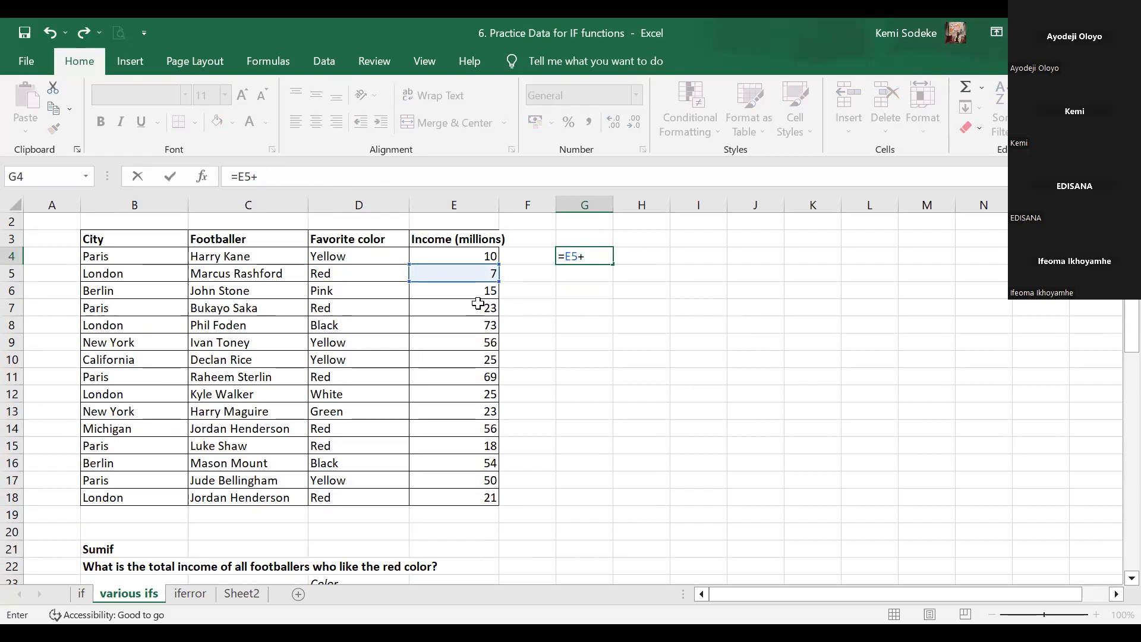
left_click(478, 306)
type("+")
left_click(484, 376)
type("+")
left_click(482, 429)
type("+")
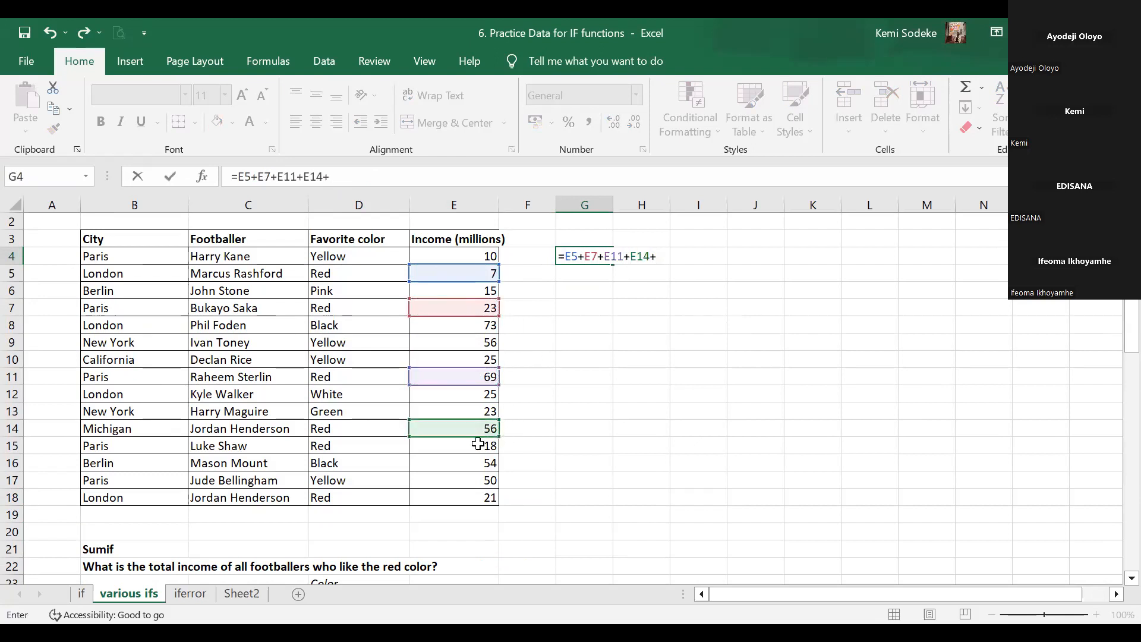
left_click(479, 445)
type("+")
left_click(481, 496)
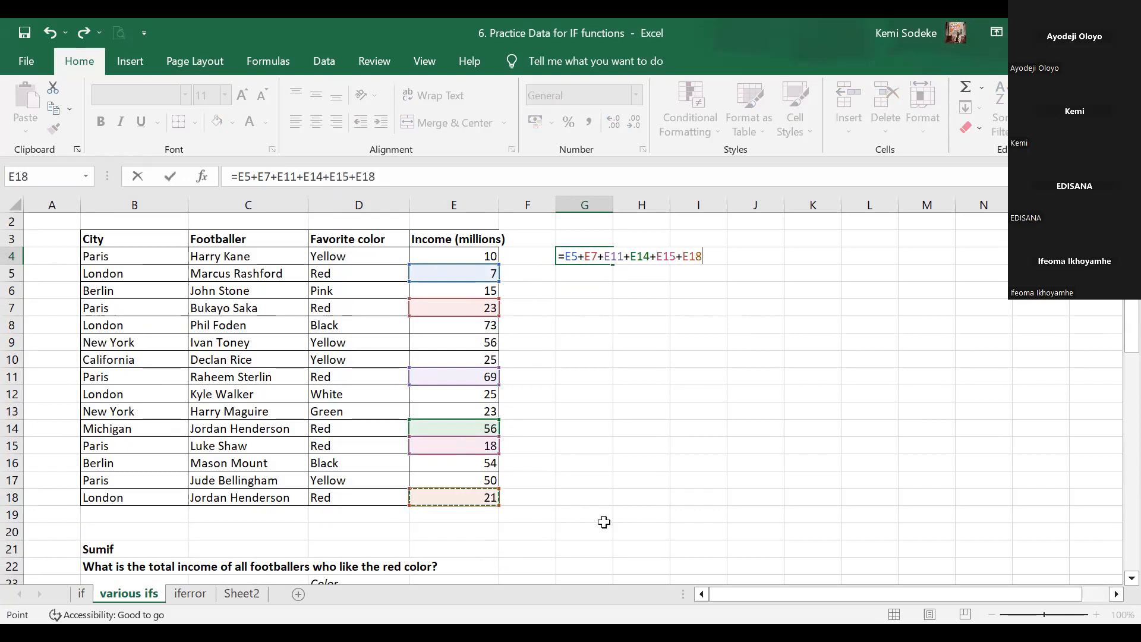
key("Return")
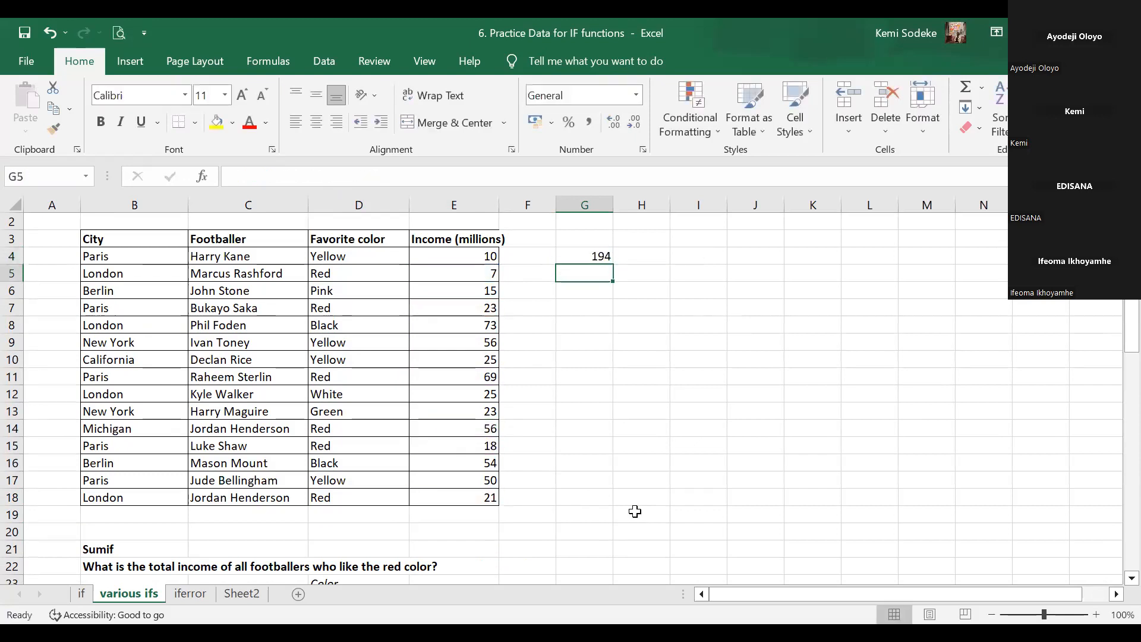
Compare the manual addition in G4 with the SUMIF formula in E24 and the table data
left_click(593, 262)
scroll(765, 436, "down", 3)
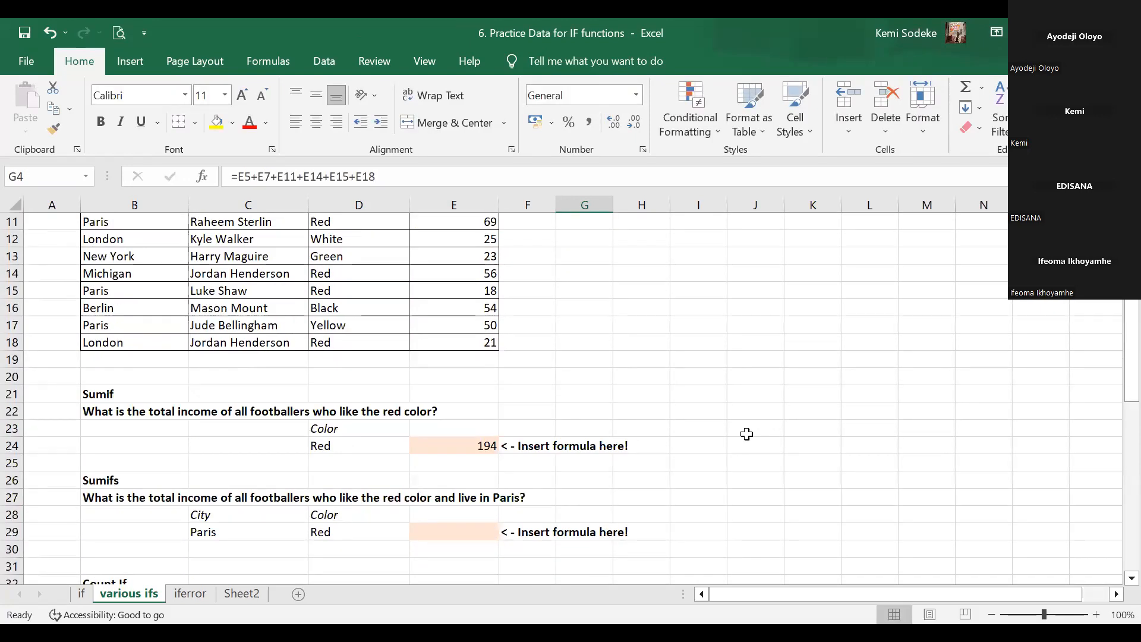
scroll(742, 433, "up", 3)
scroll(739, 433, "down", 2)
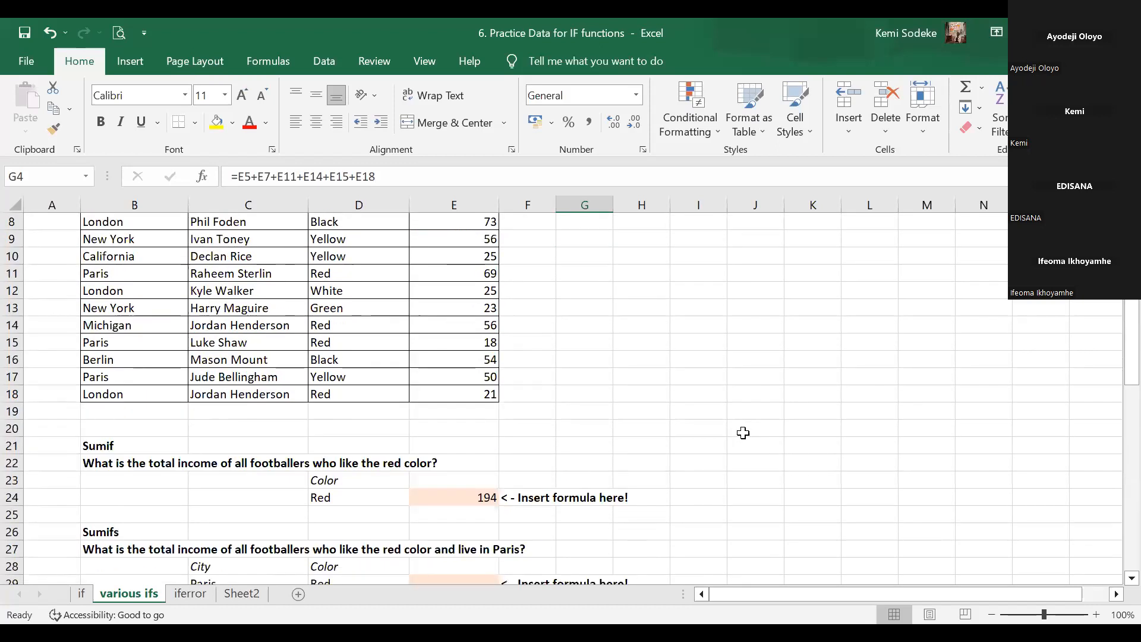
left_click(480, 495)
scroll(713, 433, "up", 3)
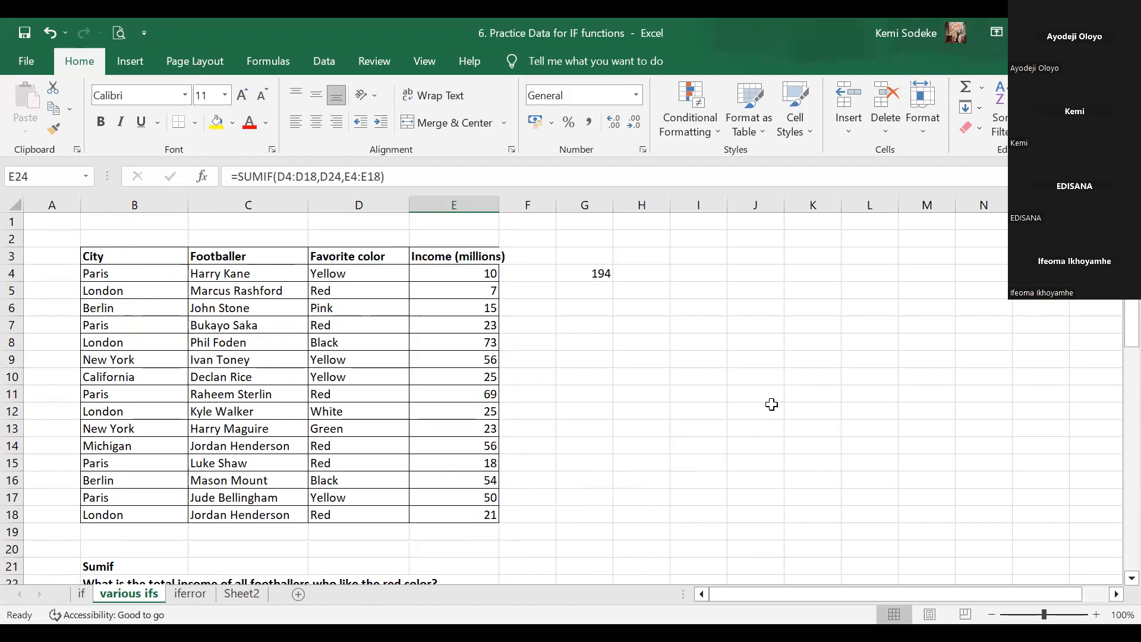
left_click(697, 429)
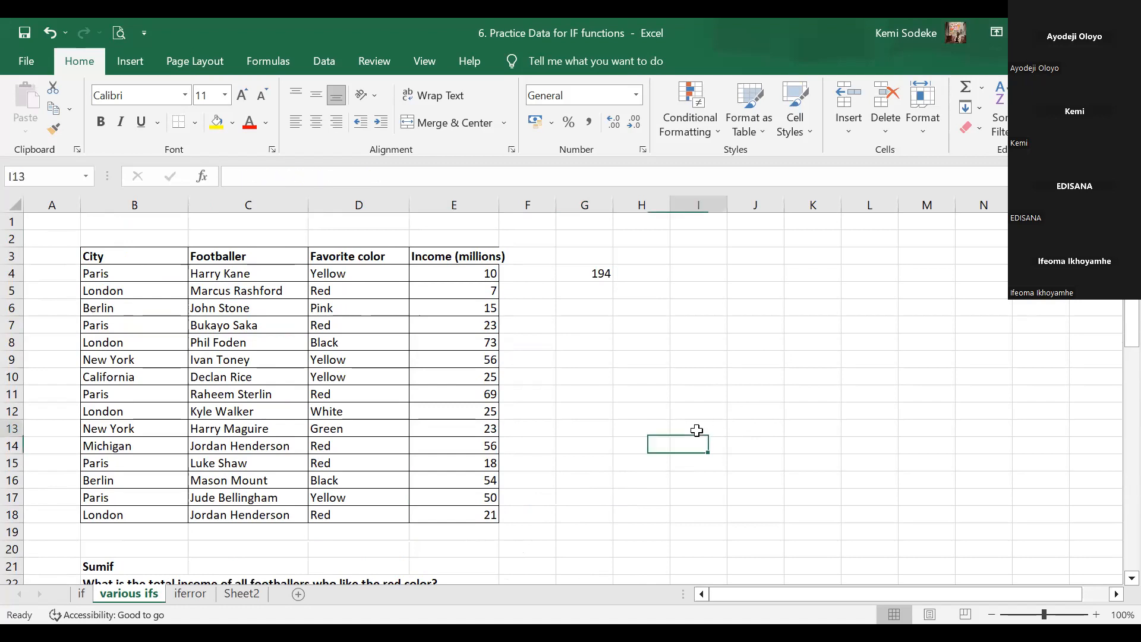
scroll(654, 416, "down", 2)
scroll(653, 403, "up", 2)
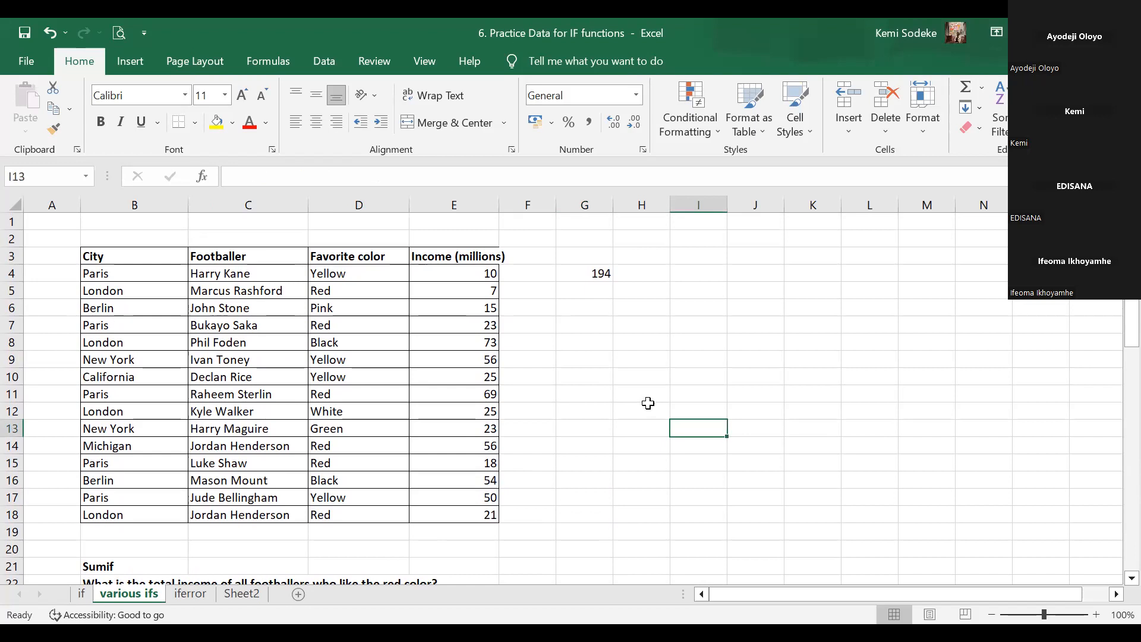
Review the SUMIF formula in E24 against the footballers table and clear it from the cell
scroll(617, 457, "down", 2)
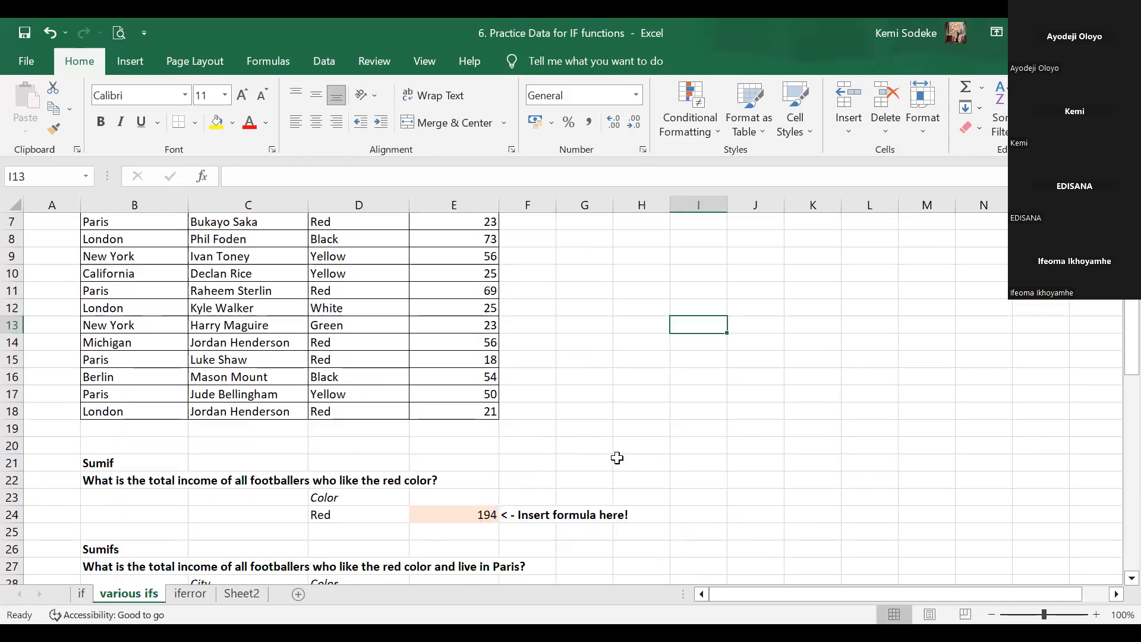
left_click(467, 512)
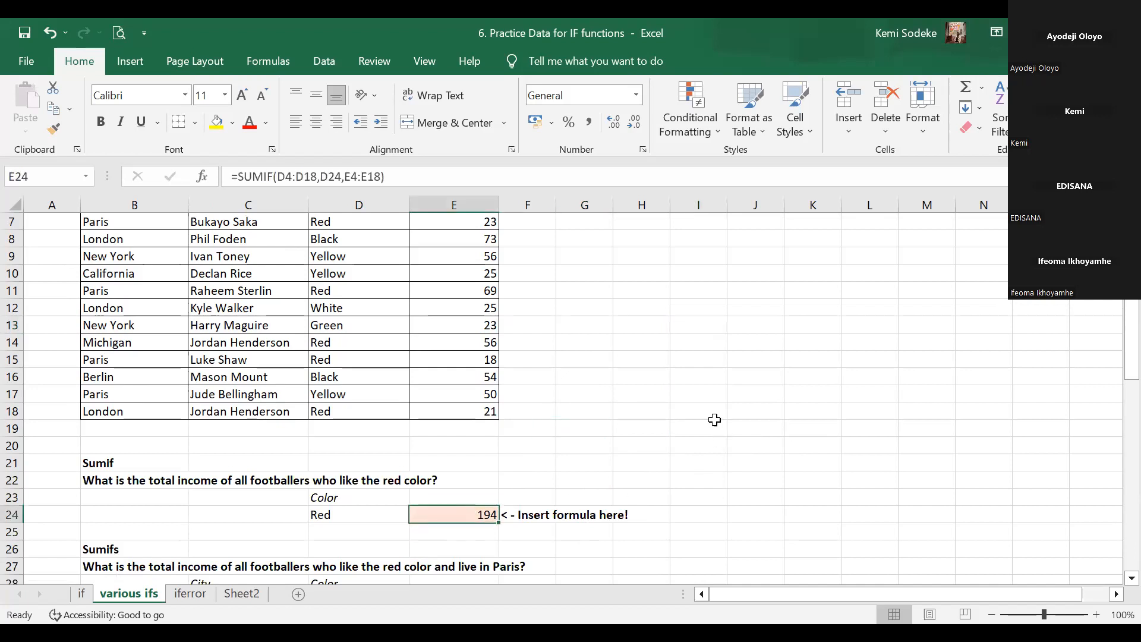
scroll(714, 418, "up", 2)
scroll(721, 474, "down", 1)
scroll(710, 462, "up", 1)
scroll(693, 466, "down", 3)
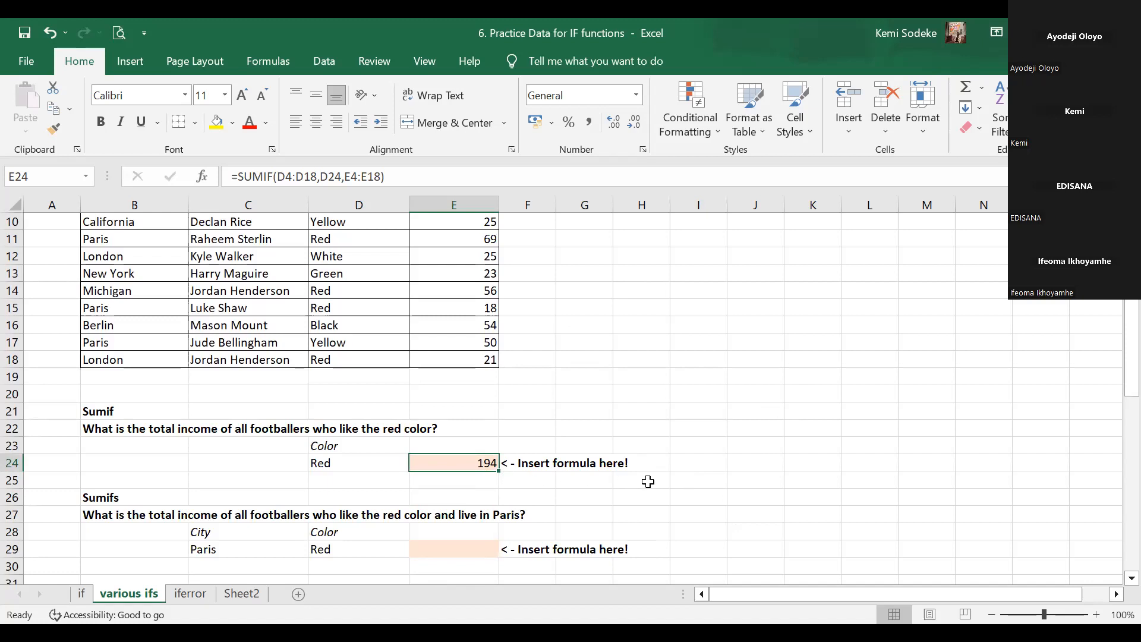
key("Delete")
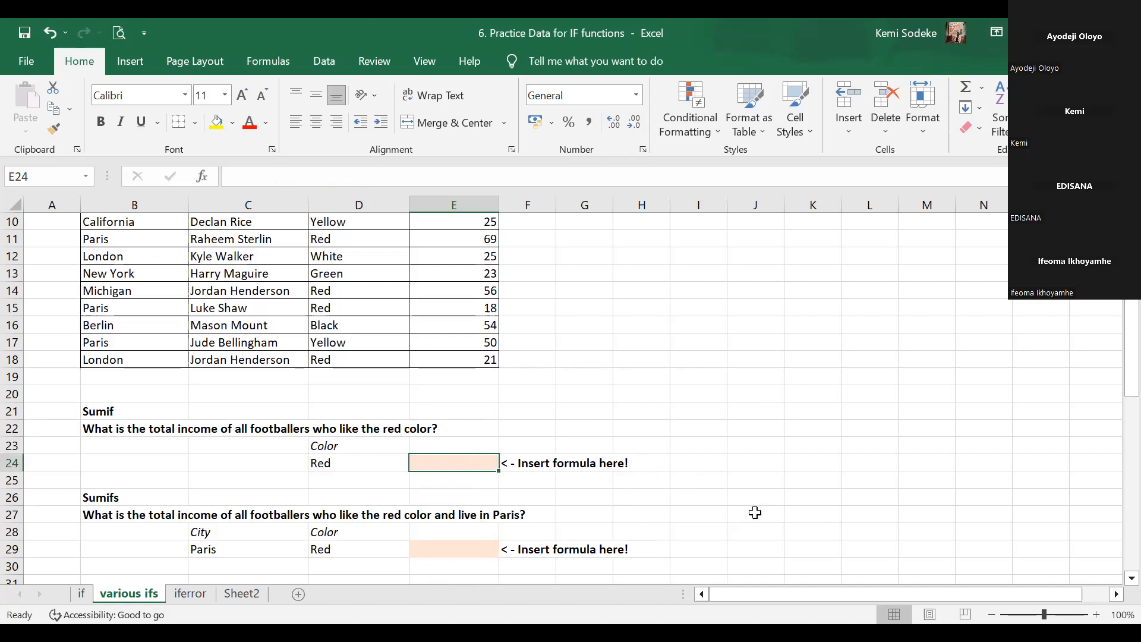
Start a new SUMIF formula in E24 with the function arguments form, using the favorite colors D4:D18 as the range
type("=")
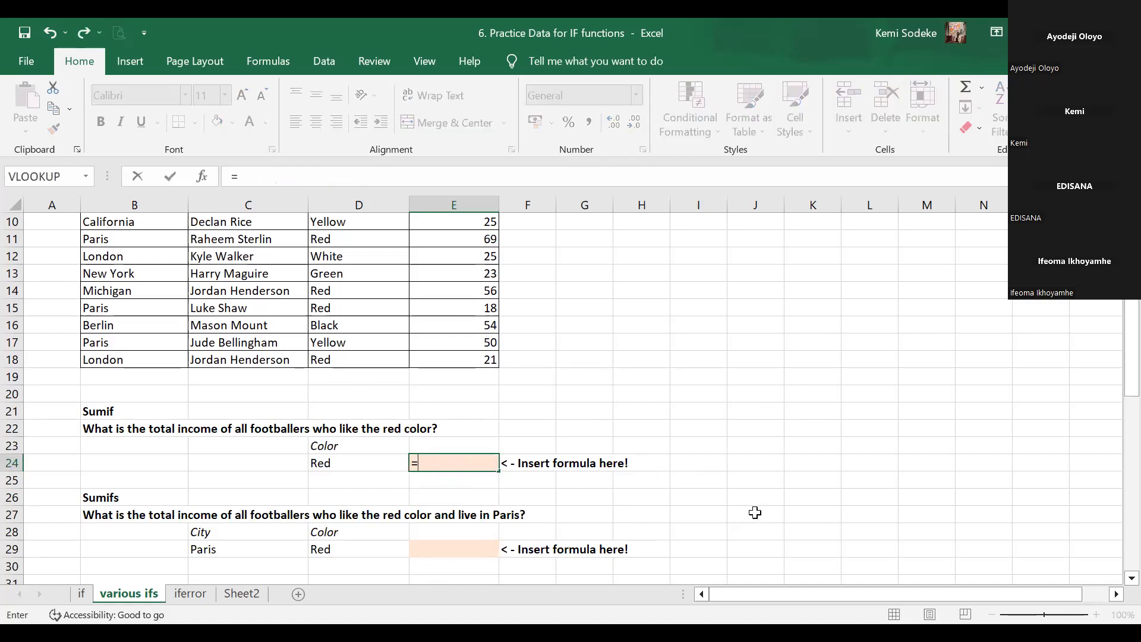
type("sumif")
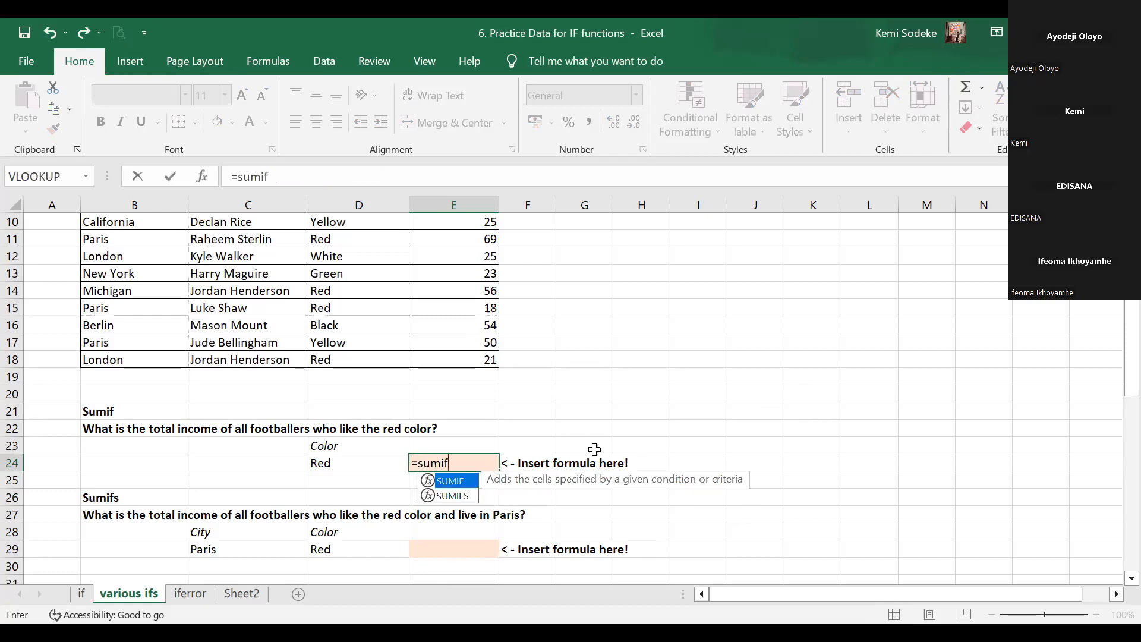
type("(")
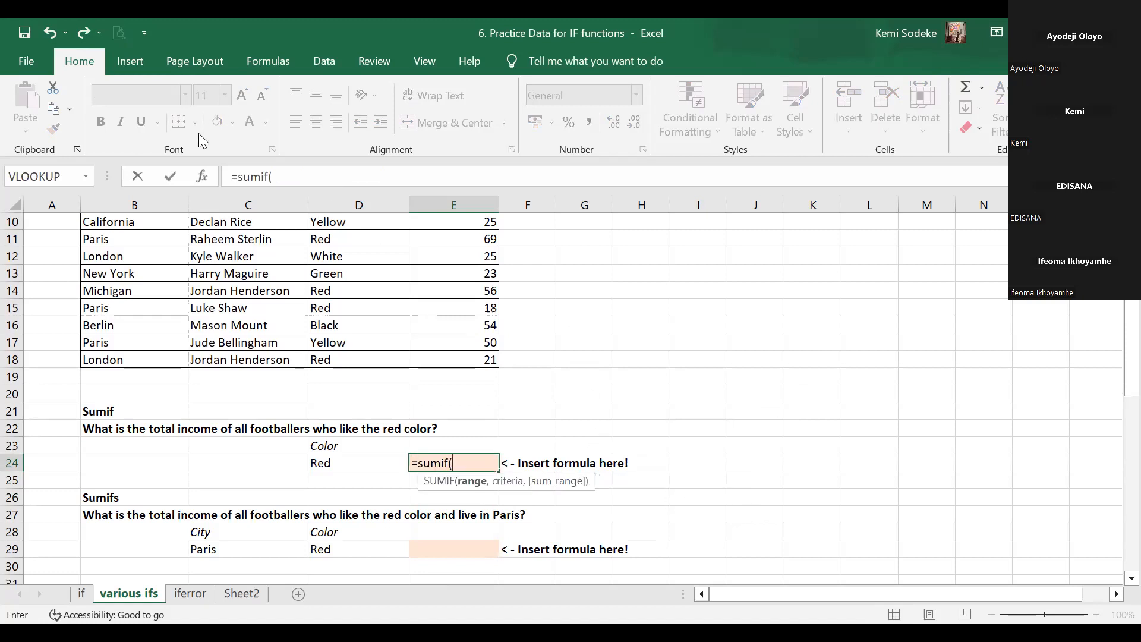
left_click(201, 176)
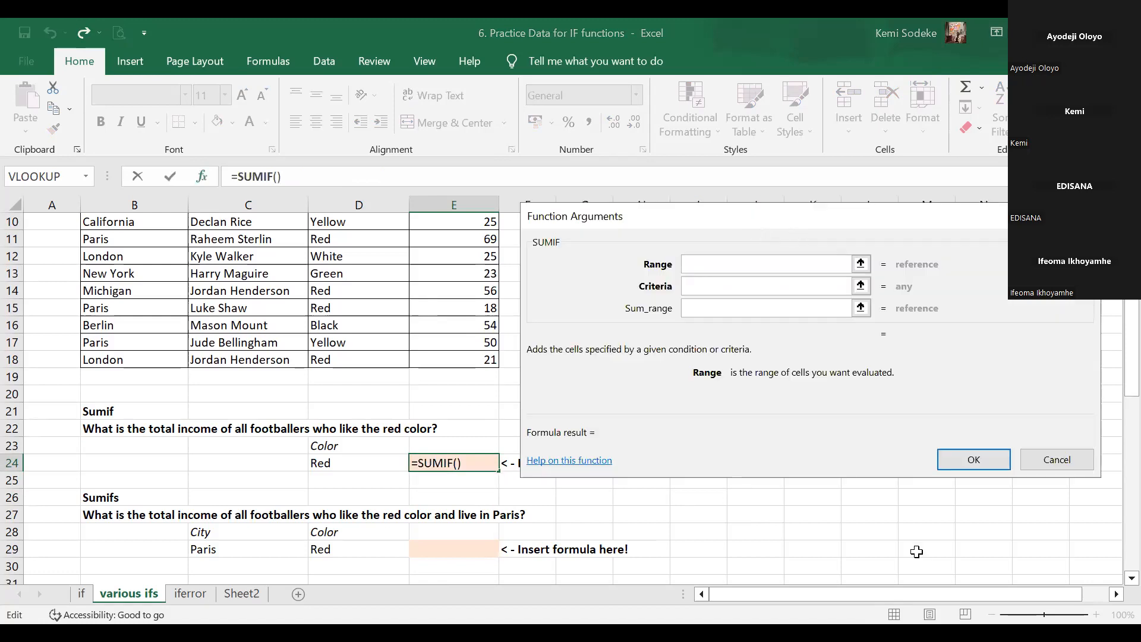
left_click_drag(792, 229, 836, 236)
left_click(763, 272)
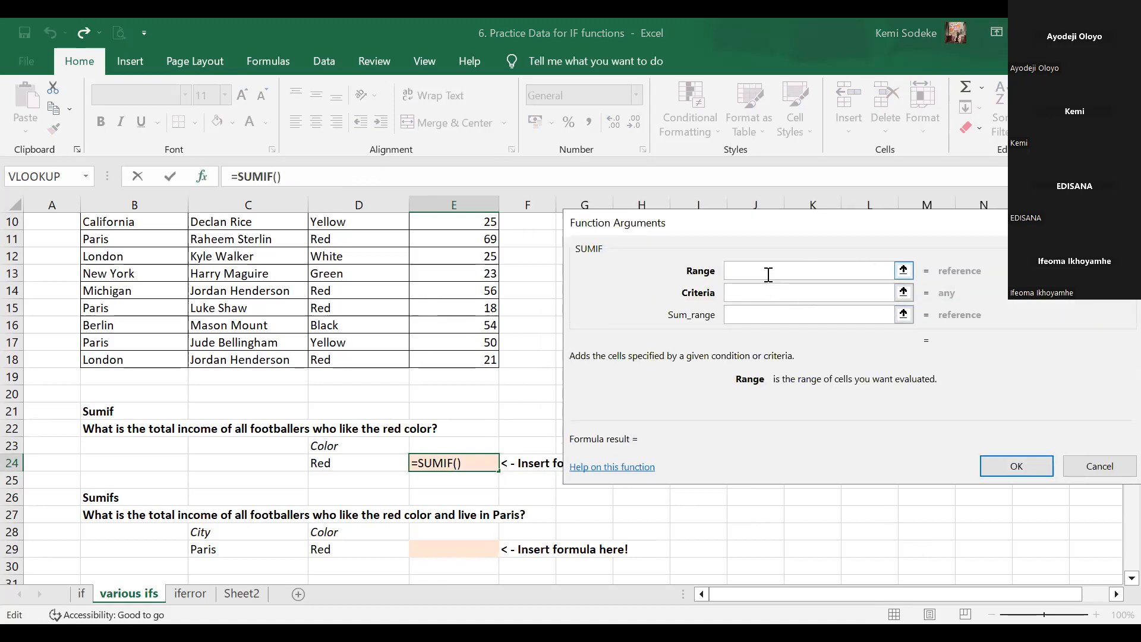
left_click(355, 360)
left_click_drag(355, 361, 342, 247)
Complete the SUMIF arguments with D24 as the criteria and the incomes E4:E18 as the sum range
left_click(740, 293)
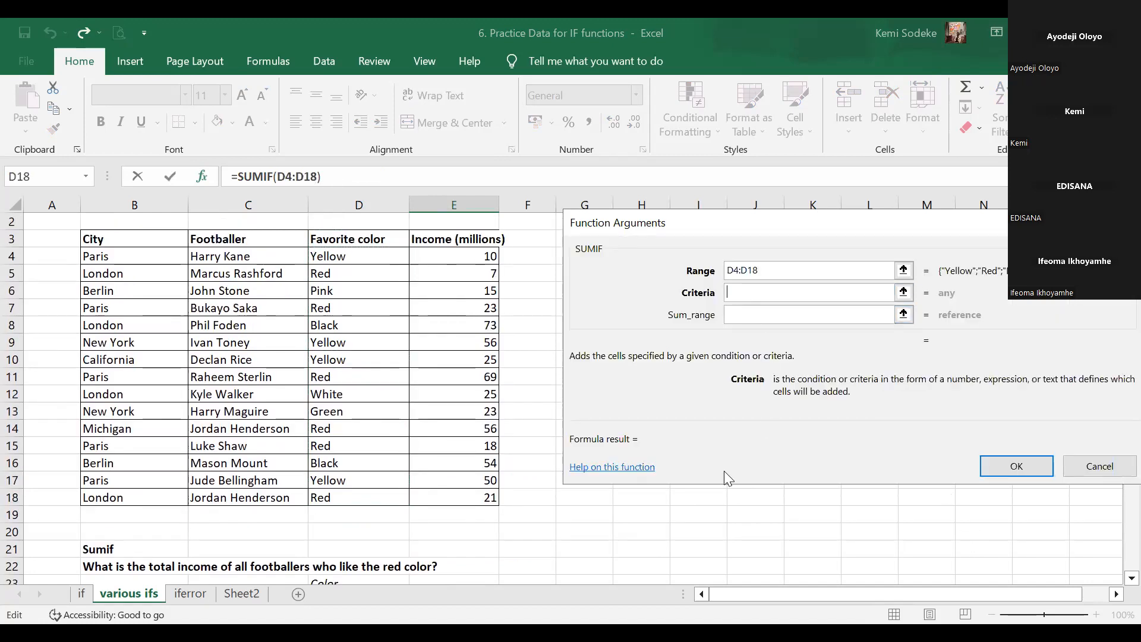
left_click(1132, 578)
left_click(1131, 578)
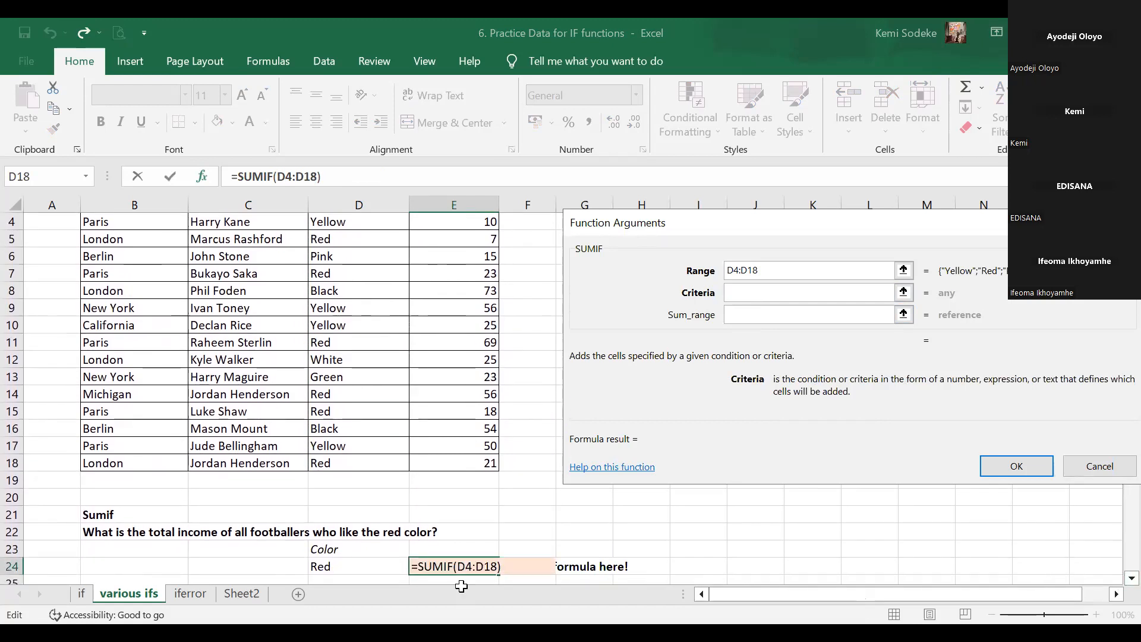
left_click(358, 566)
left_click(751, 315)
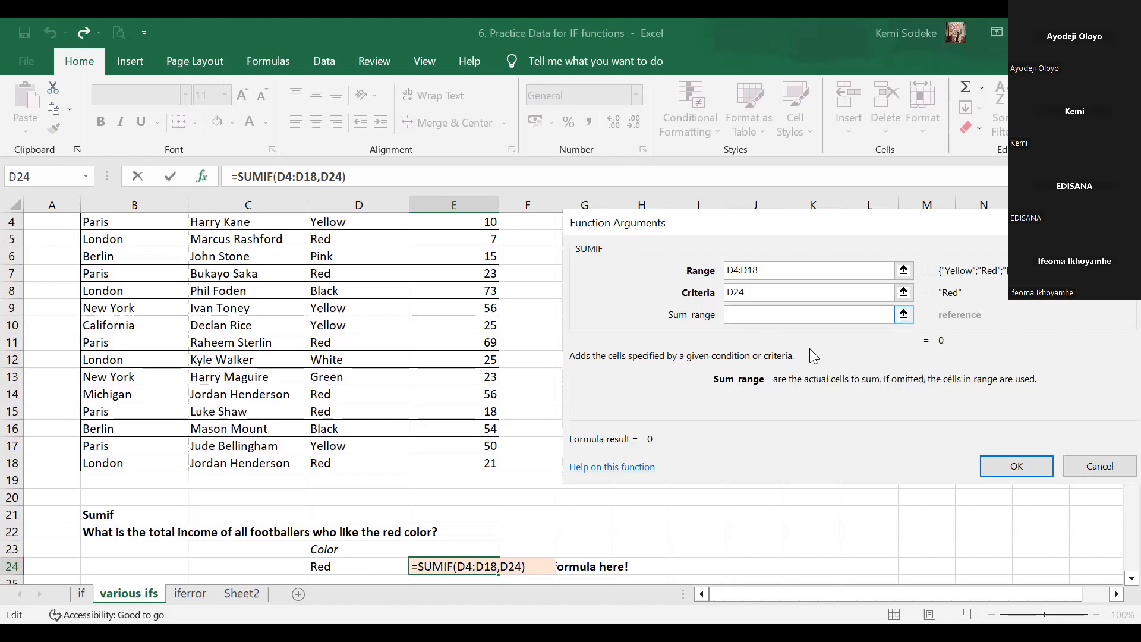
left_click(478, 465)
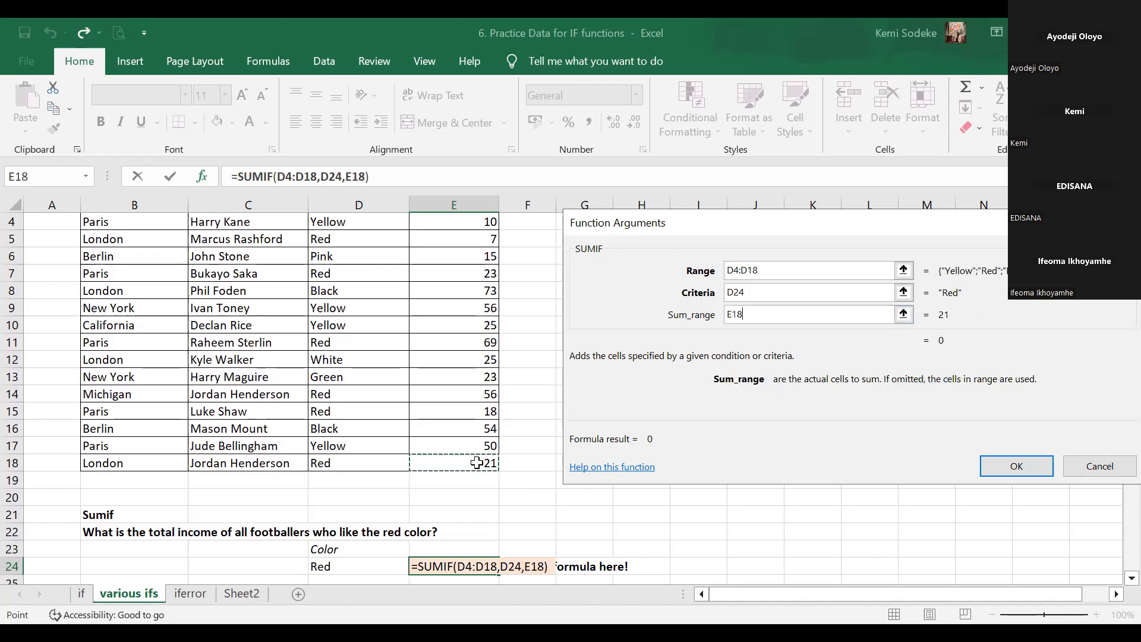
left_click_drag(458, 223, 458, 497)
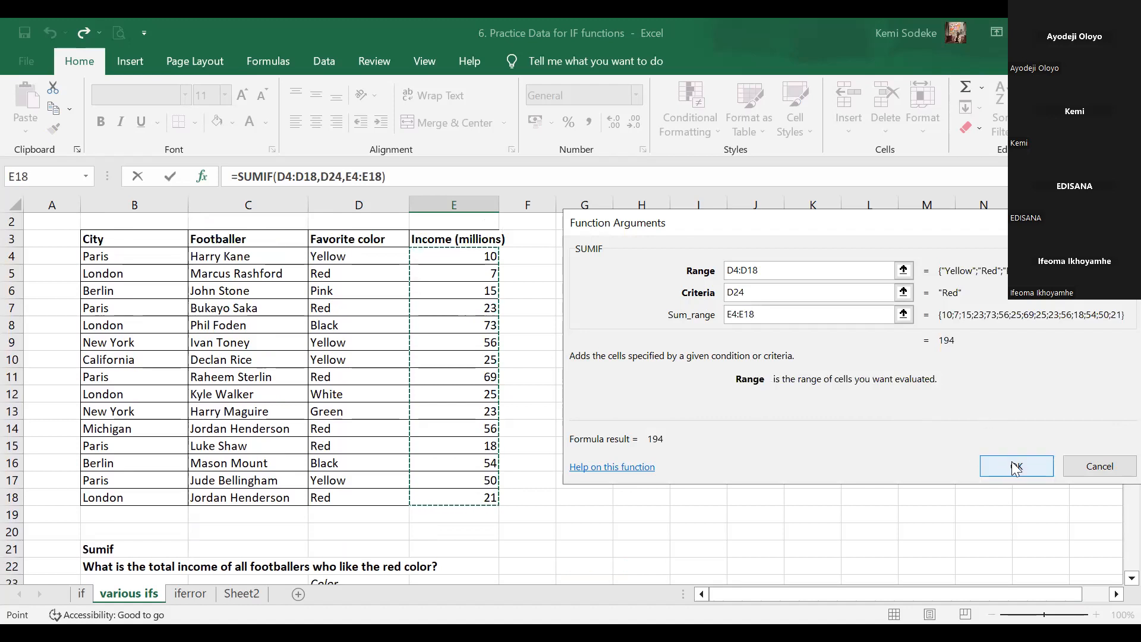
left_click(1031, 466)
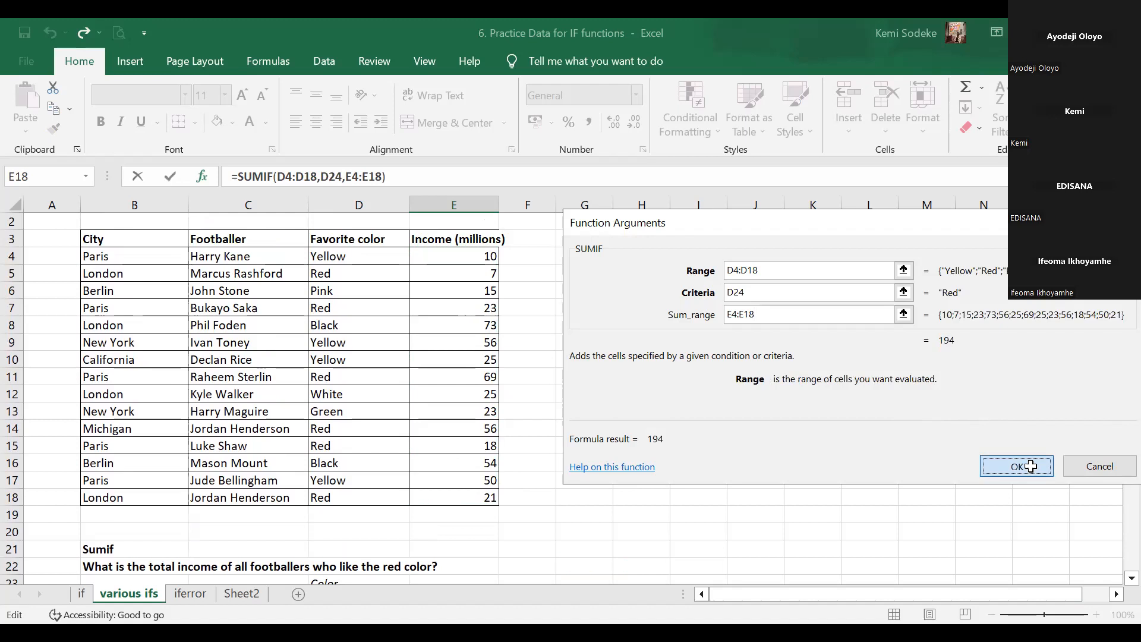
Compare the SUMIF result in E24 with the manual sum in G4 and the footballers table
scroll(891, 416, "down", 1)
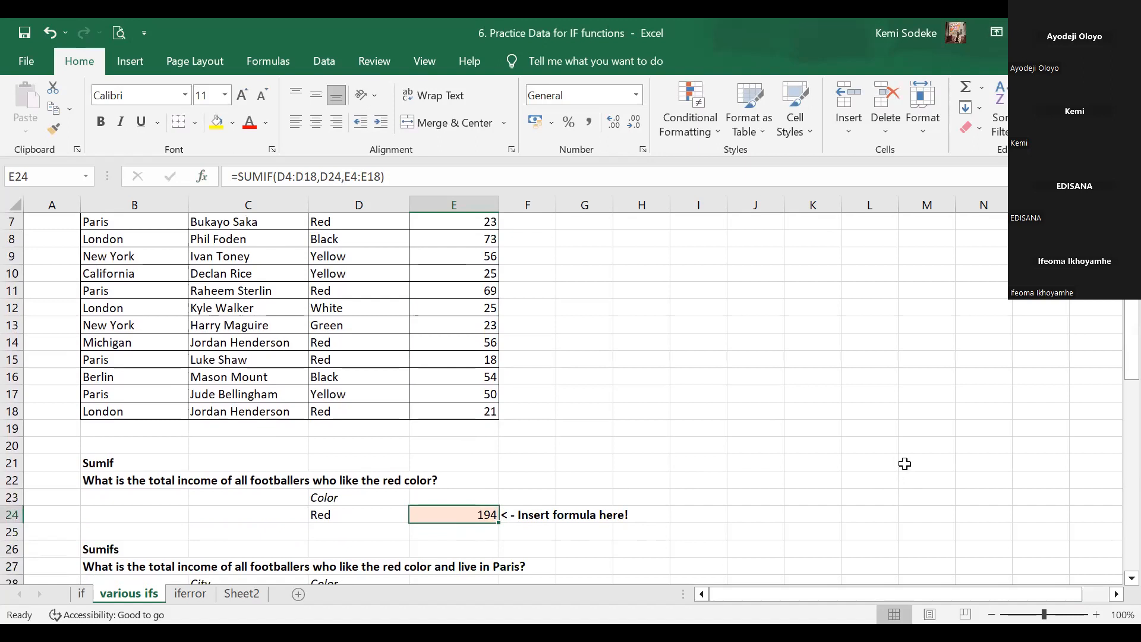
scroll(918, 458, "up", 1)
scroll(915, 440, "up", 1)
scroll(897, 426, "down", 2)
scroll(864, 411, "up", 2)
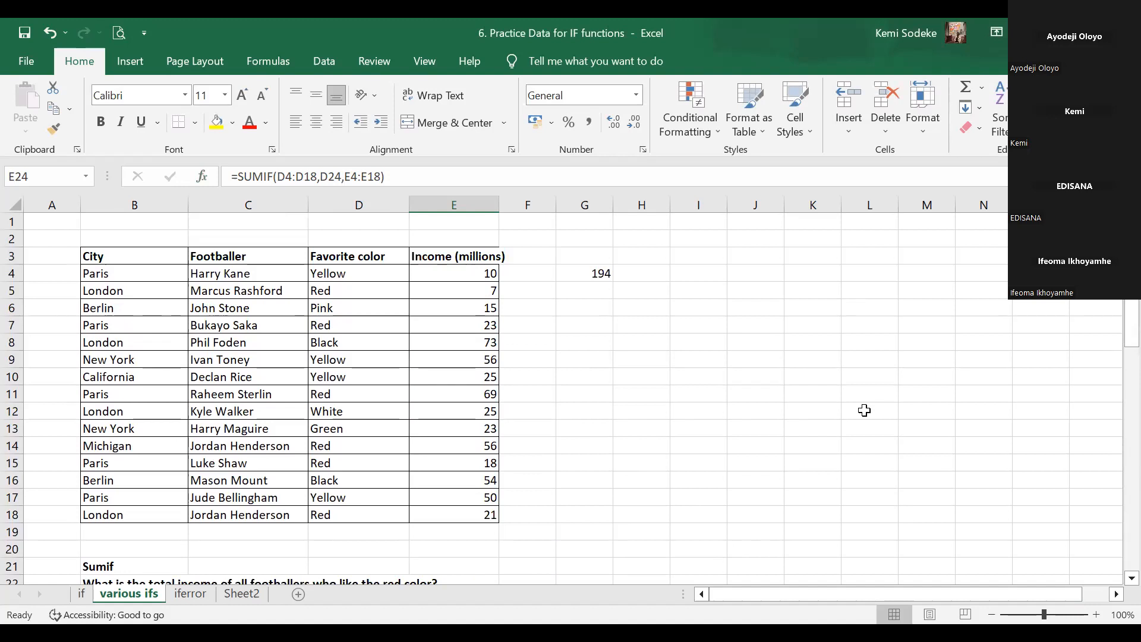
left_click(586, 479)
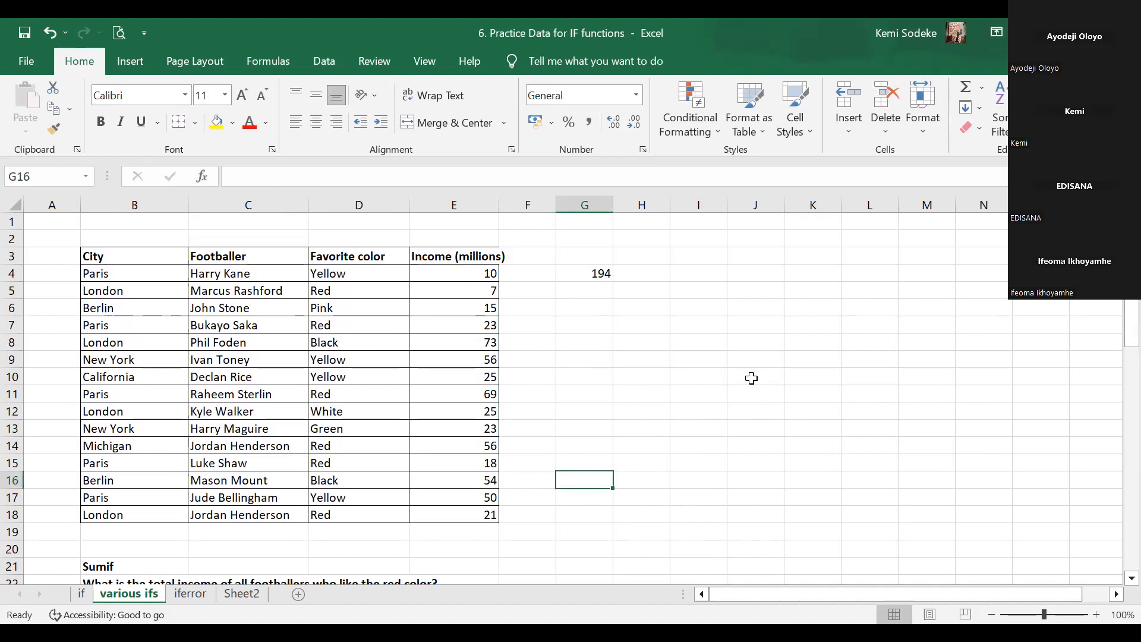
scroll(747, 381, "down", 3)
scroll(735, 419, "up", 3)
Look through the remaining Sumifs, Count If, Count Ifs and Averageif exercises on the sheet
scroll(1115, 574, "down", 7)
scroll(1116, 575, "down", 7)
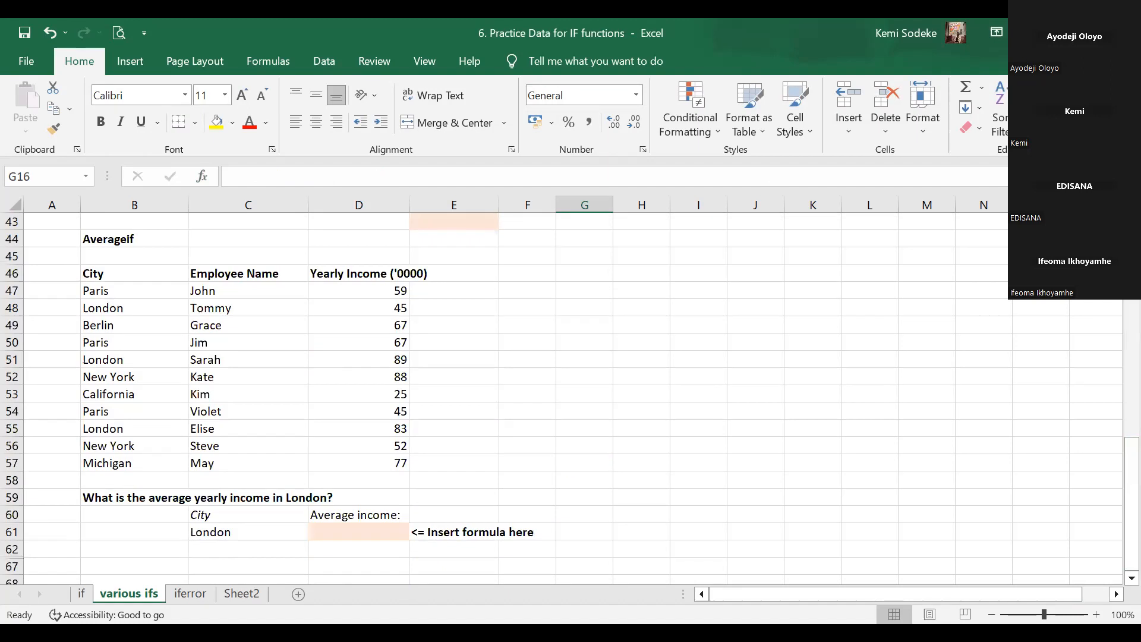
scroll(1115, 574, "up", 1)
scroll(591, 326, "up", 2)
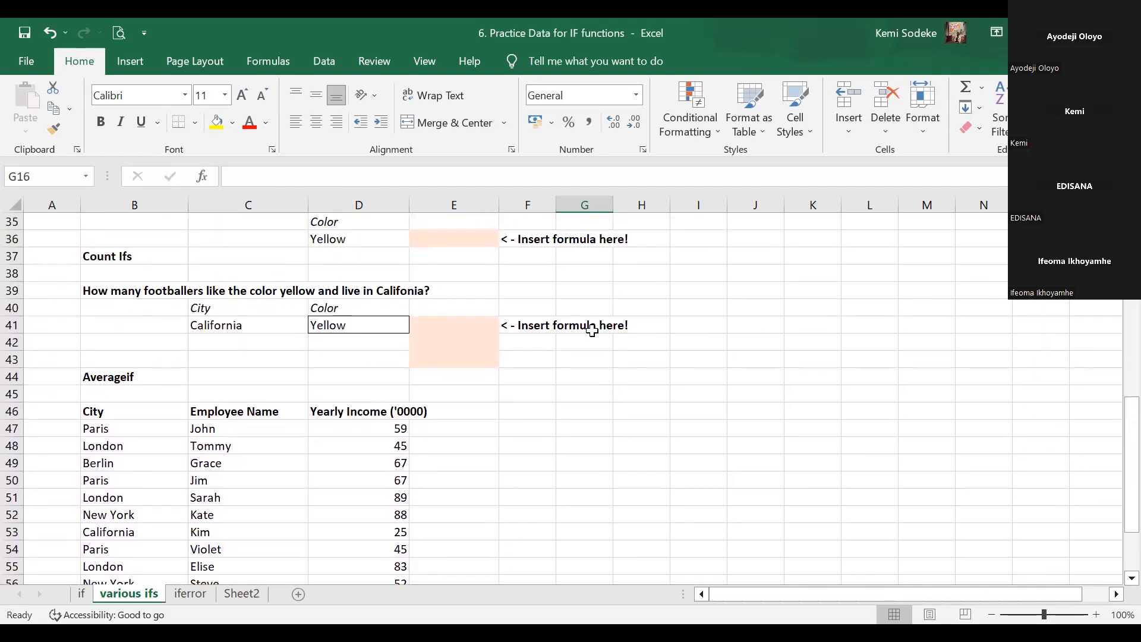
scroll(796, 399, "up", 2)
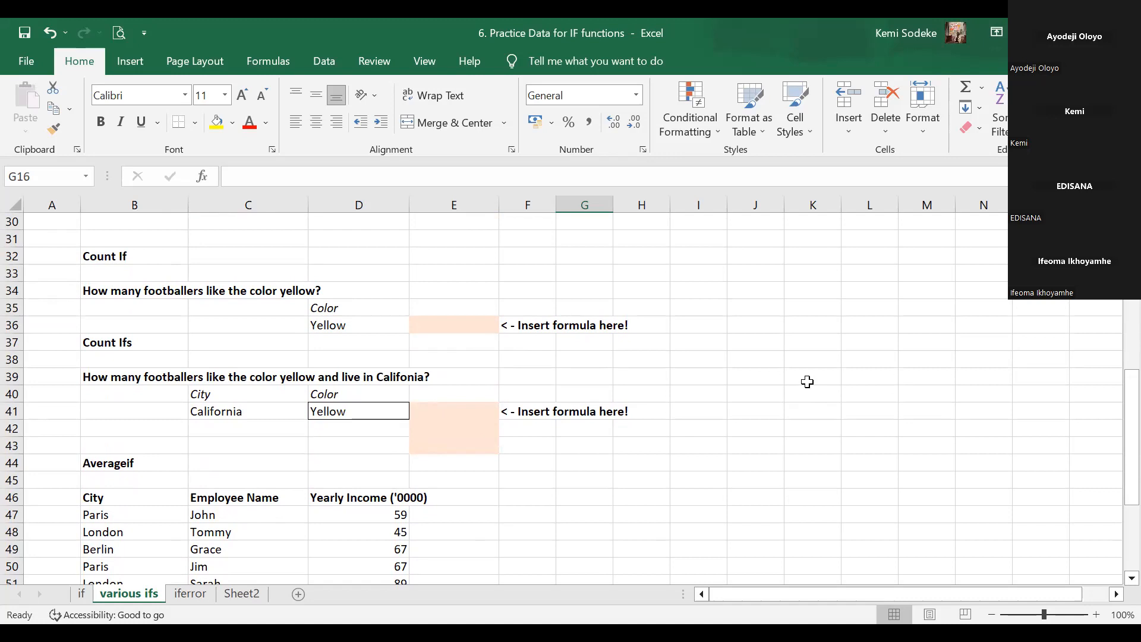
scroll(569, 398, "up", 3)
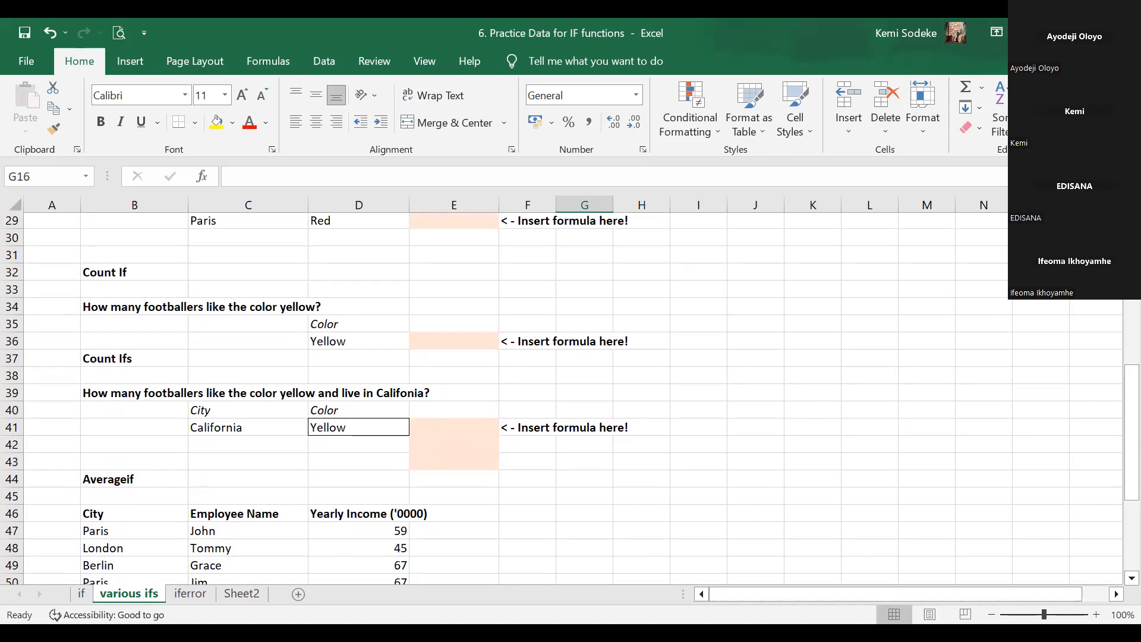
scroll(937, 390, "up", 1)
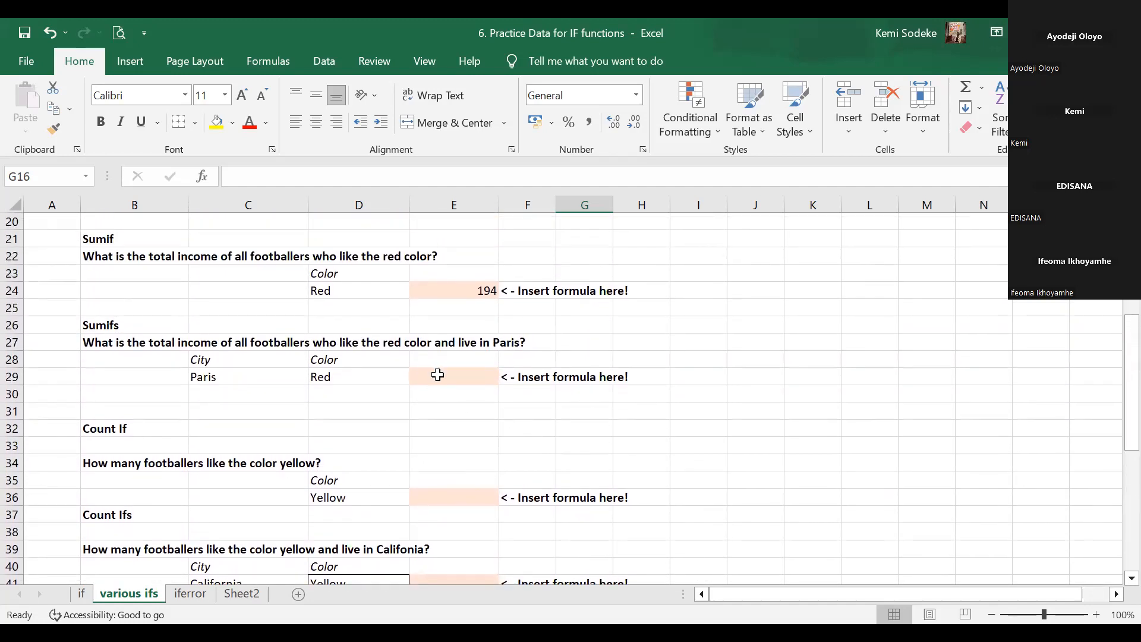
Start a SUMIFS formula in E29 with the function arguments form, using the incomes E4:E18 as the sum range
left_click(442, 375)
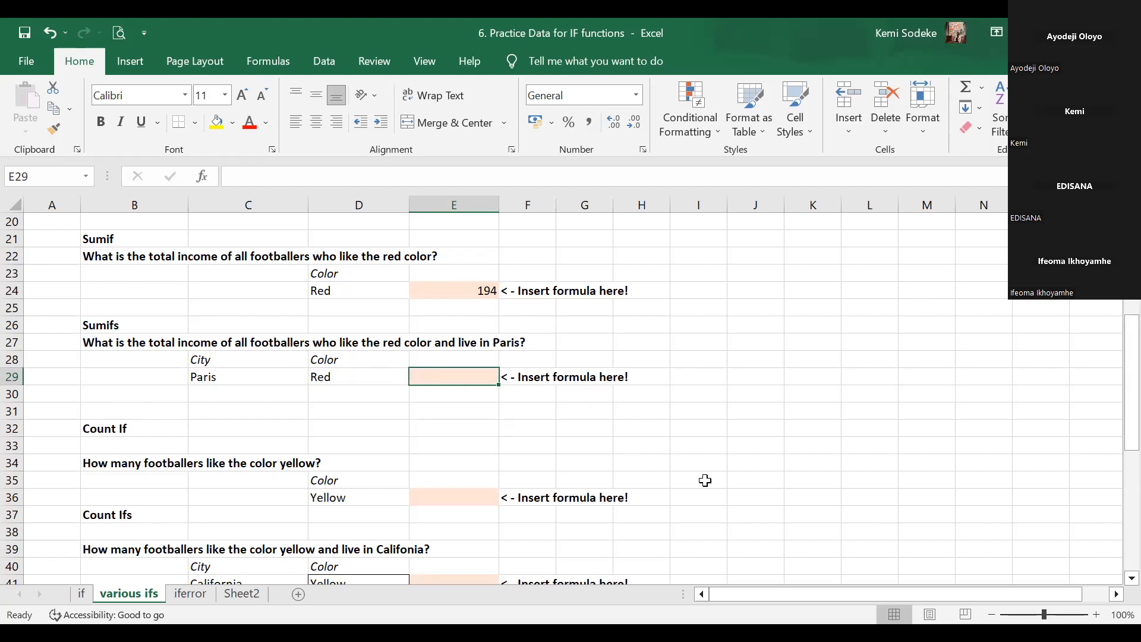
type("=")
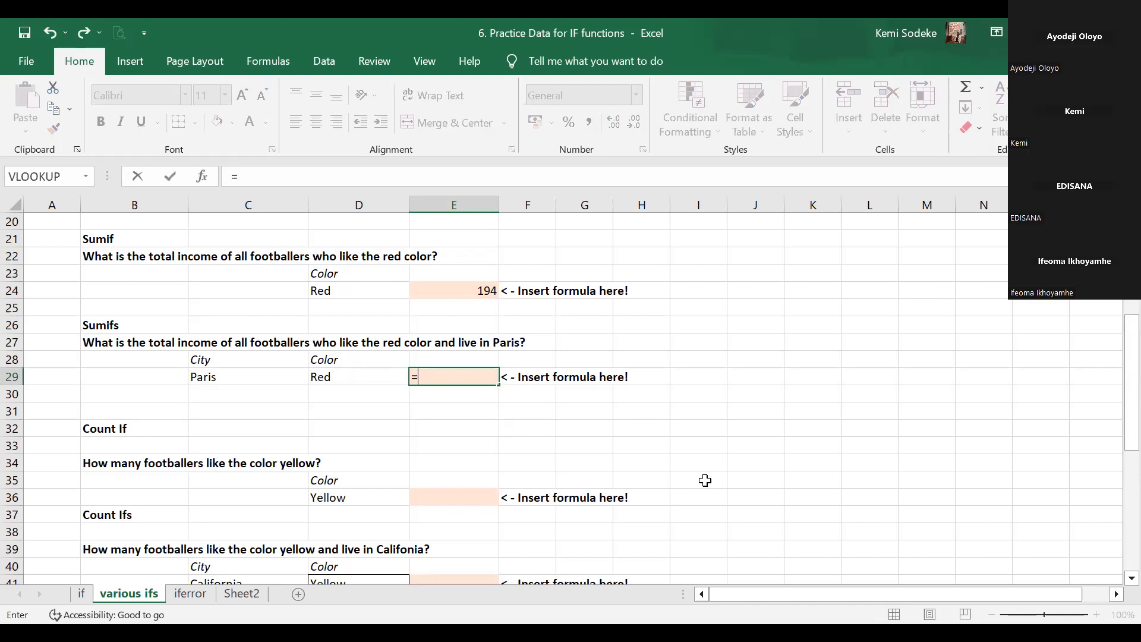
type("sumifs")
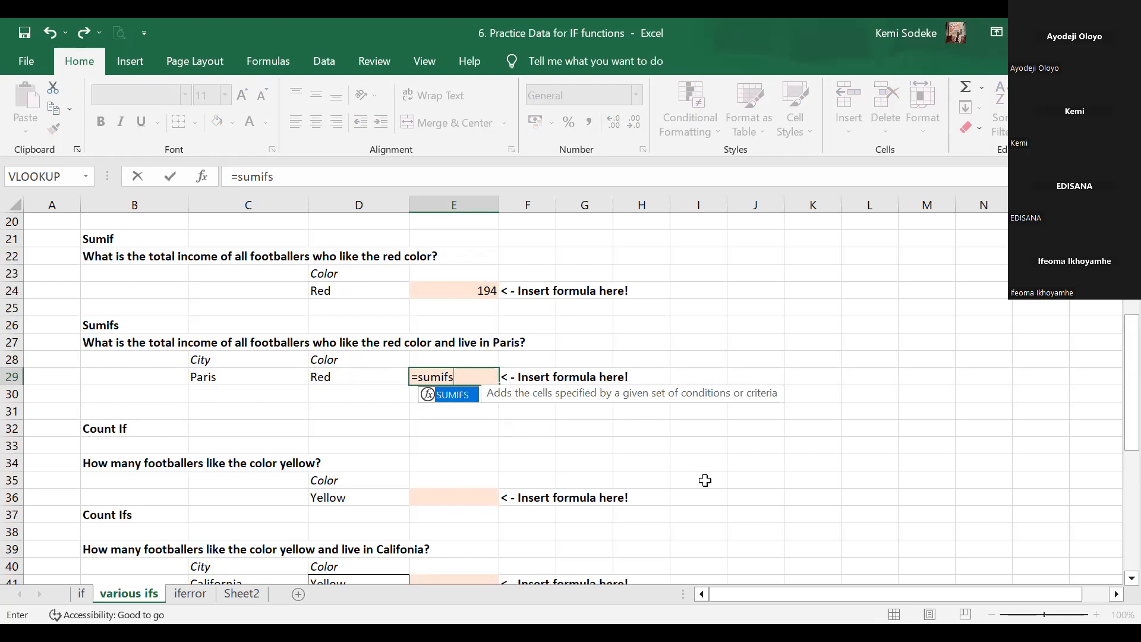
type("(")
left_click(202, 177)
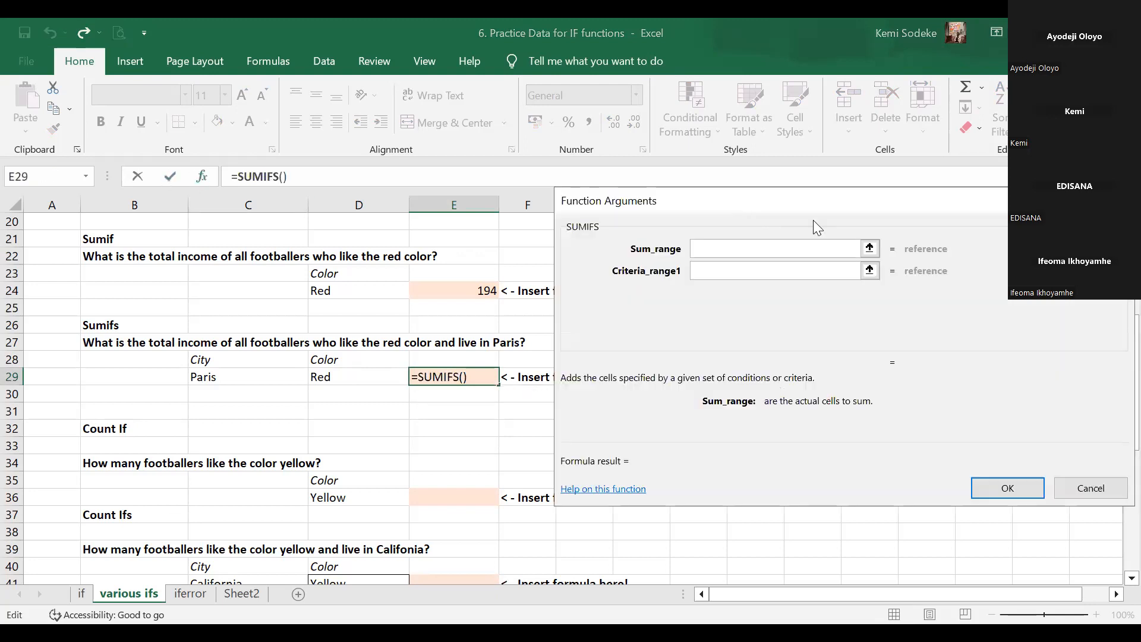
left_click_drag(812, 205, 895, 215)
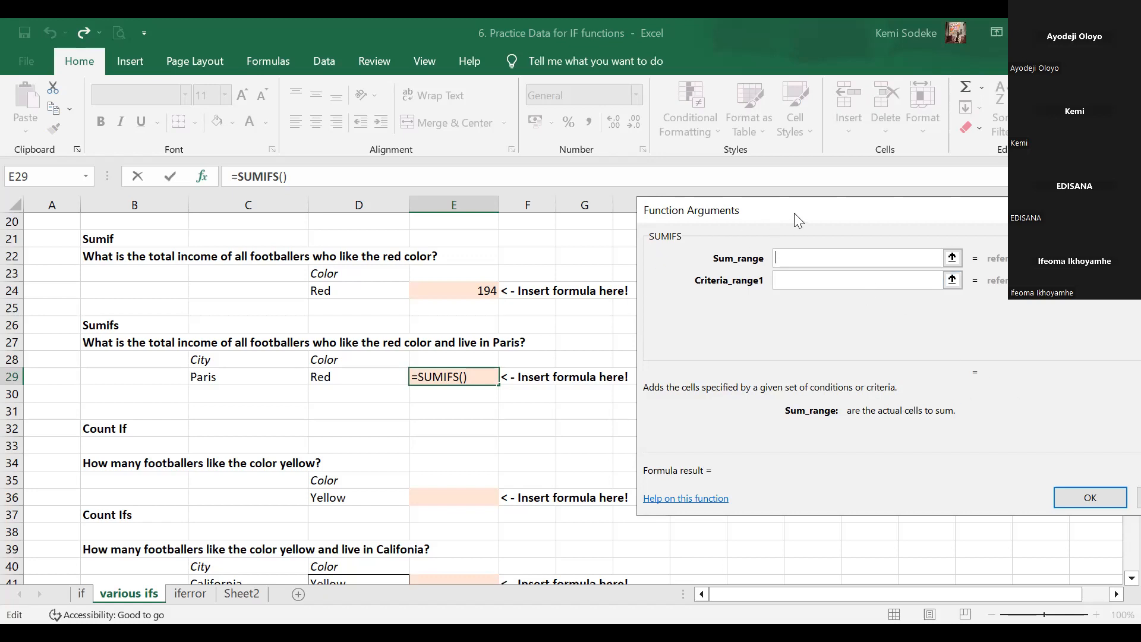
left_click_drag(835, 297, 877, 381)
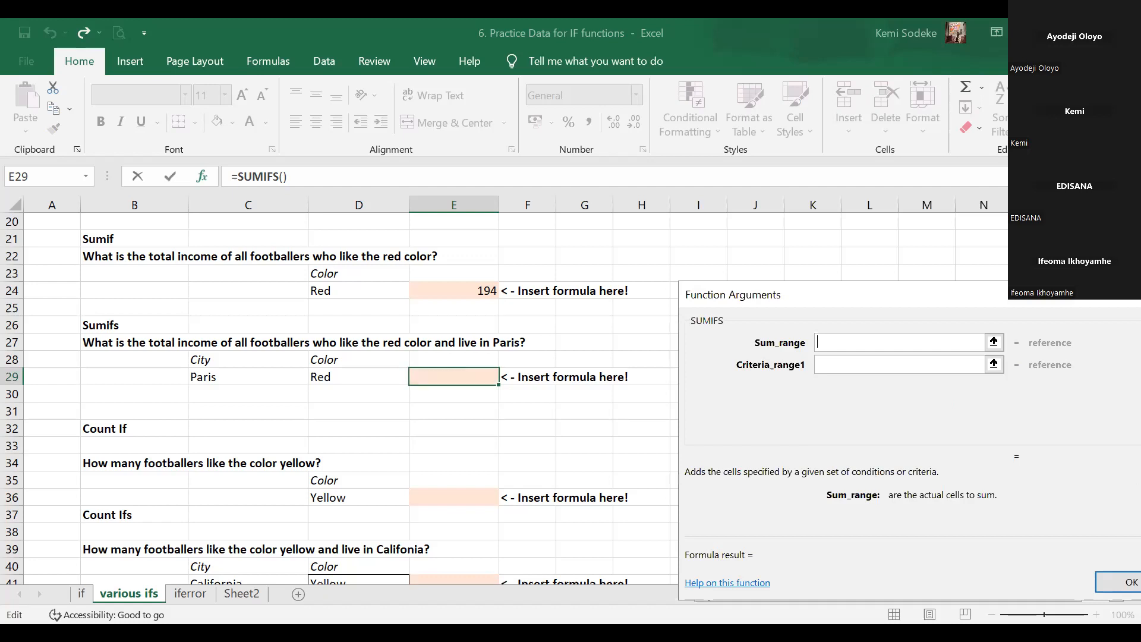
scroll(357, 398, "up", 2)
scroll(356, 398, "up", 3)
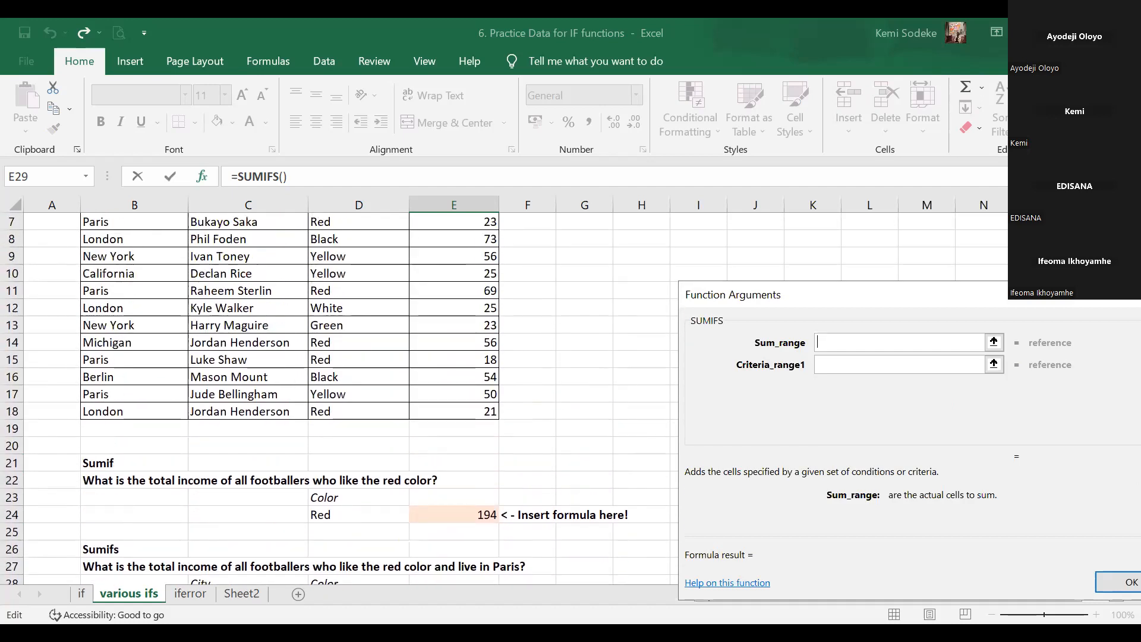
left_click(471, 410)
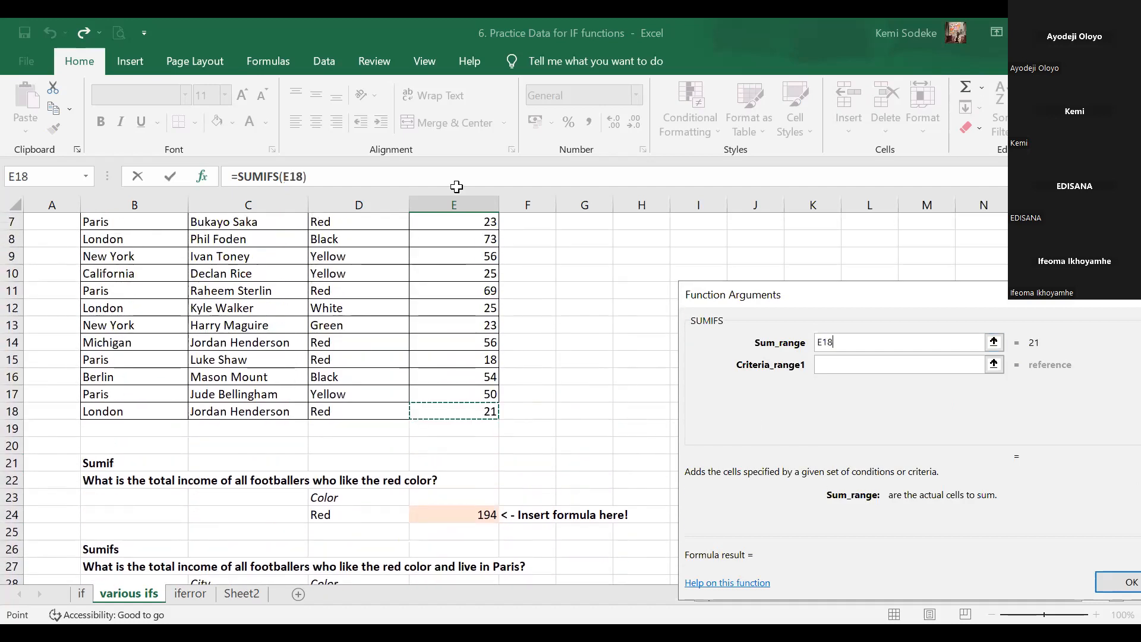
left_click_drag(455, 220, 458, 255)
Add the first SUMIFS condition with the favorite colors D4:D18 as the criteria range and D29 as the criteria
left_click(825, 363)
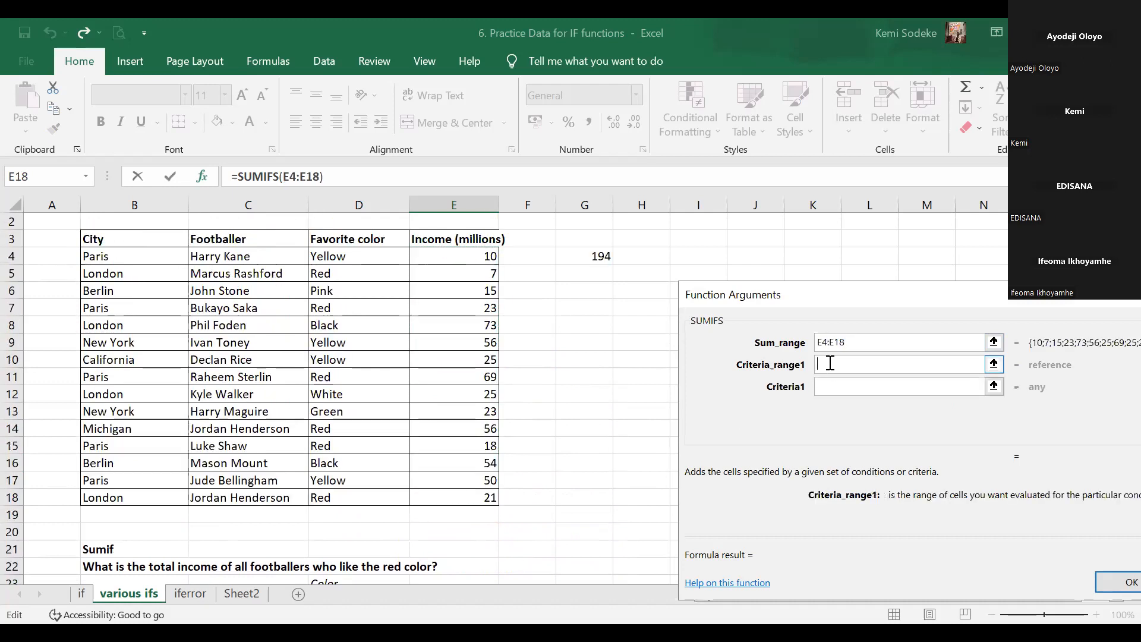
left_click(358, 256)
left_click_drag(358, 256, 350, 494)
left_click(843, 389)
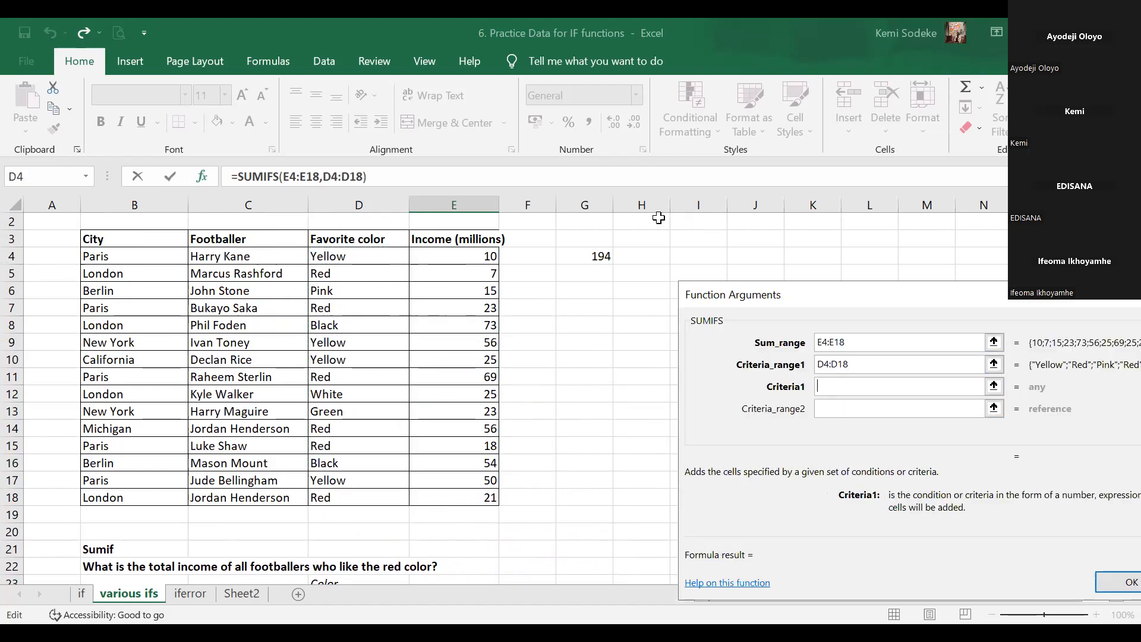
scroll(559, 383, "down", 5)
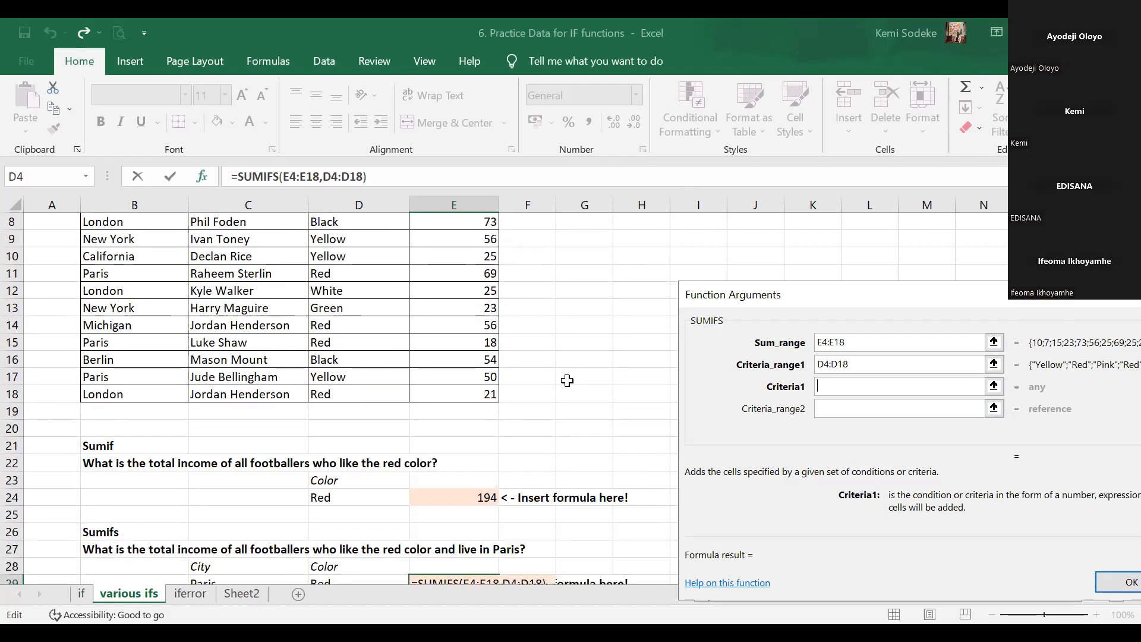
left_click(344, 428)
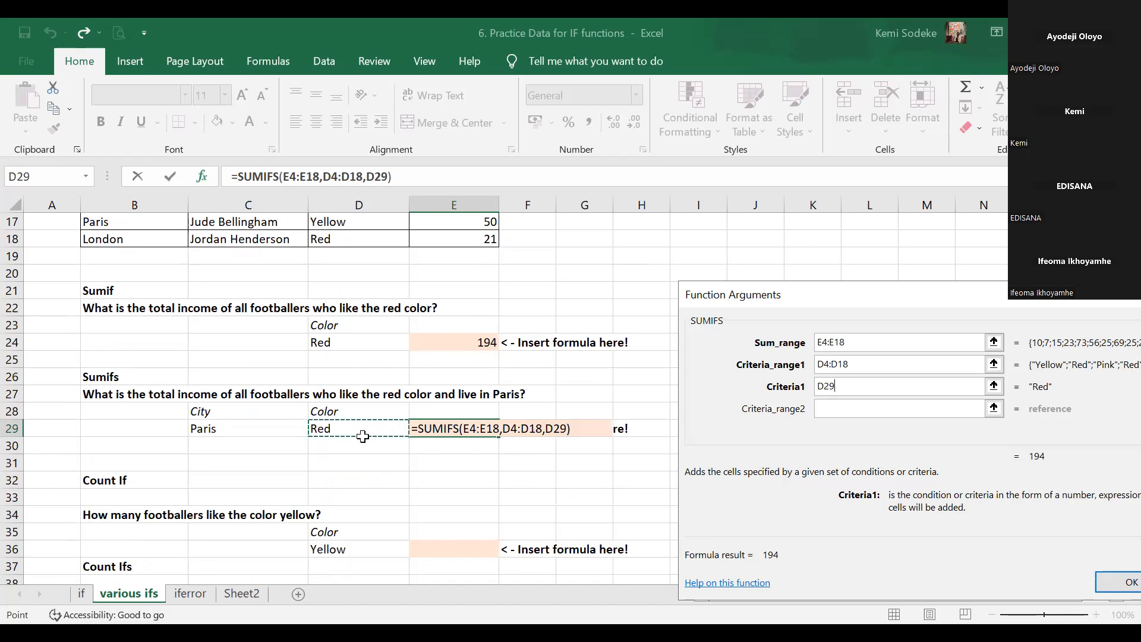
Add the second SUMIFS condition with the cities B4:B18 as the criteria range and C29 as the criteria, and finish the formula
left_click(833, 407)
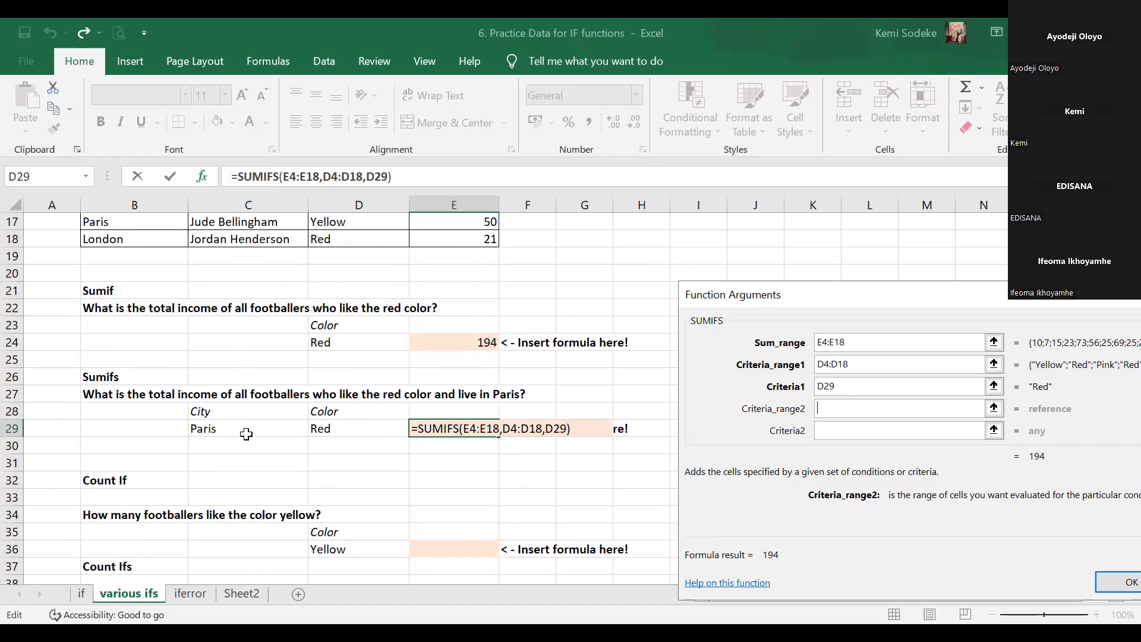
left_click(152, 239)
left_click_drag(149, 148, 135, 268)
left_click(833, 432)
scroll(476, 469, "down", 3)
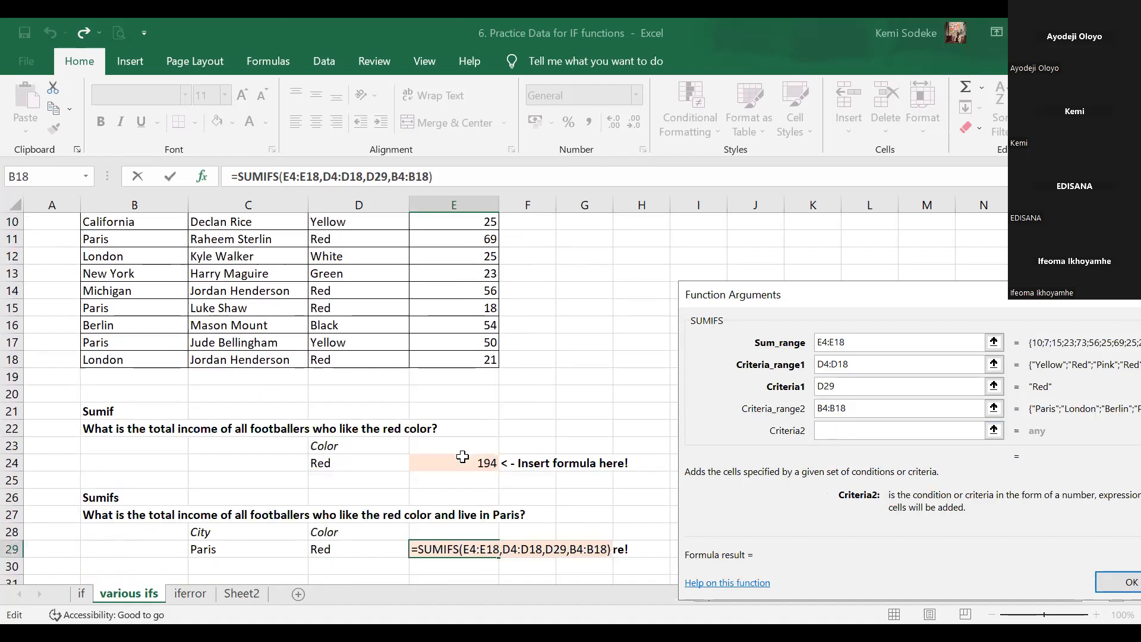
scroll(462, 456, "down", 1)
left_click(226, 499)
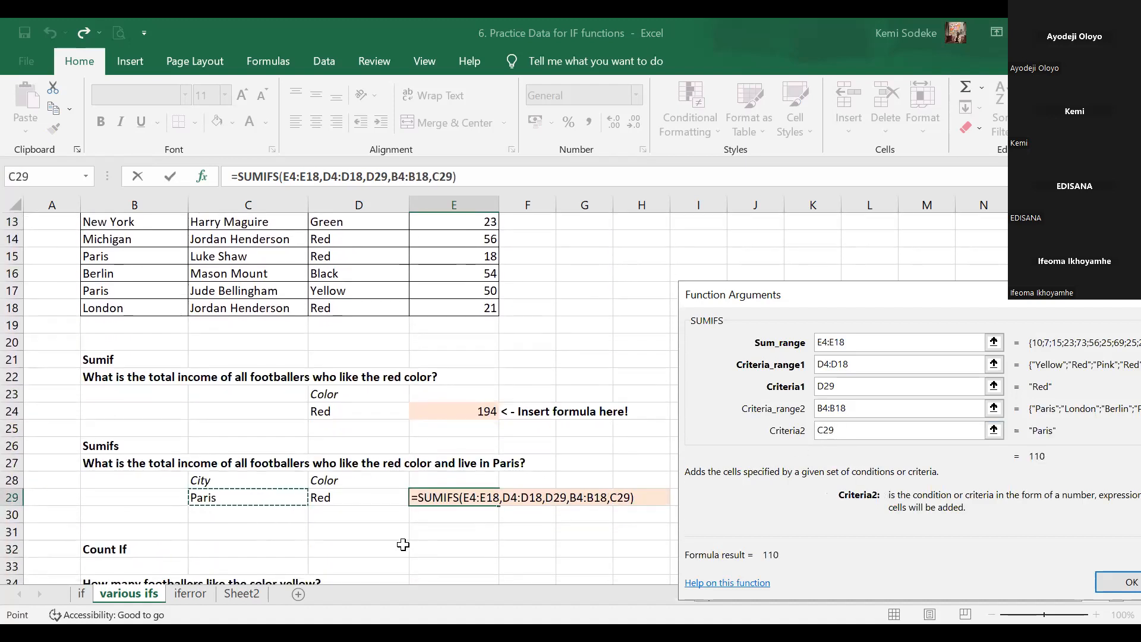
left_click_drag(821, 295, 766, 208)
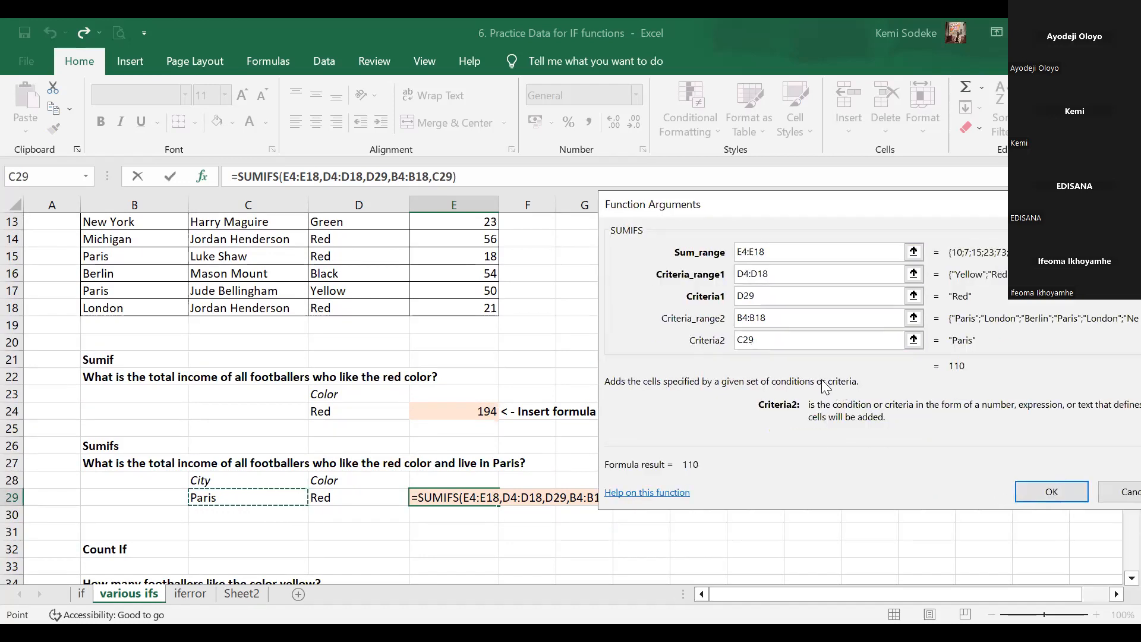
left_click(1052, 498)
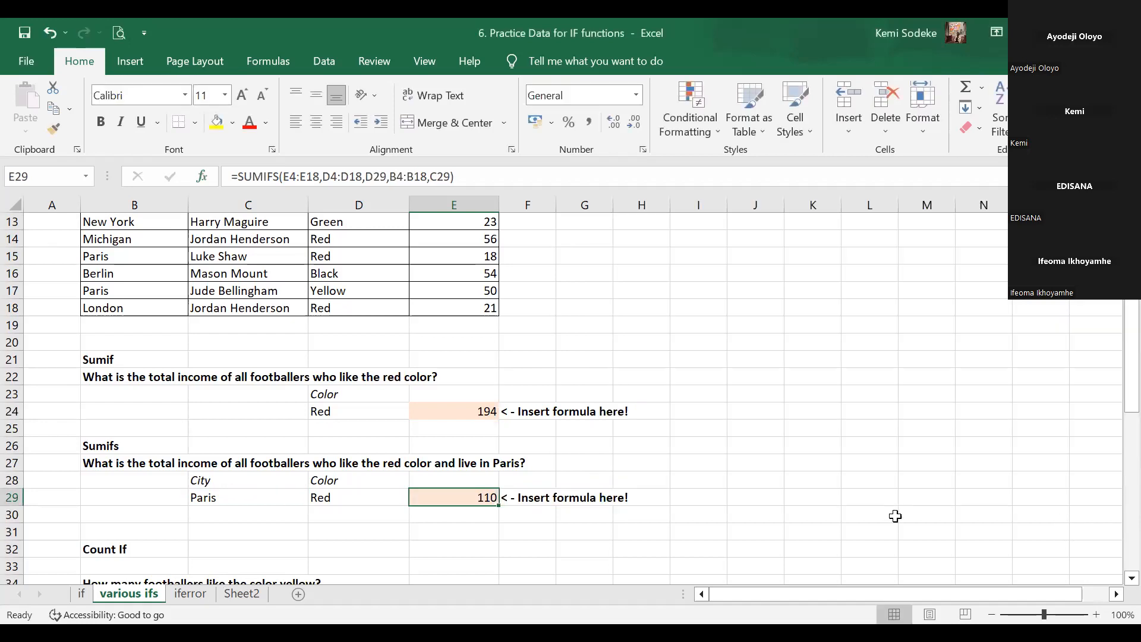
Highlight in yellow the city, footballer and color cells of rows 7, 11 and 15, where Paris and Red match
scroll(808, 459, "up", 4)
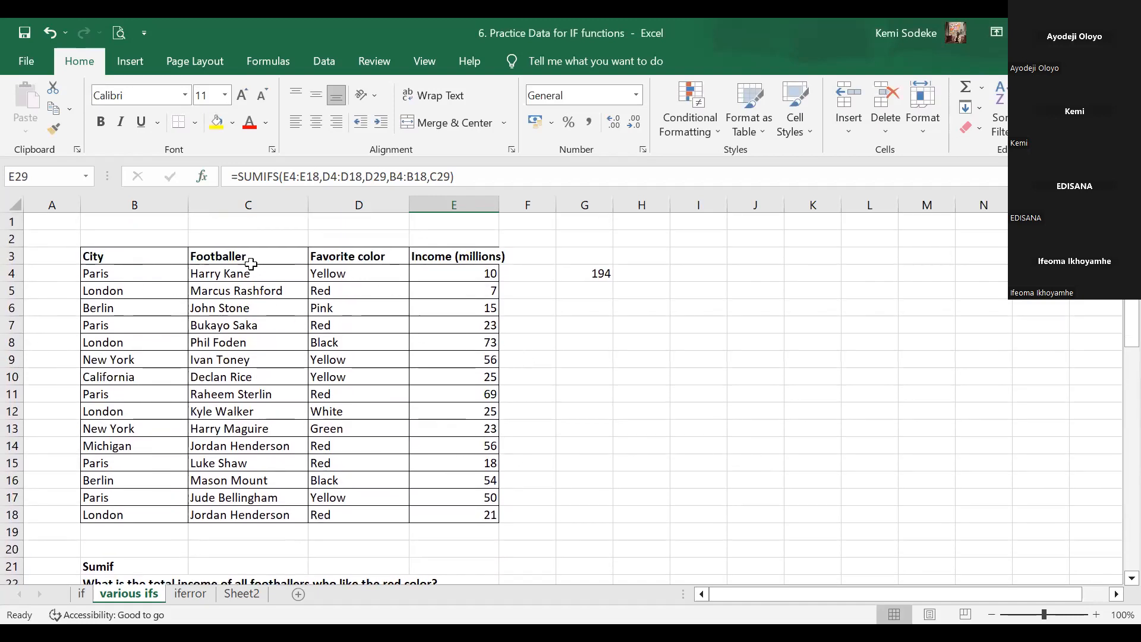
left_click(112, 326)
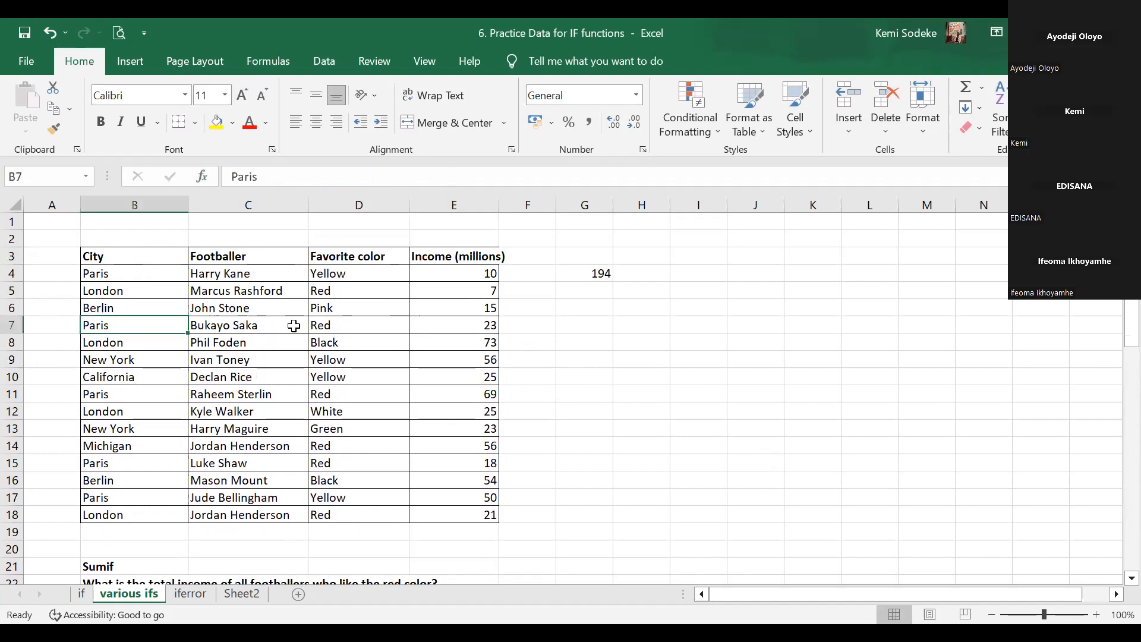
left_click_drag(107, 322, 319, 324)
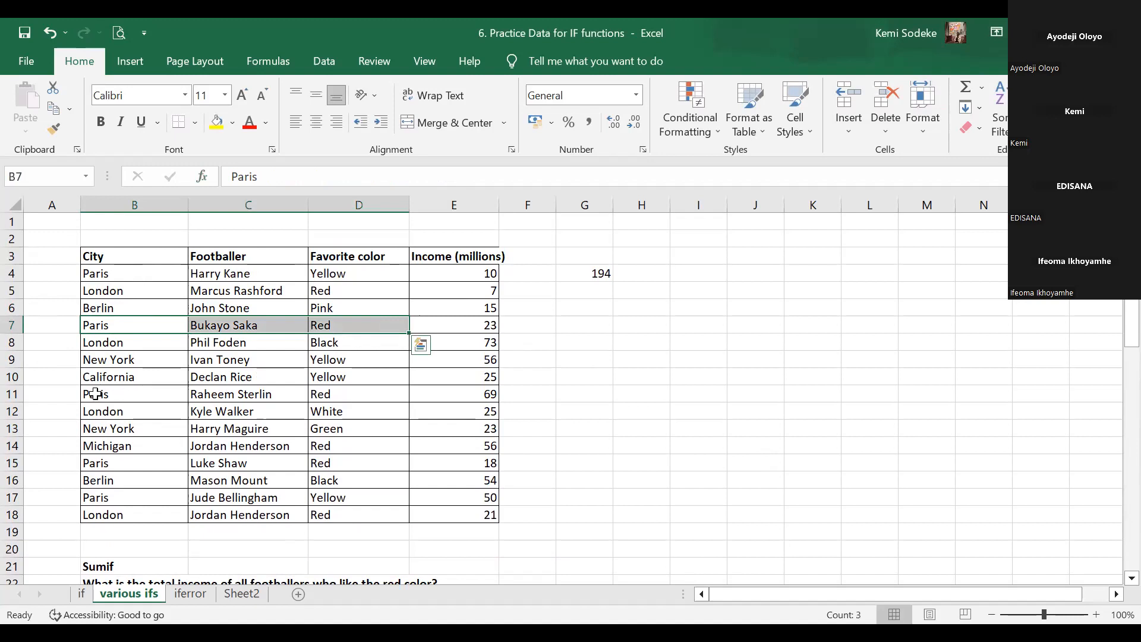
left_click(124, 394, "ctrl")
left_click_drag(125, 394, 336, 394)
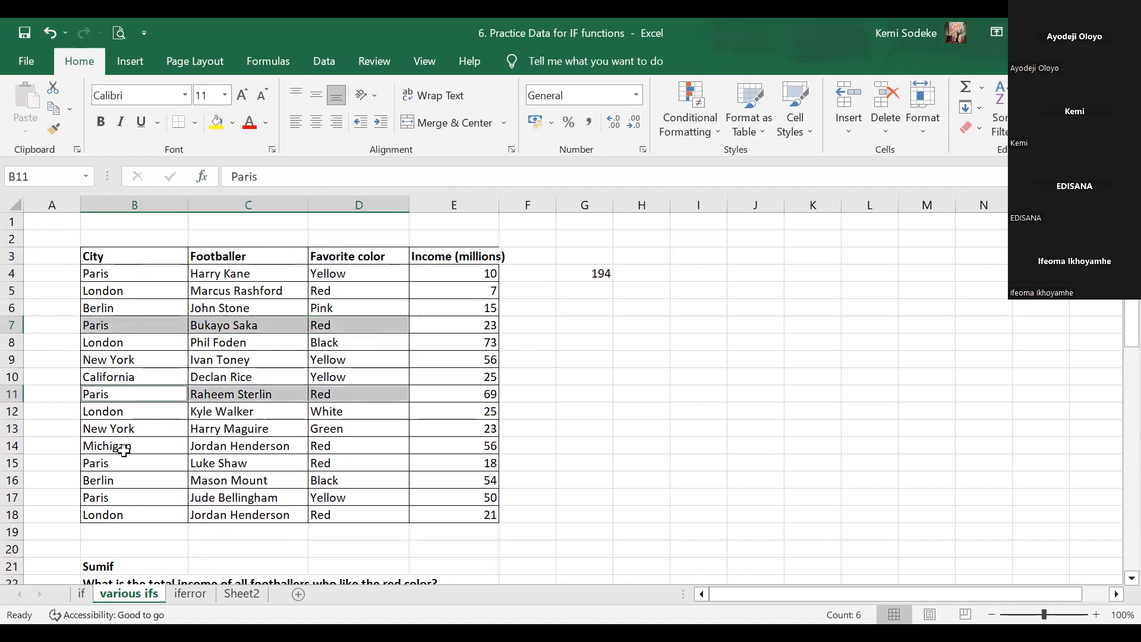
left_click_drag(105, 463, 338, 462)
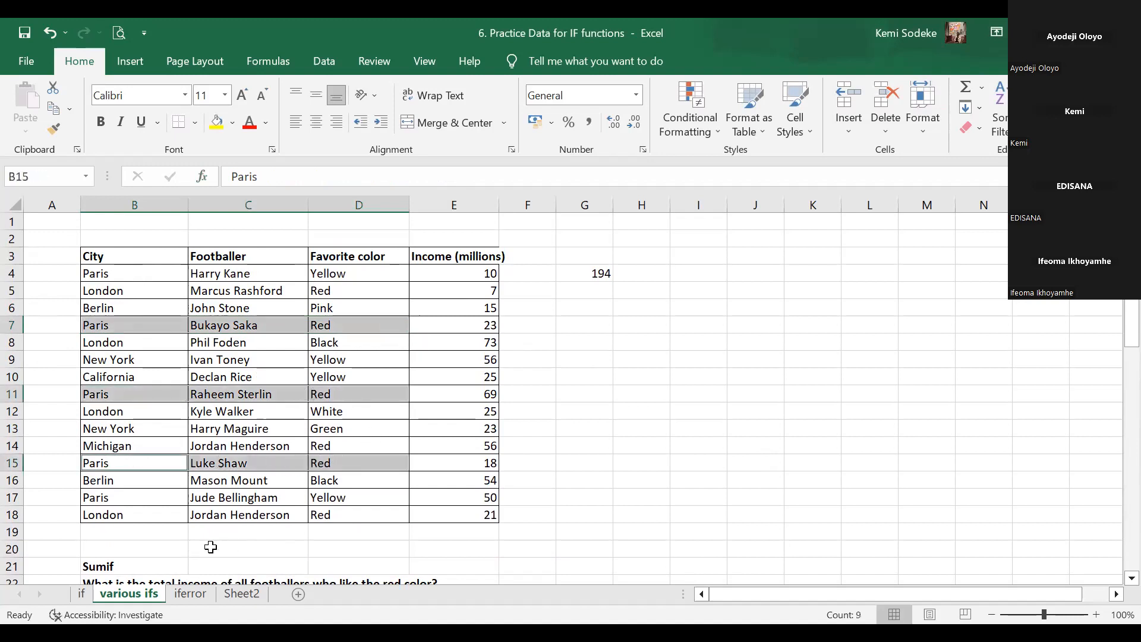
left_click(218, 123)
Check the sum of the incomes in E7, E11 and E15 against the SUMIFS result in E29
left_click(486, 326)
left_click(488, 394, "ctrl")
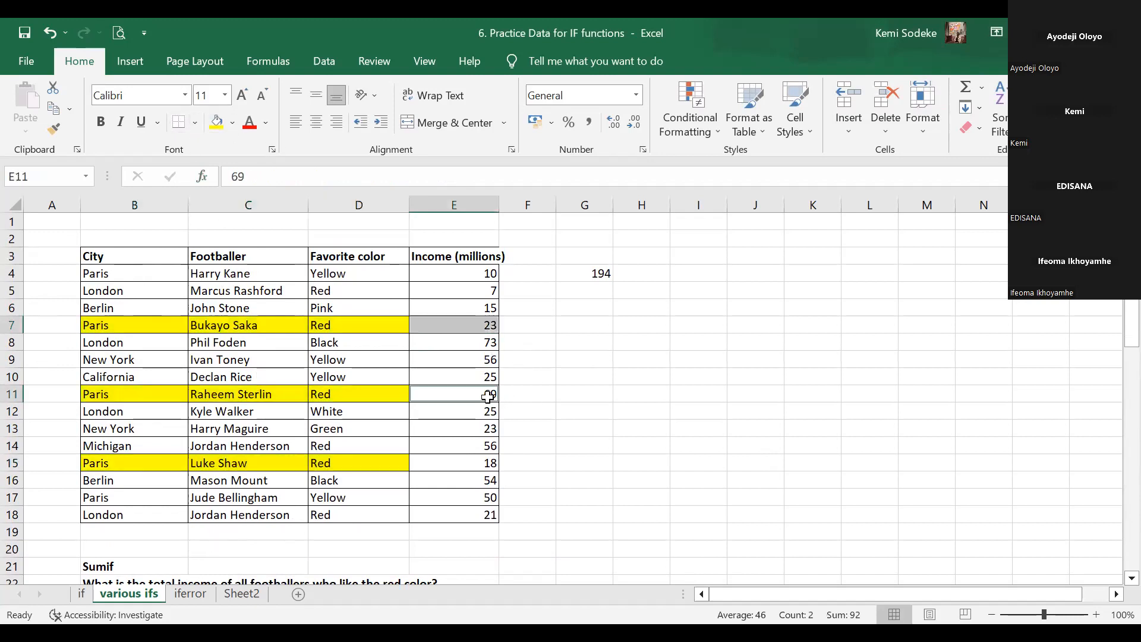
left_click(472, 461, "ctrl")
scroll(740, 470, "down", 2)
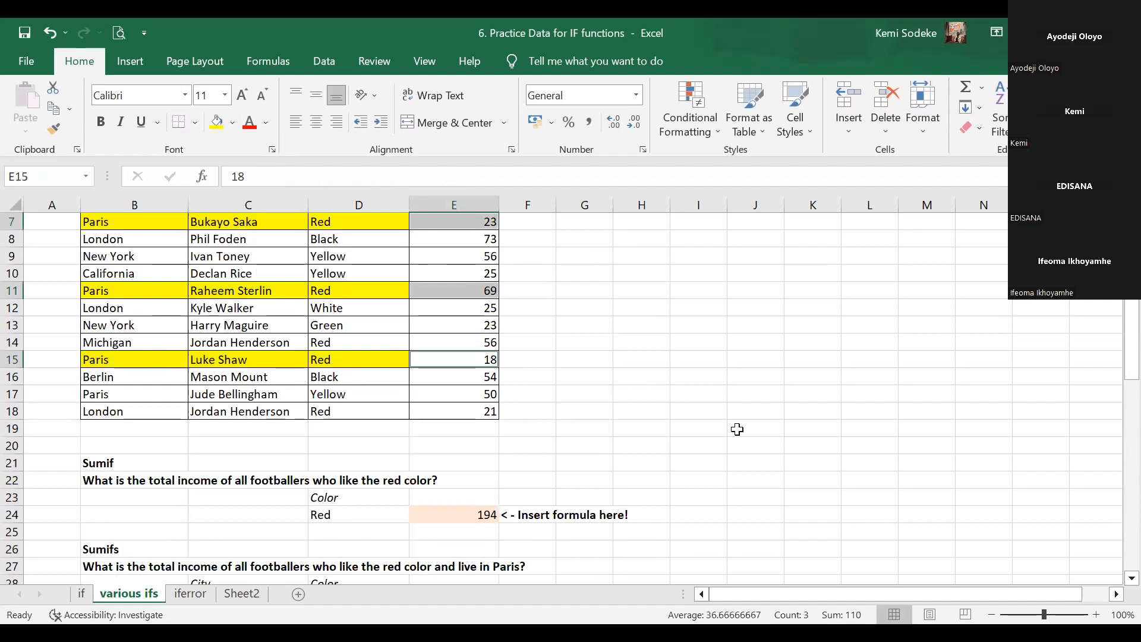
scroll(705, 373, "up", 2)
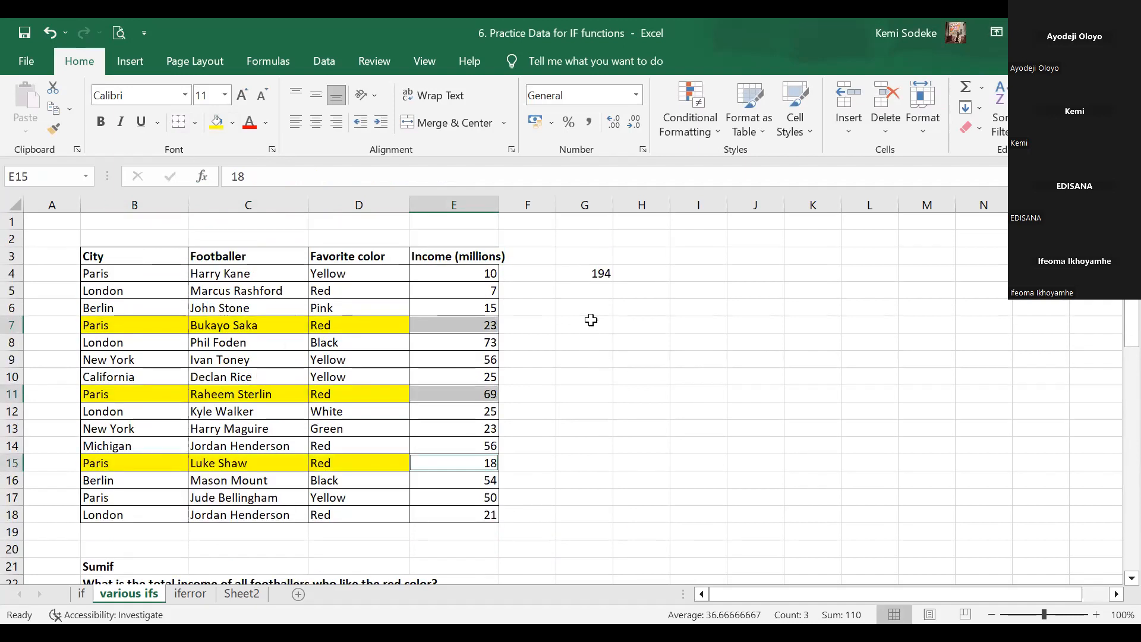
scroll(690, 390, "down", 6)
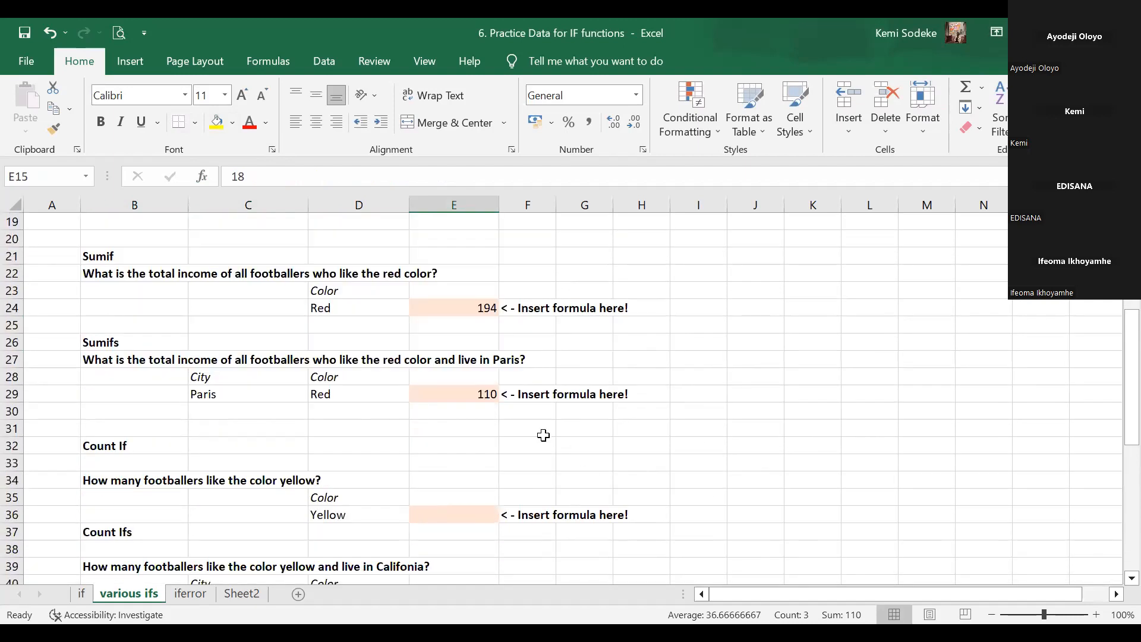
left_click(468, 396)
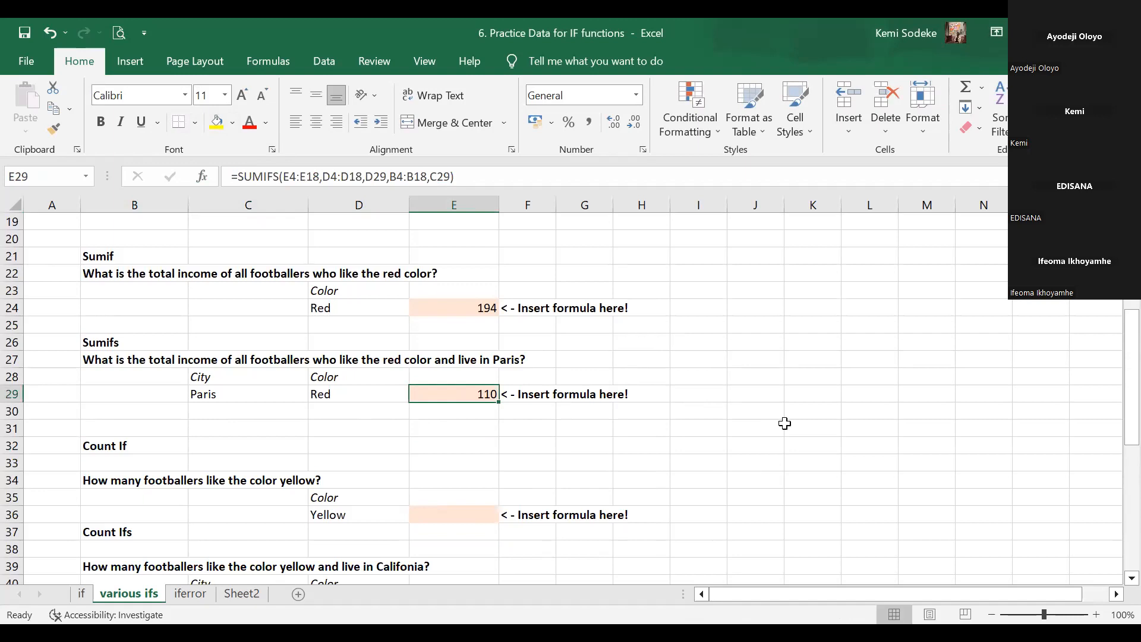
left_click(758, 408)
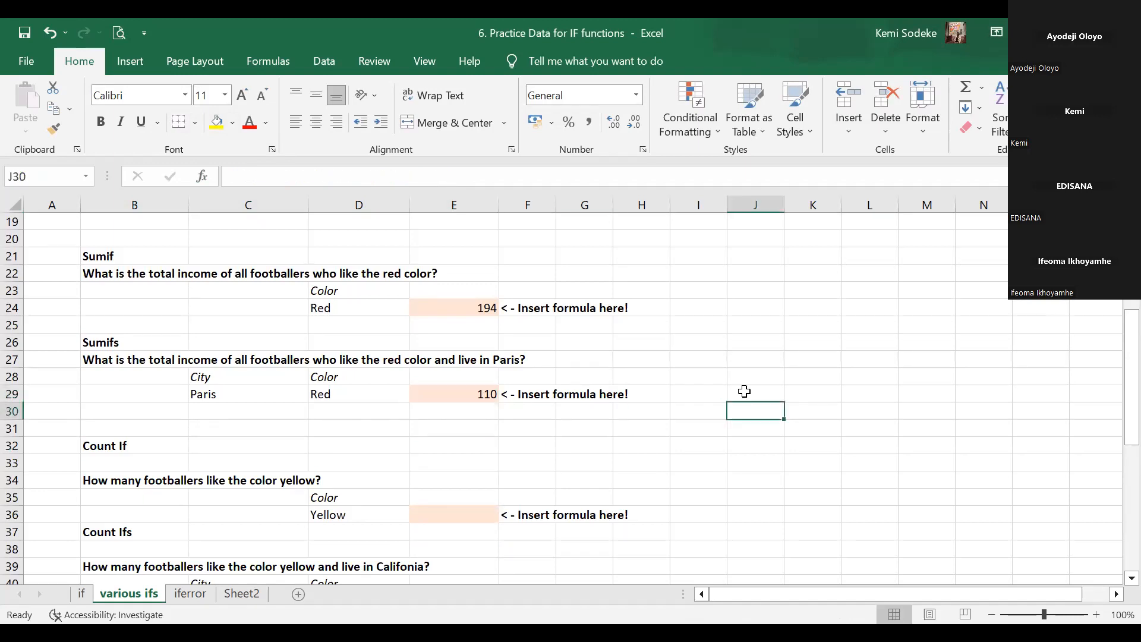
left_click(471, 394)
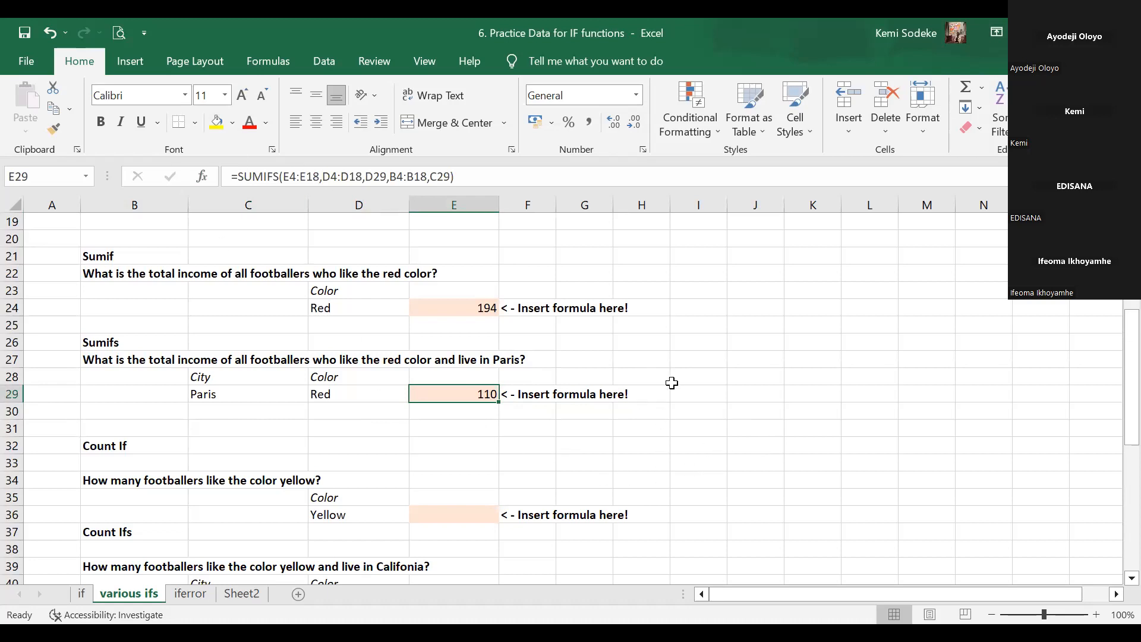
Start a COUNTIF formula in E36 for the footballers who like the color yellow
scroll(611, 389, "up", 5)
scroll(672, 389, "down", 6)
scroll(649, 390, "up", 1)
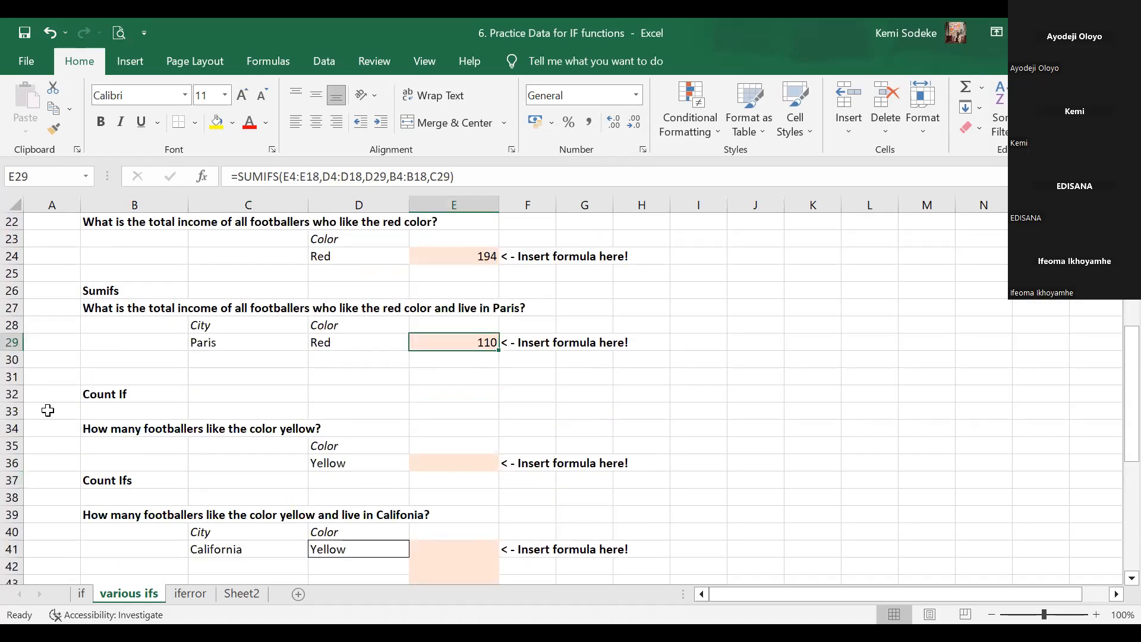
left_click(450, 461)
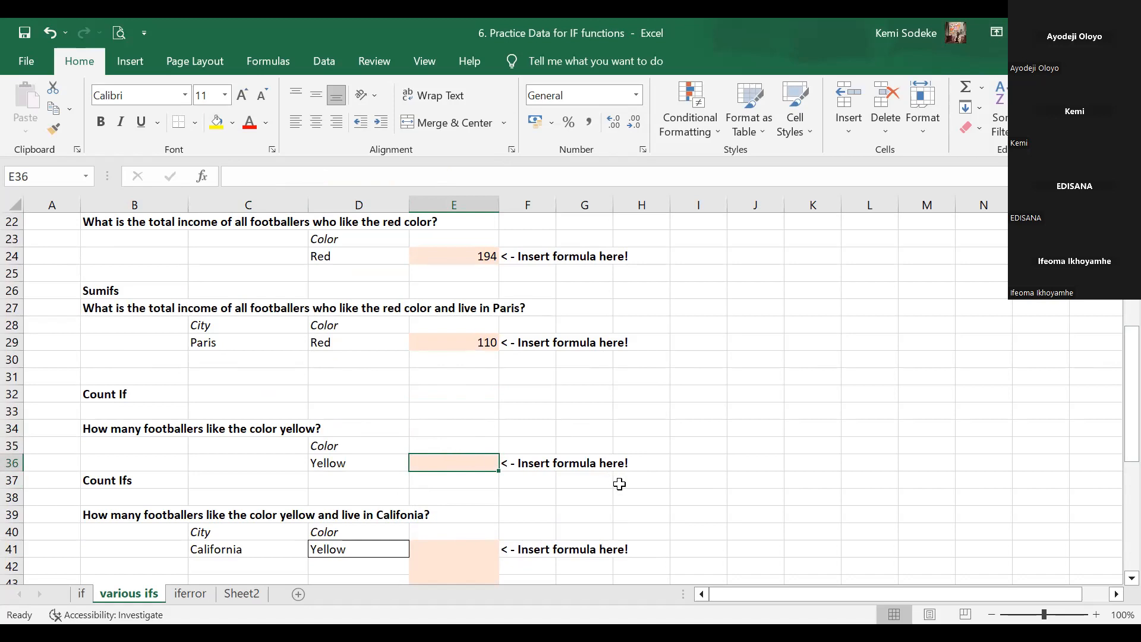
type("=")
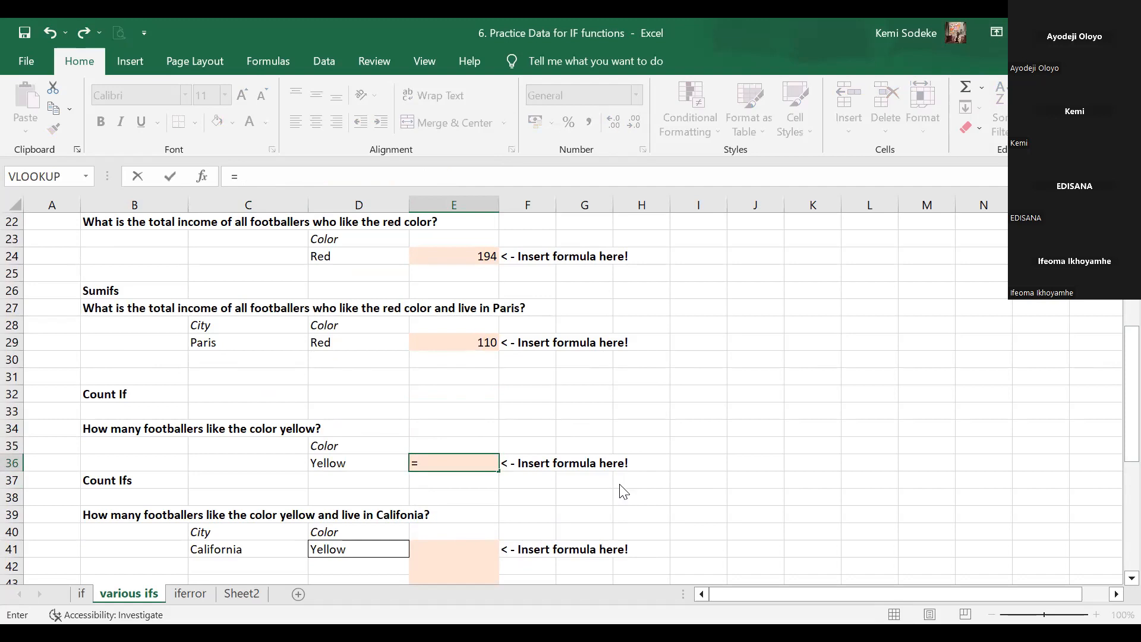
type("count")
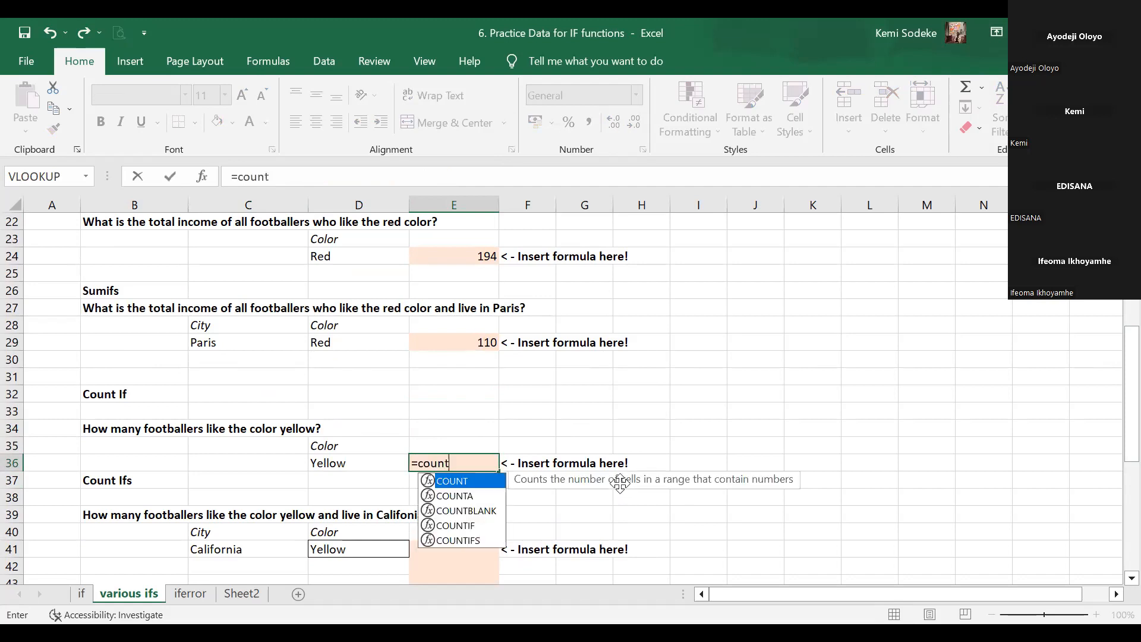
type("if")
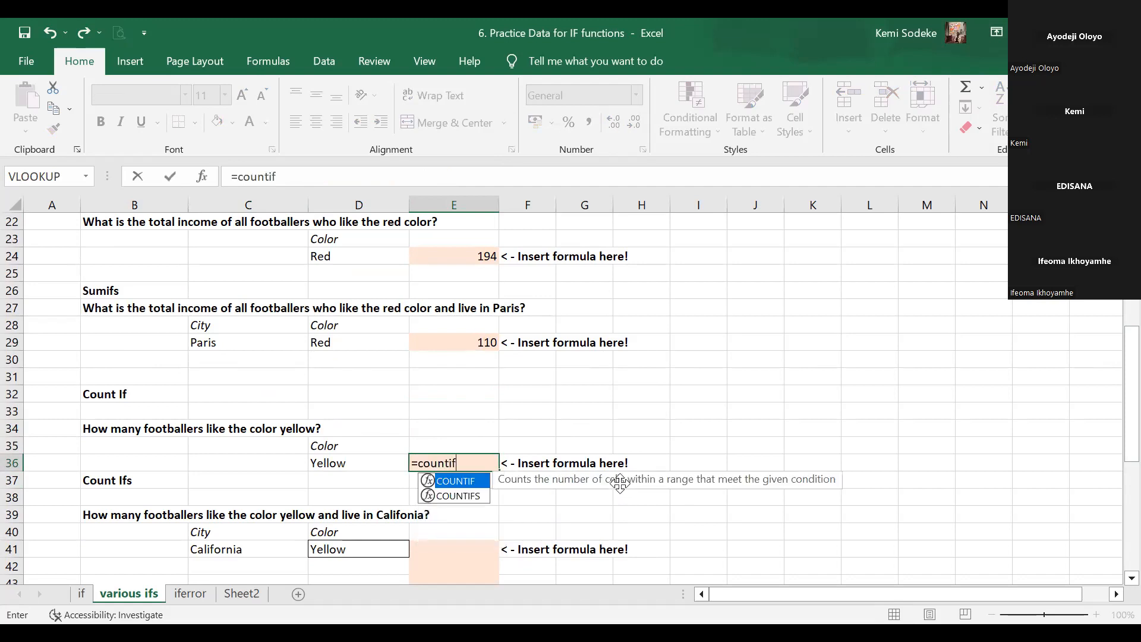
type("(")
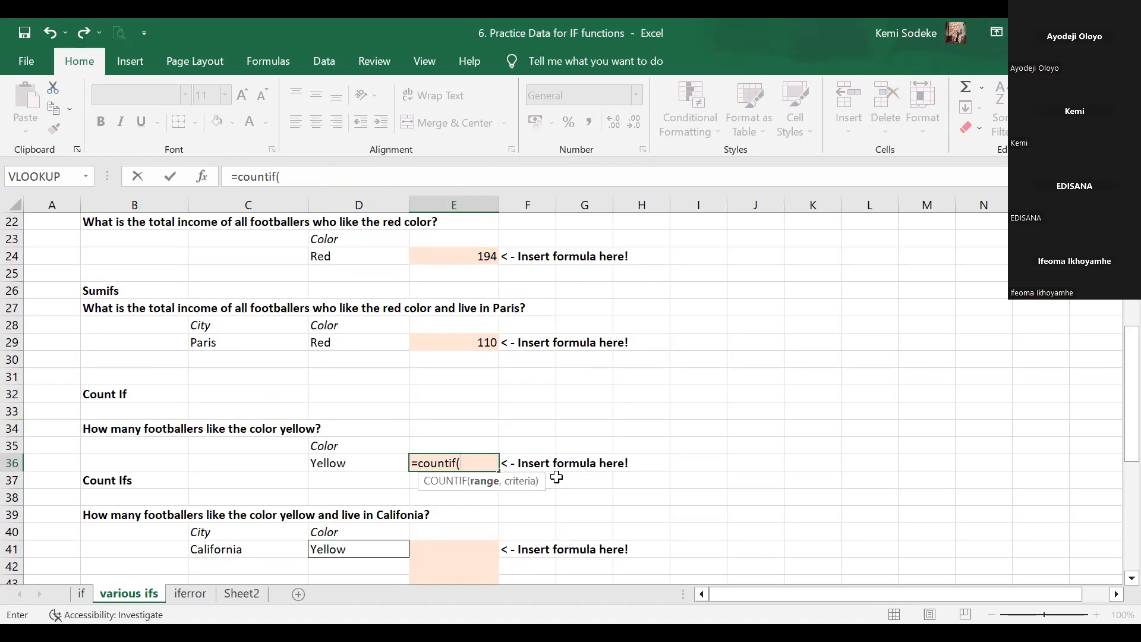
Complete the COUNTIF formula with the favorite colors D4:D18 as the range and D36 as the criteria
left_click_drag(1116, 381, 1117, 321)
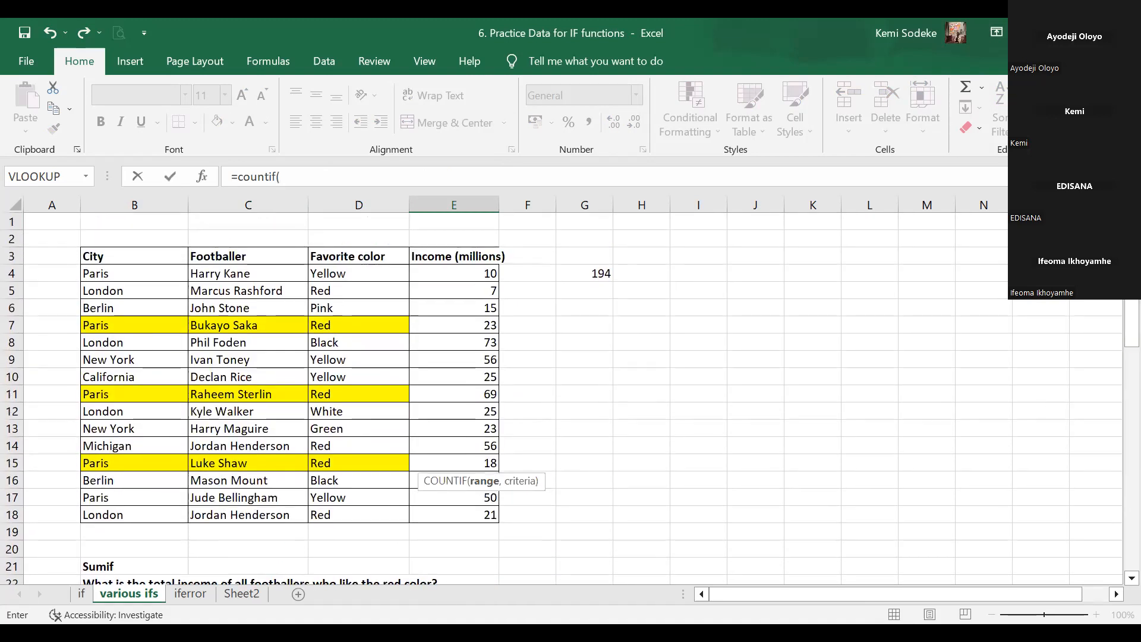
scroll(1114, 580, "down", 3)
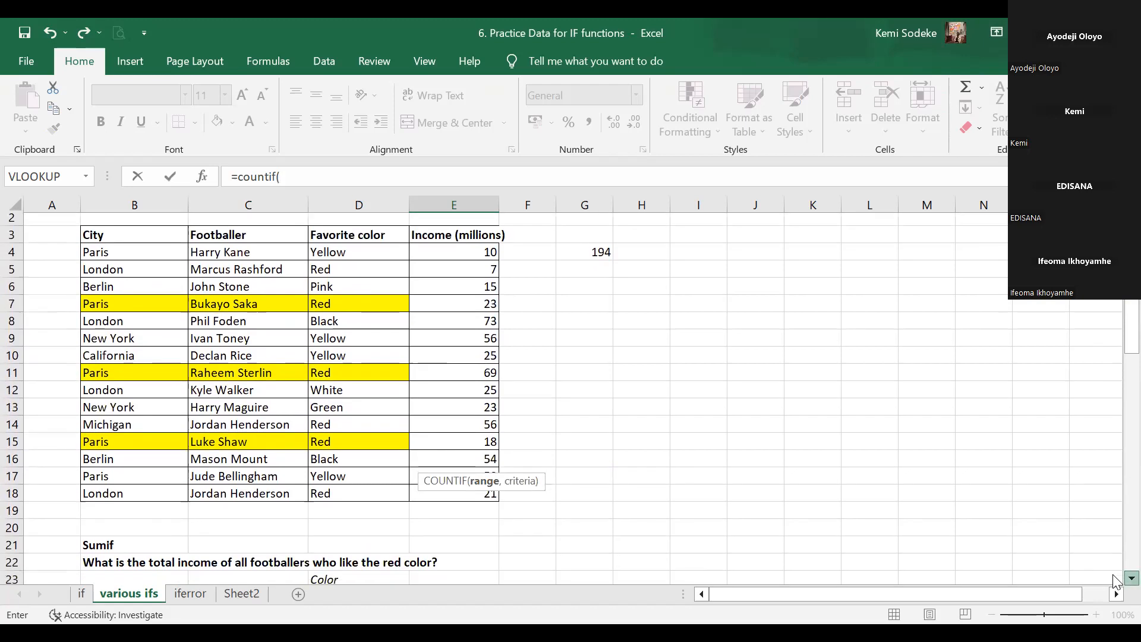
scroll(1114, 579, "down", 3)
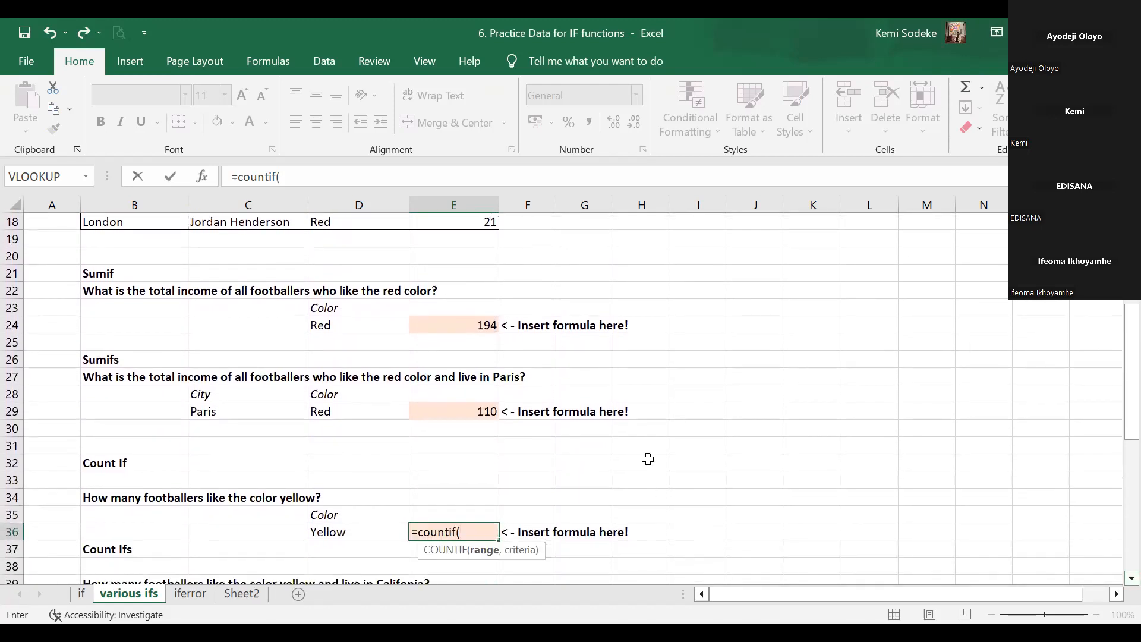
left_click_drag(372, 221, 364, 254)
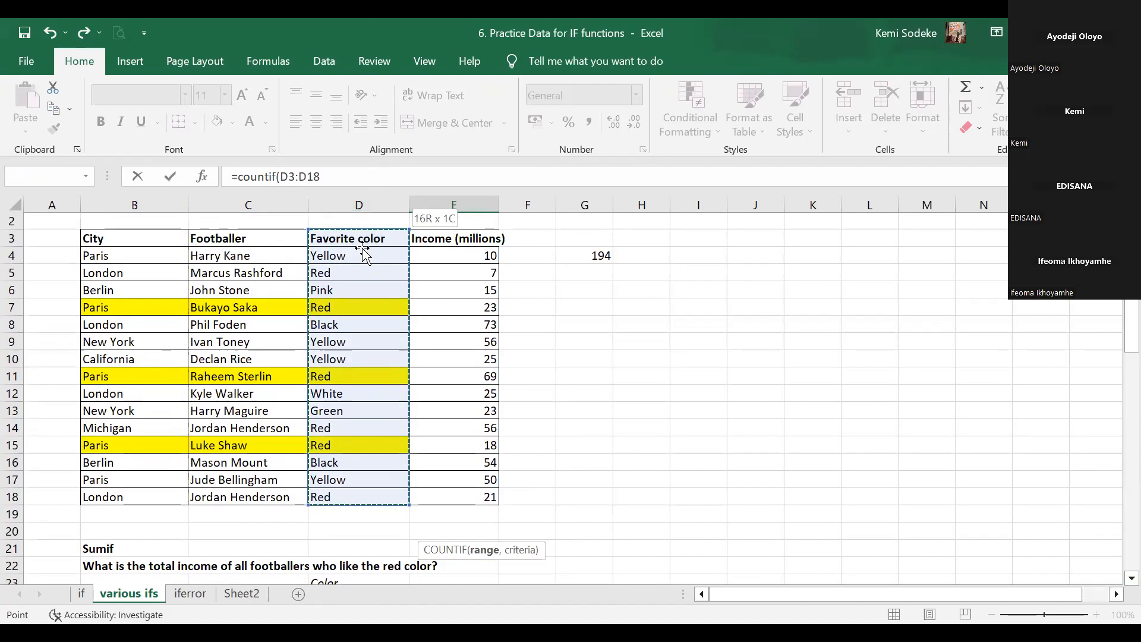
type(",")
scroll(1115, 561, "down", 1)
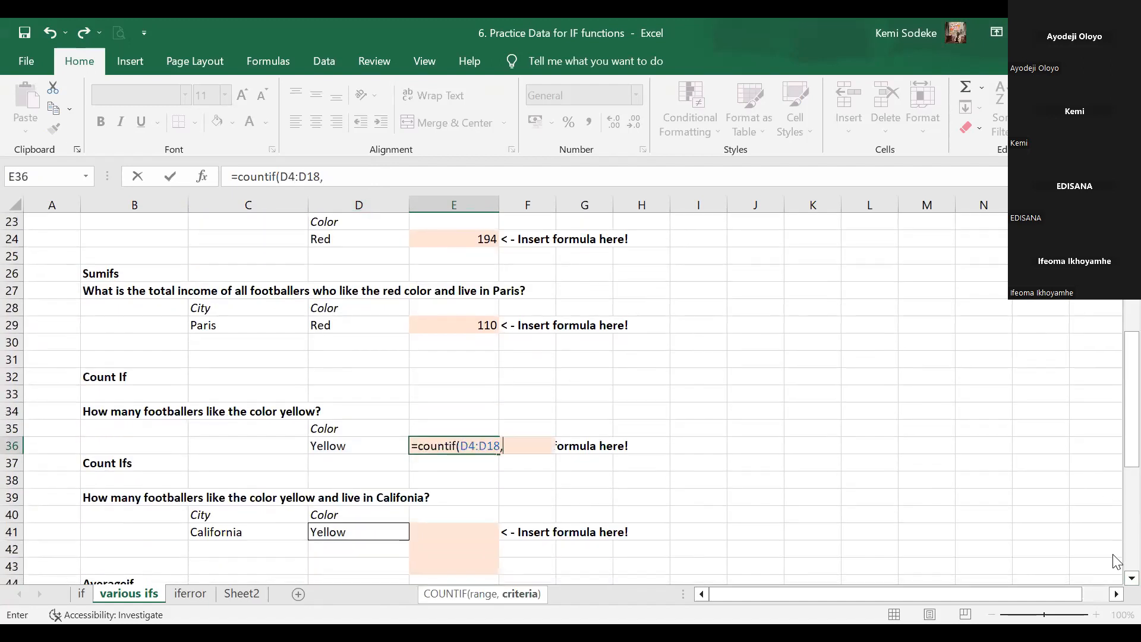
left_click(369, 446)
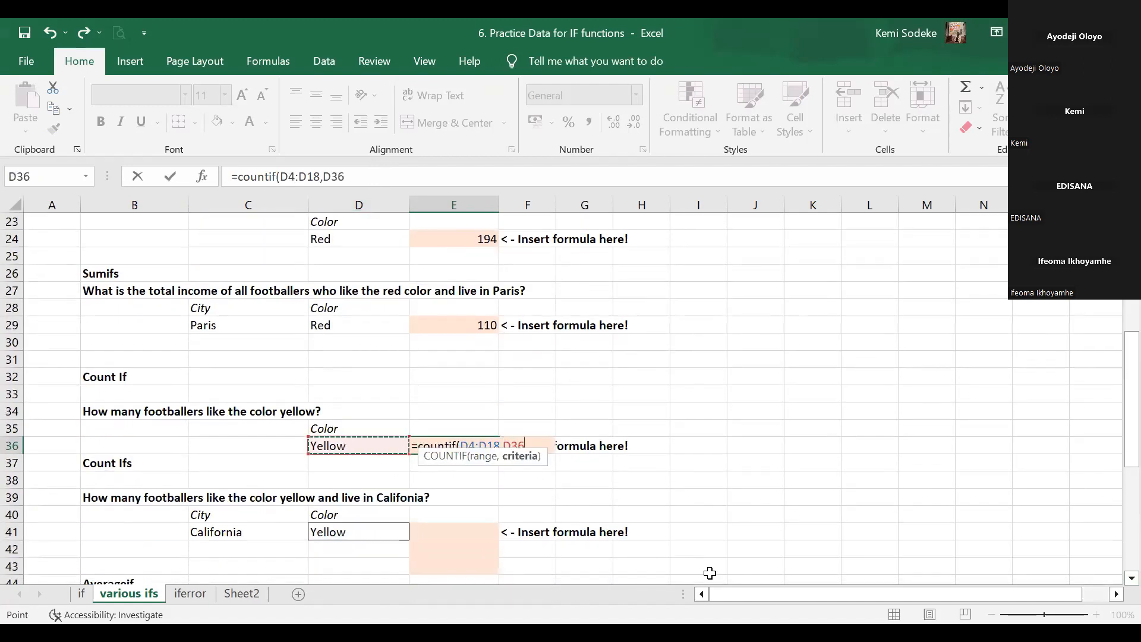
key("Return")
left_click(472, 453)
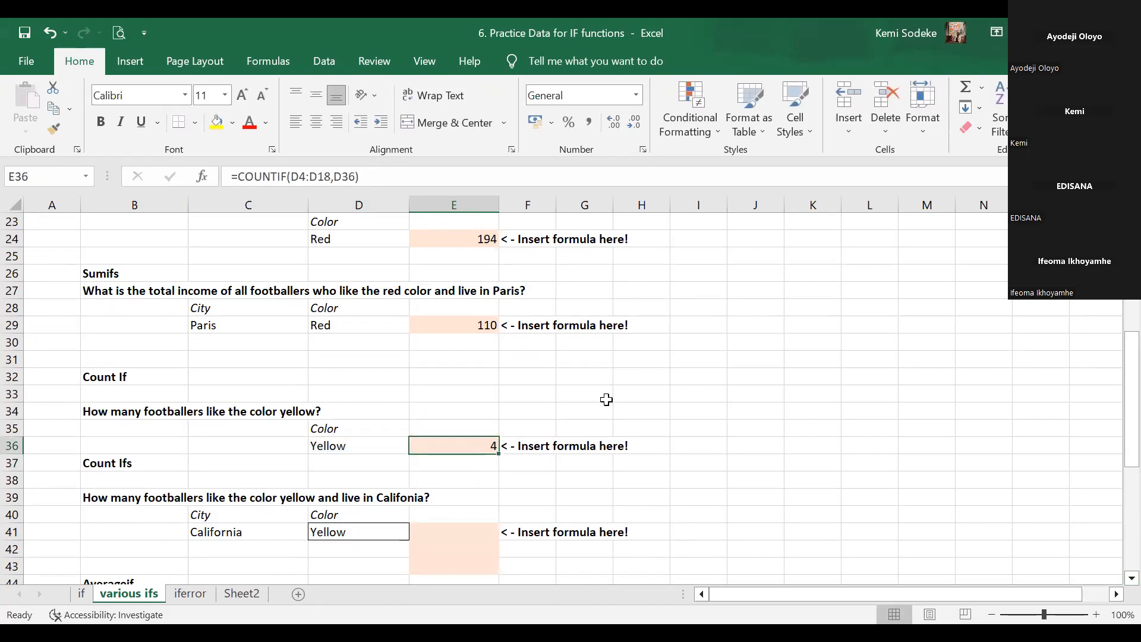
Remove the fill color from B6:D17 in the footballers table
scroll(585, 400, "up", 4)
scroll(585, 399, "up", 3)
left_click_drag(96, 295, 392, 484)
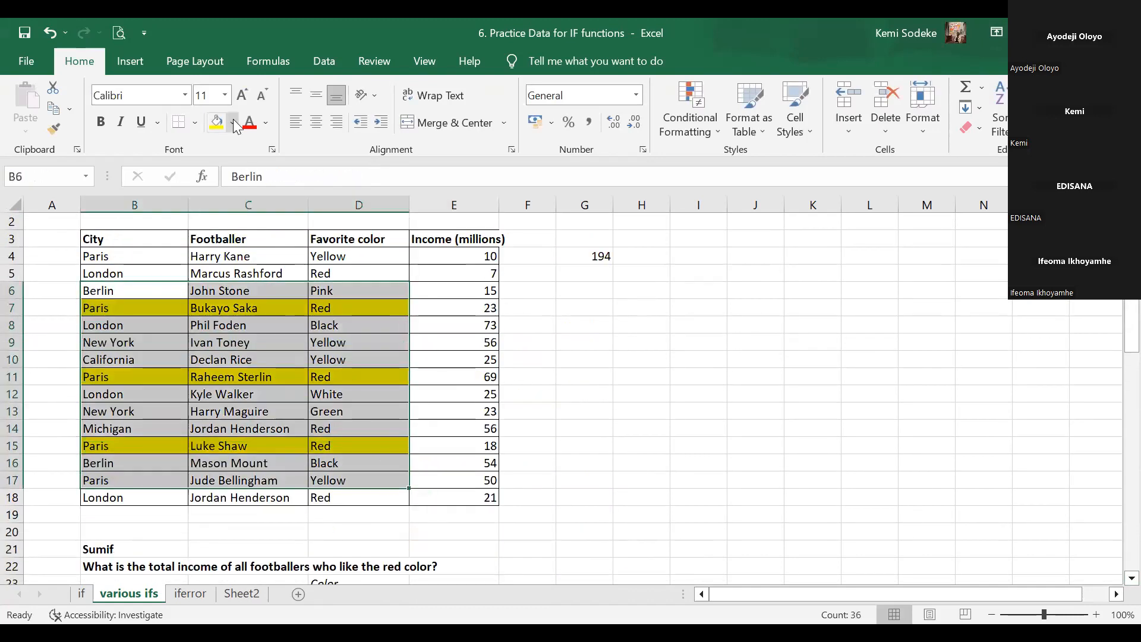
left_click(235, 126)
left_click(298, 318)
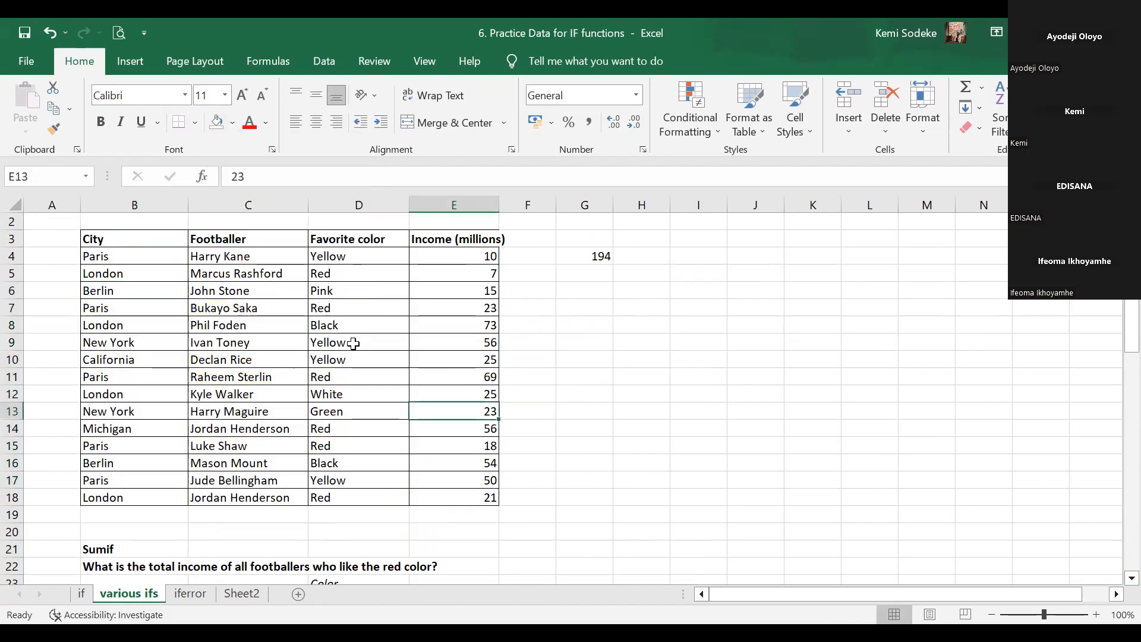
Check the count of the Yellow cells D4, D9, D10 and D17 against the COUNTIF result in E36
left_click_drag(354, 342, 354, 359)
left_click(352, 256, "ctrl")
left_click(375, 480, "ctrl")
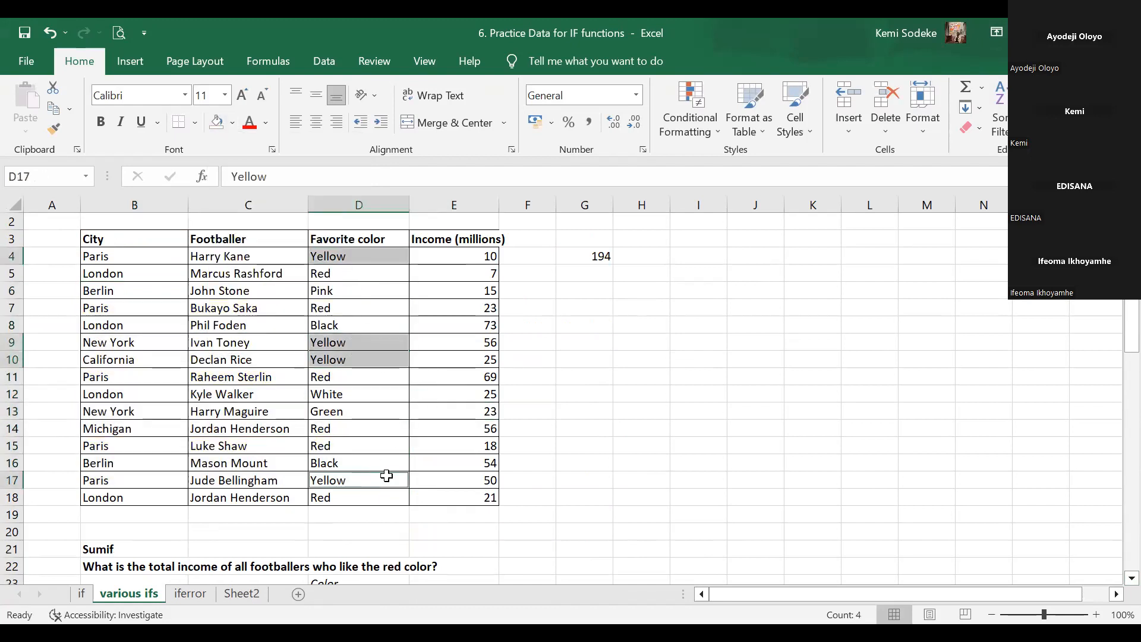
scroll(655, 391, "down", 2)
scroll(655, 391, "down", 7)
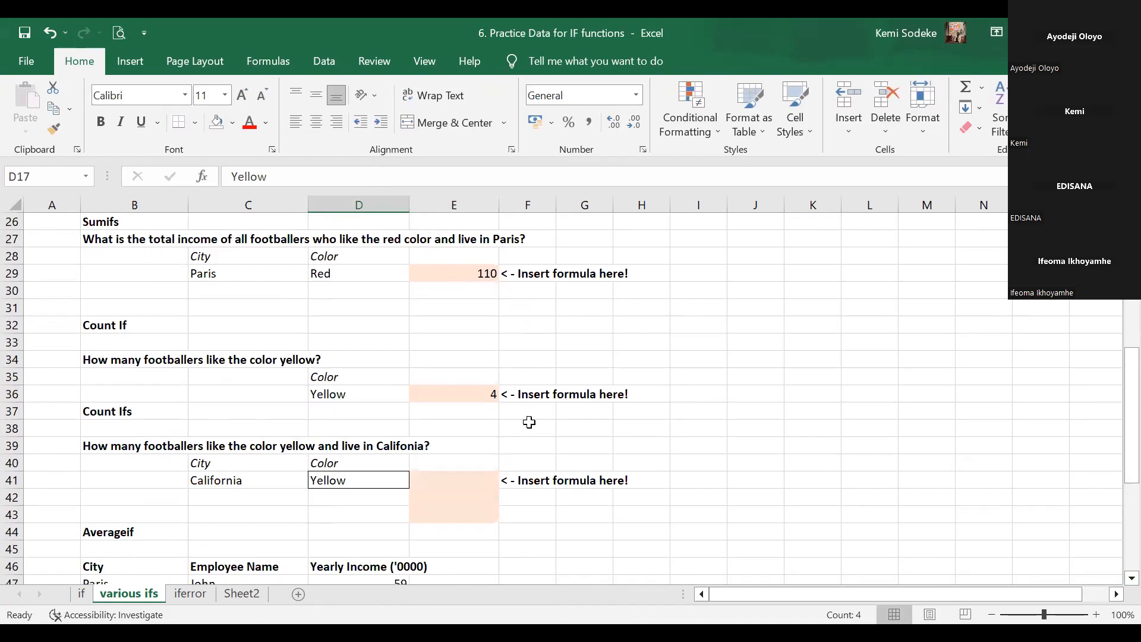
left_click(486, 394)
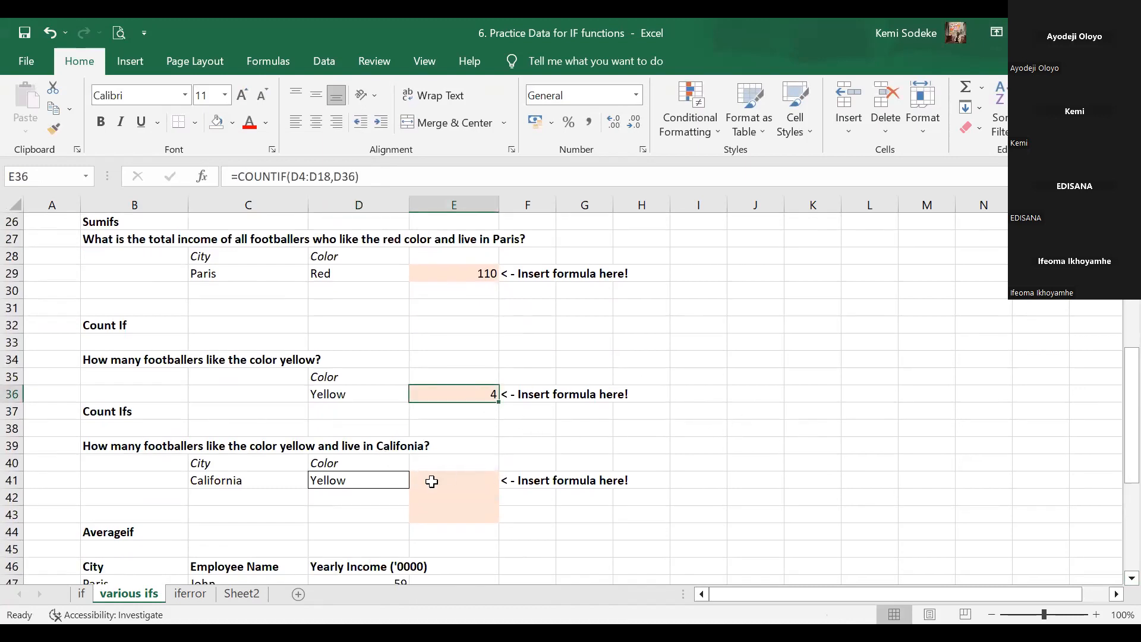
Start a COUNTIFS formula in E41 for the footballers who like the color yellow and live in California
left_click(452, 487)
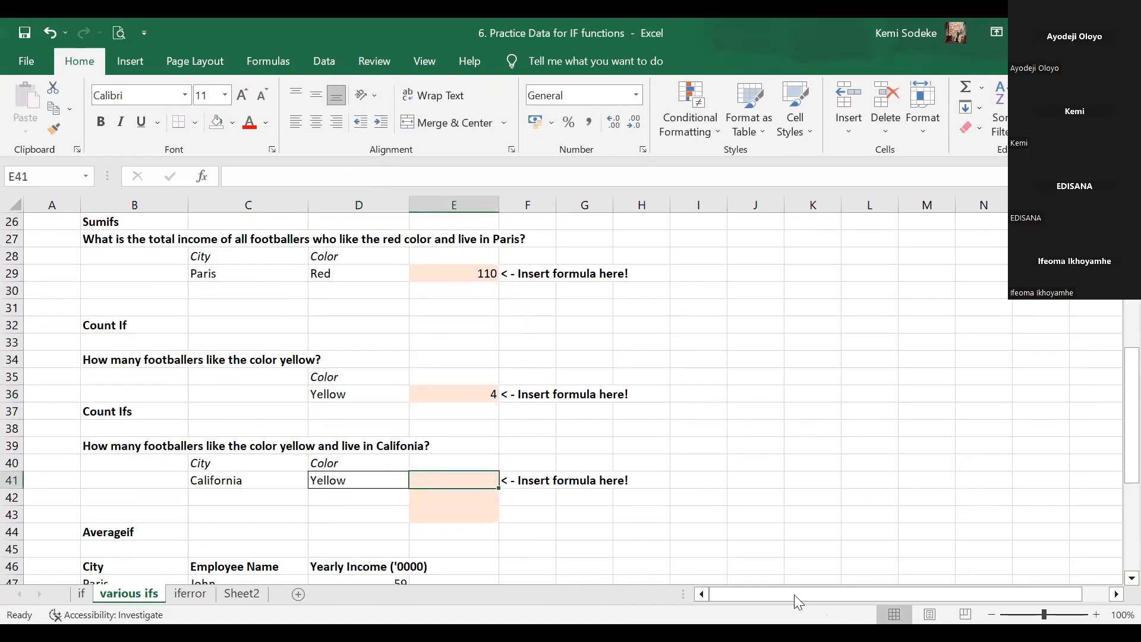
type("=")
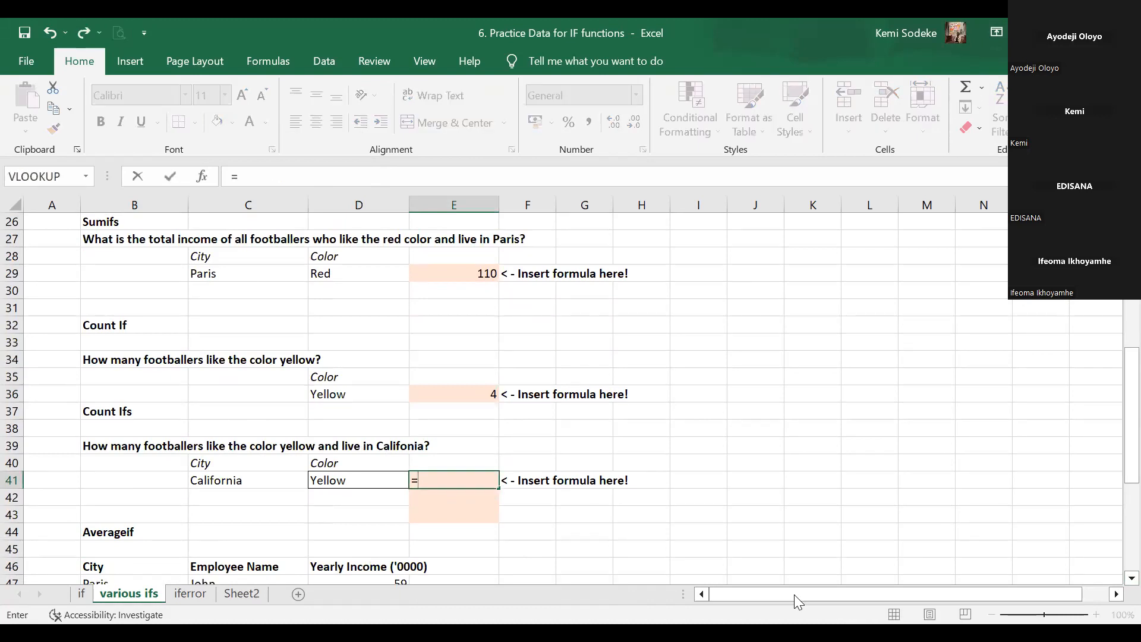
type("count")
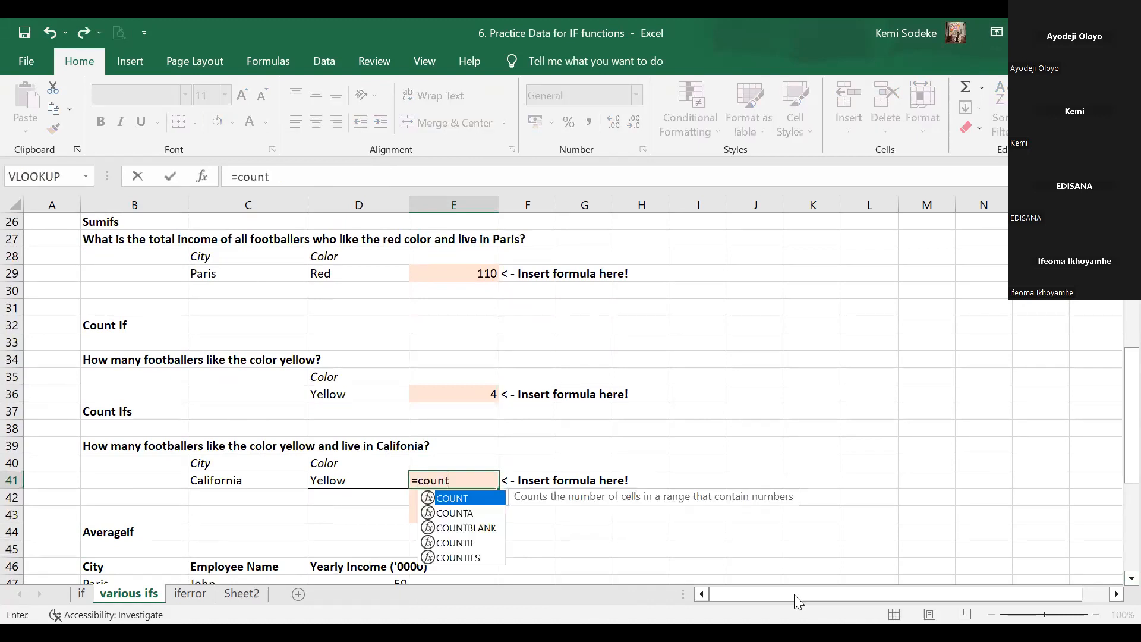
type("ifs")
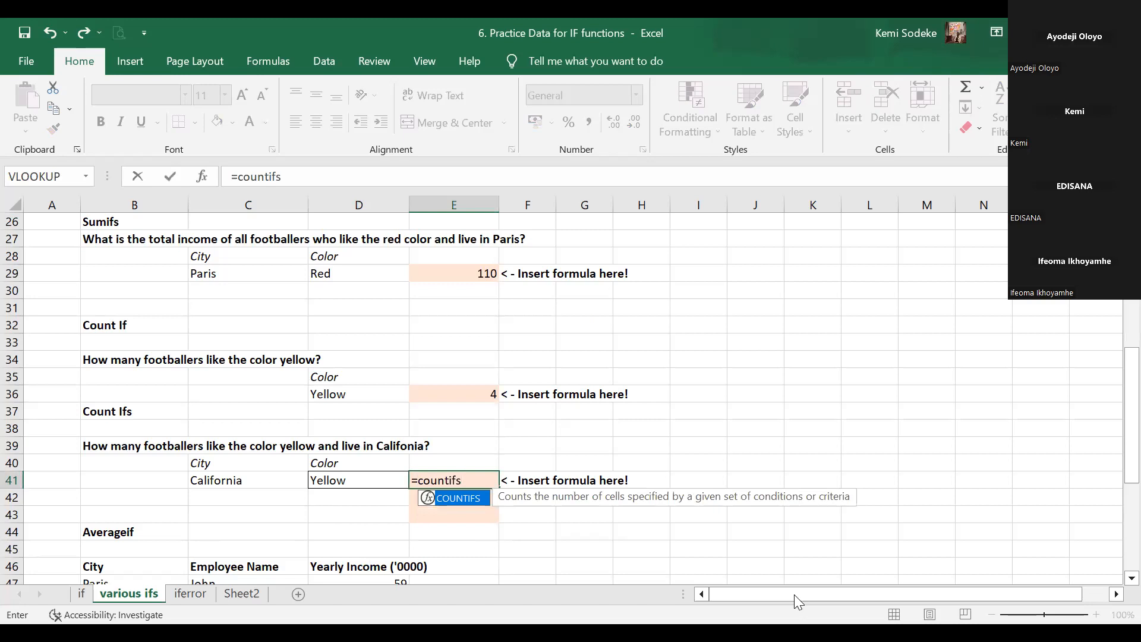
type("(")
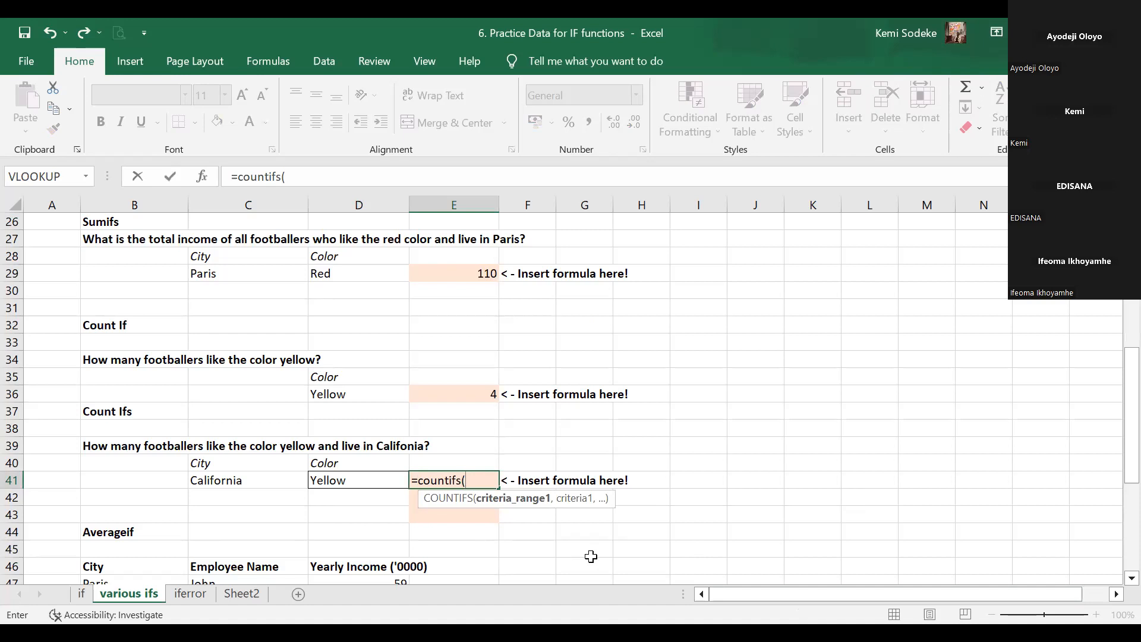
Add the favorite colors D4:D18 as the first criteria range of the COUNTIFS formula, with D41 as its criteria
left_click_drag(1131, 403, 1130, 326)
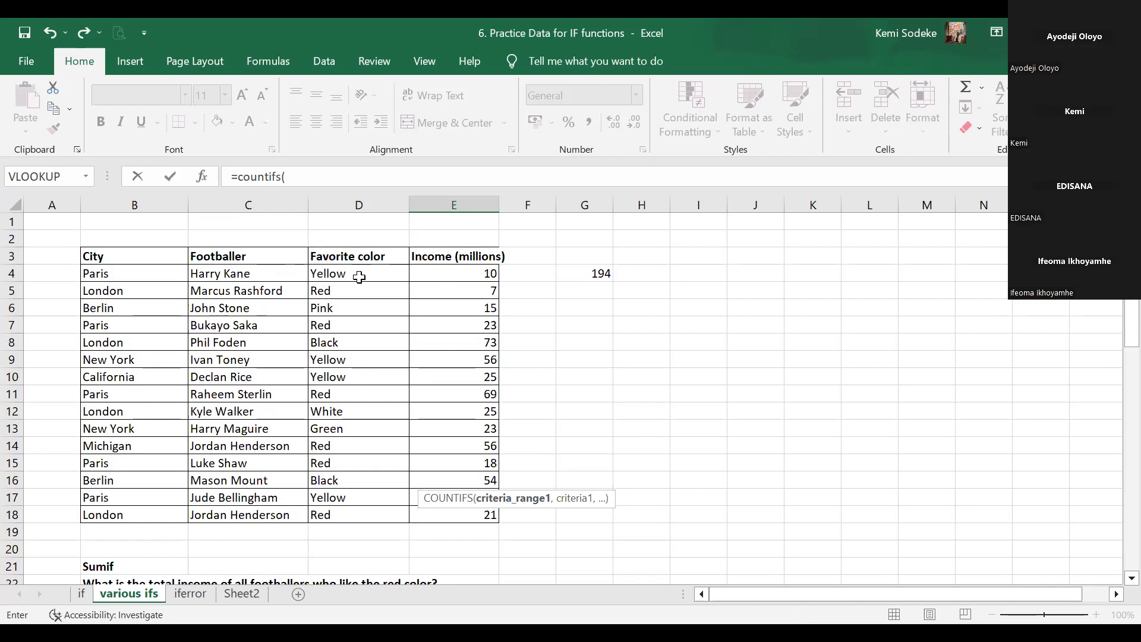
left_click(360, 274)
left_click_drag(353, 512, 352, 512)
type(",")
scroll(1116, 562, "down", 7)
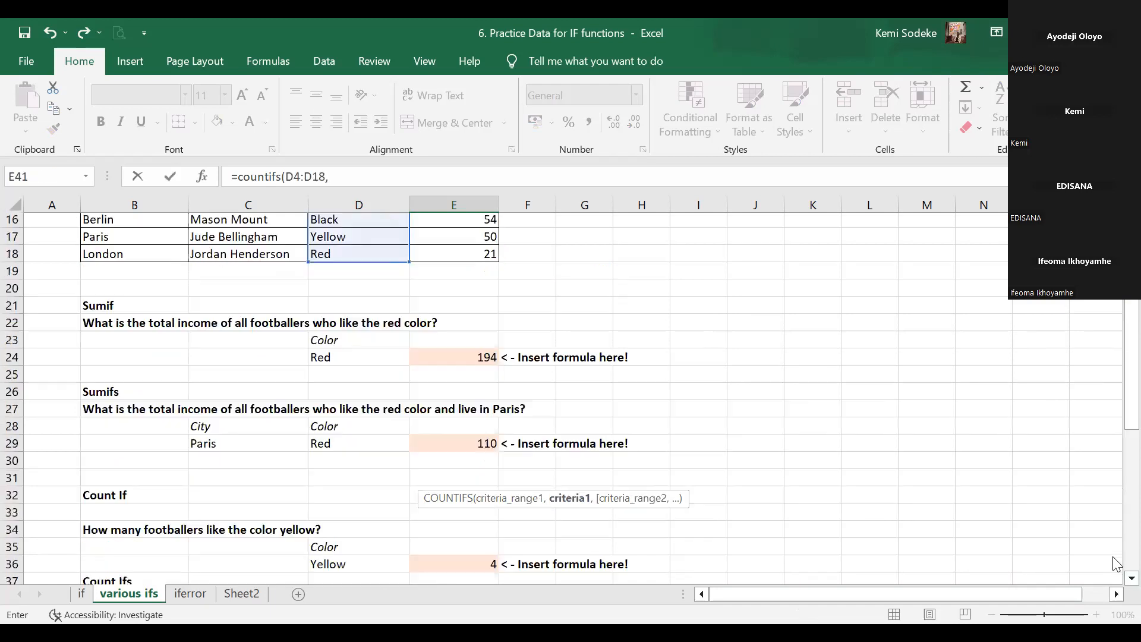
left_click(343, 554)
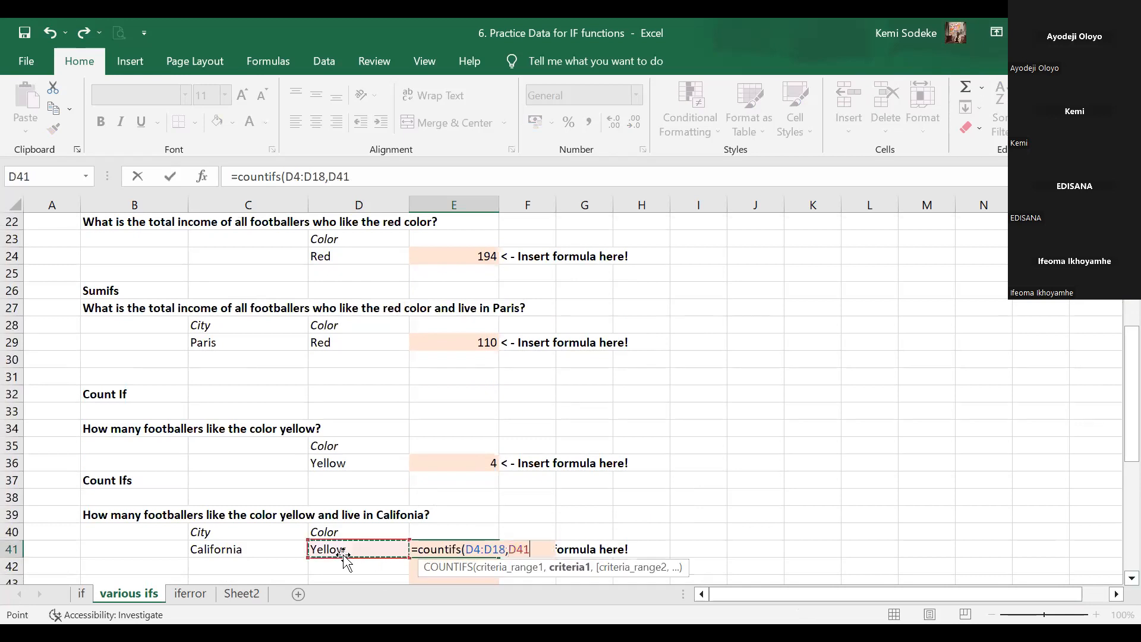
type(",")
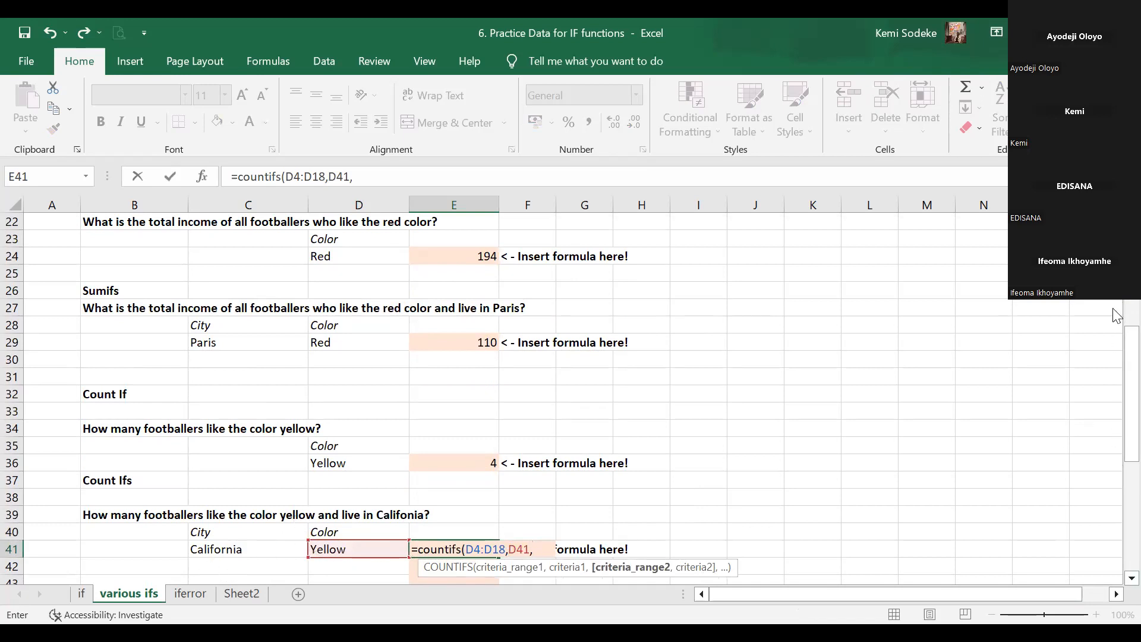
Complete the COUNTIFS formula with the cities B4:B18 as the second criteria range and C41 as its criteria
scroll(238, 416, "up", 7)
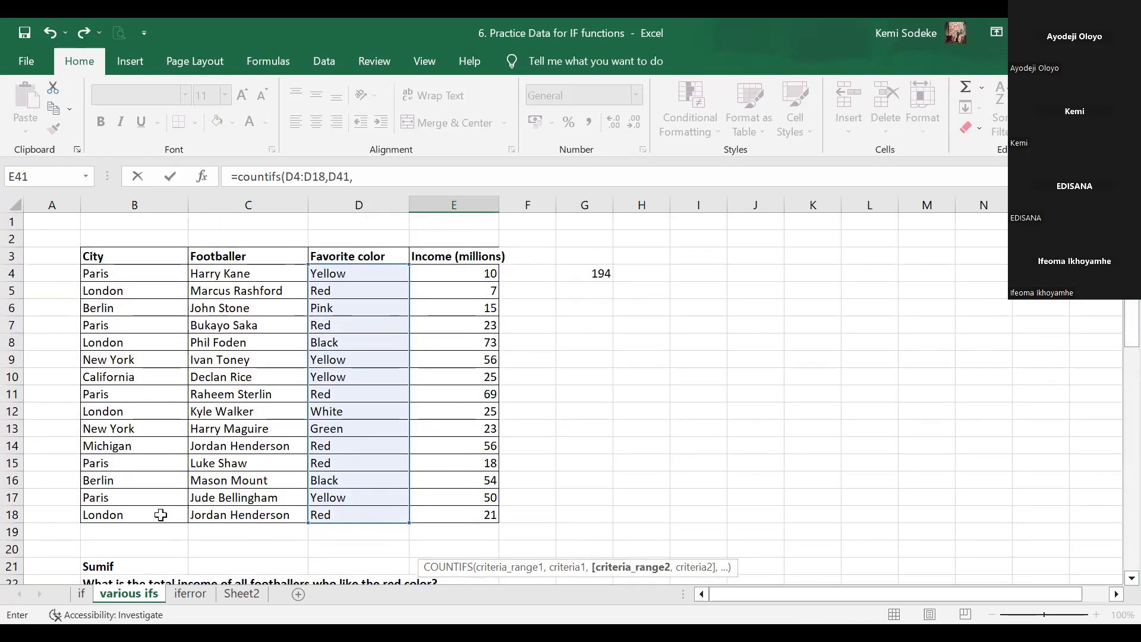
left_click(161, 515)
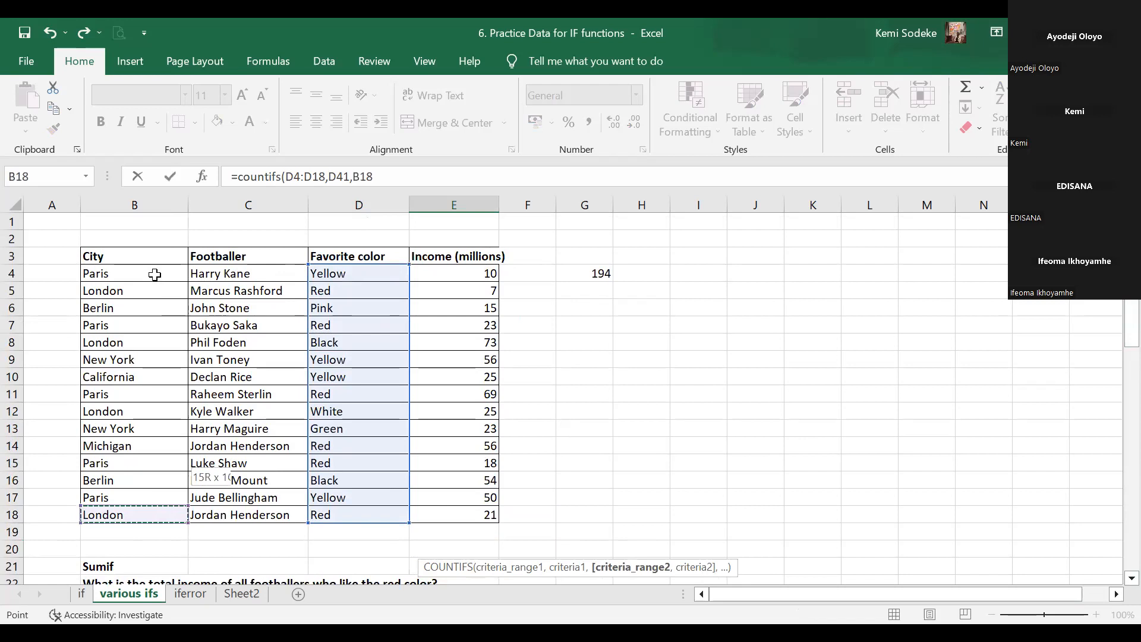
left_click_drag(154, 274, 154, 274)
type(",")
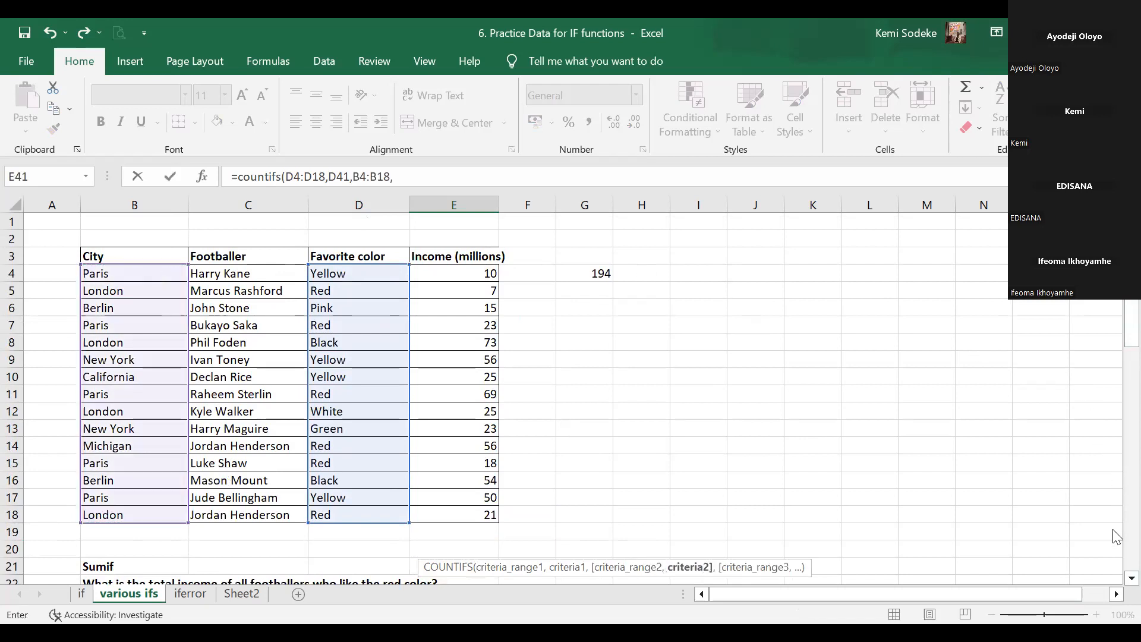
scroll(1114, 548, "down", 7)
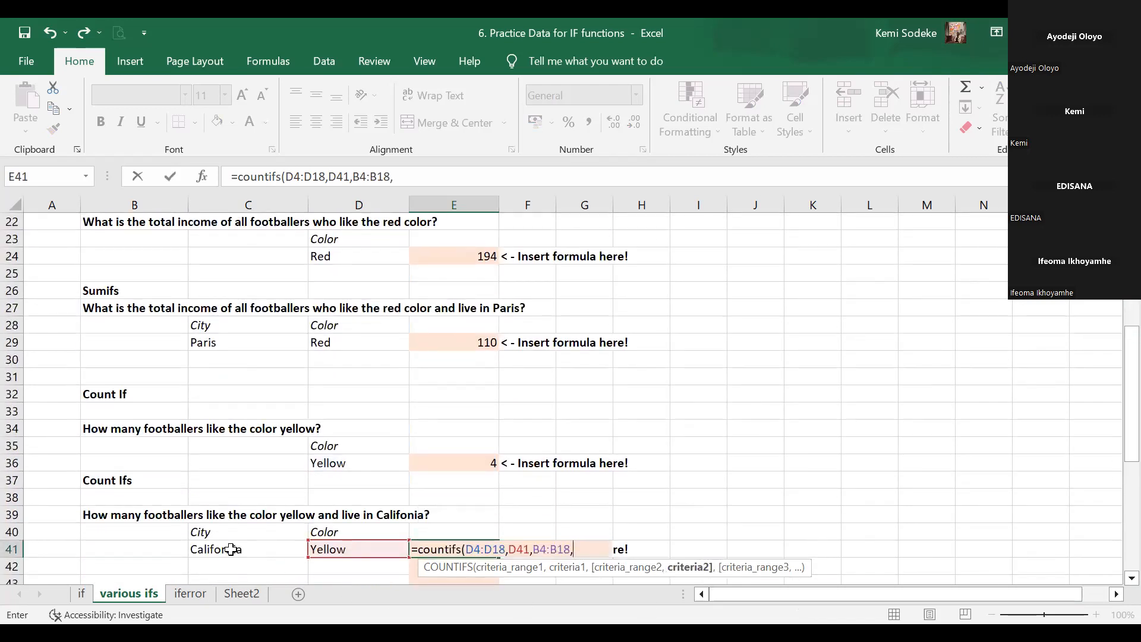
left_click(230, 549)
type(")")
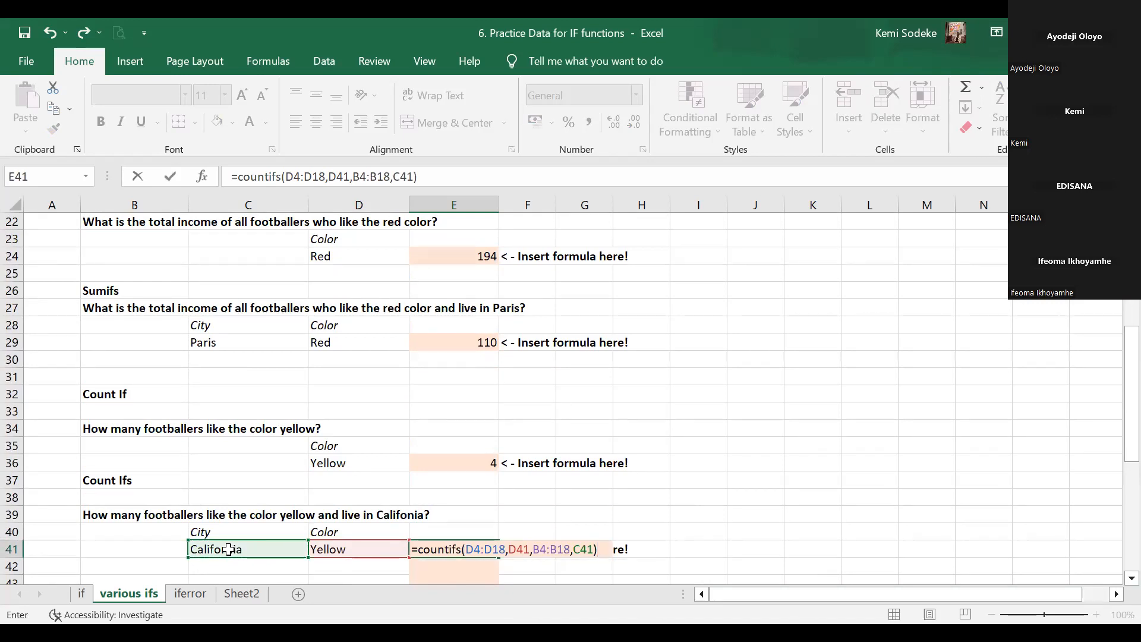
key("Return")
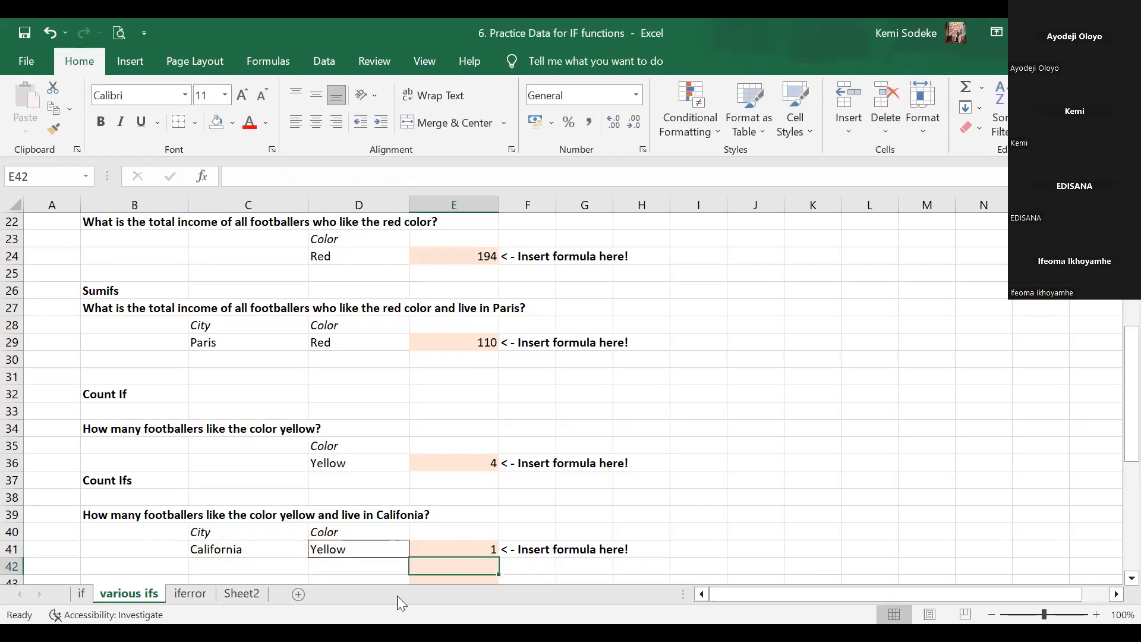
Check the COUNTIFS result in E41 against the California entry B10 in the footballers table
left_click(438, 547)
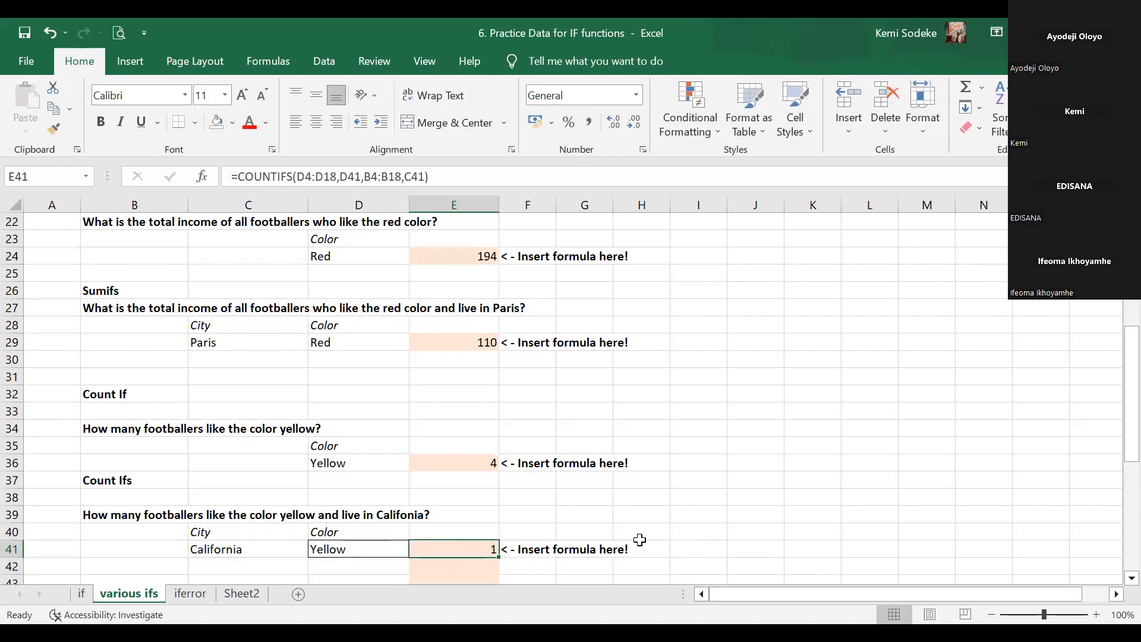
scroll(634, 535, "up", 1)
scroll(624, 511, "down", 2)
scroll(614, 512, "up", 9)
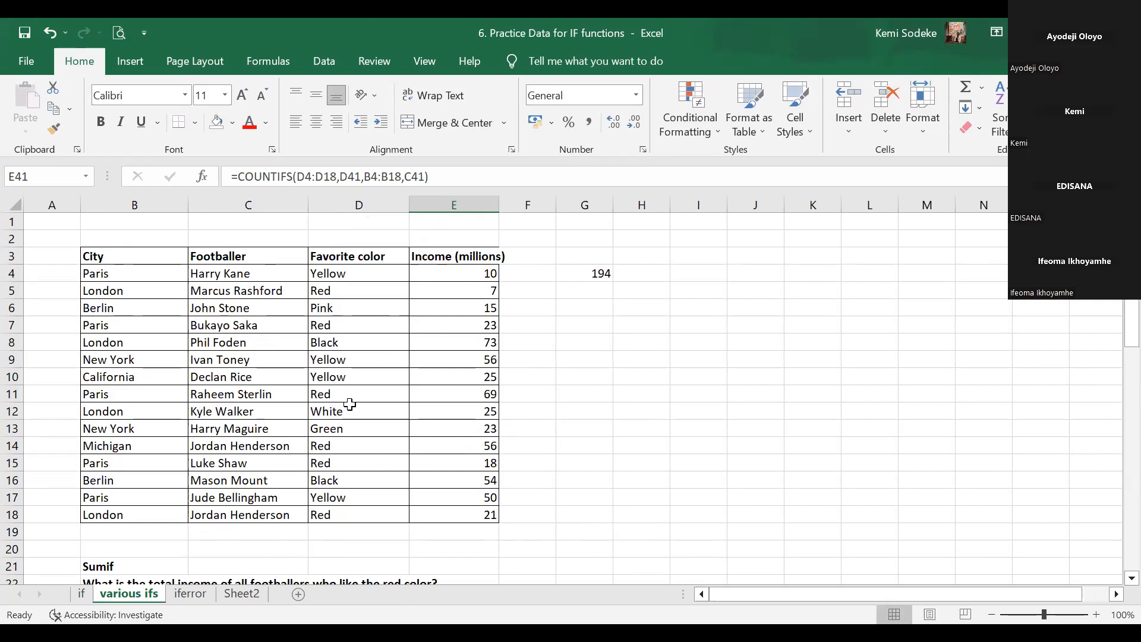
left_click(105, 376)
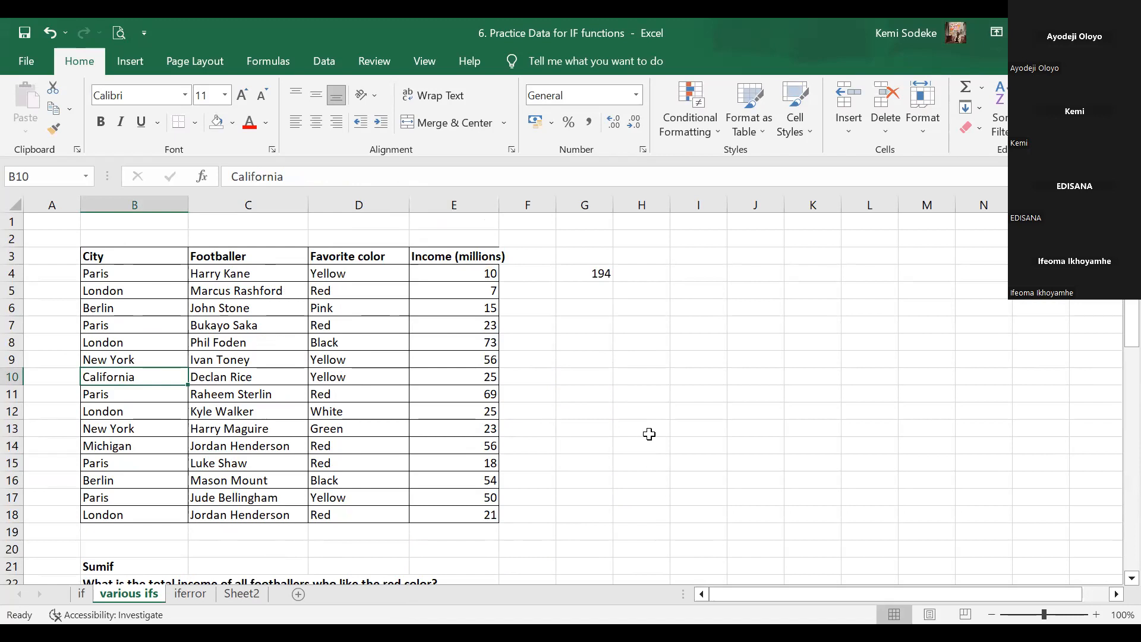
scroll(649, 434, "down", 11)
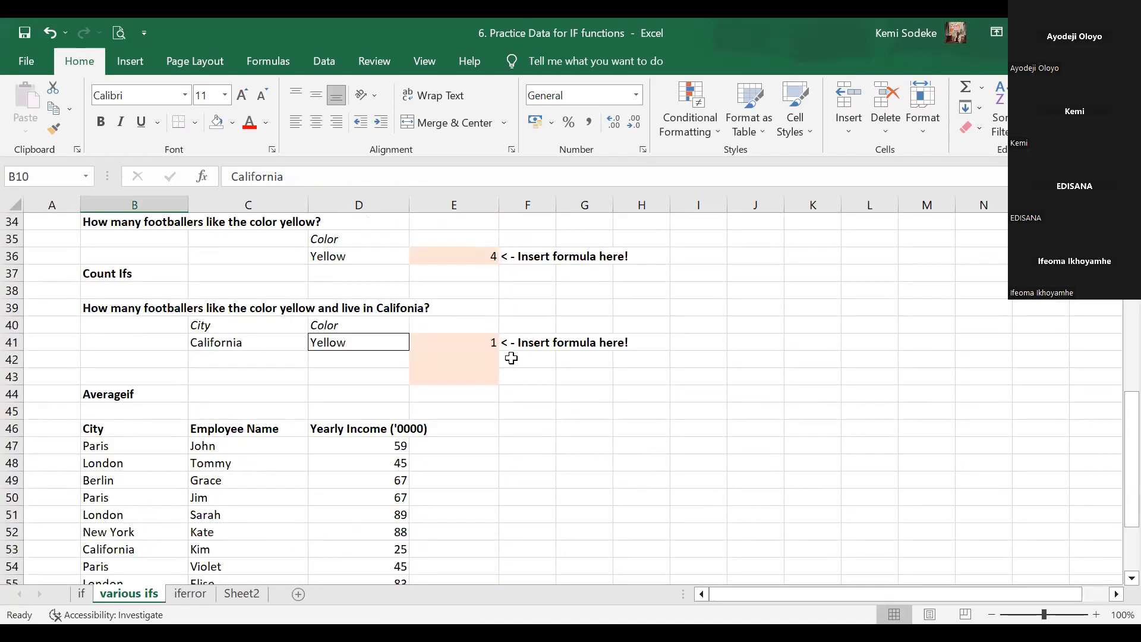
Save the workbook with the completed COUNTIFS exercise
left_click(482, 343)
left_click(622, 489)
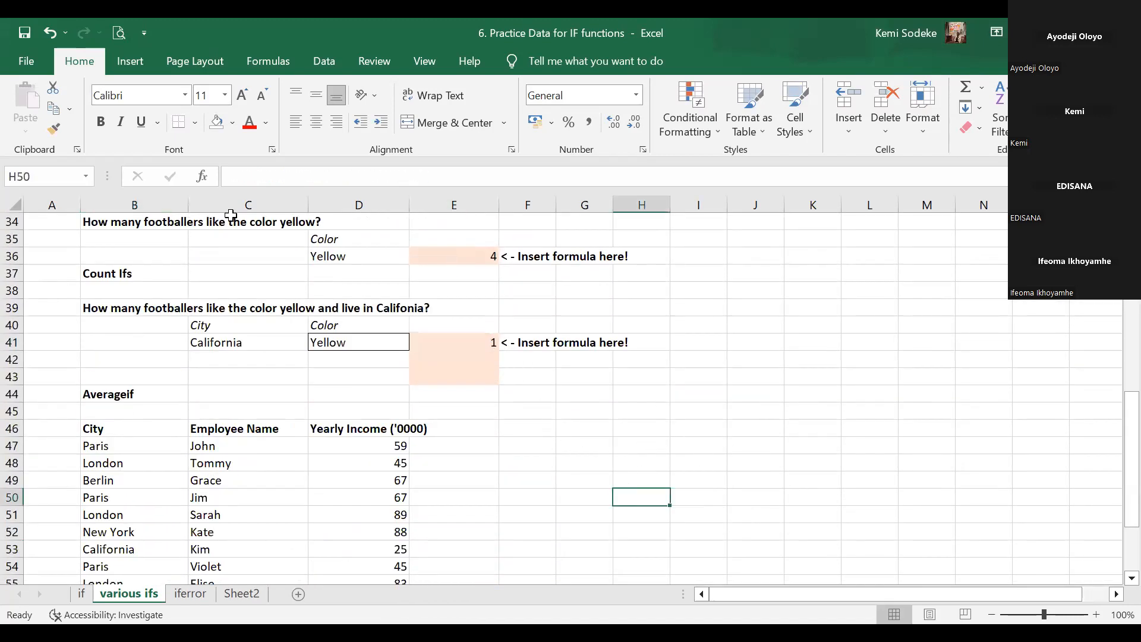
left_click(24, 32)
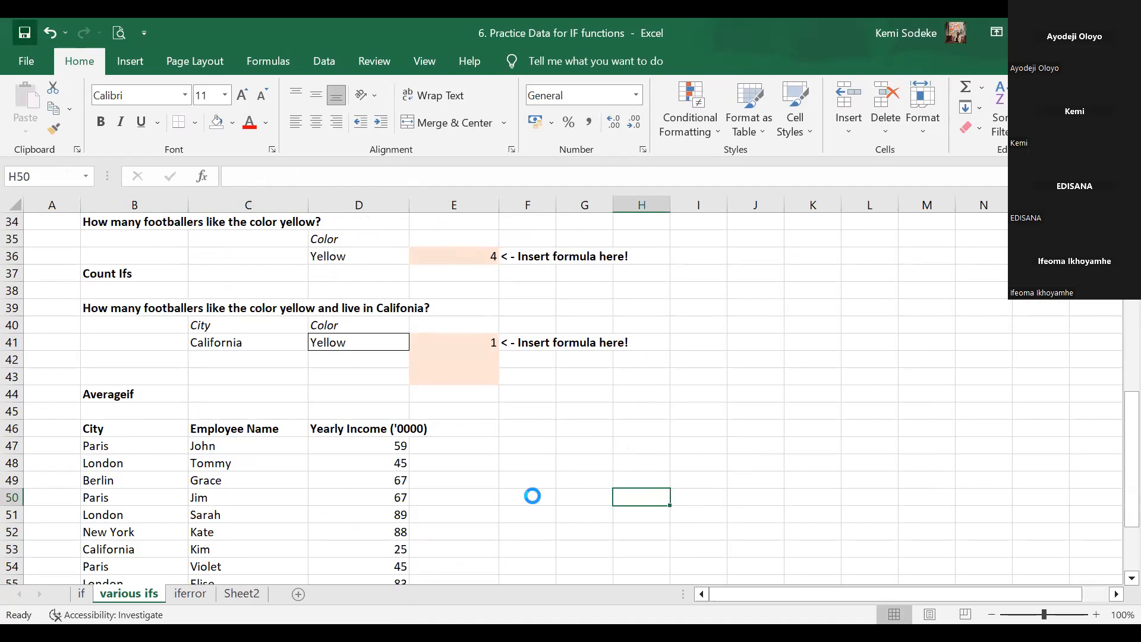
Start an AVERAGEIF formula in D61 for the average yearly income in London
scroll(584, 452, "down", 2)
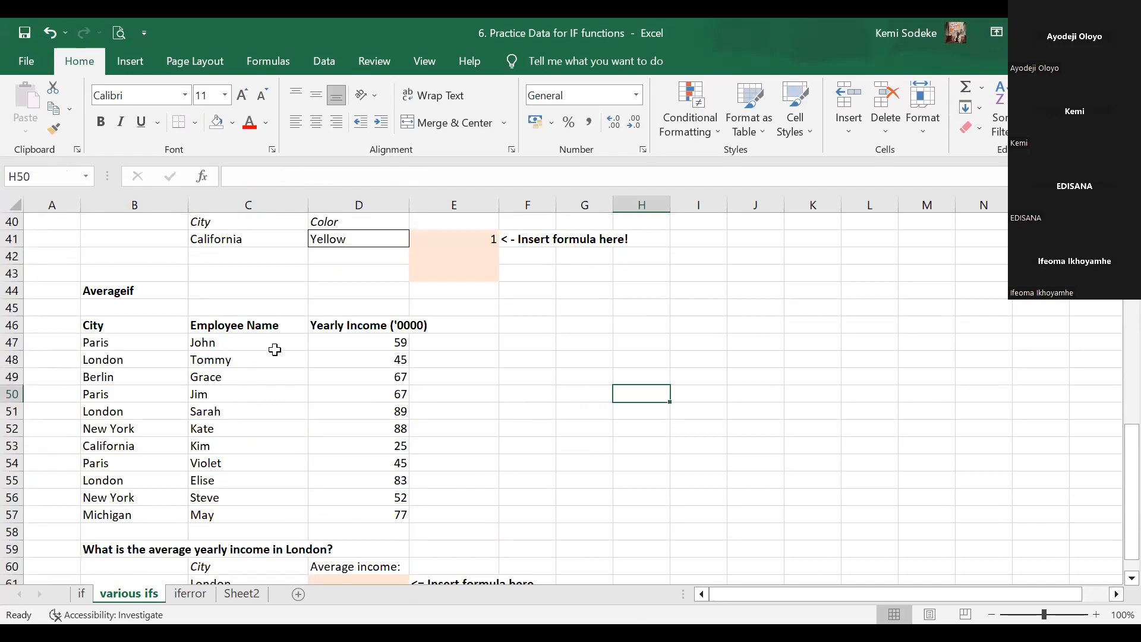
left_click(469, 414)
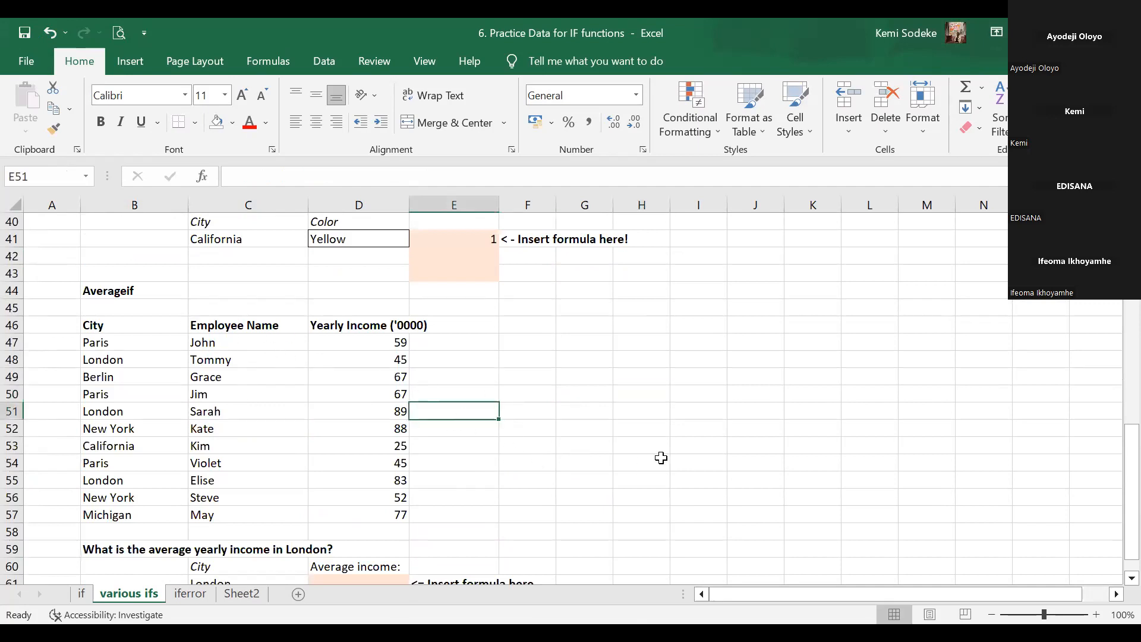
scroll(593, 429, "down", 2)
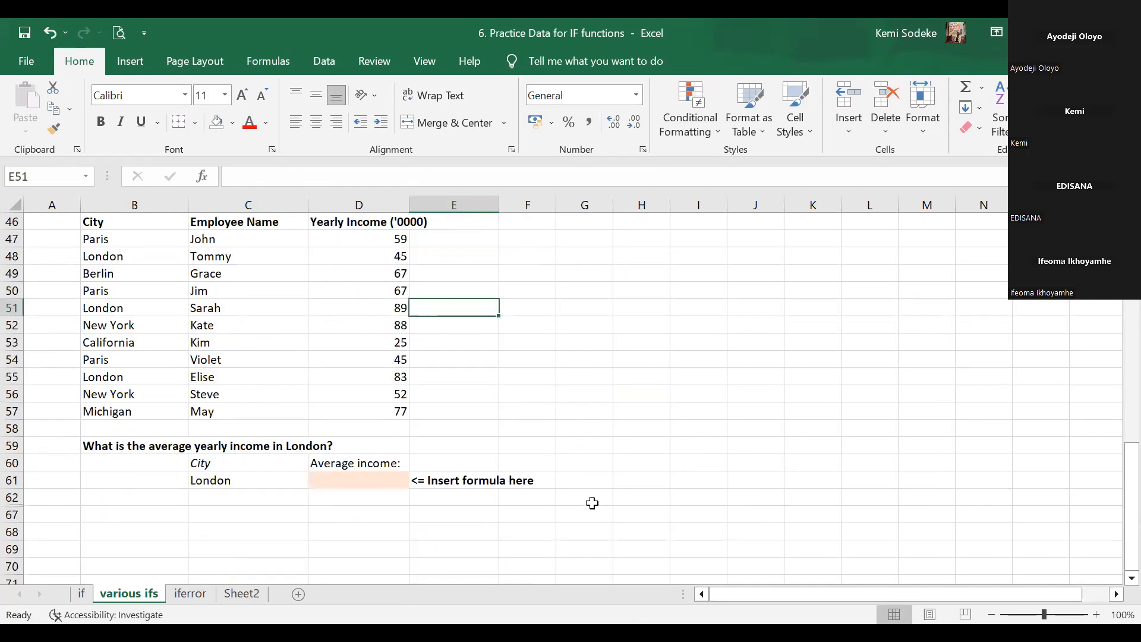
left_click(377, 487)
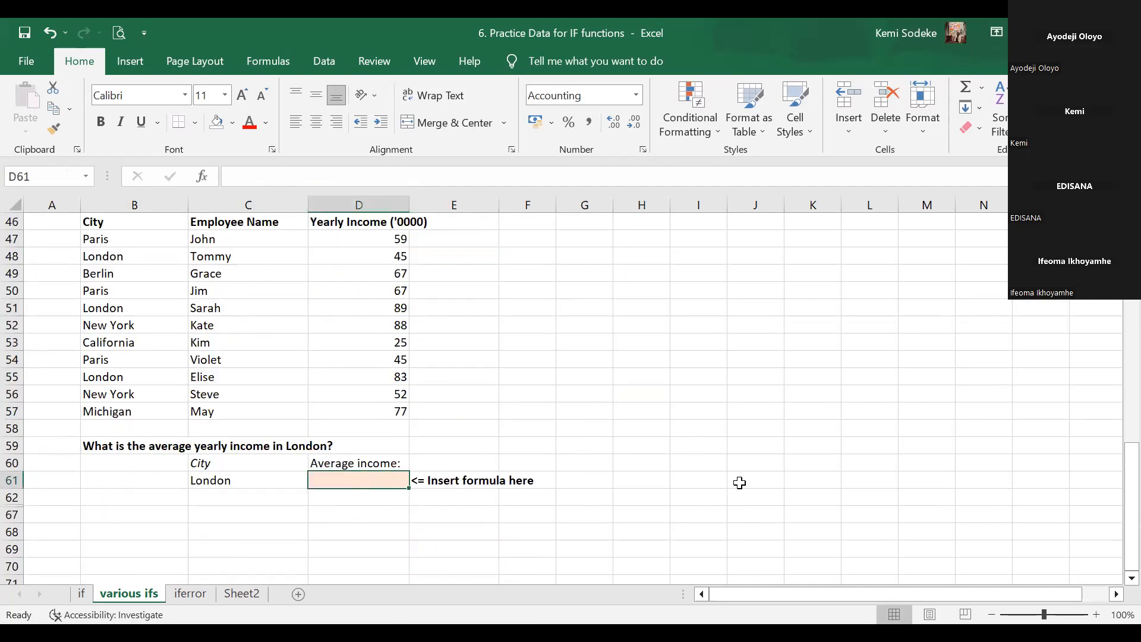
scroll(802, 461, "up", 1)
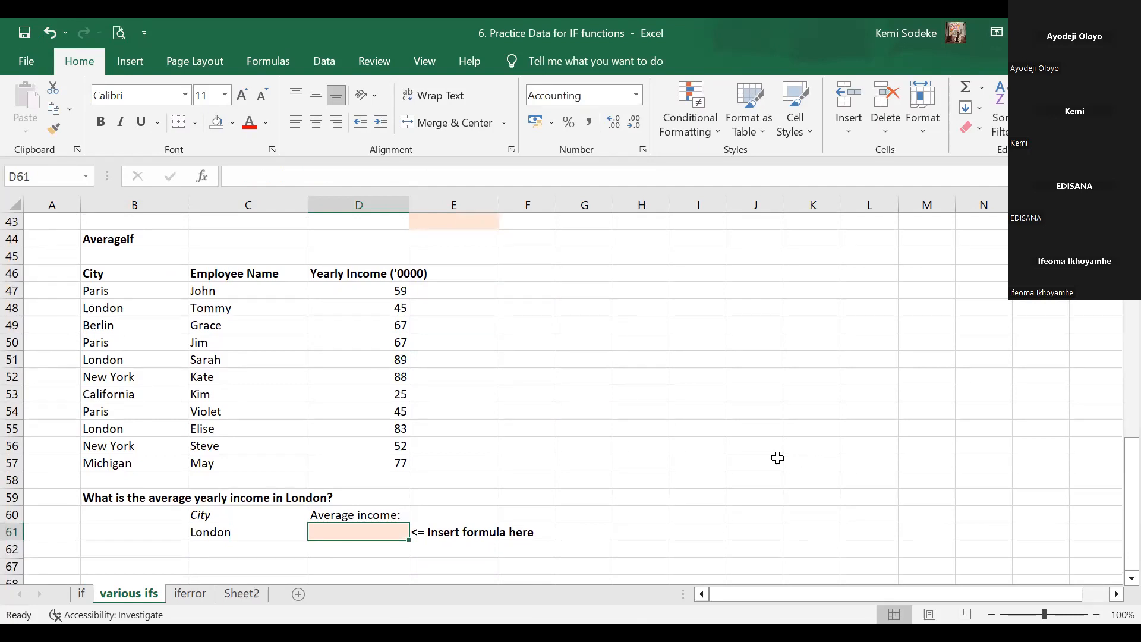
left_click(229, 529)
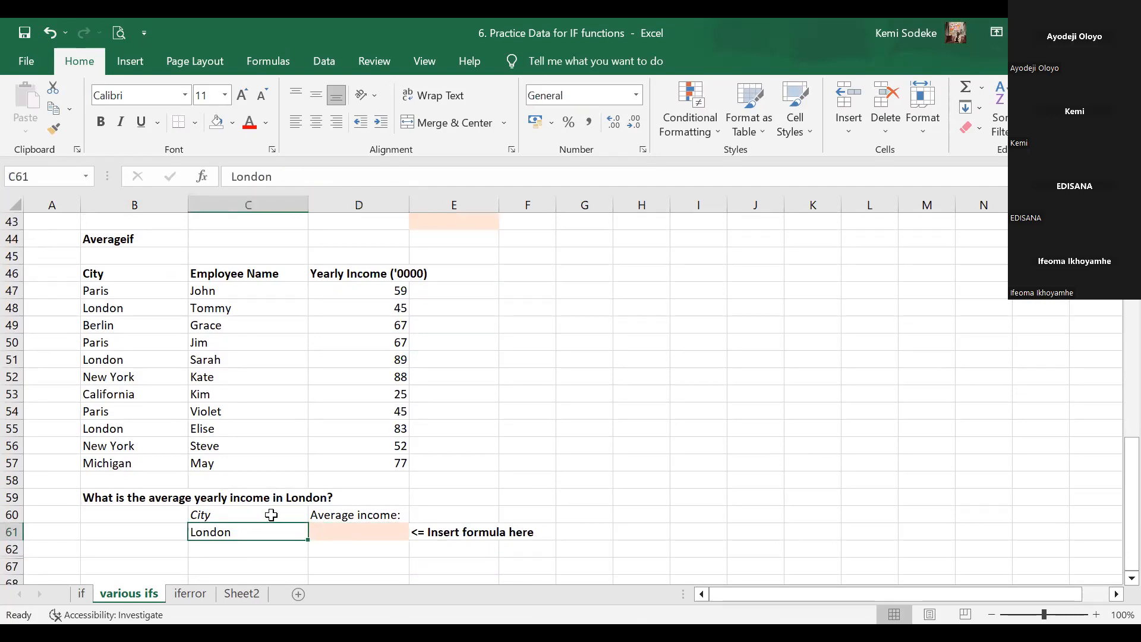
left_click(343, 528)
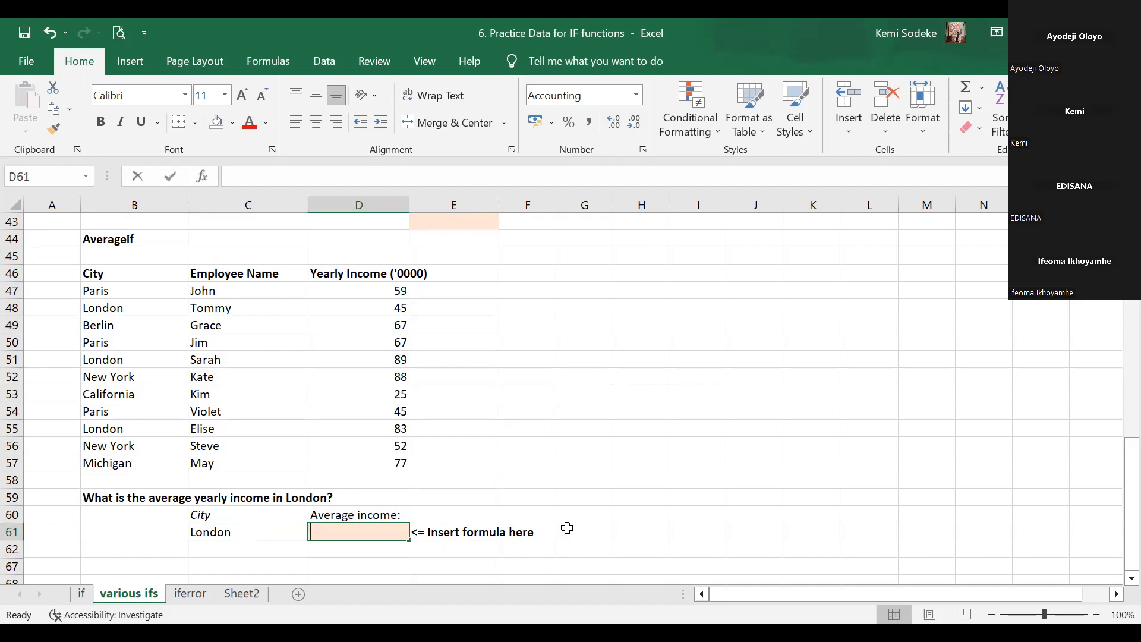
type("=")
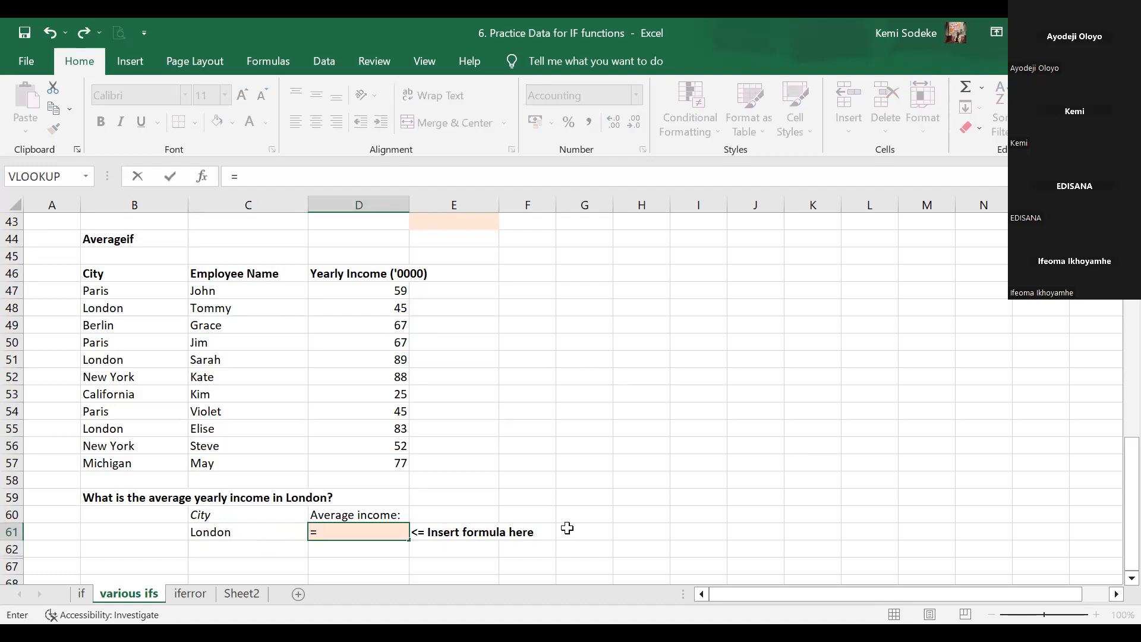
type("average")
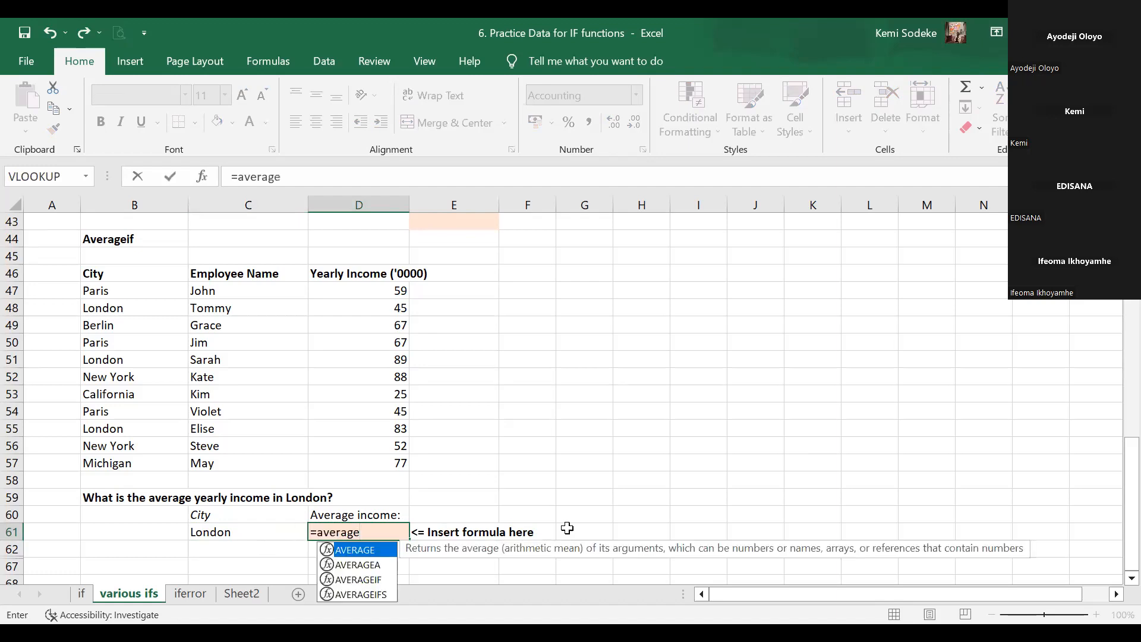
type("if")
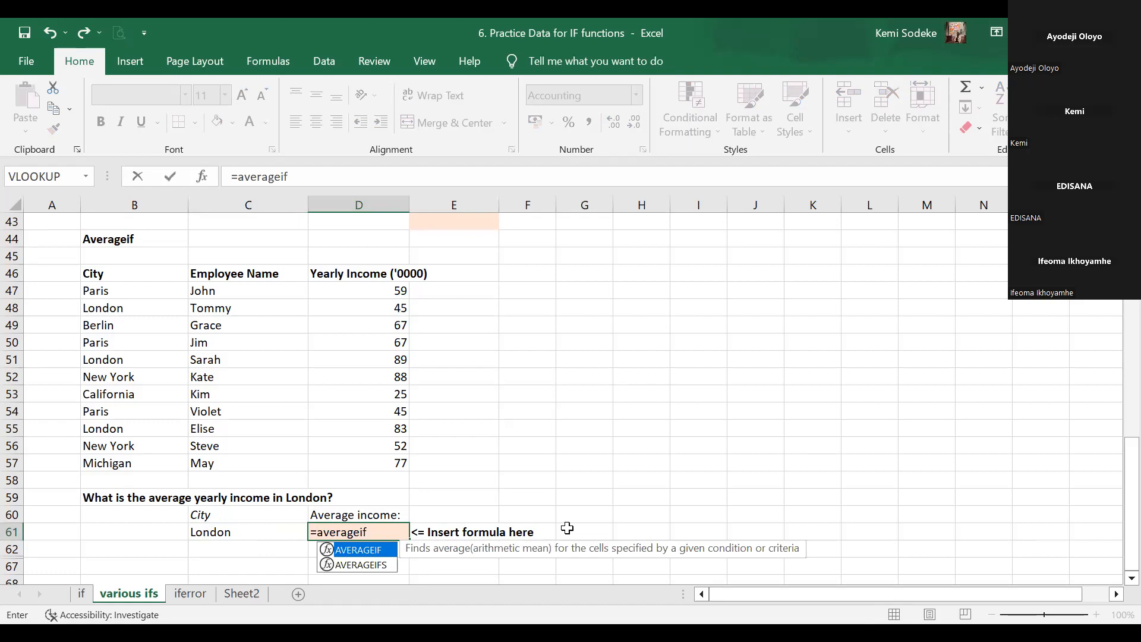
type("(")
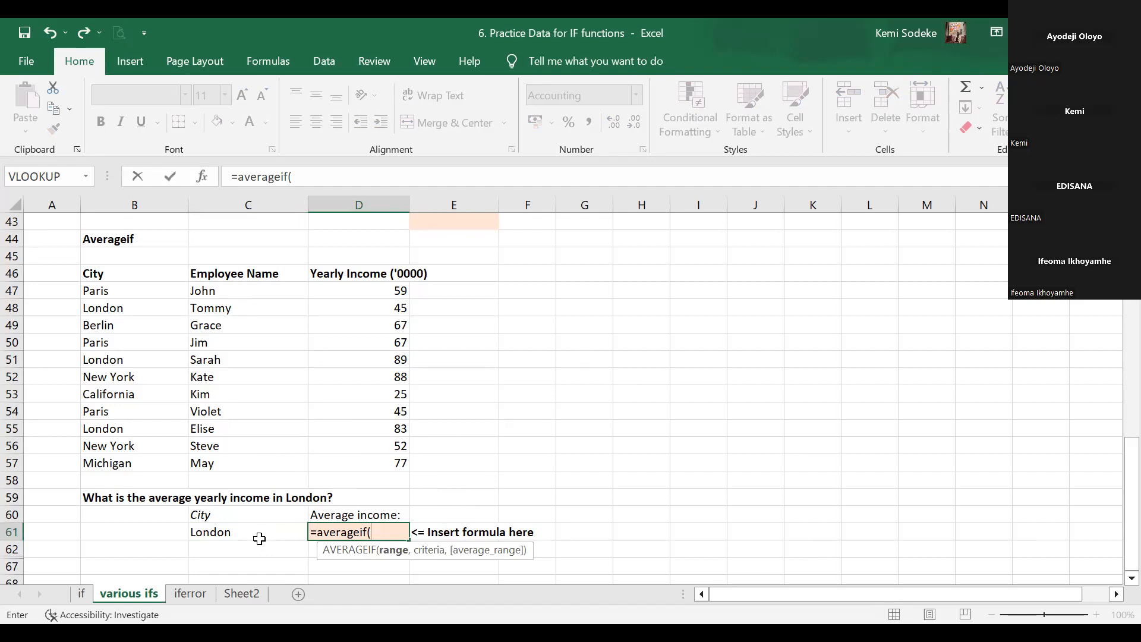
Set the employee table's cities B47:B57 as the range of the AVERAGEIF formula
left_click_drag(141, 294, 139, 325)
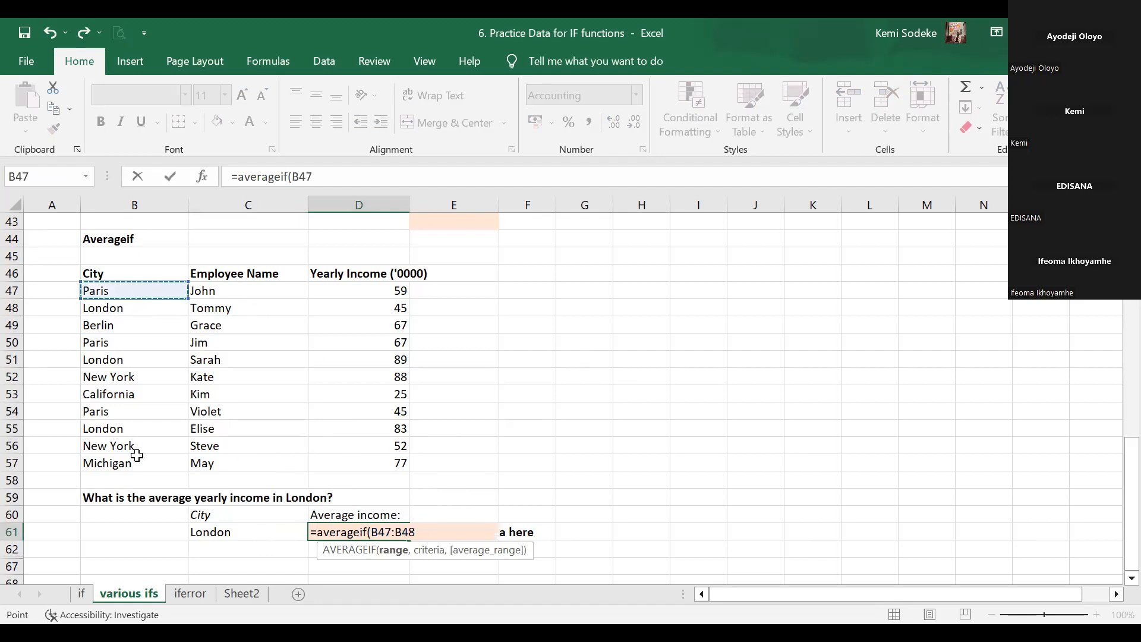
left_click_drag(137, 455, 137, 448)
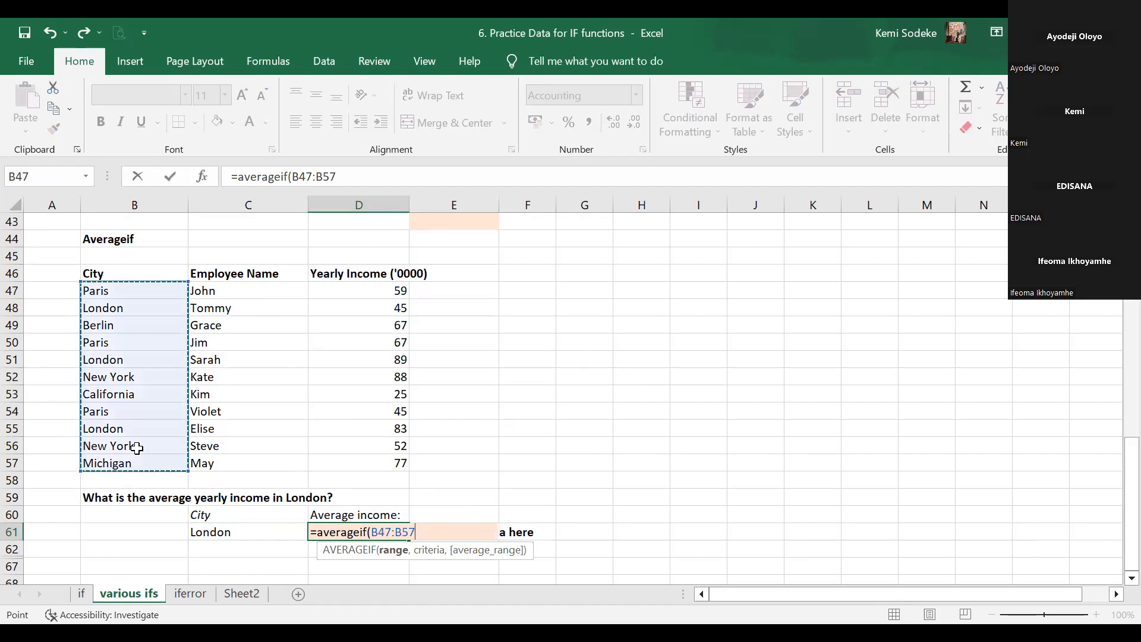
type(",")
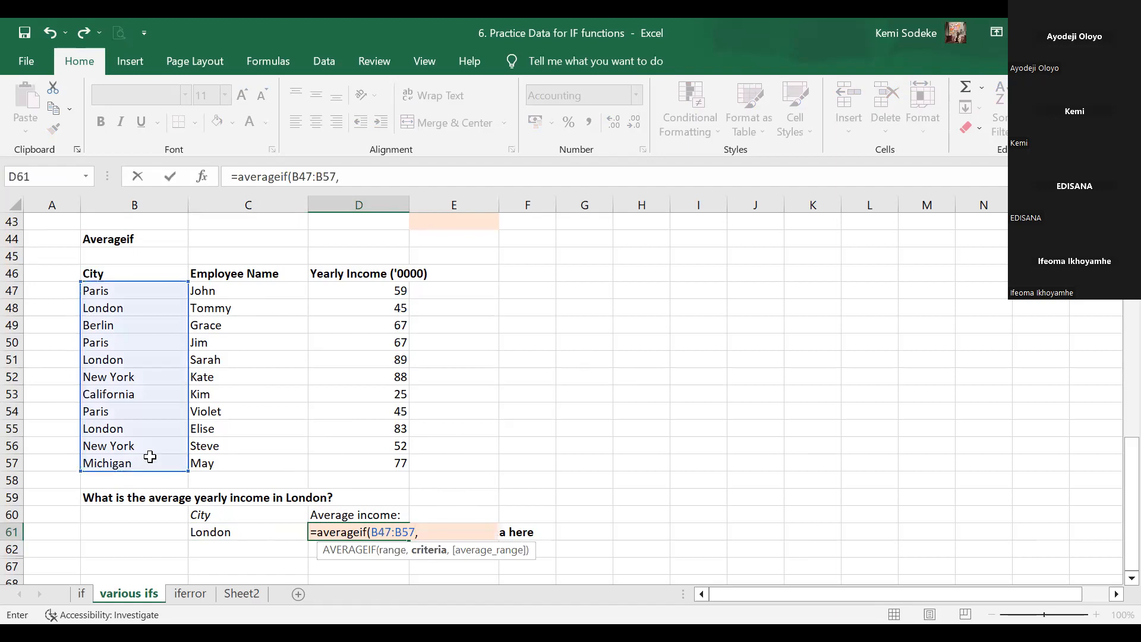
Complete the AVERAGEIF formula in D61 with C61 as the criteria and the yearly incomes D47:D57 as the average range
left_click(237, 531)
type(",")
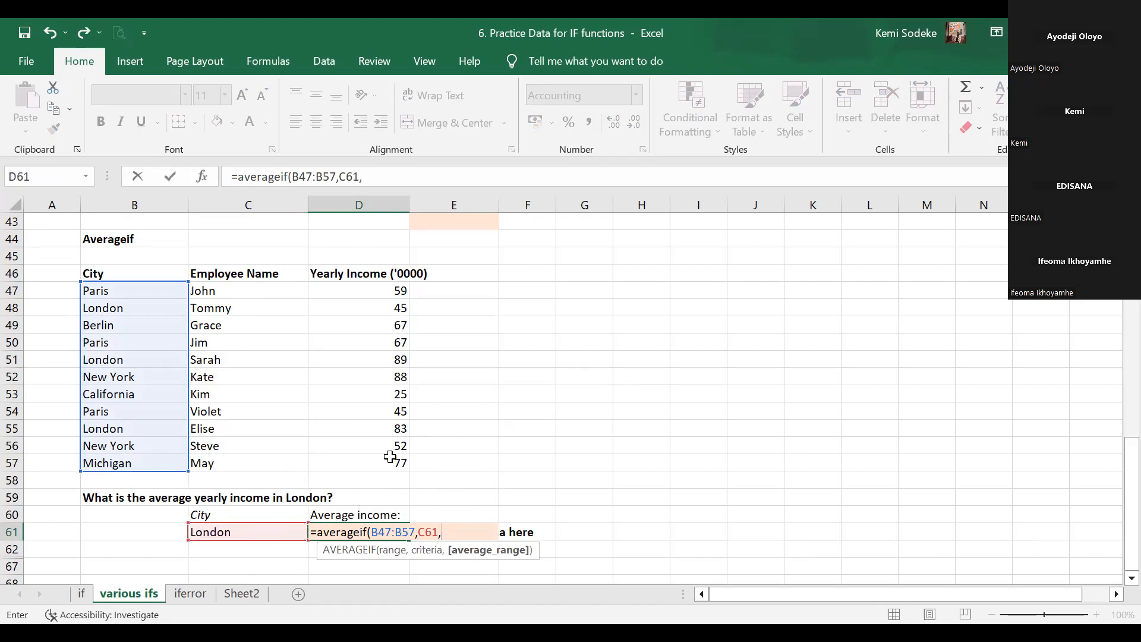
left_click_drag(371, 290, 373, 315)
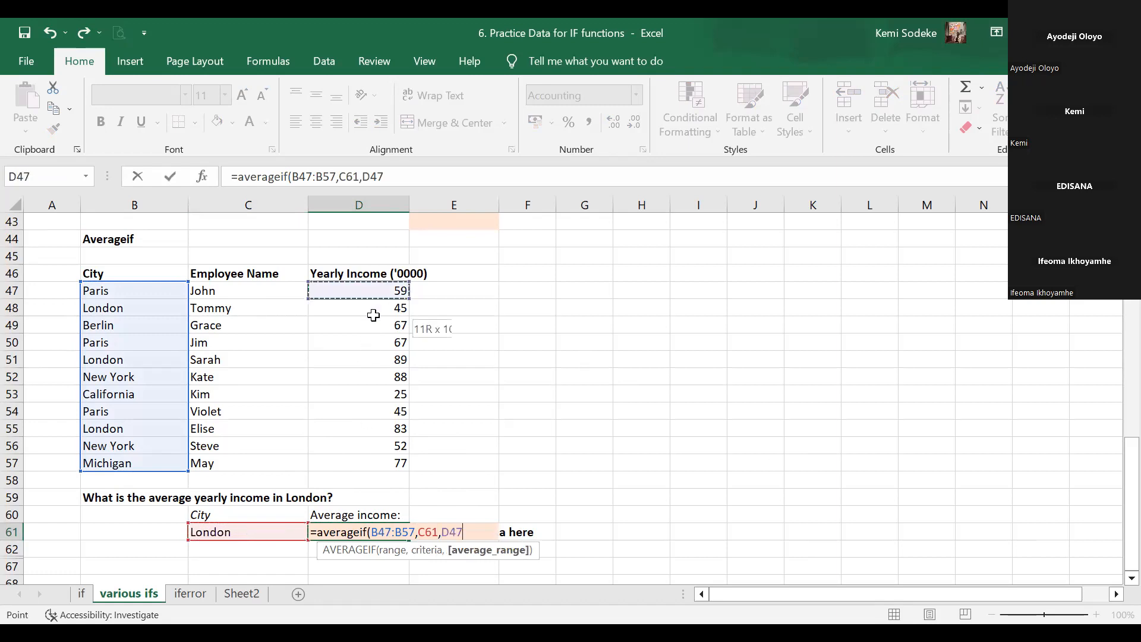
left_click_drag(366, 464, 366, 464)
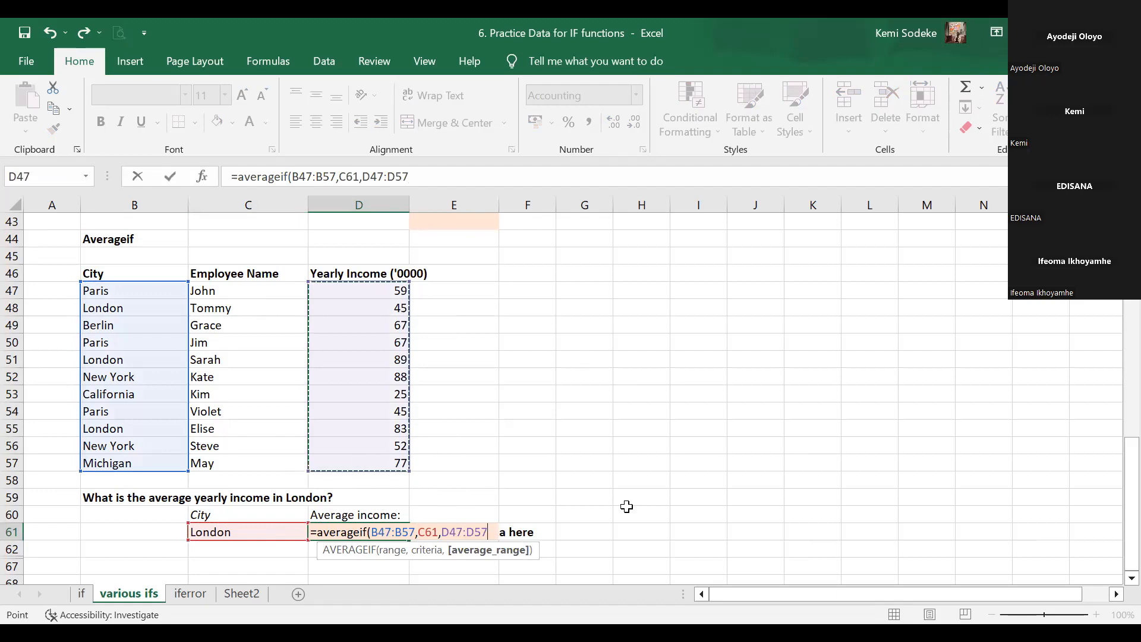
type(")")
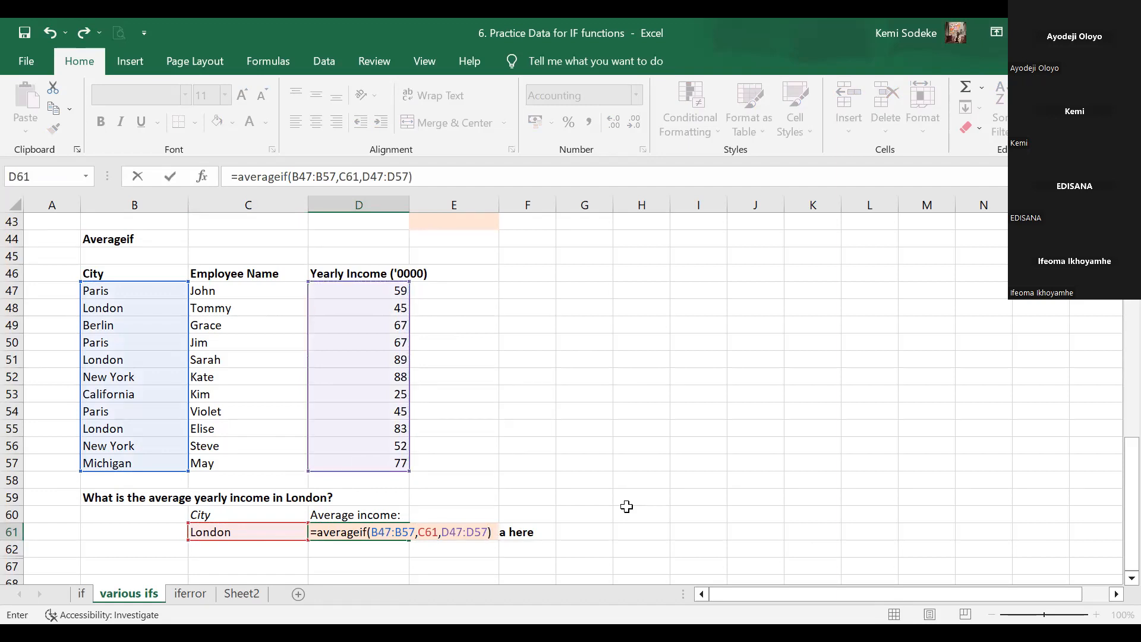
key("Return")
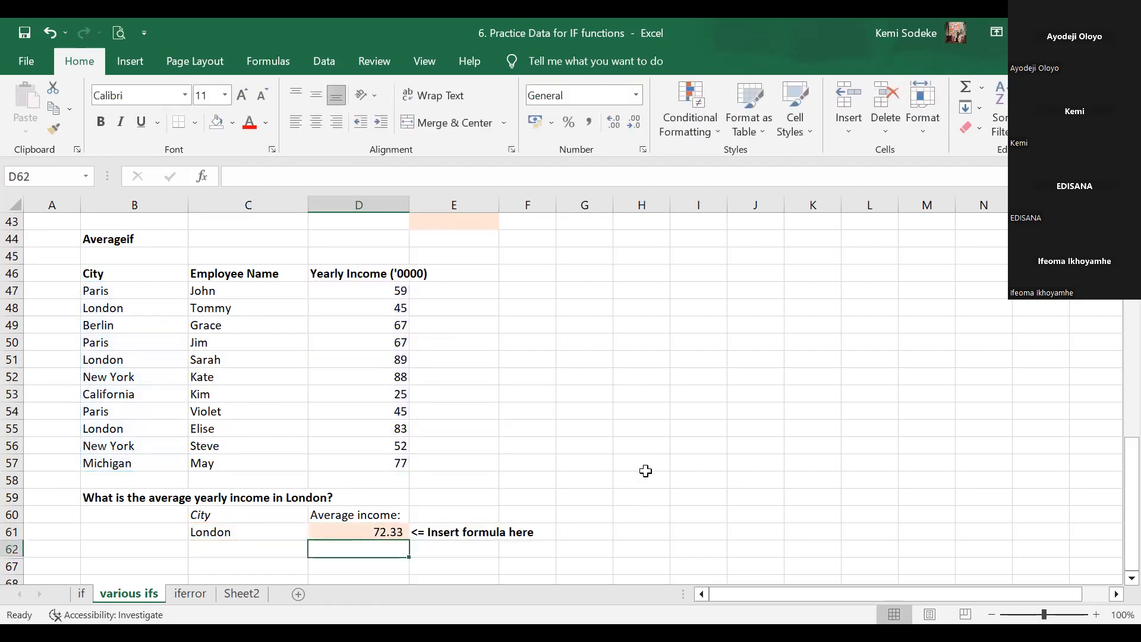
Compare the AVERAGEIF result in D61 with the London employees' incomes in D51, D55 and D48
left_click(385, 531)
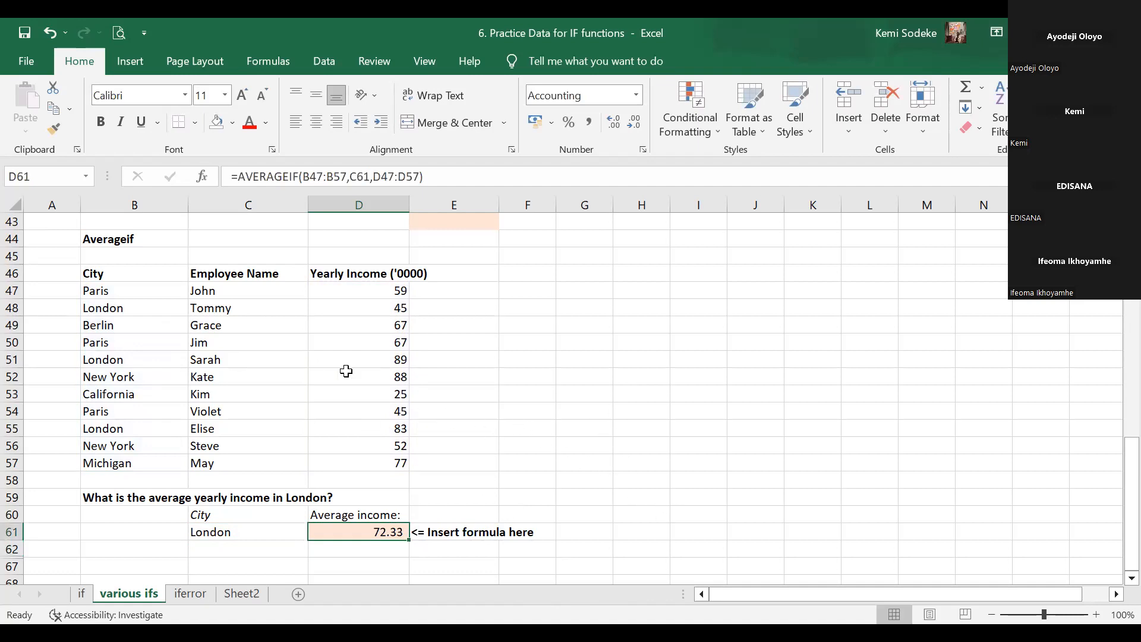
left_click(391, 363)
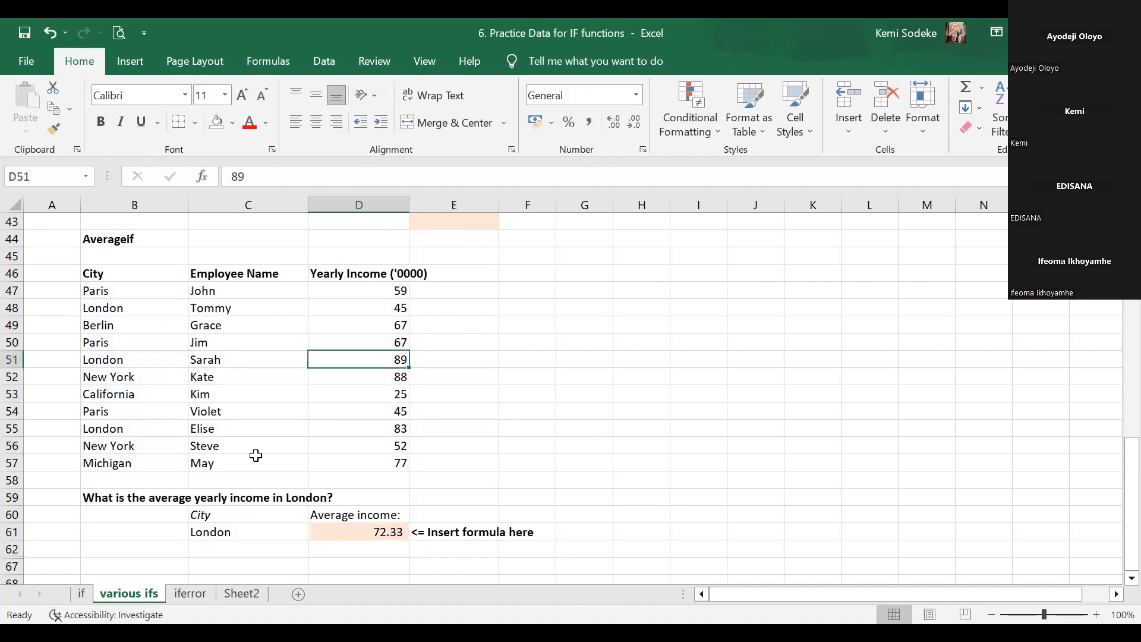
left_click(385, 429)
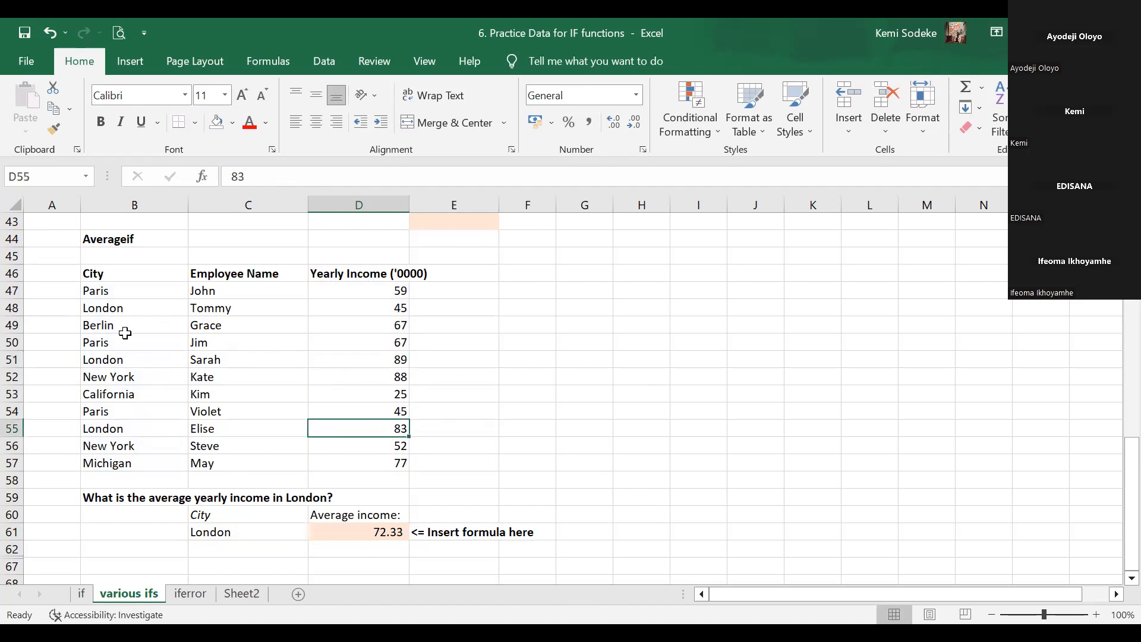
left_click(388, 307)
Cross-check the London average with a temporary =AVERAGE(D48,D51,D55) formula in F48, and clear that cell
left_click(532, 314)
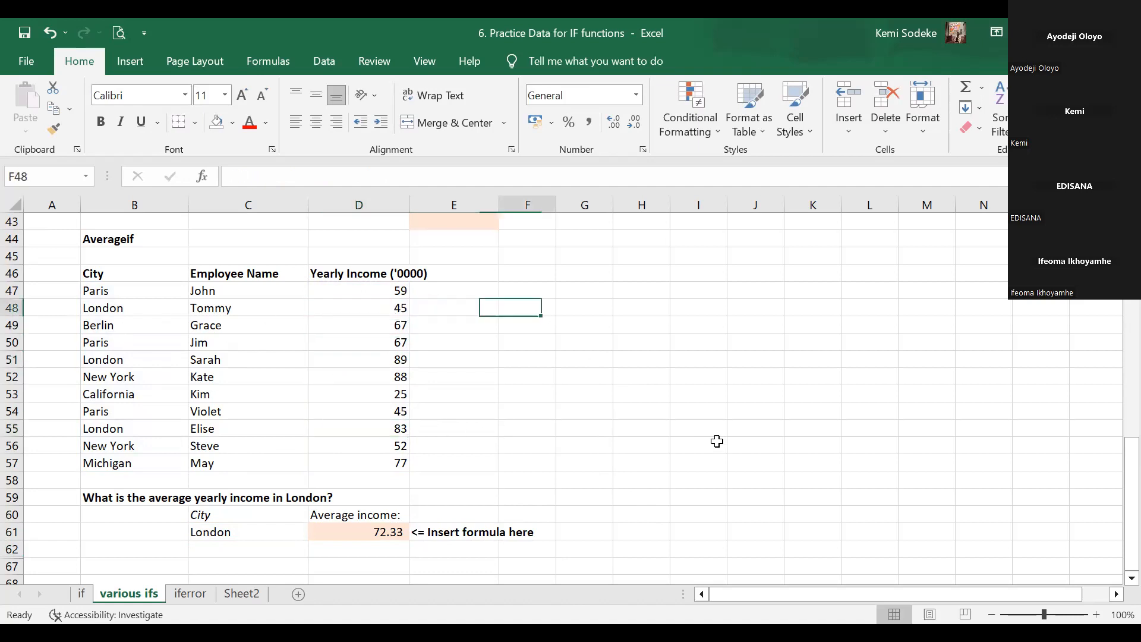
type("=")
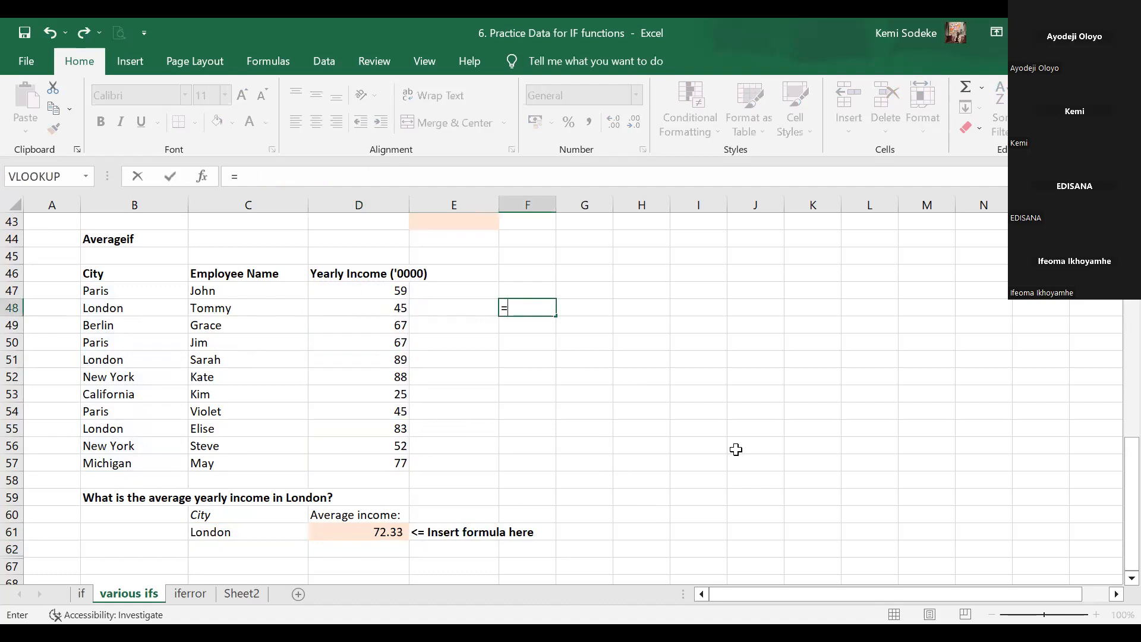
type("average(")
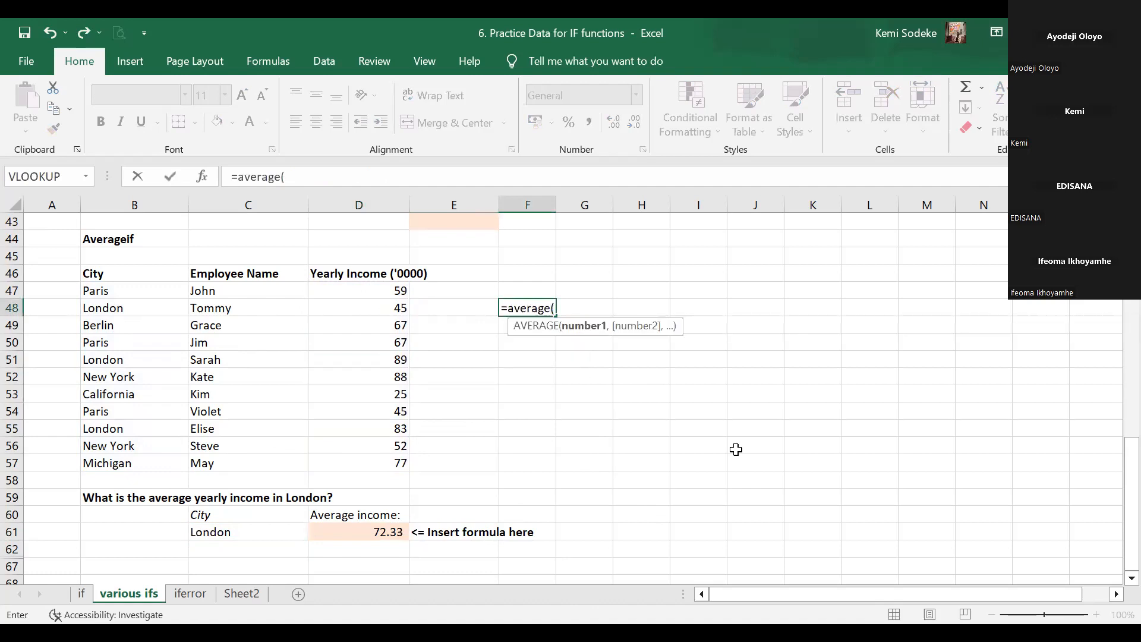
left_click(397, 308)
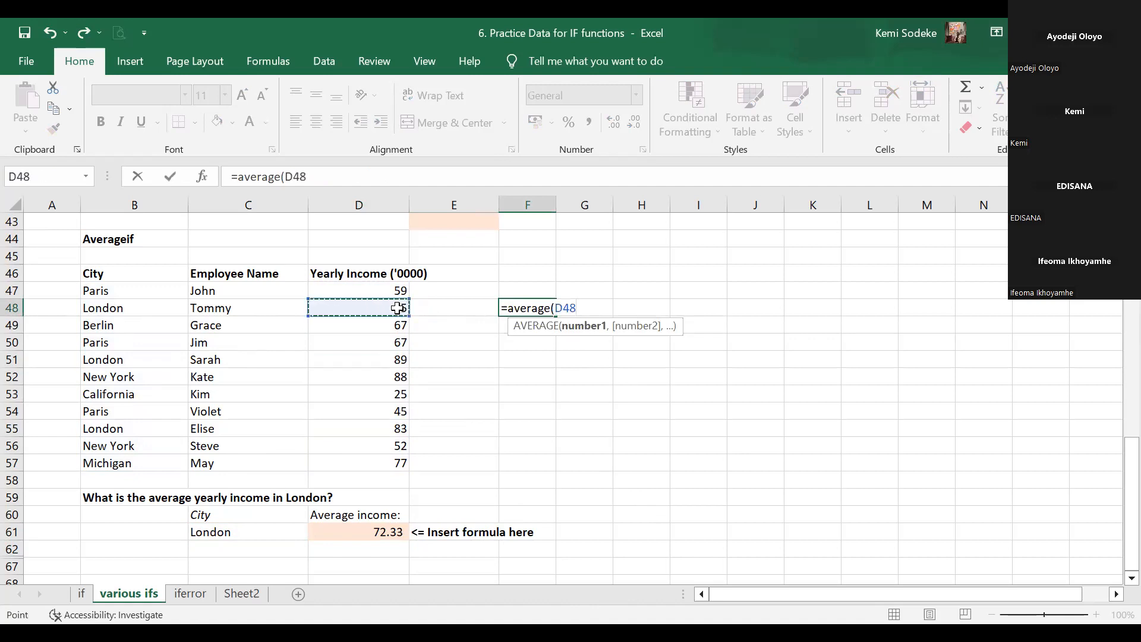
type(",")
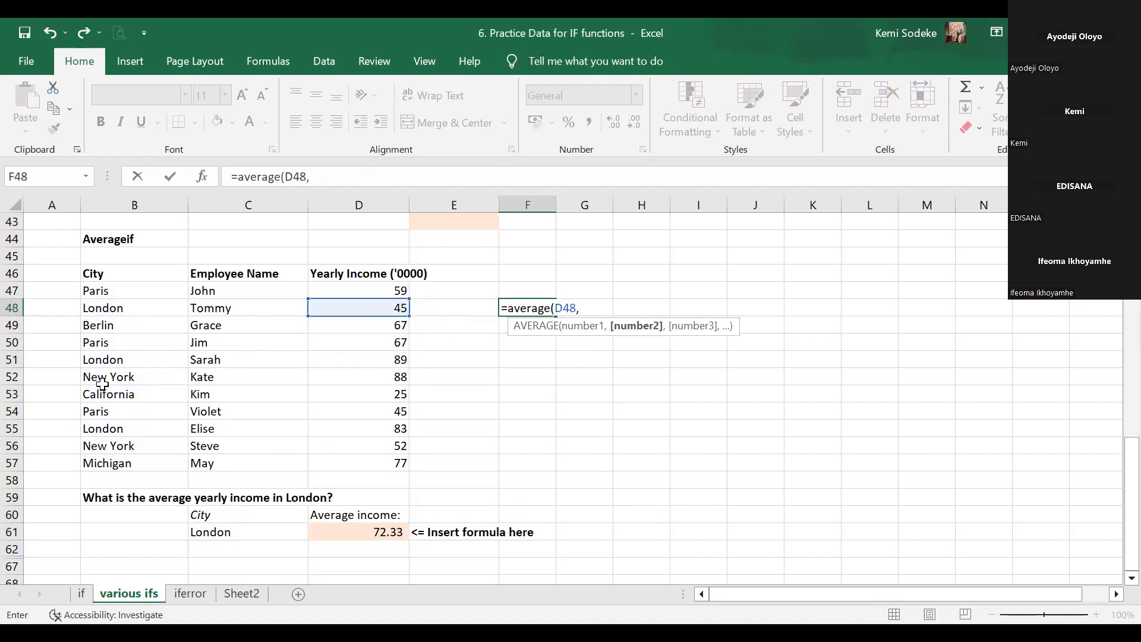
left_click(383, 360)
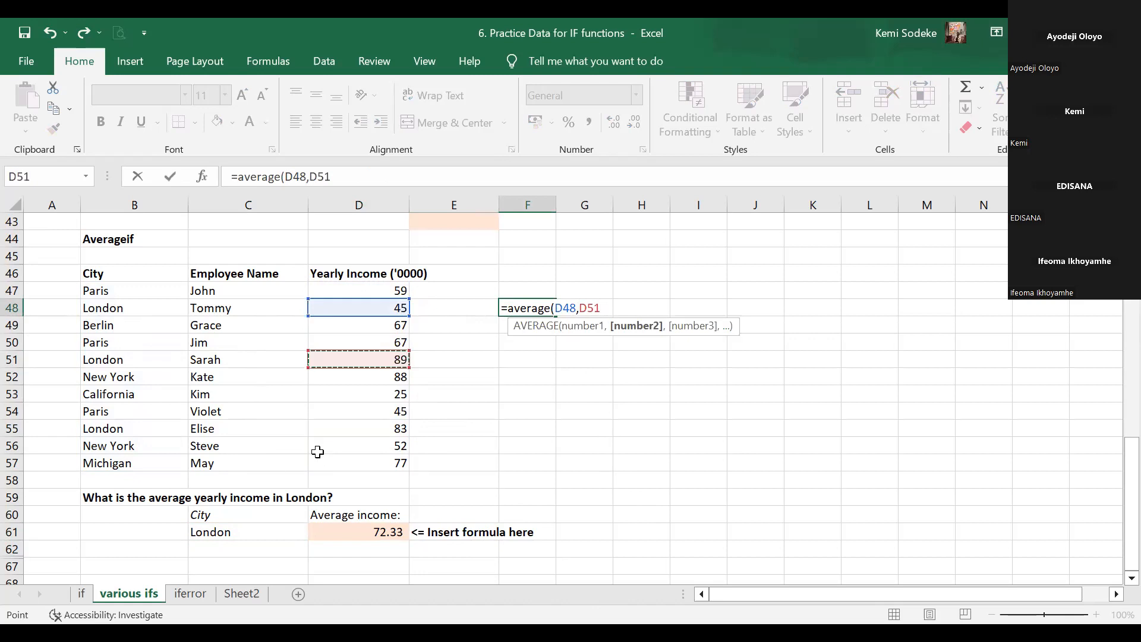
type(",")
left_click(396, 429)
type(")")
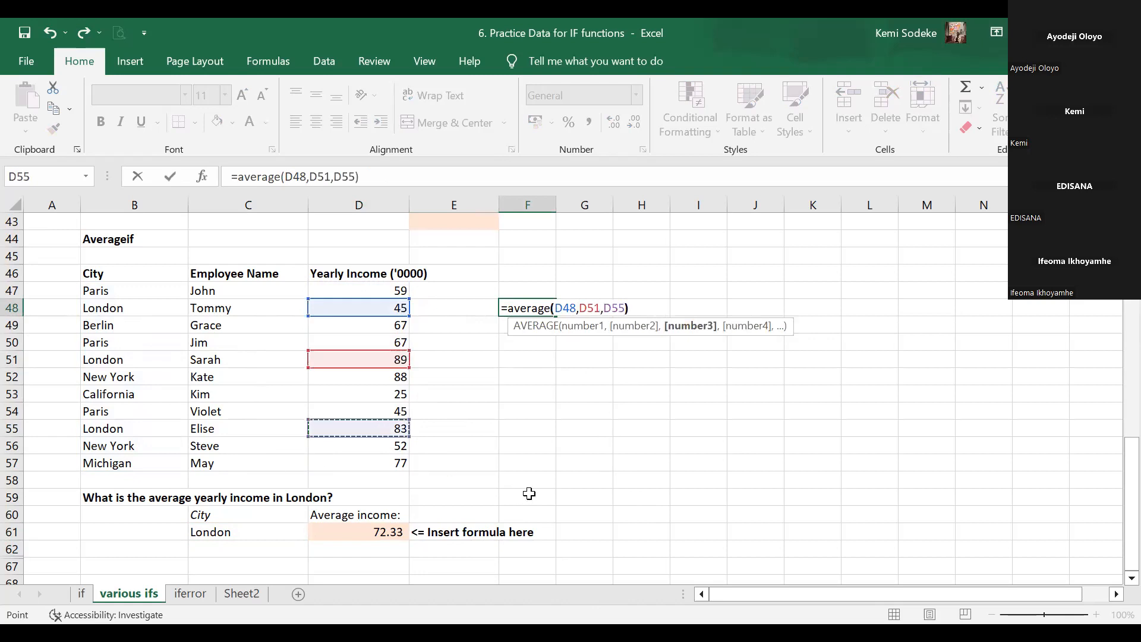
key("Return")
left_click(523, 310)
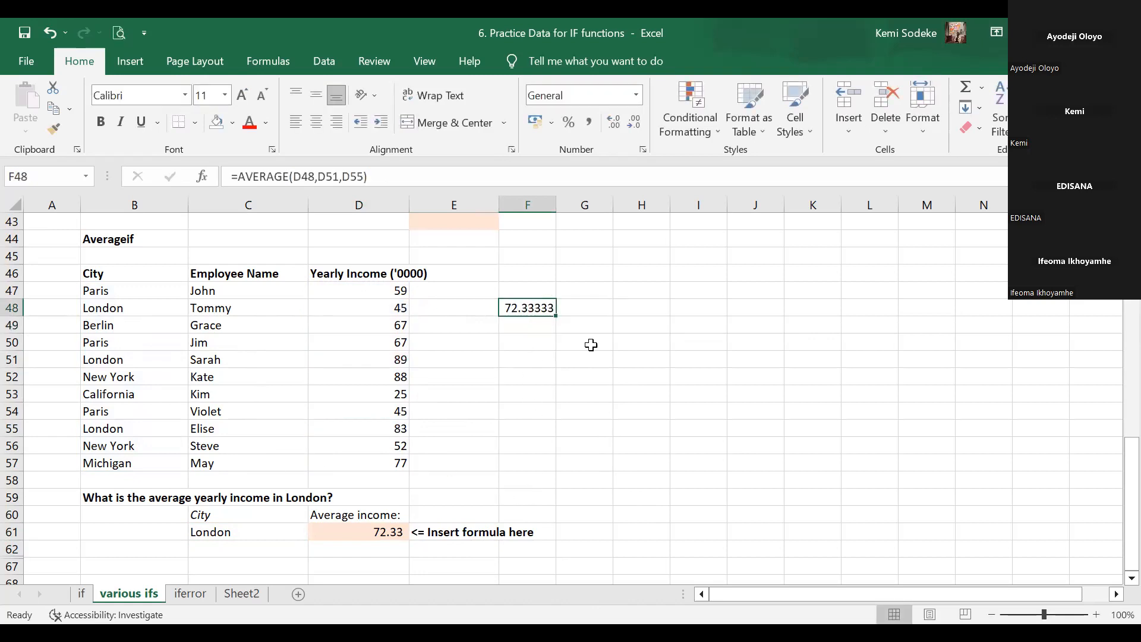
key("Delete")
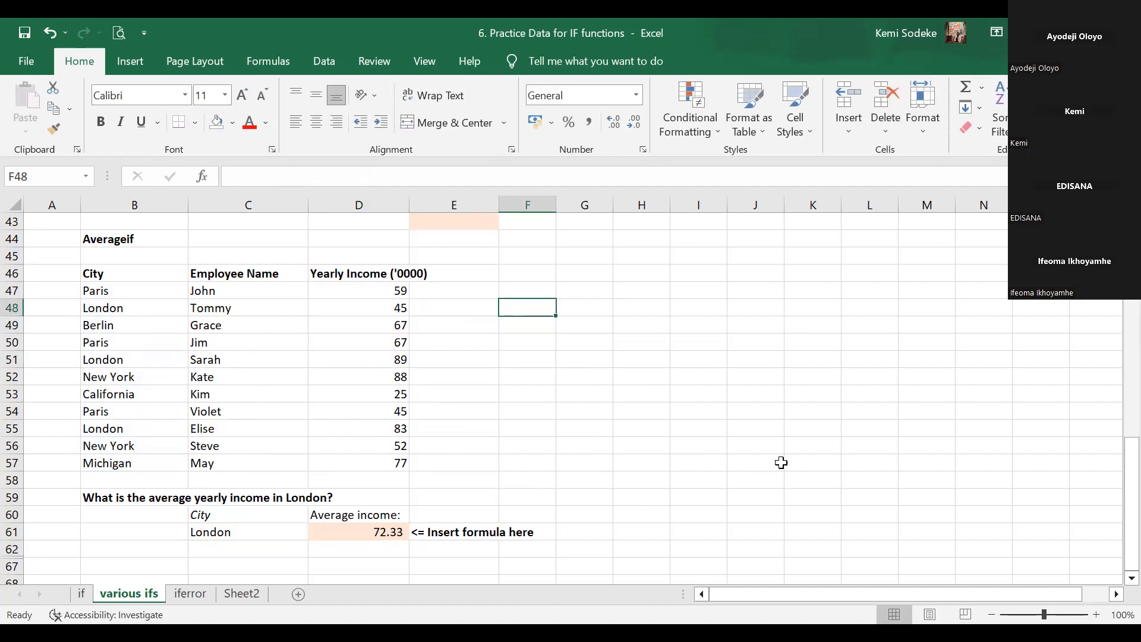
Switch from the AVERAGEIF exercise to the iferror worksheet
left_click(677, 431)
scroll(662, 421, "down", 4)
scroll(658, 414, "up", 6)
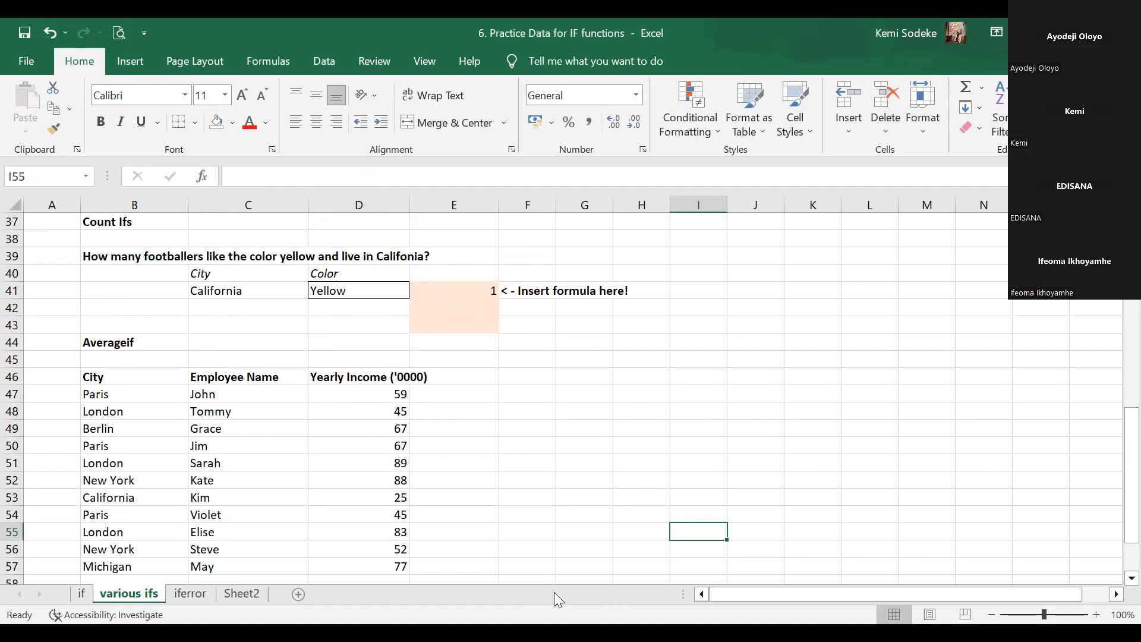
scroll(331, 467, "down", 4)
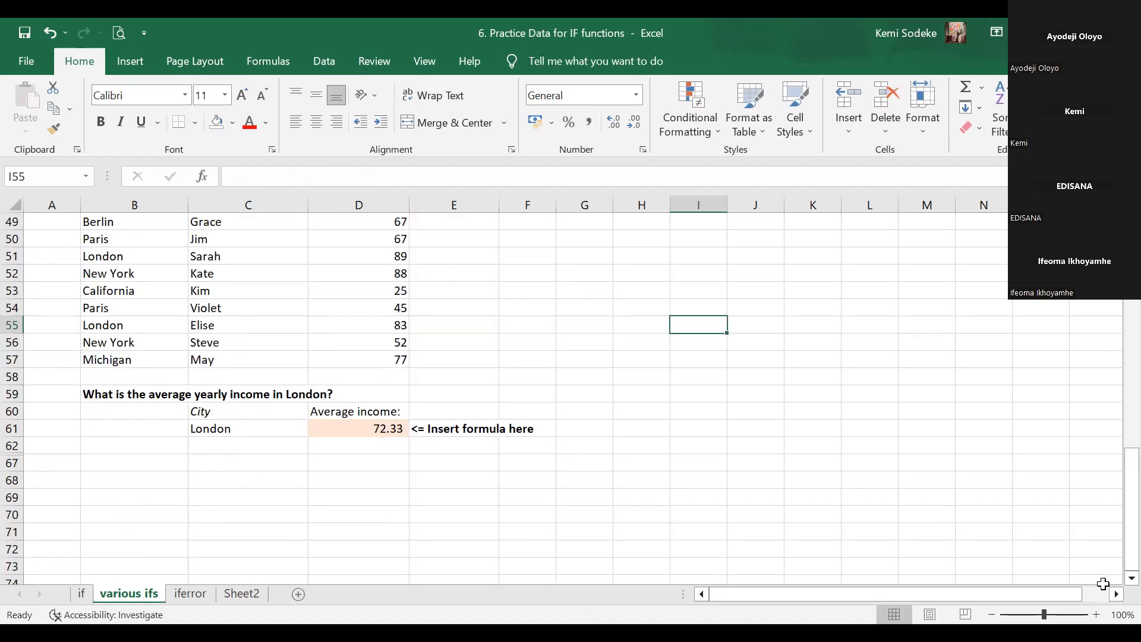
left_click(1016, 497)
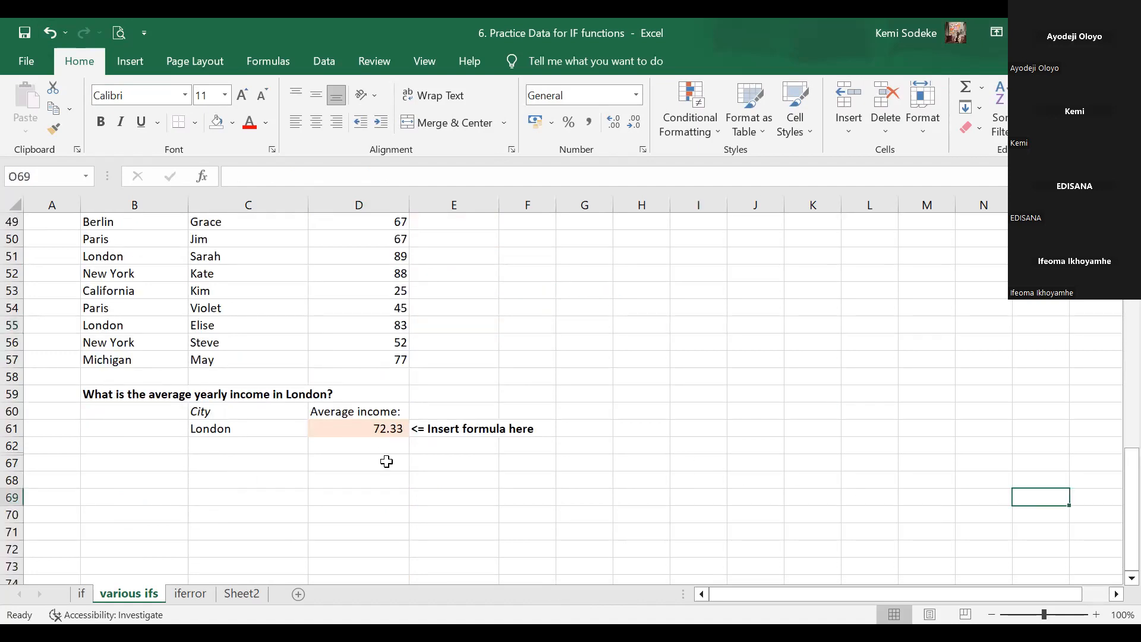
left_click(191, 592)
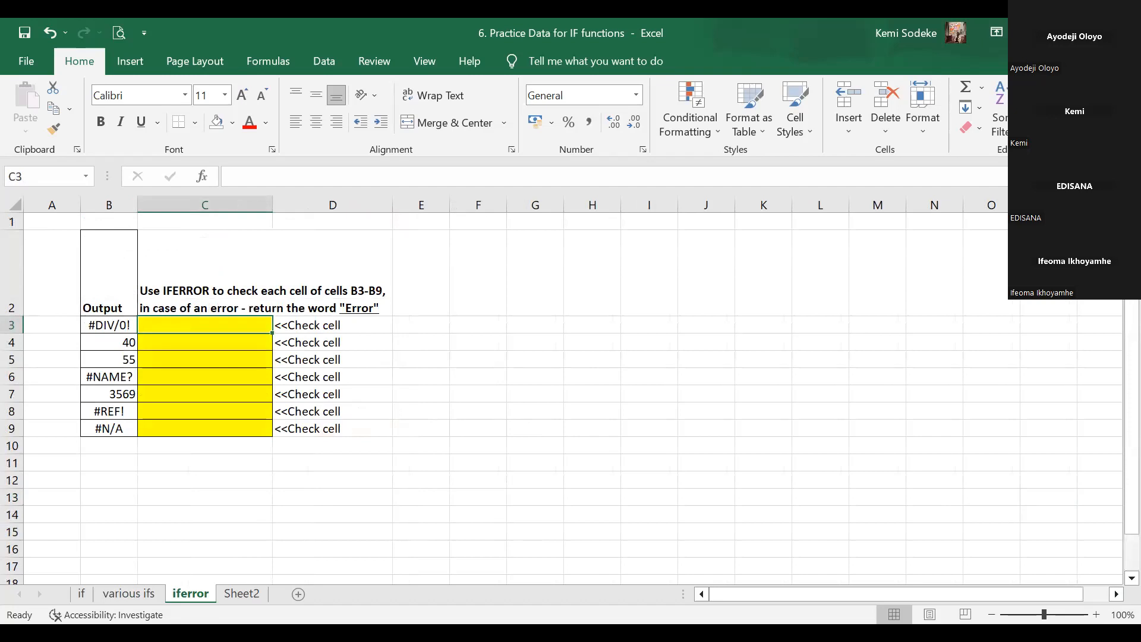
Examine the output values in B3:B9 that the IFERROR exercise asks to check
key("alt+Tab")
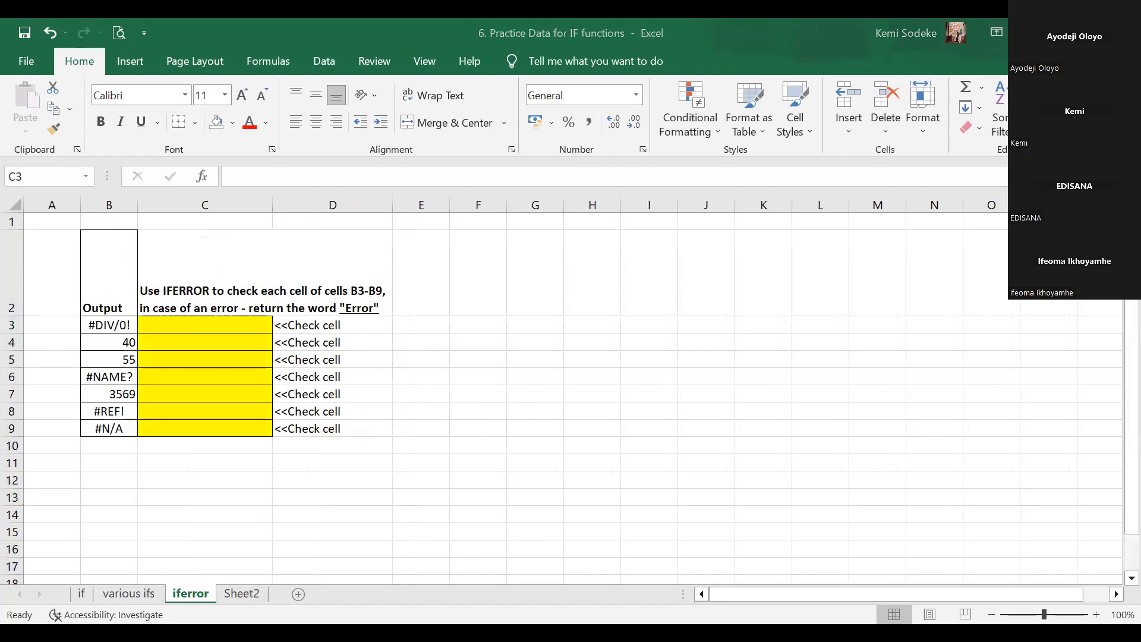
key("alt+Tab")
left_click(238, 498)
left_click(182, 466)
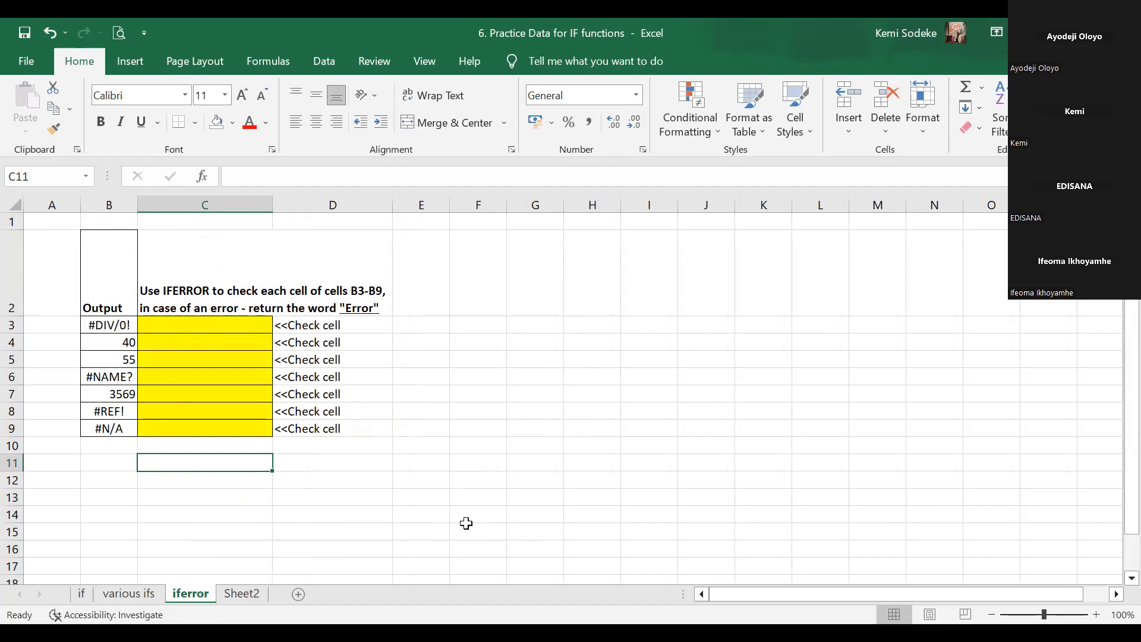
left_click_drag(105, 325, 101, 426)
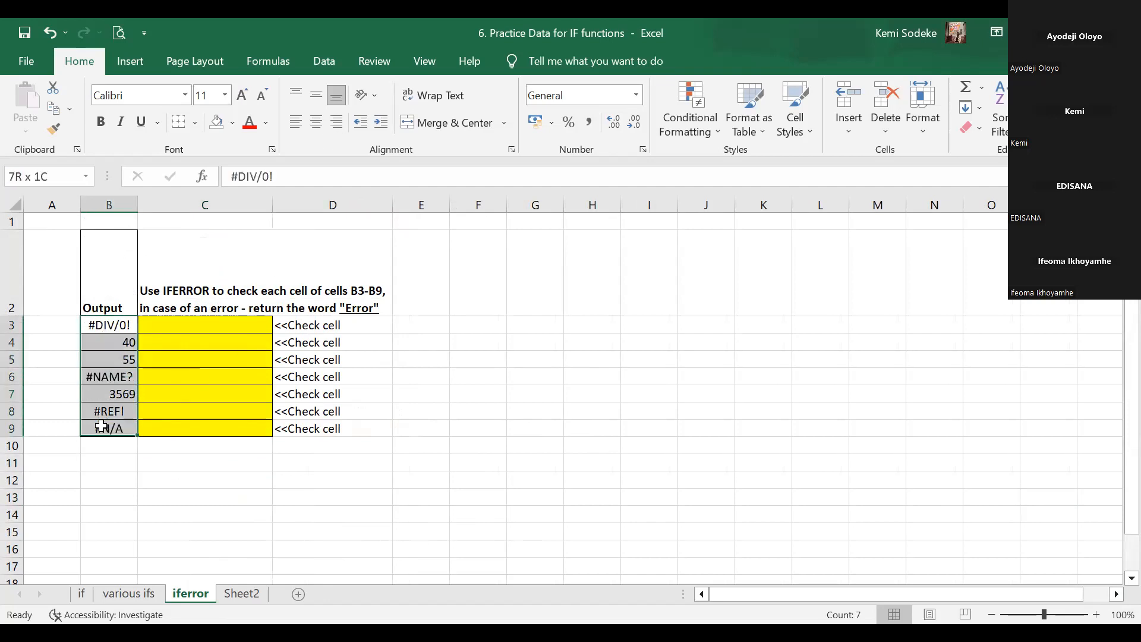
left_click(109, 476)
Enter =IFERROR(B3,"Error") in C3 and fill the formula down through C9
left_click(193, 329)
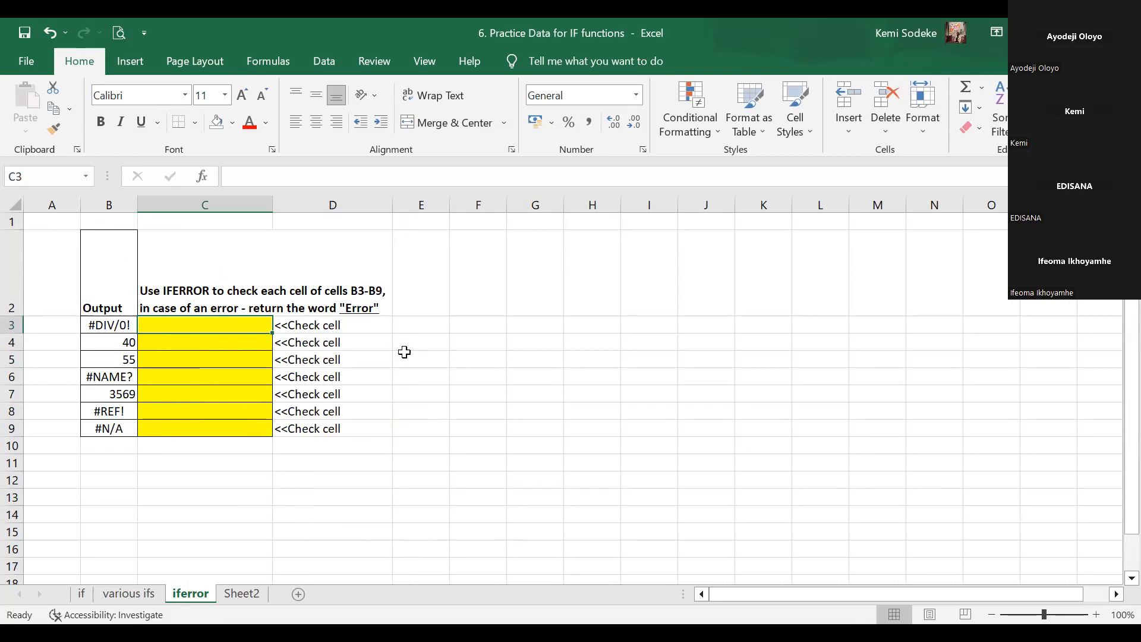
type("=")
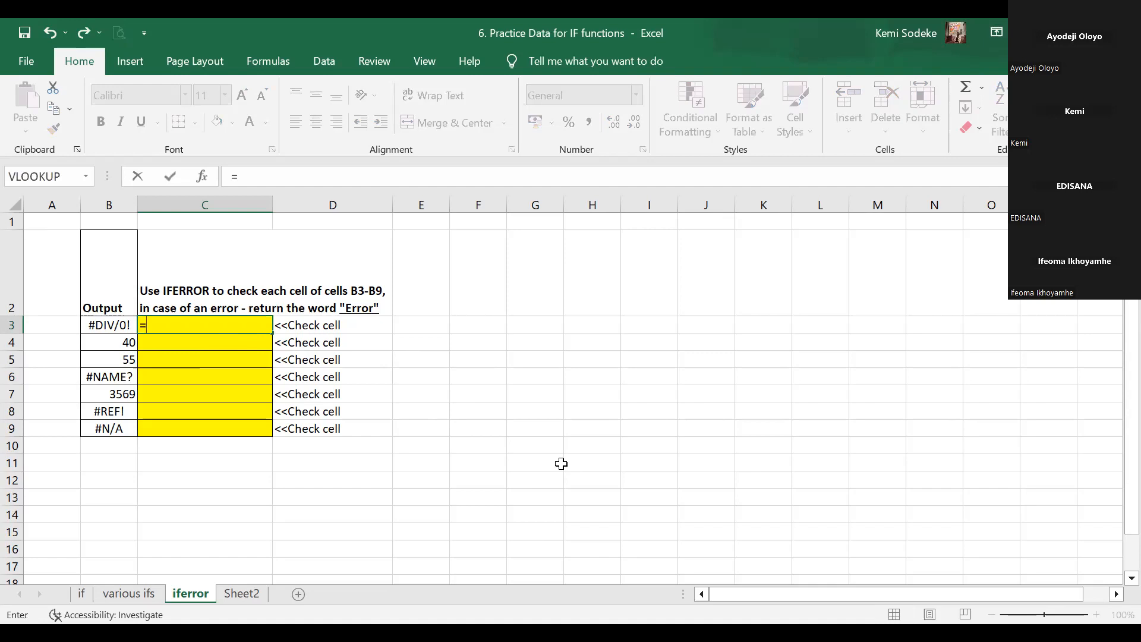
type("iferror")
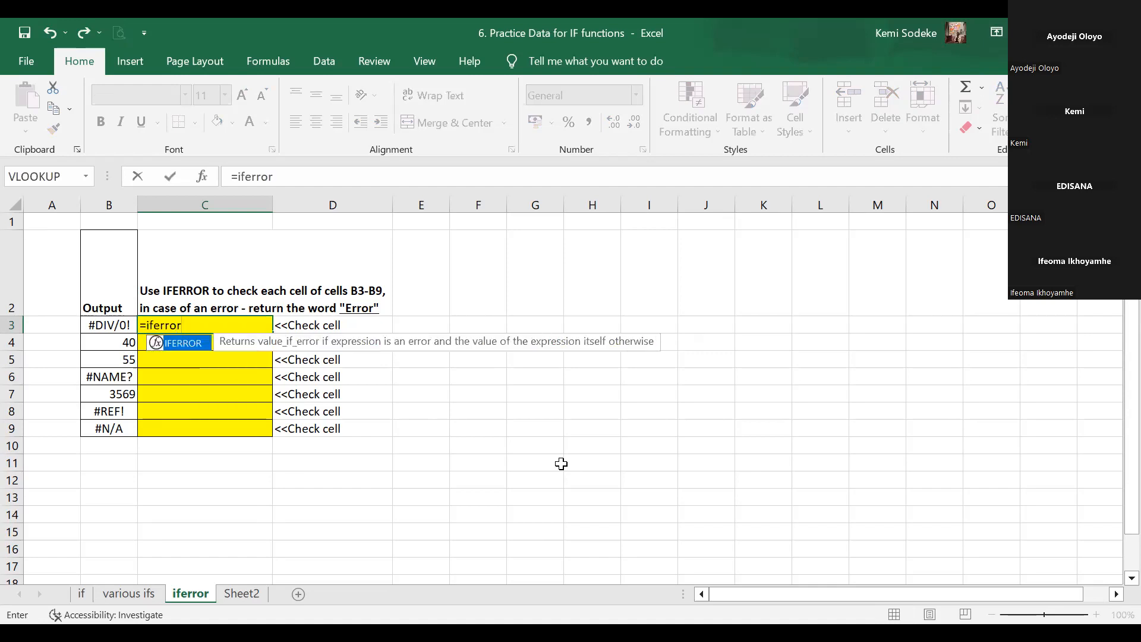
type("(")
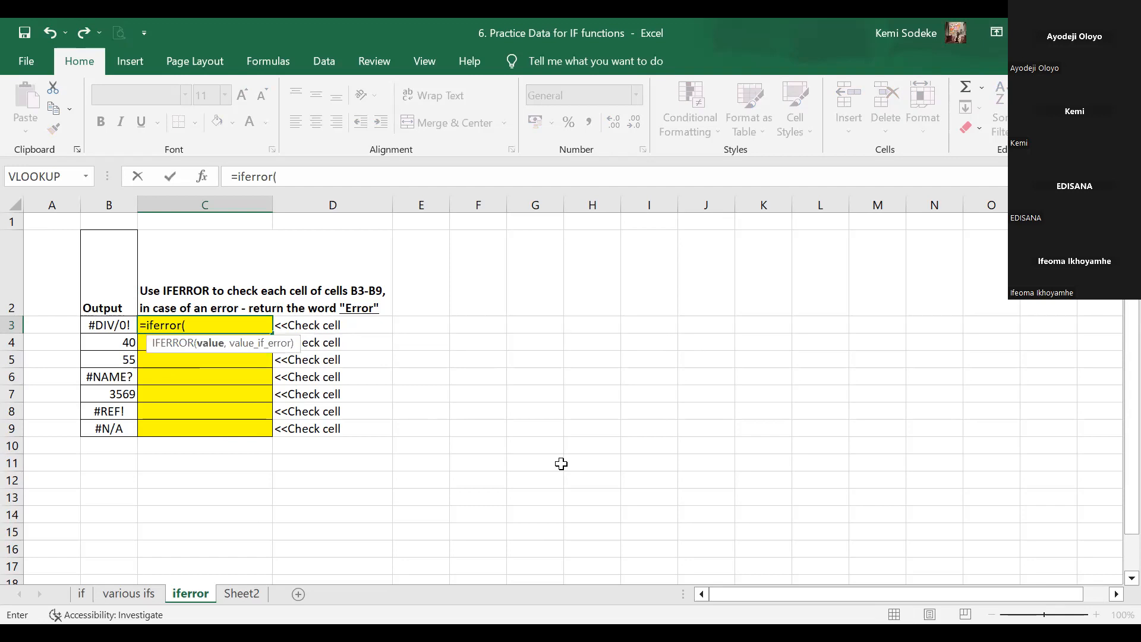
left_click(103, 327)
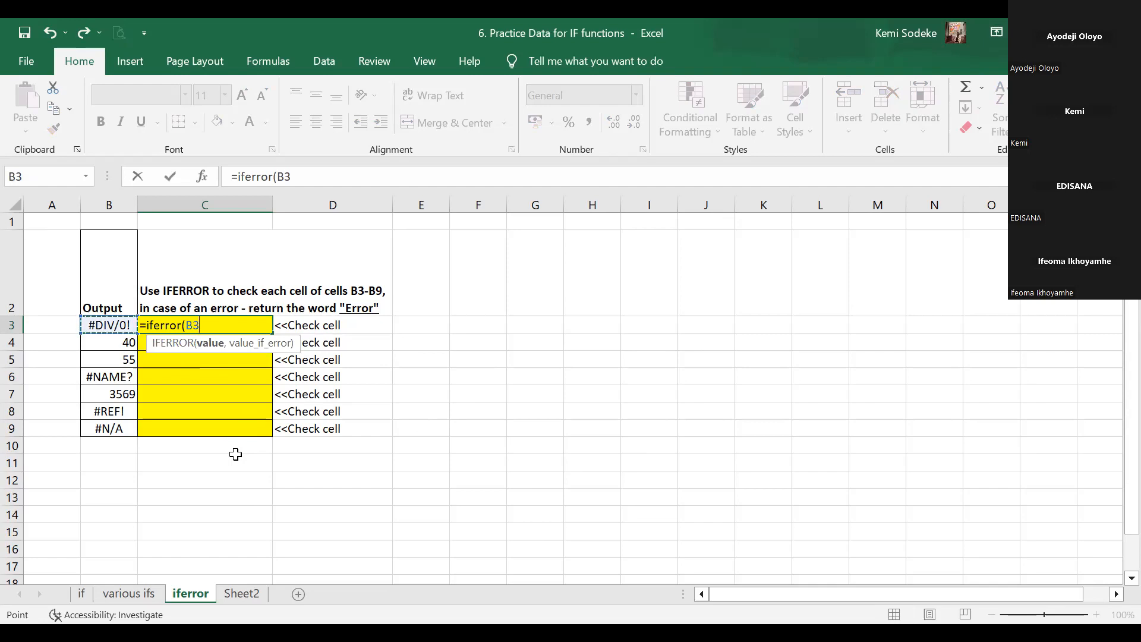
type(",")
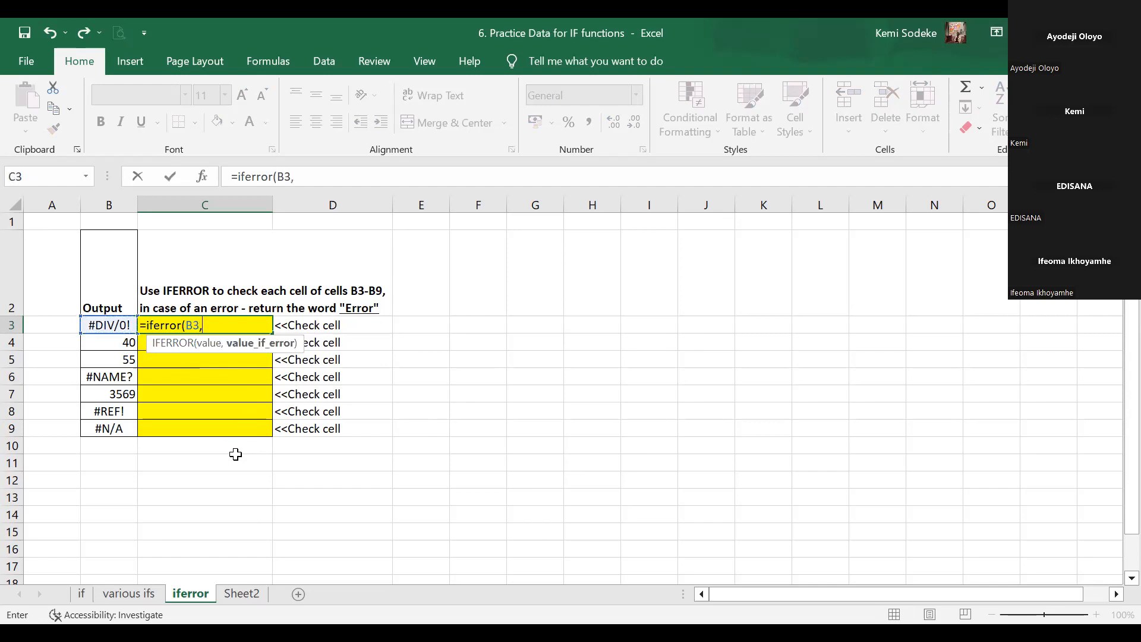
type("\"Error\")")
key("Return")
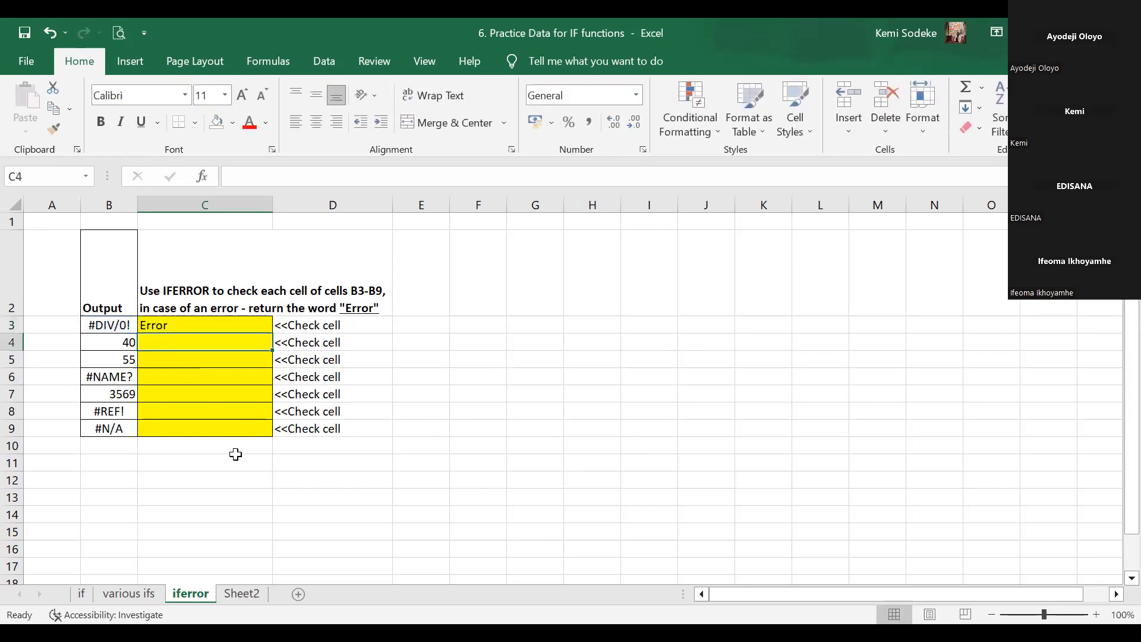
left_click(238, 323)
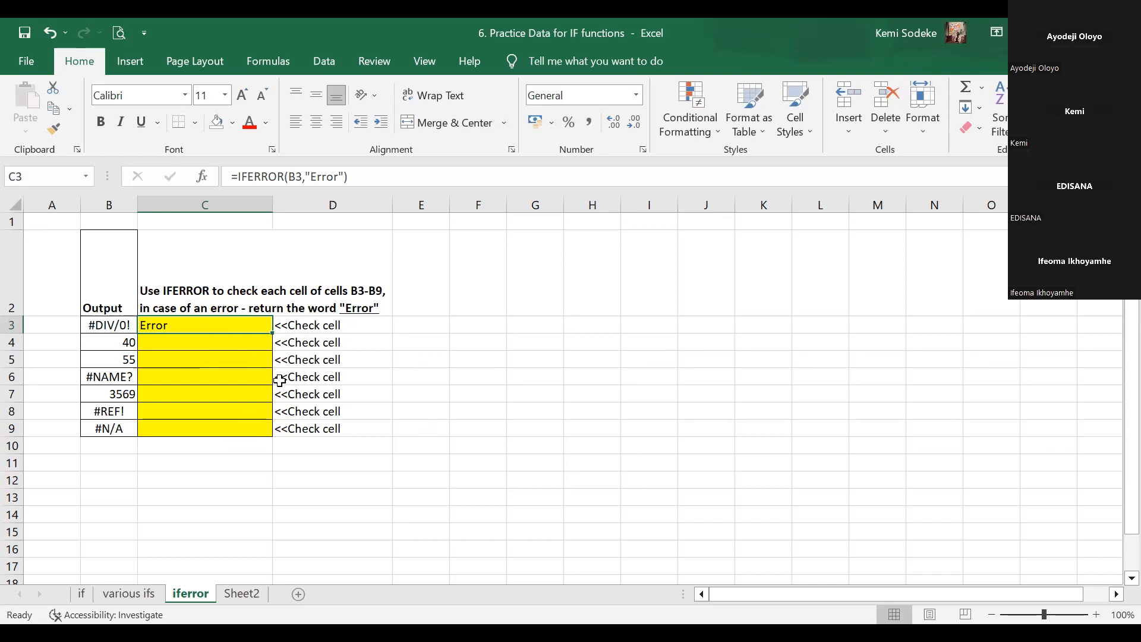
left_click_drag(272, 333, 272, 431)
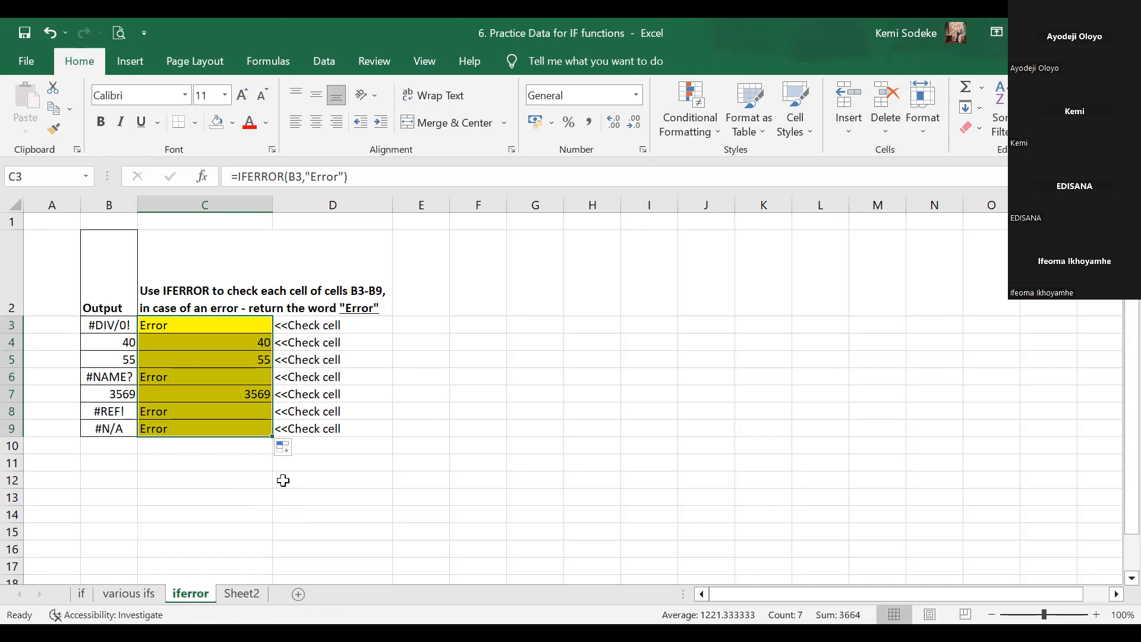
Inspect the IFERROR formulas in C3 and C6 and compare C6 with the output in B6
left_click(209, 326)
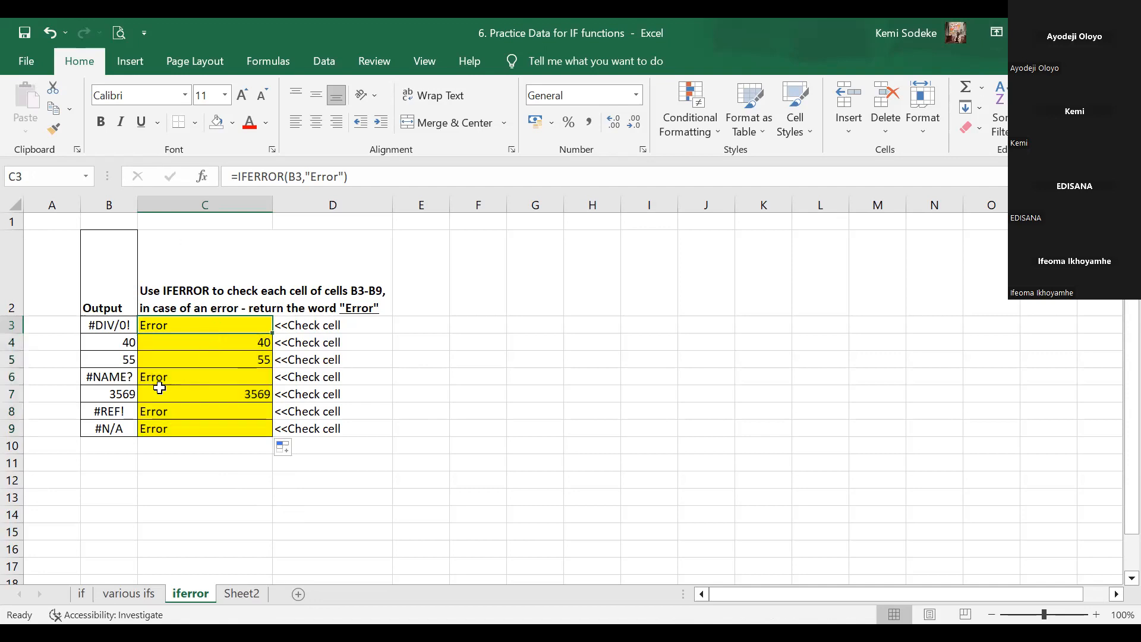
left_click(132, 380)
left_click(188, 379)
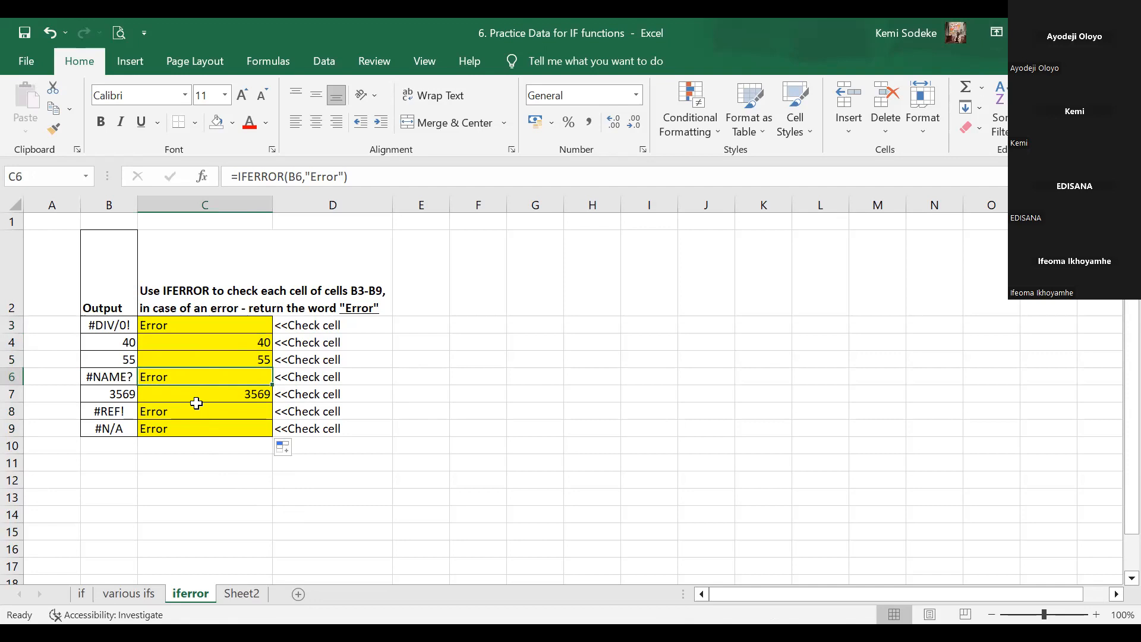
Compare the IFERROR formulas in column C with the error values in B3, B6, B8 and B9
left_click(176, 327)
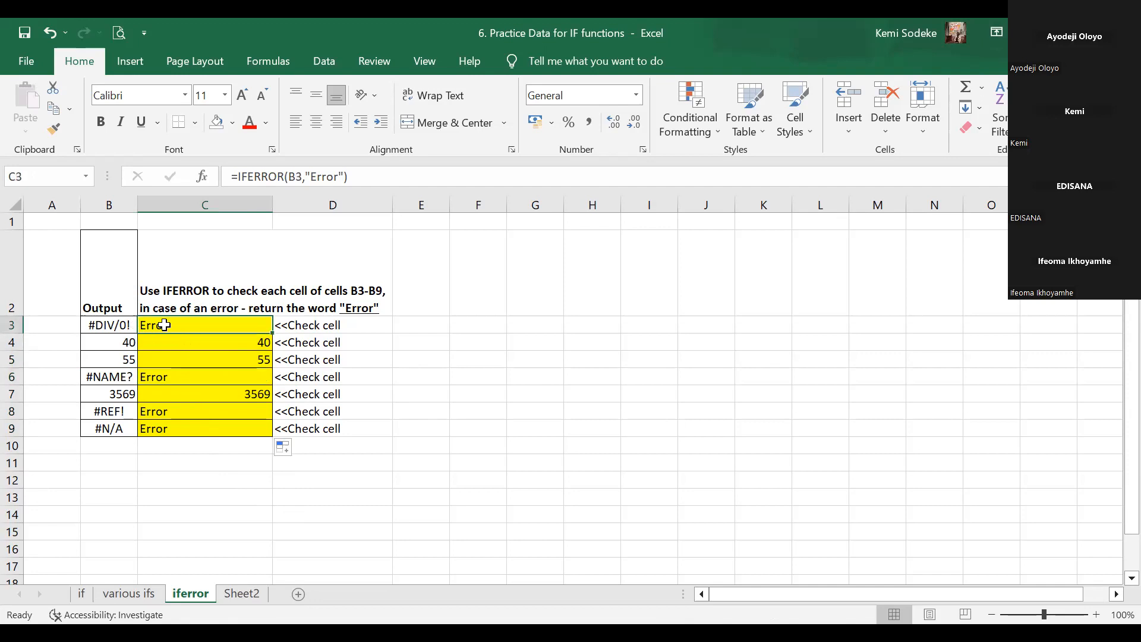
left_click(179, 388)
left_click(175, 321)
left_click(182, 339)
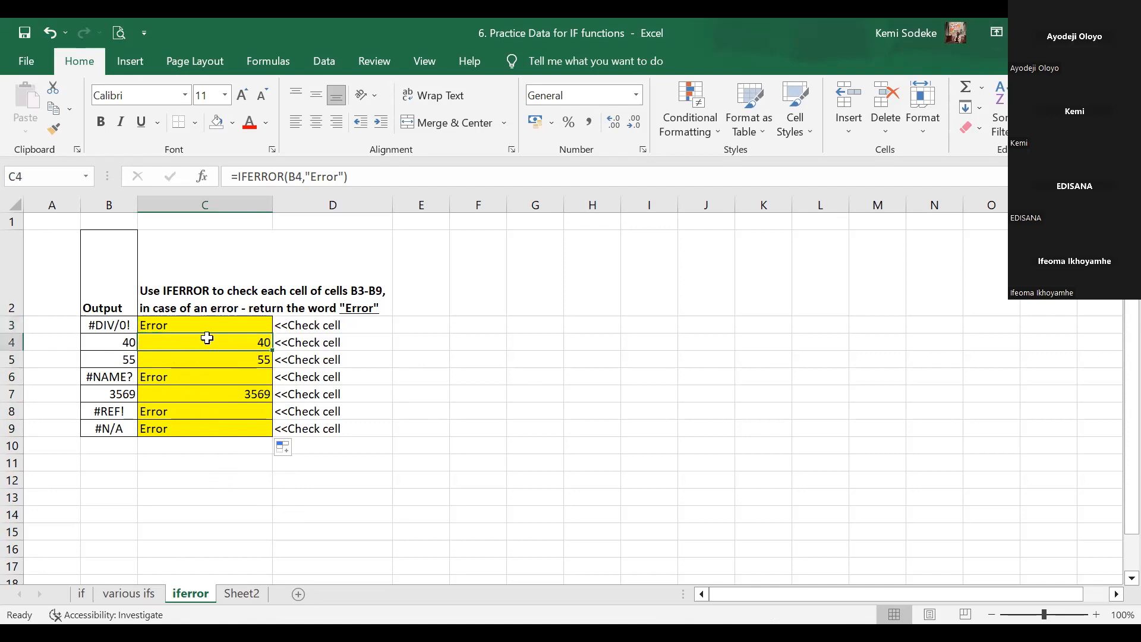
left_click(182, 416)
left_click(159, 428)
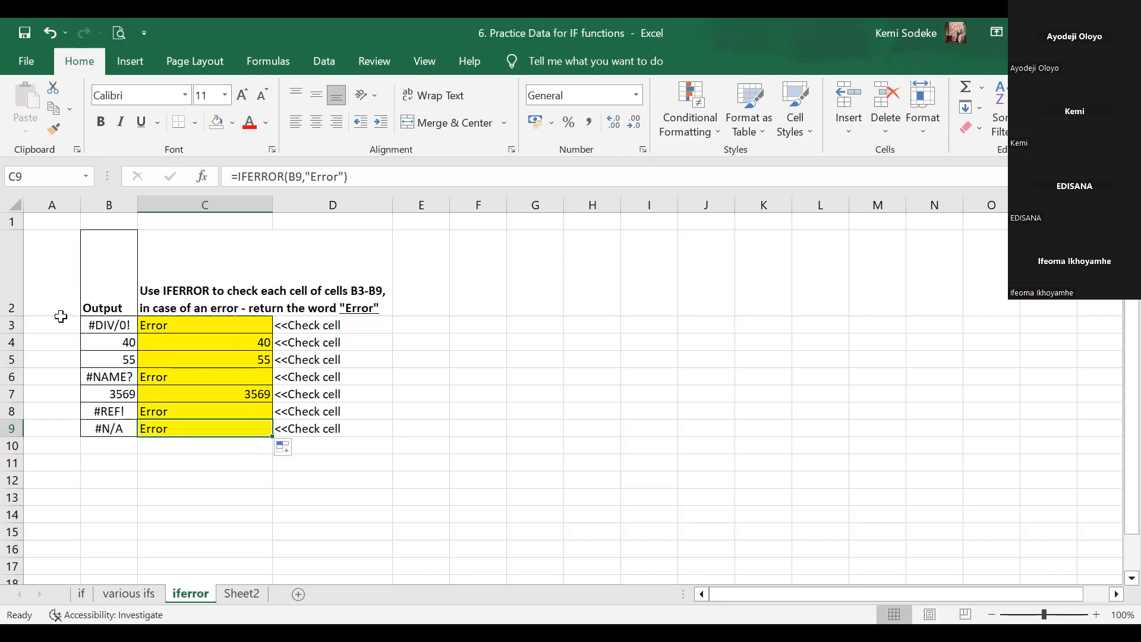
left_click(101, 328)
left_click(111, 379)
left_click(109, 413)
left_click(110, 429)
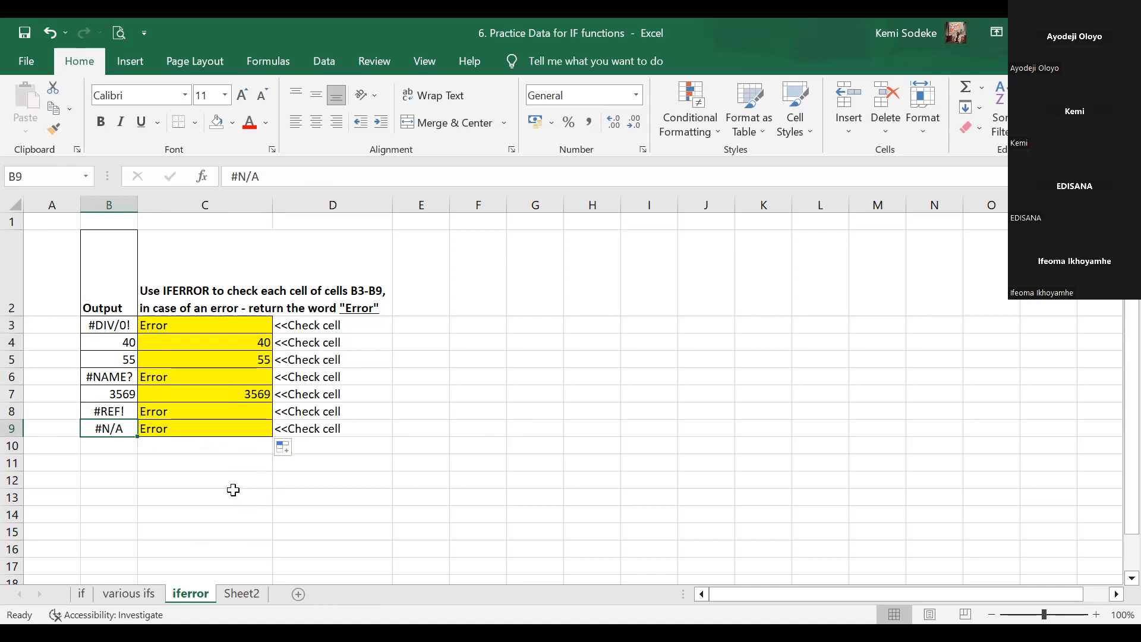
Look through the Sheet2, if and various ifs worksheets and return to the iferror worksheet
left_click(239, 593)
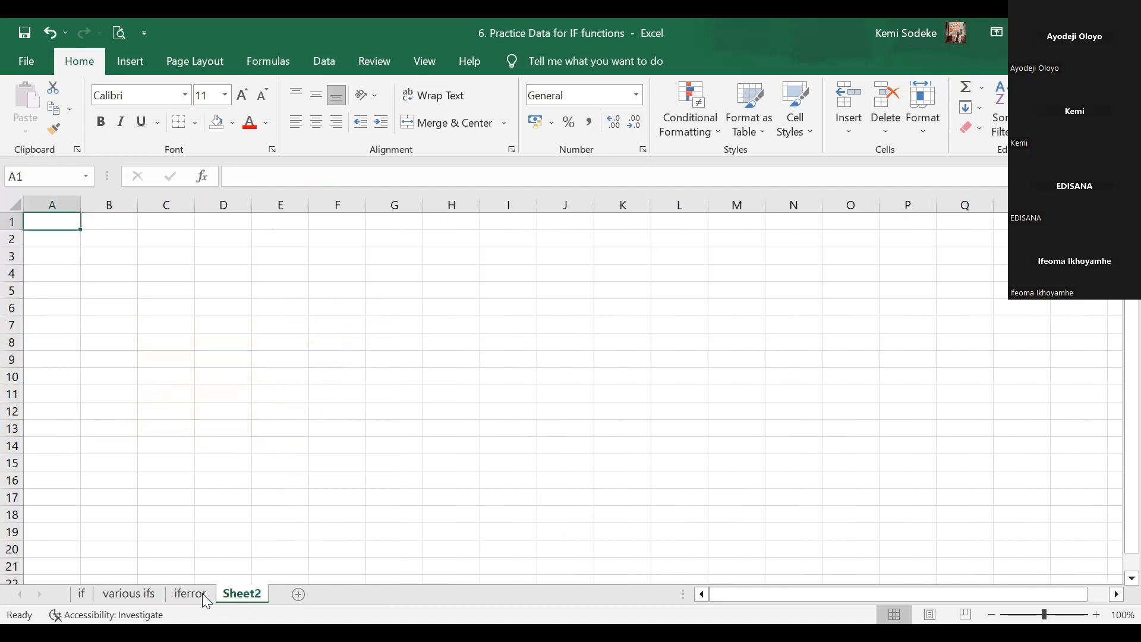
left_click(190, 593)
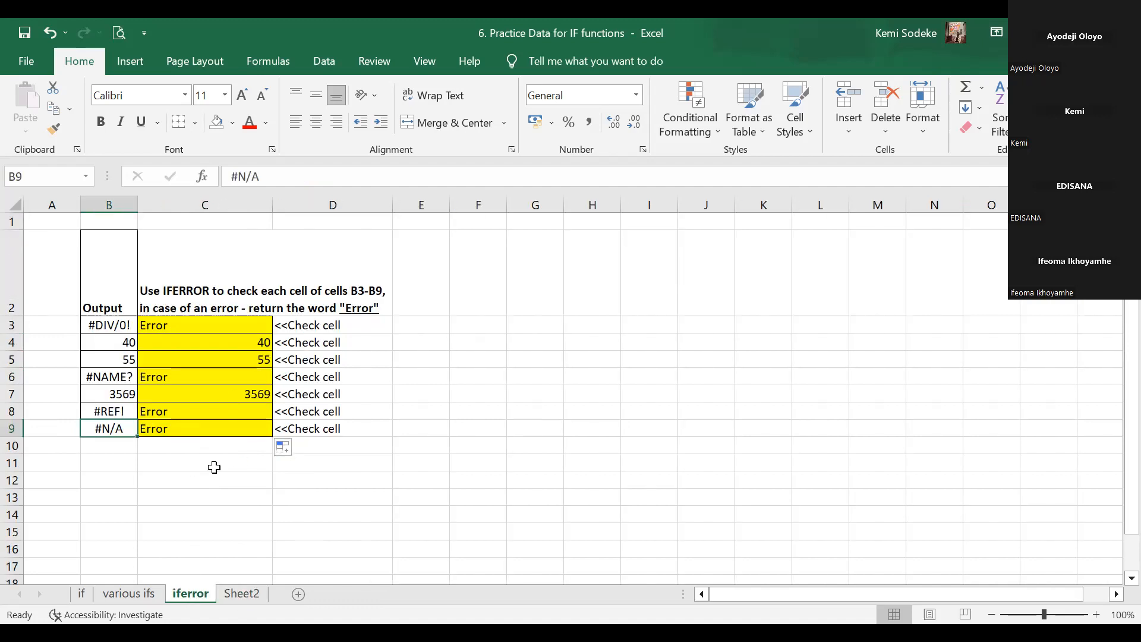
left_click(82, 594)
left_click(133, 594)
left_click(189, 593)
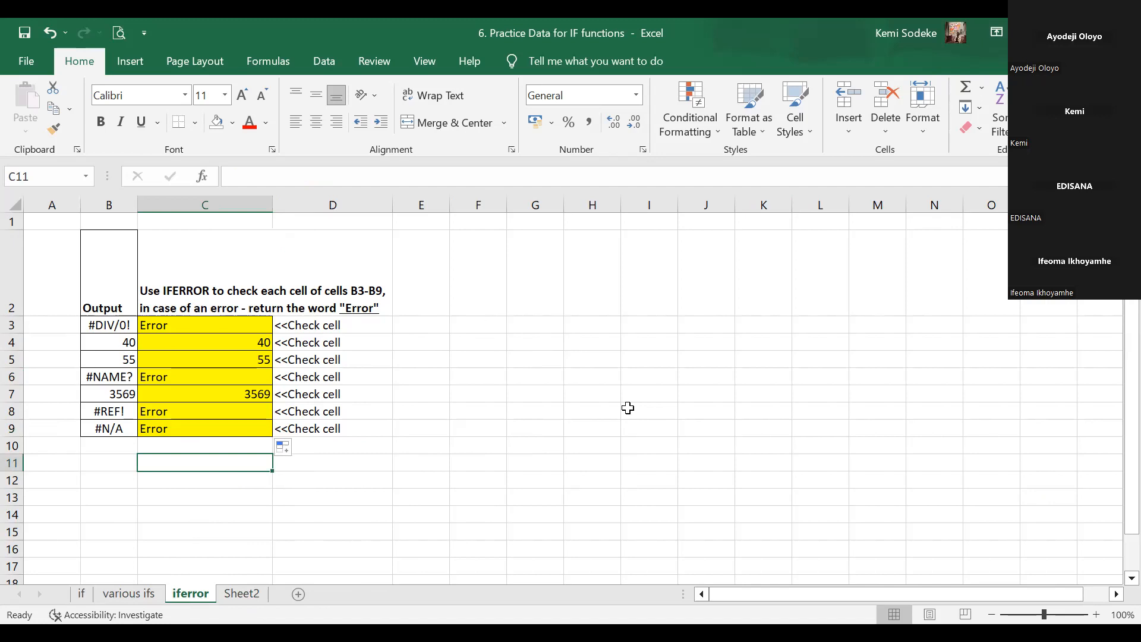
key("Down")
key("Down")
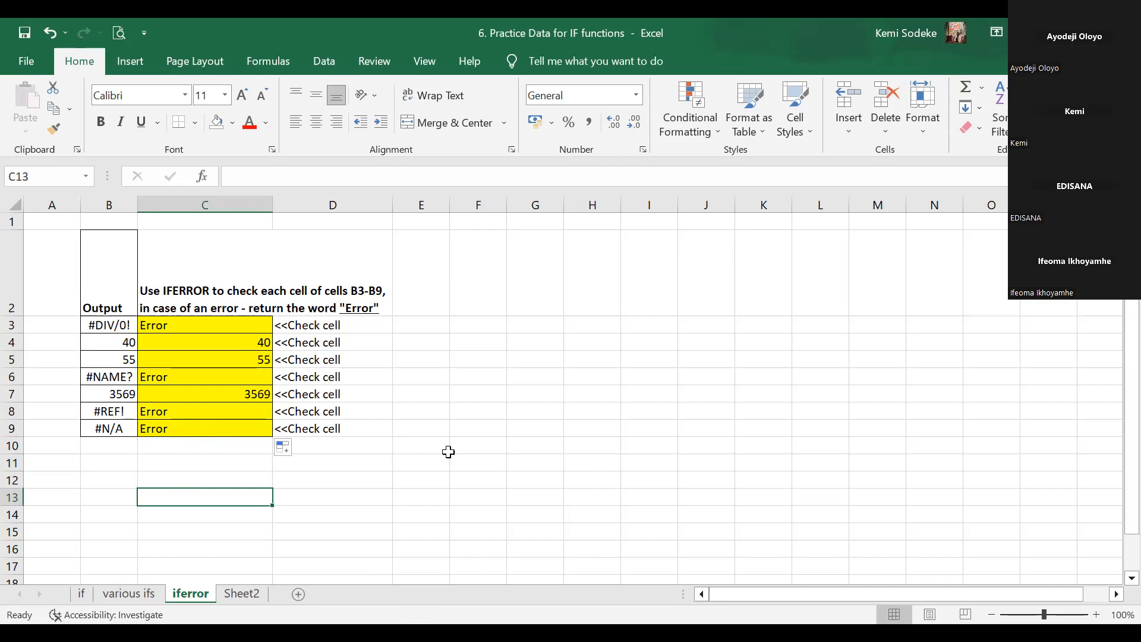
left_click(191, 467)
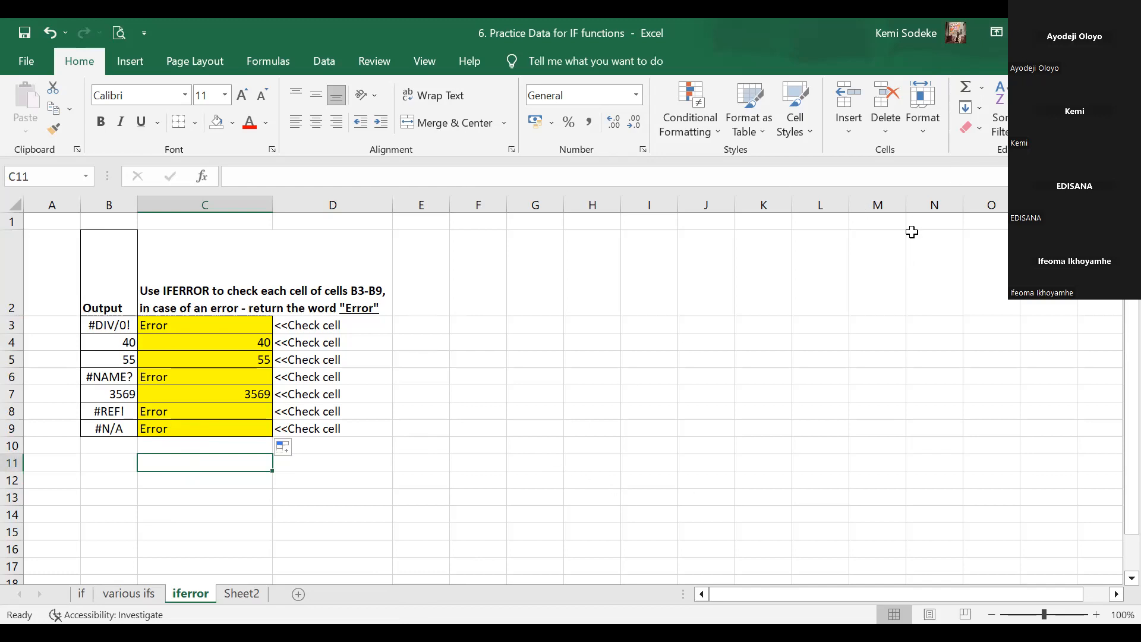
Close the IF functions practice workbook without saving the changes
left_click(1121, 32)
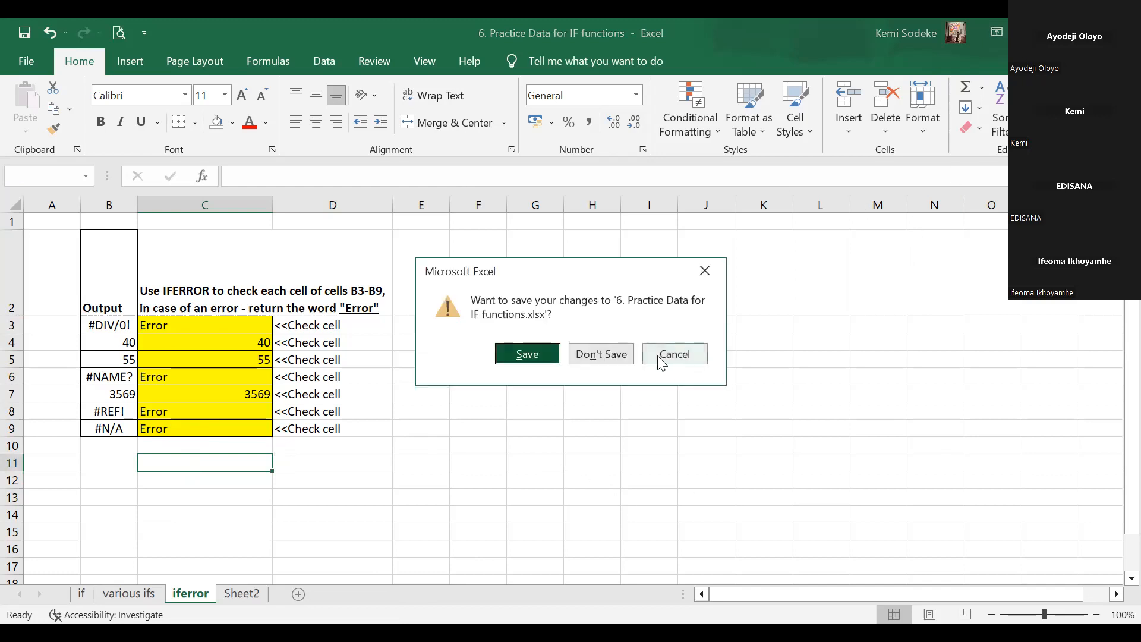
left_click(596, 354)
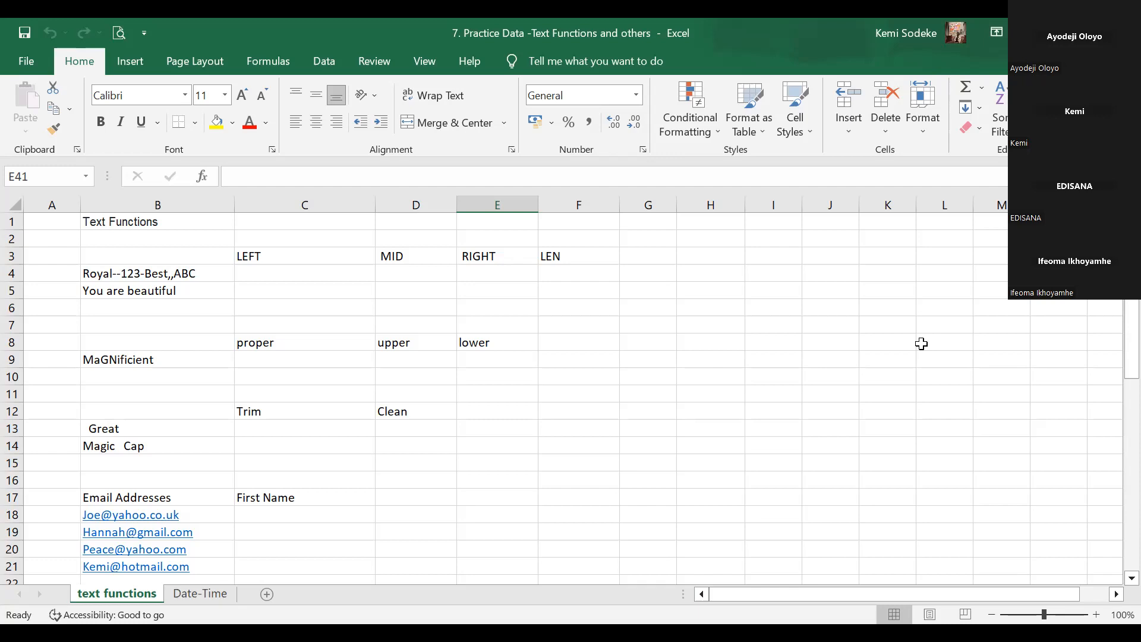
Look over the exercises on the text functions worksheet and widen column D slightly
left_click(464, 476)
scroll(448, 461, "down", 8)
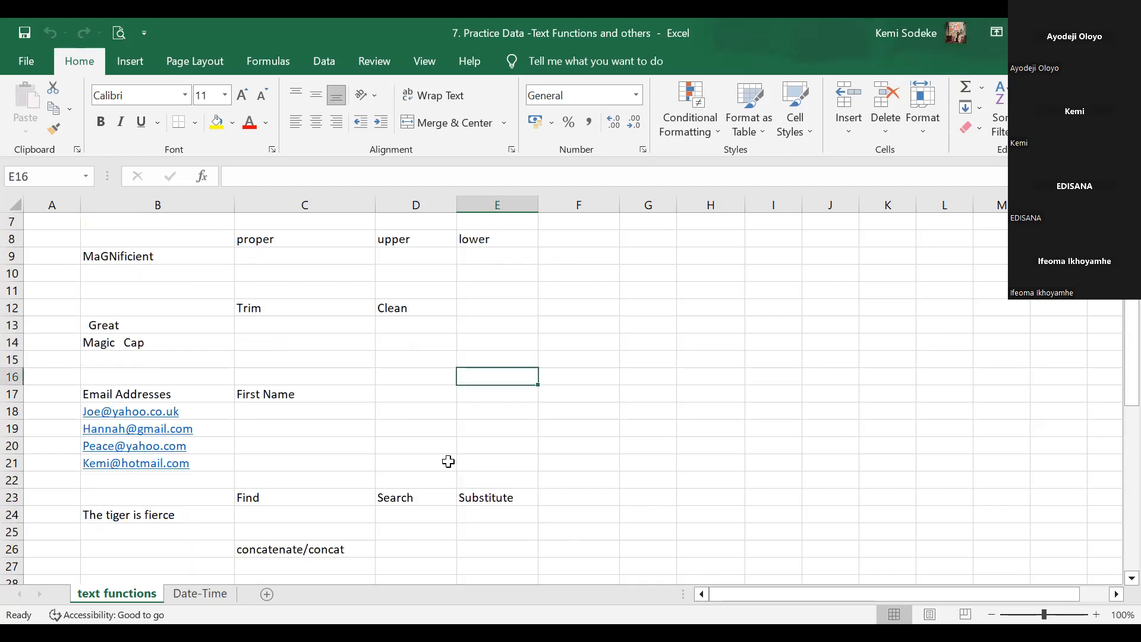
scroll(448, 456, "up", 8)
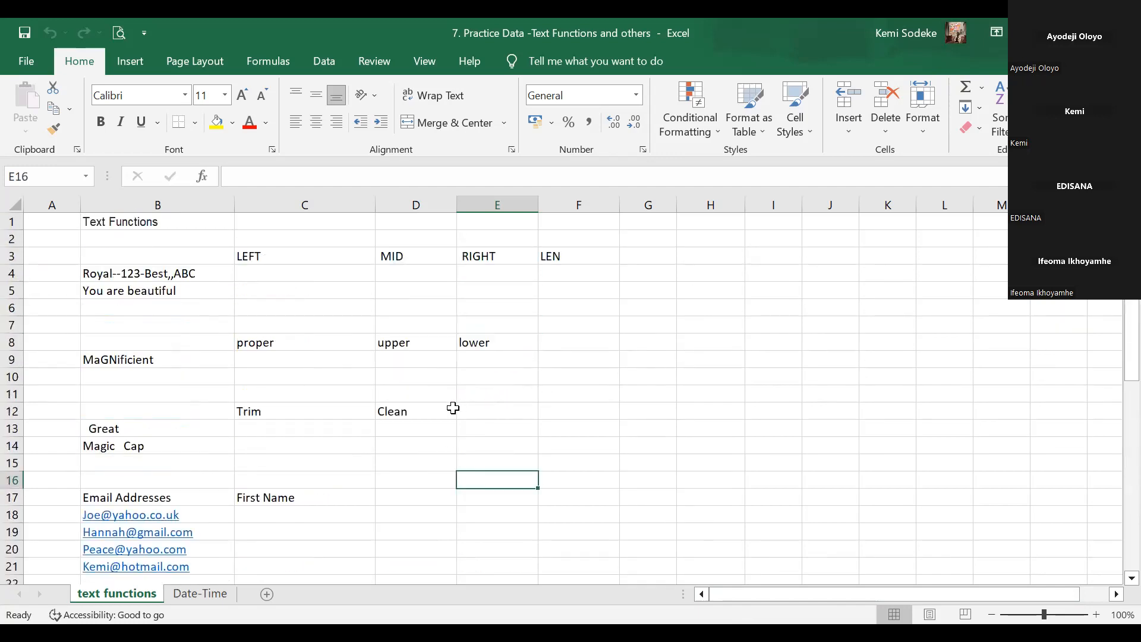
left_click(264, 273)
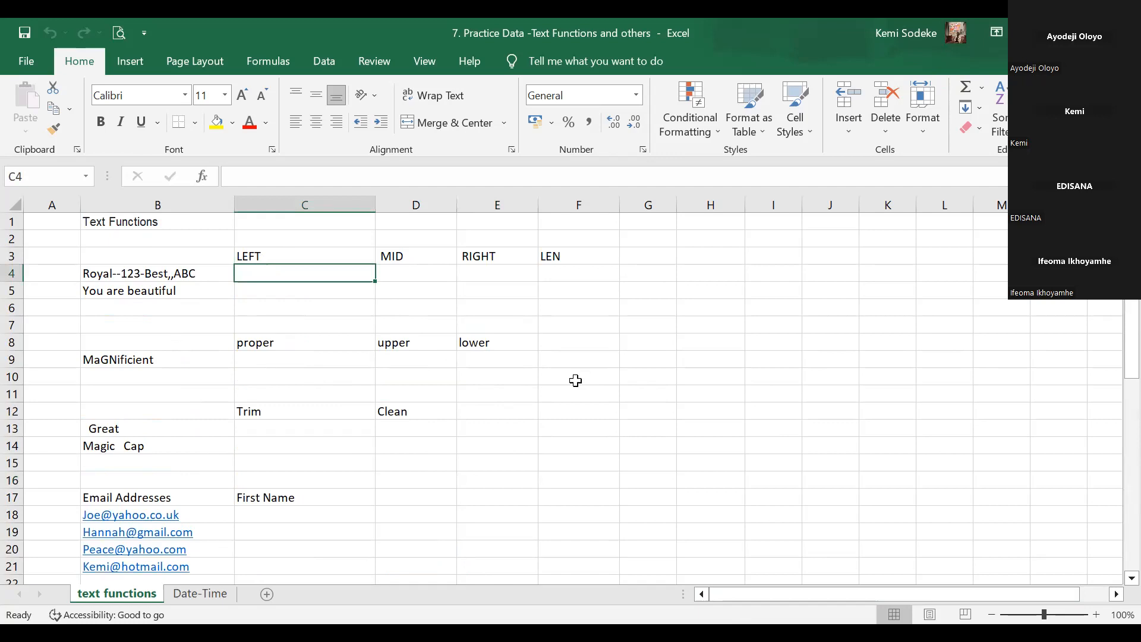
left_click(281, 261)
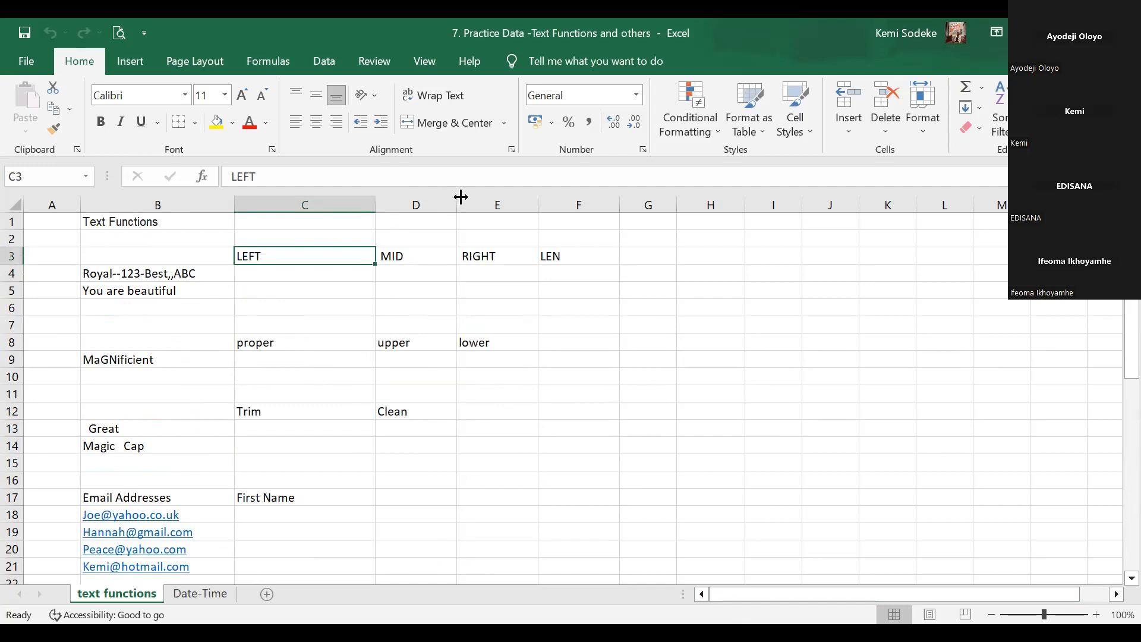
left_click_drag(460, 198, 488, 198)
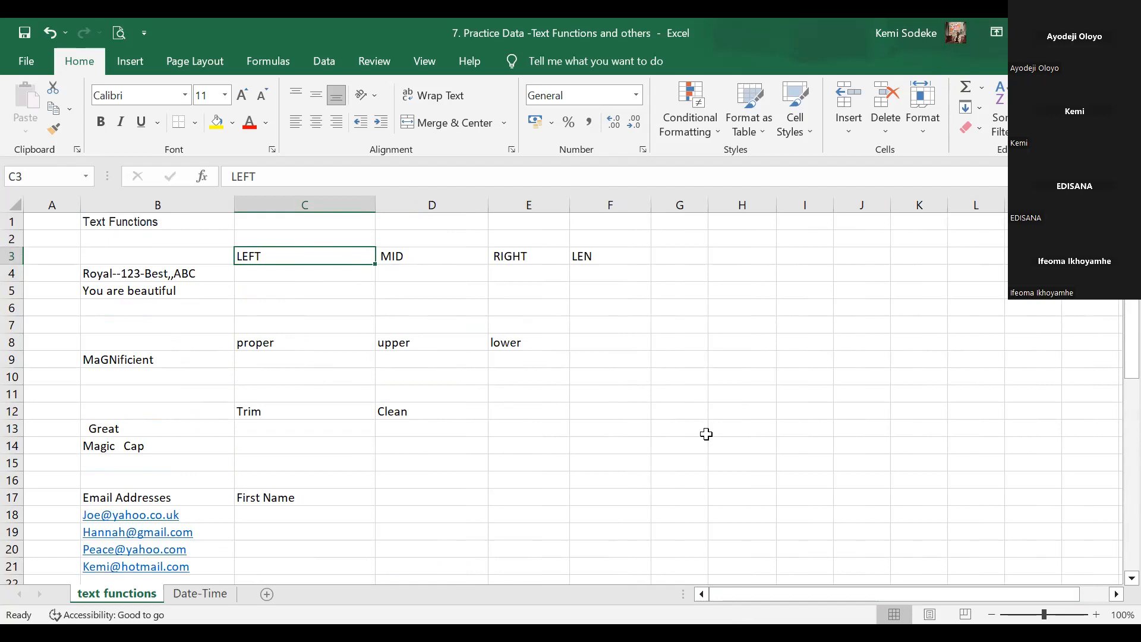
Enter =LEFT(B4,5) in C4 to extract the first five characters of B4, and inspect the formula
left_click(278, 272)
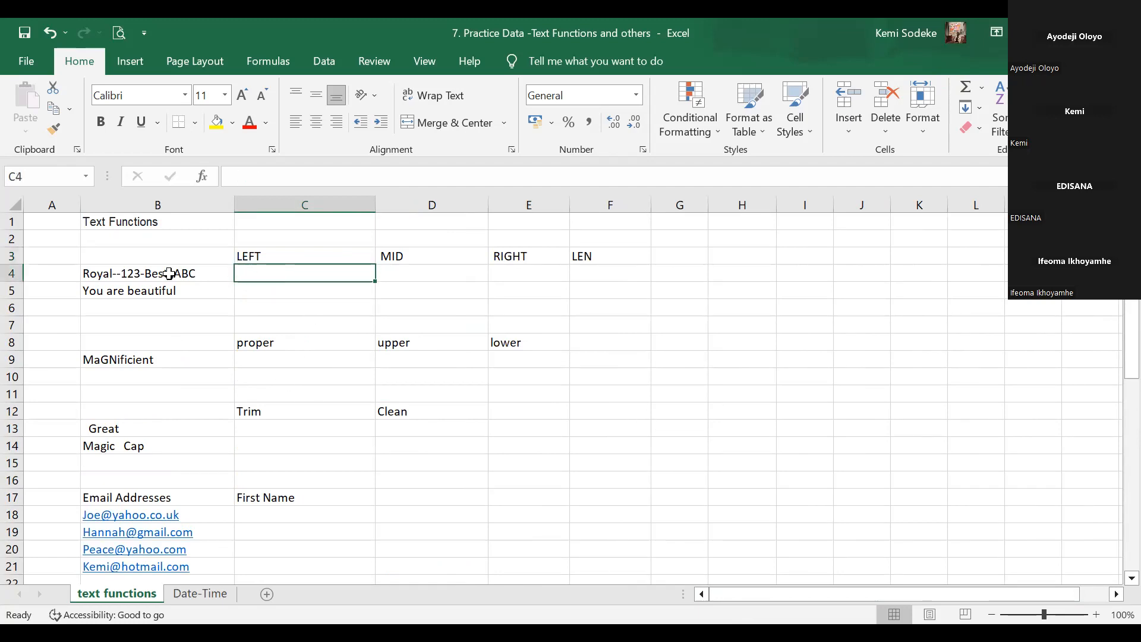
left_click(153, 273)
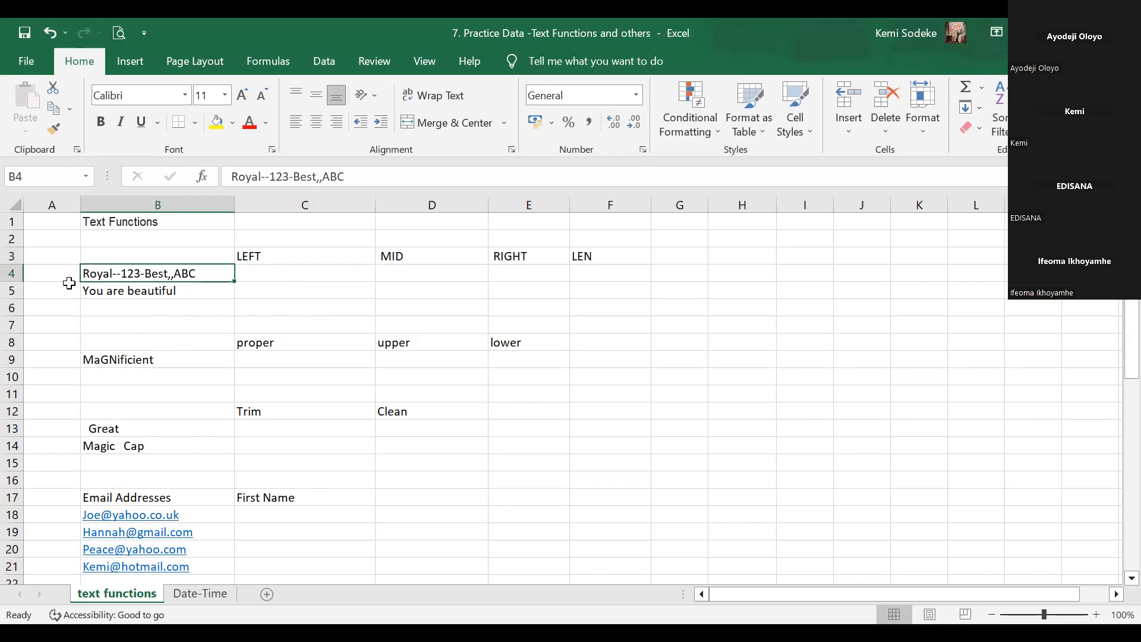
left_click(271, 273)
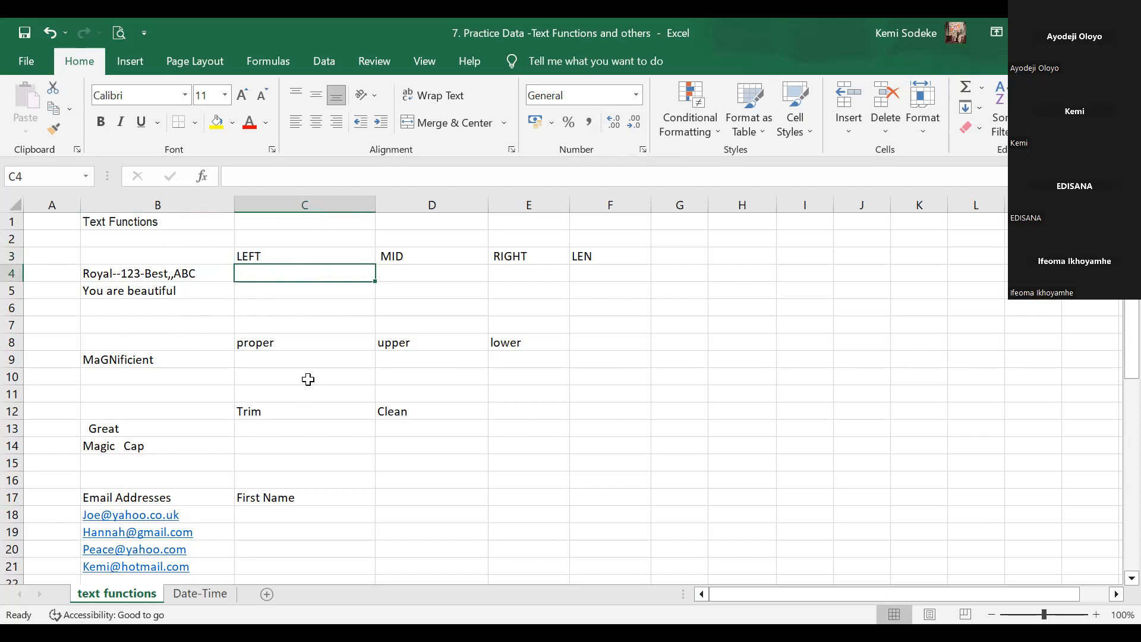
type("=")
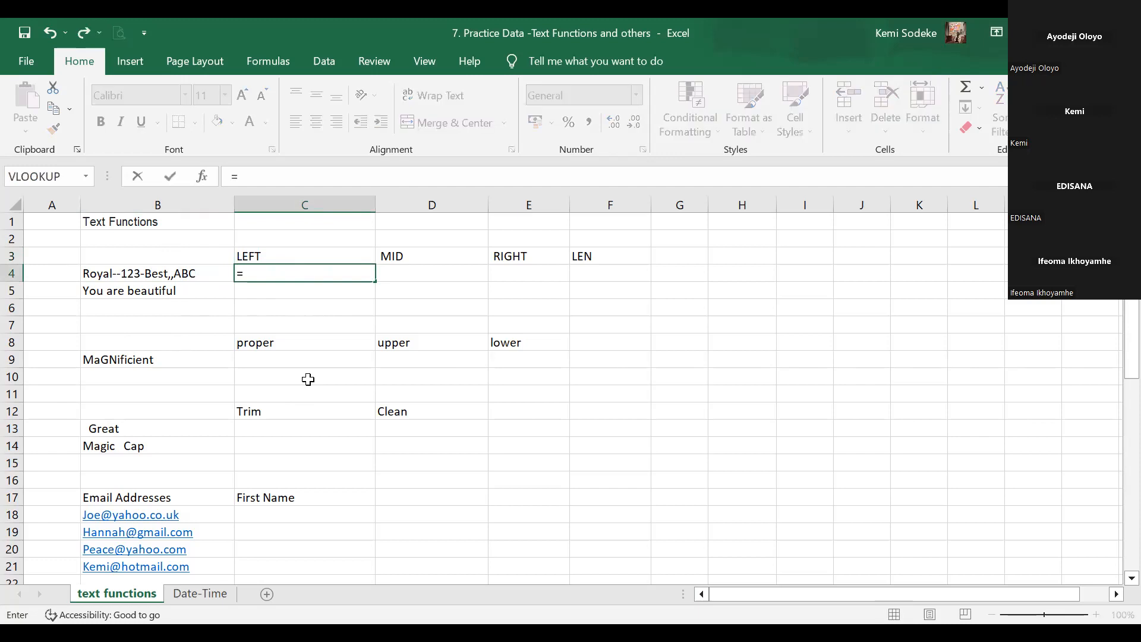
type("left(")
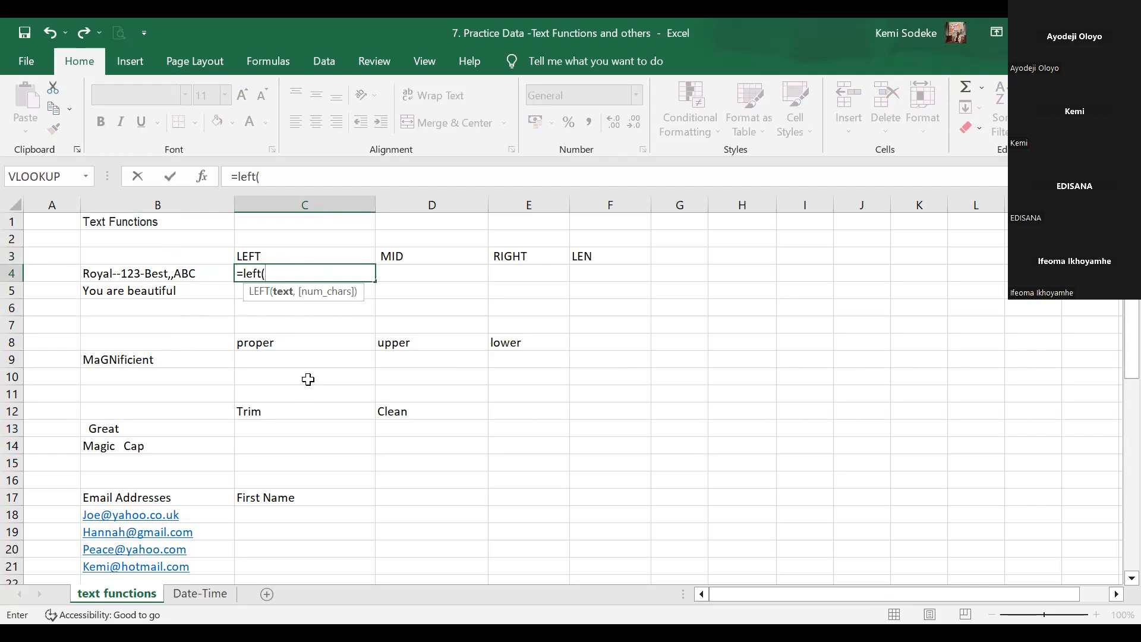
left_click(117, 272)
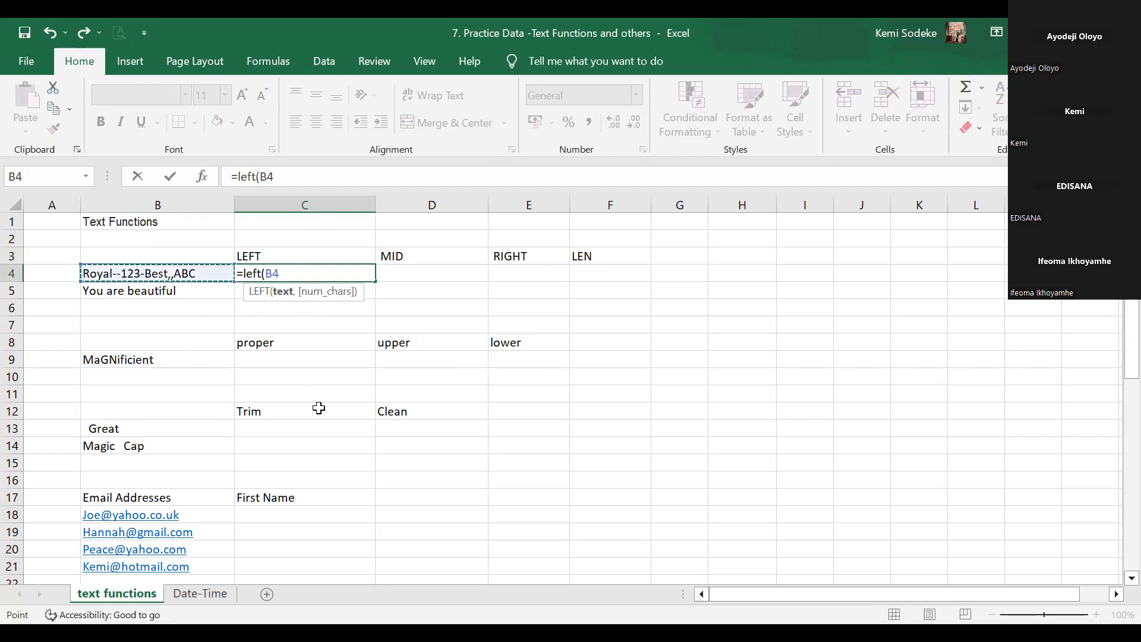
type(",")
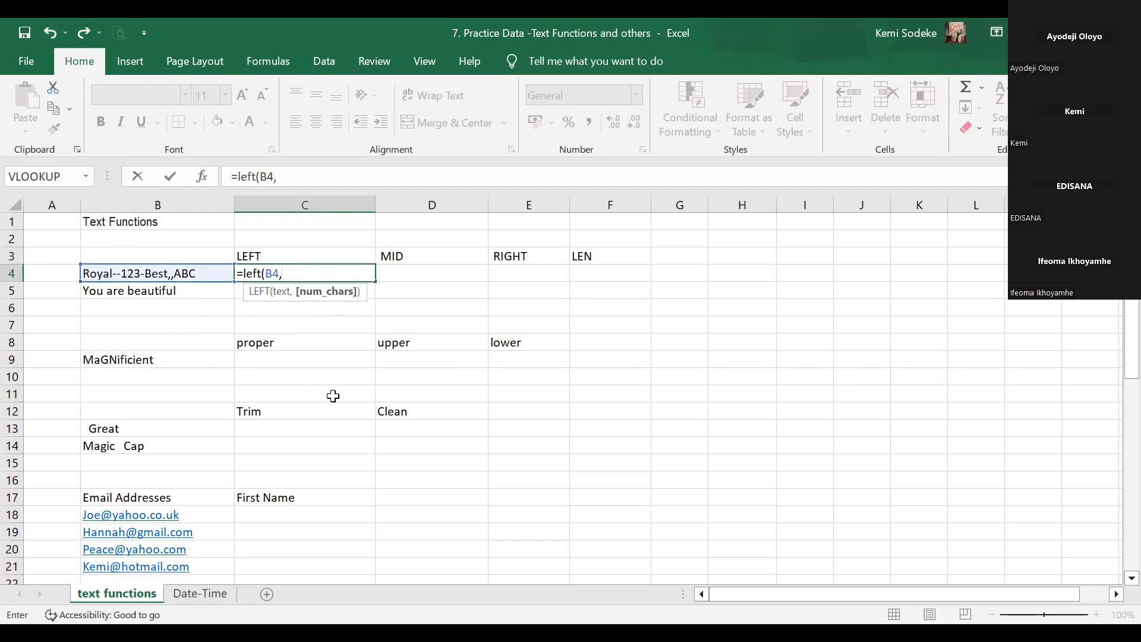
type("5)")
key("Return")
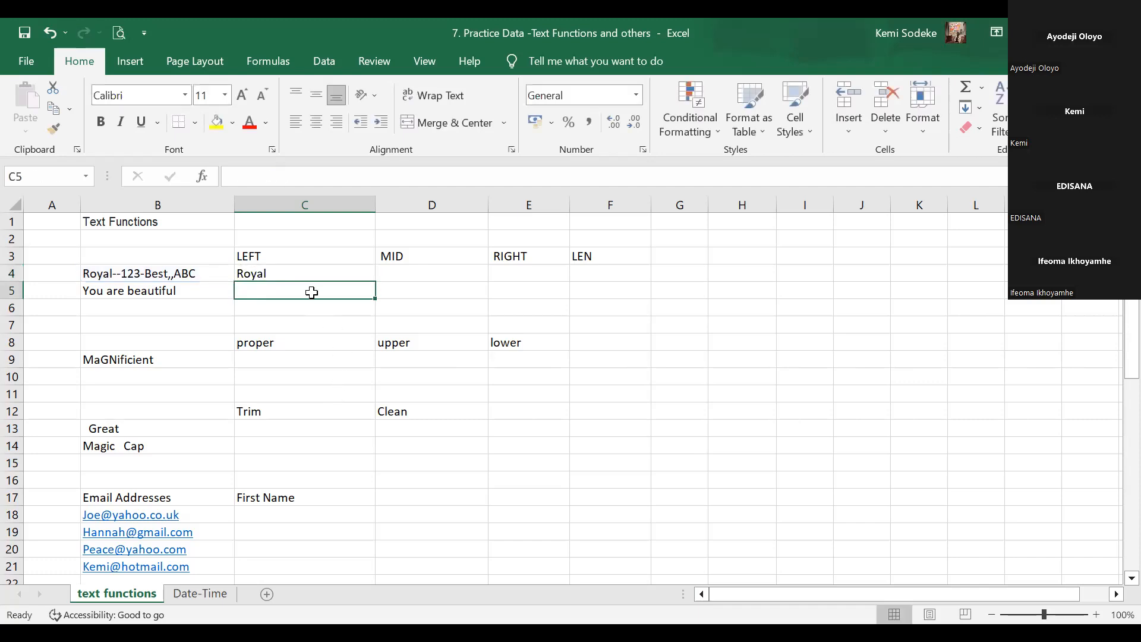
left_click(287, 274)
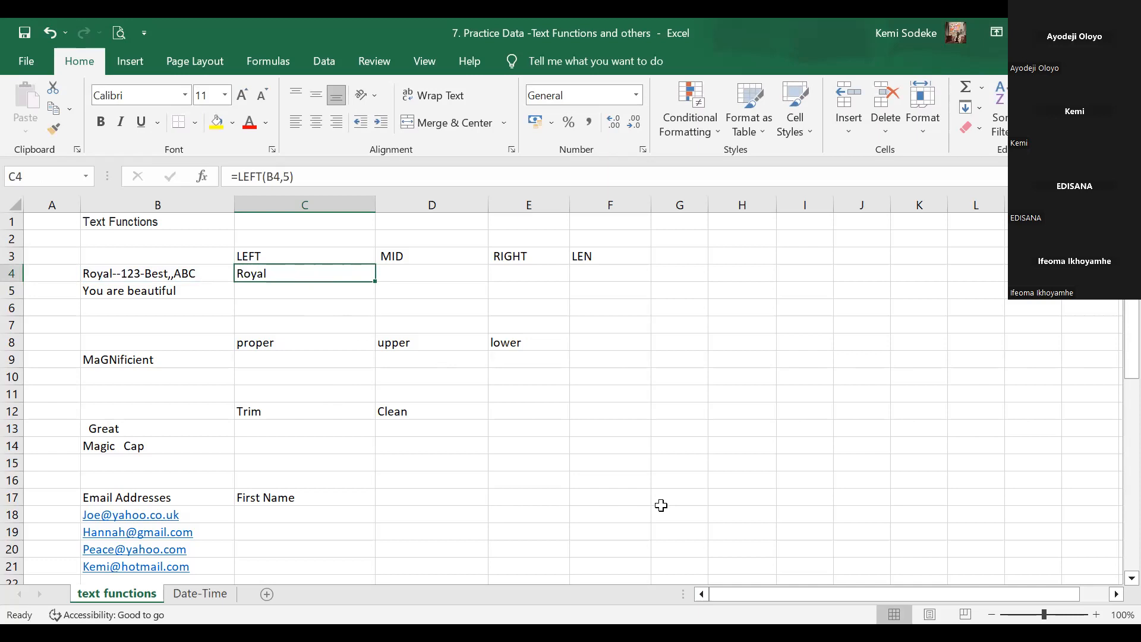
Change the number of characters in the C4 LEFT formula to 3
left_click(277, 290)
left_click(293, 272)
left_click(291, 175)
key("BackSpace")
type("3")
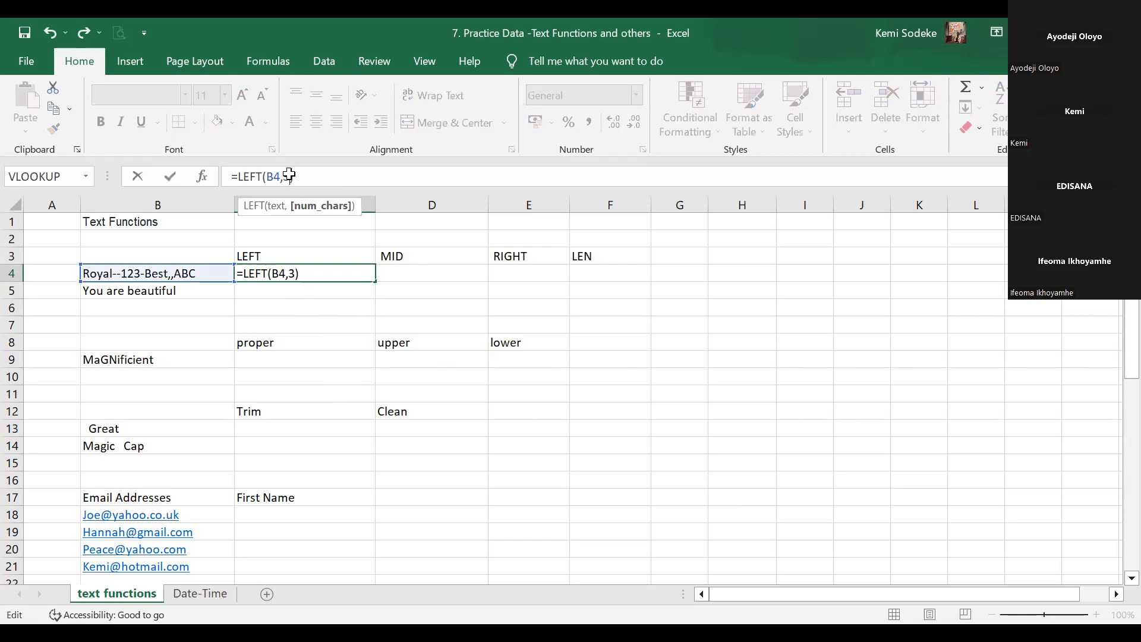
key("Return")
key("Up")
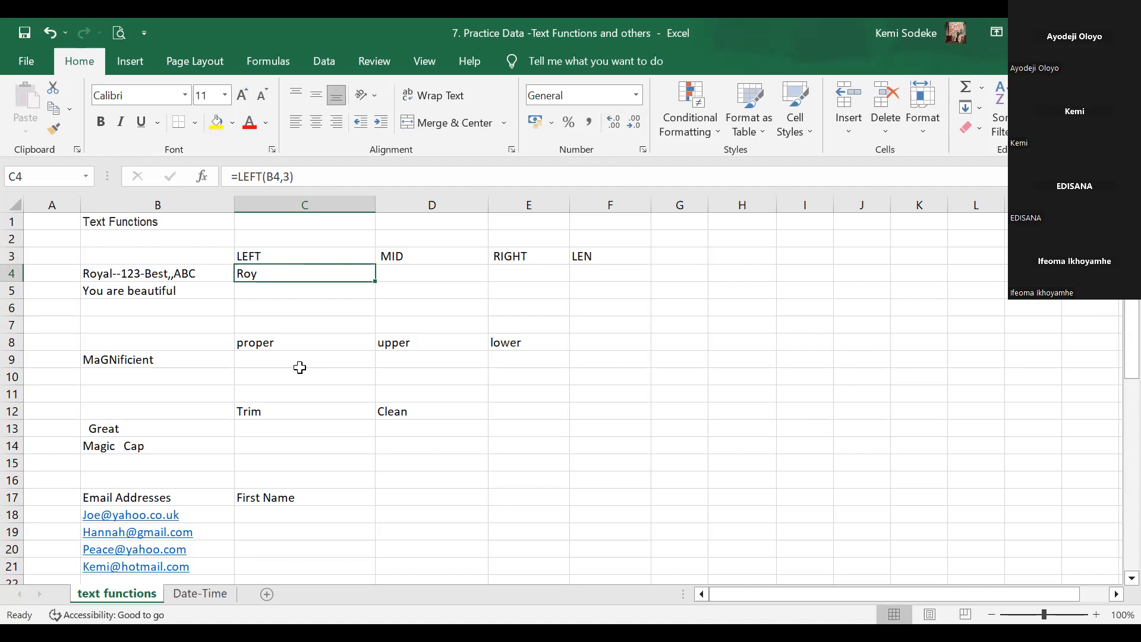
Set the number of characters in the C4 LEFT formula to 9
left_click(293, 176)
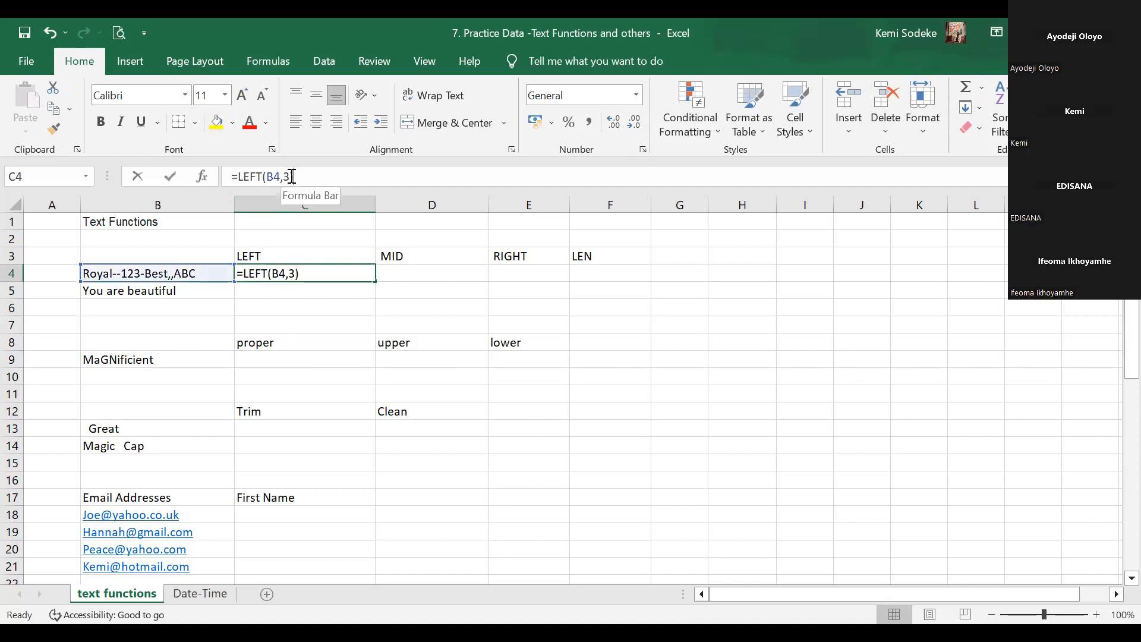
left_click(293, 176)
key("BackSpace")
type("9")
key("Return")
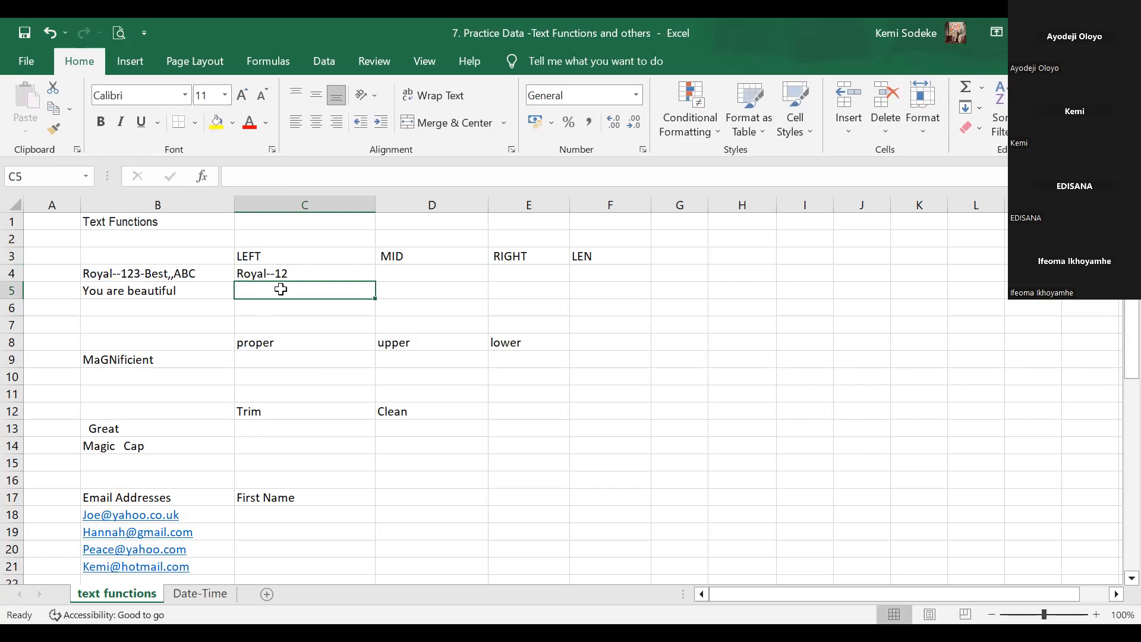
Widen column E slightly and enter =RIGHT(B4,12) in E4 to extract the last 12 characters of B4
left_click(527, 272)
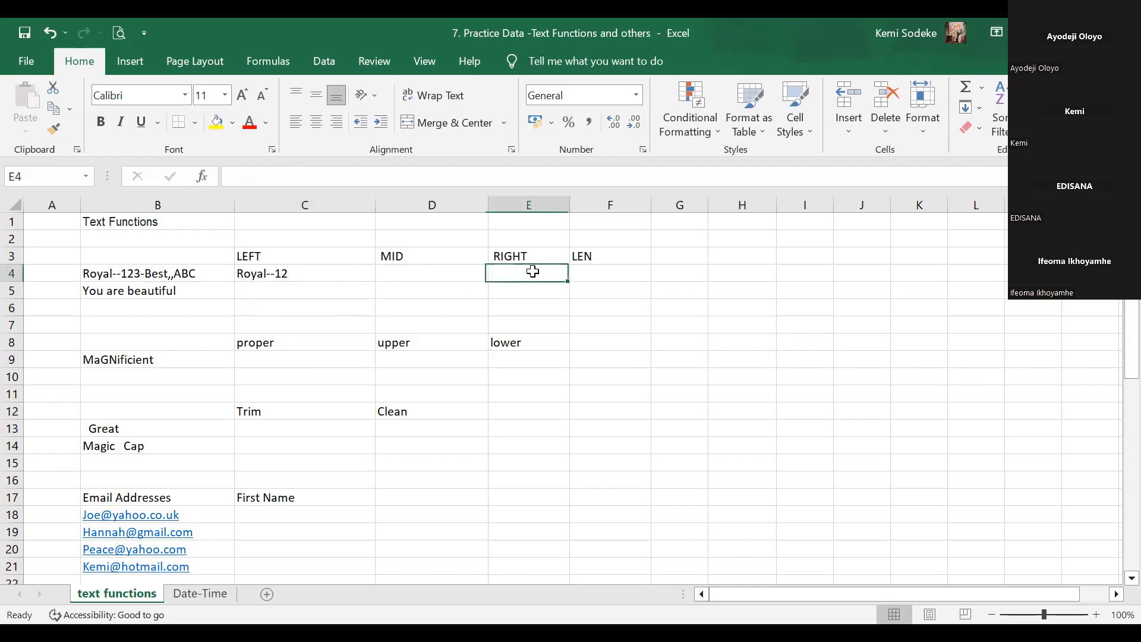
left_click_drag(575, 202, 588, 202)
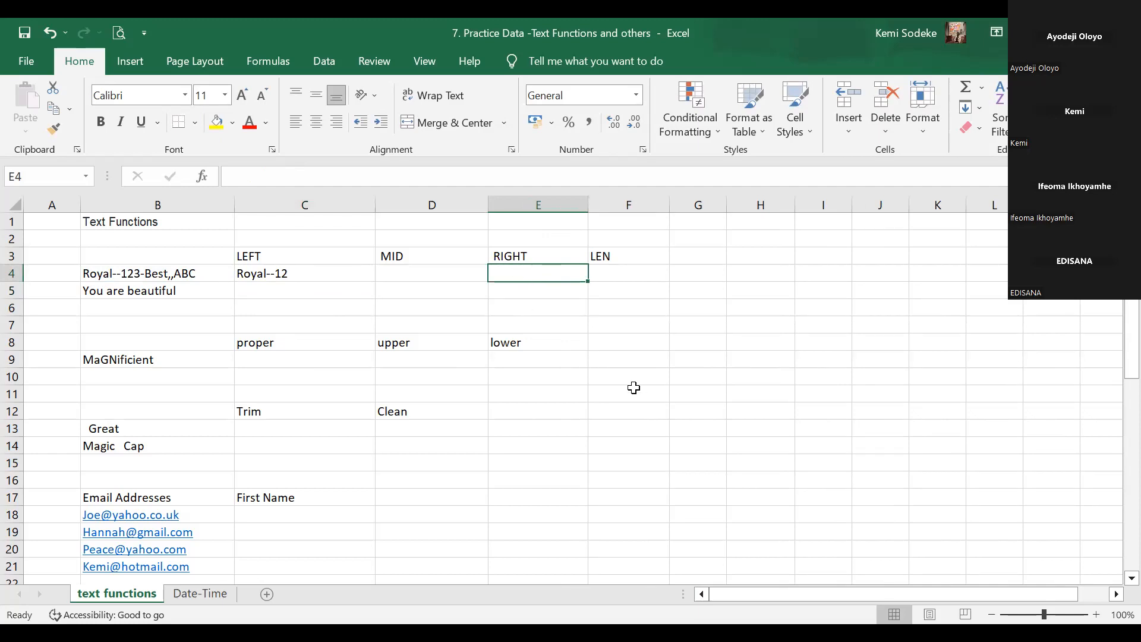
type("=")
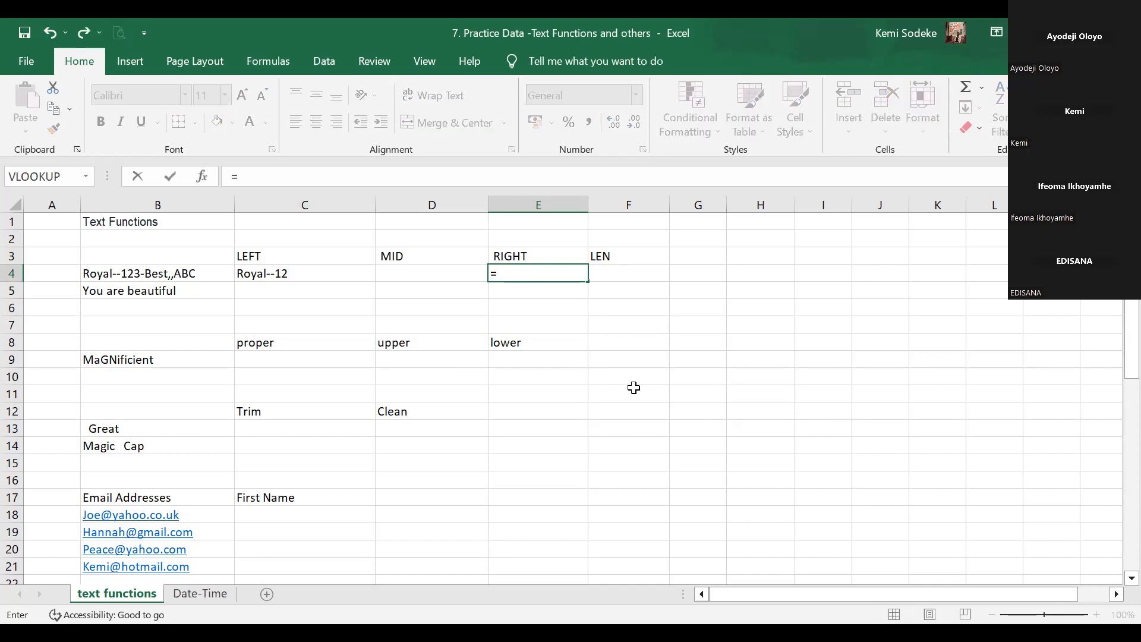
type("right")
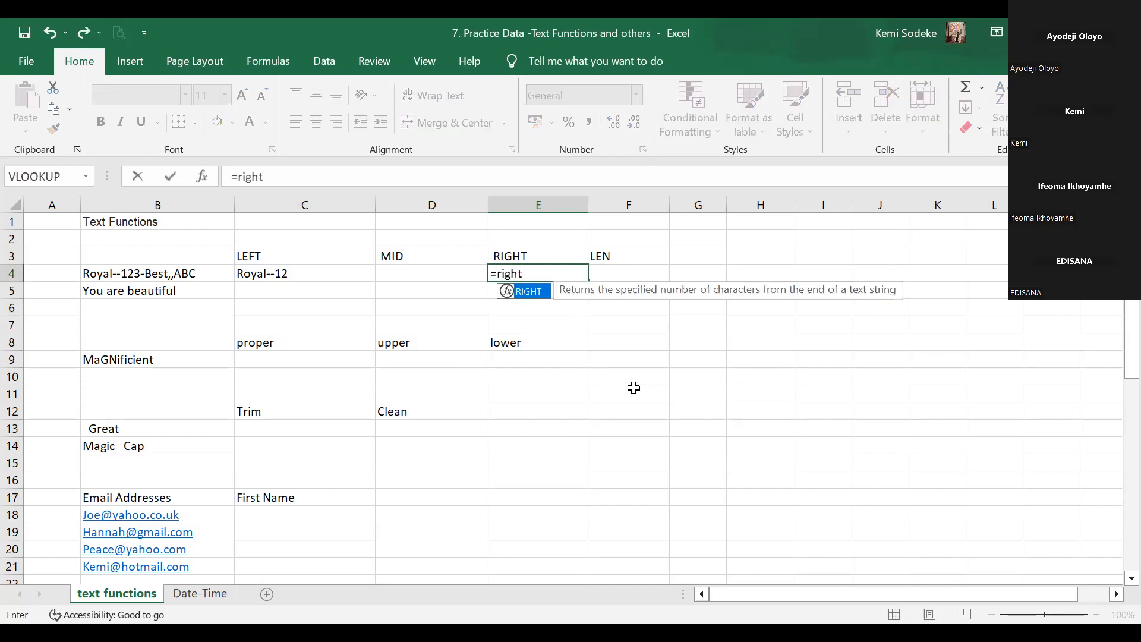
type("(")
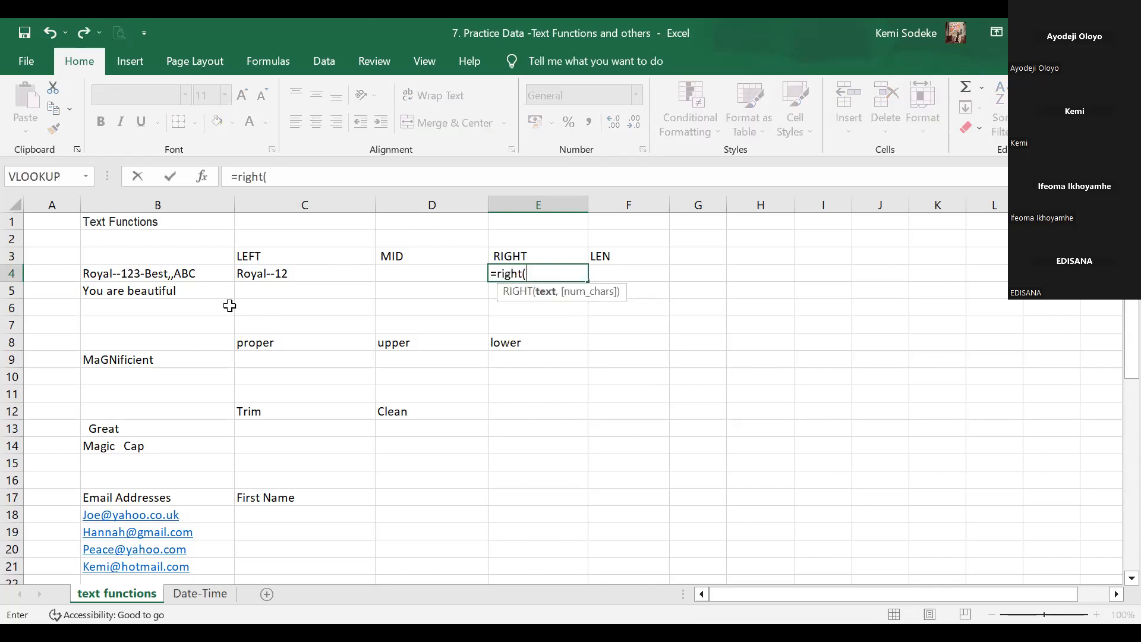
left_click(165, 275)
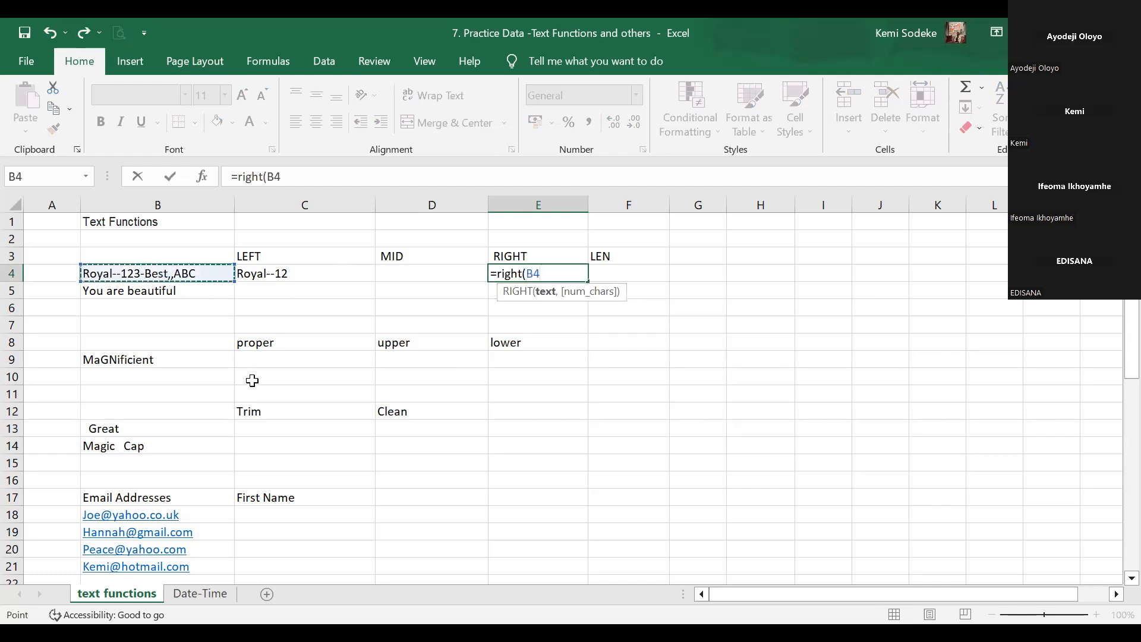
type(",")
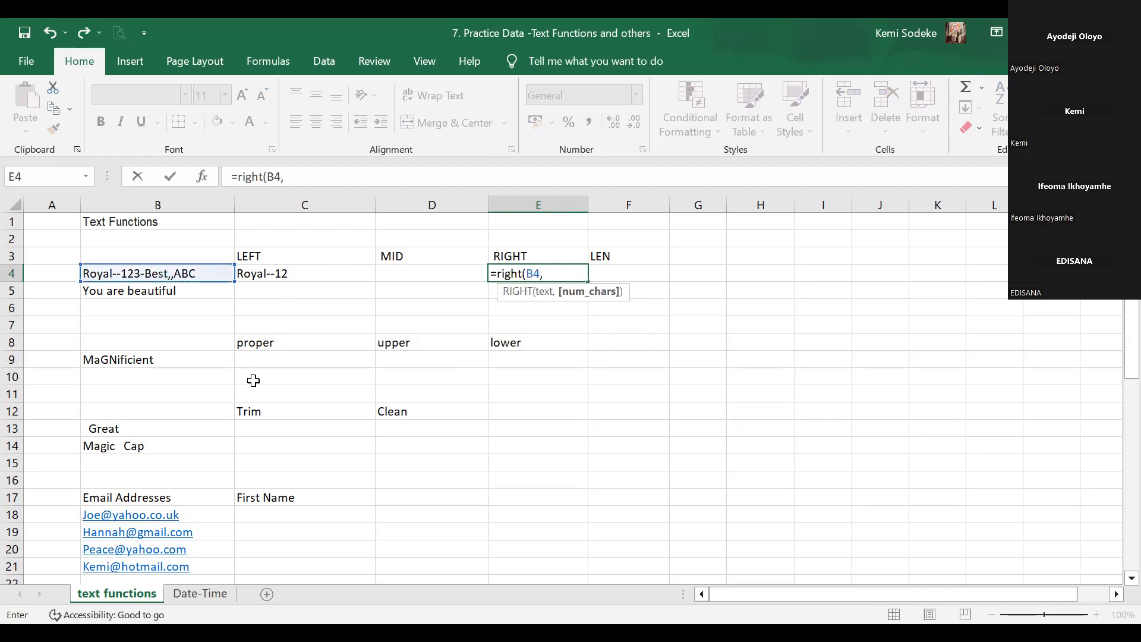
type("12)")
key("Return")
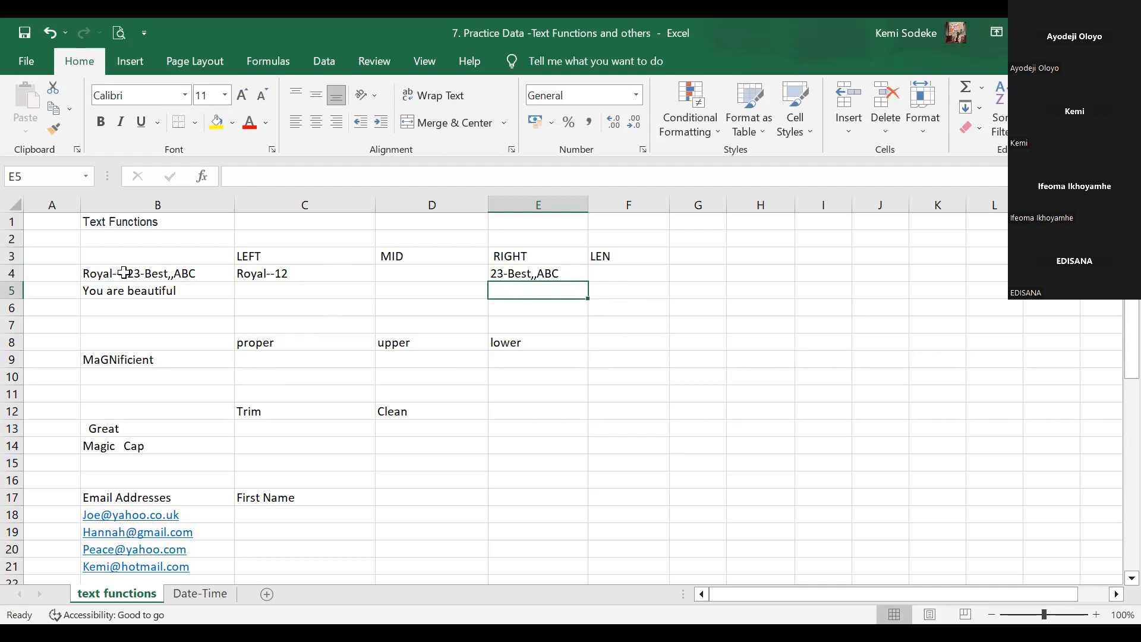
Change the number of characters in the E4 RIGHT formula to 5
left_click(565, 273)
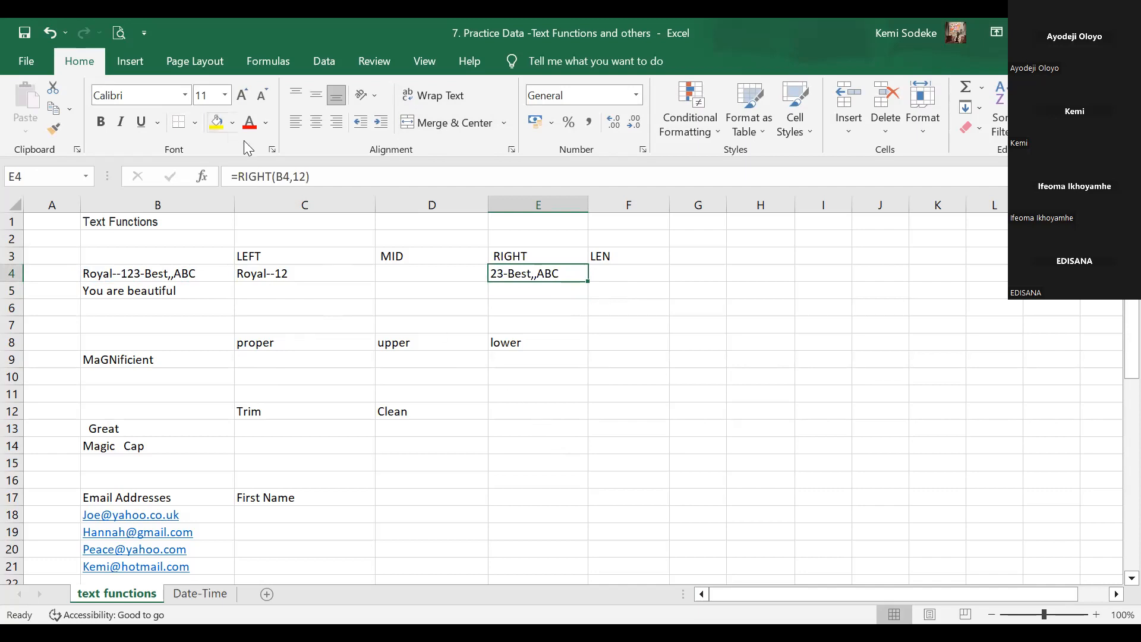
left_click(305, 176)
key("BackSpace")
key("BackSpace")
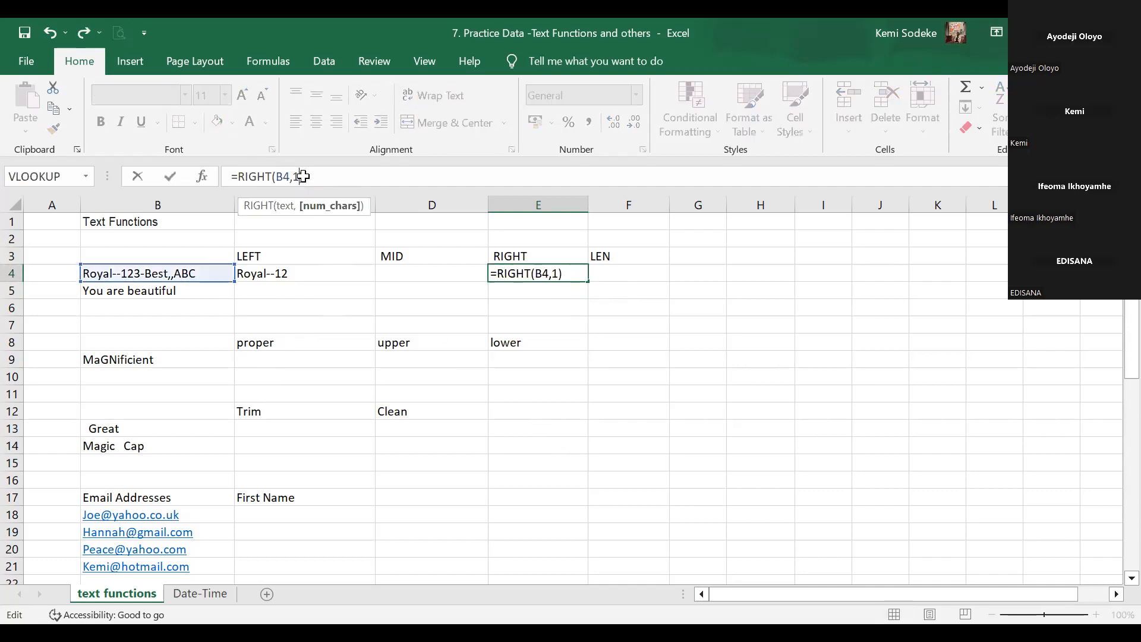
type("5")
key("Return")
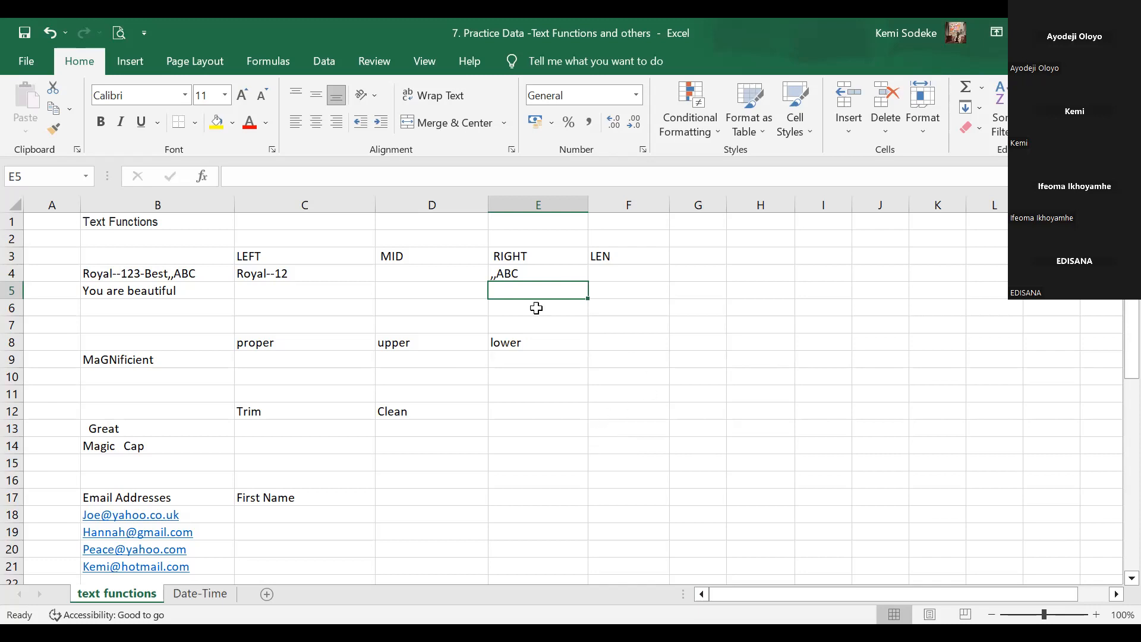
Enter =MID(B4,8,3) in D4 to extract three characters of B4 starting at the eighth, and inspect the formula
left_click(423, 276)
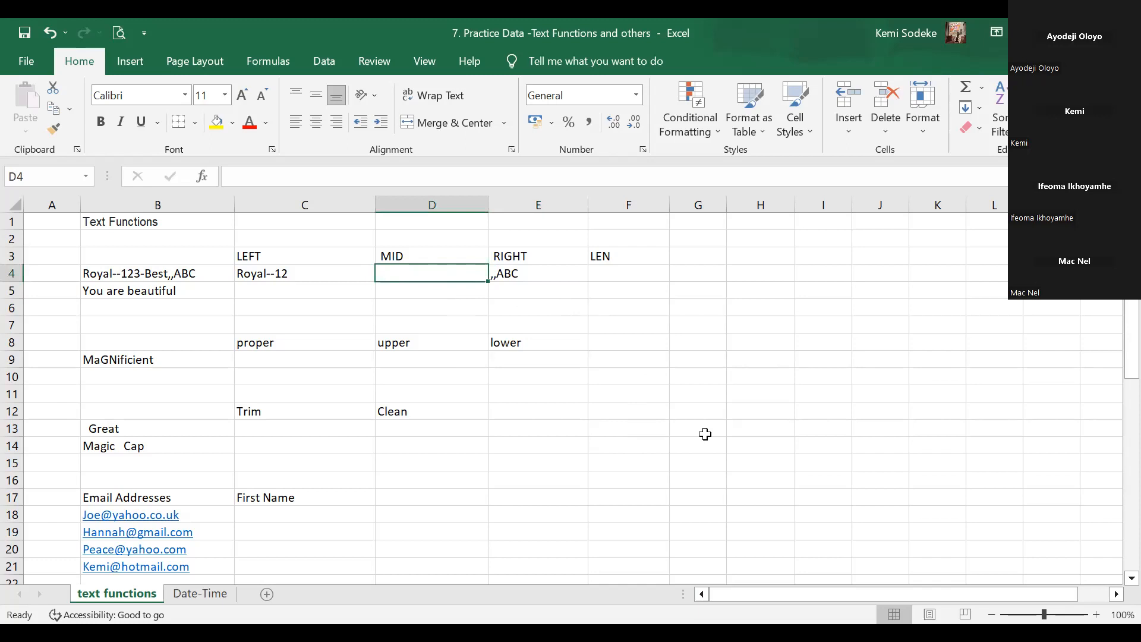
type("=")
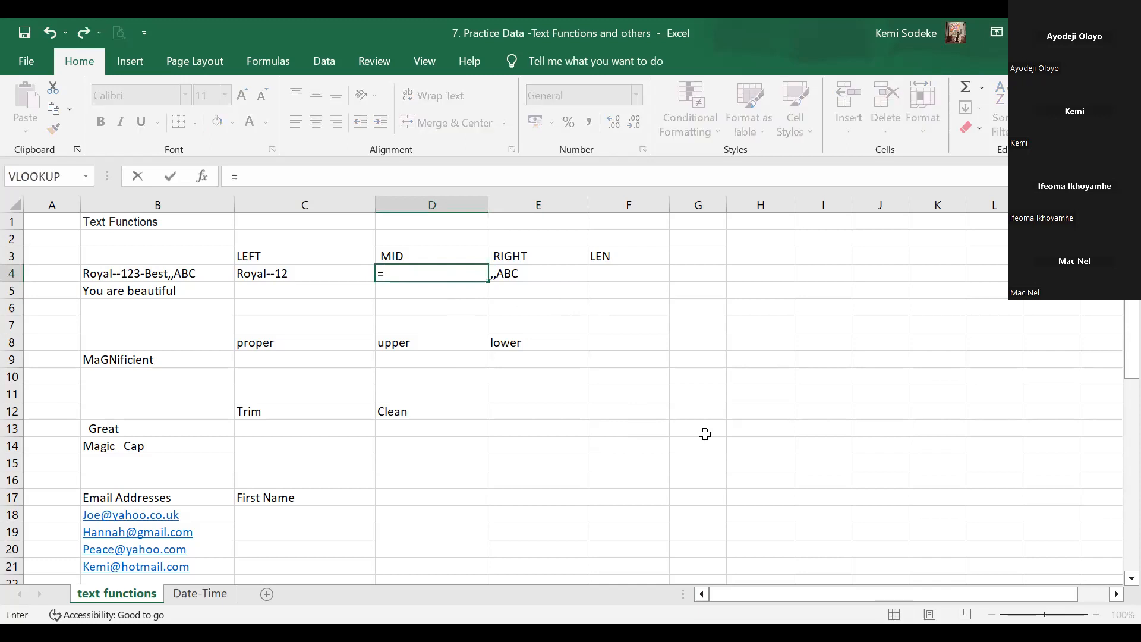
type("mid(")
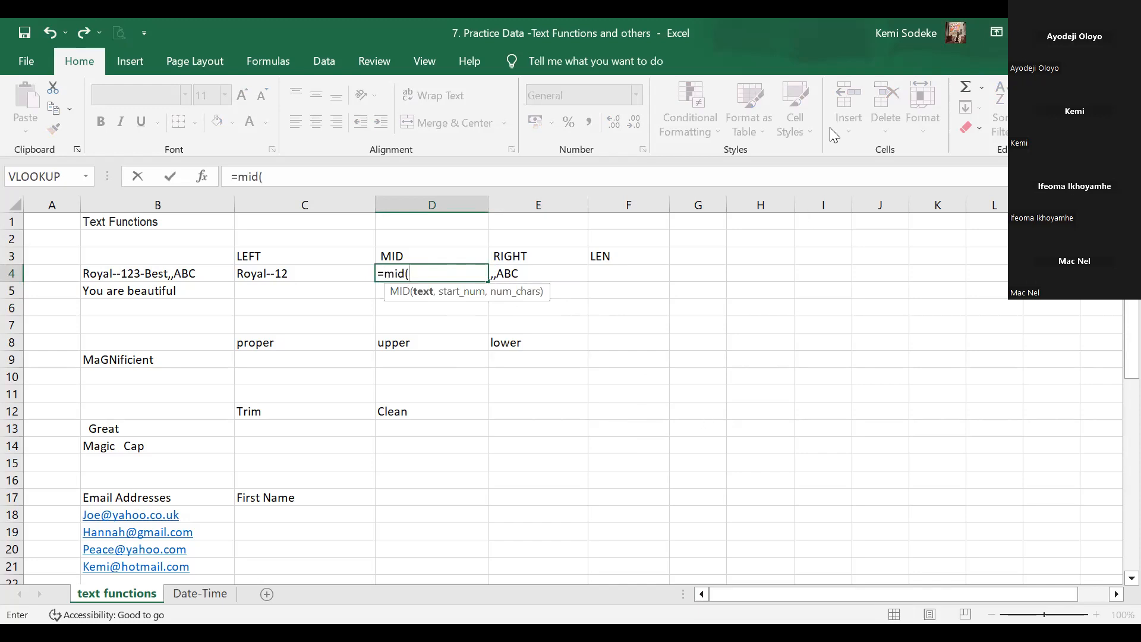
left_click(196, 274)
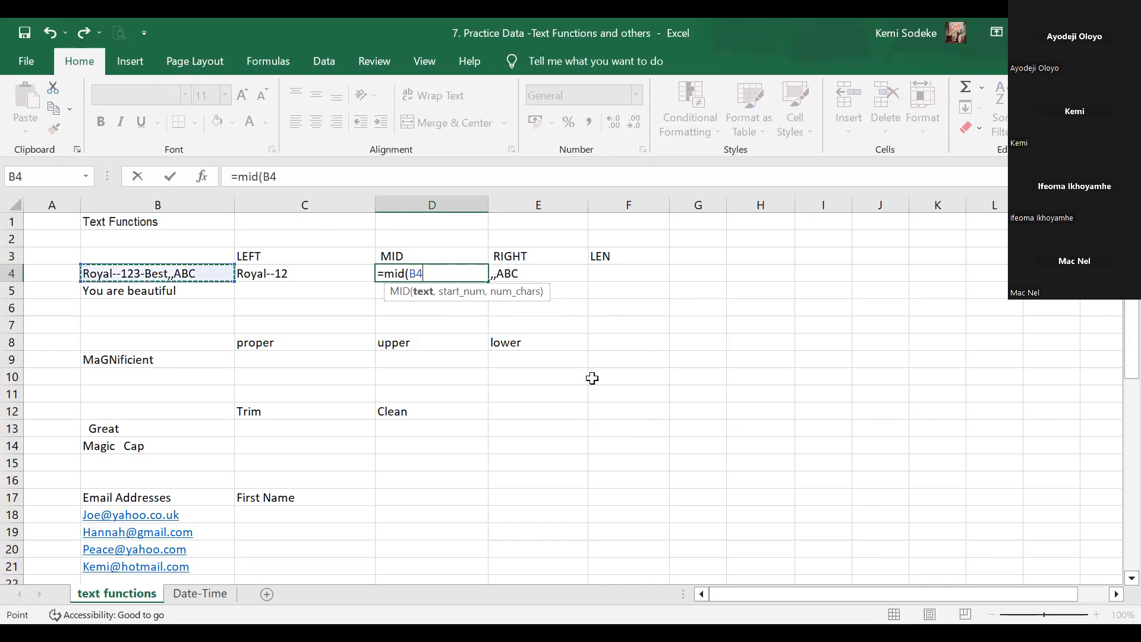
type(",")
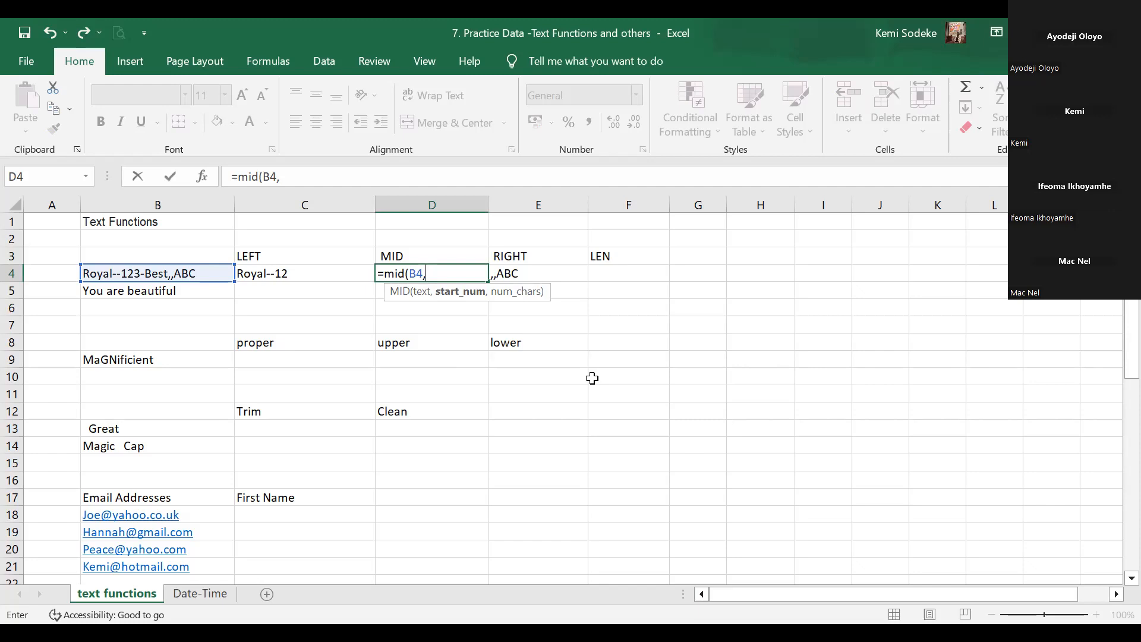
type("8,")
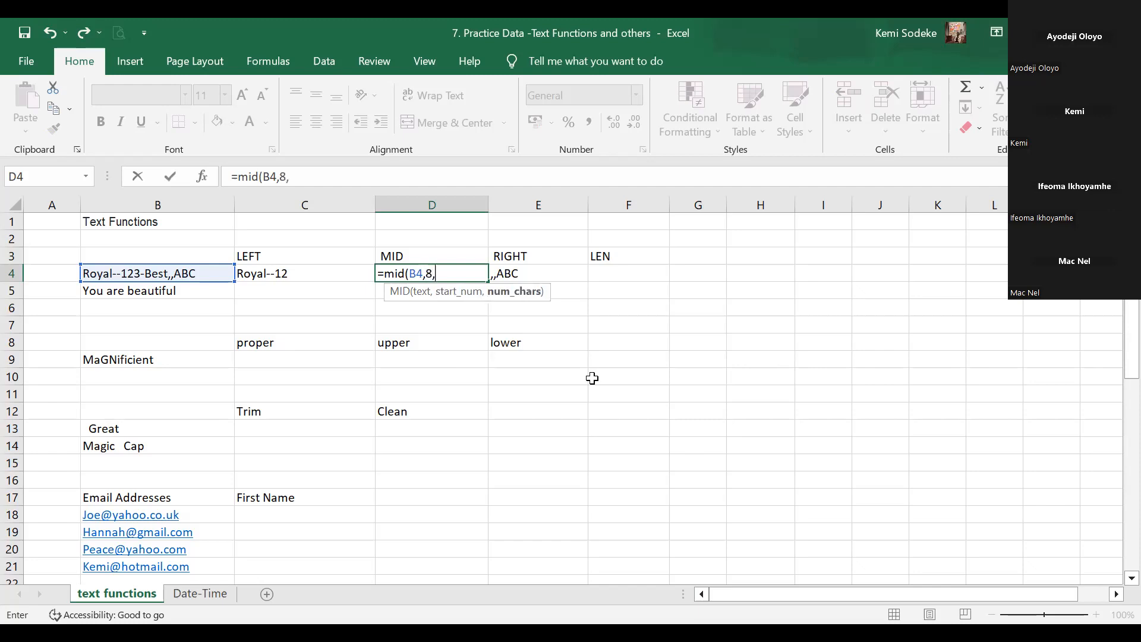
type("3)")
key("Return")
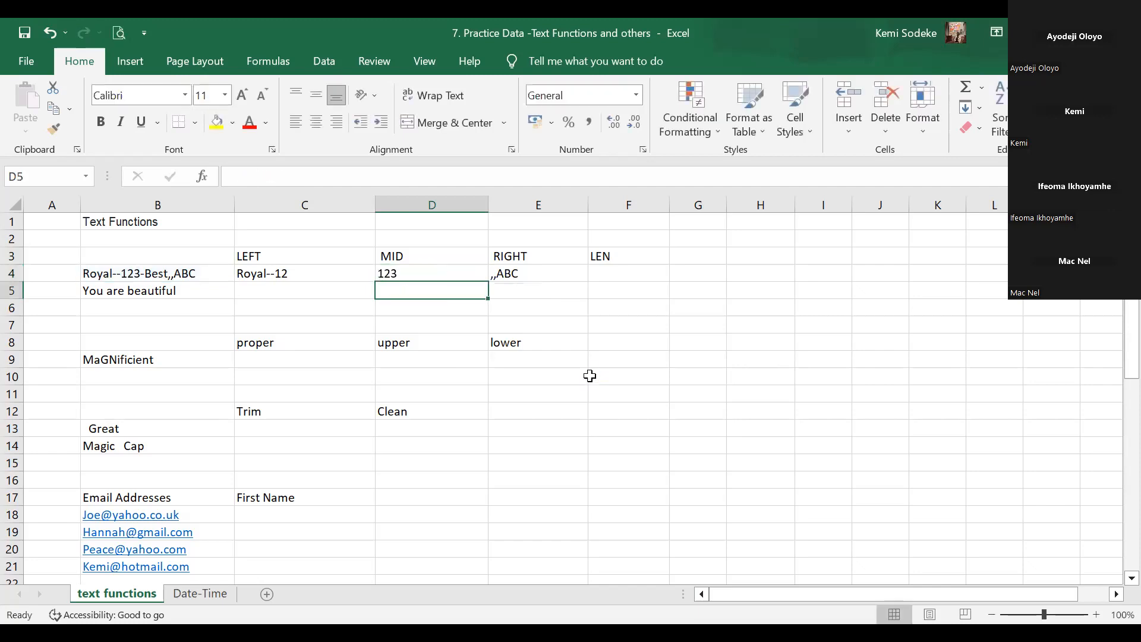
left_click(398, 267)
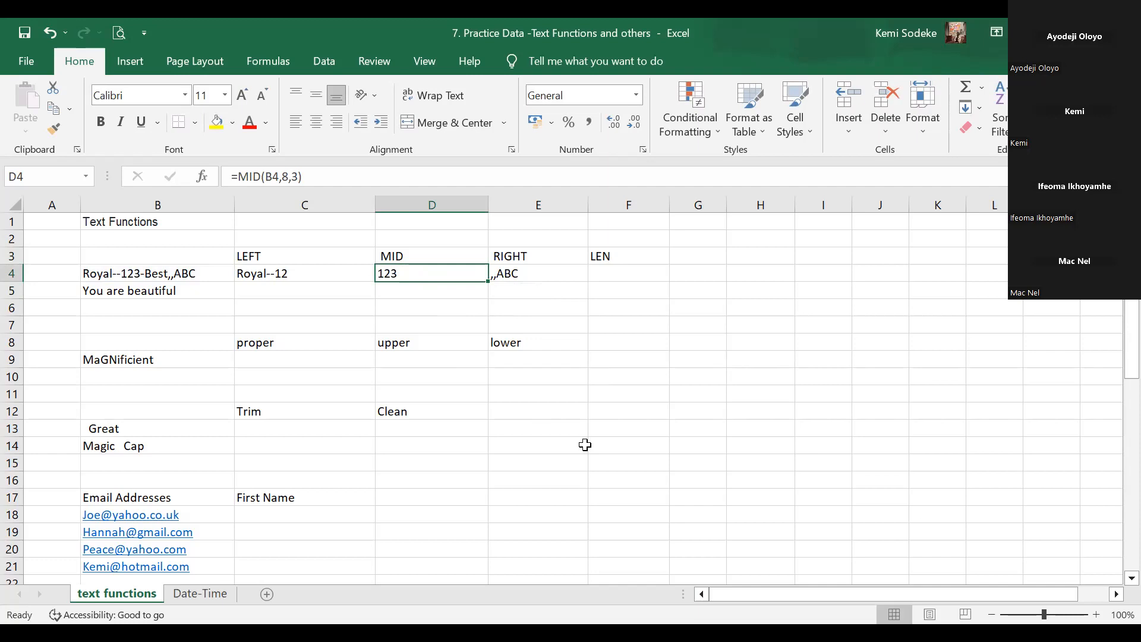
Enter =LEN(B4) in F4 to count the characters in B4, and compare the formula with its source text
left_click(606, 262)
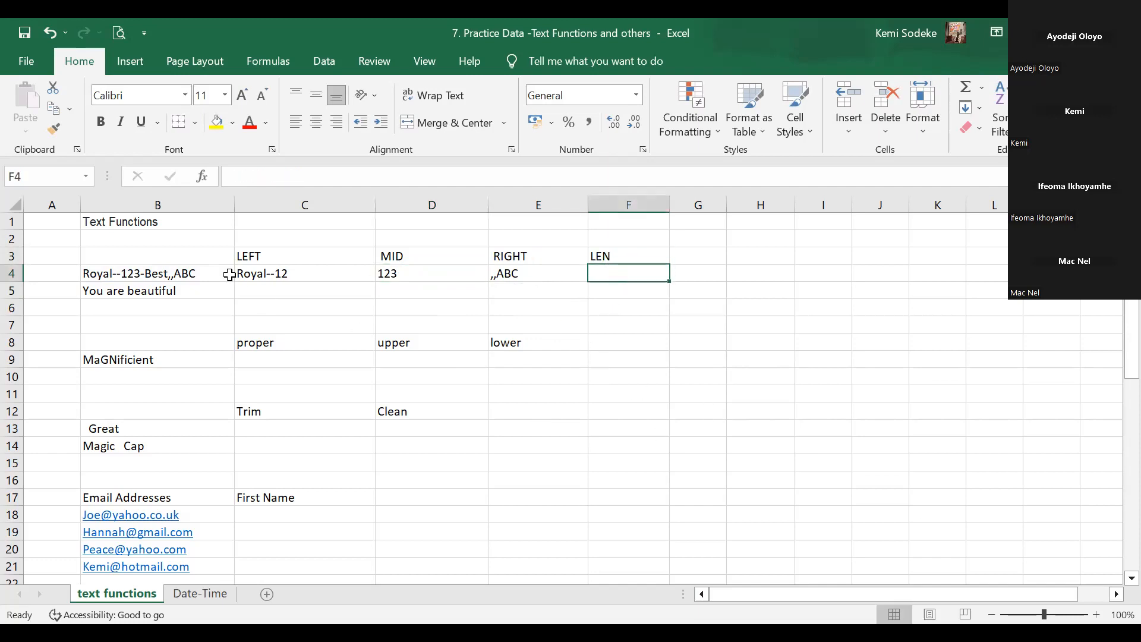
left_click(177, 277)
left_click(626, 270)
type("=")
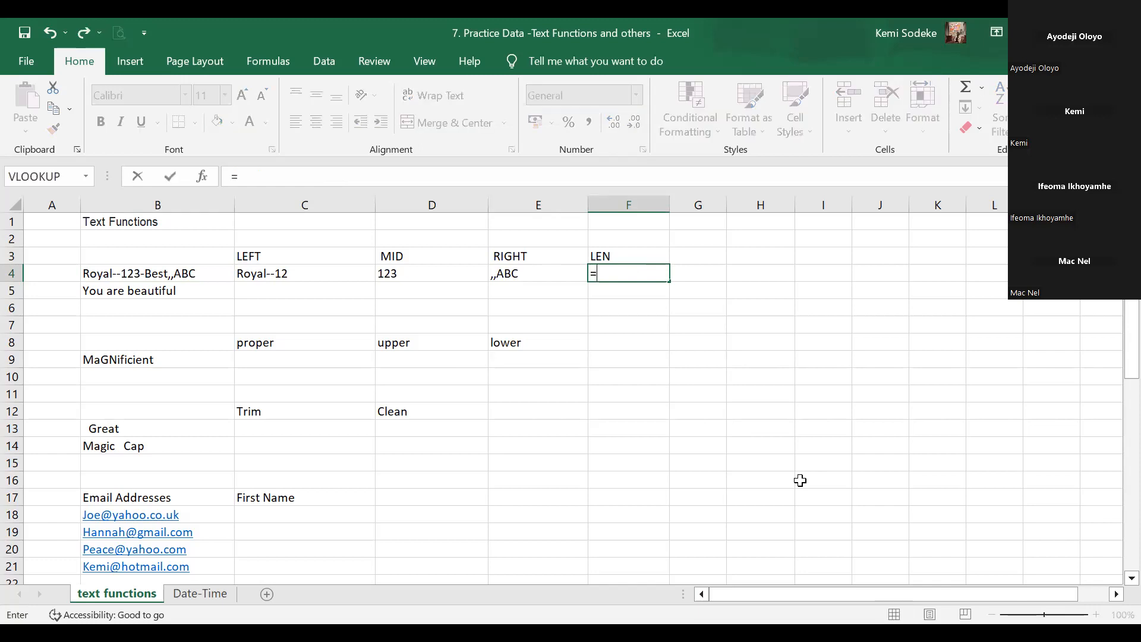
type("len(")
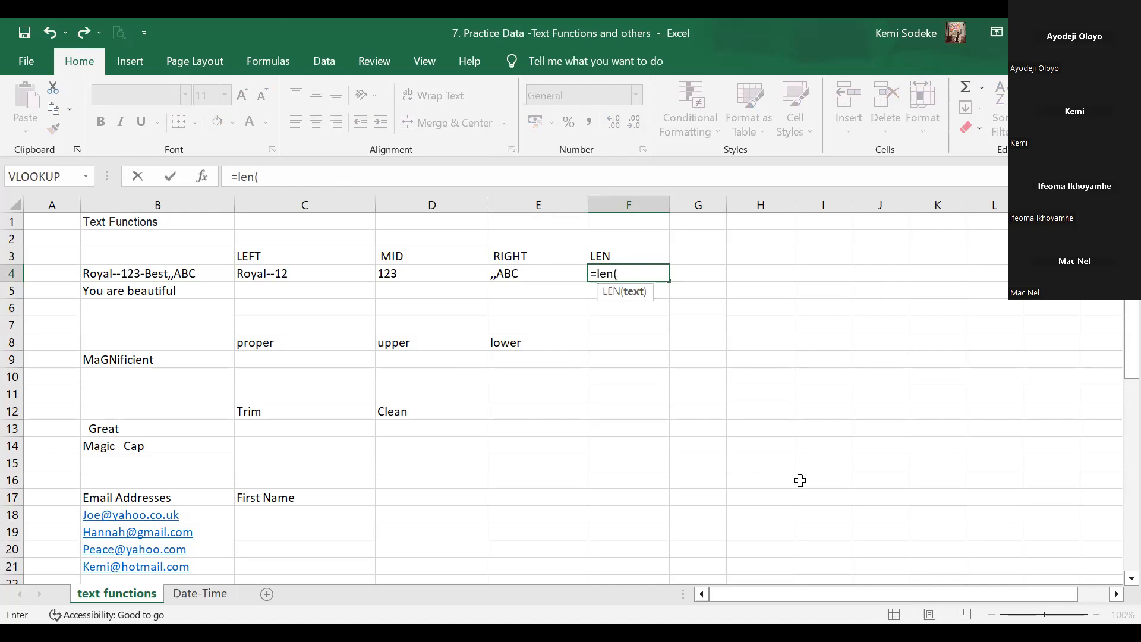
left_click(188, 271)
type(")")
key("Return")
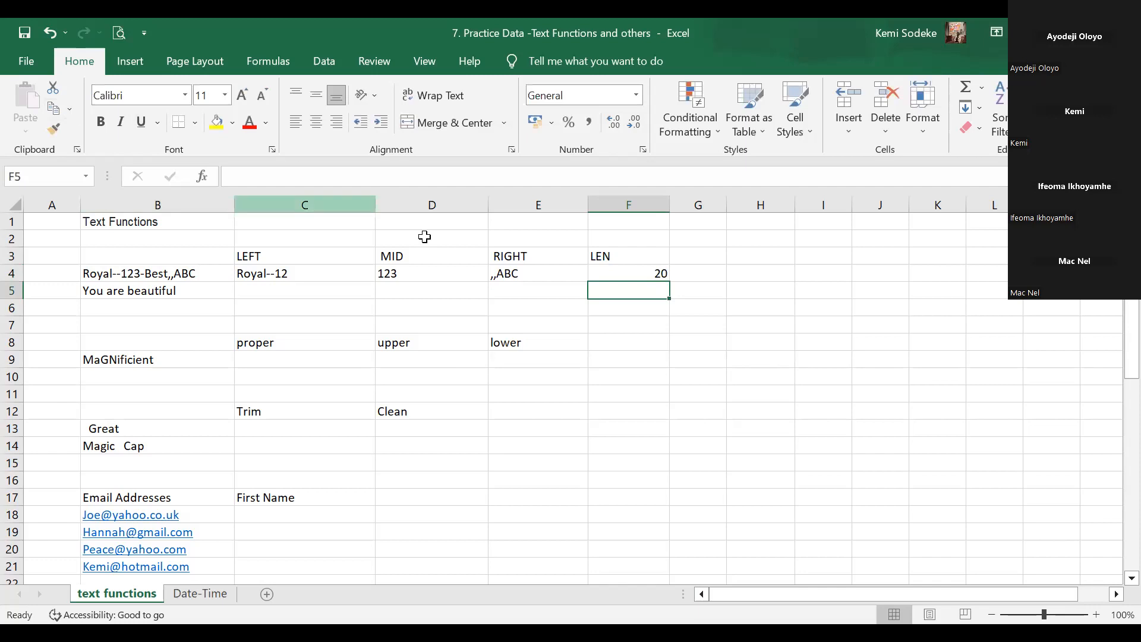
left_click(617, 271)
left_click(195, 275)
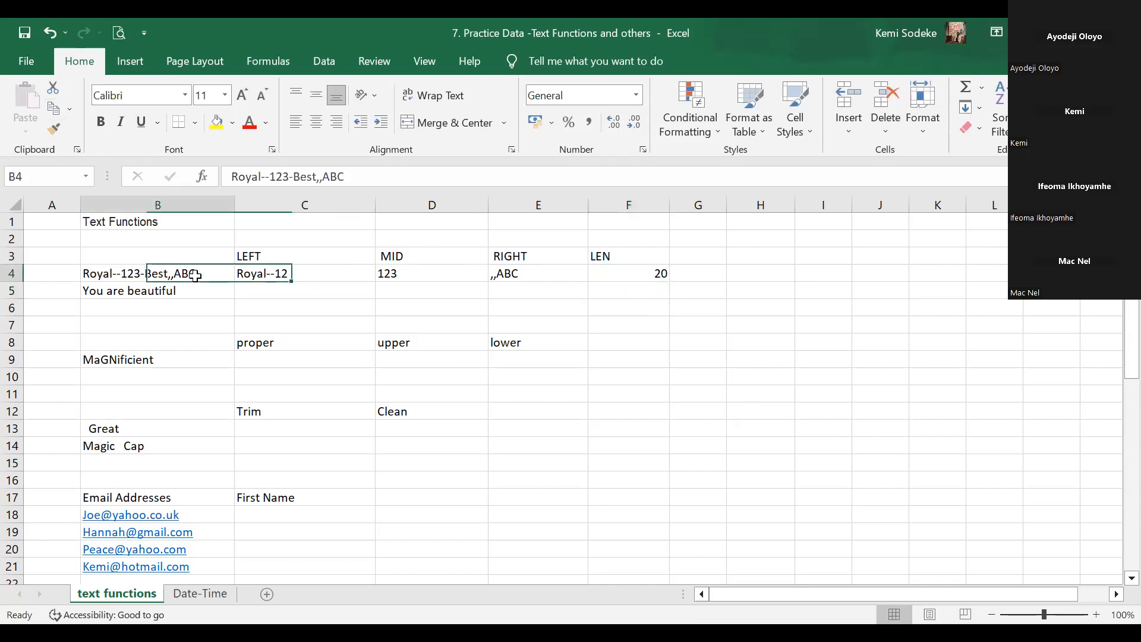
left_click(636, 269)
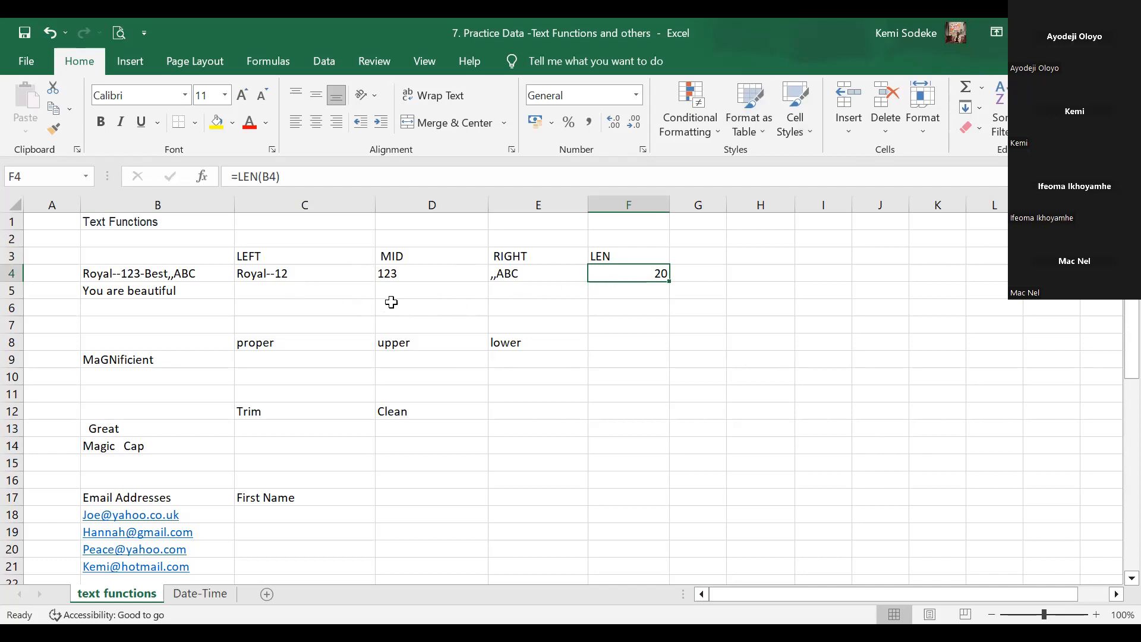
Enter =LEFT(B5,7) in C5 to extract the first seven characters of B5
left_click(301, 288)
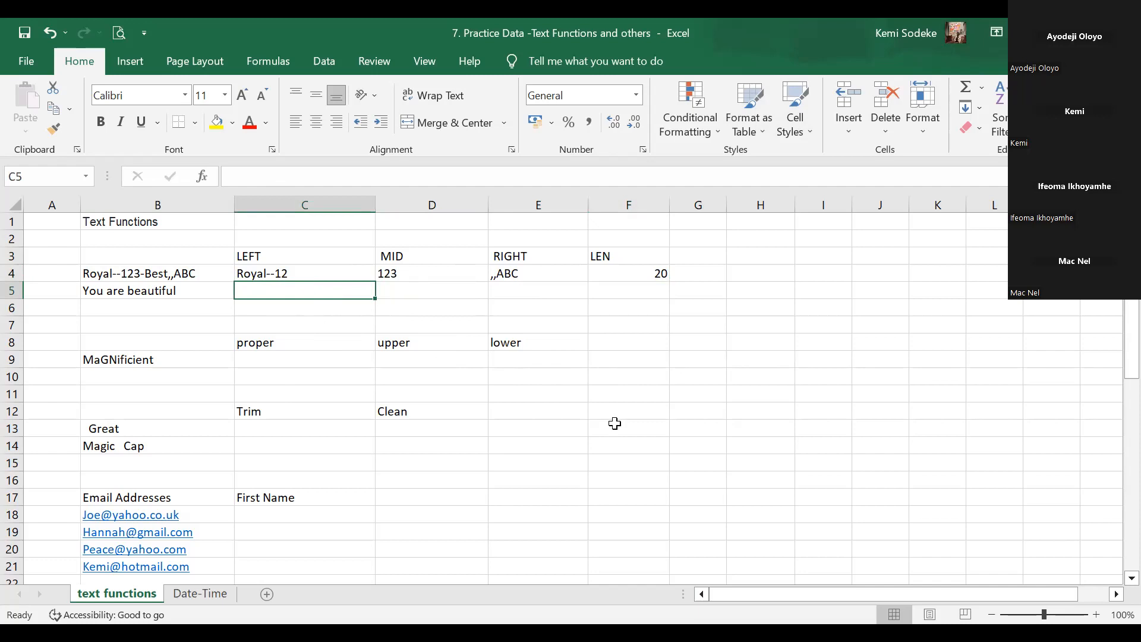
type("=")
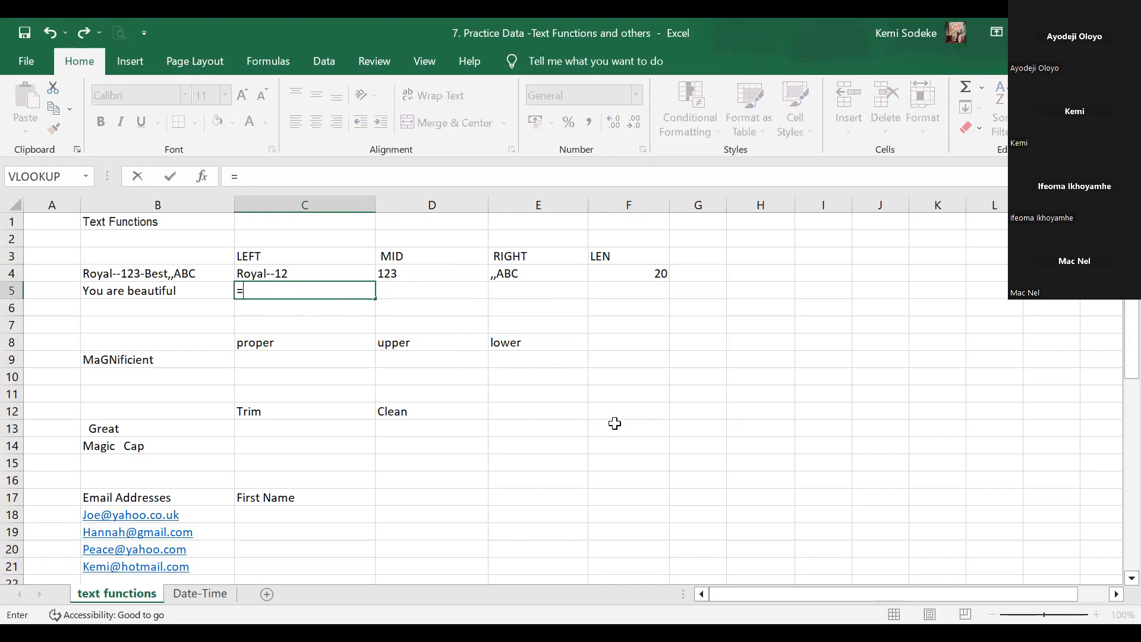
type("left")
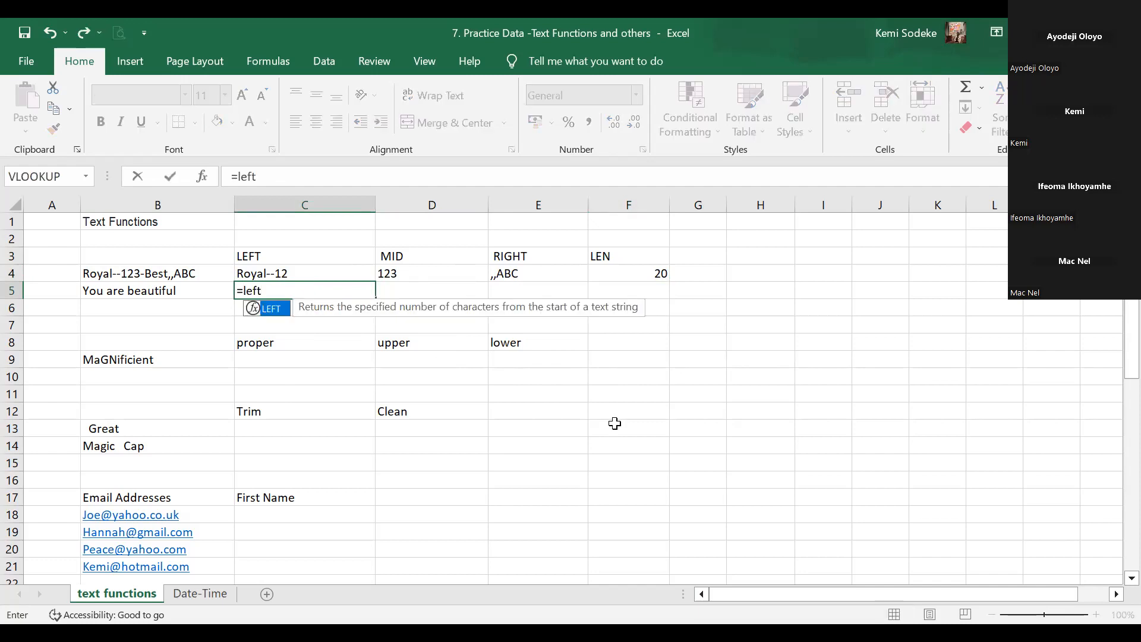
type("(")
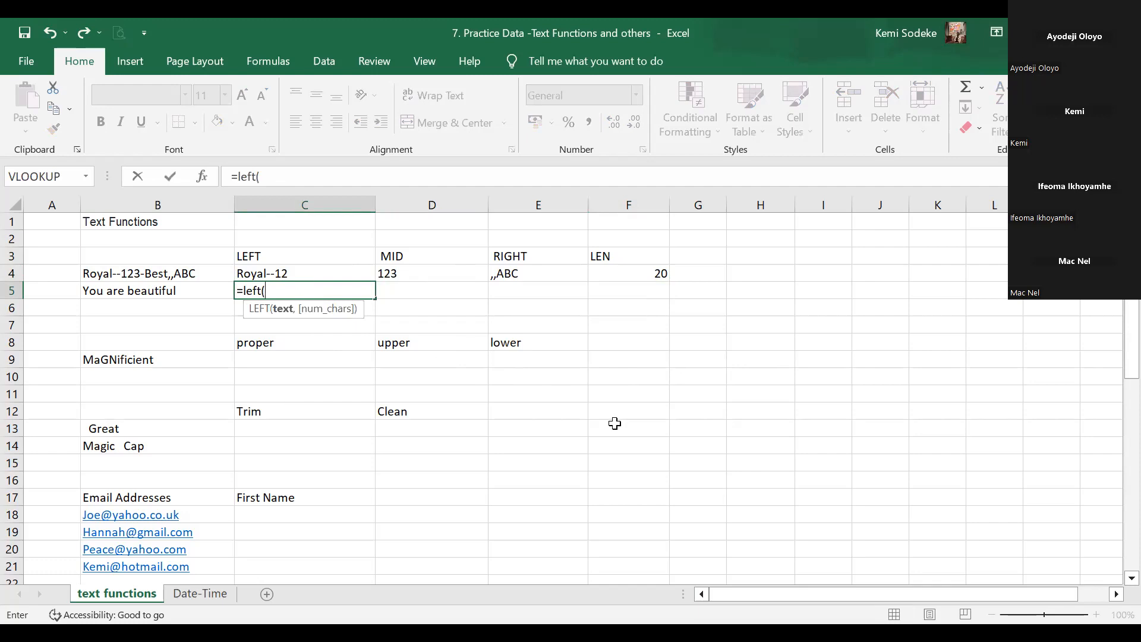
left_click(133, 291)
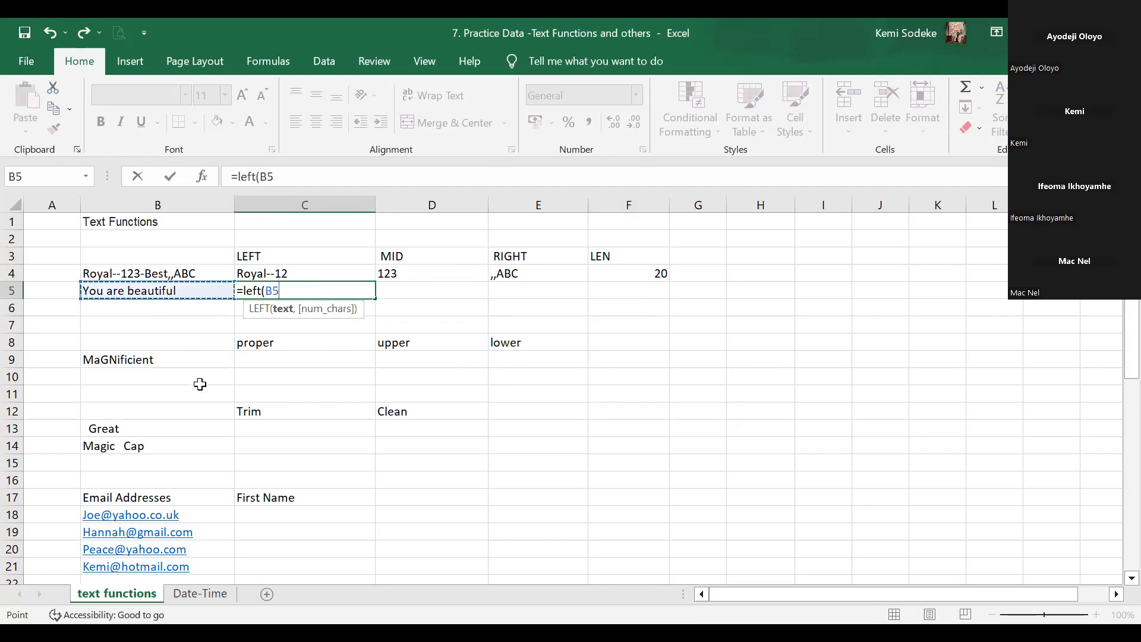
type(",")
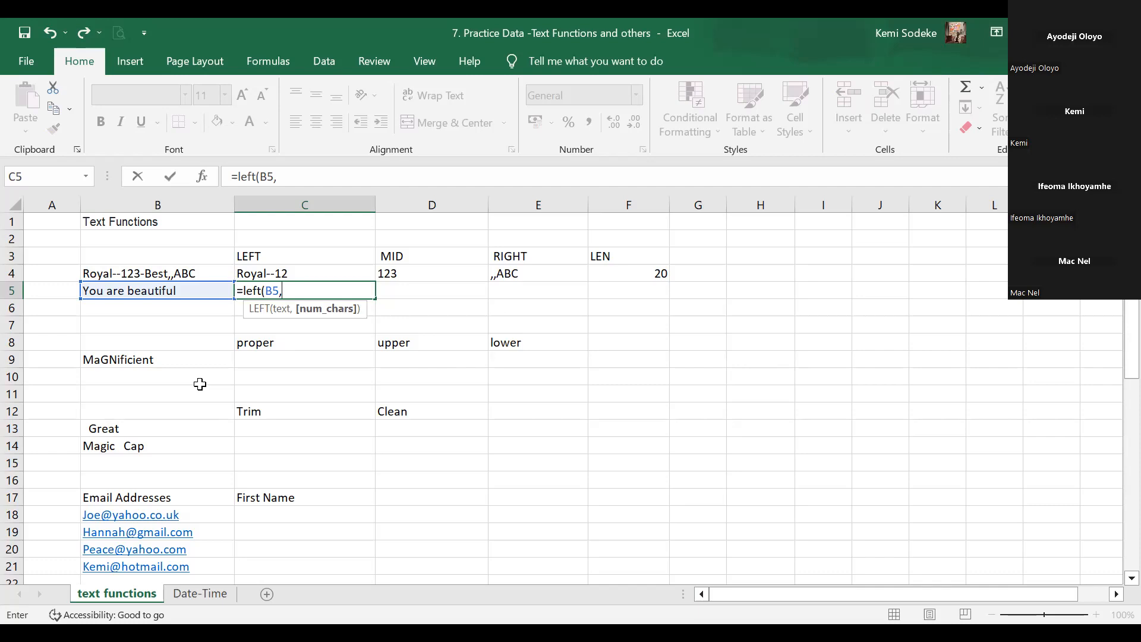
type("7)")
key("Return")
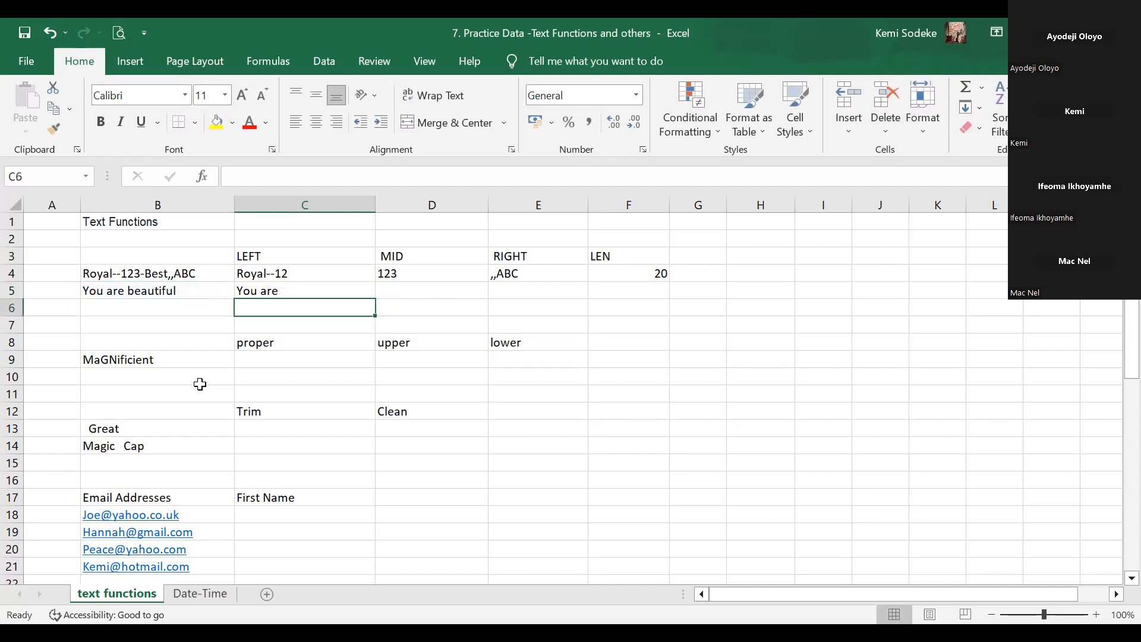
Enter =MID(B5,5,3) in D5 to extract three characters of B5 starting at the fifth, and inspect the formula
left_click(411, 289)
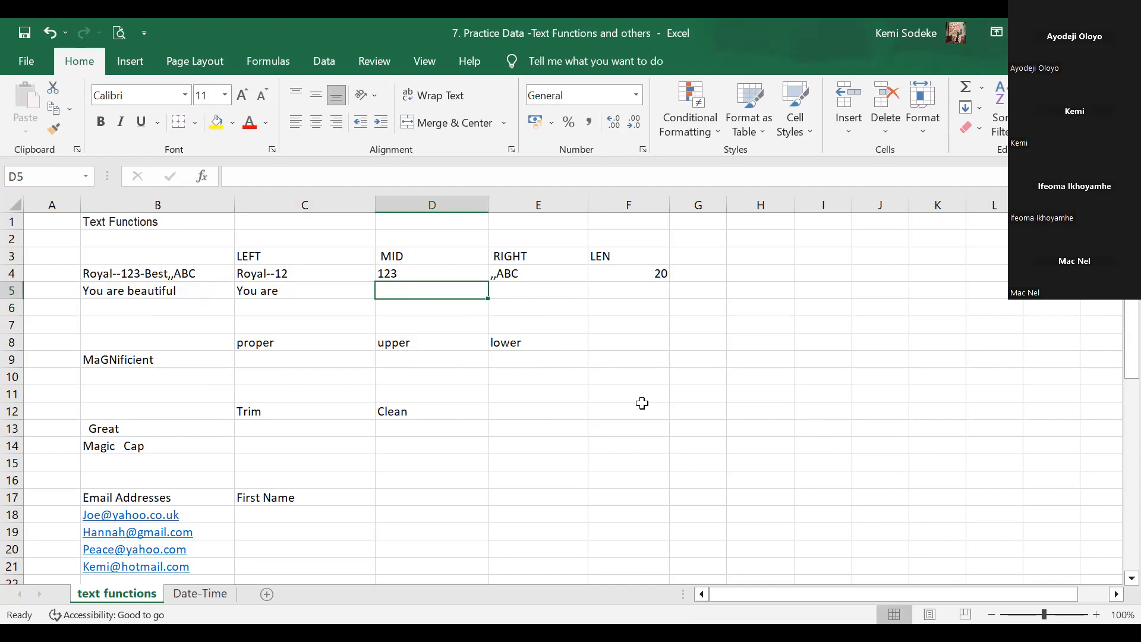
type("=")
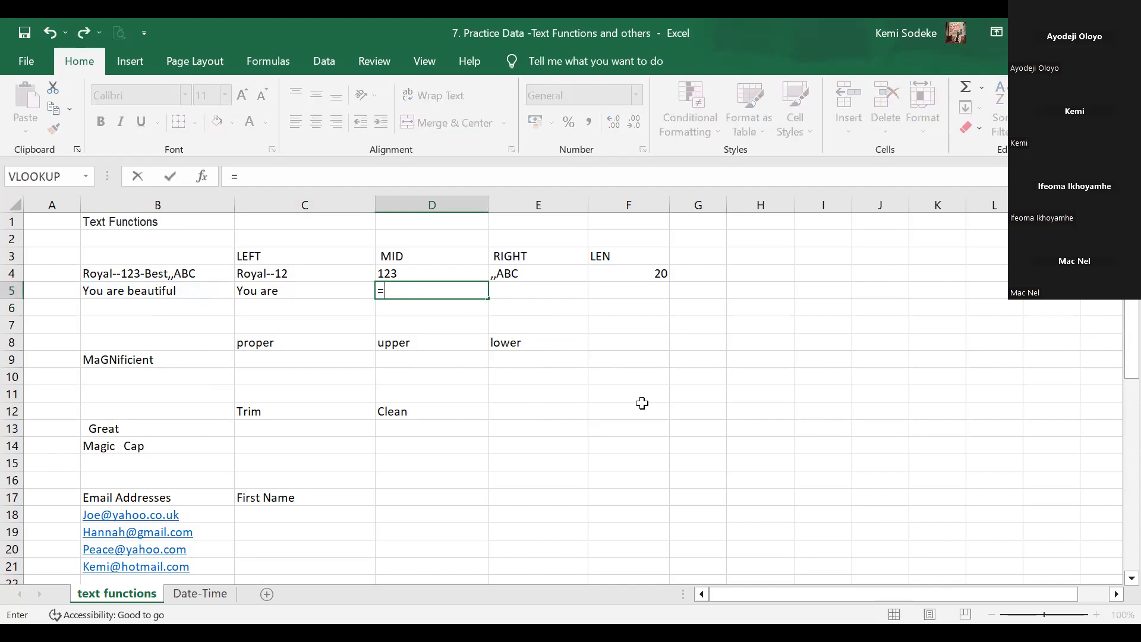
type("mid")
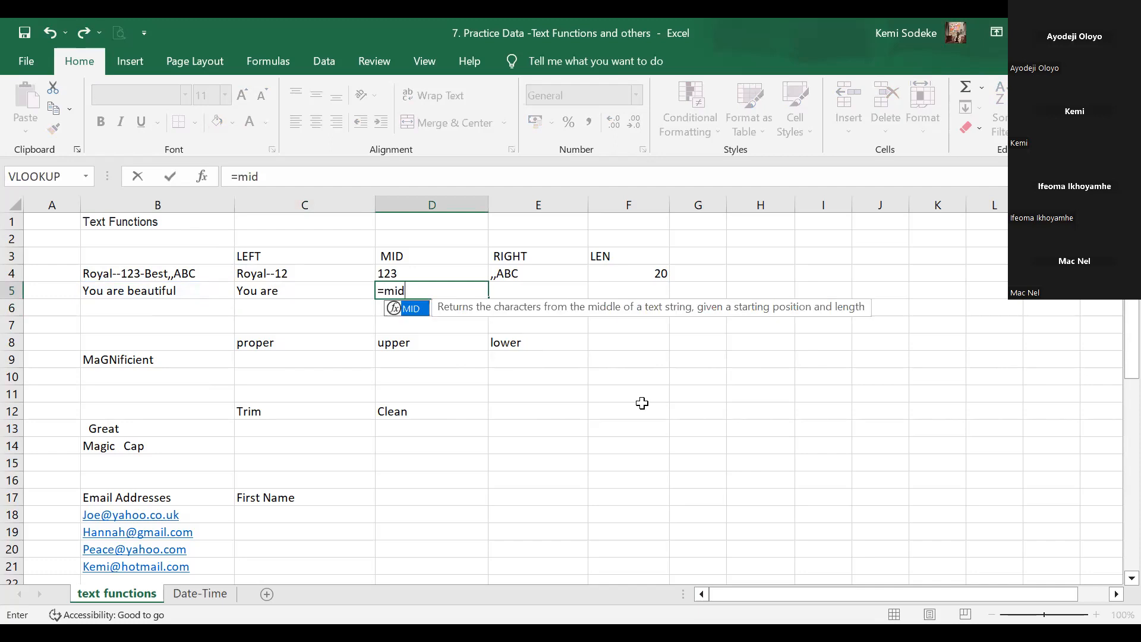
type("(")
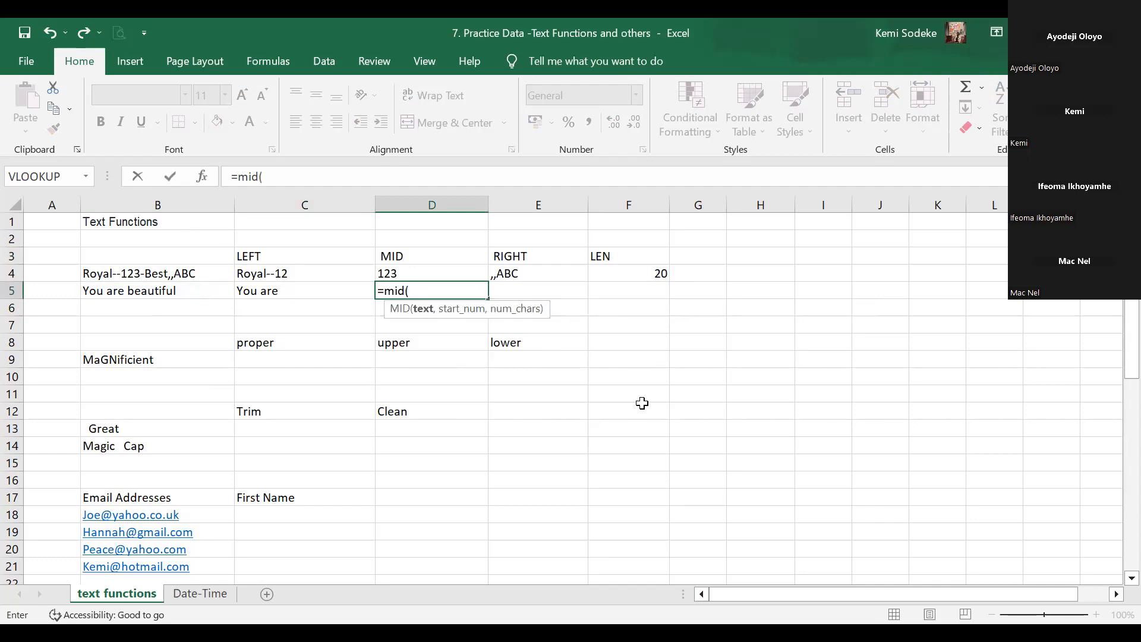
left_click(156, 293)
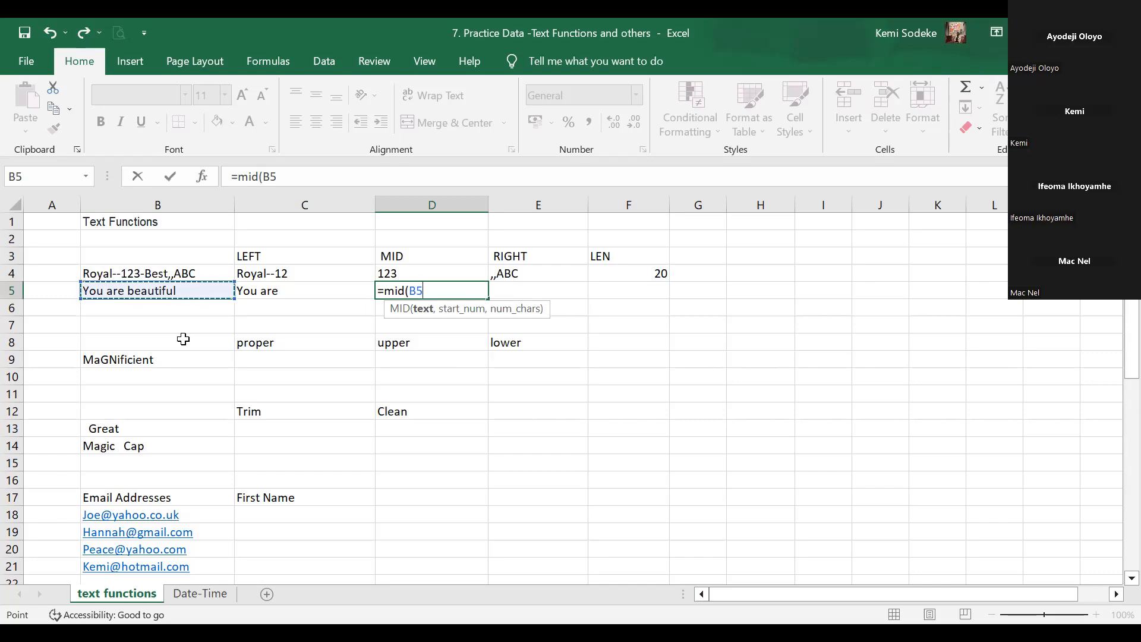
type(",")
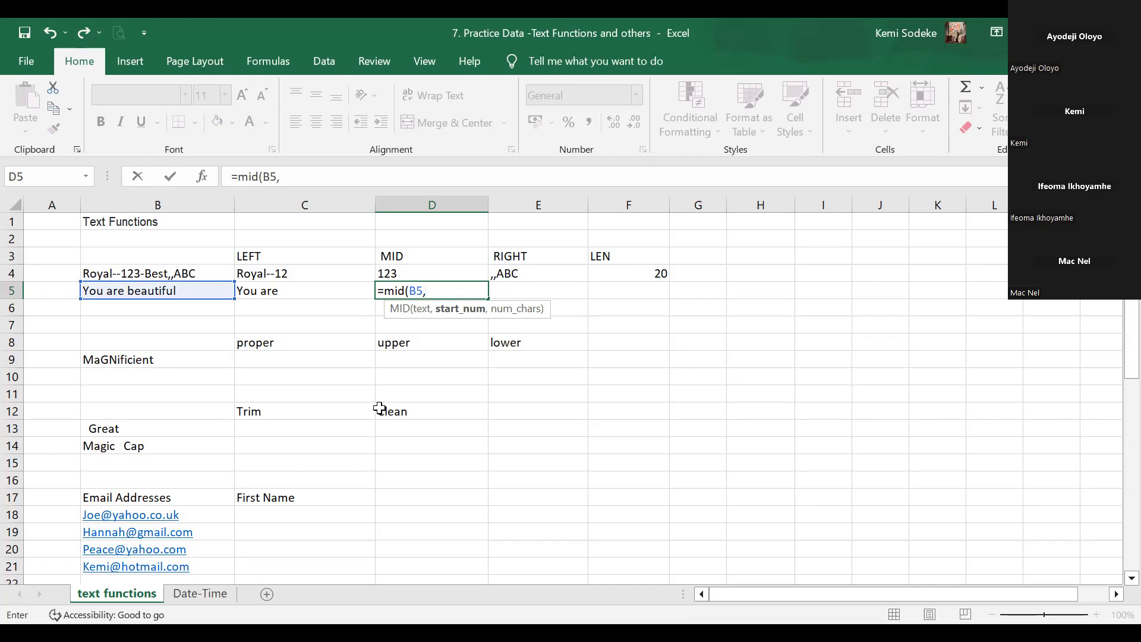
type("5")
type(",3")
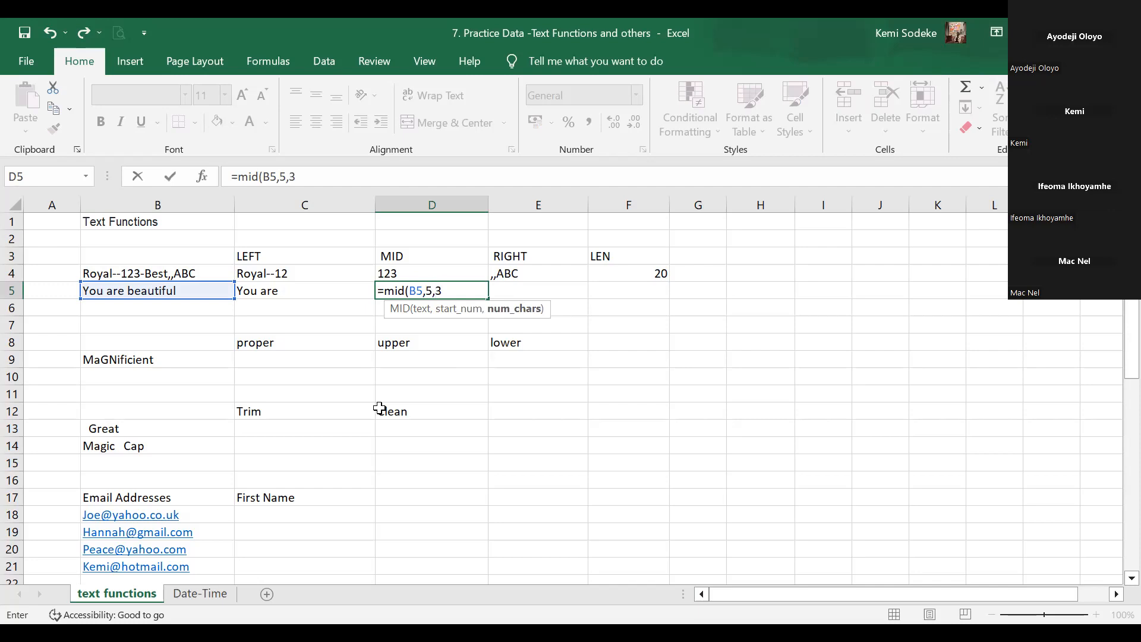
type(")")
key("Return")
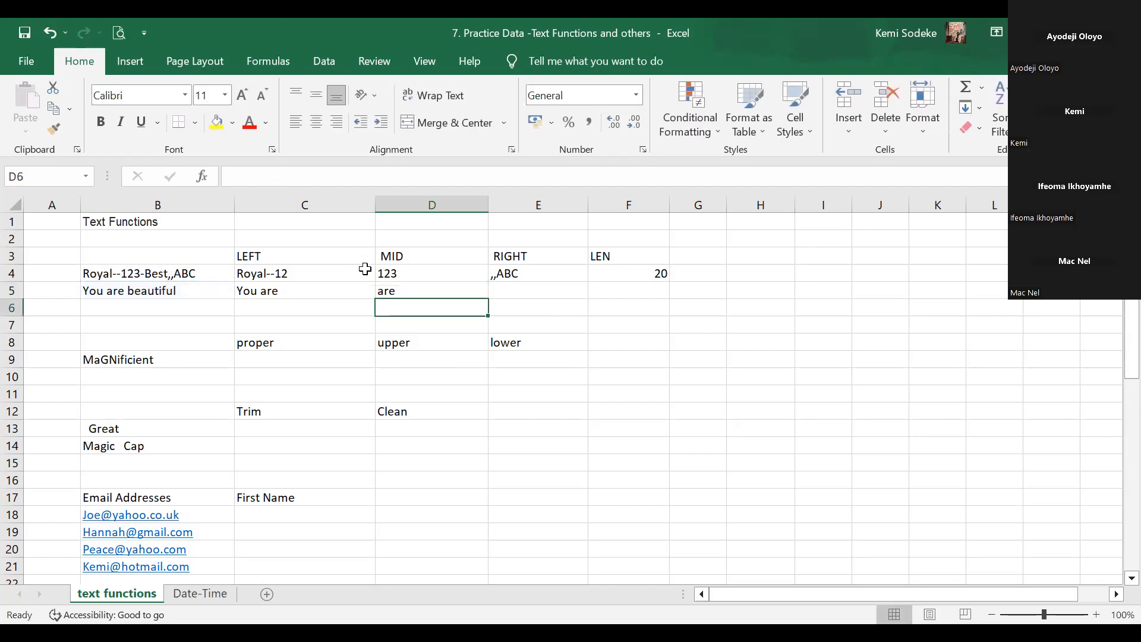
left_click(409, 291)
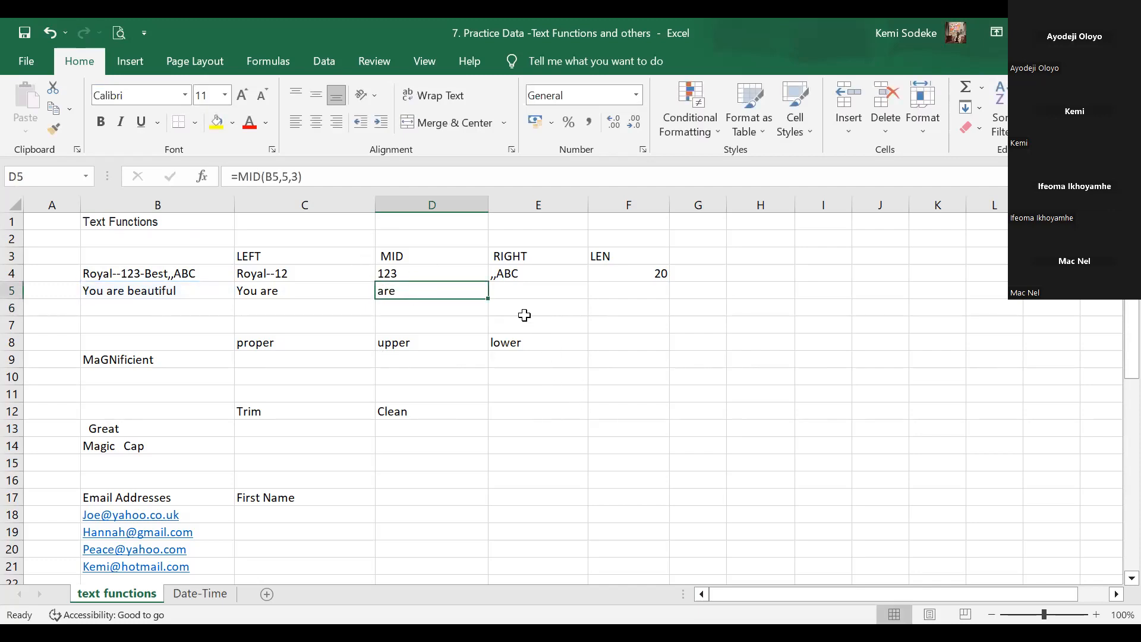
Enter =RIGHT(B5,9) in E5 to extract the last nine characters of B5
left_click(518, 289)
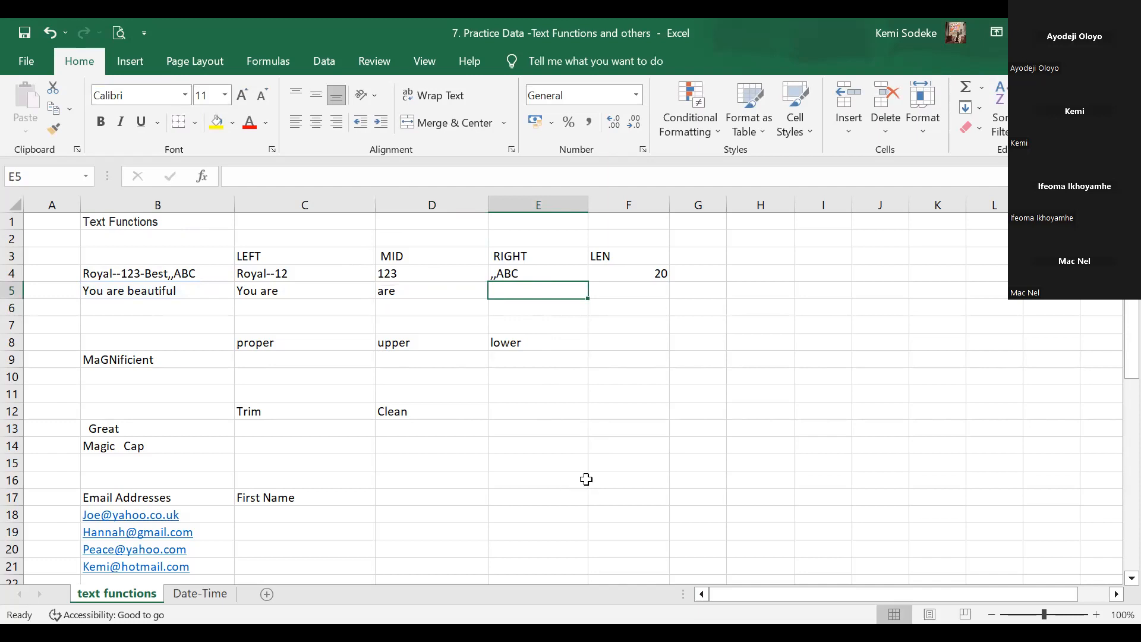
type("=")
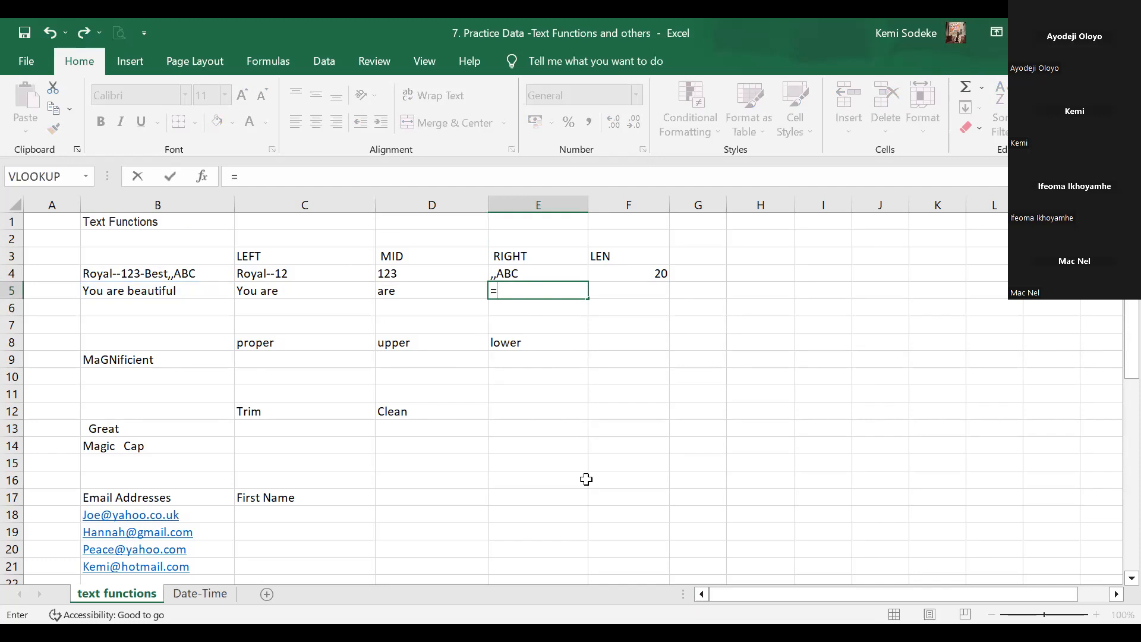
type("right")
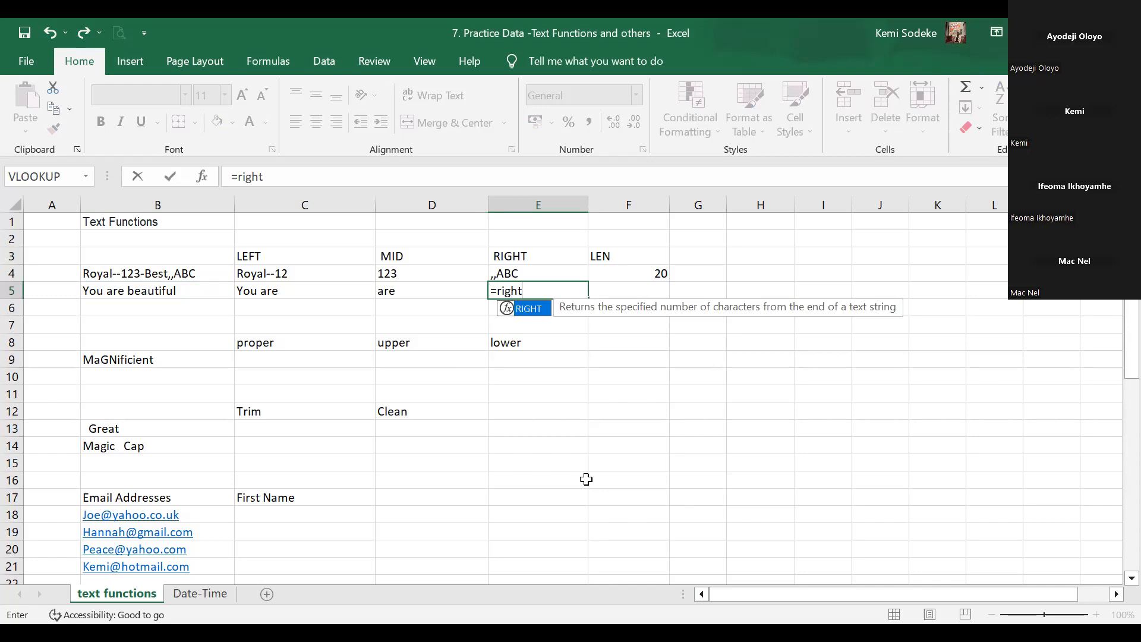
type("(")
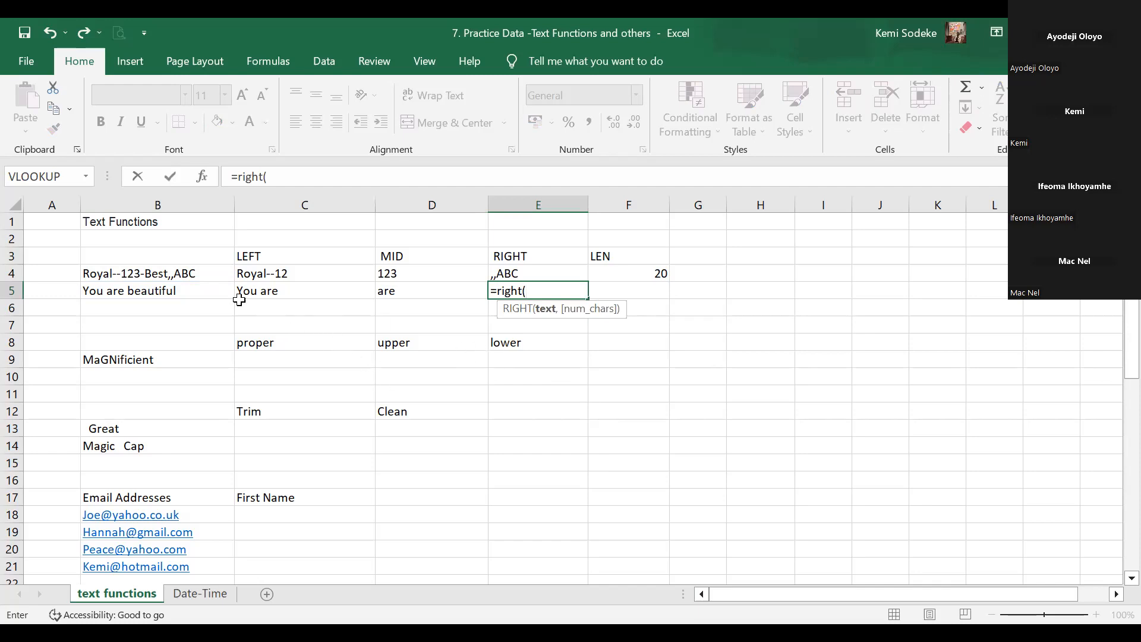
left_click(196, 290)
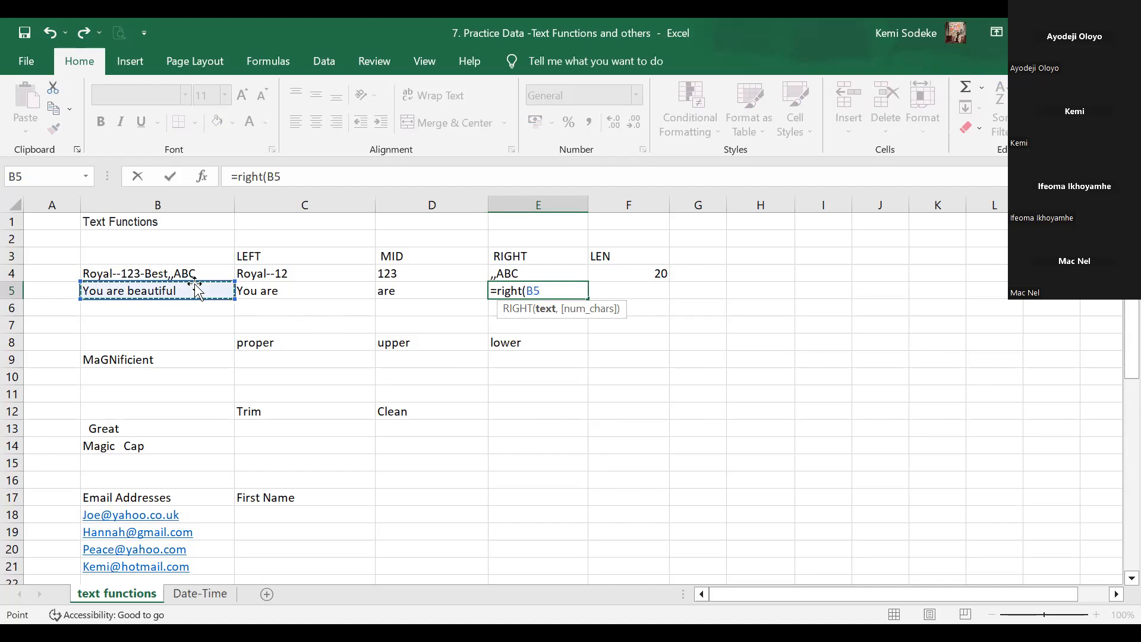
type(",")
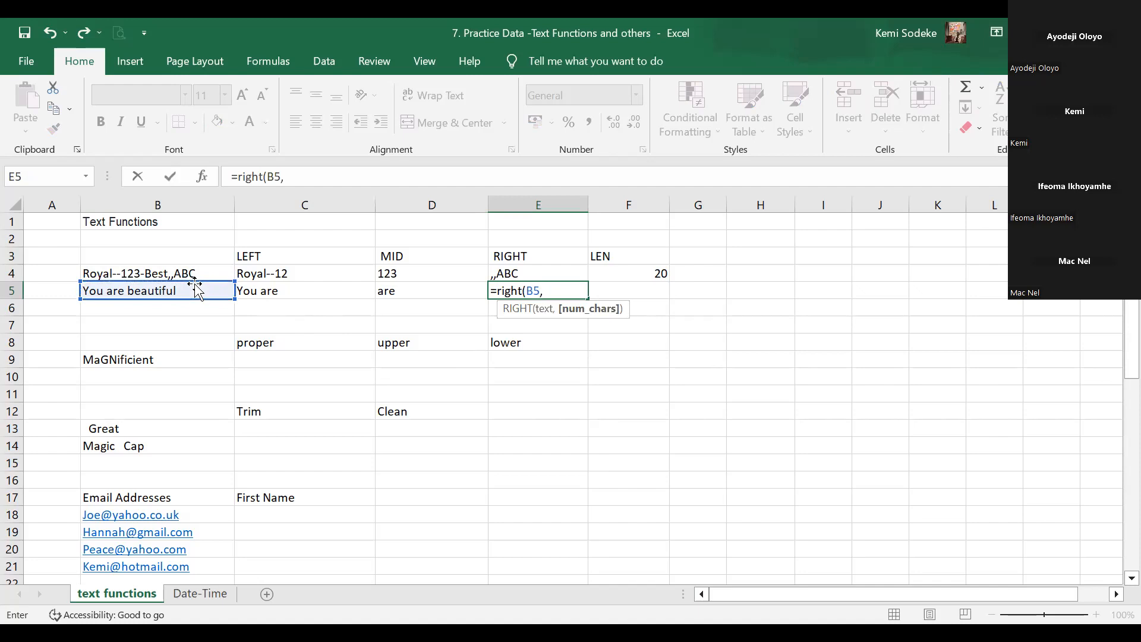
type("9)")
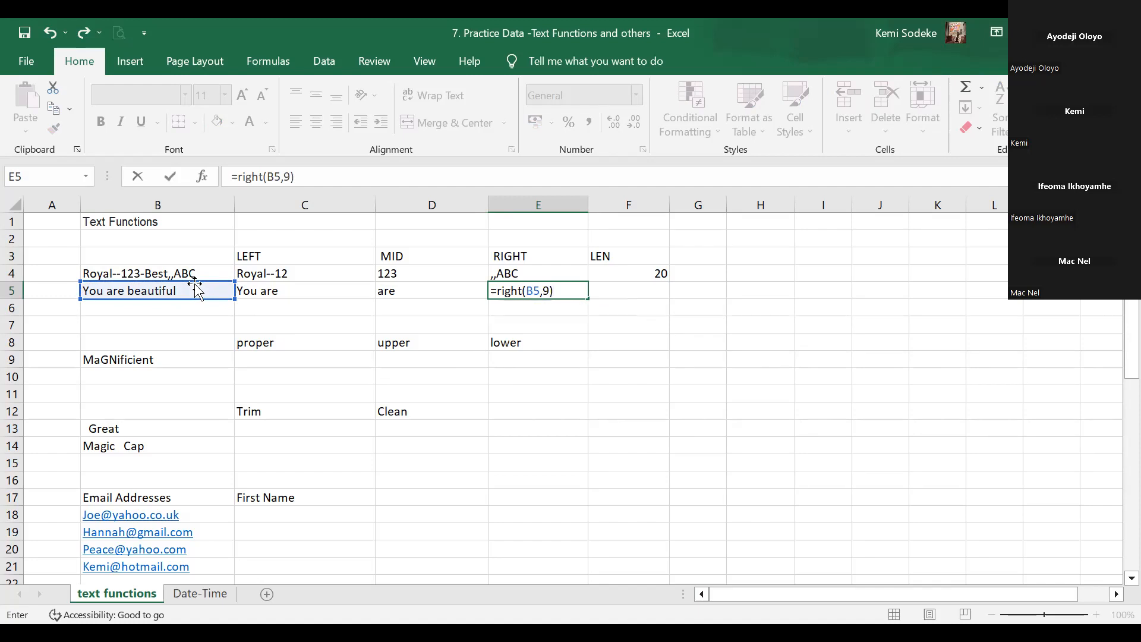
key("Return")
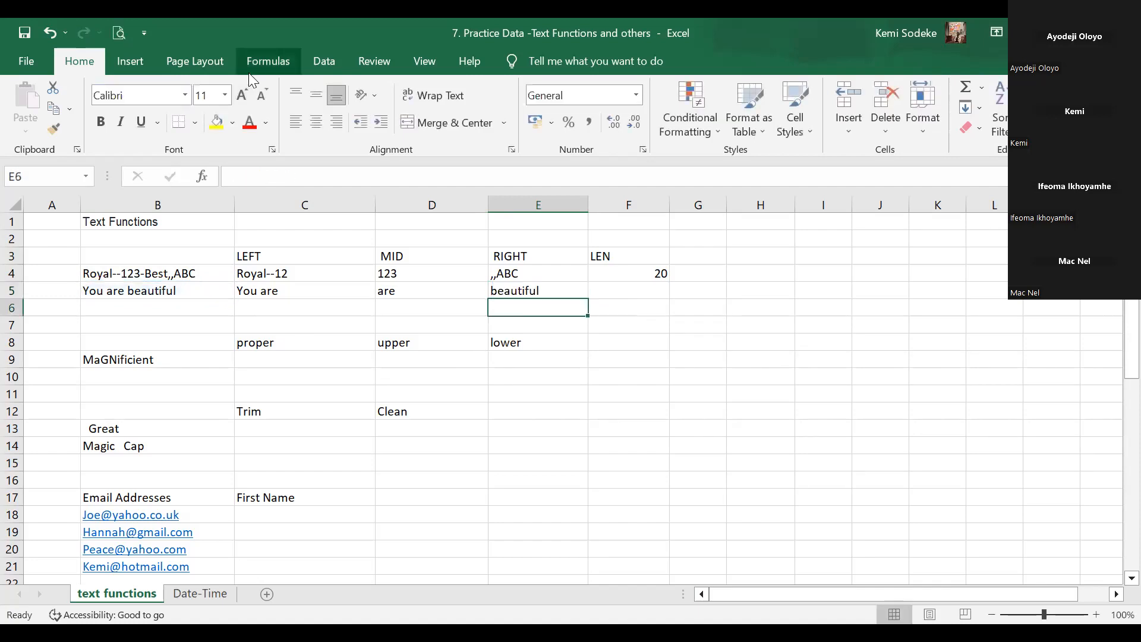
Enter =LEN(B5) in F5 to count the characters in B5, and inspect the formula
left_click(620, 290)
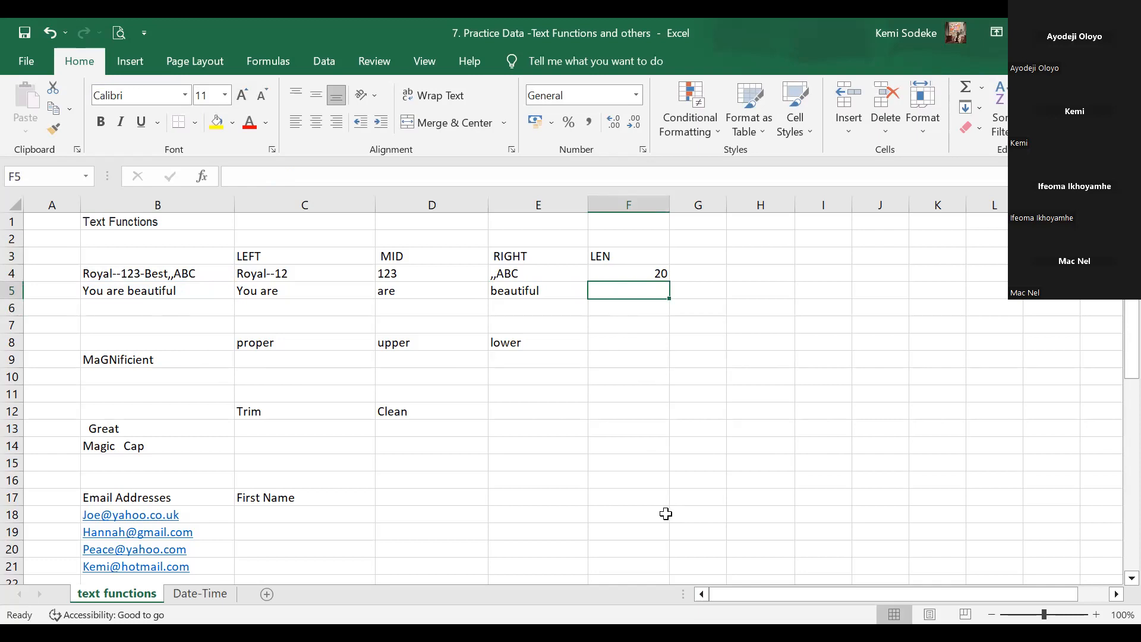
type("=")
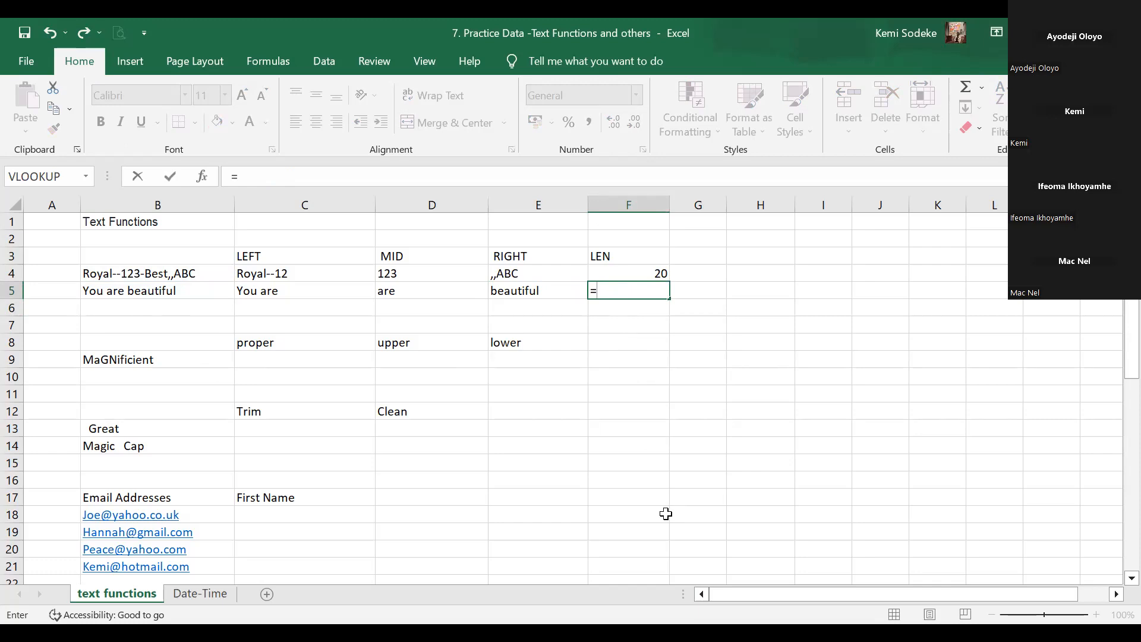
type("len")
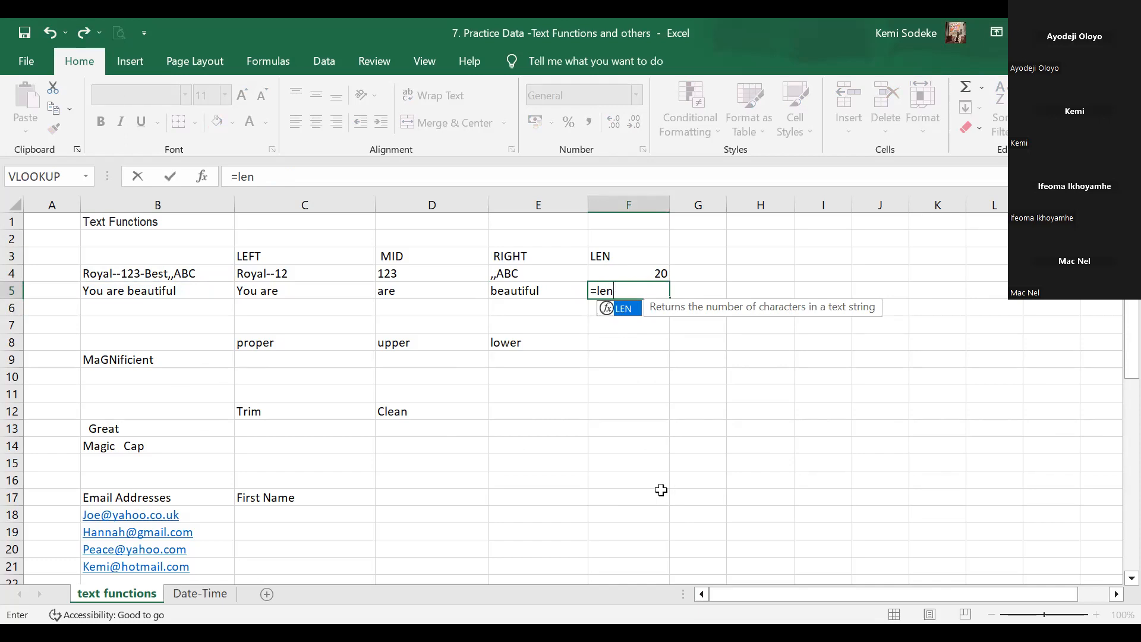
type("(")
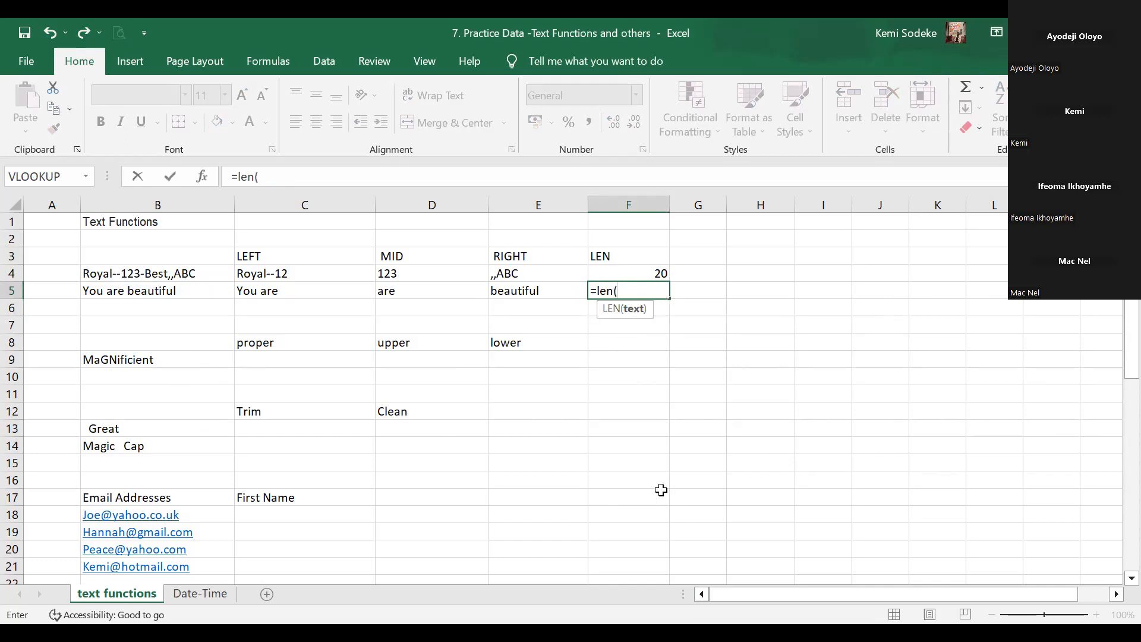
left_click(205, 290)
type(")")
key("Return")
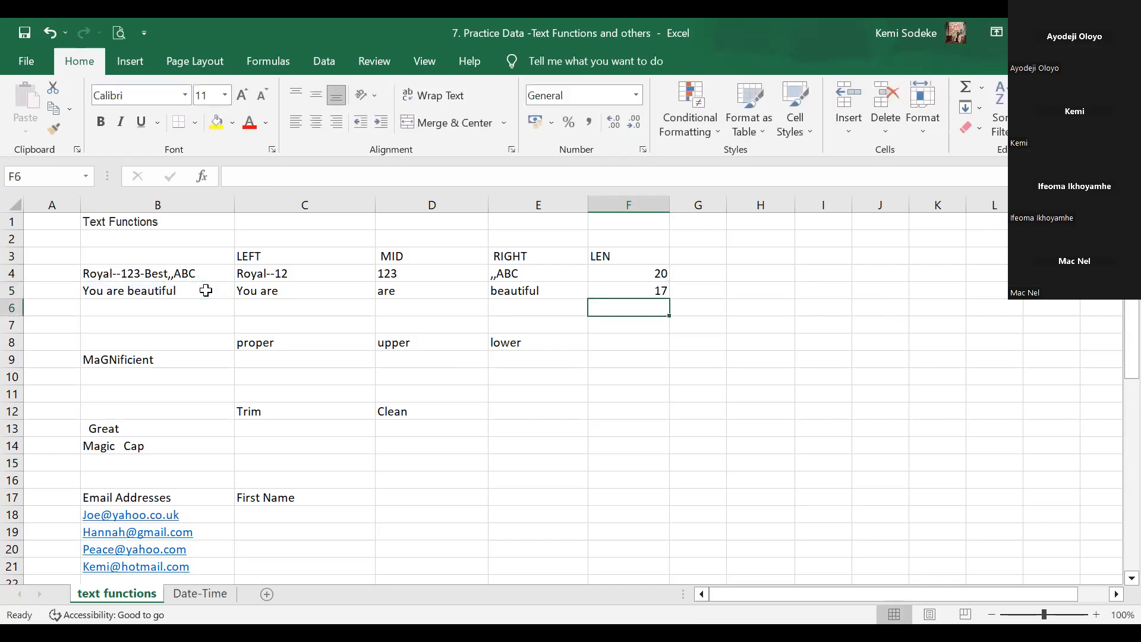
left_click(626, 292)
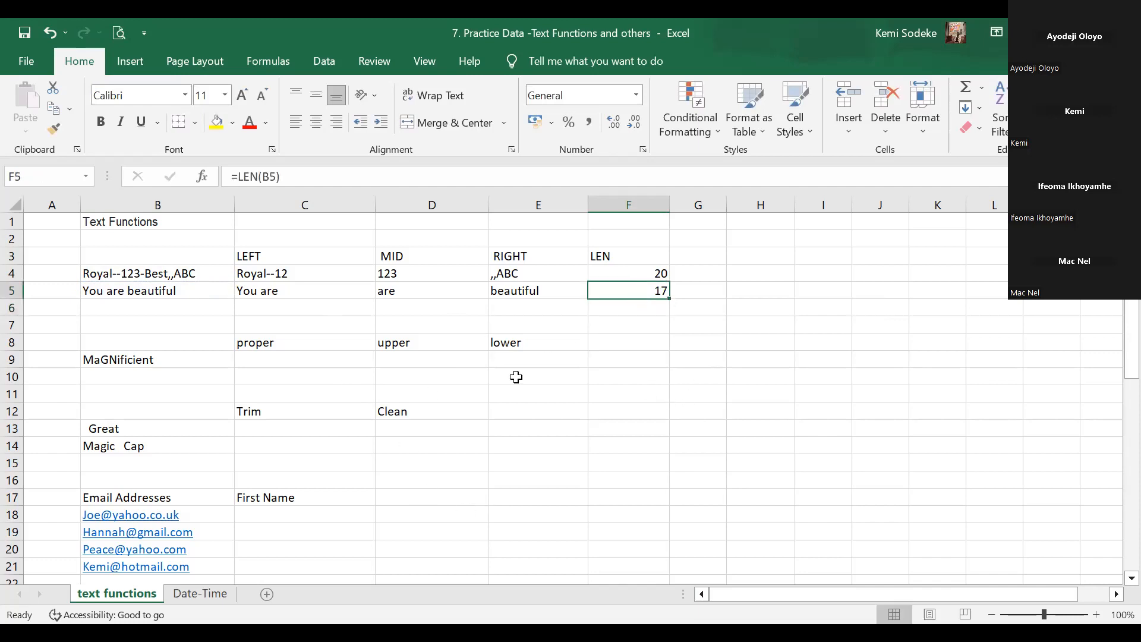
Select C9, the cell under the proper heading in the row of the MaGNificient text
left_click(312, 362)
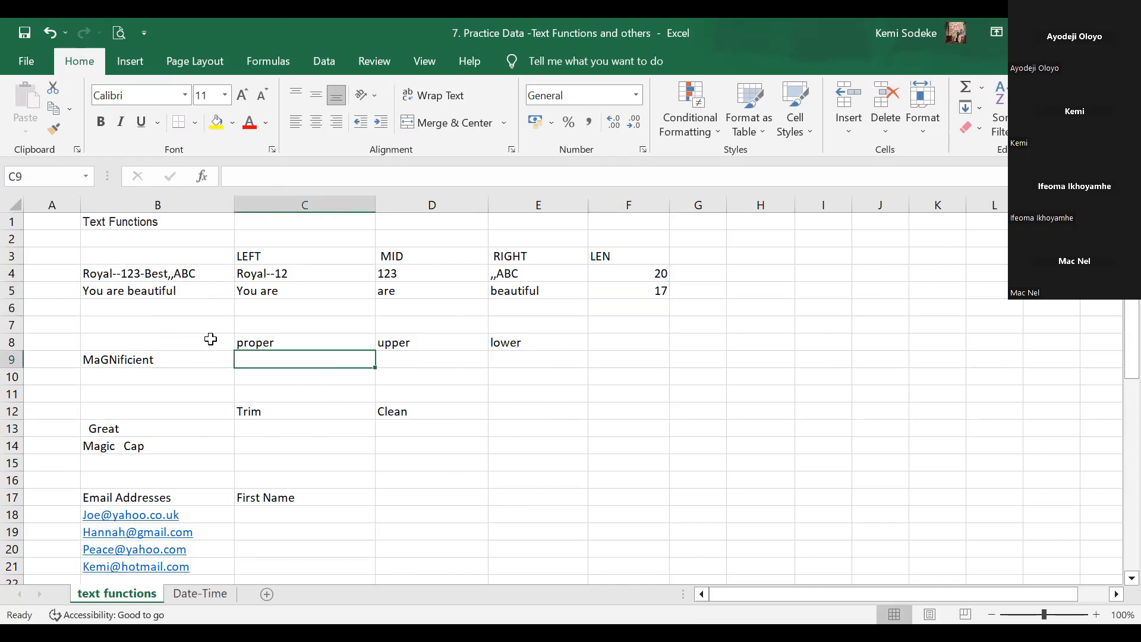
Enter the formula =PROPER(B9) in cell C9 to convert the MaGNificient text to proper case
left_click(427, 342)
left_click(522, 343)
left_click(252, 360)
left_click(112, 363)
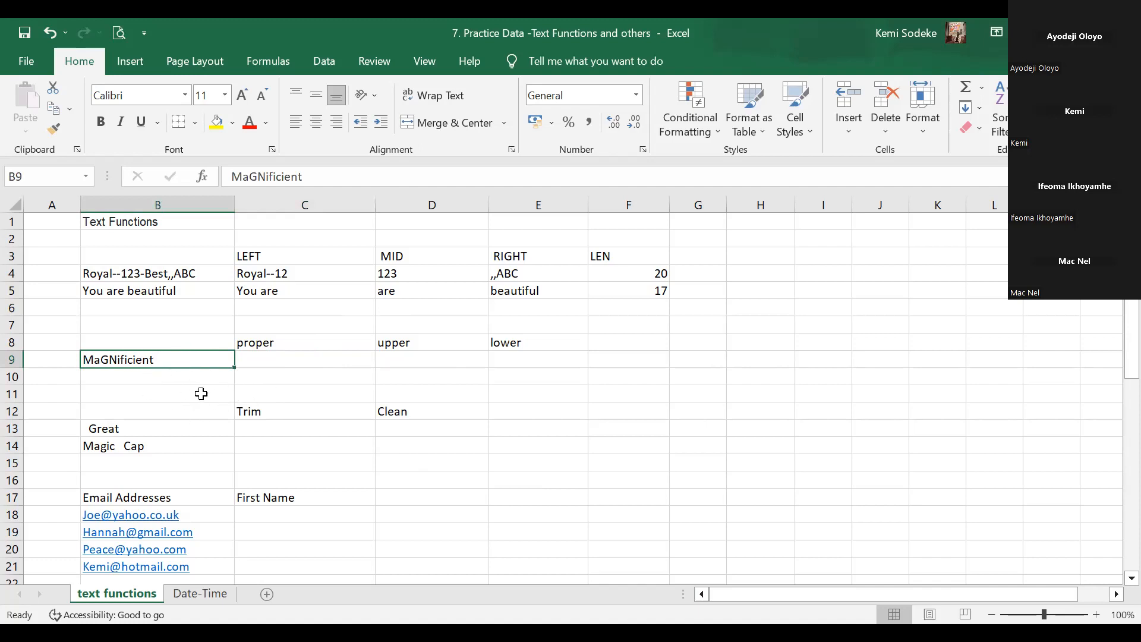
left_click(292, 362)
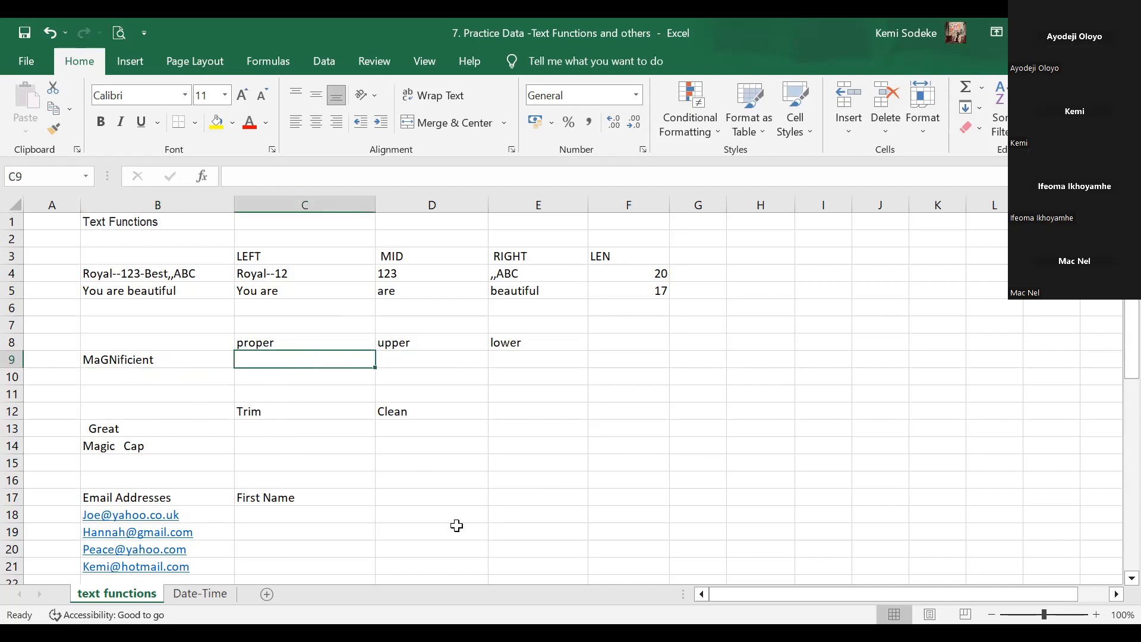
type("=")
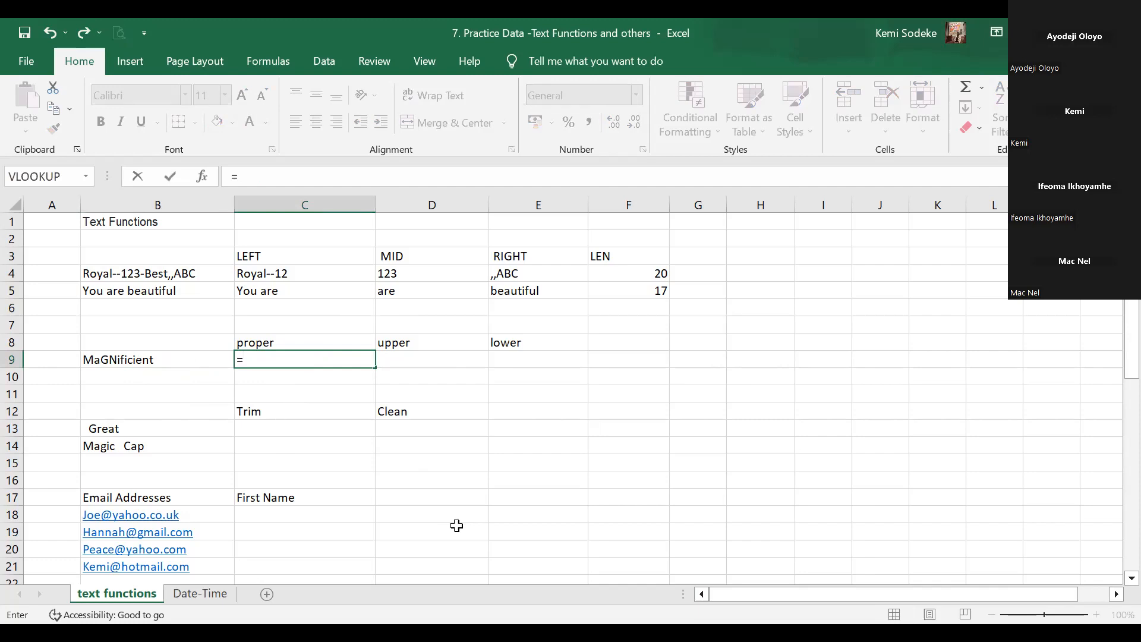
type("Proper")
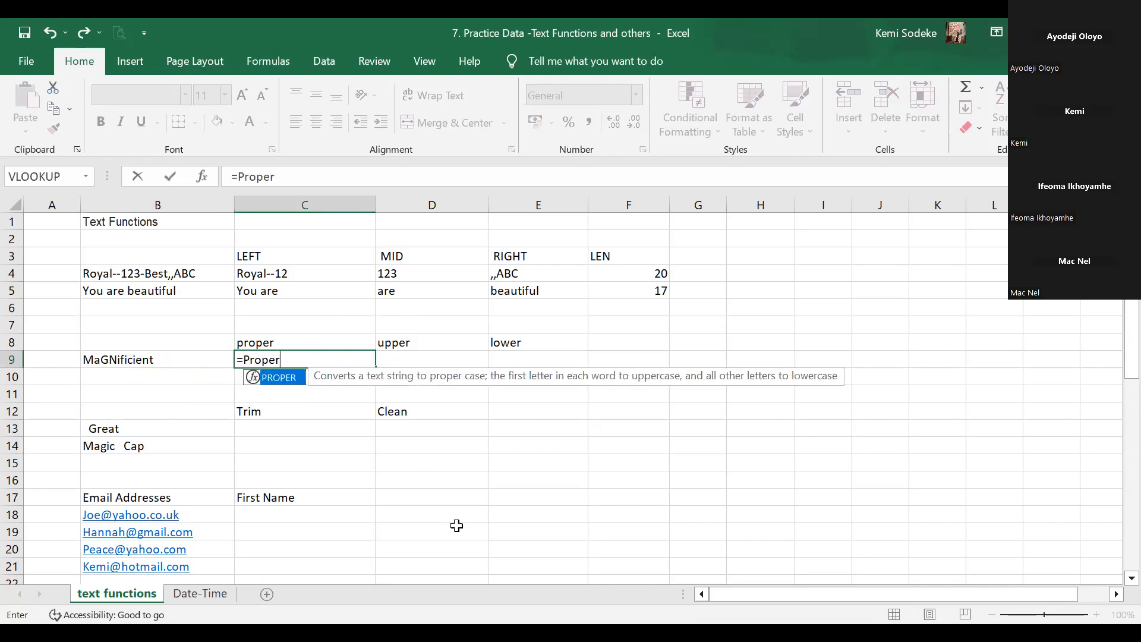
type("(")
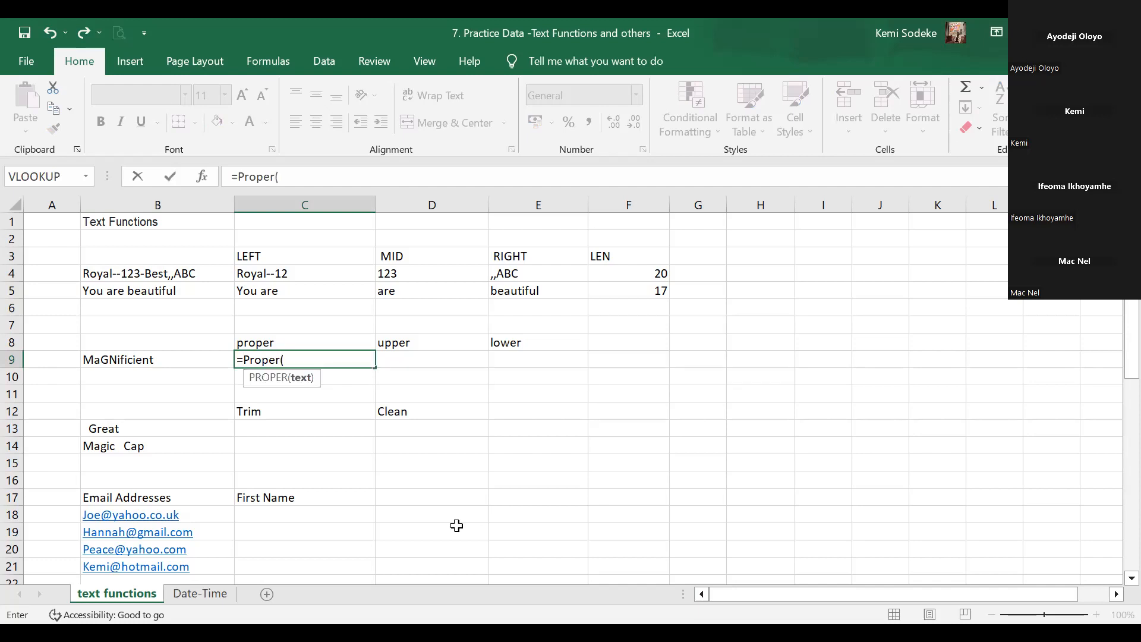
left_click(154, 357)
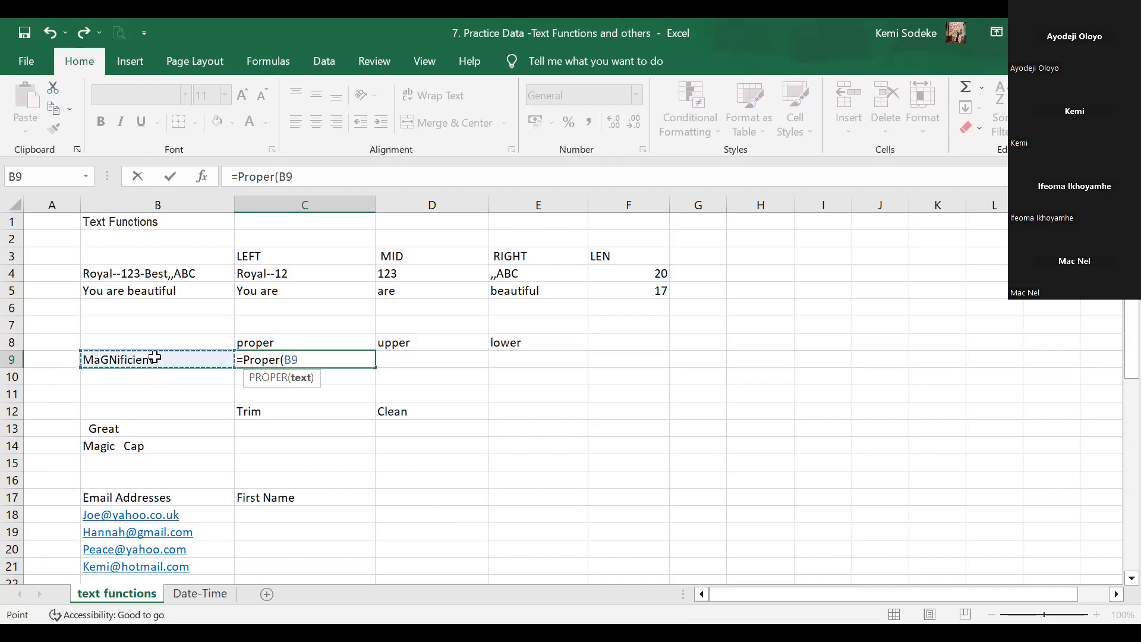
type(")")
key("Return")
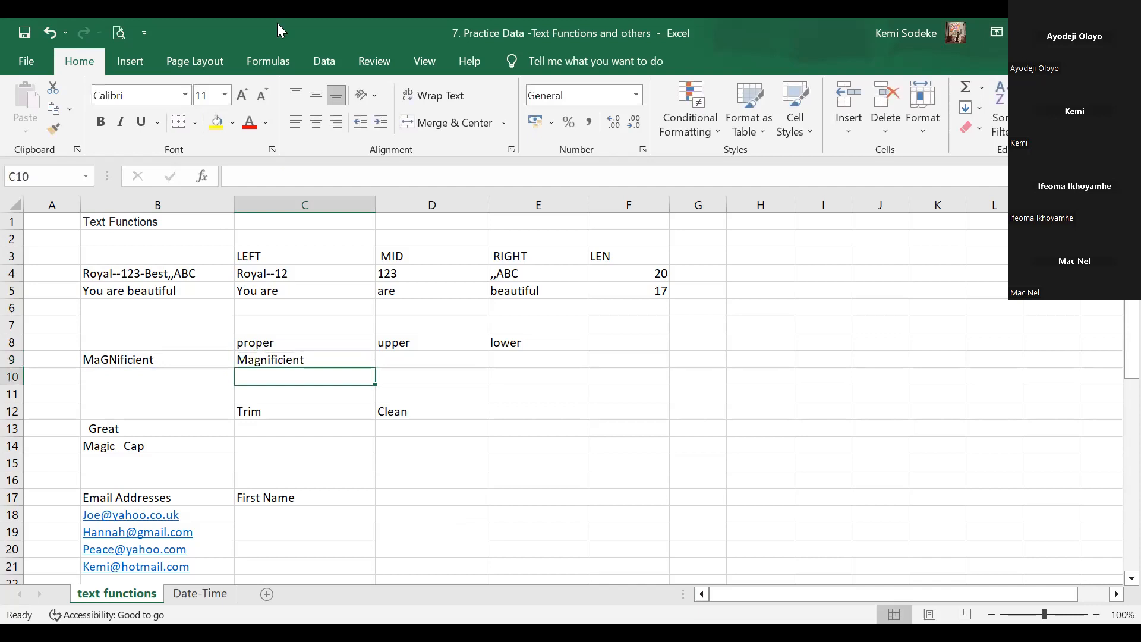
left_click(341, 362)
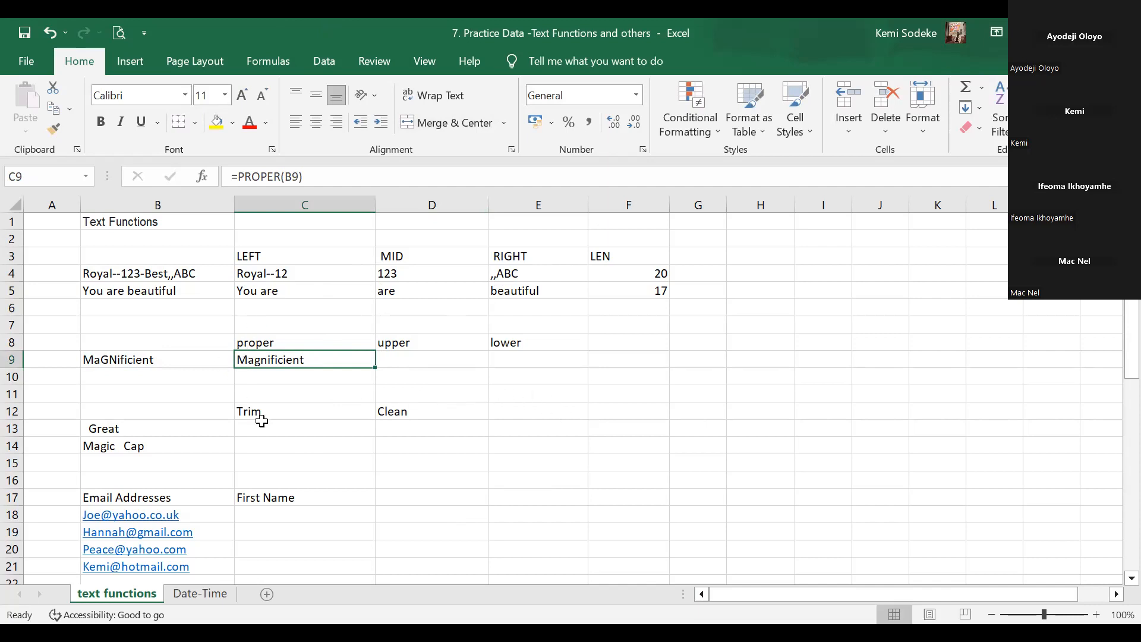
Enter the formula =UPPER(B9) in cell D9 to convert the same text to all capitals
left_click(415, 359)
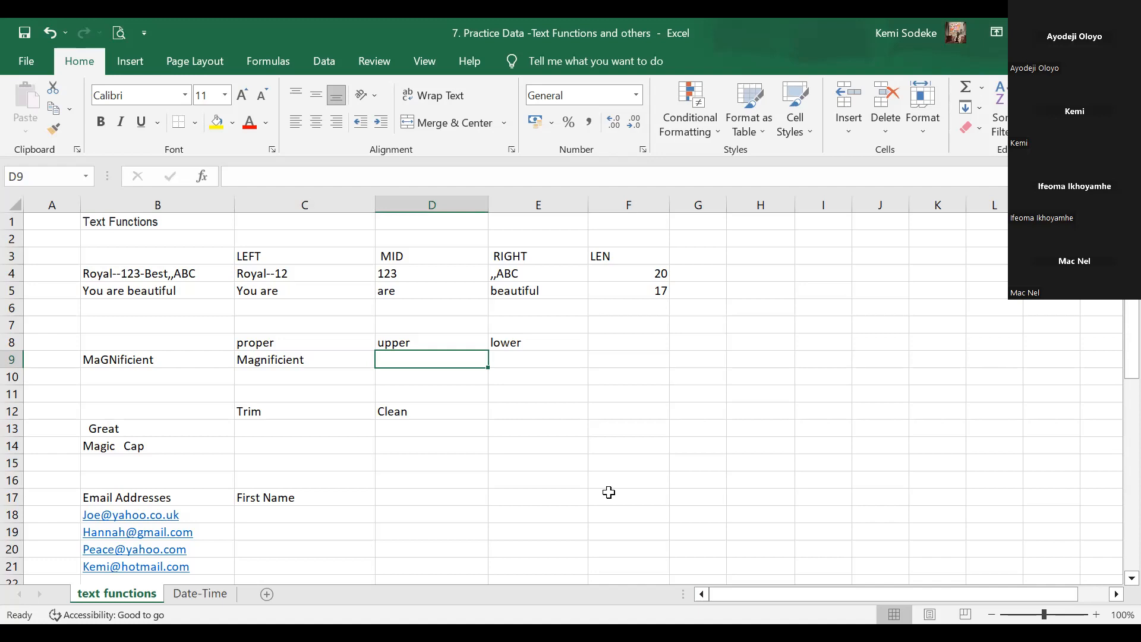
type("=")
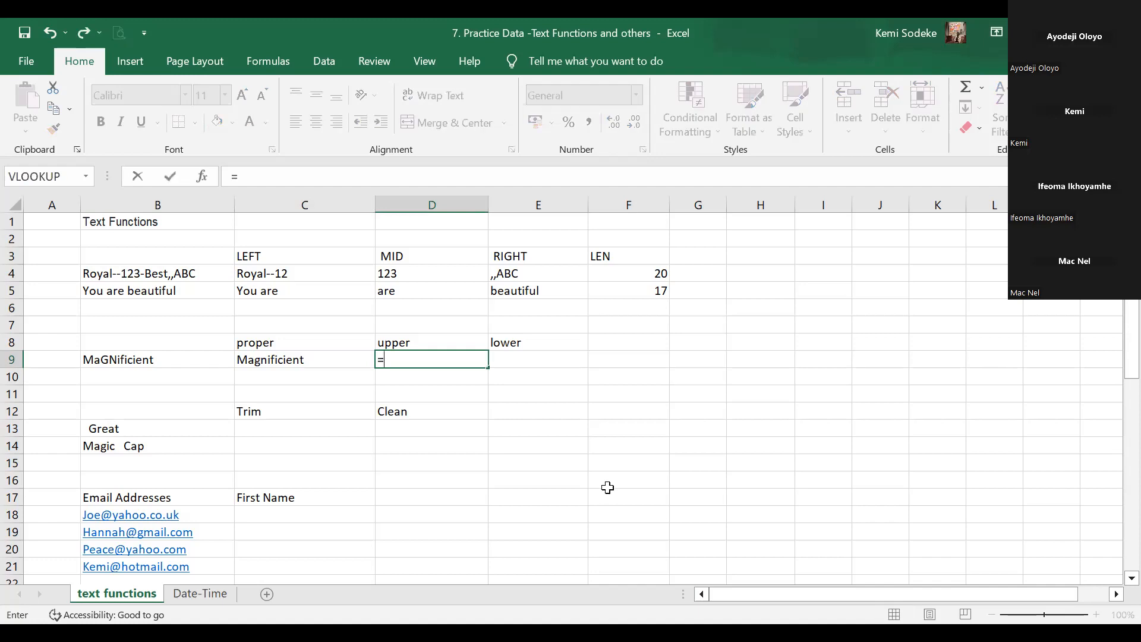
type("upper")
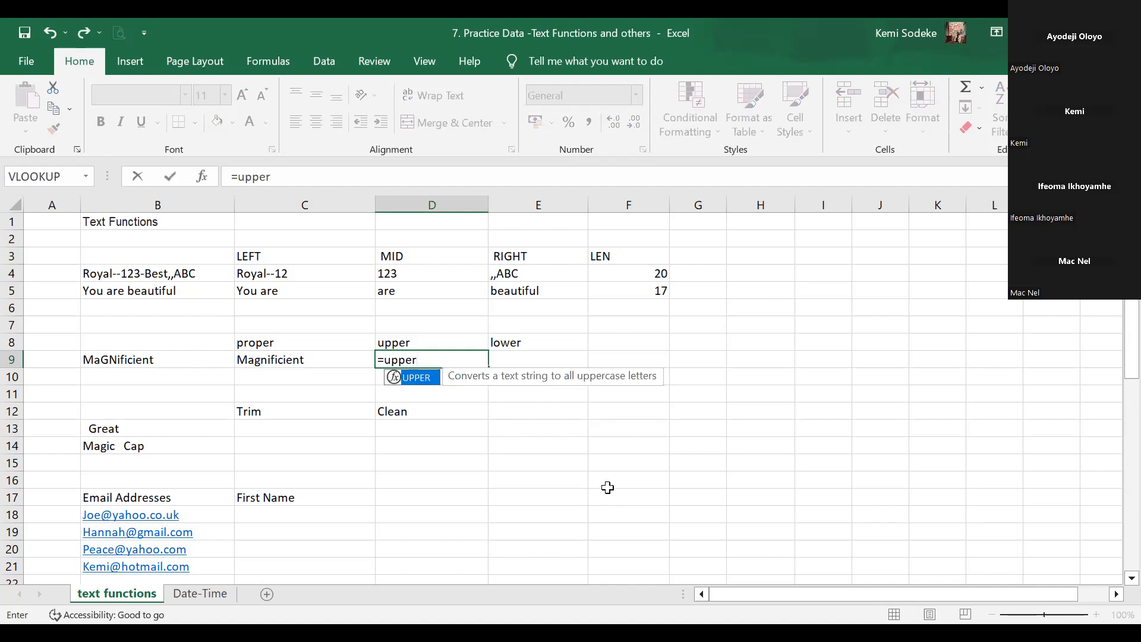
type("(")
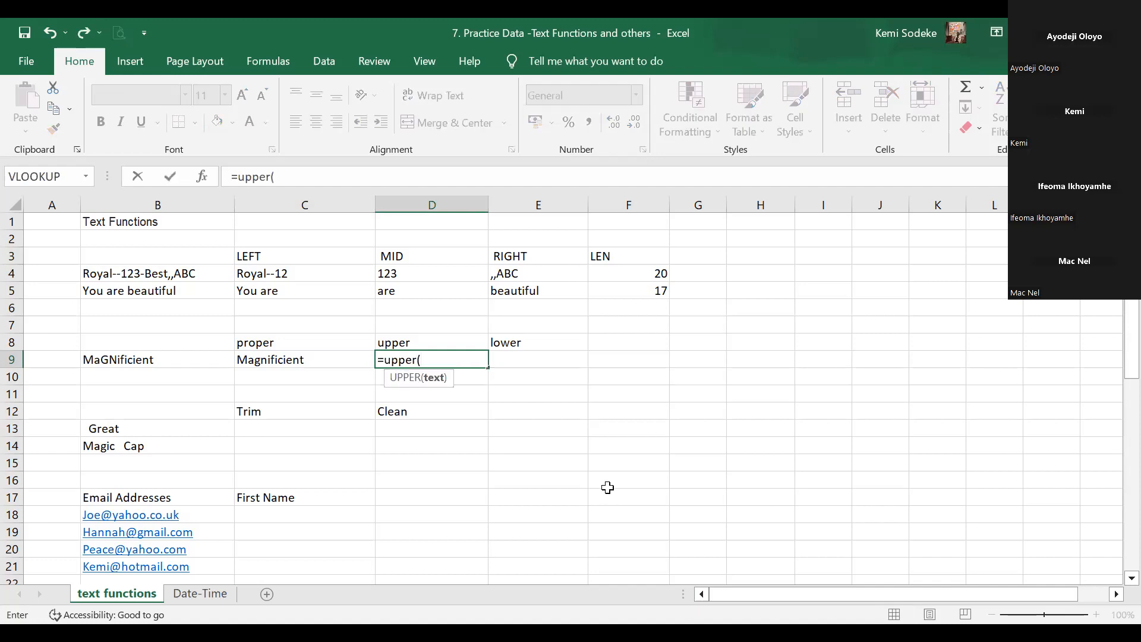
left_click(176, 361)
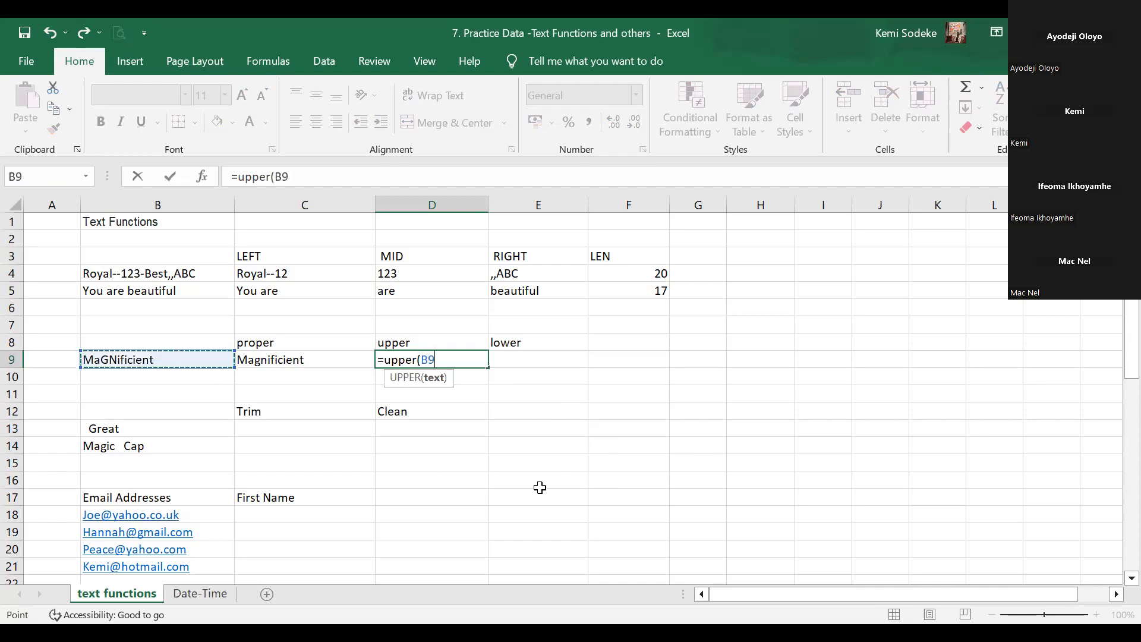
type(")")
key("Return")
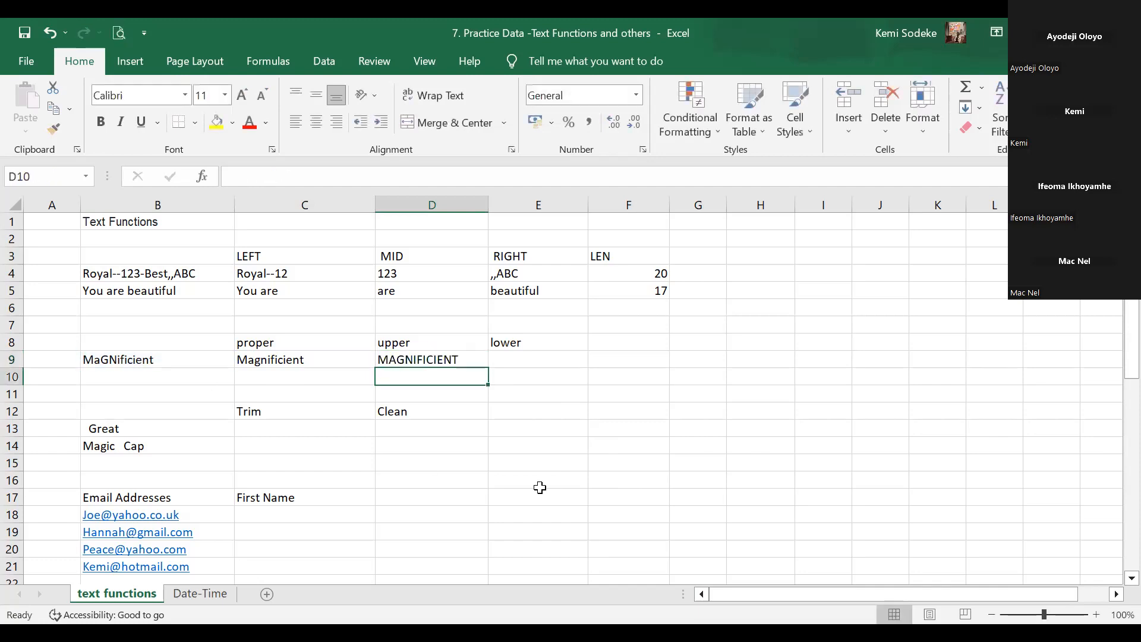
left_click(428, 359)
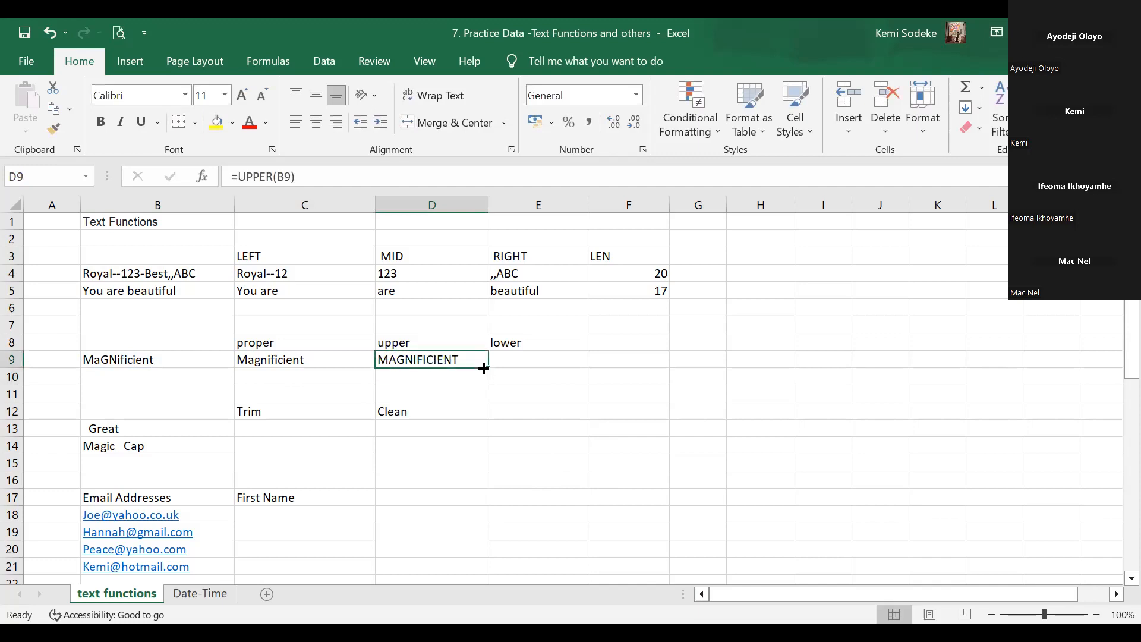
Enter the formula =LOWER(B9) in cell E9 to convert the same text to all lowercase letters
left_click(533, 360)
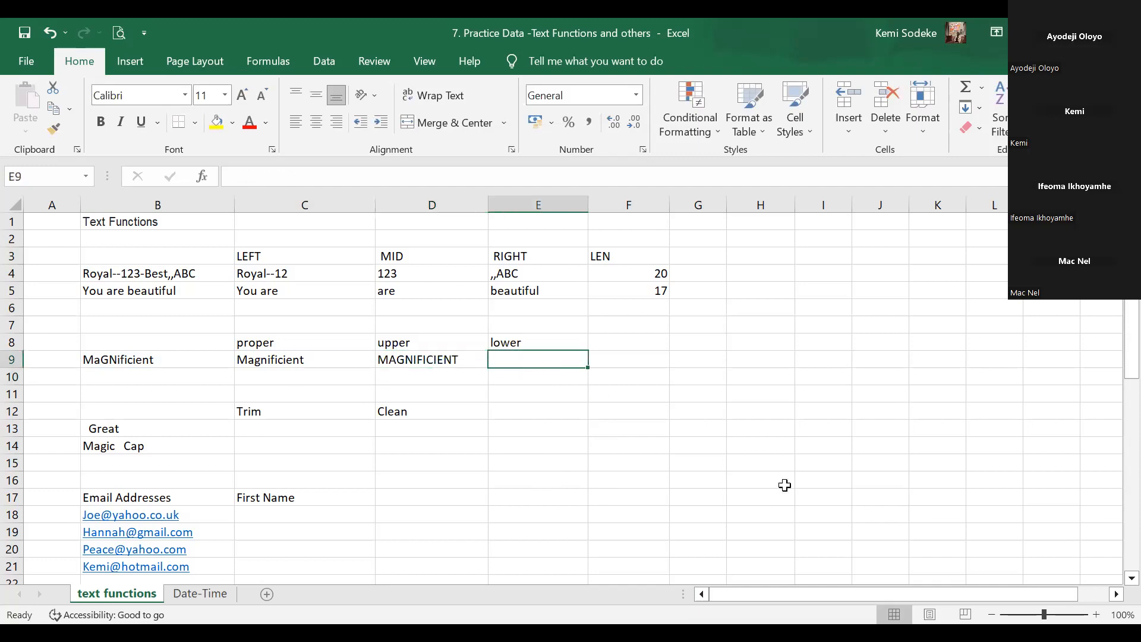
type("=lower")
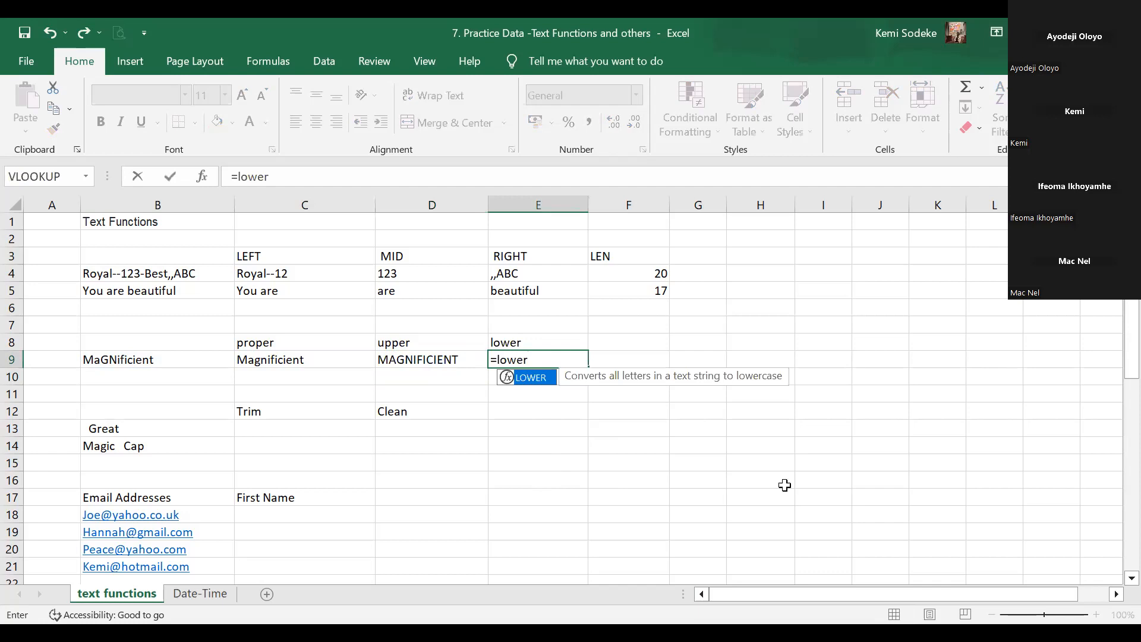
type("(")
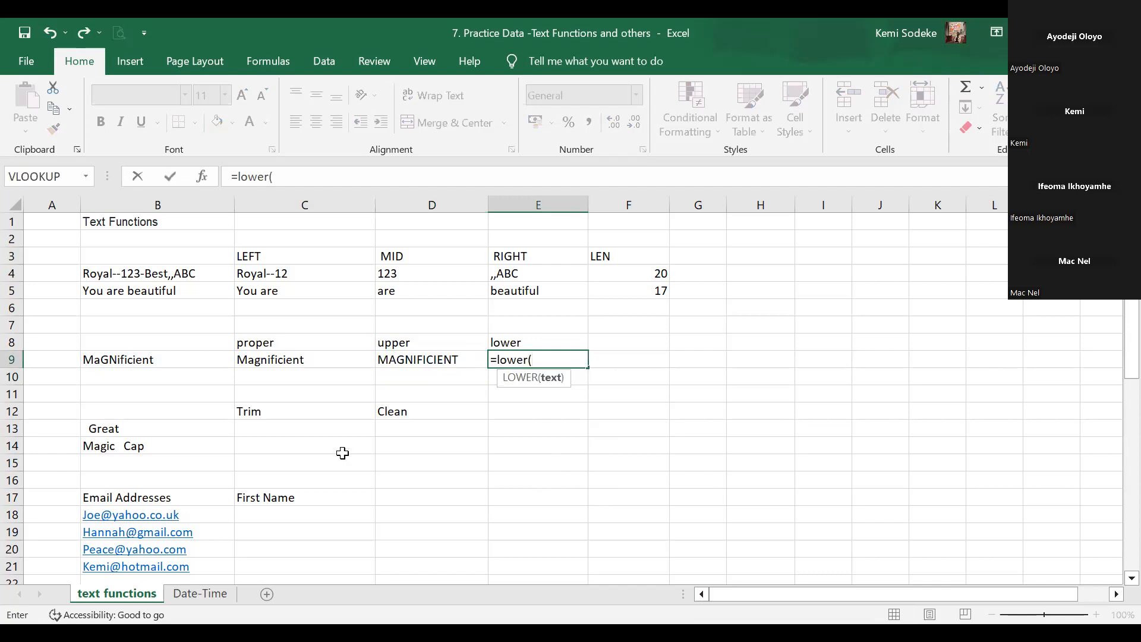
left_click(159, 359)
type(")")
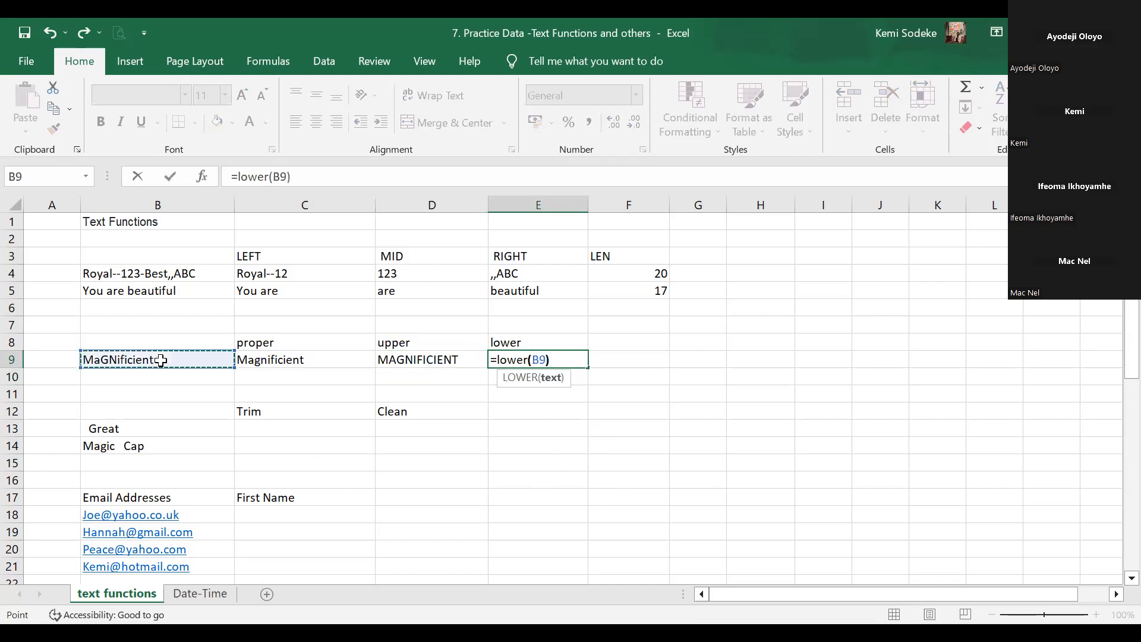
key("Return")
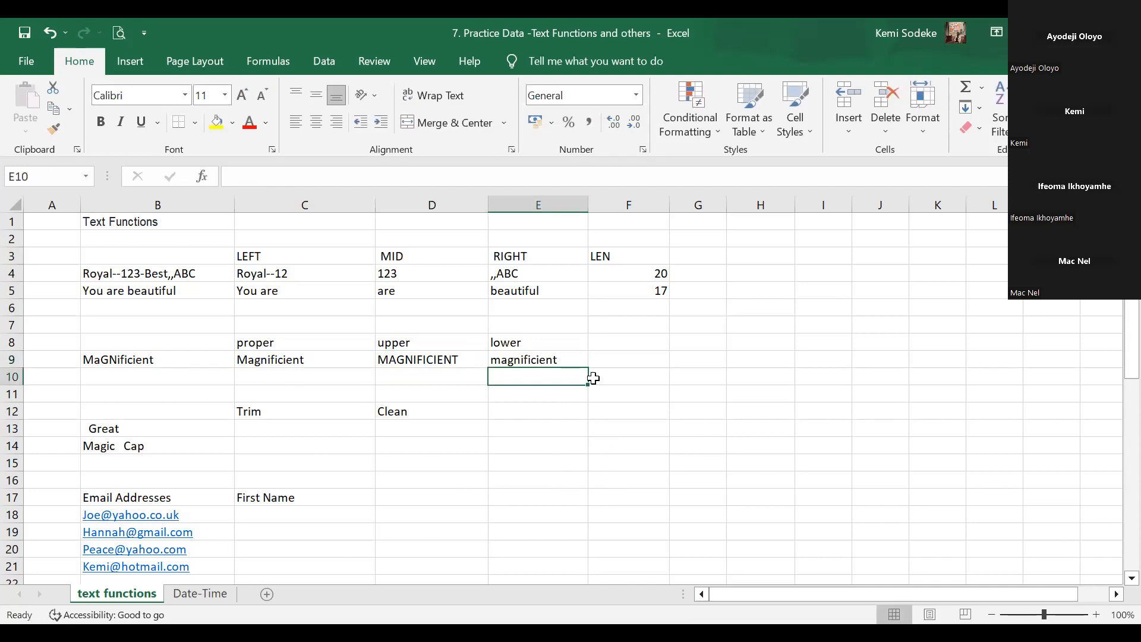
Review the PROPER, UPPER and LOWER formulas in C9:E9 together with their headings in row 8
left_click(450, 359)
left_click(509, 361)
left_click(416, 360)
left_click(306, 358)
left_click(430, 362)
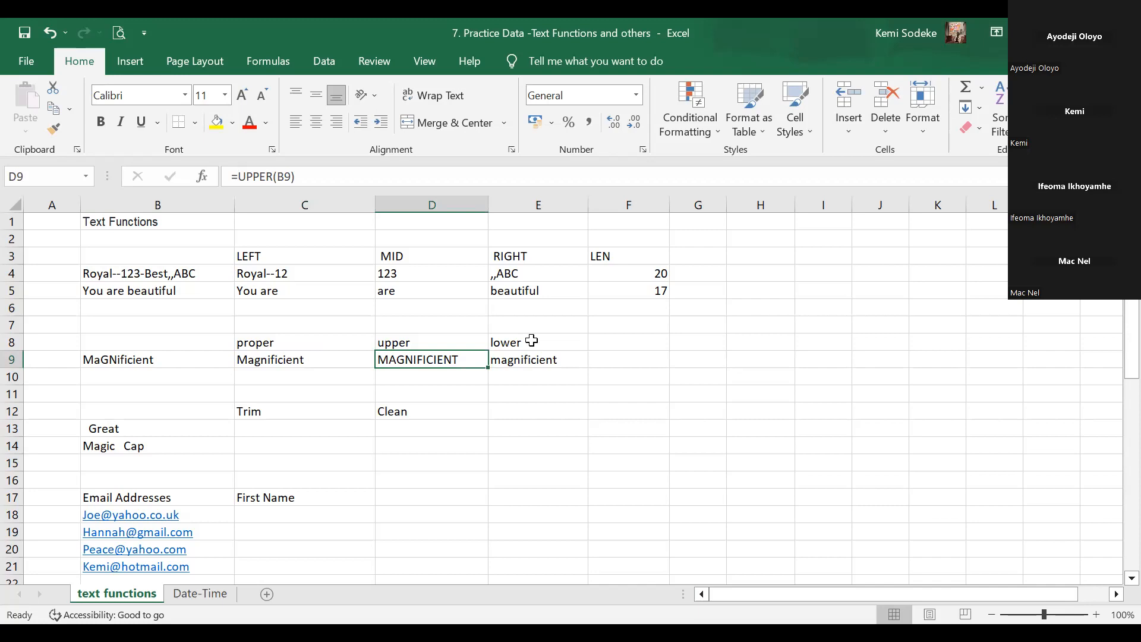
left_click(549, 355)
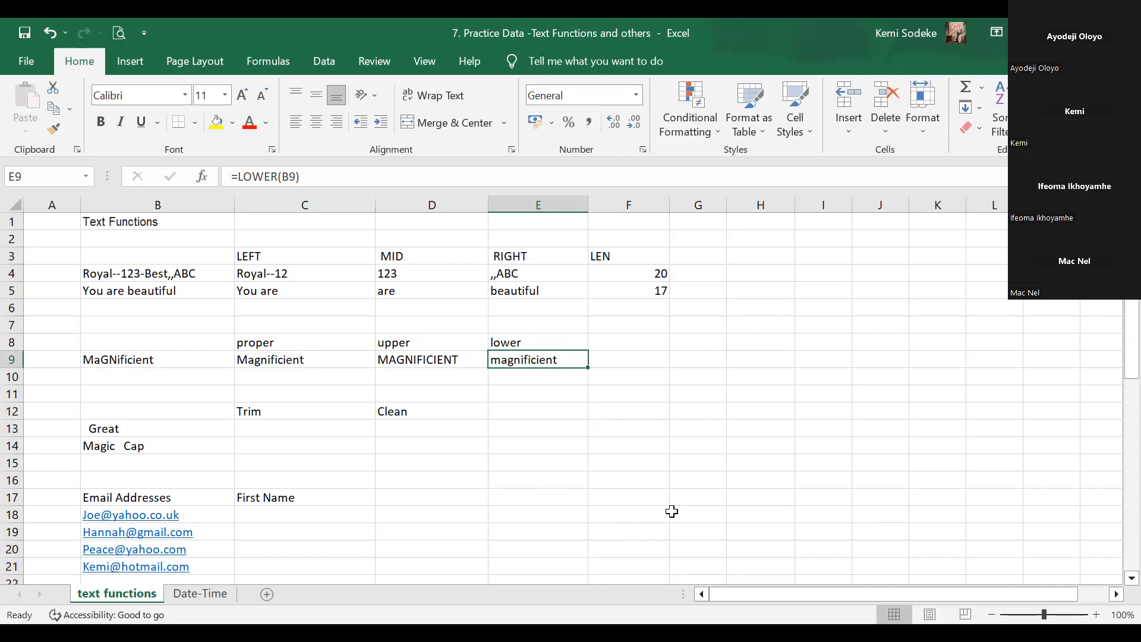
left_click(543, 380)
left_click(542, 360)
left_click(423, 204)
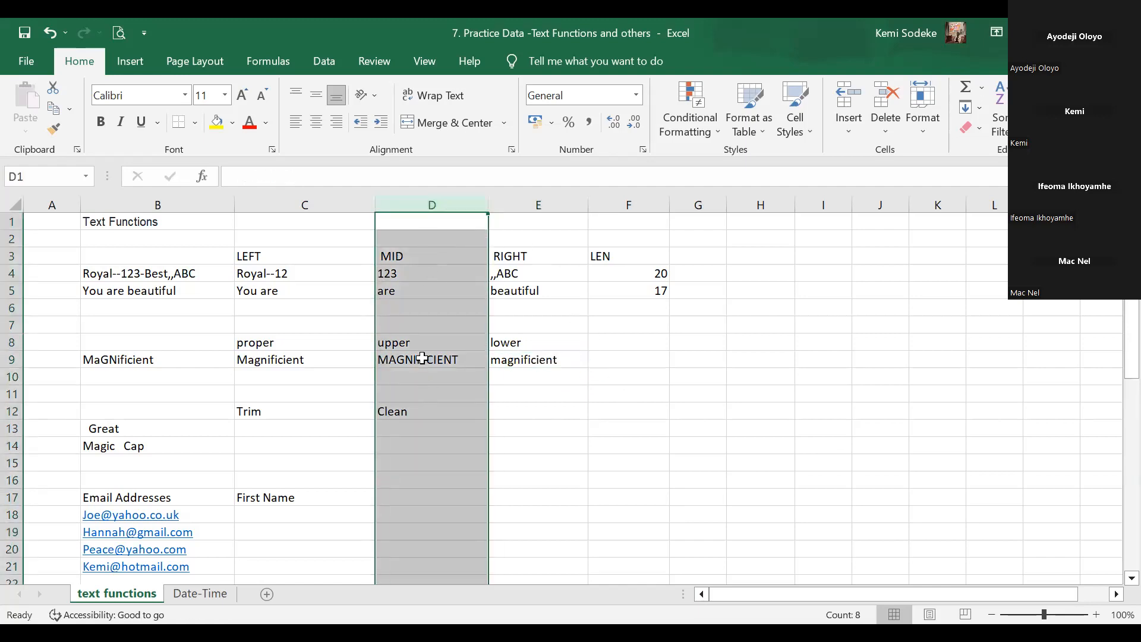
left_click(423, 359)
left_click(545, 364)
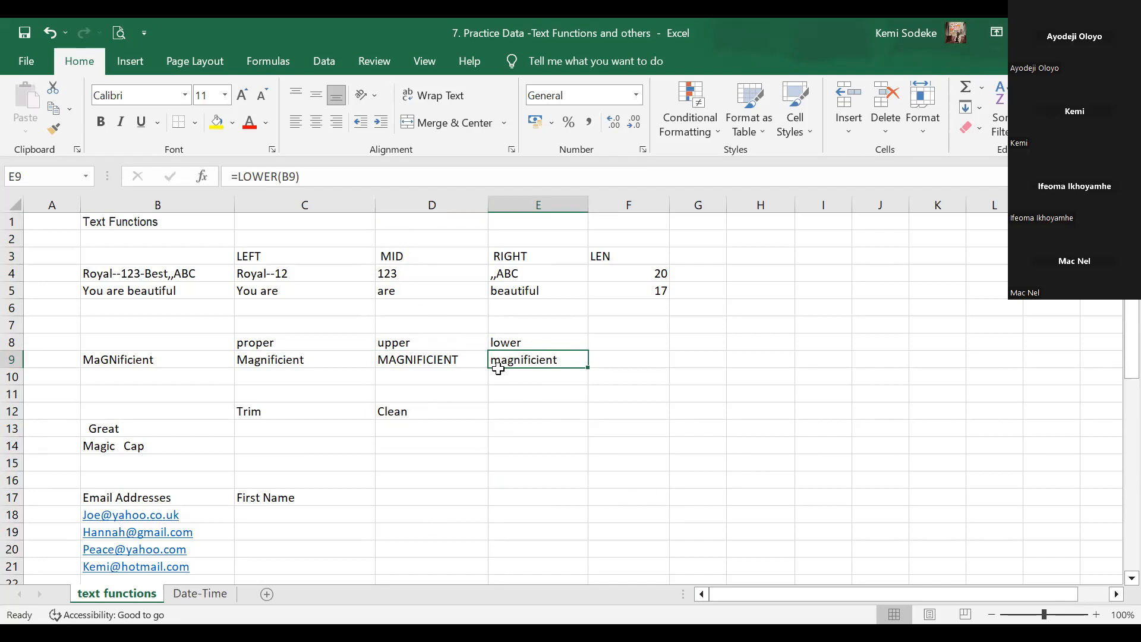
scroll(569, 435, "down", 1)
scroll(570, 410, "up", 1)
left_click(333, 342)
left_click(411, 345)
left_click(507, 344)
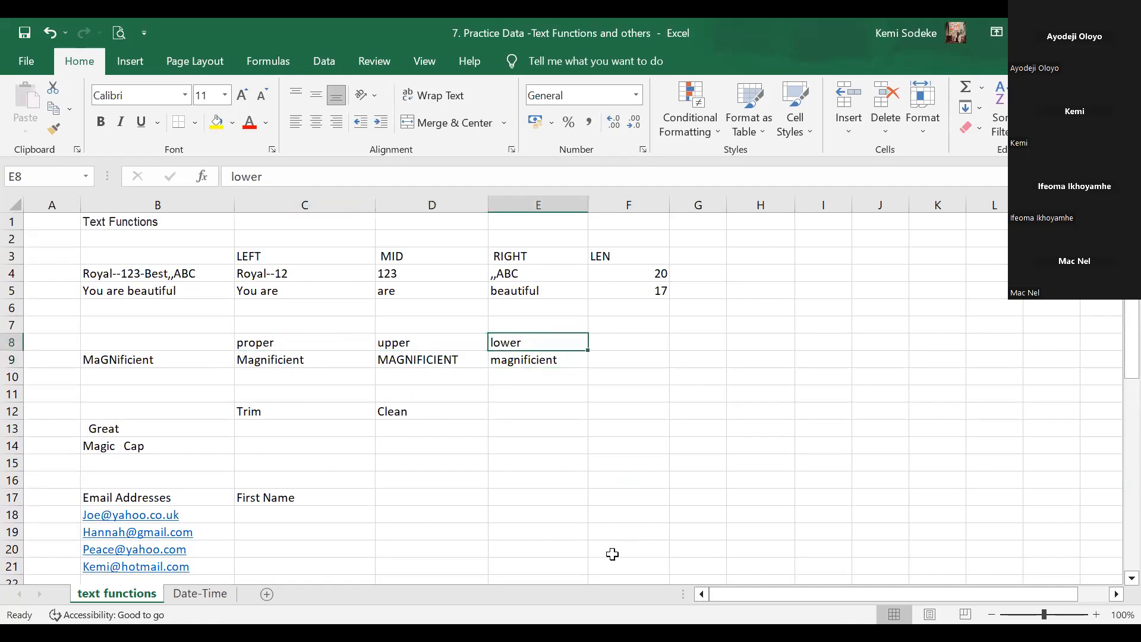
Examine the Trim and Clean headings in row 12 and the spacing of the sample texts in B13 and B14
left_click(579, 443)
left_click(284, 410)
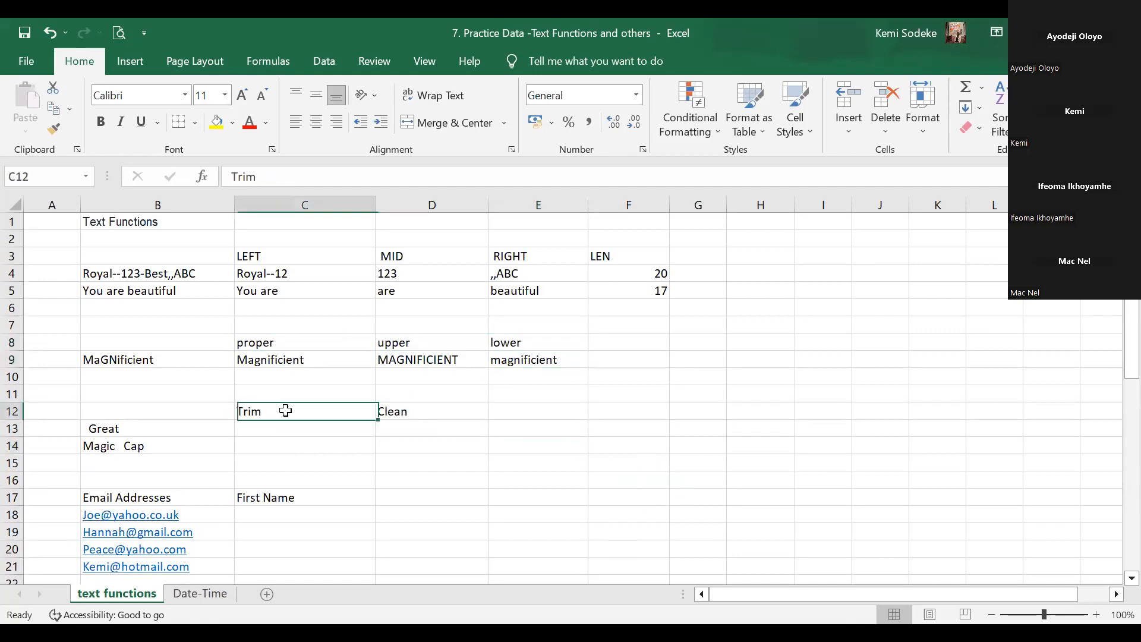
left_click(402, 410)
left_click_drag(289, 410, 408, 411)
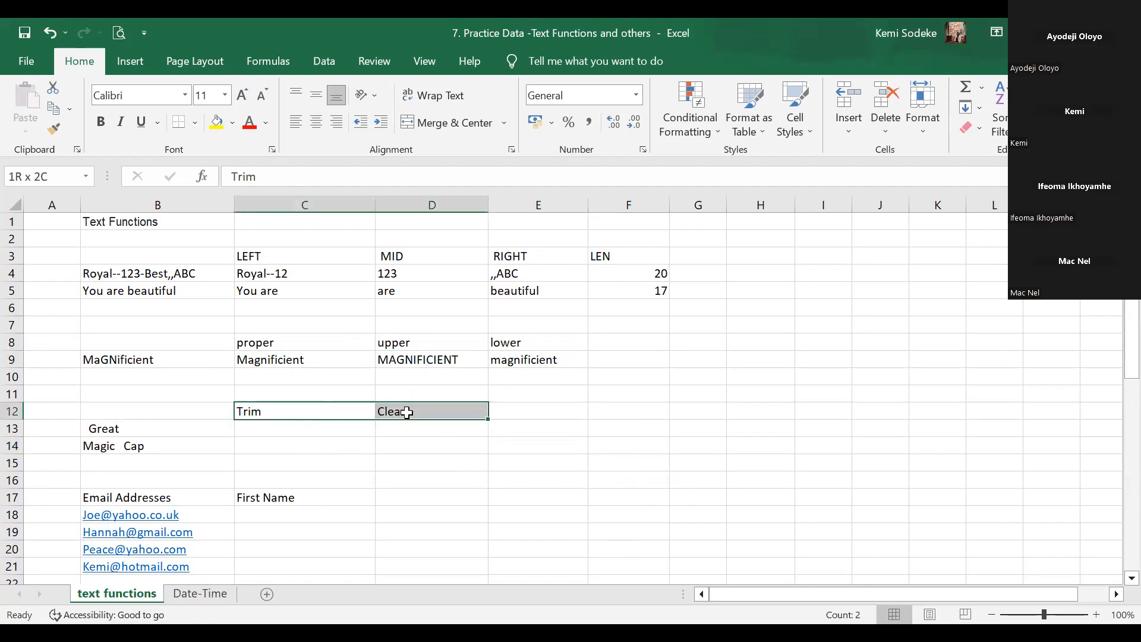
scroll(582, 441, "down", 1)
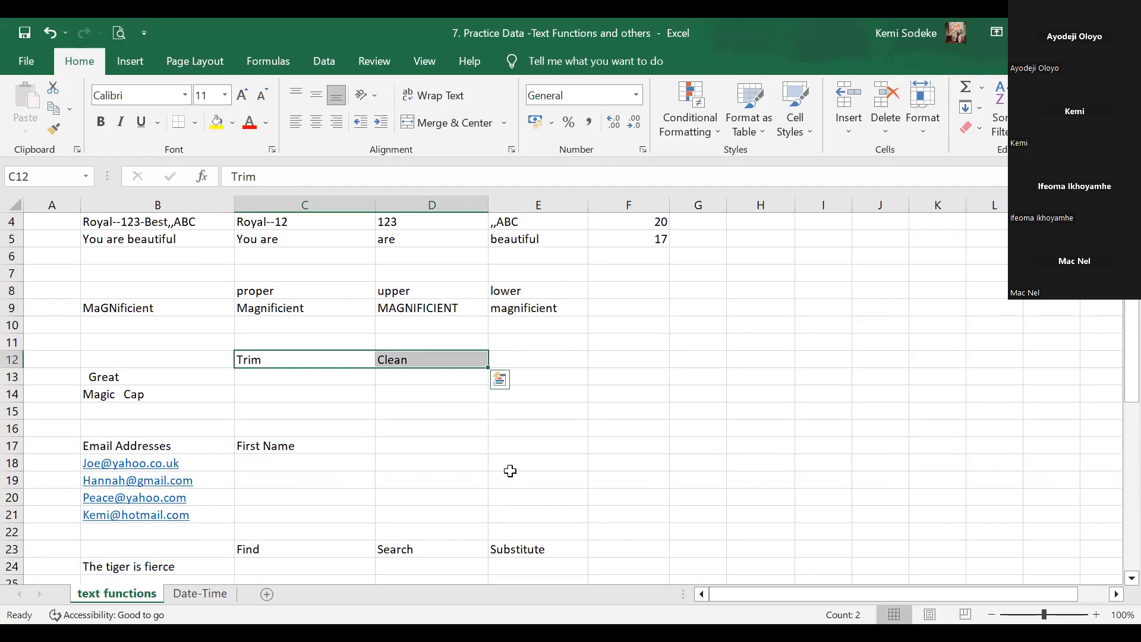
left_click(440, 431)
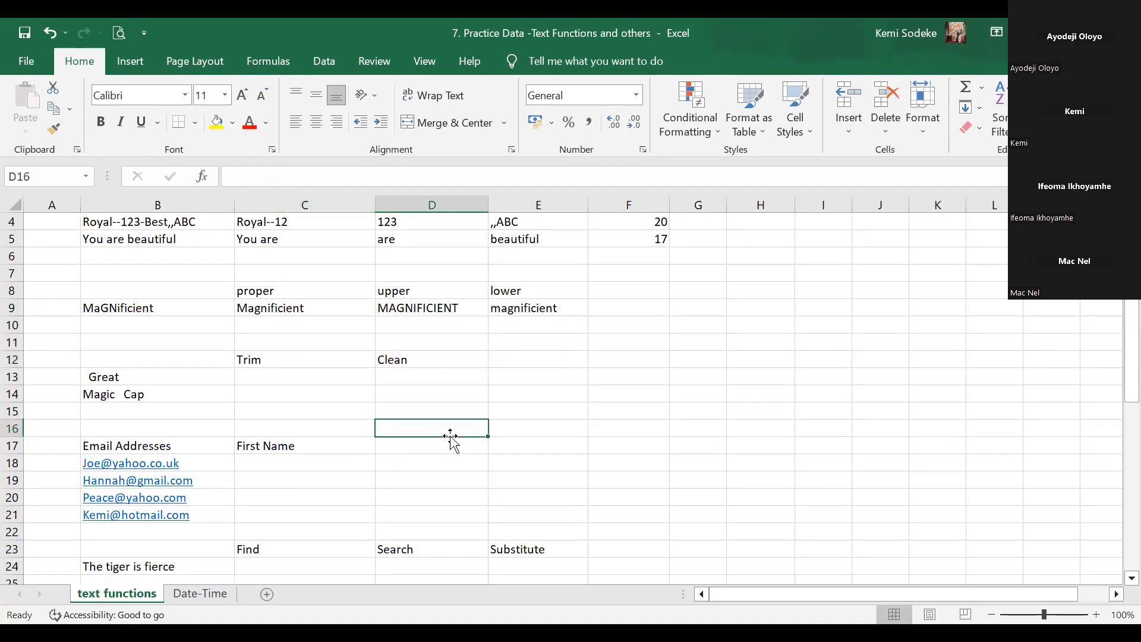
left_click(138, 378)
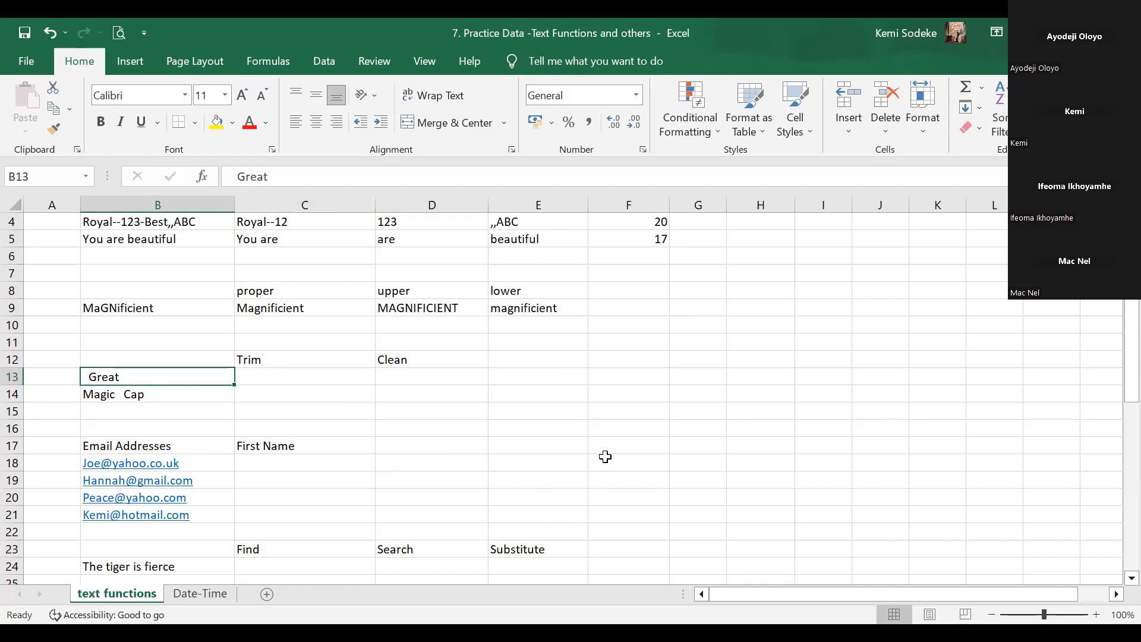
left_click(618, 380)
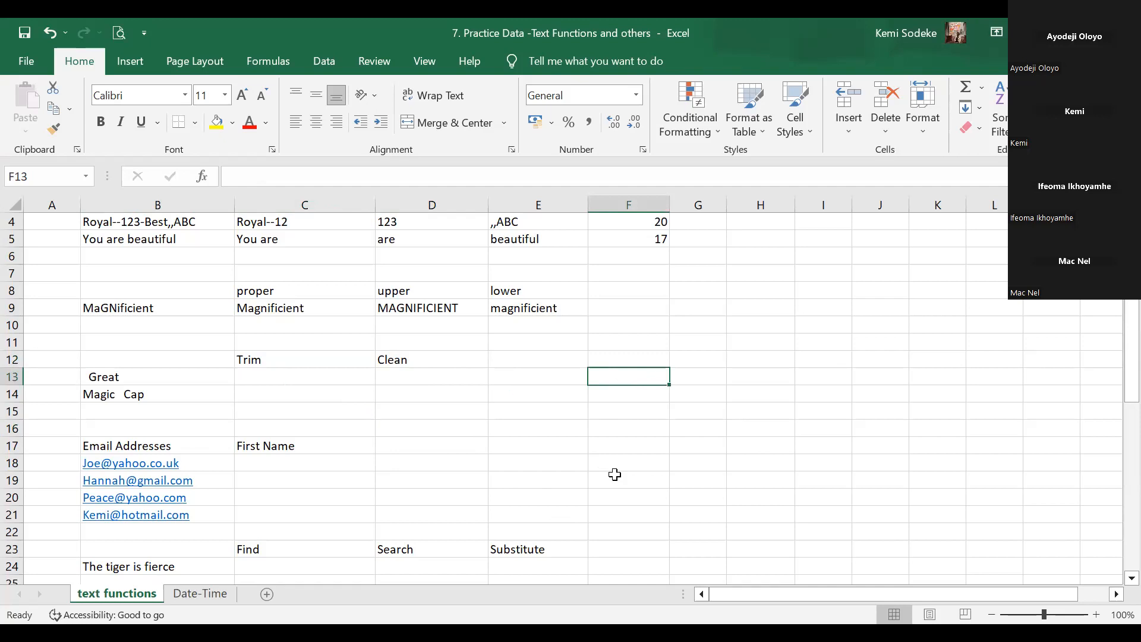
left_click(128, 394)
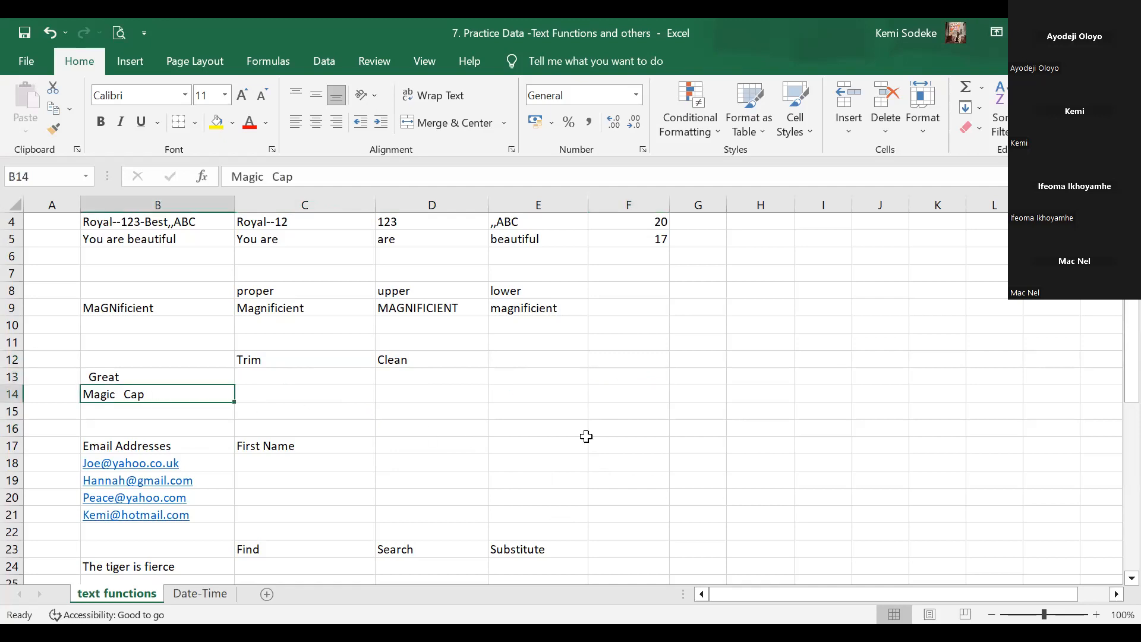
left_click(166, 370)
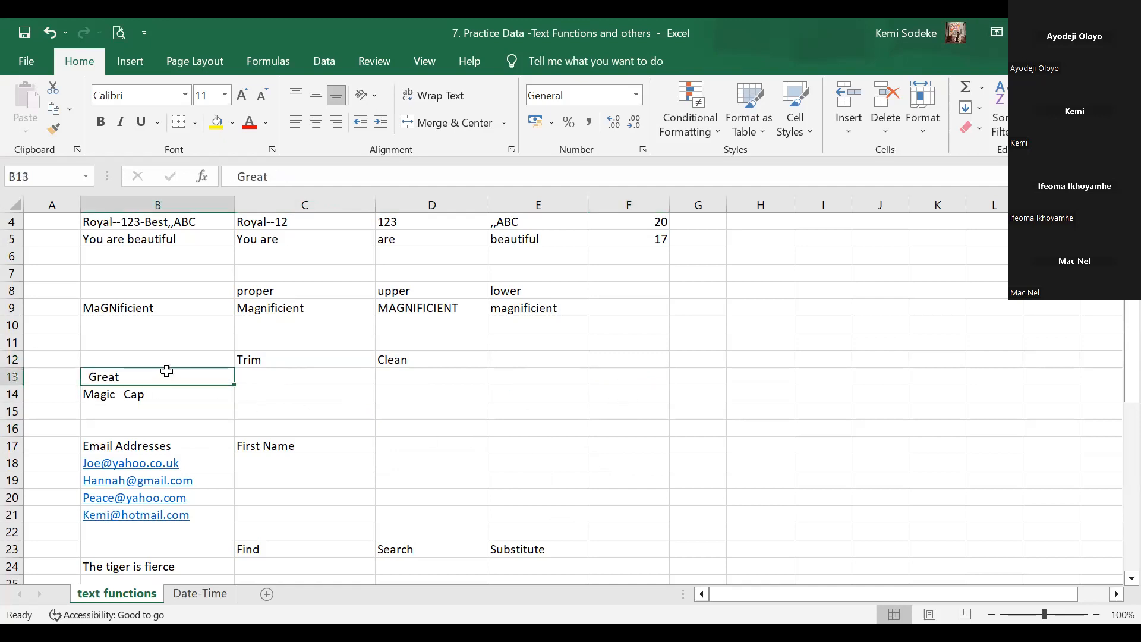
left_click(337, 175)
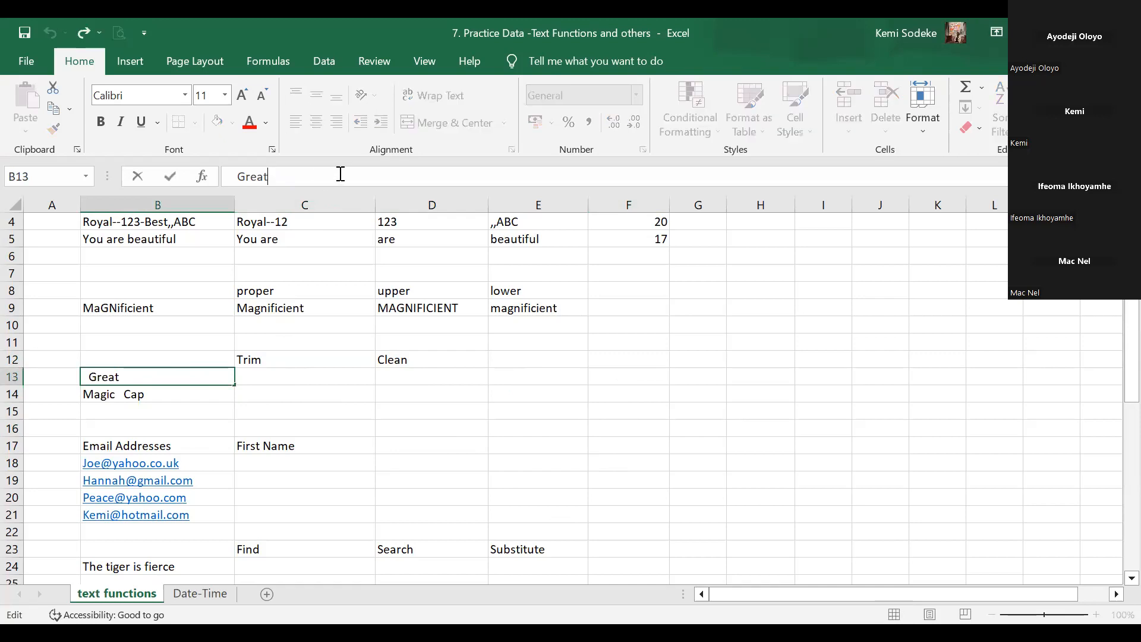
left_click(628, 494)
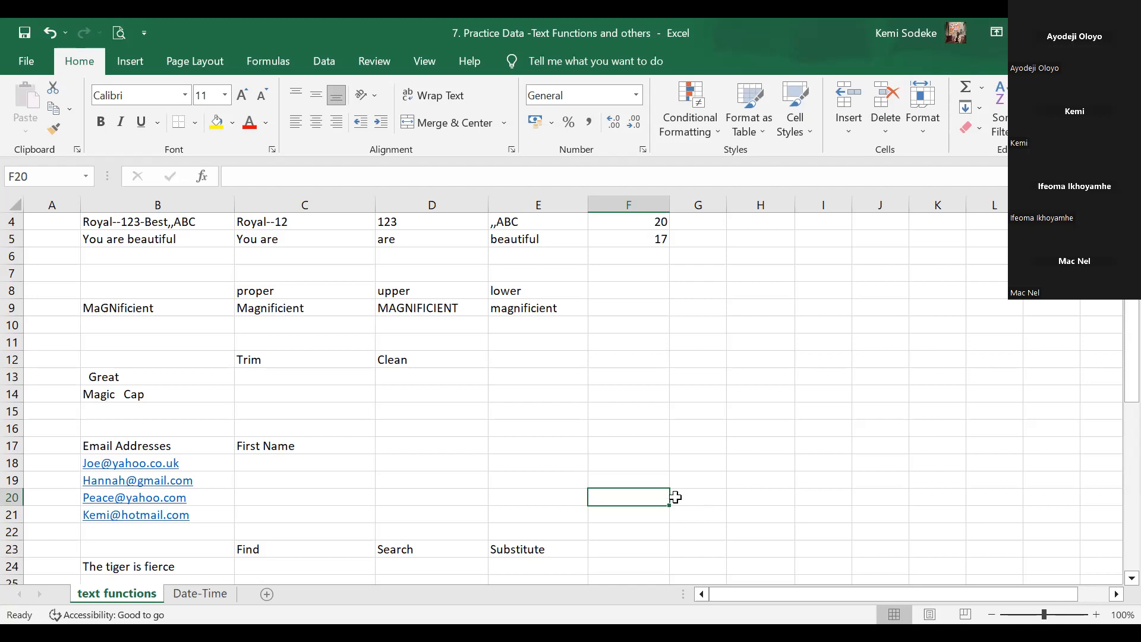
Enter the formula =TRIM(B13) in cell C13 to strip the extra spaces from the text Great
left_click(402, 370)
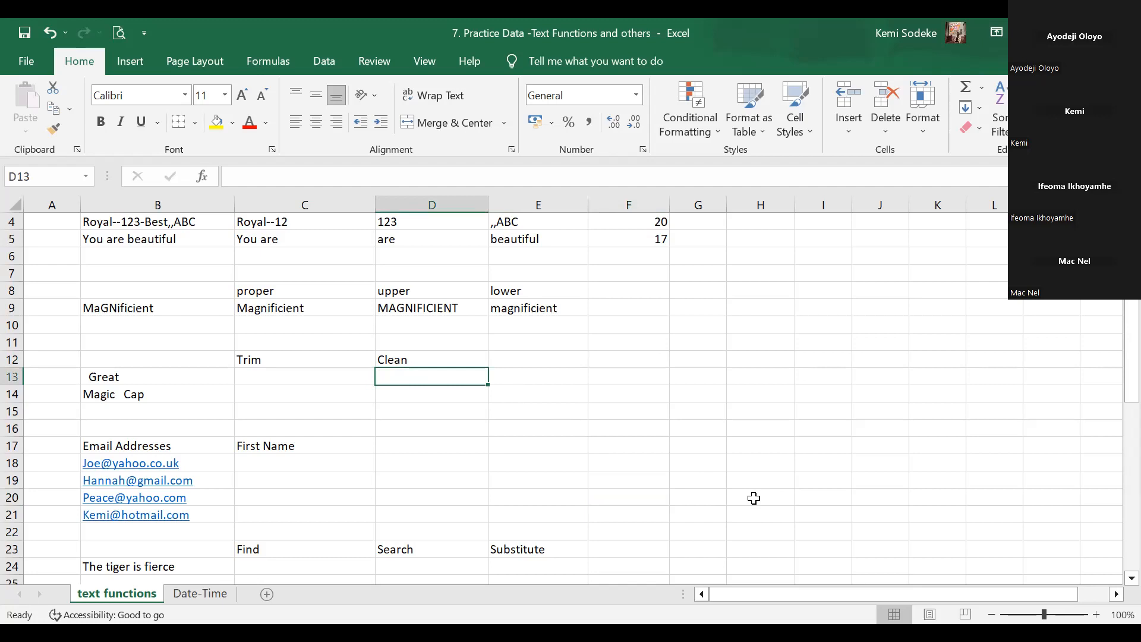
left_click(302, 375)
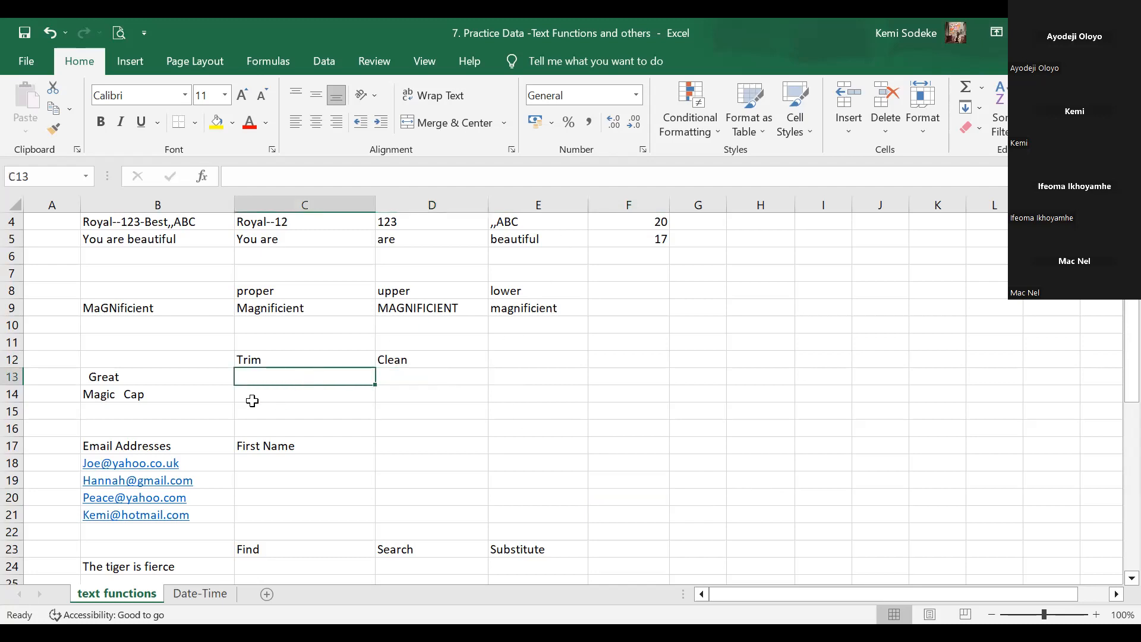
left_click(129, 378)
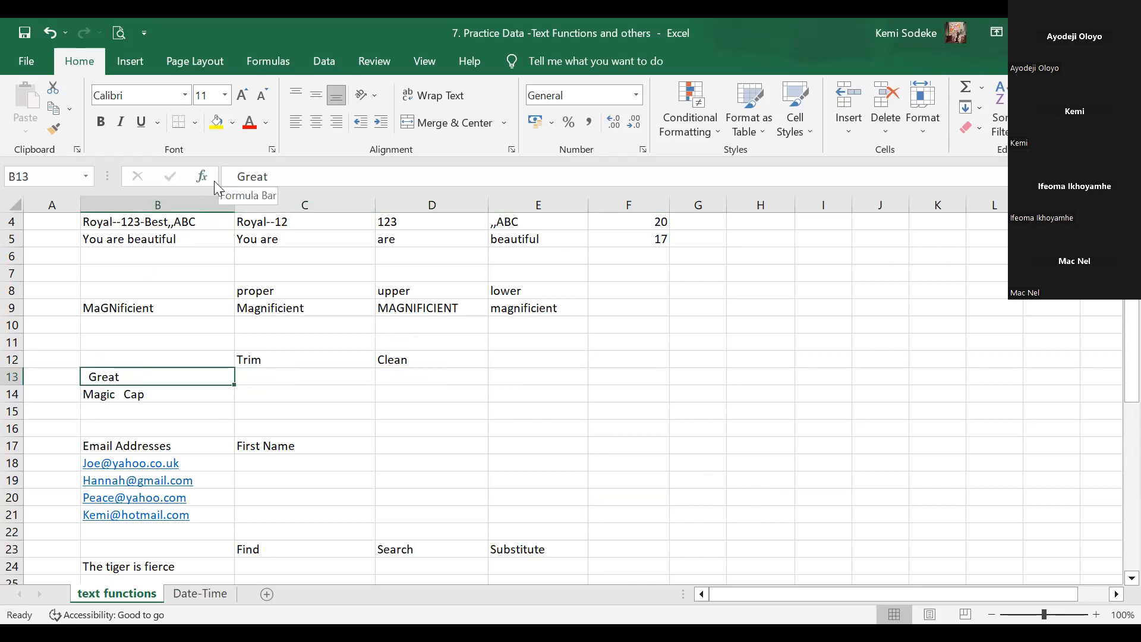
left_click(284, 379)
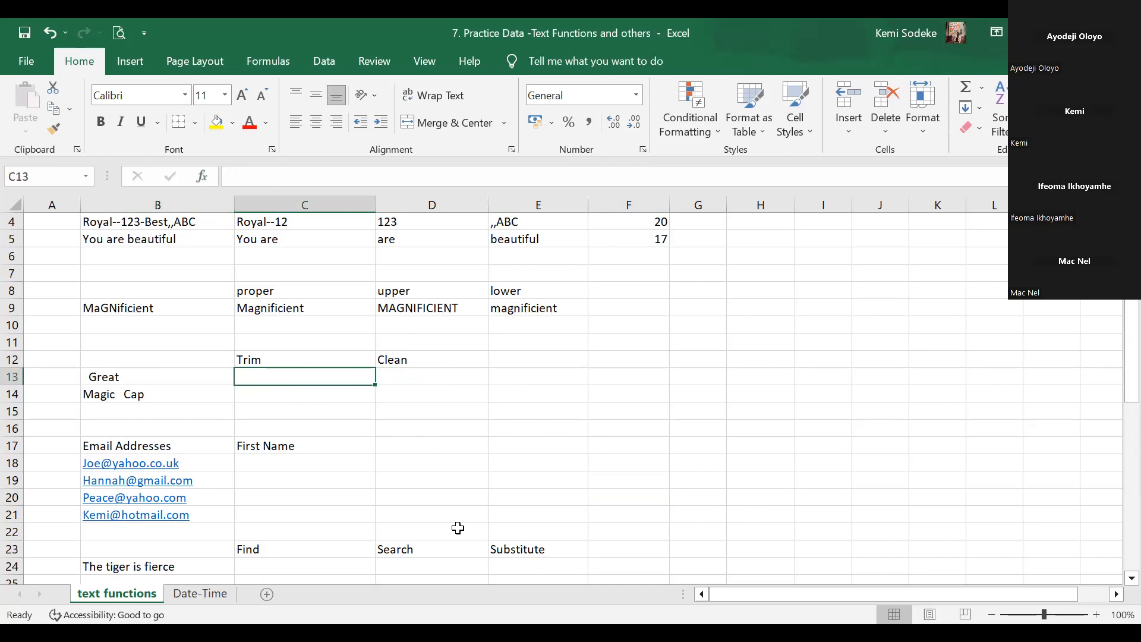
type("=trim(")
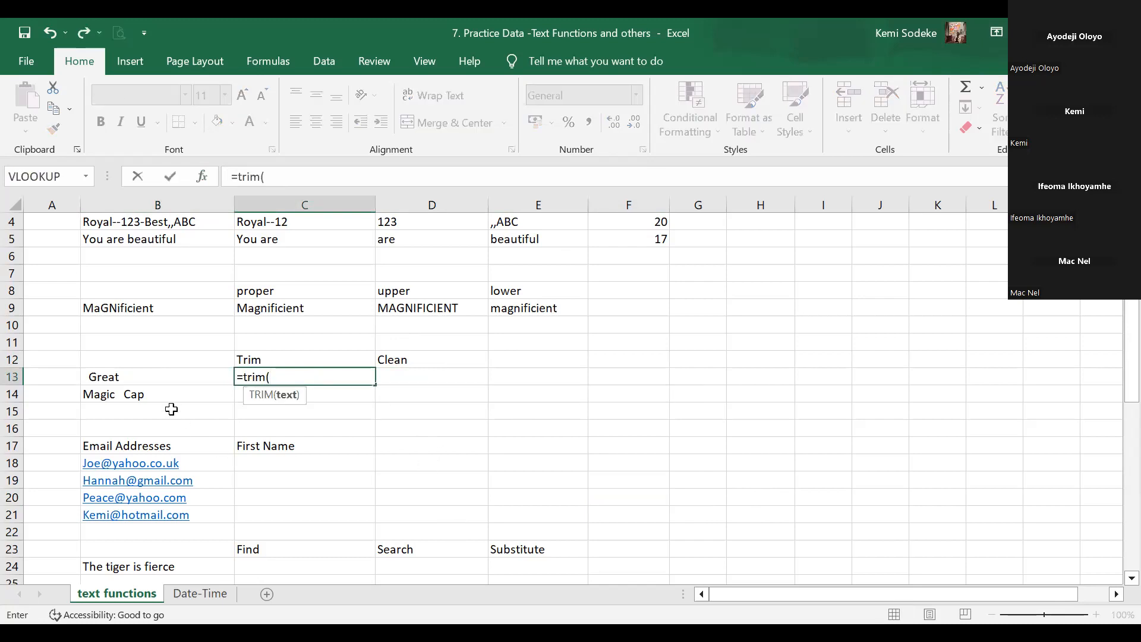
left_click(159, 376)
type(")")
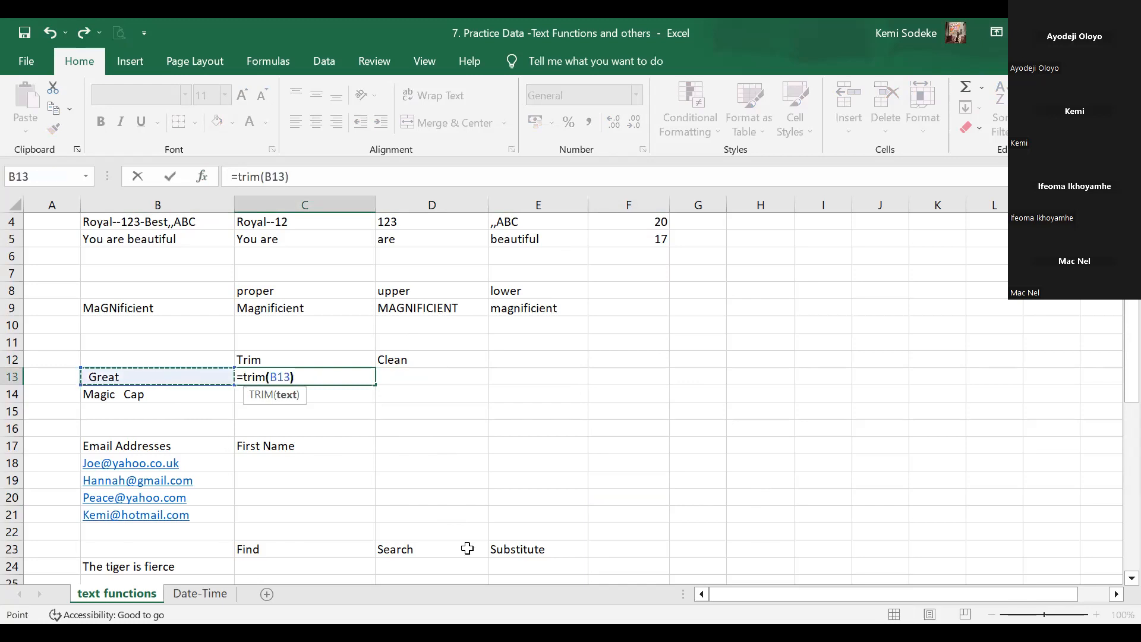
key("Return")
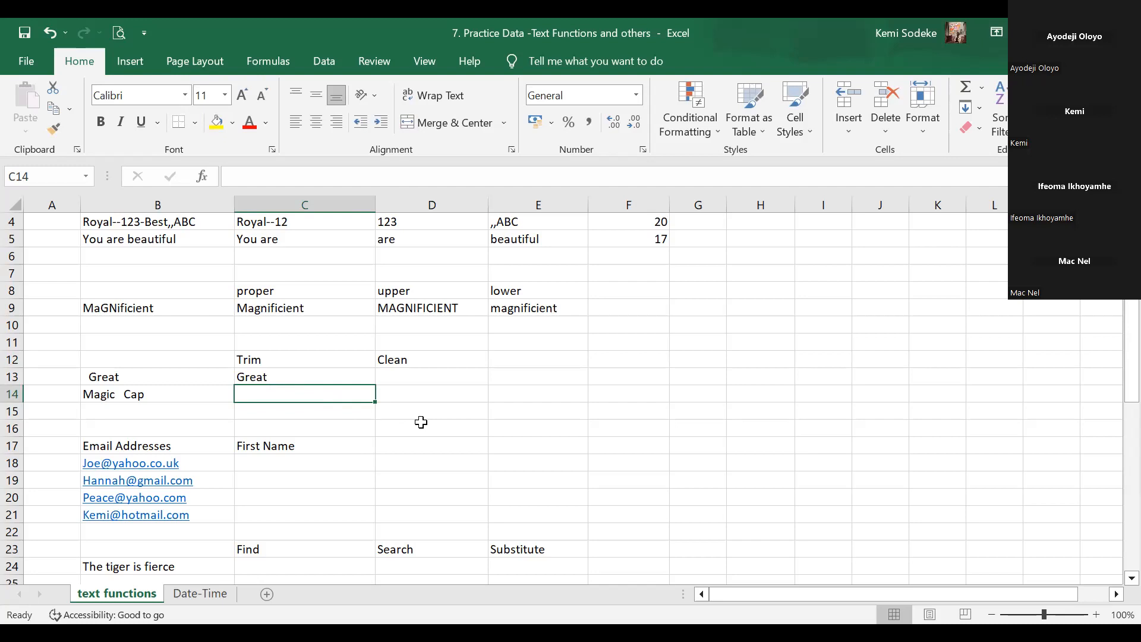
Enter the formula =CLEAN(B13) in cell D13 under the Clean heading
left_click(399, 376)
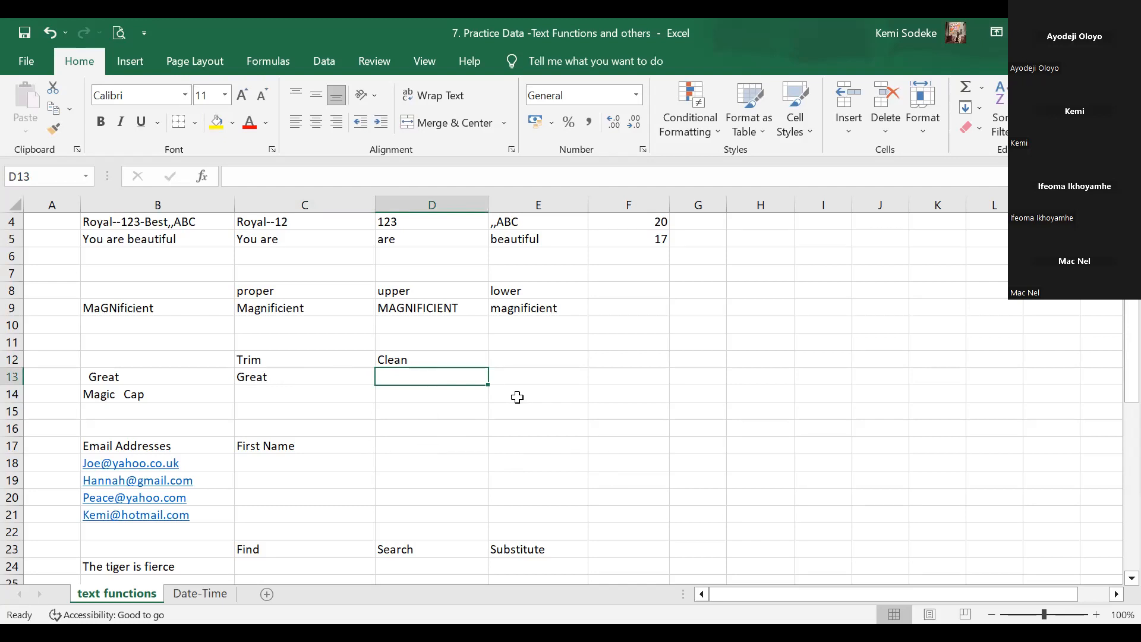
type("=")
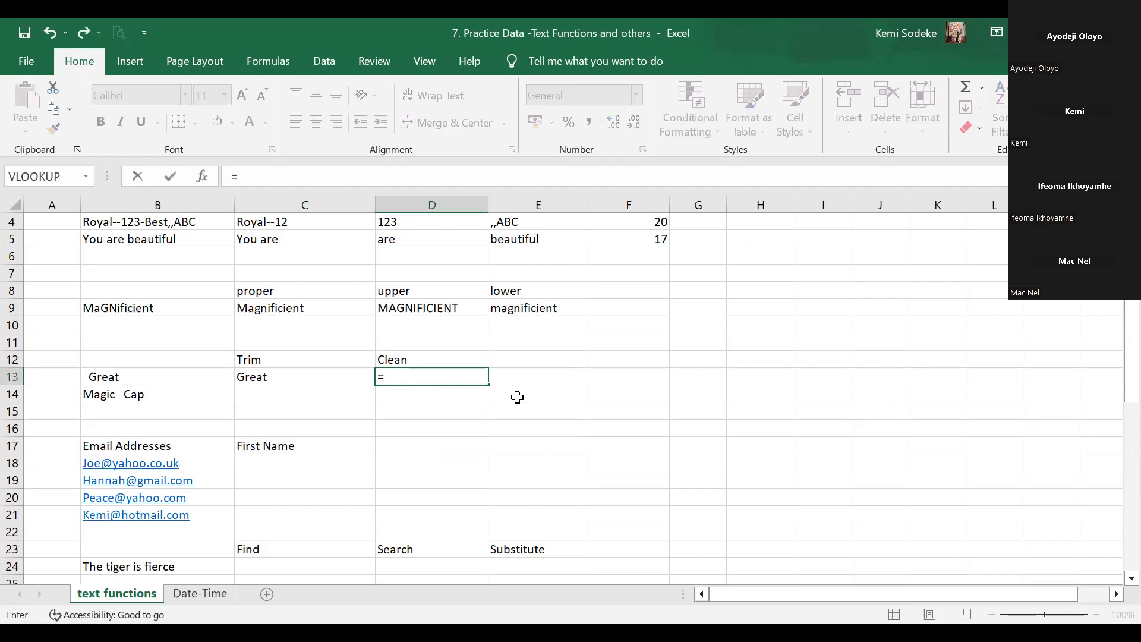
type("clean")
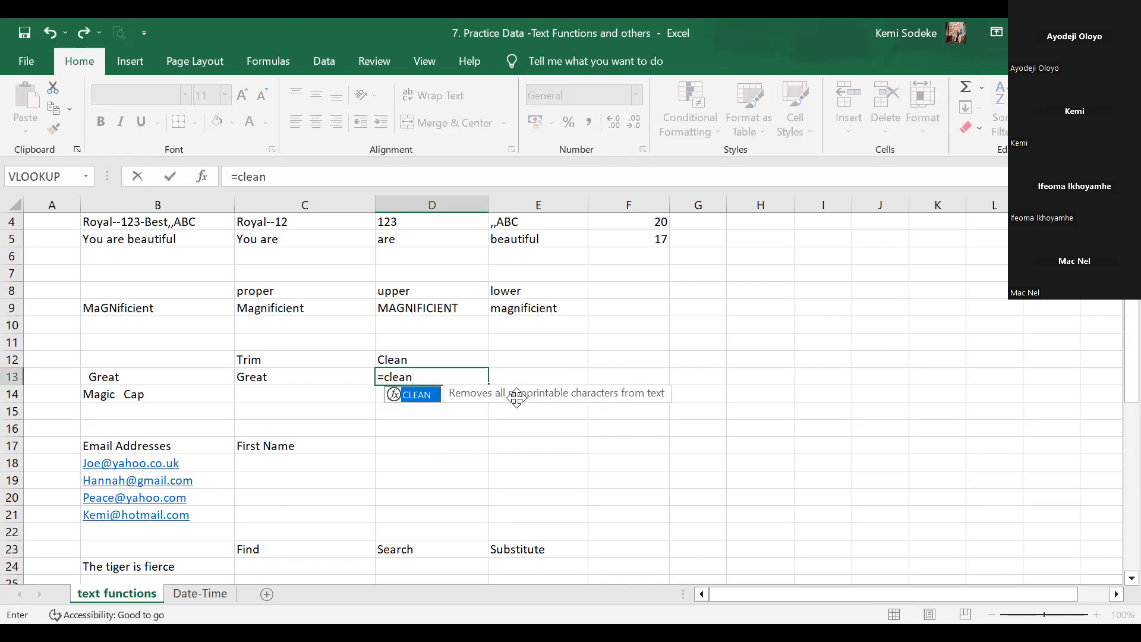
type("(")
left_click(119, 378)
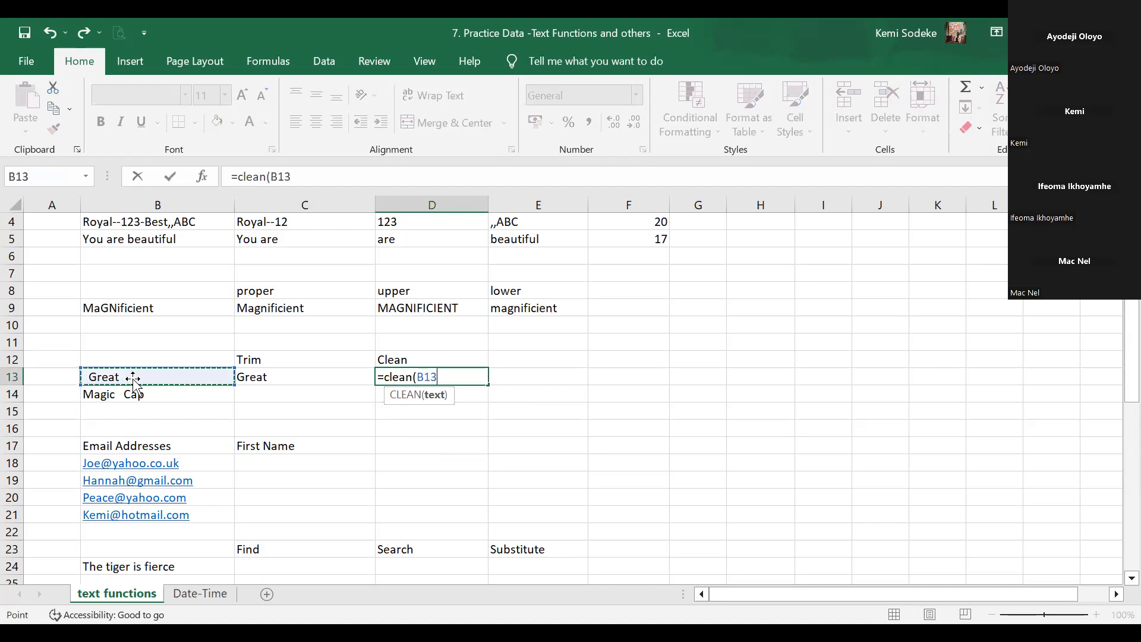
type(")")
key("Return")
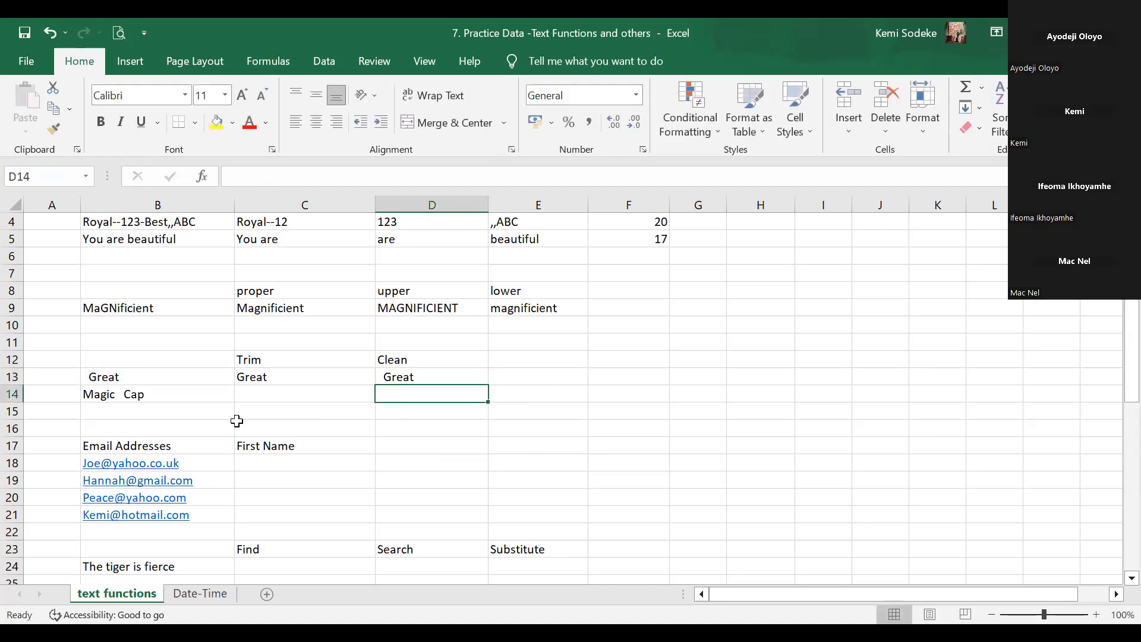
Fill the TRIM formula from C13 down to C14 and compare its output with the original text in B14
left_click(419, 379)
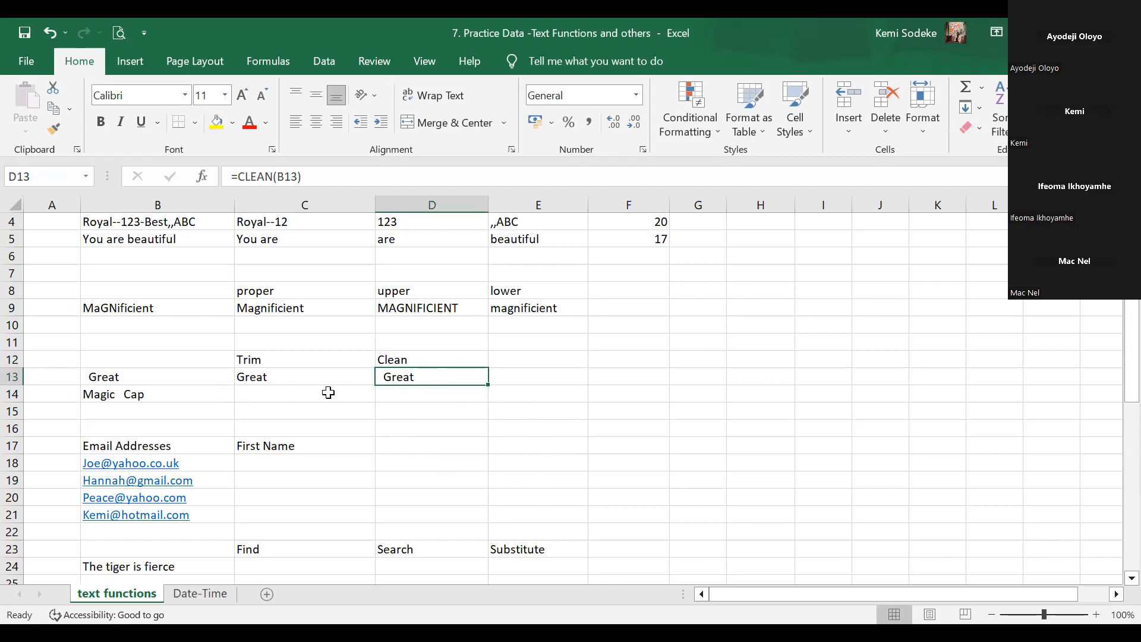
left_click(300, 377)
left_click_drag(375, 386, 375, 400)
left_click(271, 394)
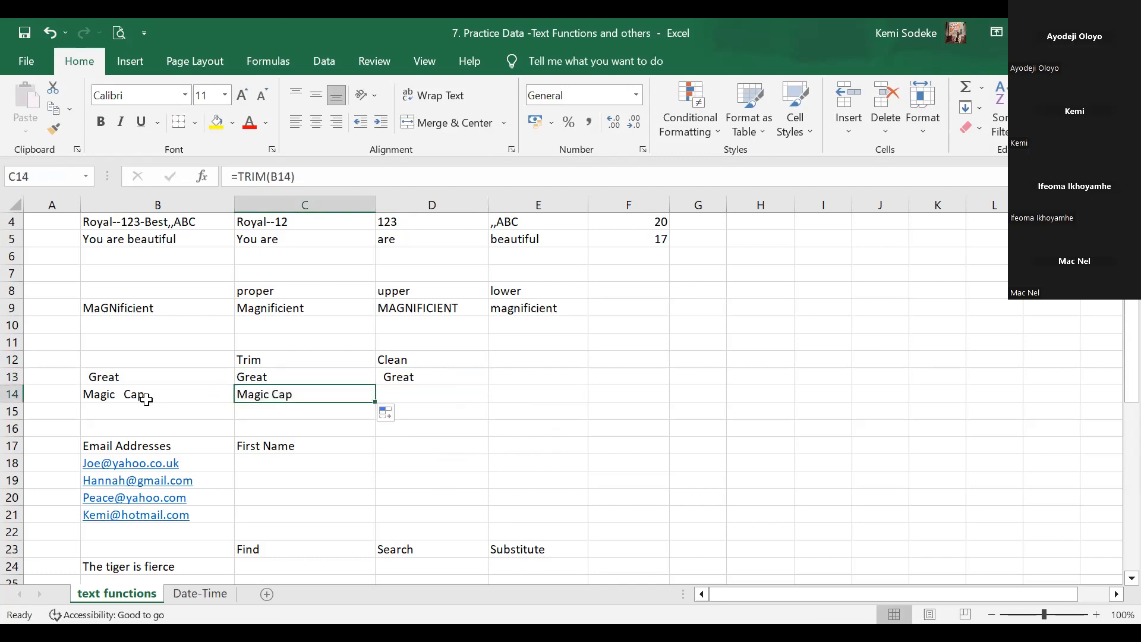
left_click(106, 397)
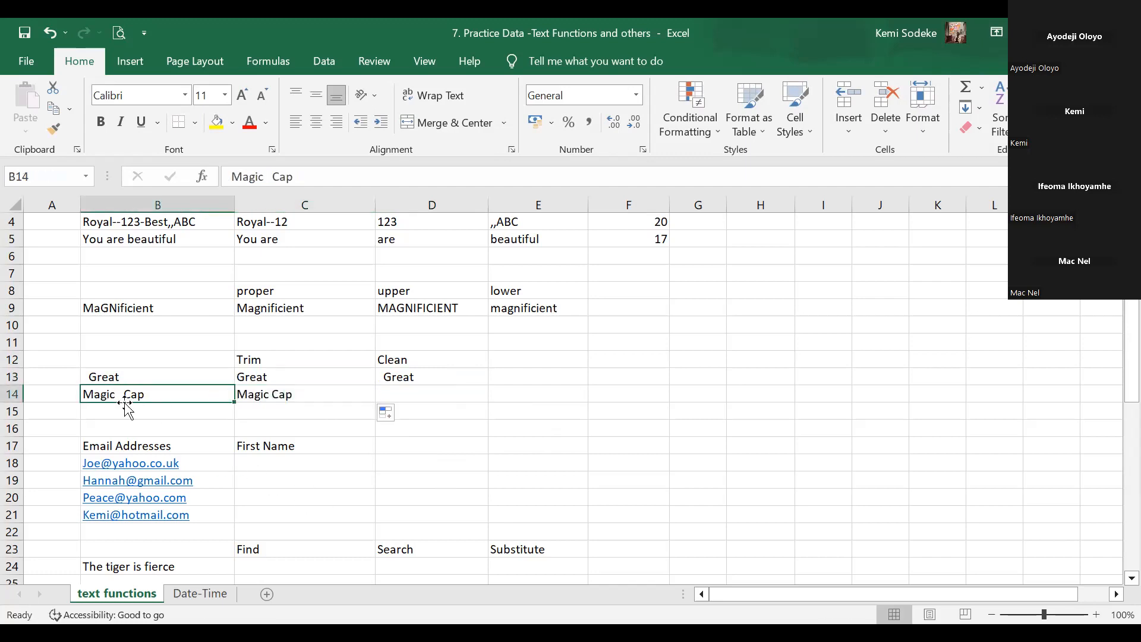
left_click(272, 392)
left_click(103, 391)
left_click(272, 177)
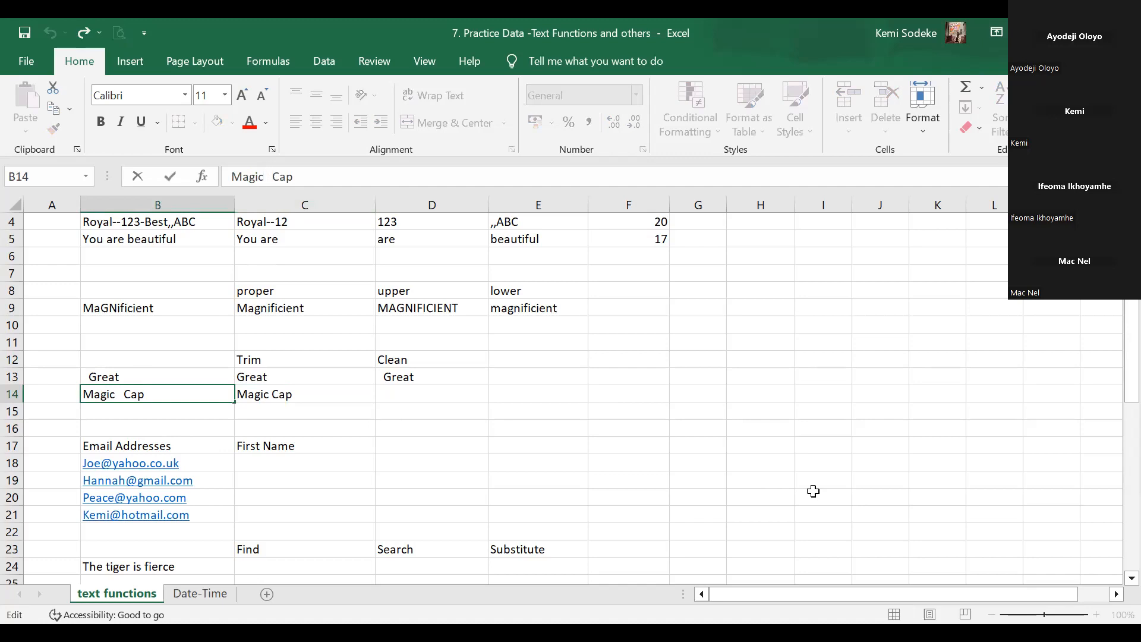
left_click(623, 570)
left_click(305, 395)
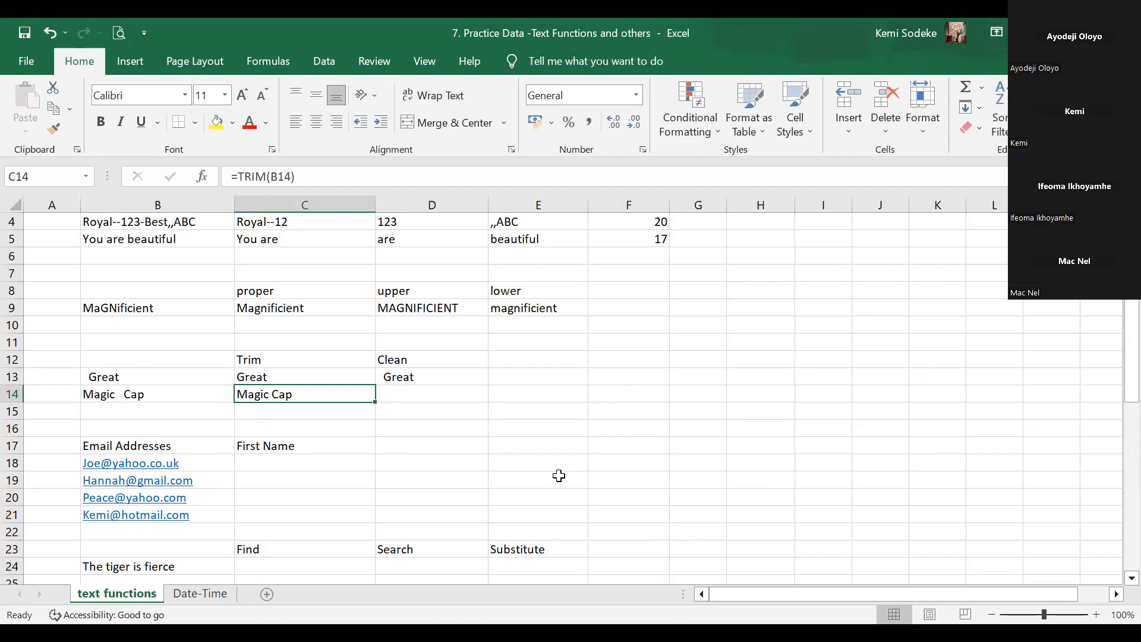
Fill the CLEAN formula from D13 down to D14 and review it against the Trim and Clean headings
left_click(416, 380)
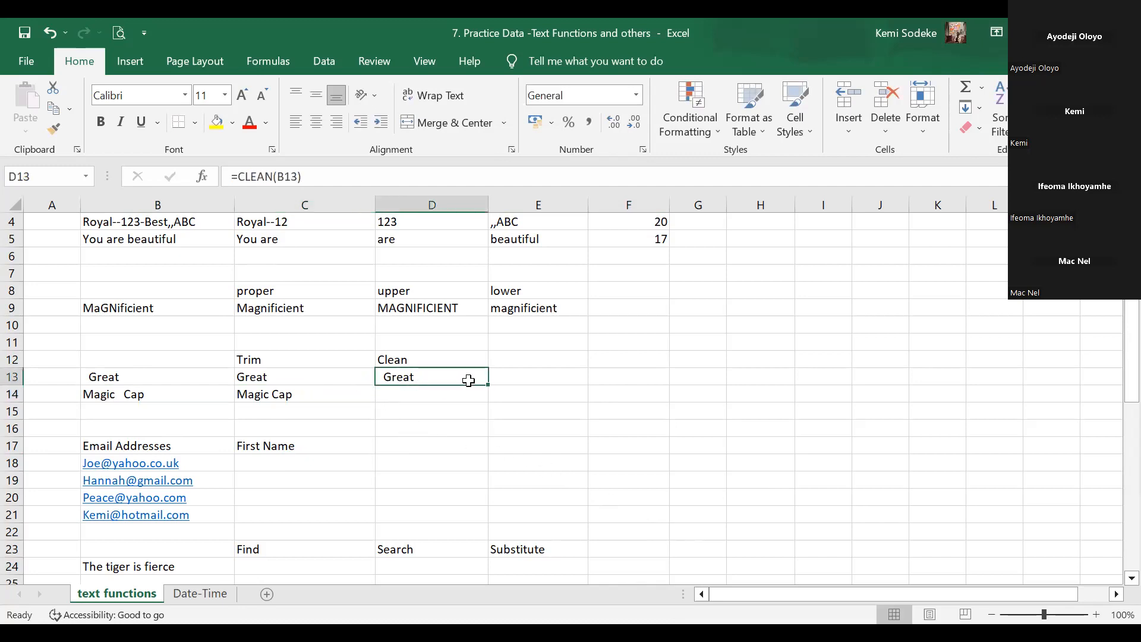
left_click_drag(487, 385, 487, 400)
left_click(455, 450)
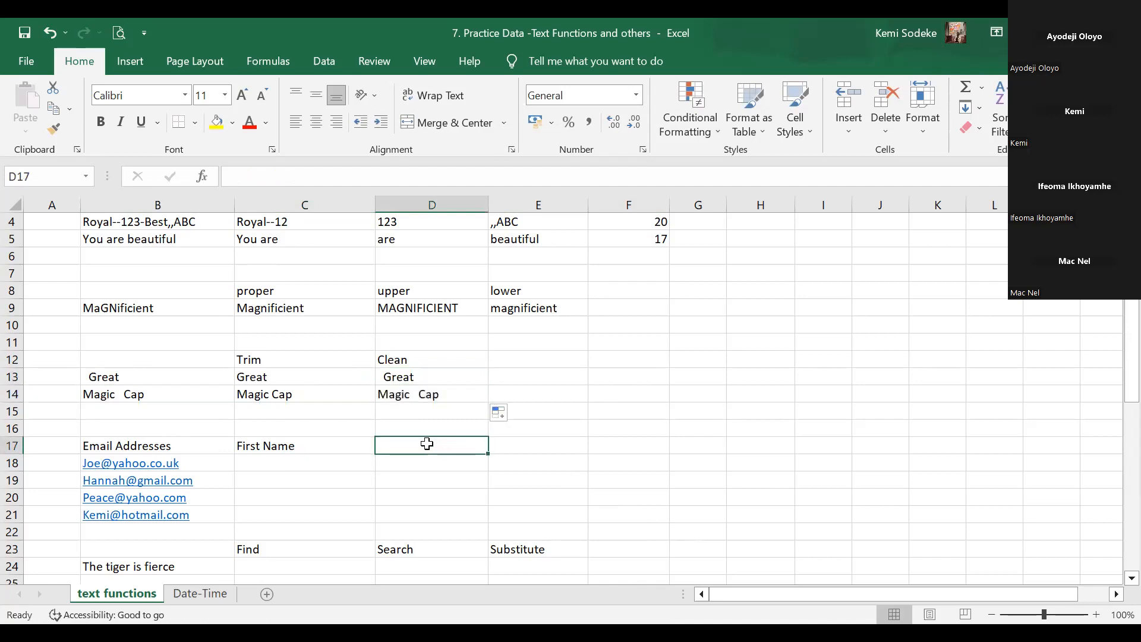
left_click(428, 359)
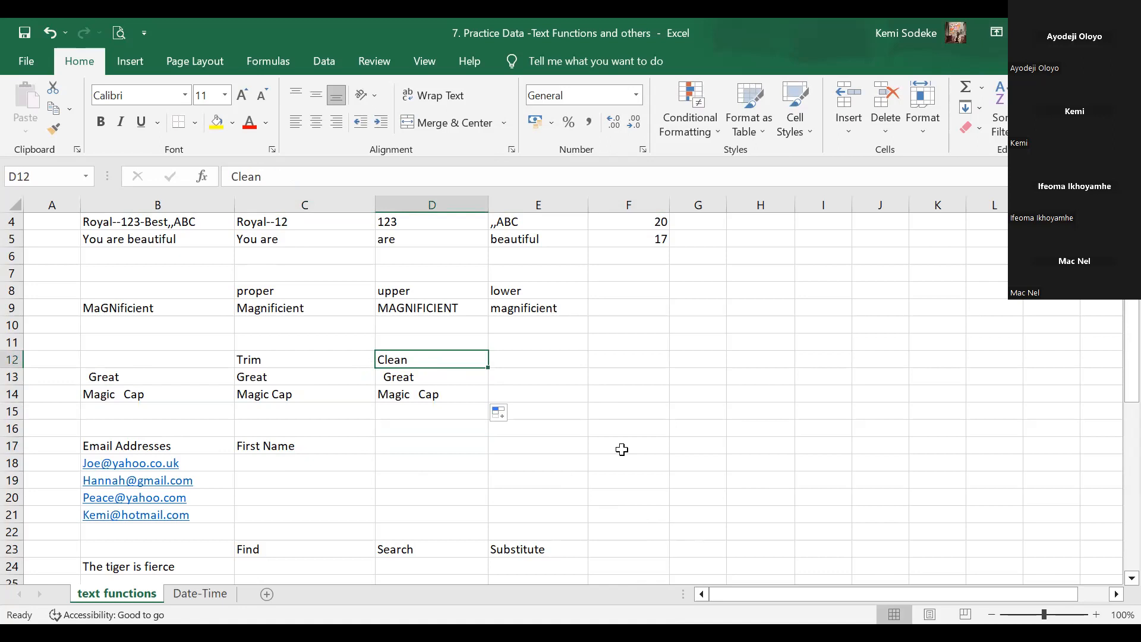
left_click(288, 364)
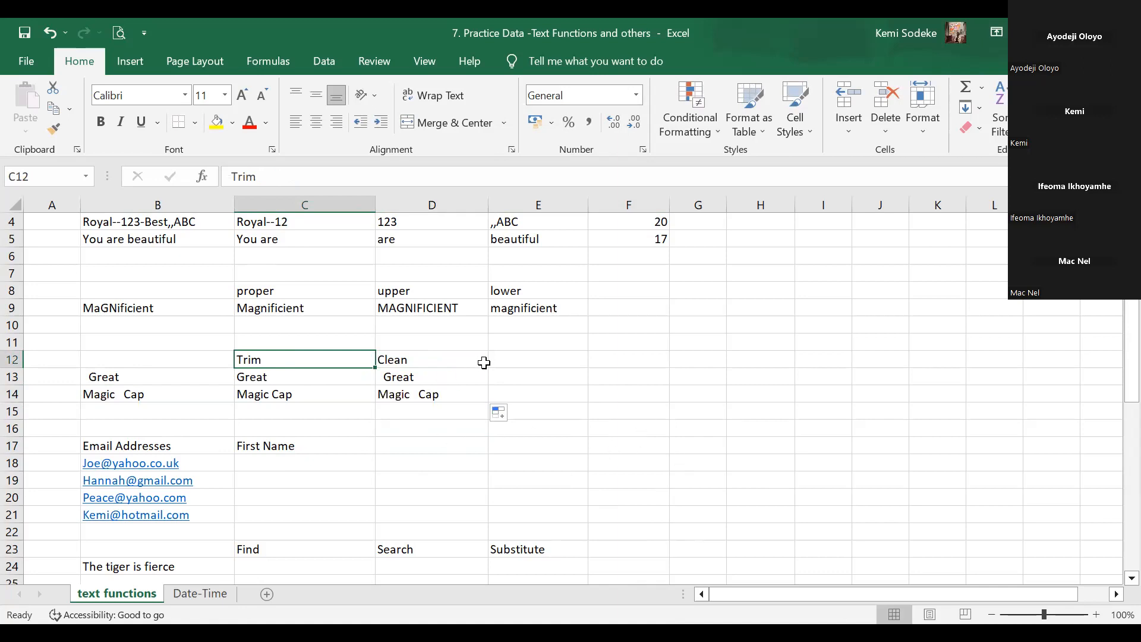
left_click(512, 356)
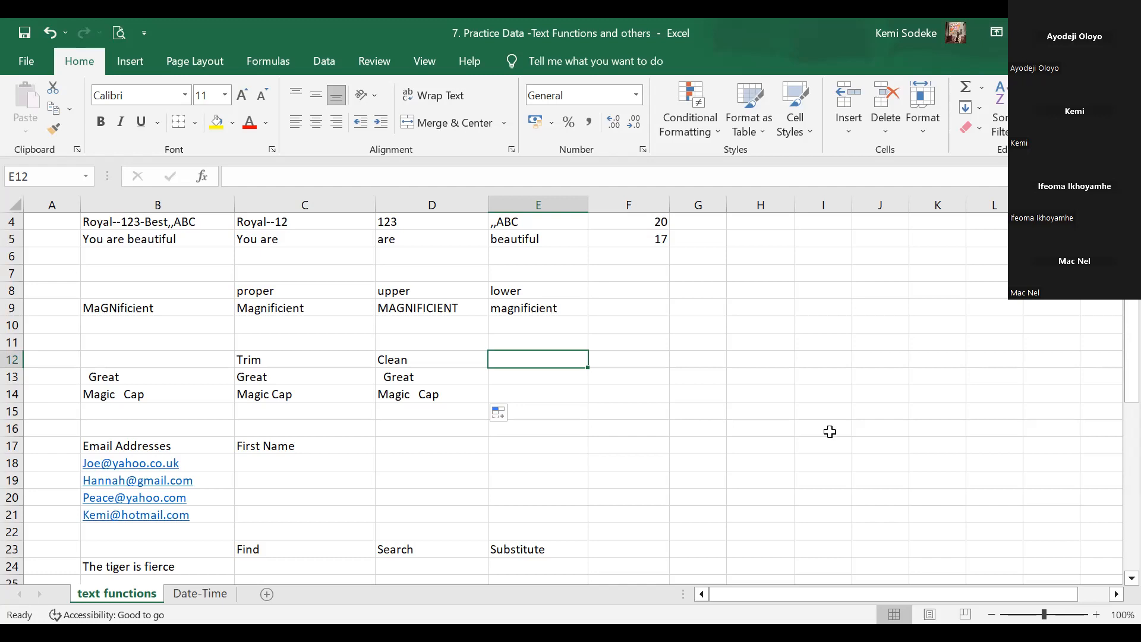
Append the ¬ character to the text in B14 to test the TRIM and CLEAN formulas in row 14
double_click(145, 395)
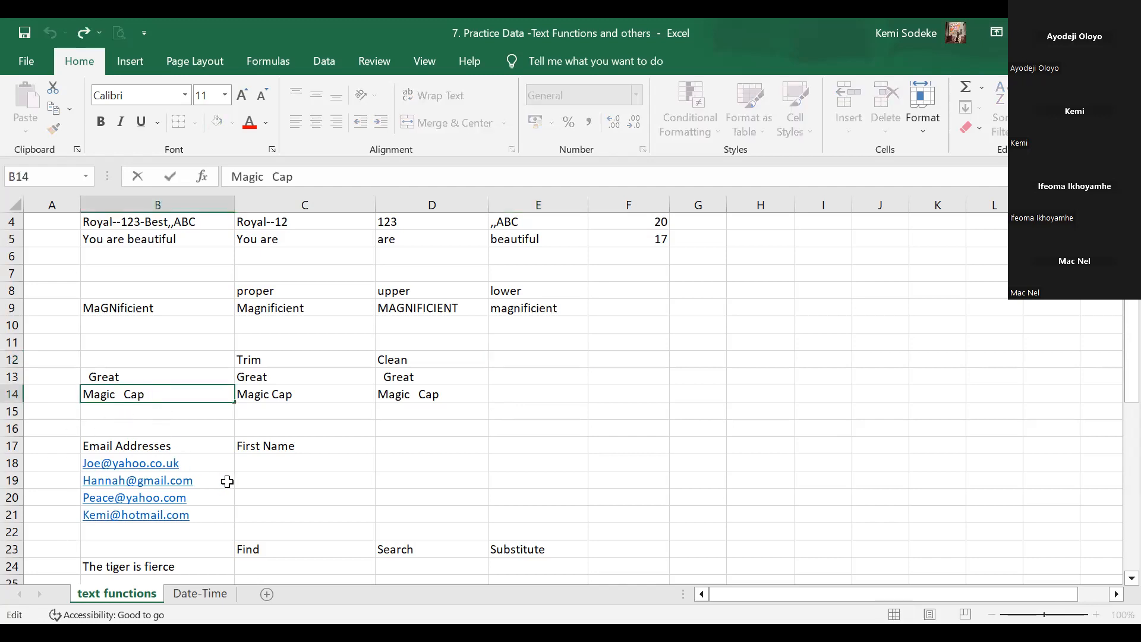
key("BackSpace")
type("¬")
key("Return")
left_click(157, 395)
double_click(158, 394)
left_click(462, 479)
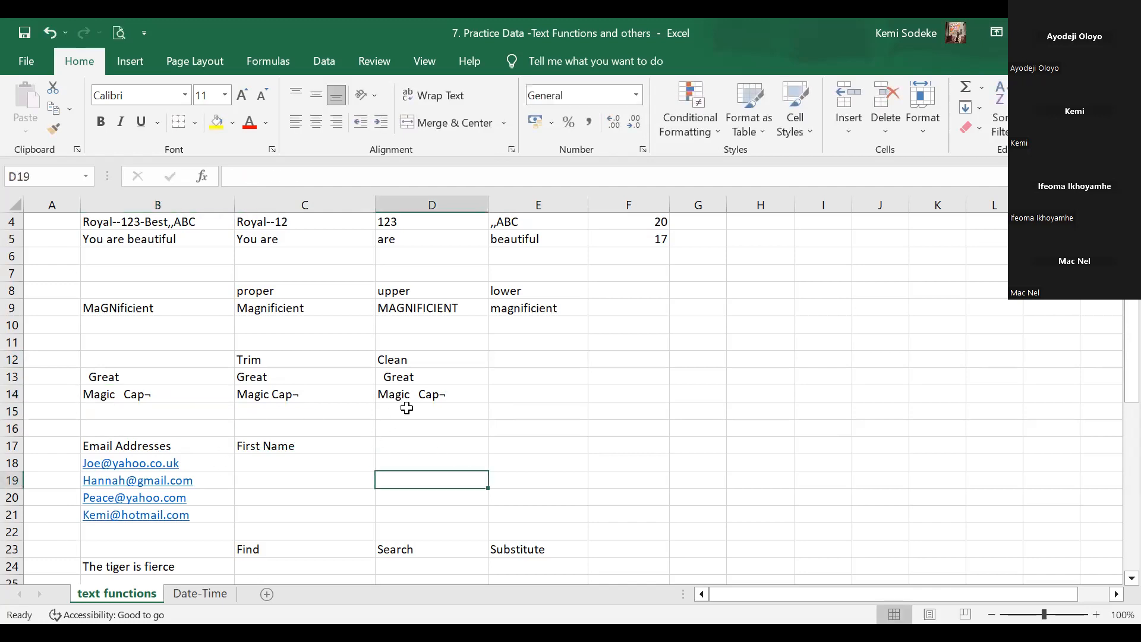
Remove the ¬ character from the end of the text in B14
left_click(151, 394)
double_click(151, 394)
key("BackSpace")
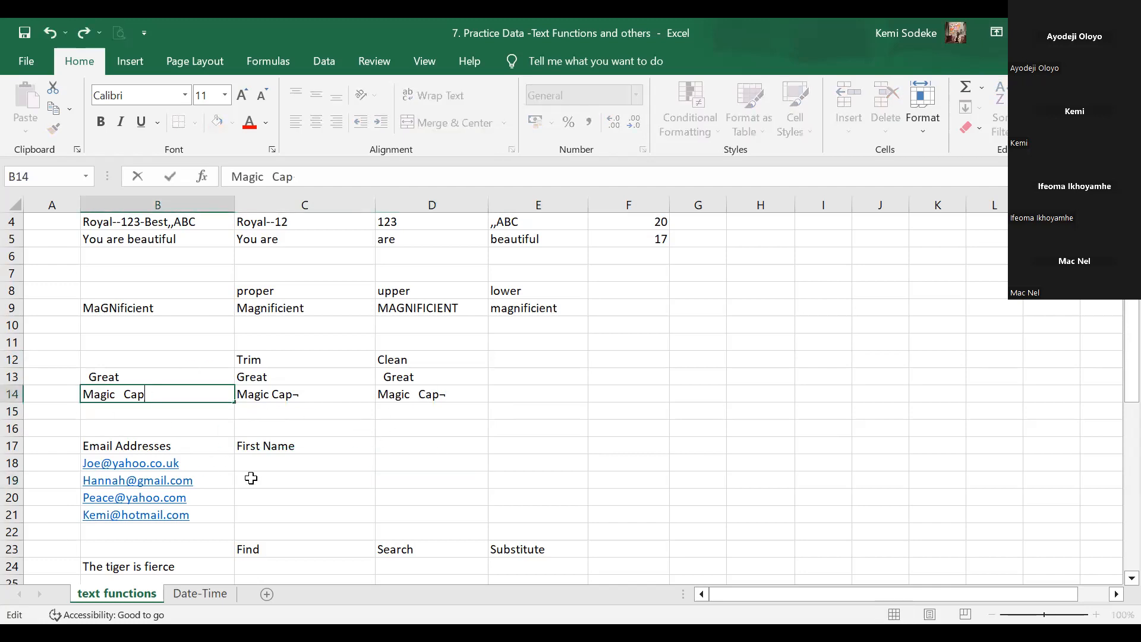
key("Return")
left_click(150, 395)
double_click(150, 395)
left_click(380, 481)
Copy cell D14, paste only its value into E14, and inspect the pasted text for trailing characters
left_click(456, 394)
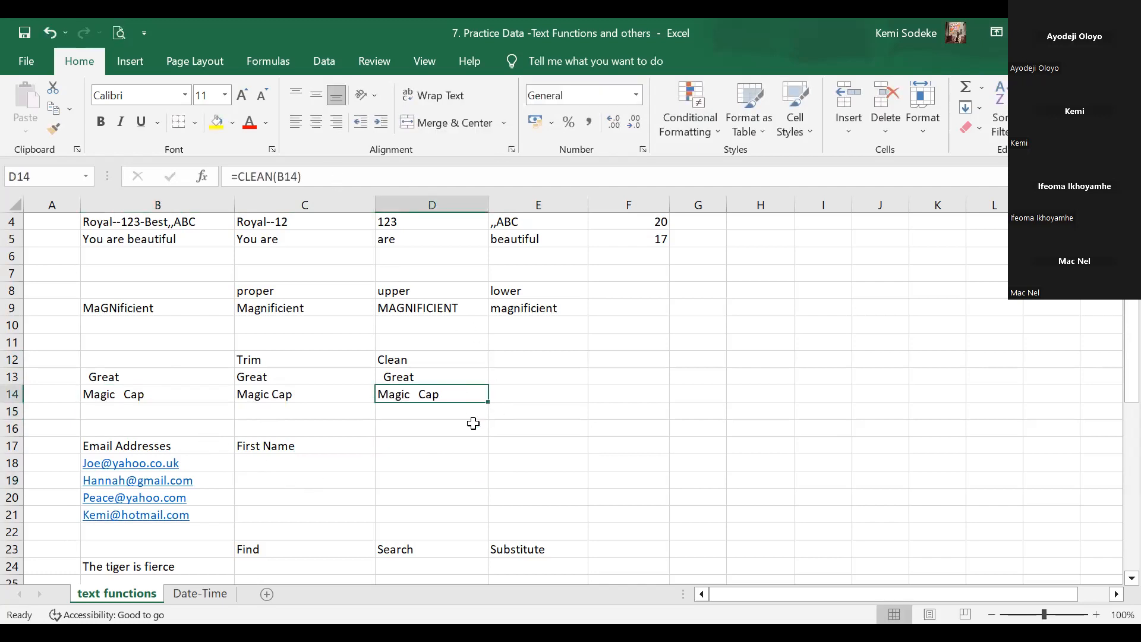
key("ctrl+c")
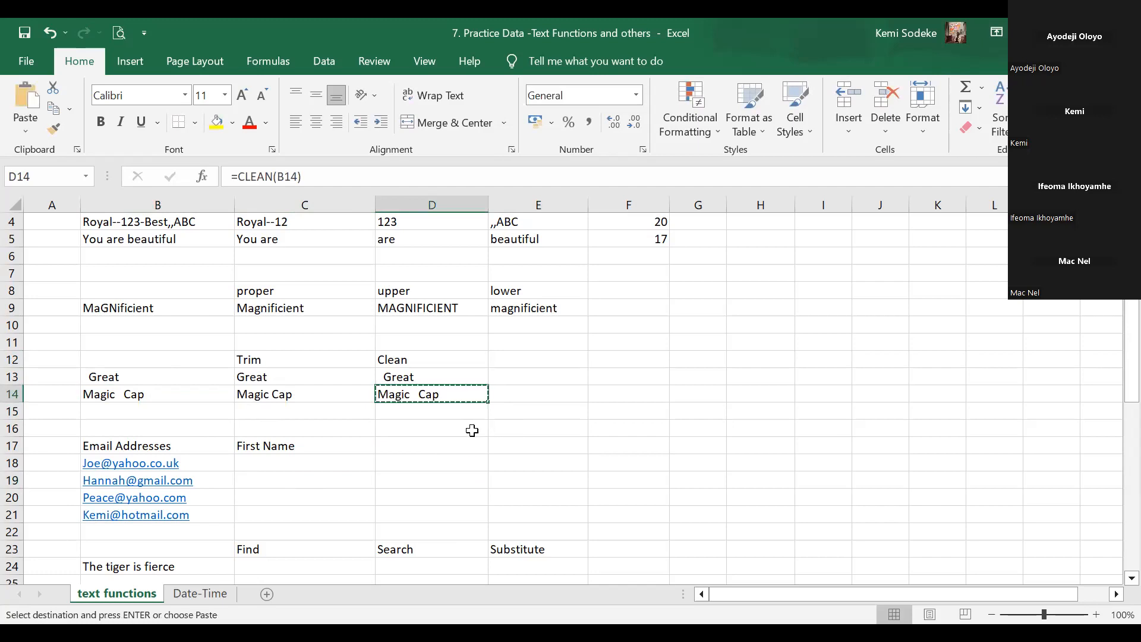
left_click(523, 393)
right_click(529, 398)
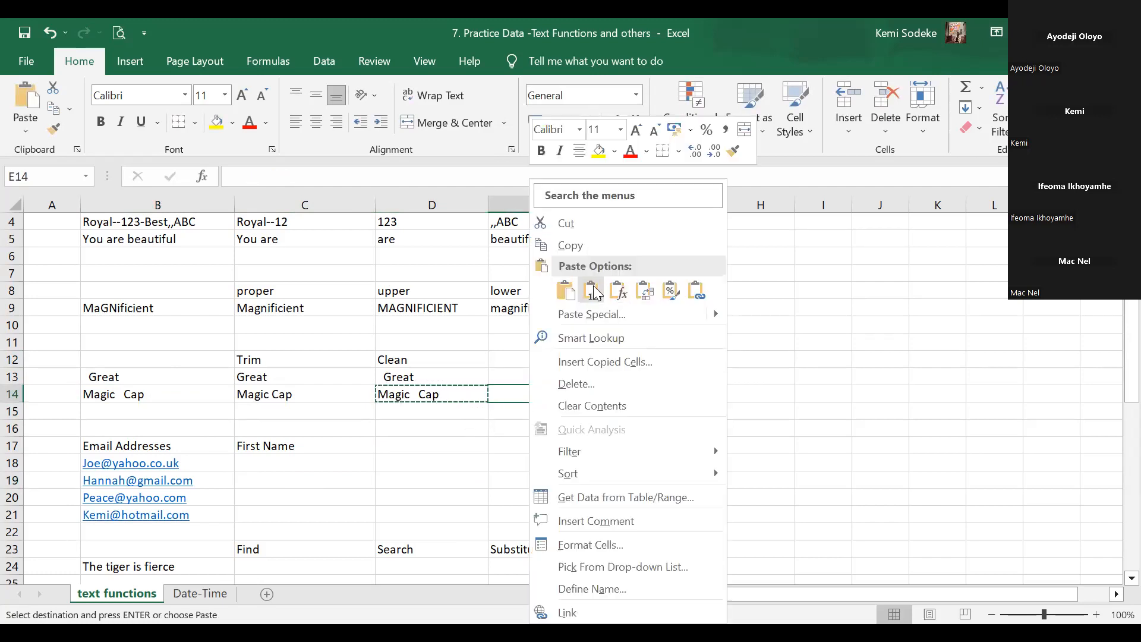
left_click(593, 291)
left_click(356, 176)
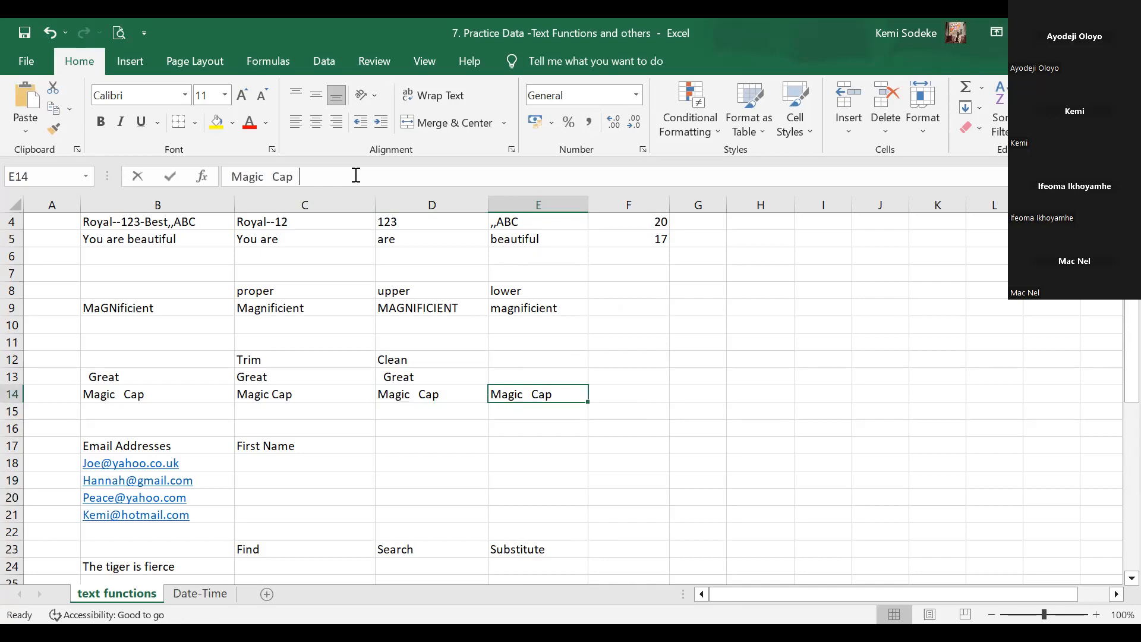
left_click(578, 445)
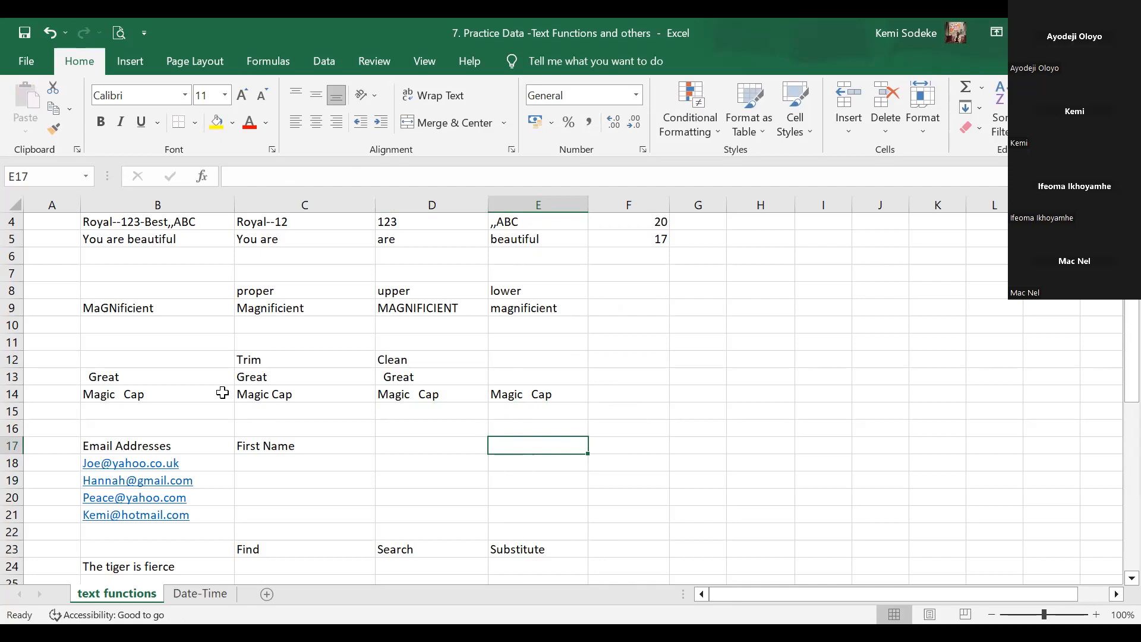
Clear the pasted text from cell E14
left_click(543, 393)
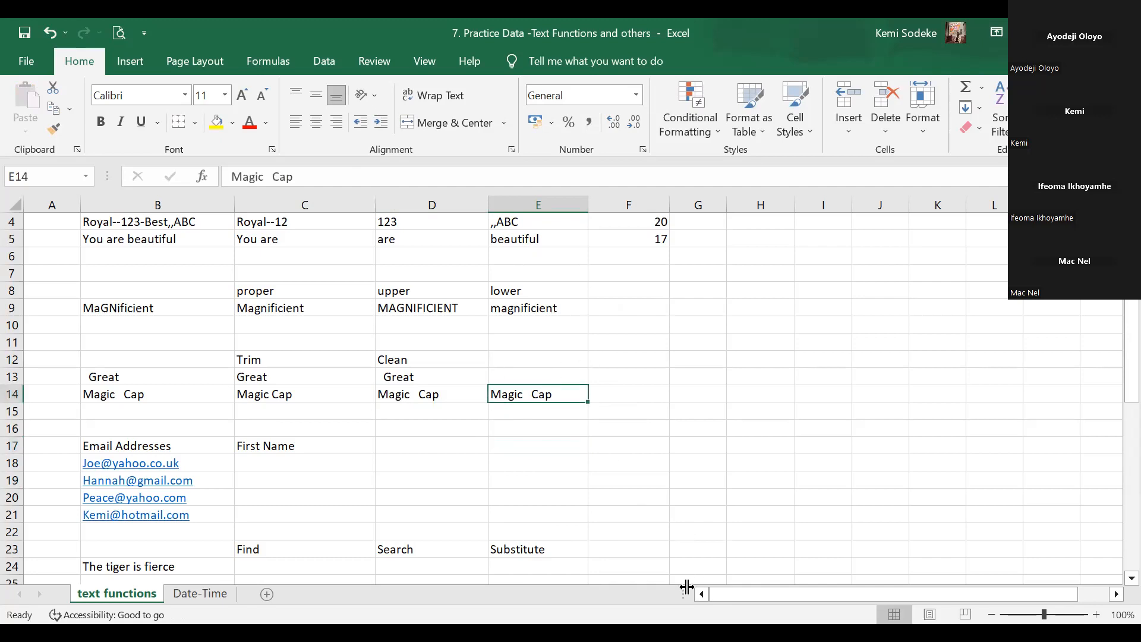
key("Delete")
left_click(629, 462)
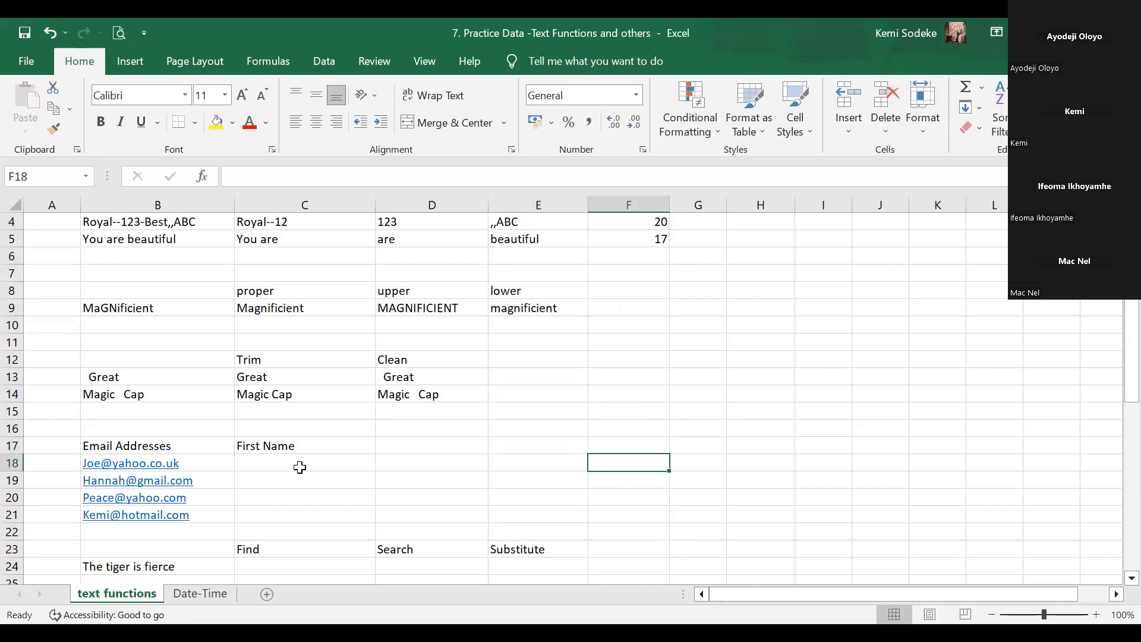
Look over the email address and First Name exercise and the Find, Search, Substitute, concatenate and numbervalue exercises below it
scroll(639, 404, "up", 1)
scroll(621, 410, "down", 2)
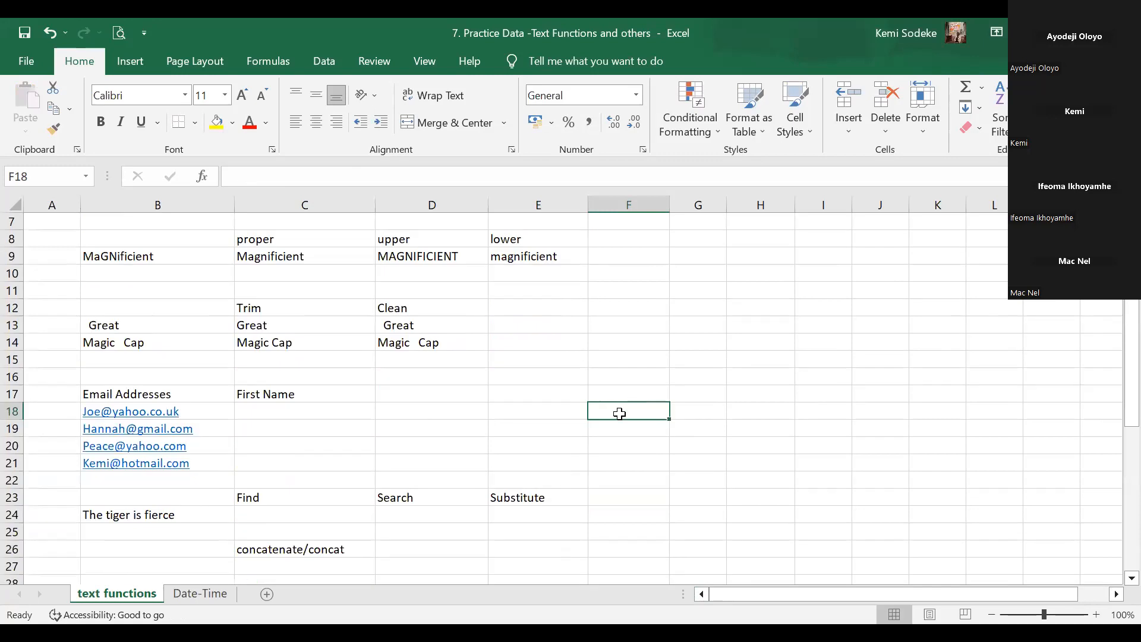
left_click(280, 398)
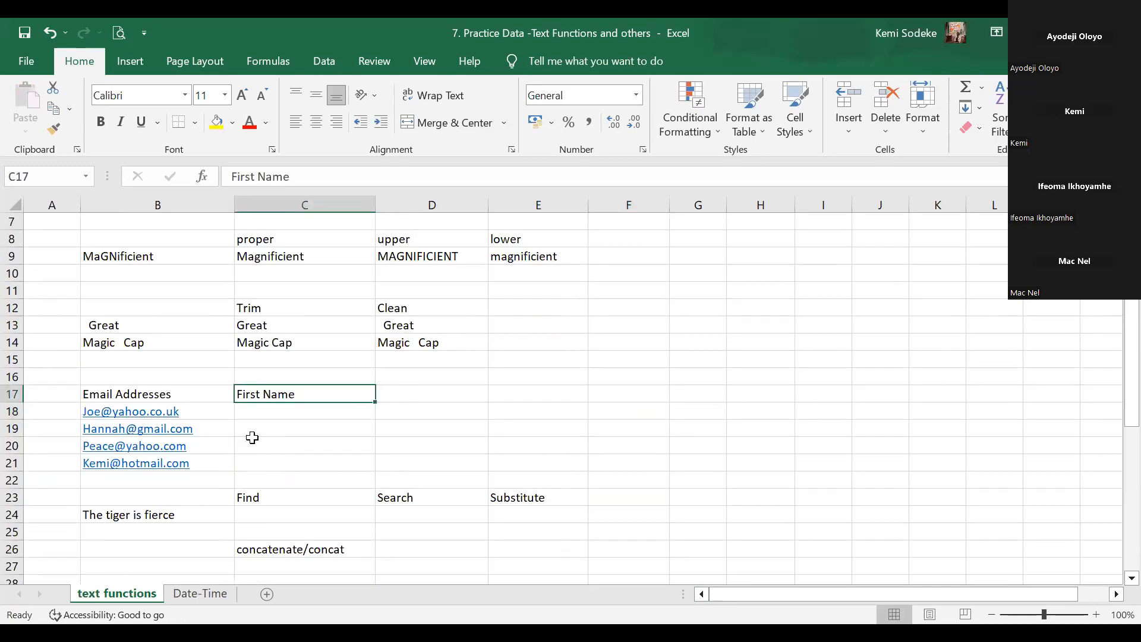
left_click(302, 410)
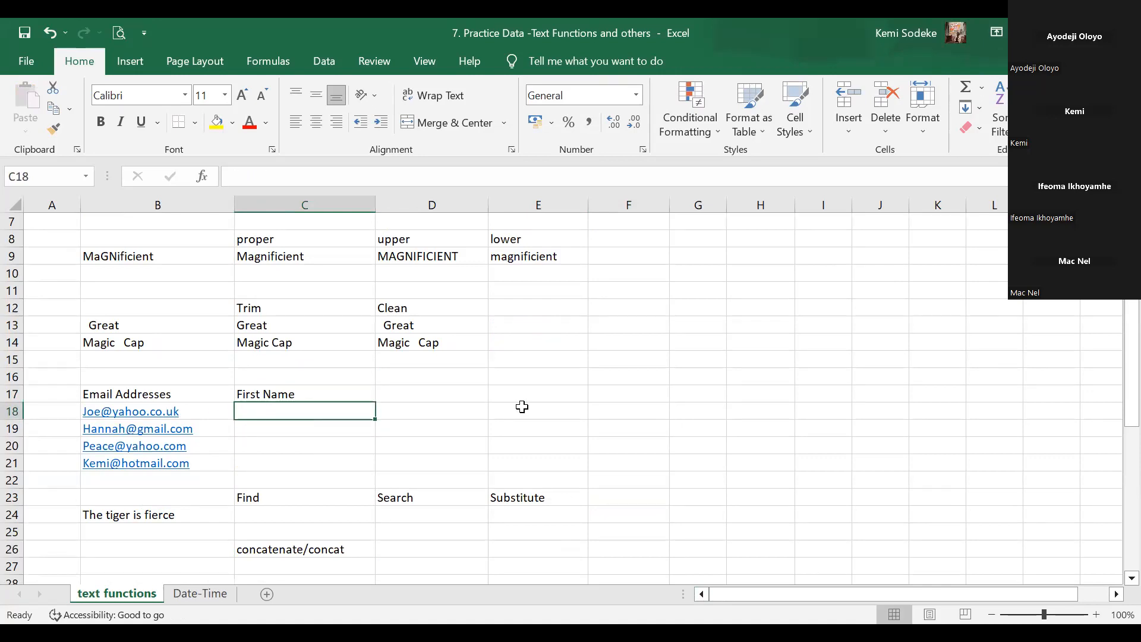
scroll(579, 433, "up", 2)
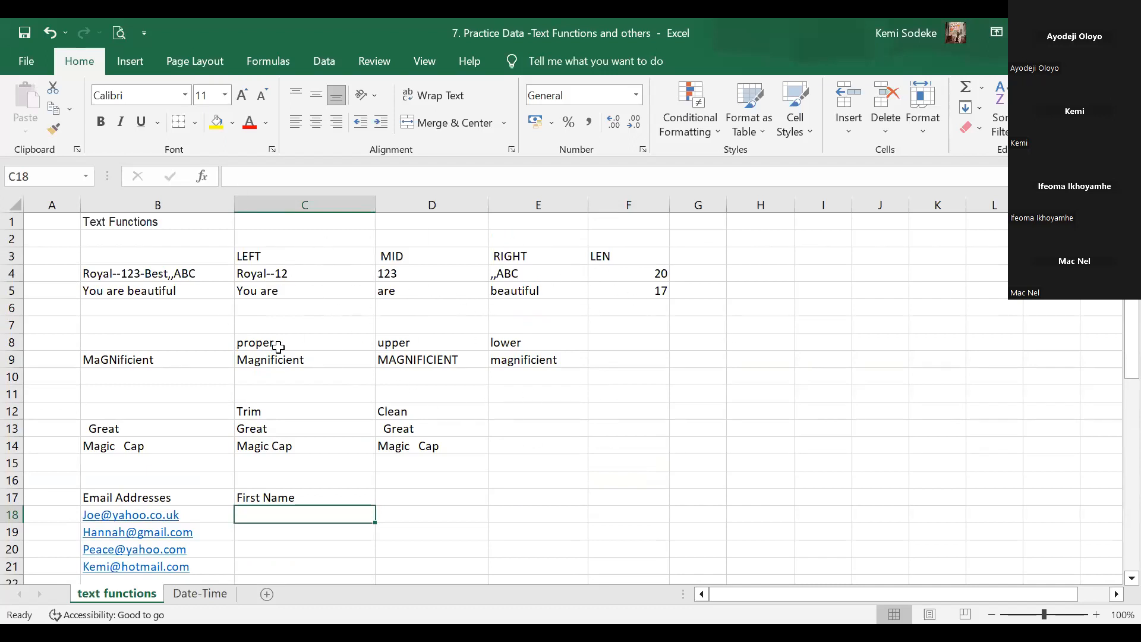
scroll(536, 397, "down", 1)
scroll(536, 397, "down", 2)
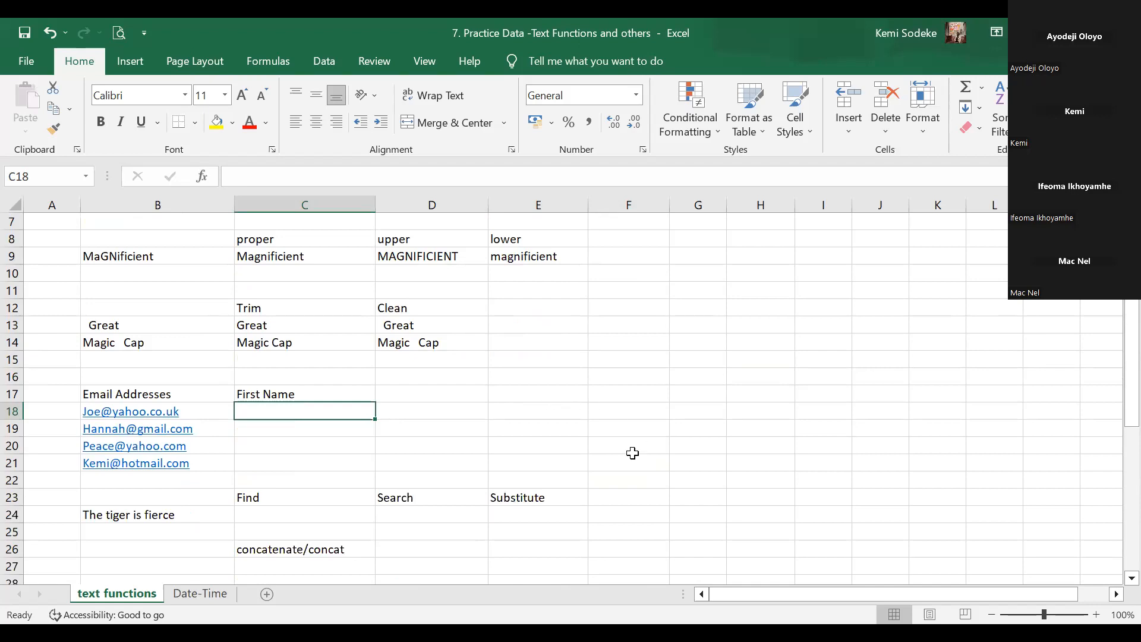
scroll(539, 444, "down", 3)
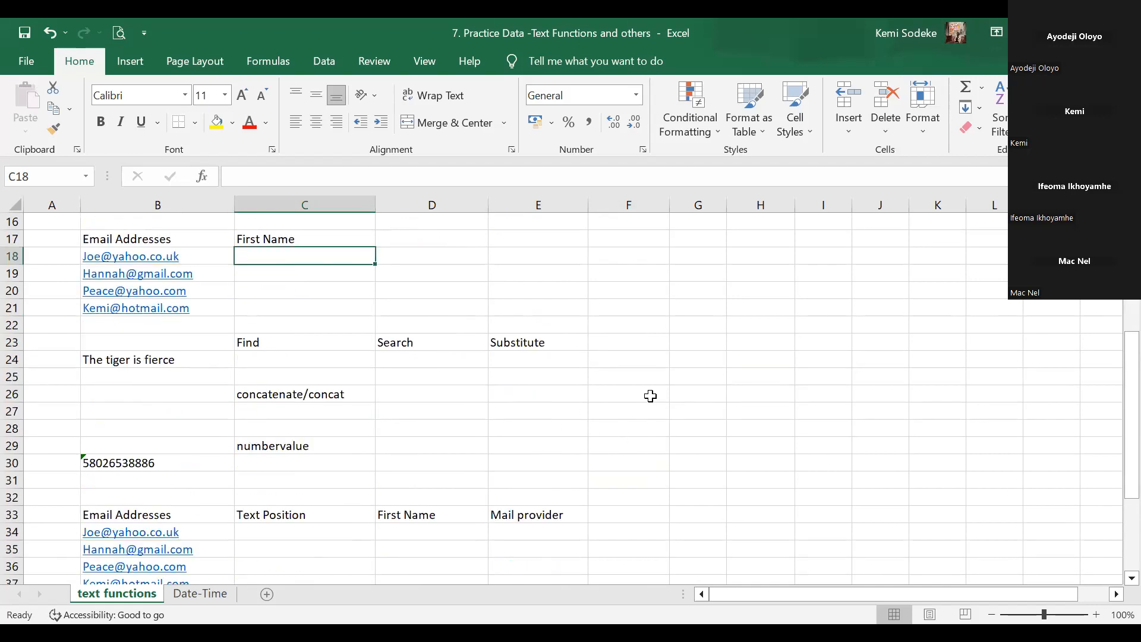
scroll(635, 396, "up", 3)
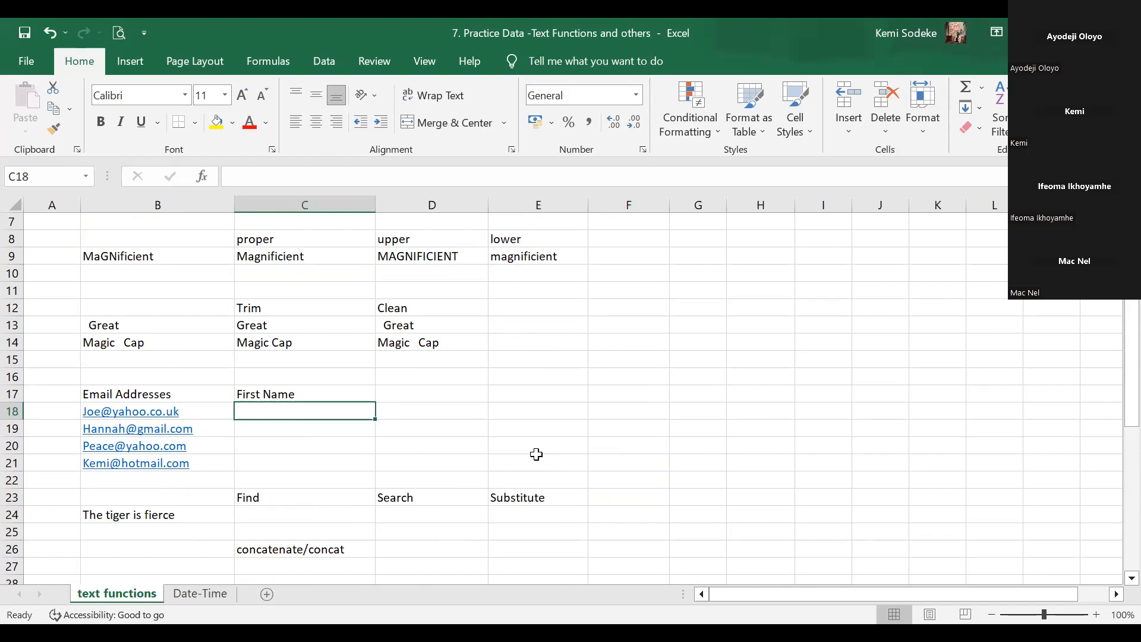
left_click(593, 448)
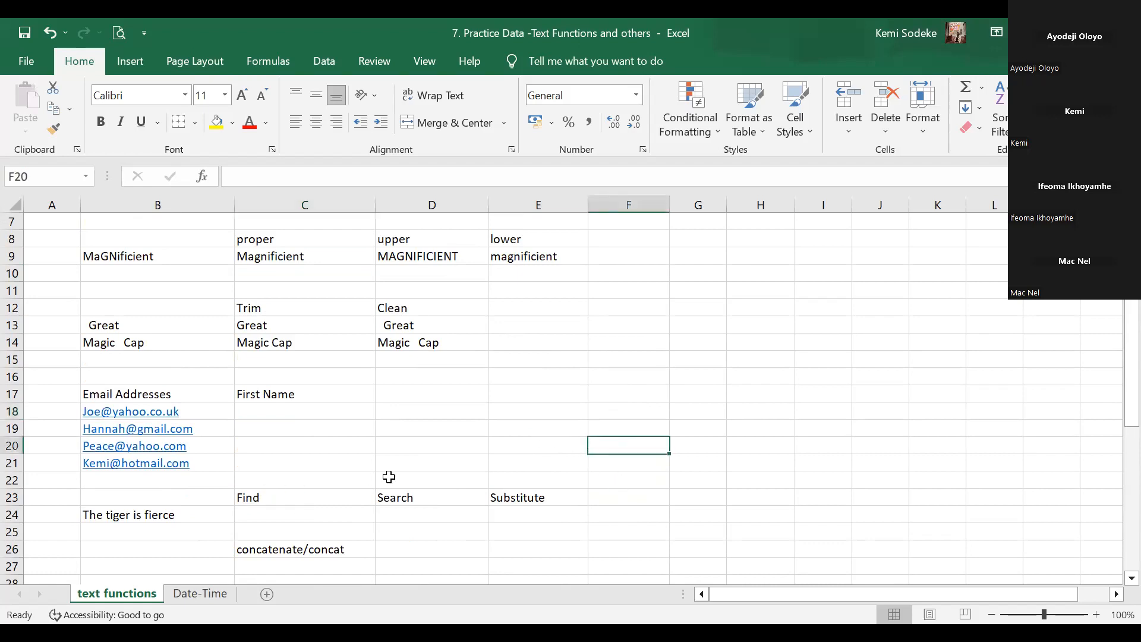
left_click(297, 514)
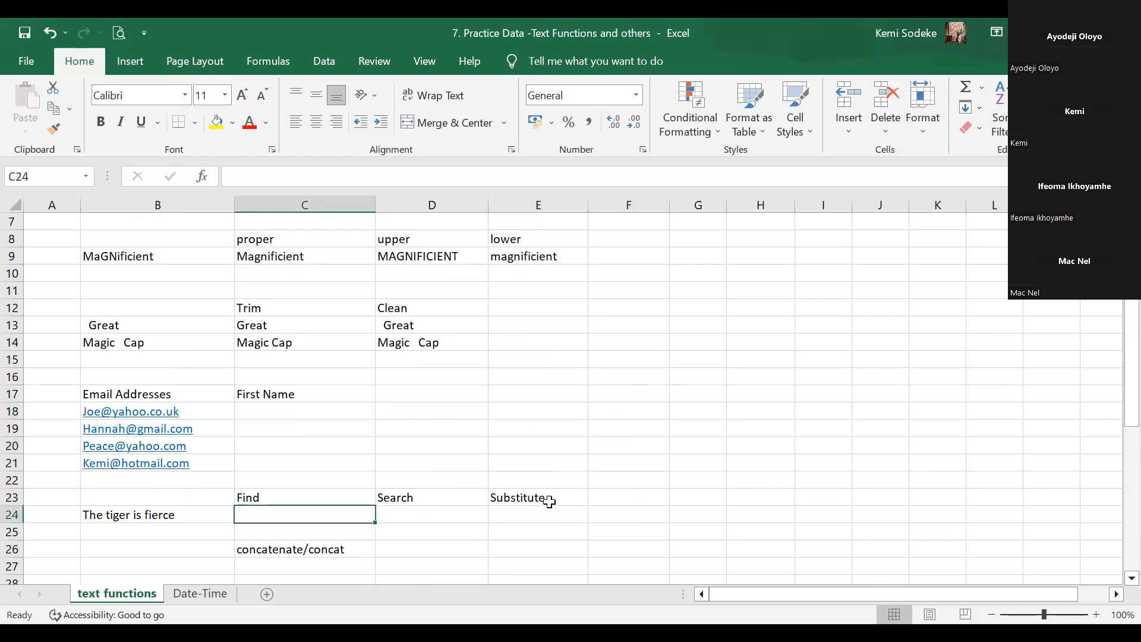
scroll(890, 463, "down", 2)
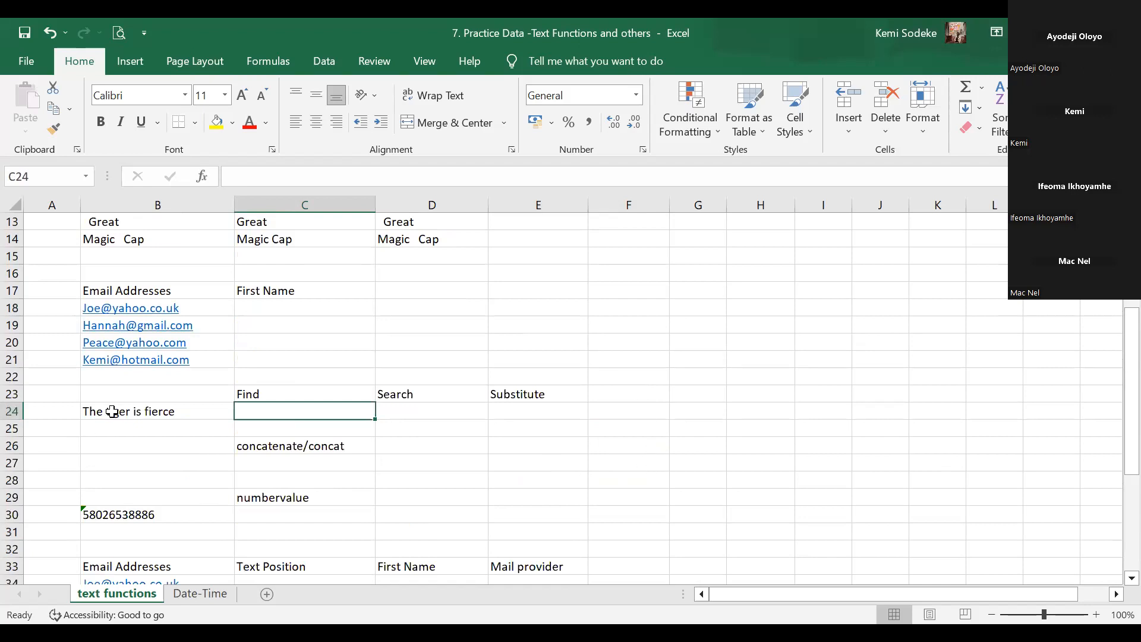
left_click(12, 291)
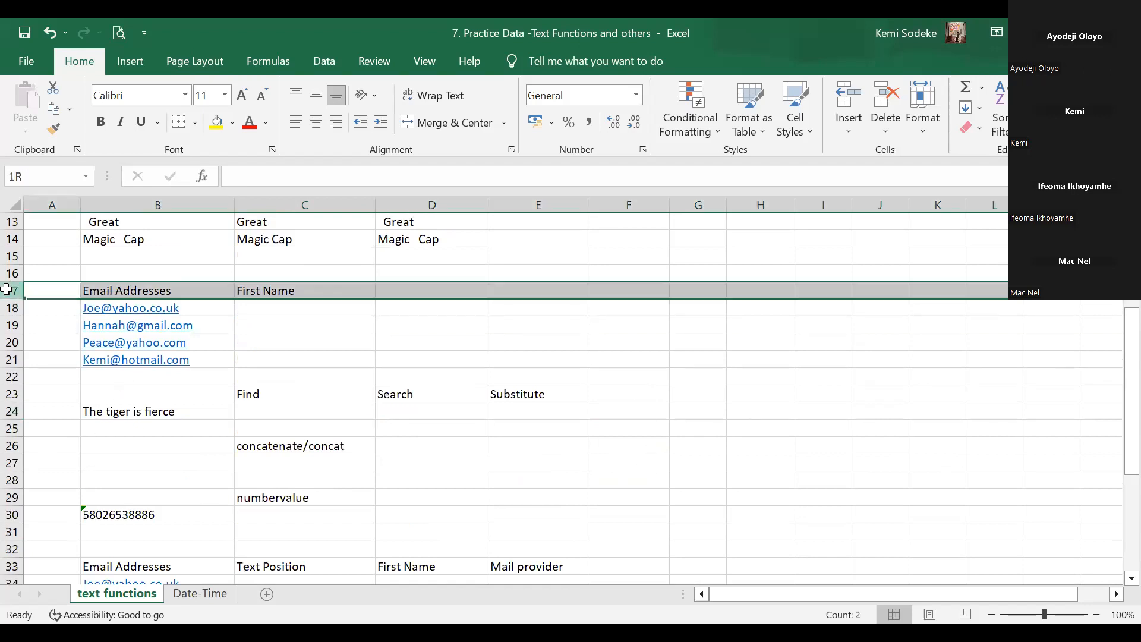
Try the formula =FIND(B24,"is") in C24 under the Find heading
left_click(279, 412)
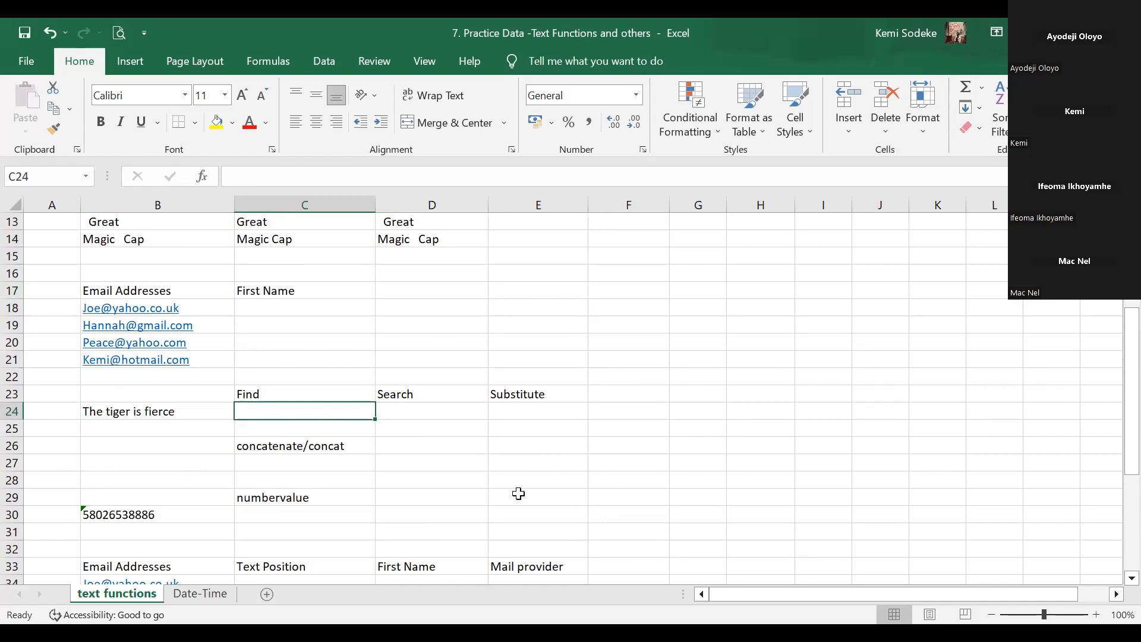
type("=")
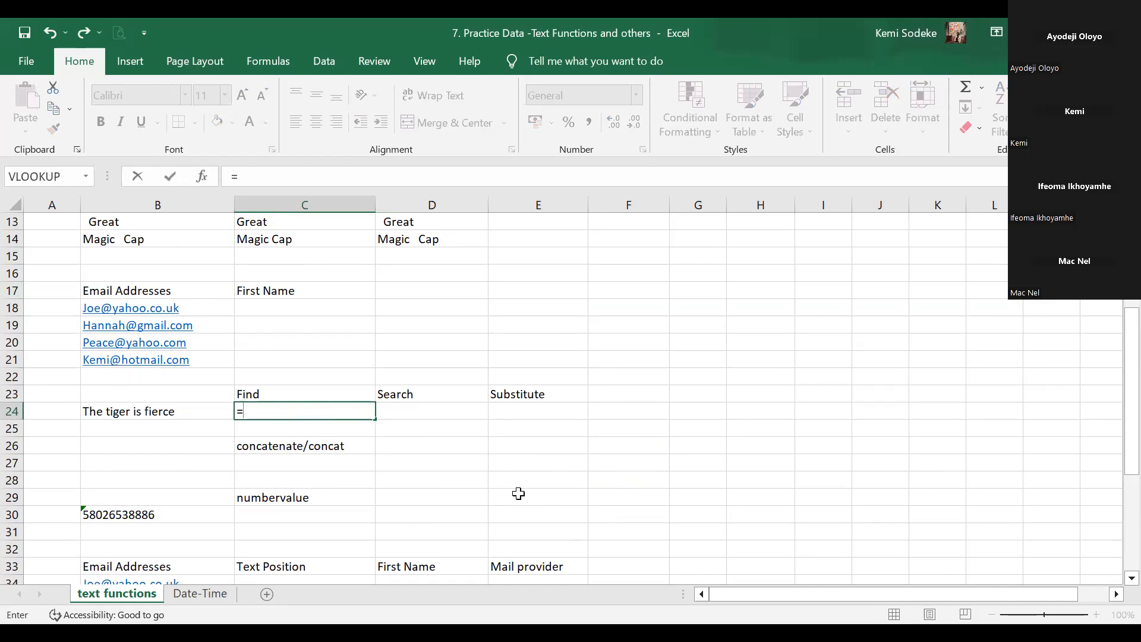
type("find")
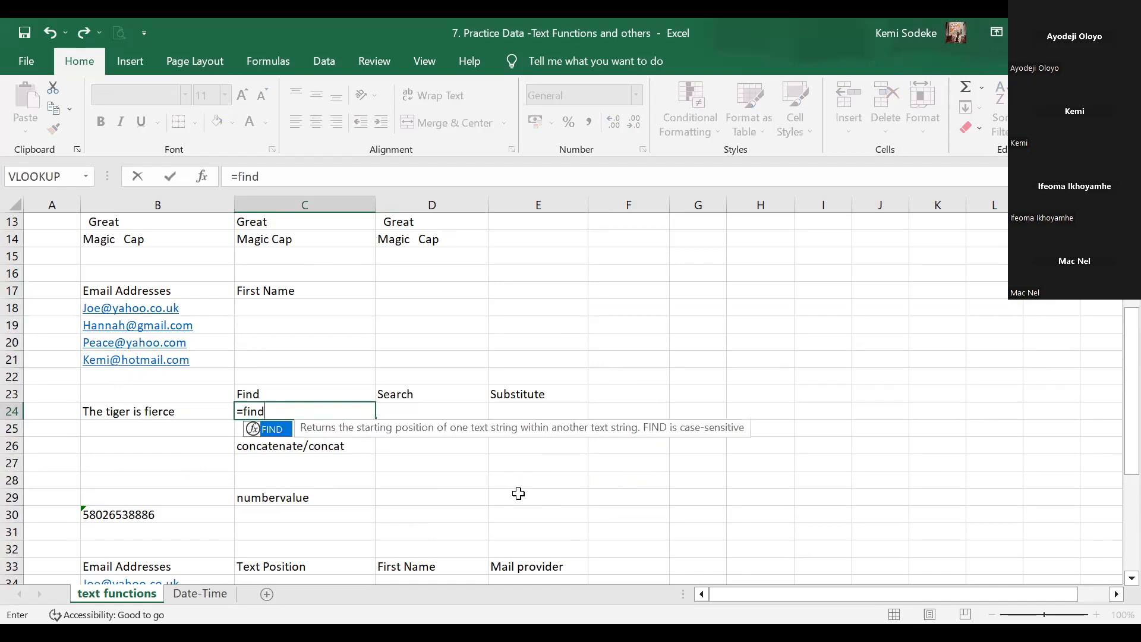
type("(")
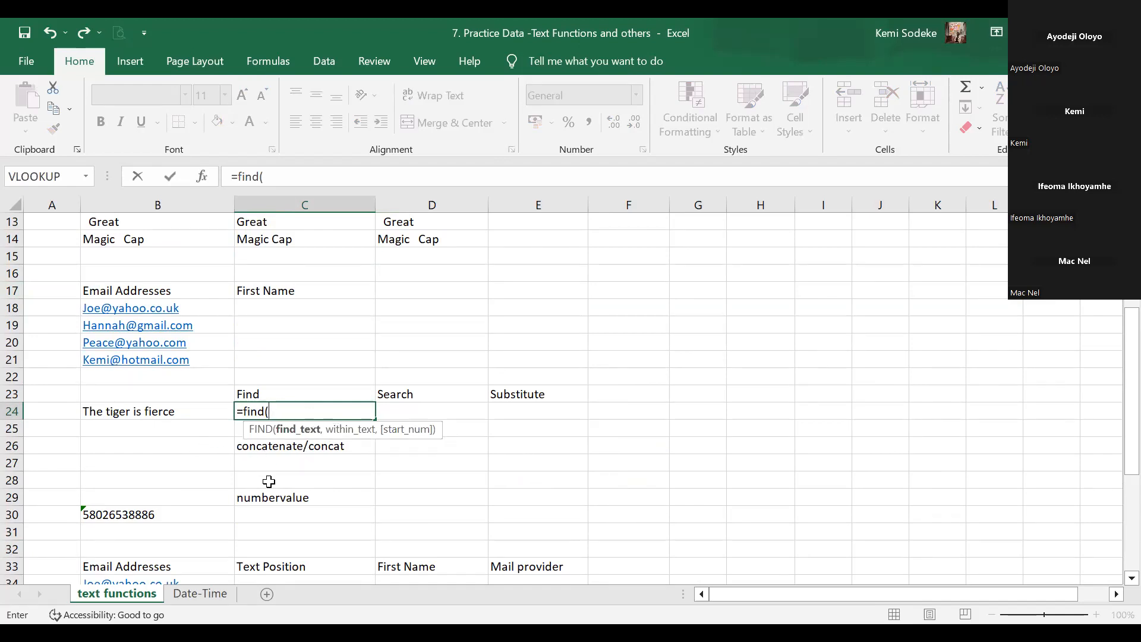
left_click(141, 411)
type(",\"is")
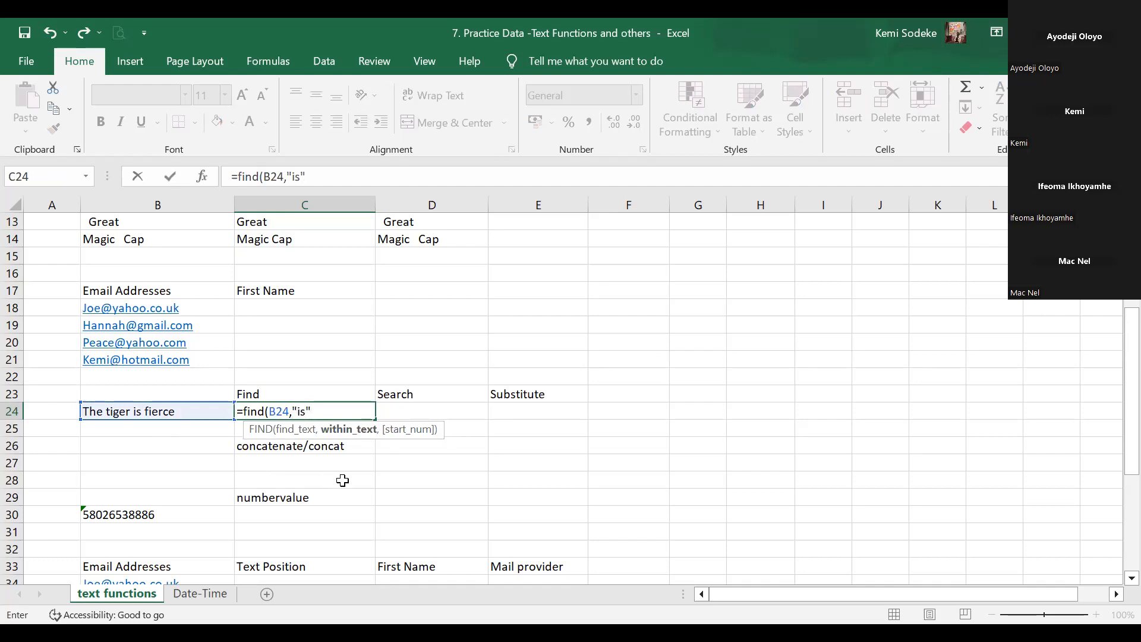
key("Return")
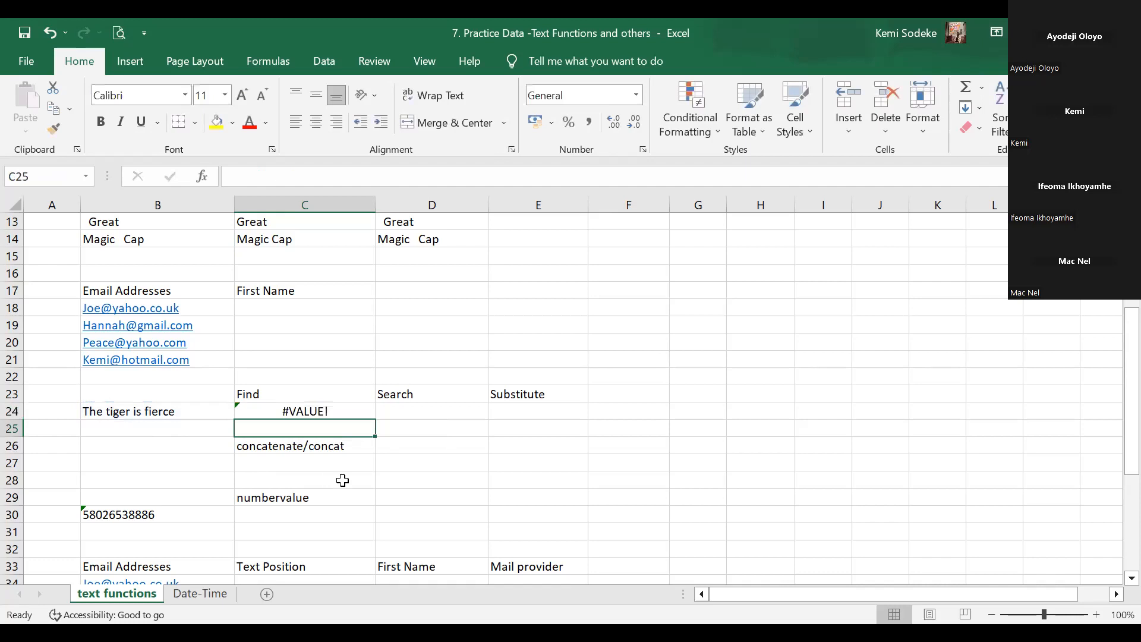
Try adding a start number of 1 to the FIND formula in C24
left_click(287, 414)
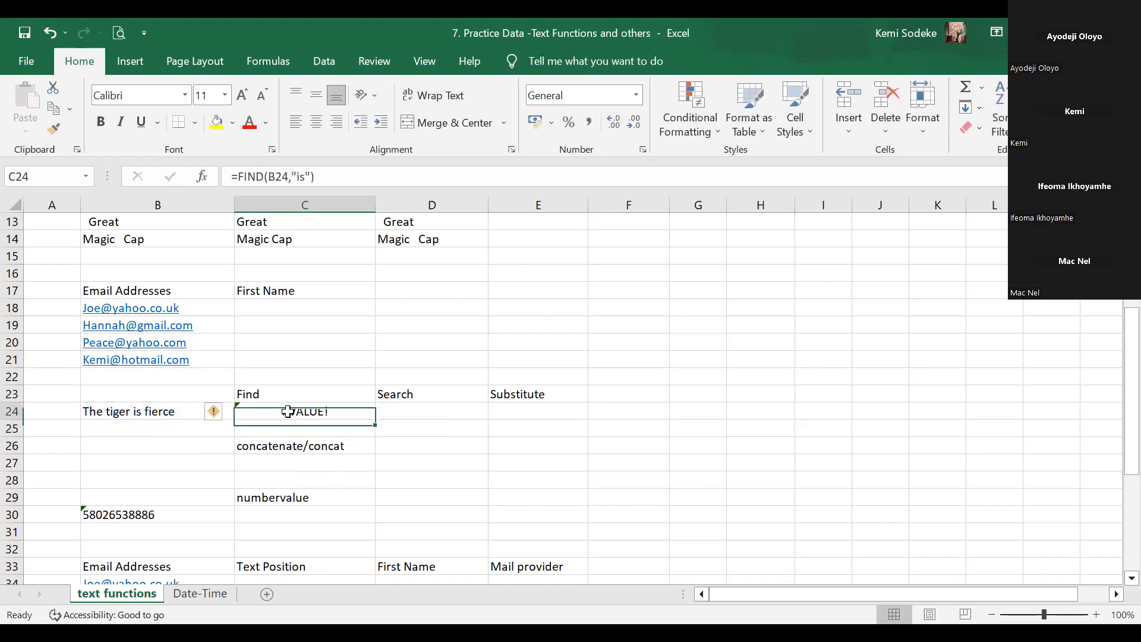
left_click(313, 177)
type(",")
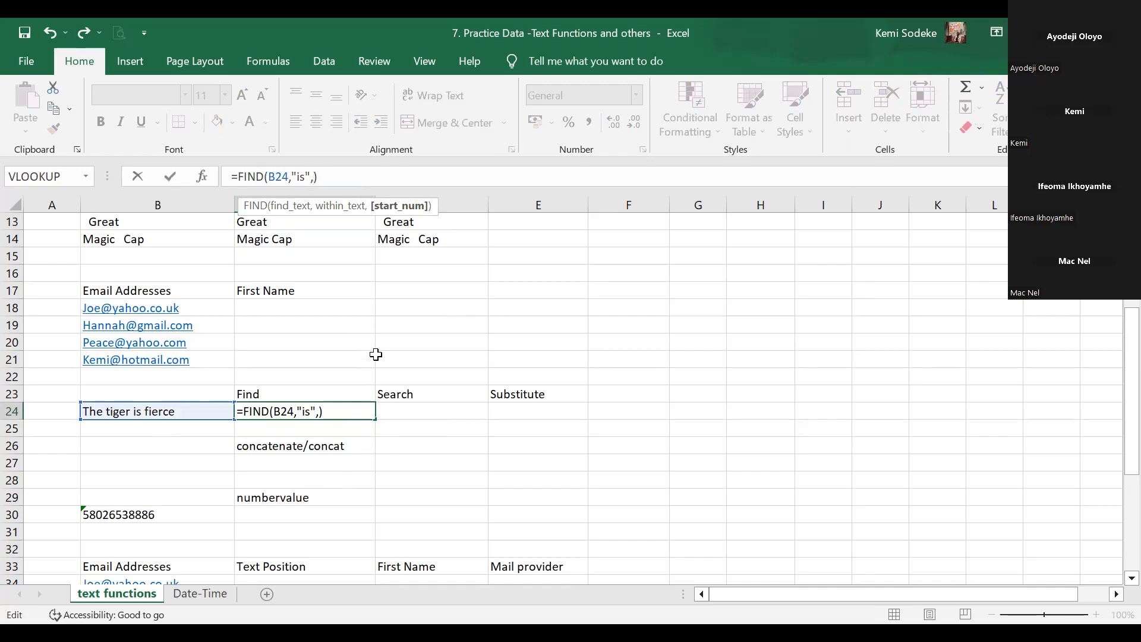
type("1")
key("Return")
Correct the function arguments in C24 to find "is" within B24 with no start number, giving =FIND("is",B24)
left_click(324, 410)
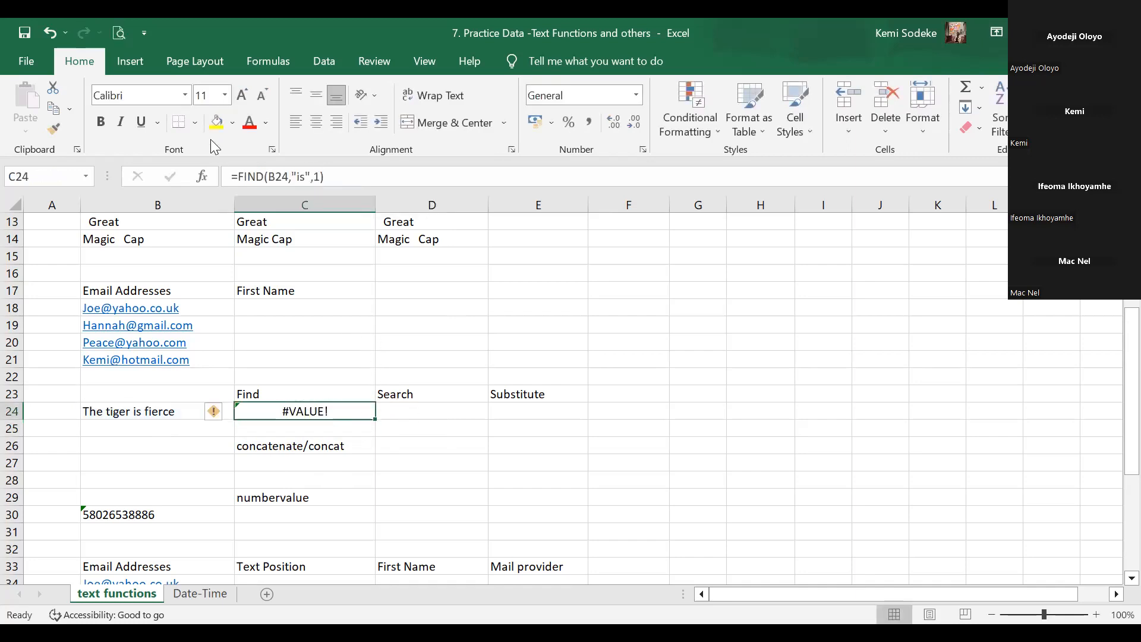
left_click(207, 177)
left_click_drag(734, 320, 707, 321)
key("BackSpace")
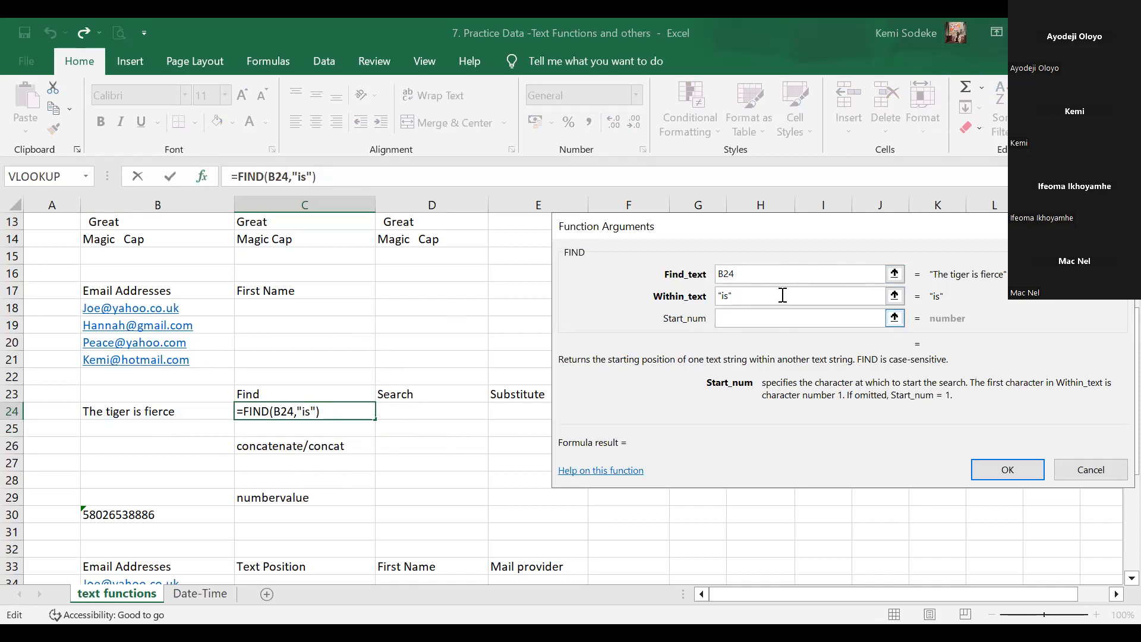
left_click_drag(743, 298, 690, 297)
key("BackSpace")
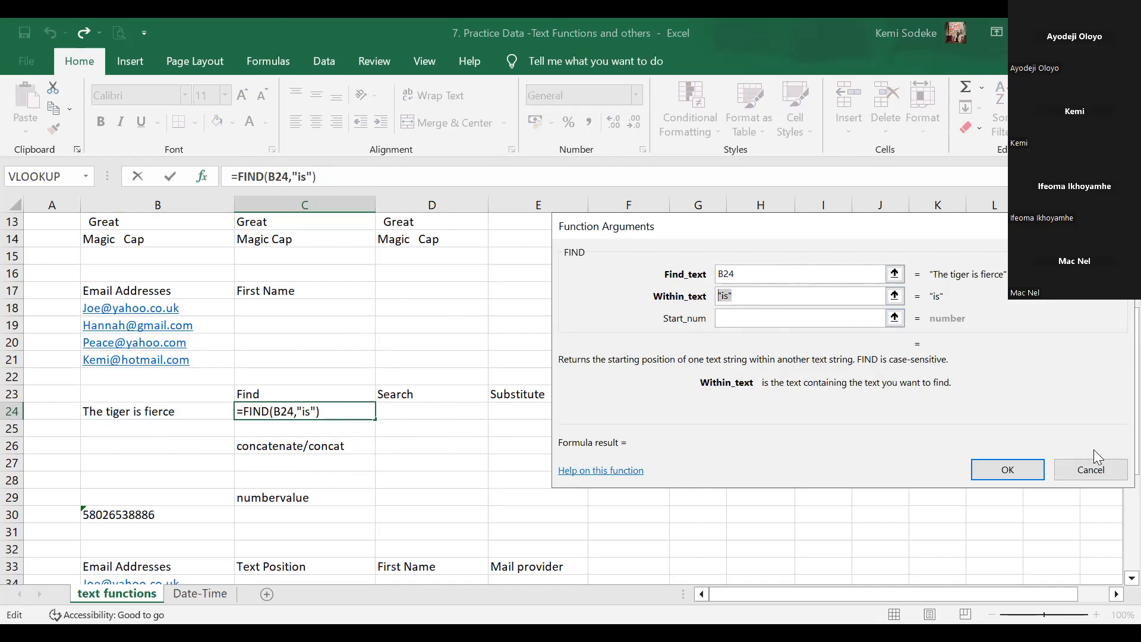
double_click(749, 275)
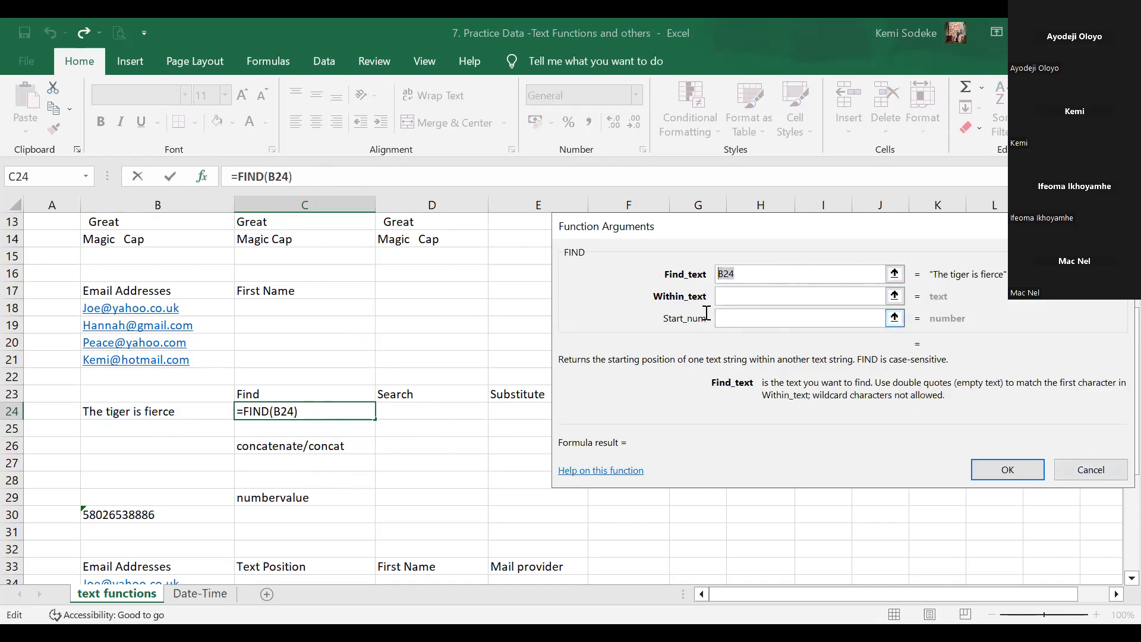
key("BackSpace")
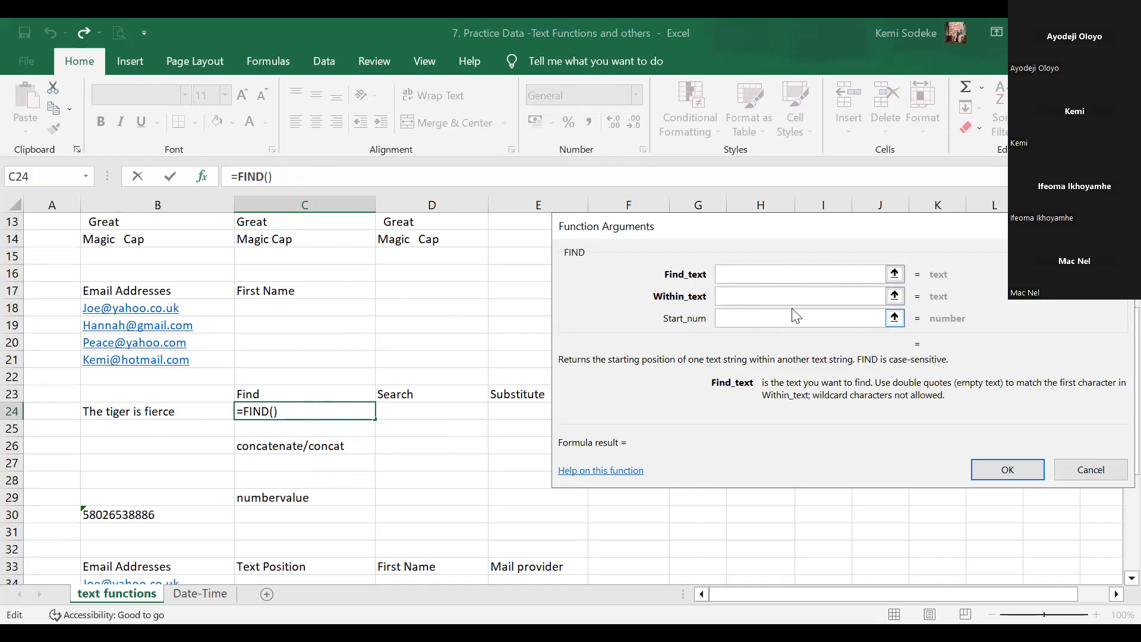
type("is")
left_click(795, 297)
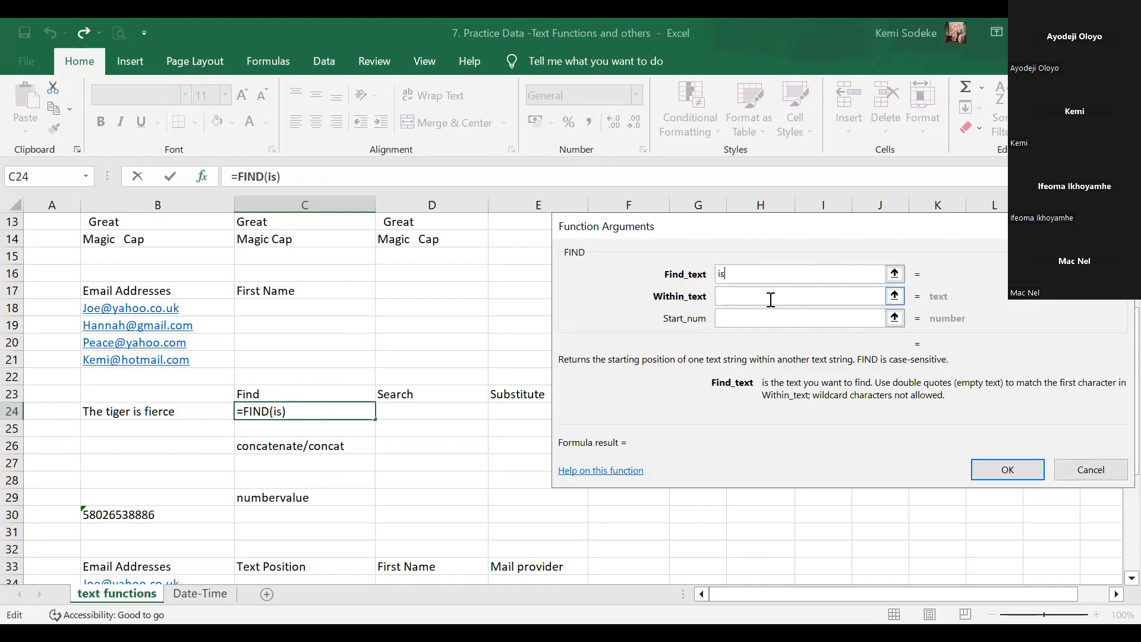
left_click(160, 413)
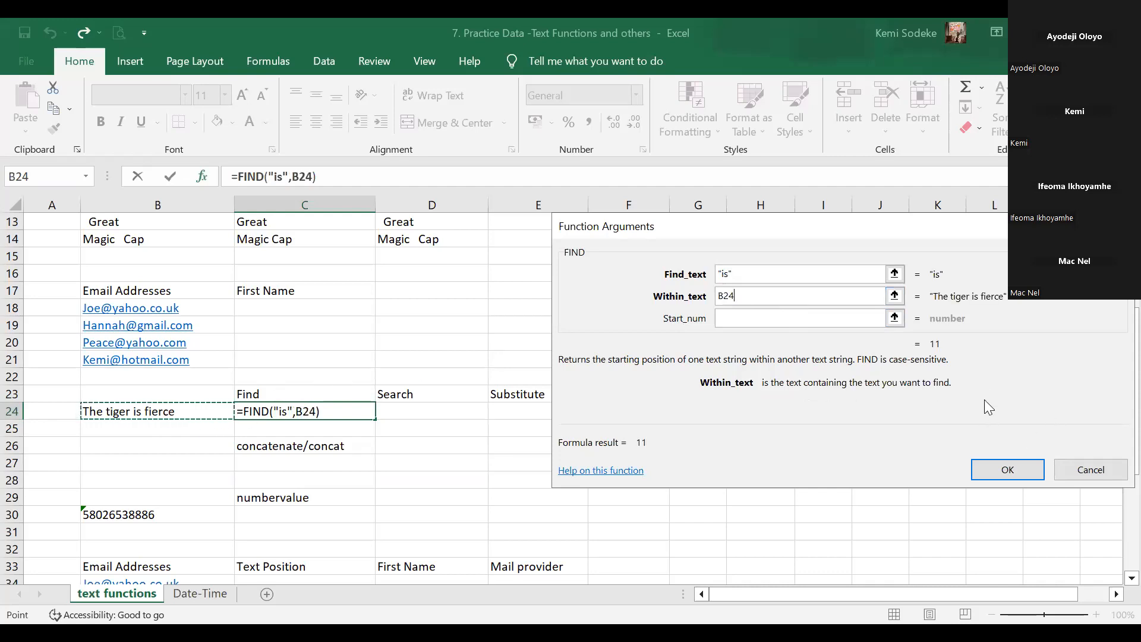
left_click(1011, 469)
Compare the FIND formula in C24 with the source text in B24 and with the MID formula in D4
left_click(478, 492)
left_click(354, 417)
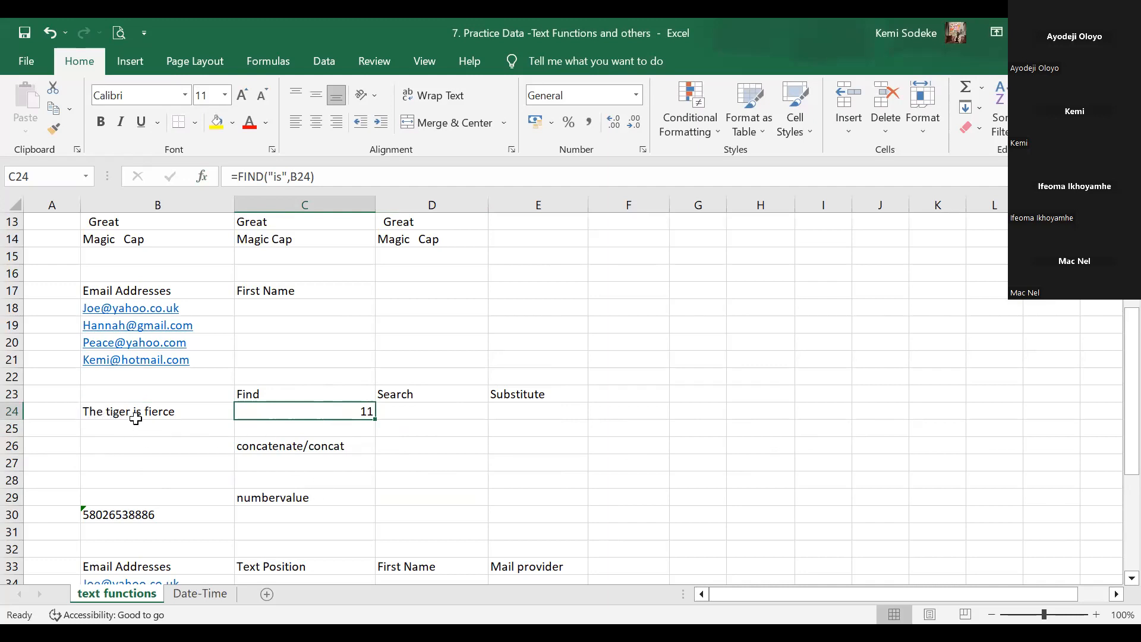
left_click(95, 414)
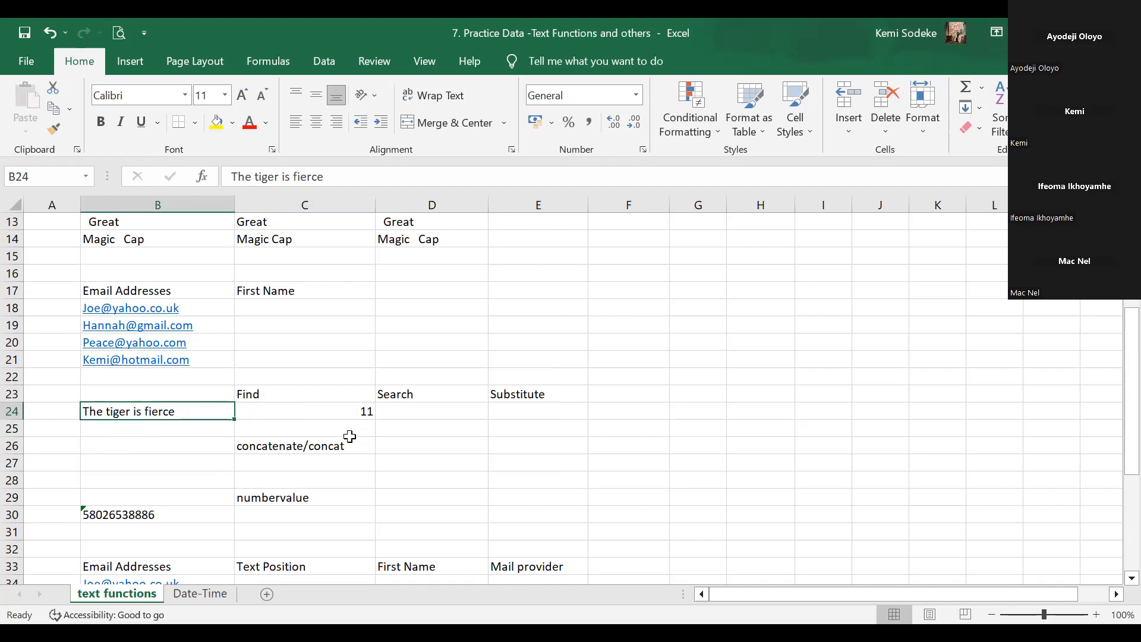
left_click(363, 414)
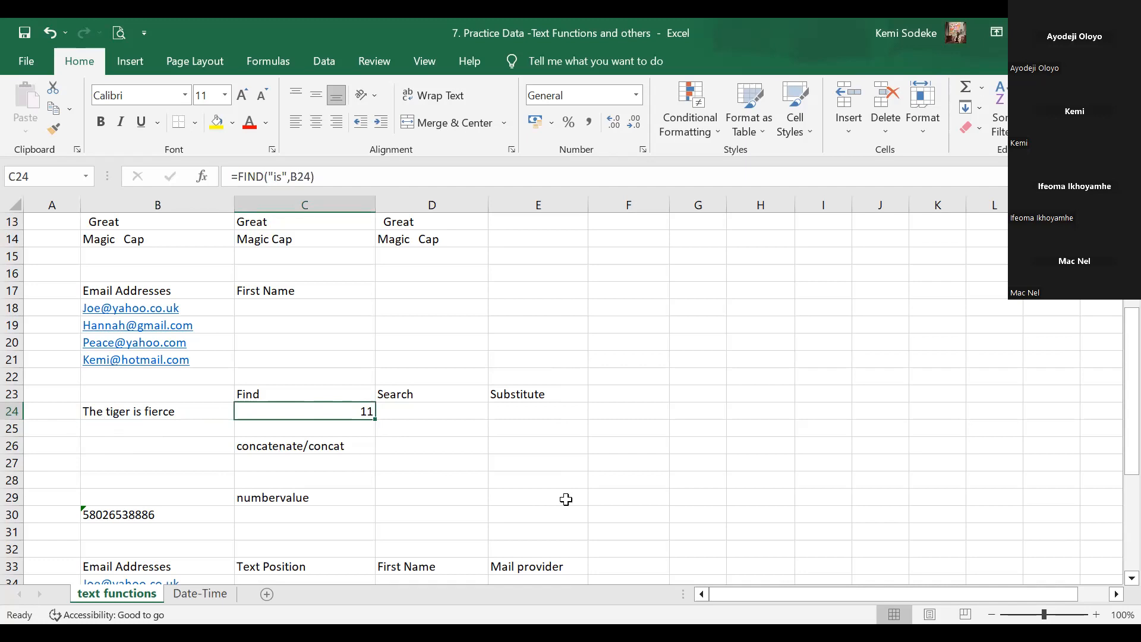
left_click(411, 463)
scroll(470, 475, "up", 4)
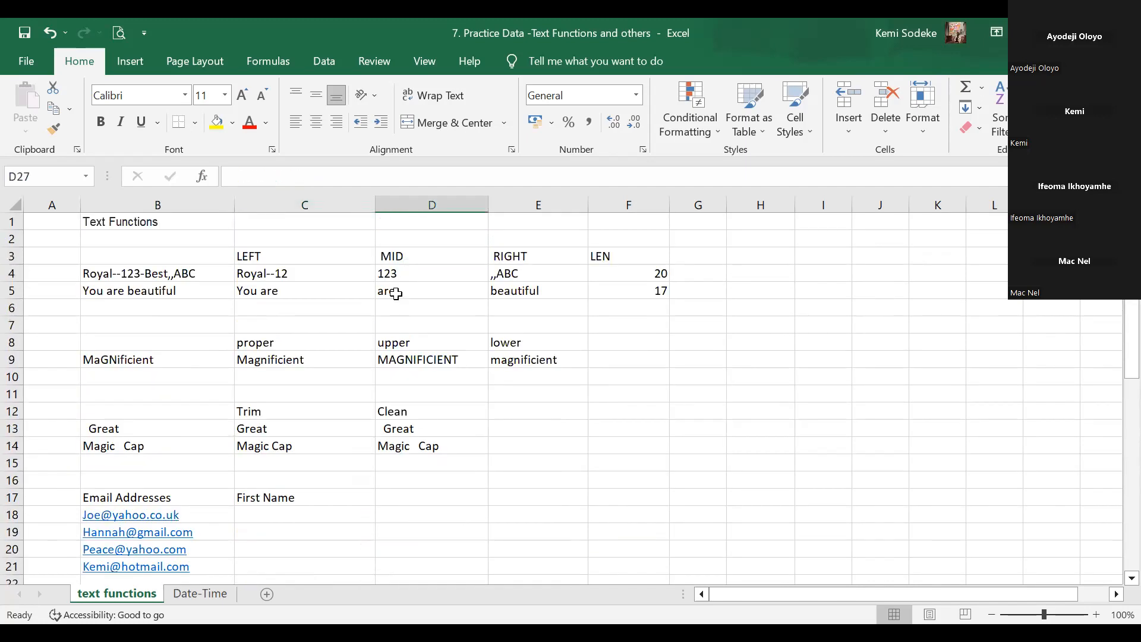
left_click(405, 272)
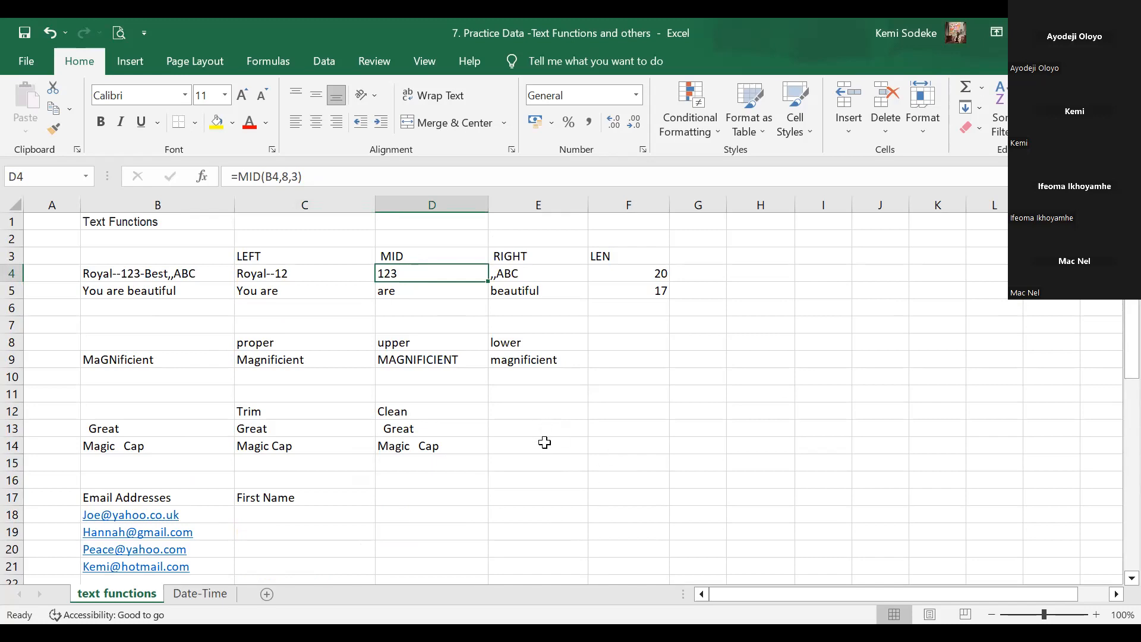
scroll(545, 443, "down", 5)
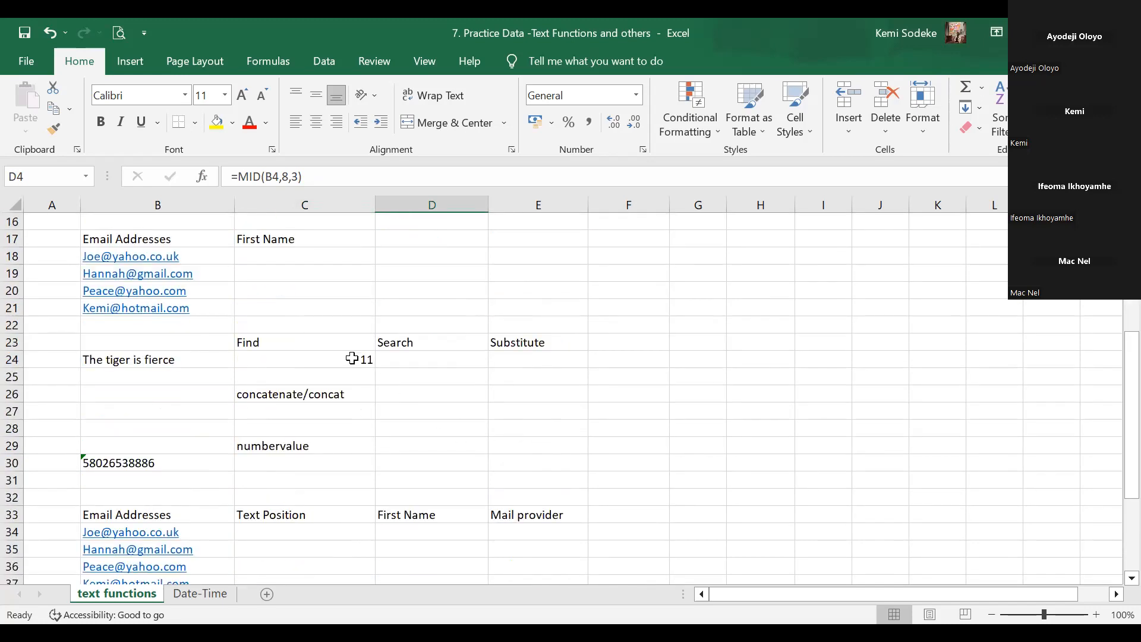
left_click(355, 360)
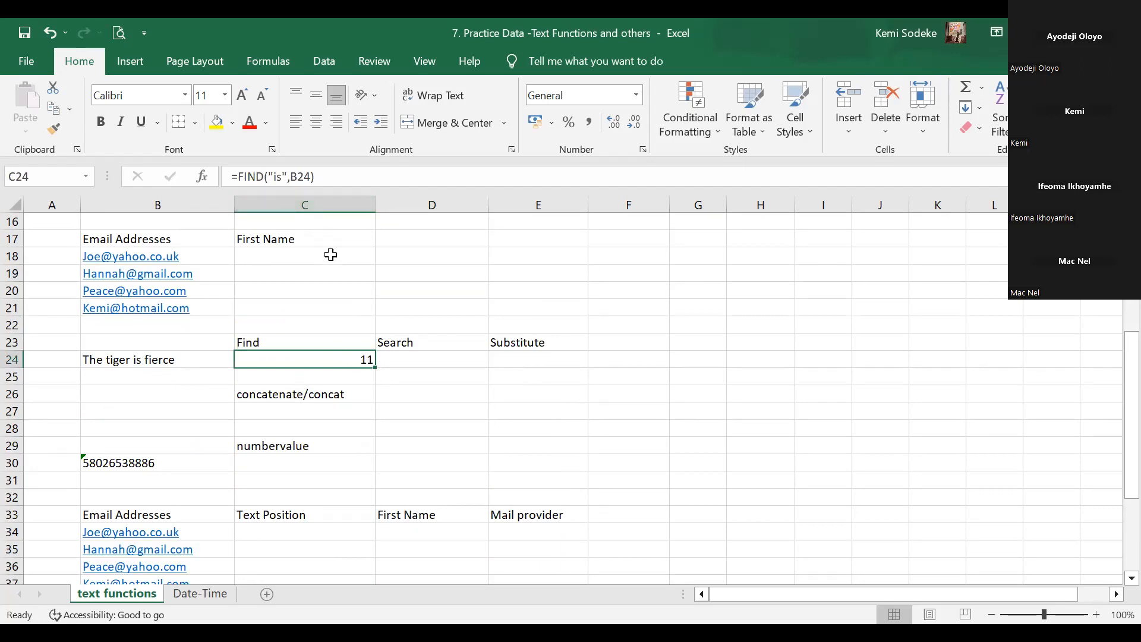
left_click(155, 364)
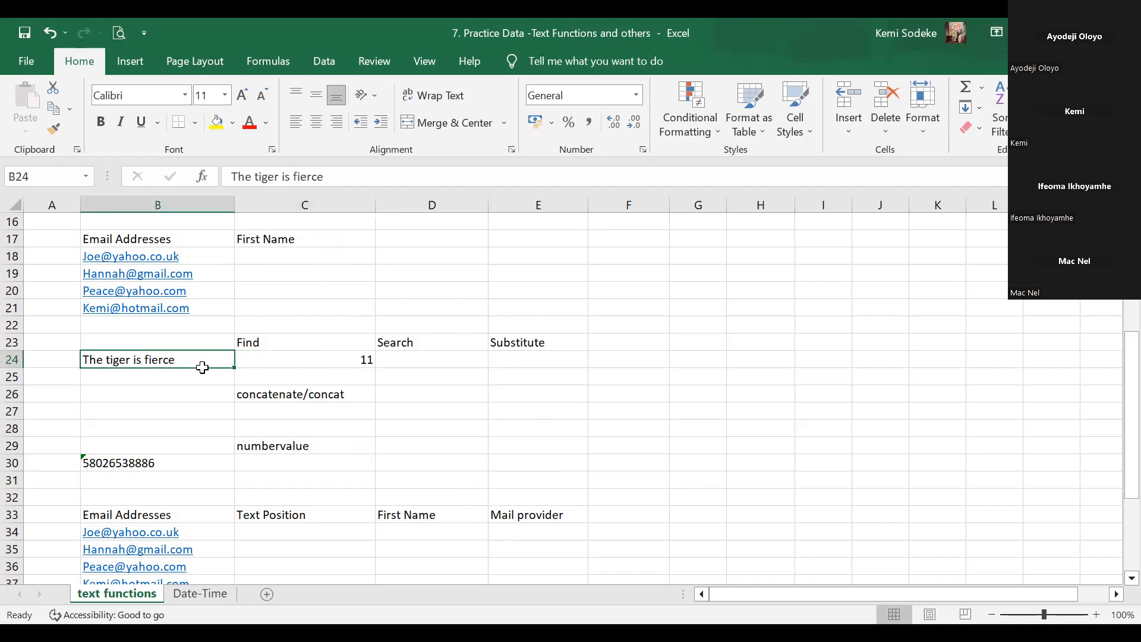
left_click(430, 360)
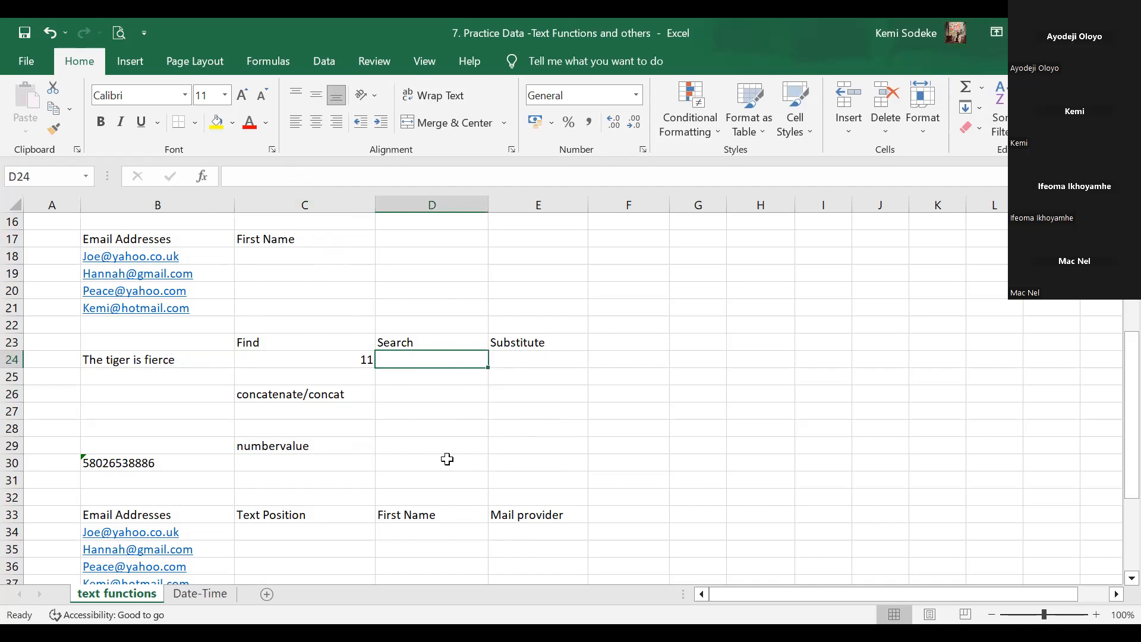
Enter a SEARCH formula in D24 that looks for "is" within B24, giving =SEARCH("is",B24)
type("=")
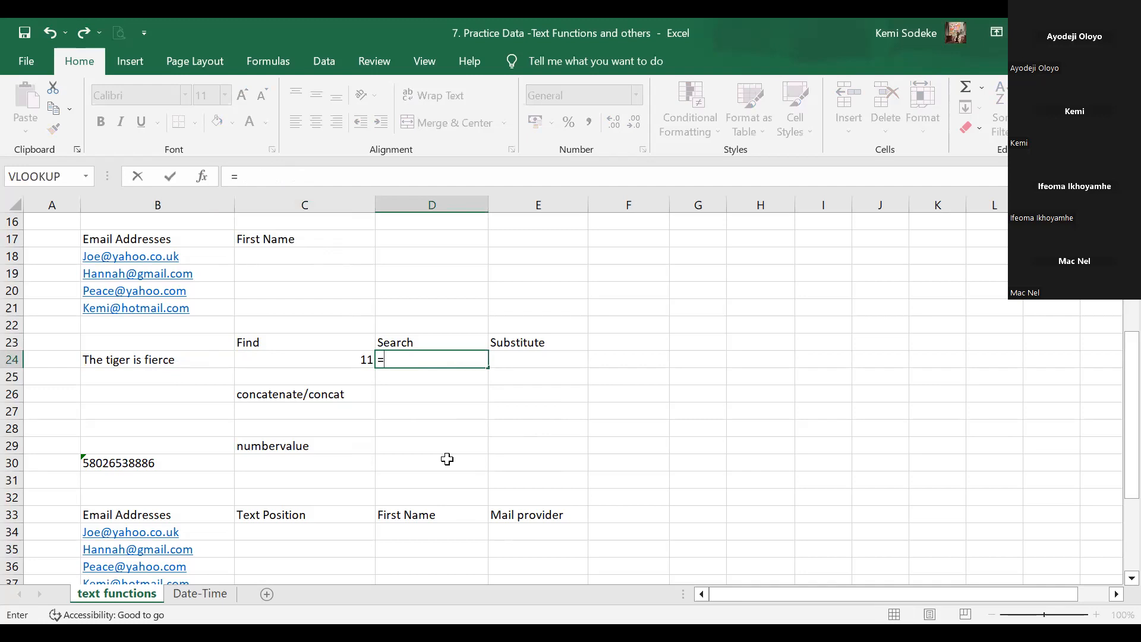
type("se")
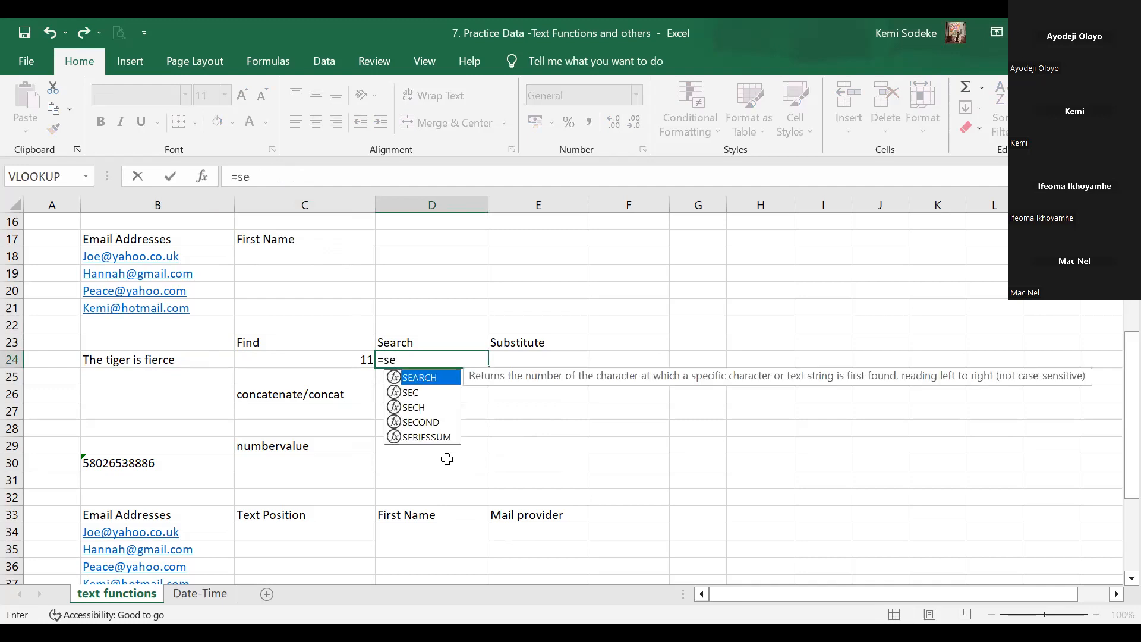
type("arc")
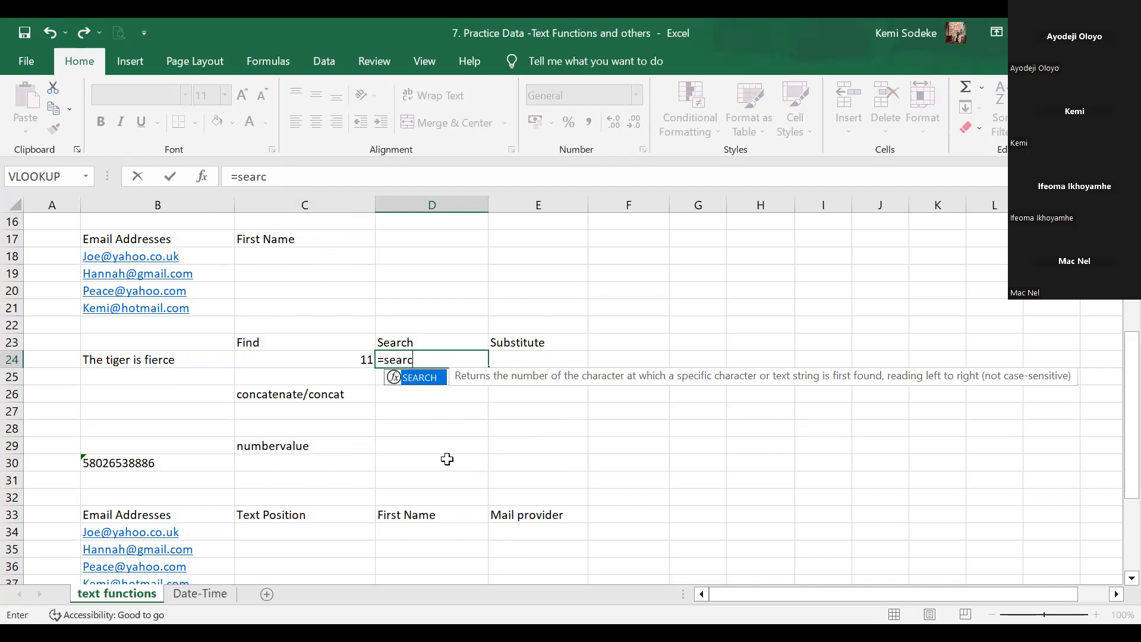
type("h(")
left_click(203, 178)
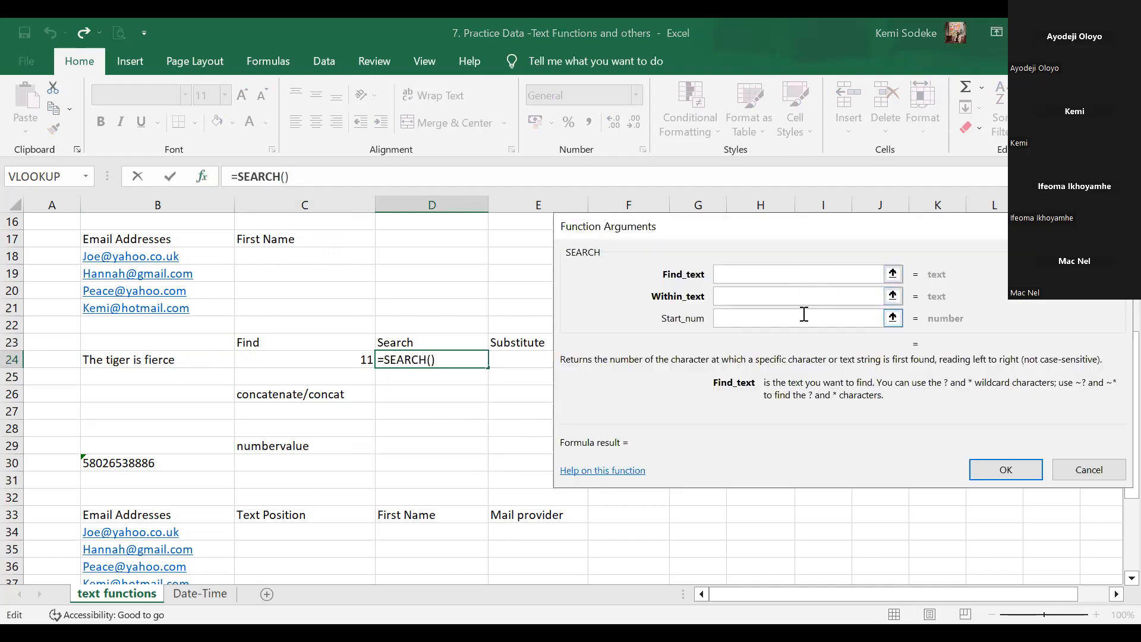
type("is")
left_click(754, 296)
left_click(153, 361)
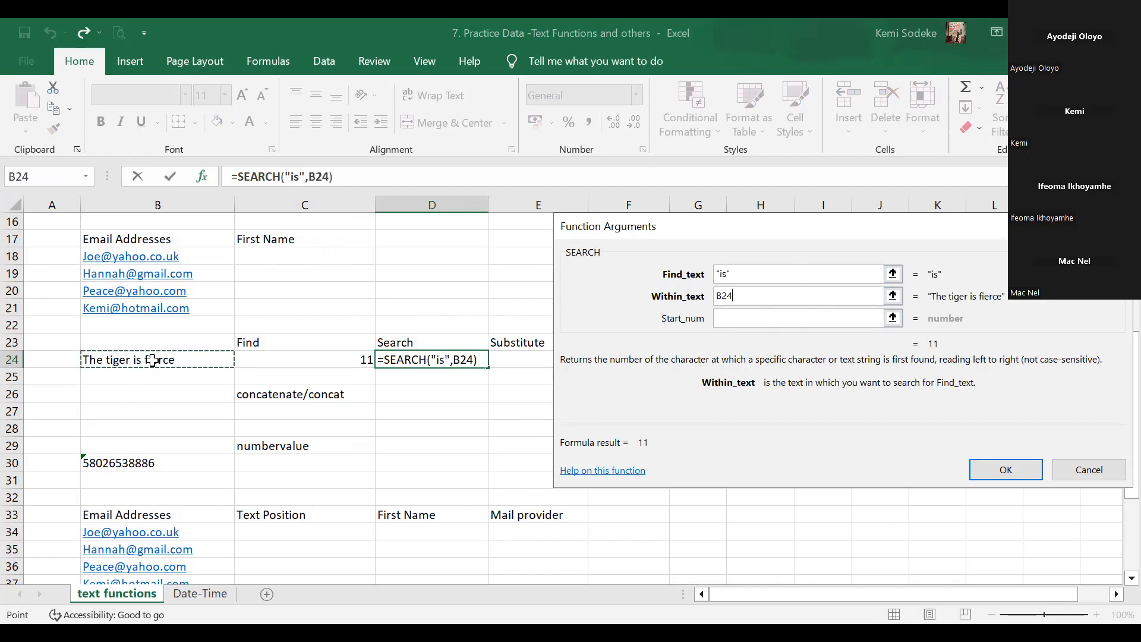
left_click(1006, 470)
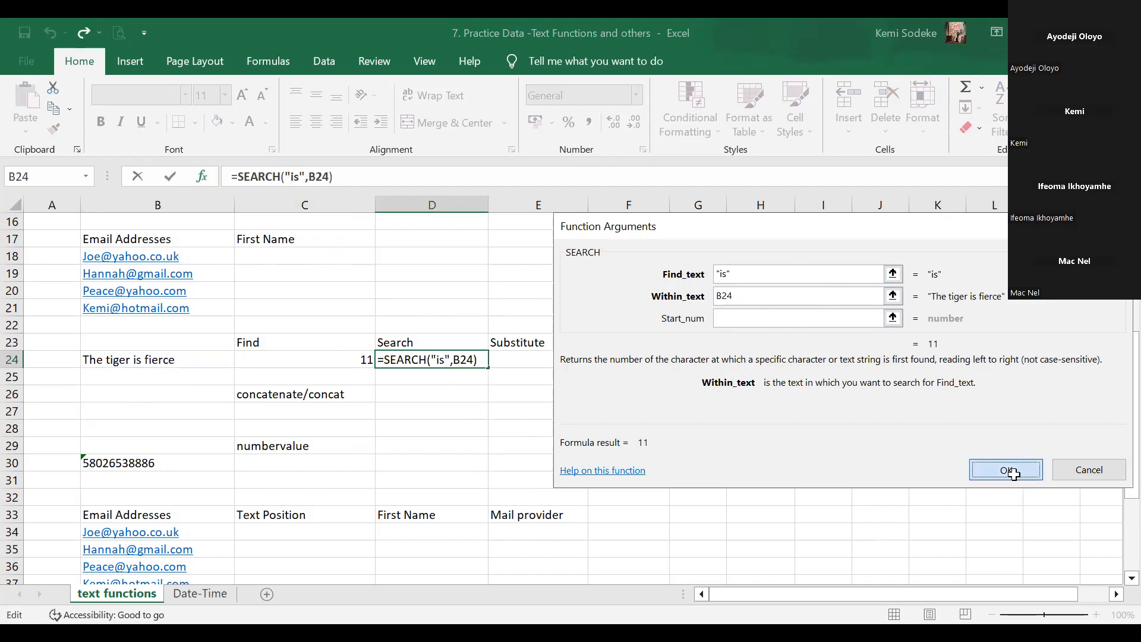
Compare the Find and Search headings and their formulas in C24 and D24
left_click(286, 344)
left_click(398, 343)
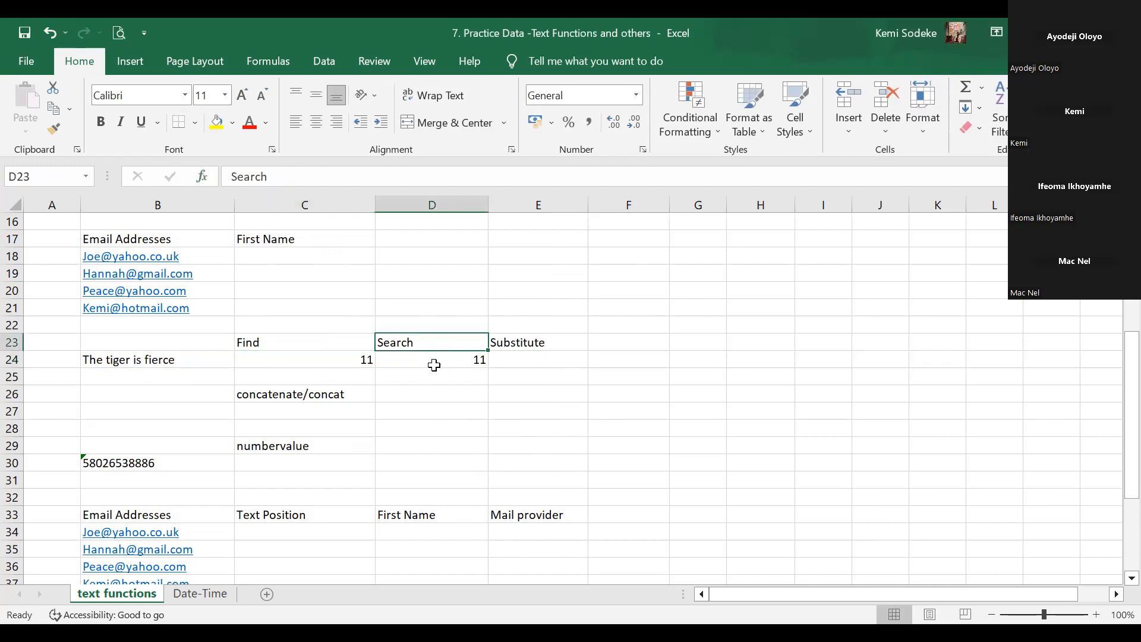
left_click(432, 361)
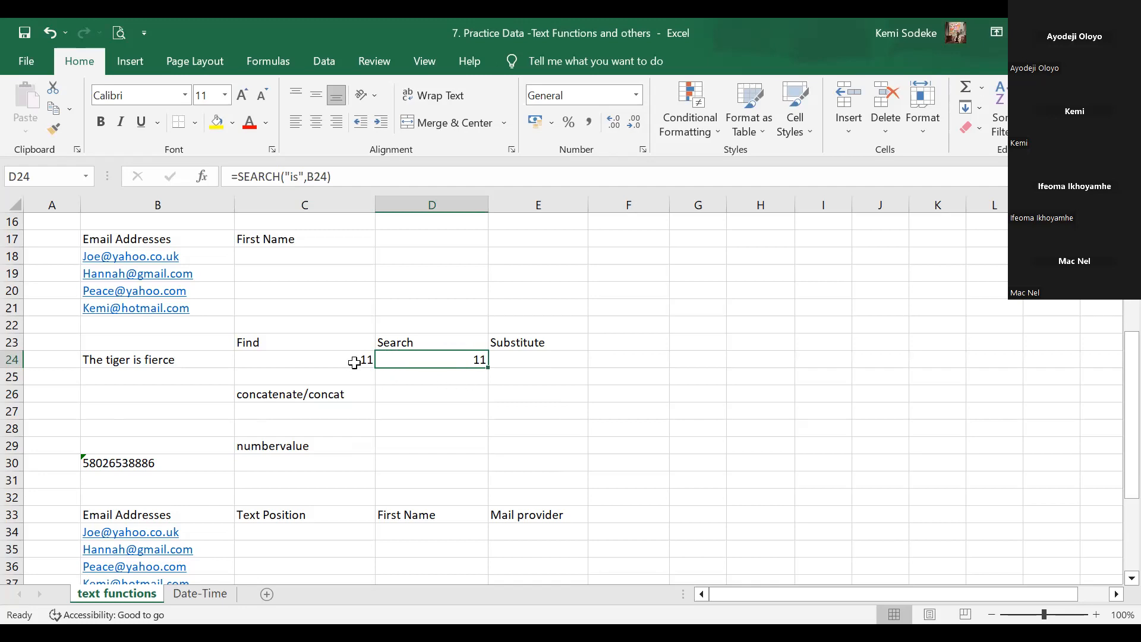
left_click(355, 361)
Enter a SUBSTITUTE formula in E24 that replaces "r is" with "rs are" in the text of B24
left_click(539, 361)
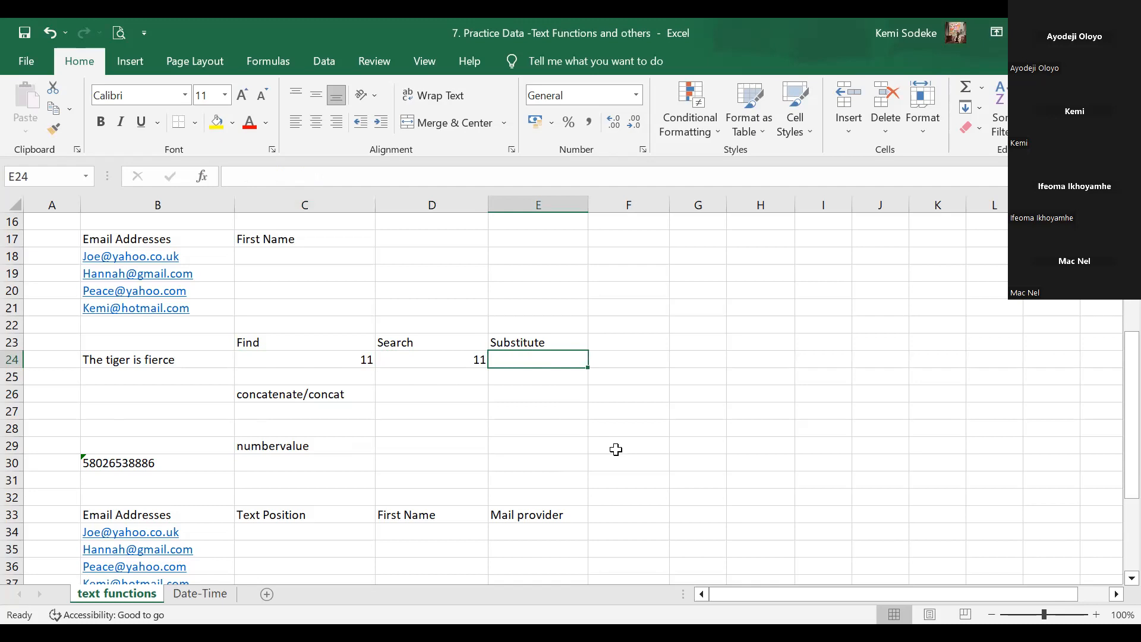
type("=")
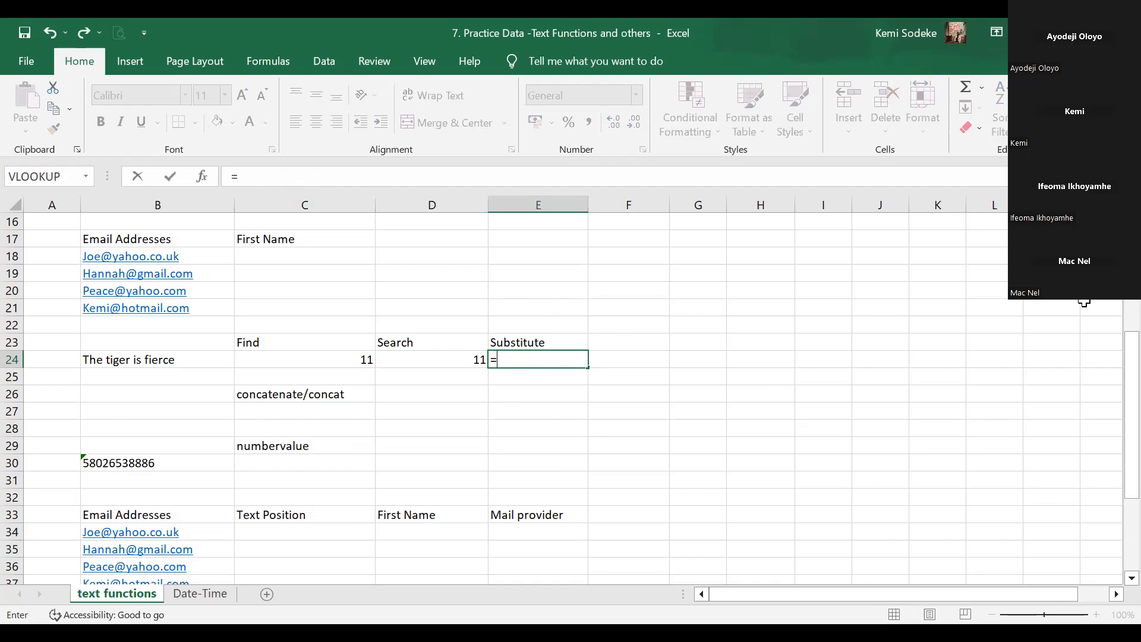
type("substitute")
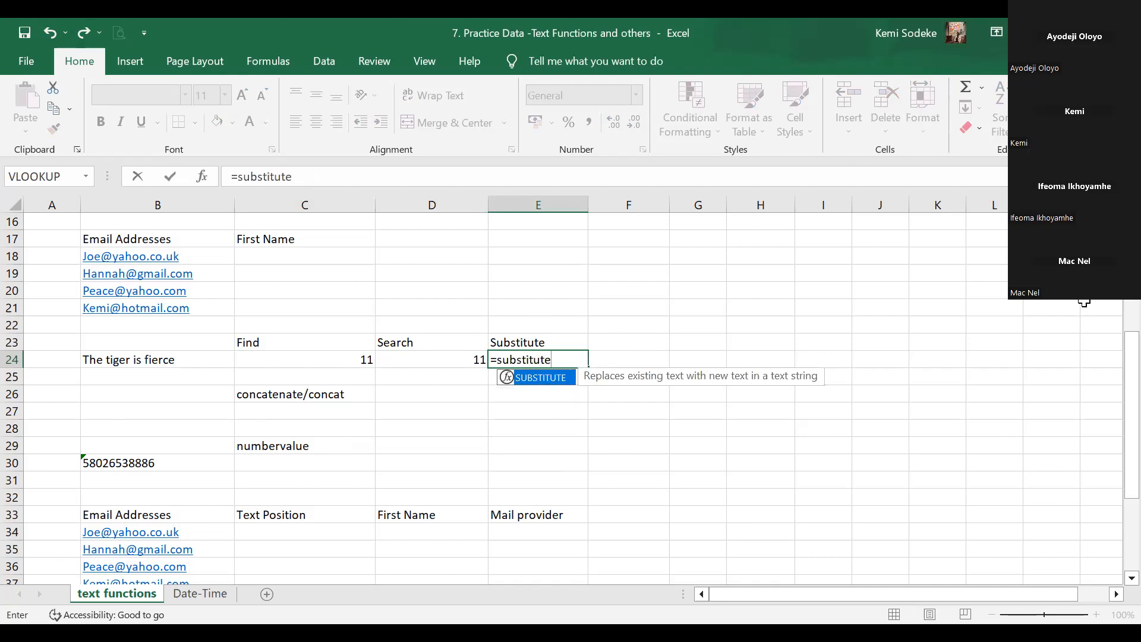
type("(")
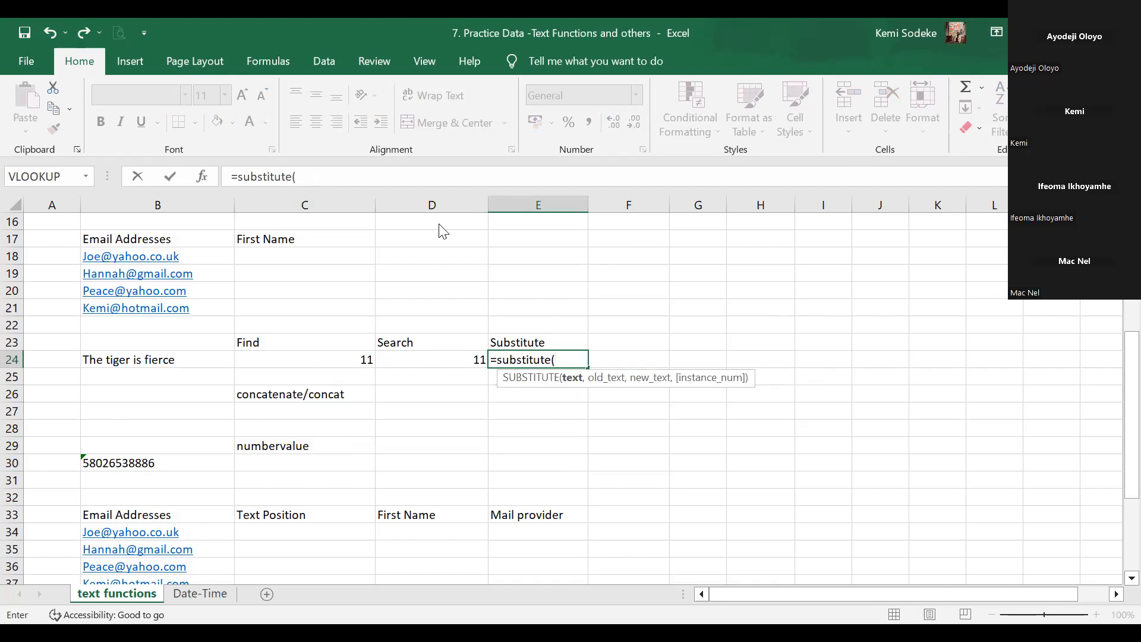
left_click(202, 178)
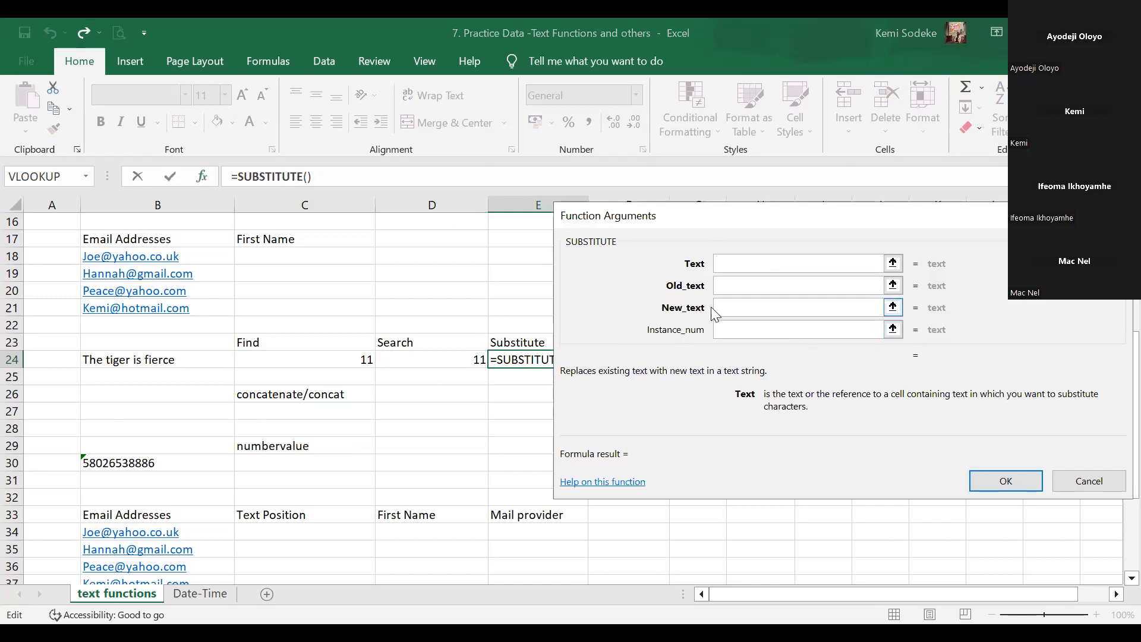
left_click(172, 360)
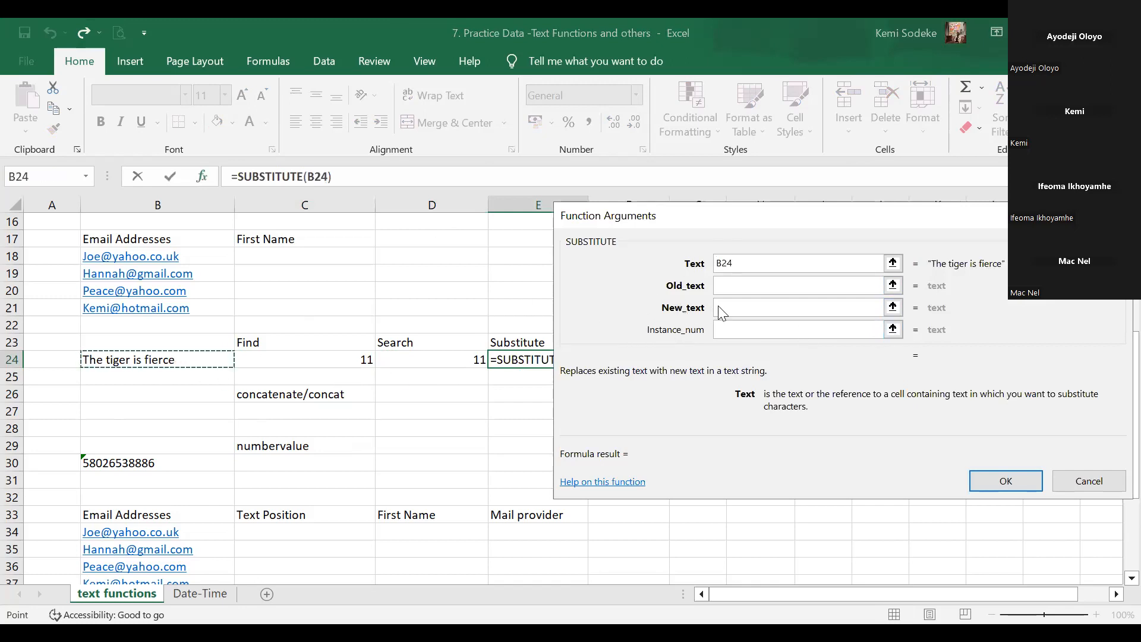
left_click(741, 287)
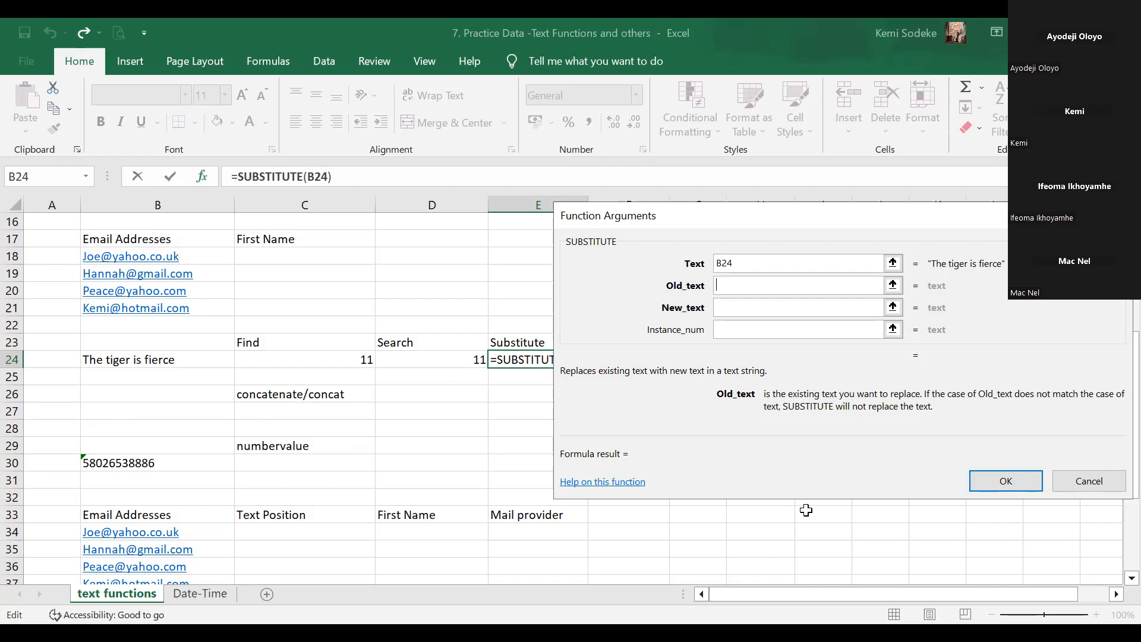
type("r is")
left_click(761, 306)
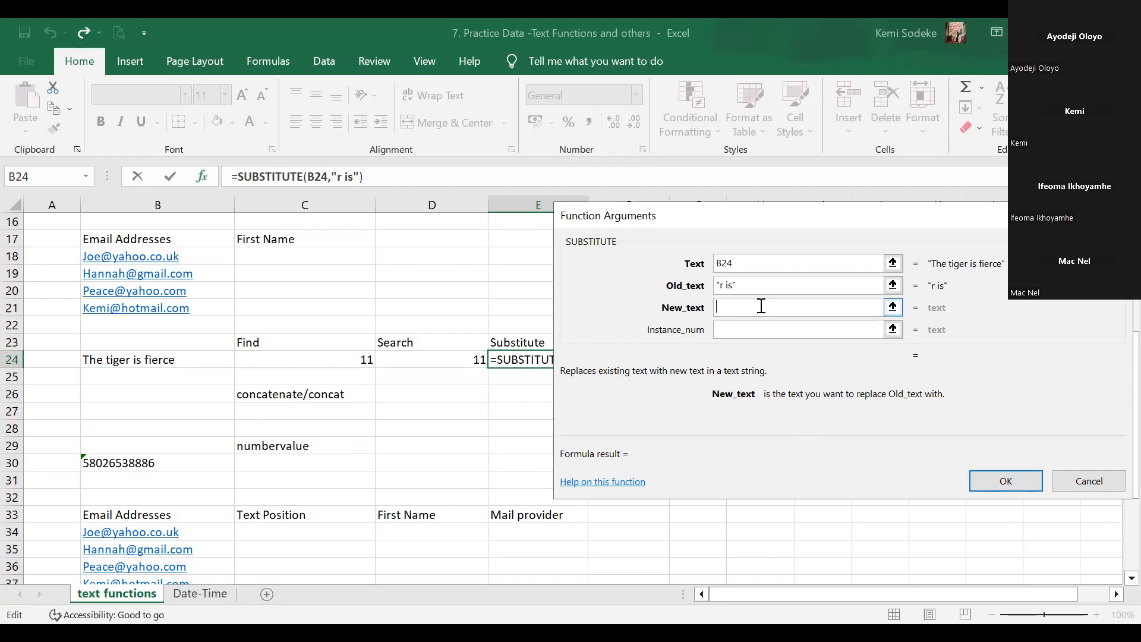
type("rs are")
left_click(1005, 486)
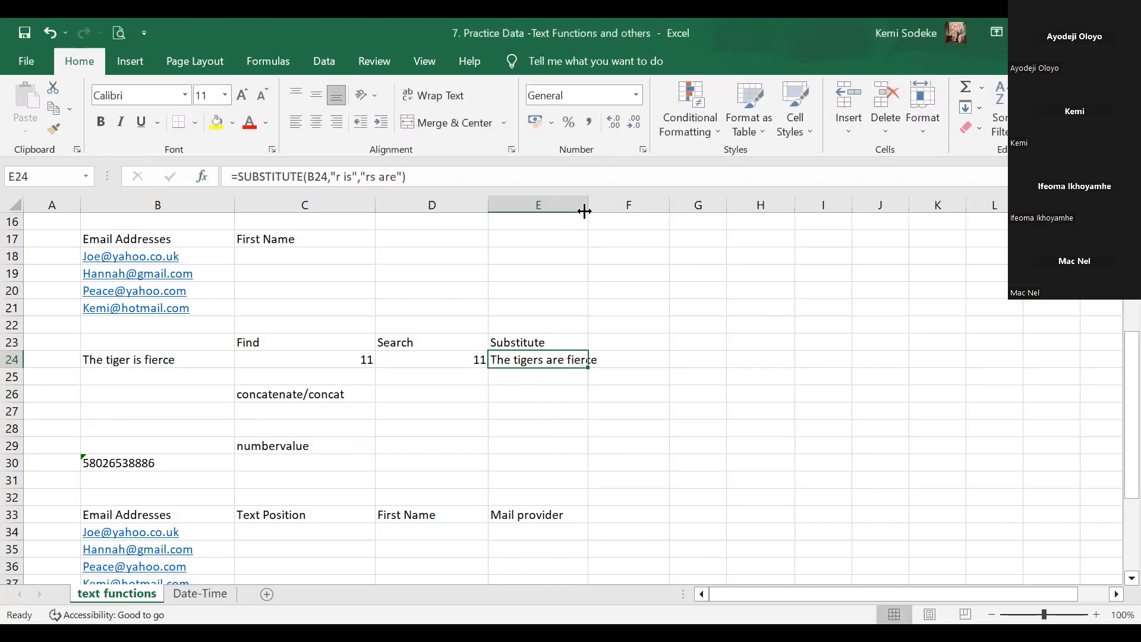
Widen column E slightly so the full SUBSTITUTE text in E24 fits, and reselect E24
left_click_drag(588, 208, 606, 209)
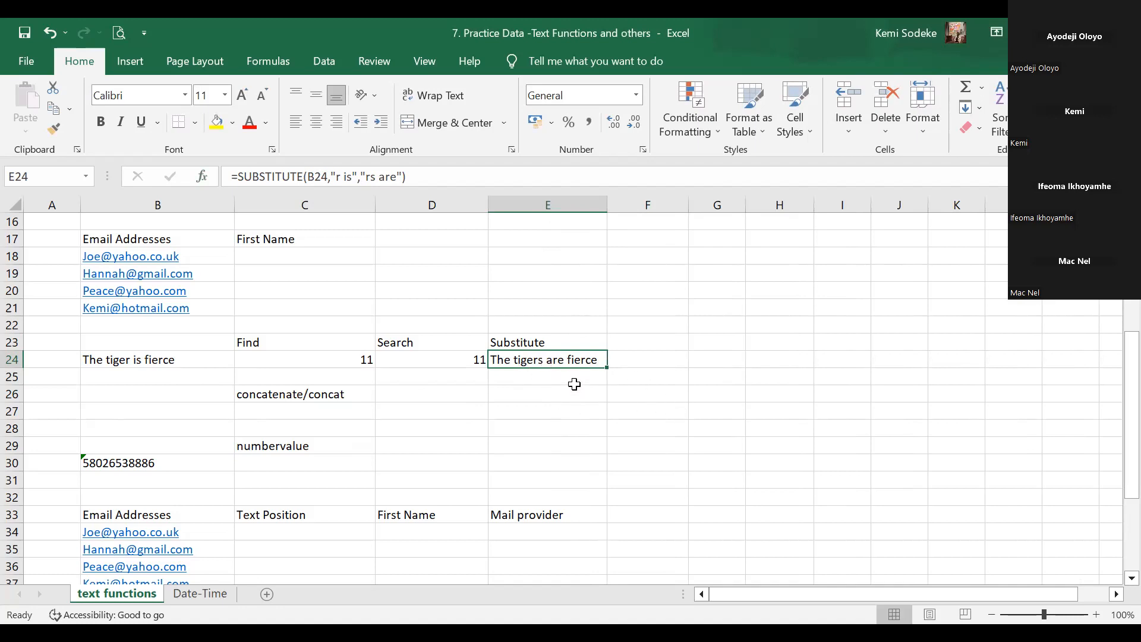
left_click(526, 423)
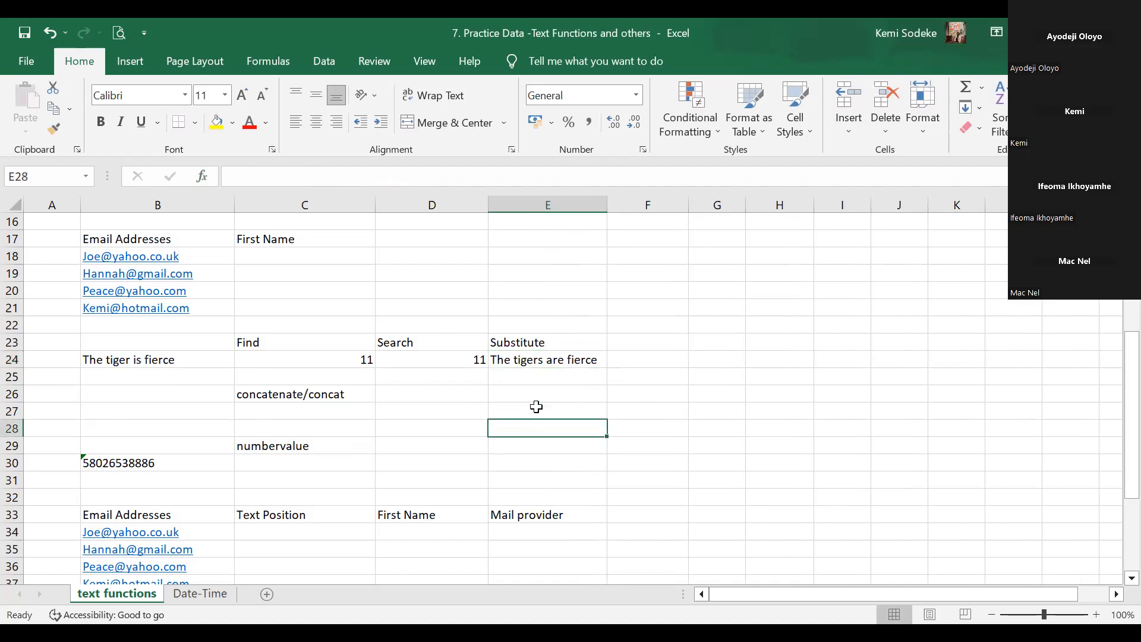
left_click(550, 360)
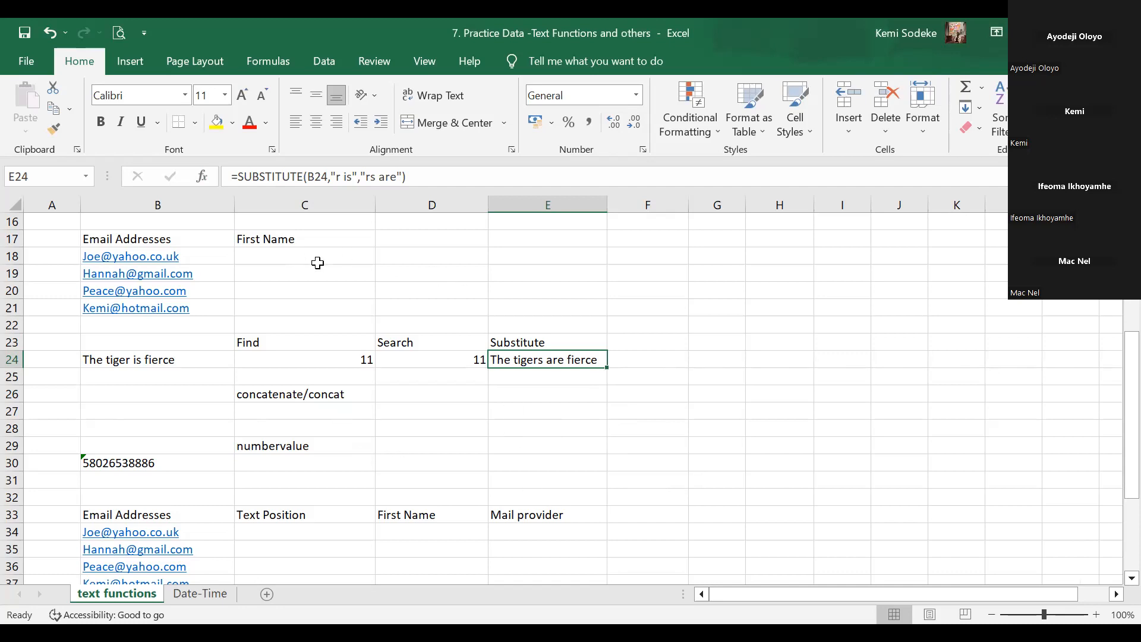
Review the earlier text function examples above the Email Addresses list for a way to fill the First Name column
left_click(294, 256)
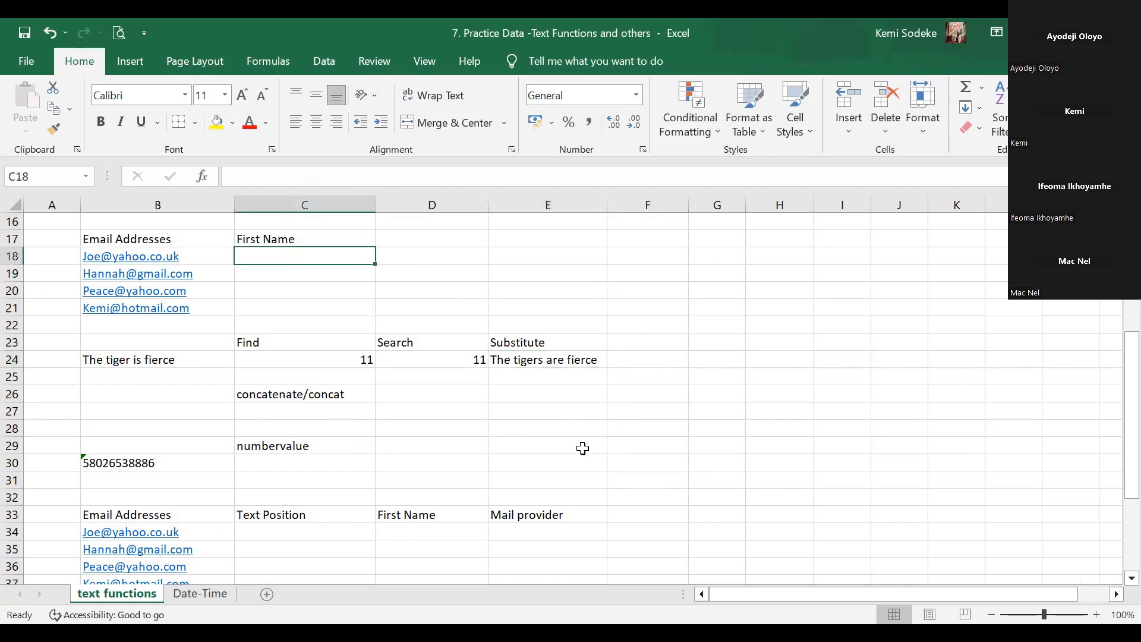
scroll(502, 316, "up", 2)
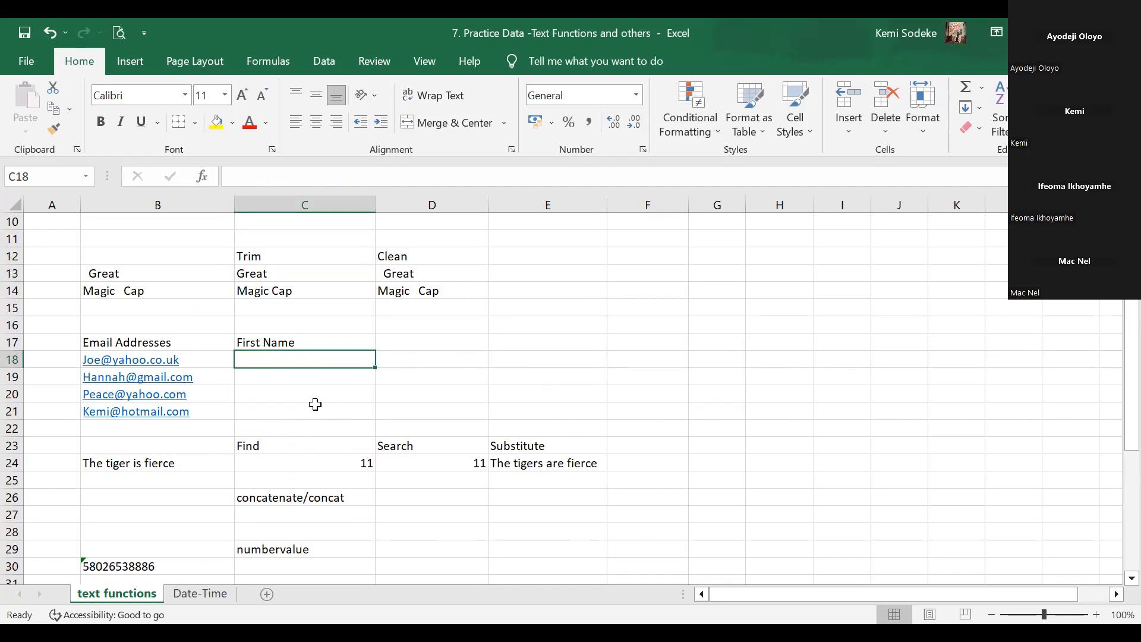
scroll(315, 404, "up", 1)
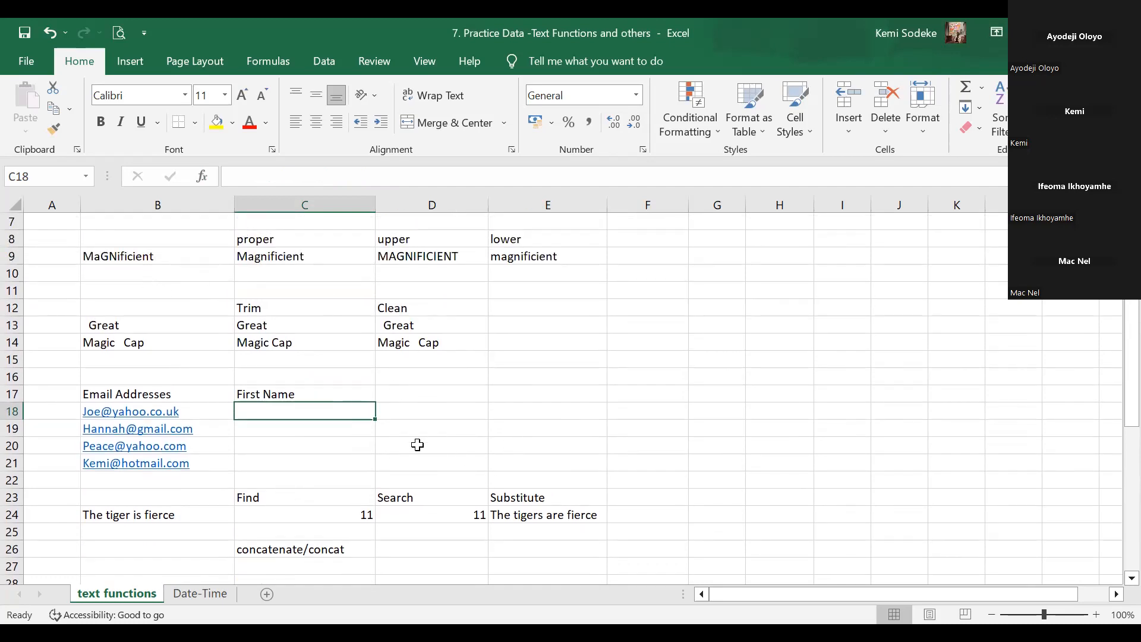
scroll(544, 407, "up", 2)
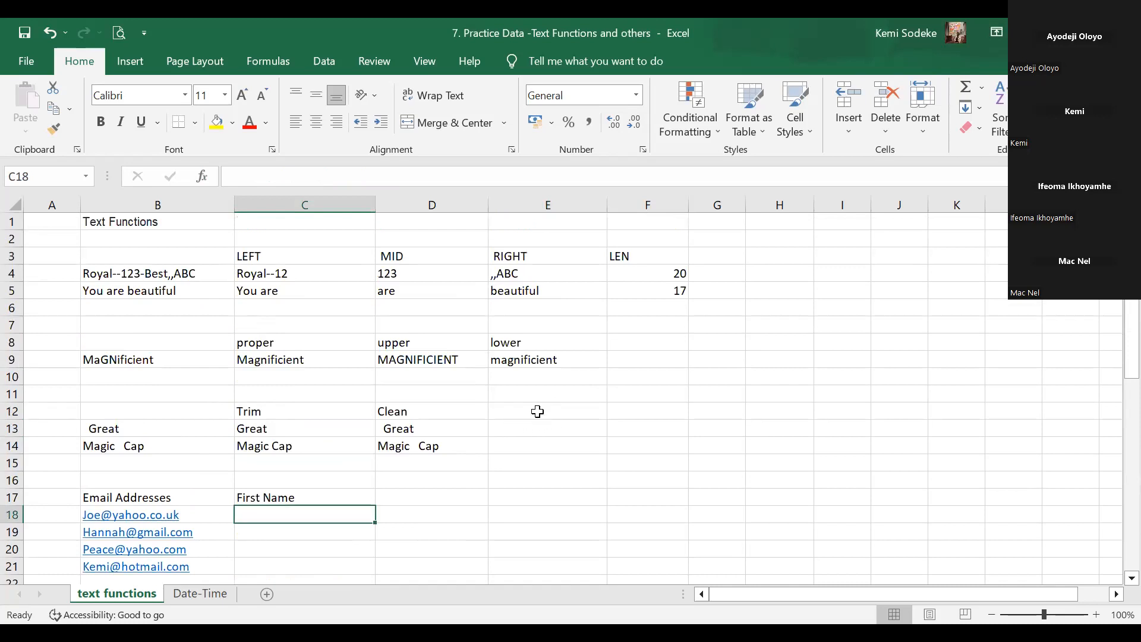
scroll(527, 426, "down", 2)
scroll(600, 446, "up", 2)
scroll(634, 476, "down", 2)
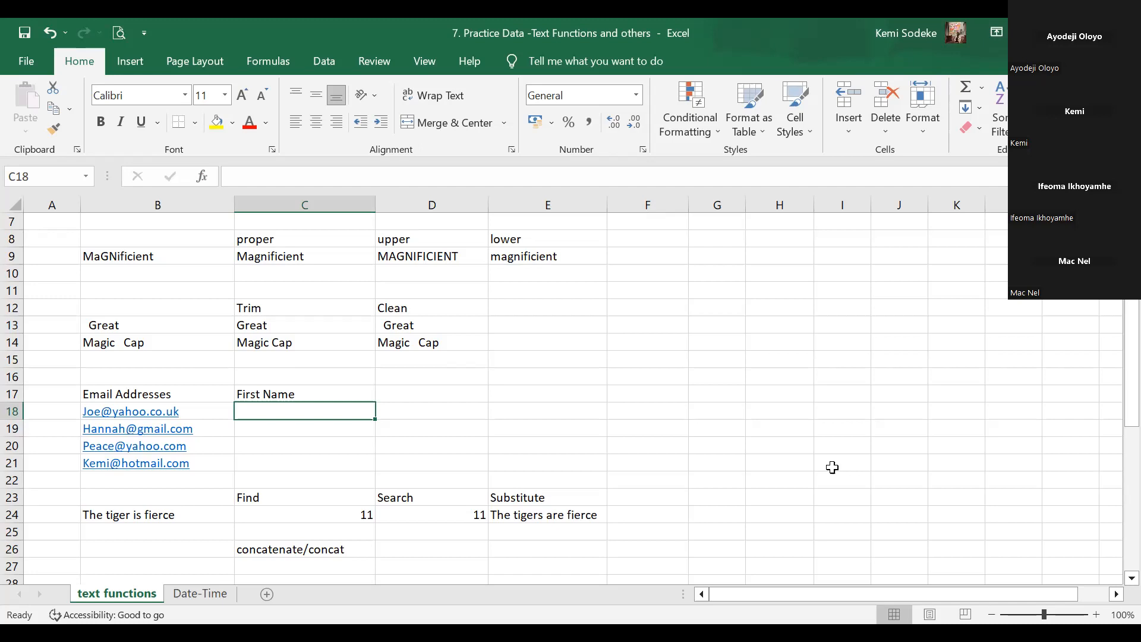
Enter =FIND("@",B18) in D18 to locate the @ in the first email address, and fill it down to D21
left_click(418, 415)
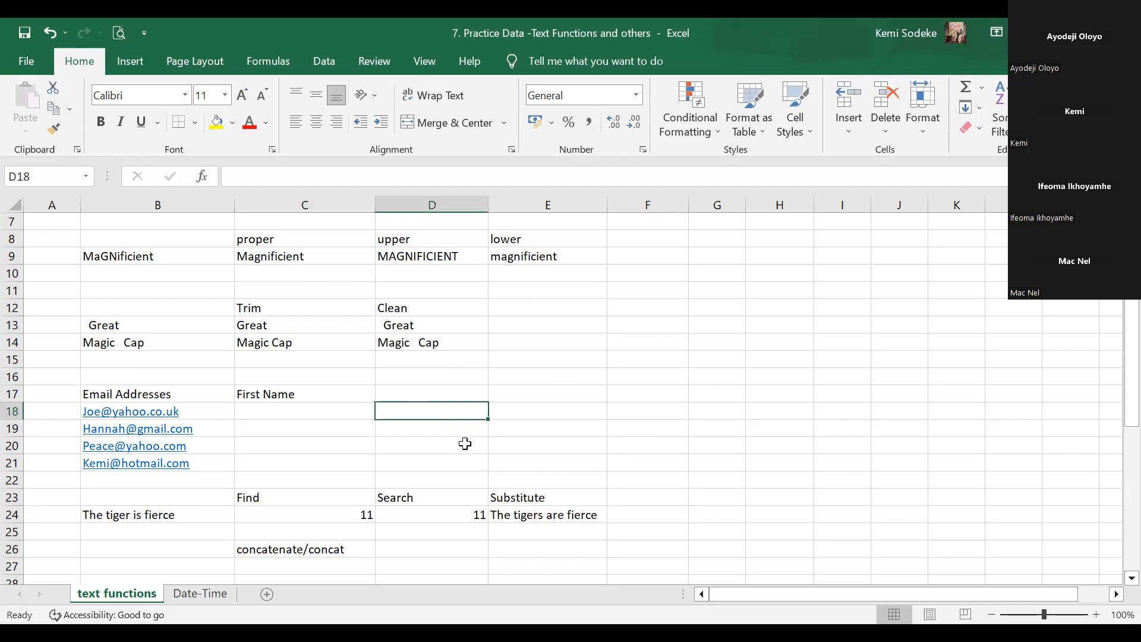
key("BackSpace")
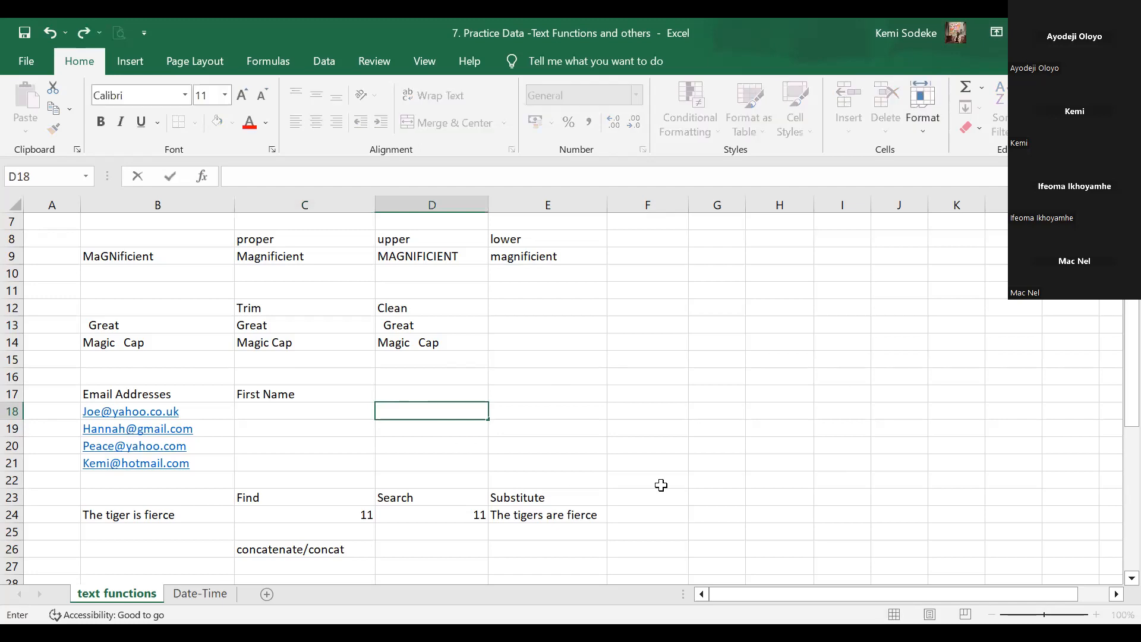
type("=")
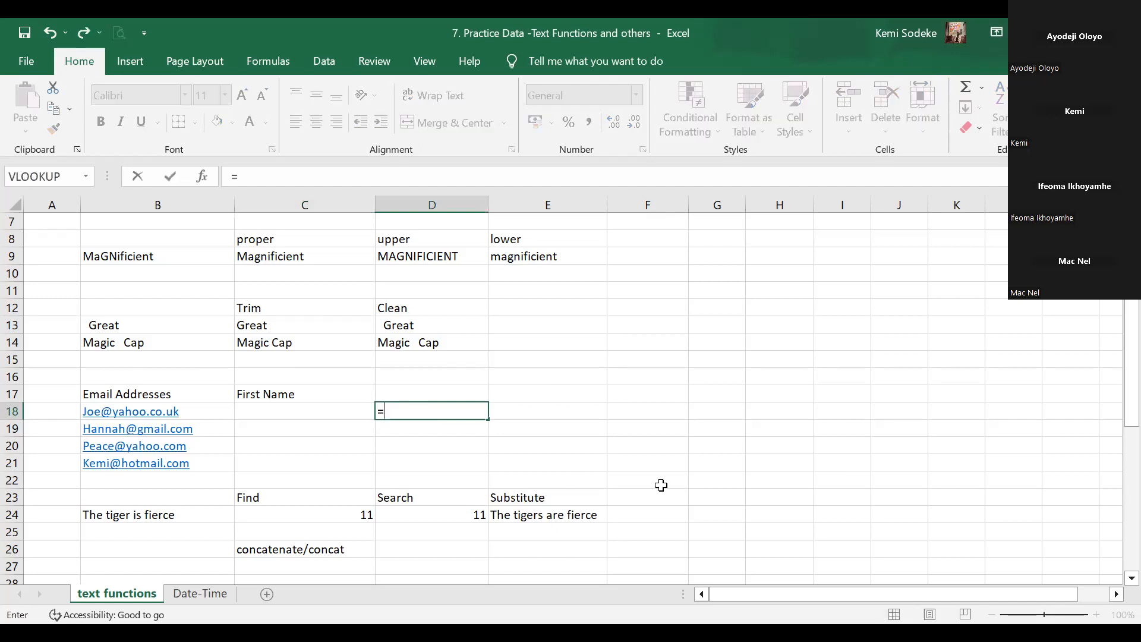
type("find(")
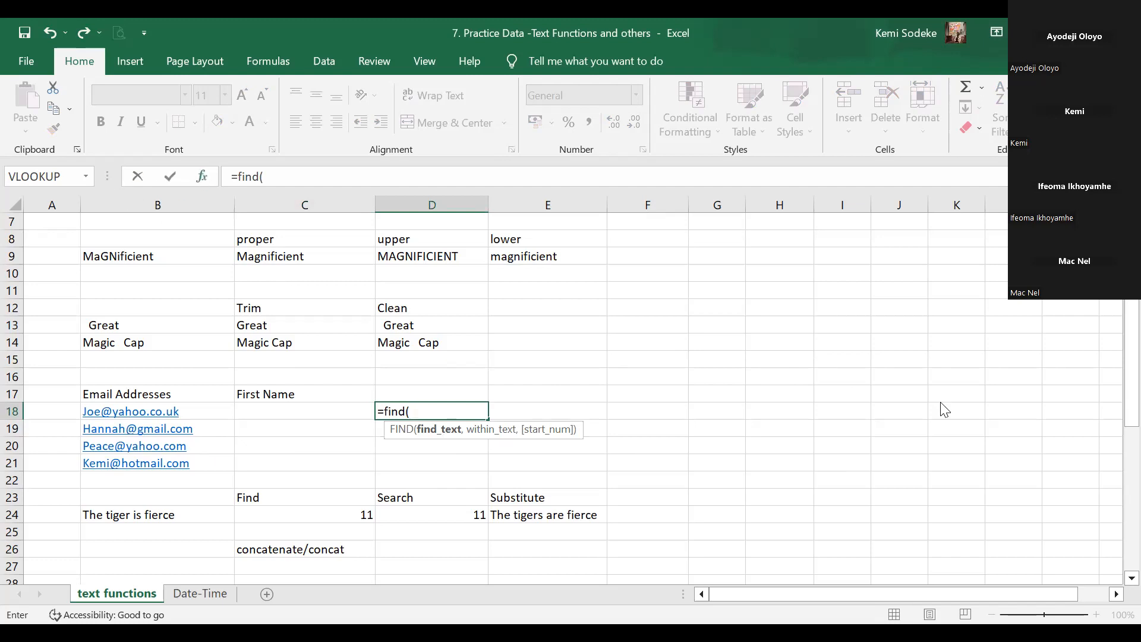
left_click_drag(725, 233, 780, 244)
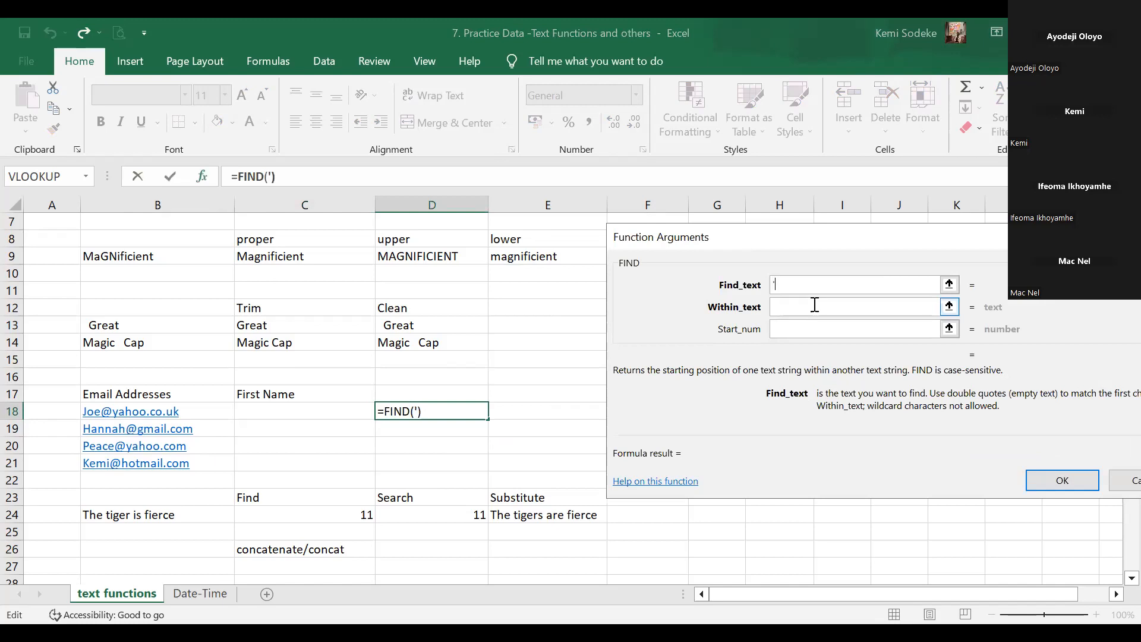
type("@")
left_click(794, 309)
left_click(158, 411)
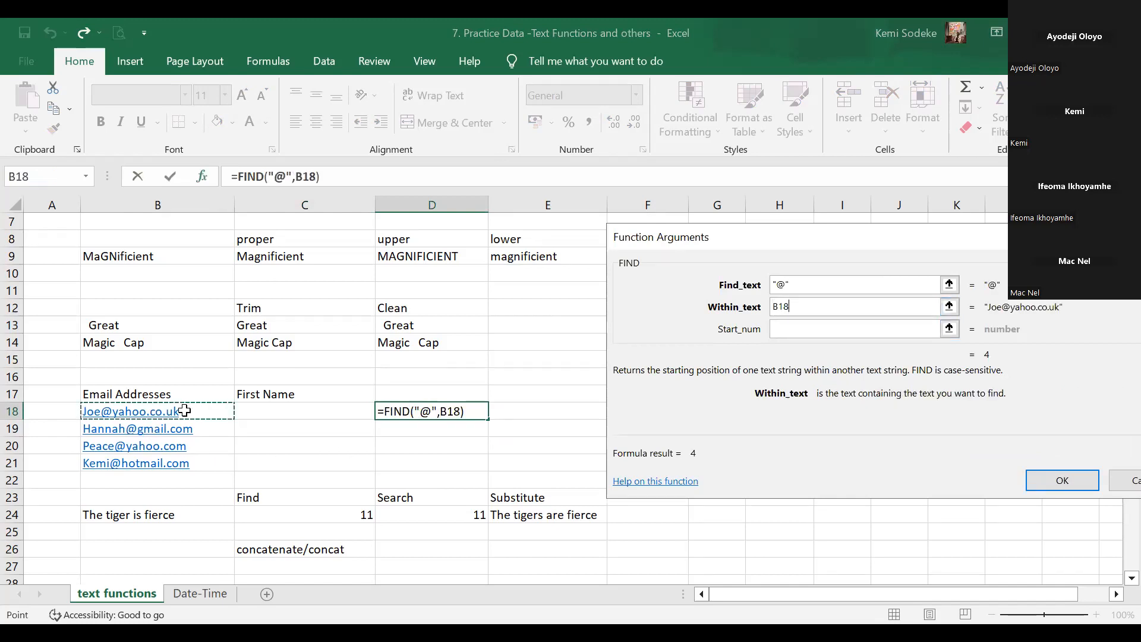
left_click(1063, 481)
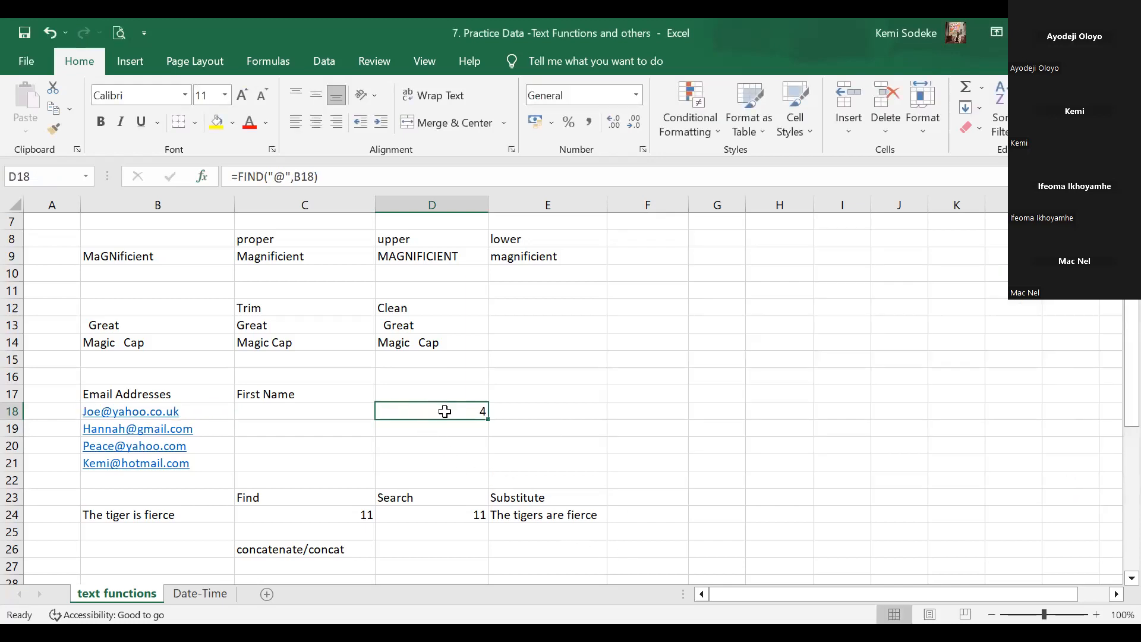
left_click_drag(489, 421, 486, 467)
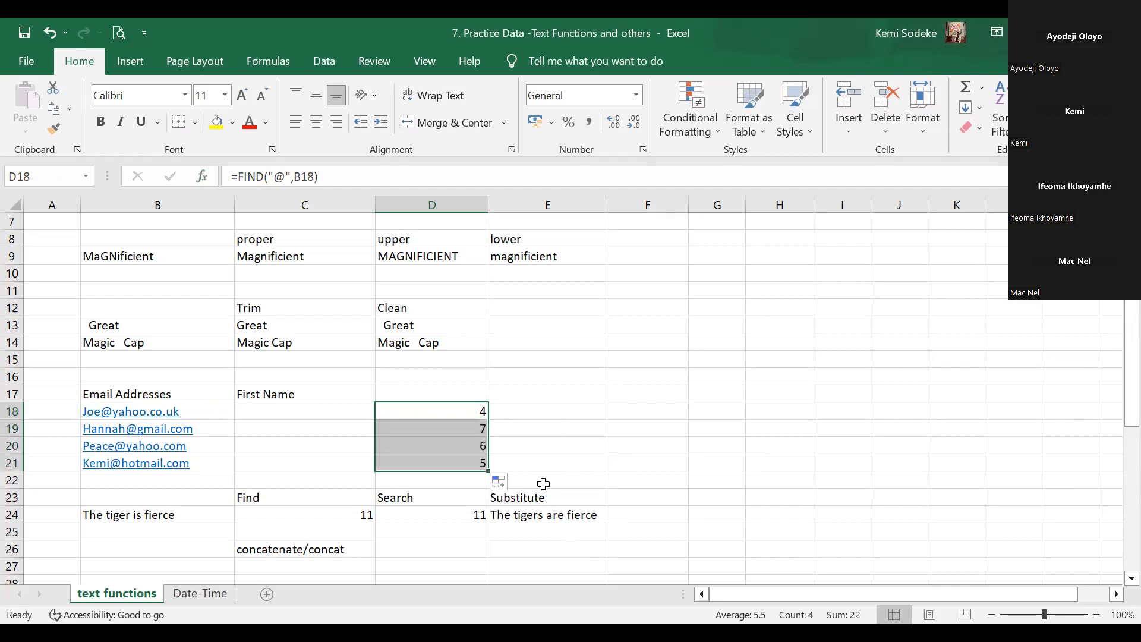
Examine the FIND results in D18:D21 against the email addresses, checking the @ position formula for each row
left_click(308, 411)
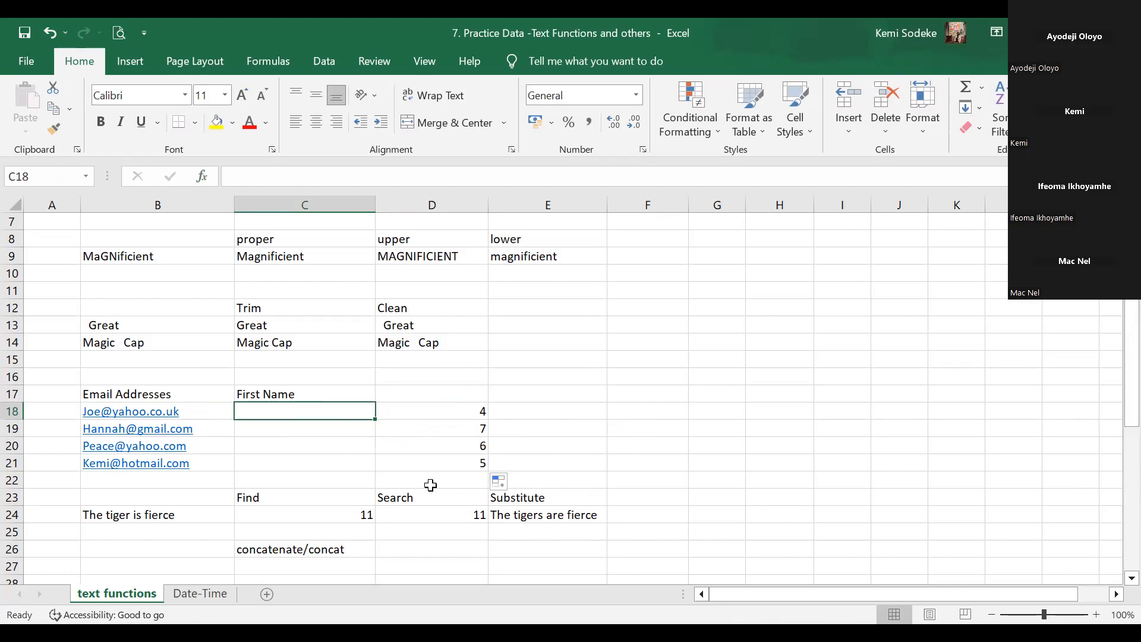
scroll(359, 353, "up", 2)
scroll(83, 534, "down", 1)
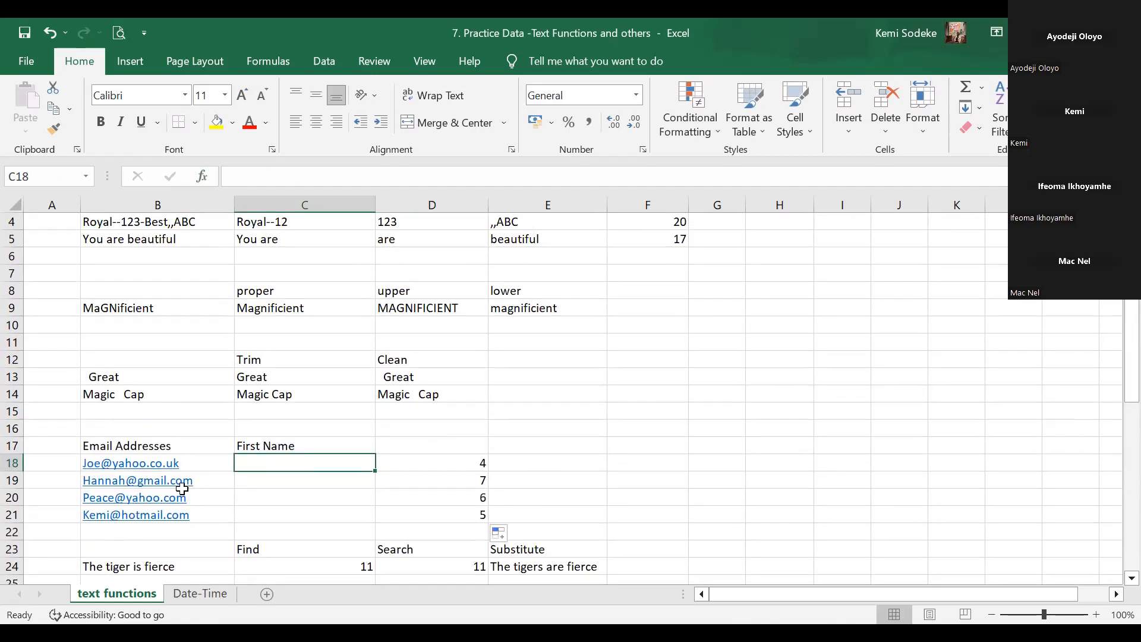
scroll(638, 458, "down", 2)
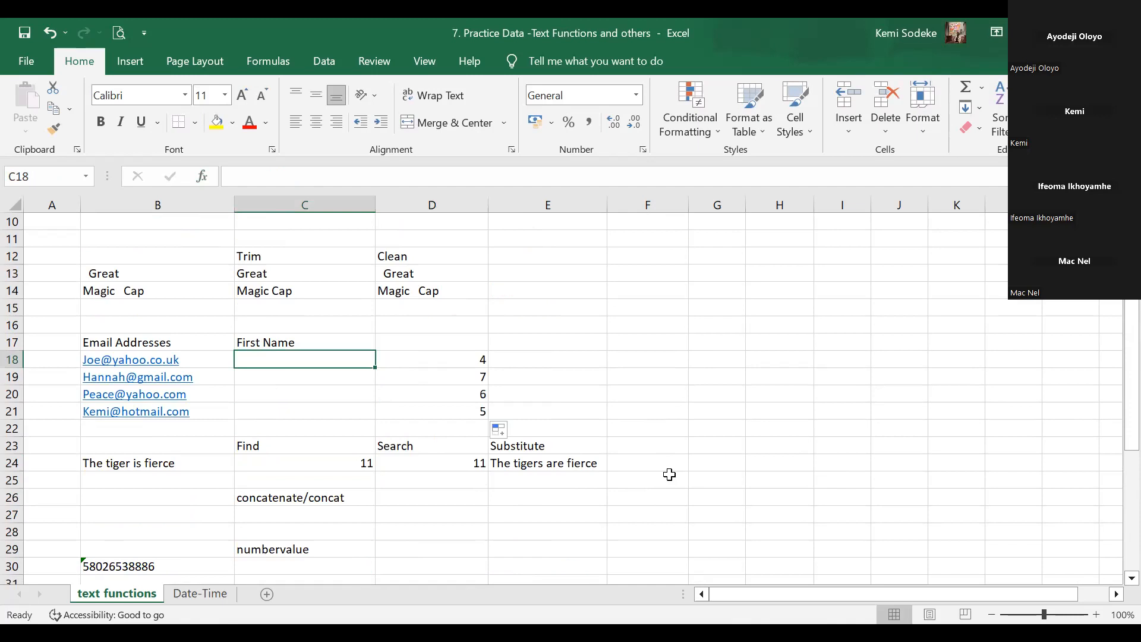
left_click(443, 356)
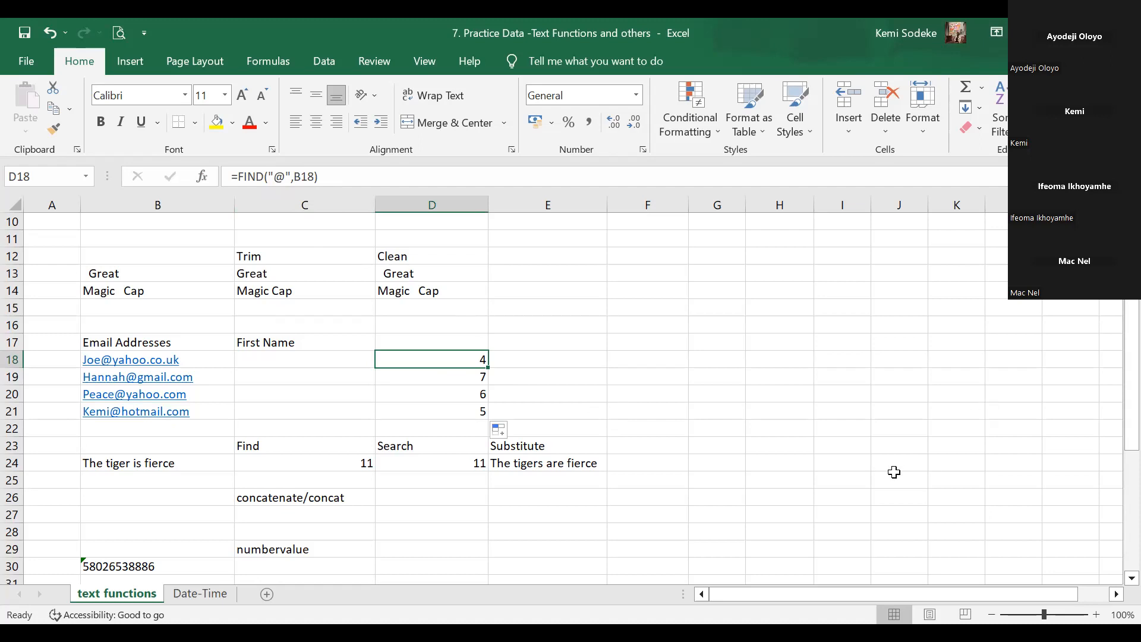
left_click(450, 380)
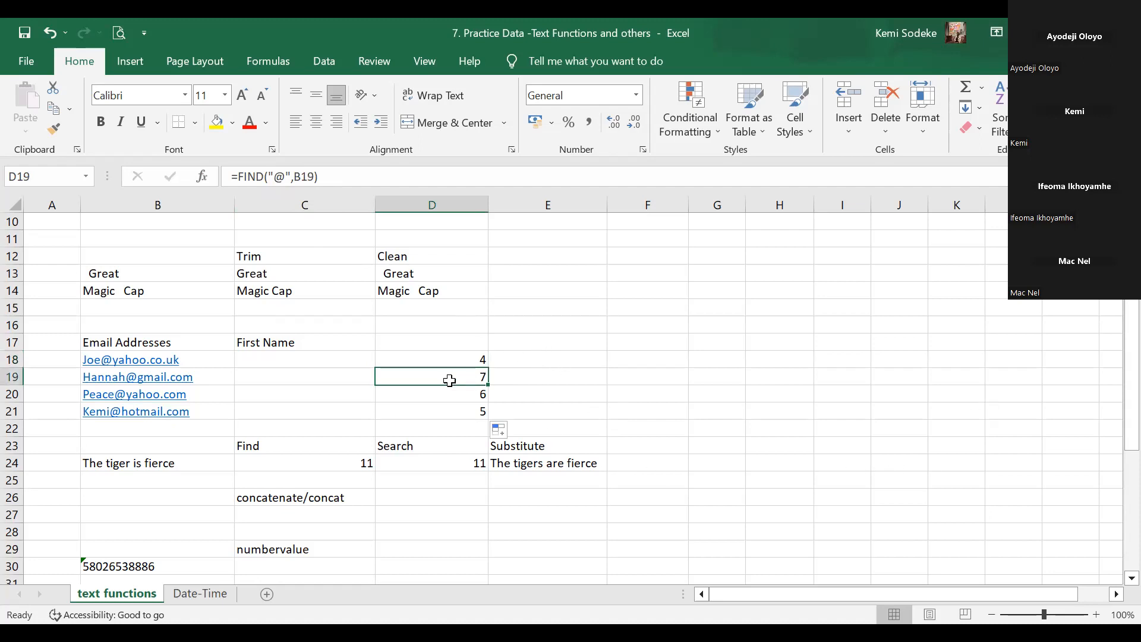
left_click(456, 358)
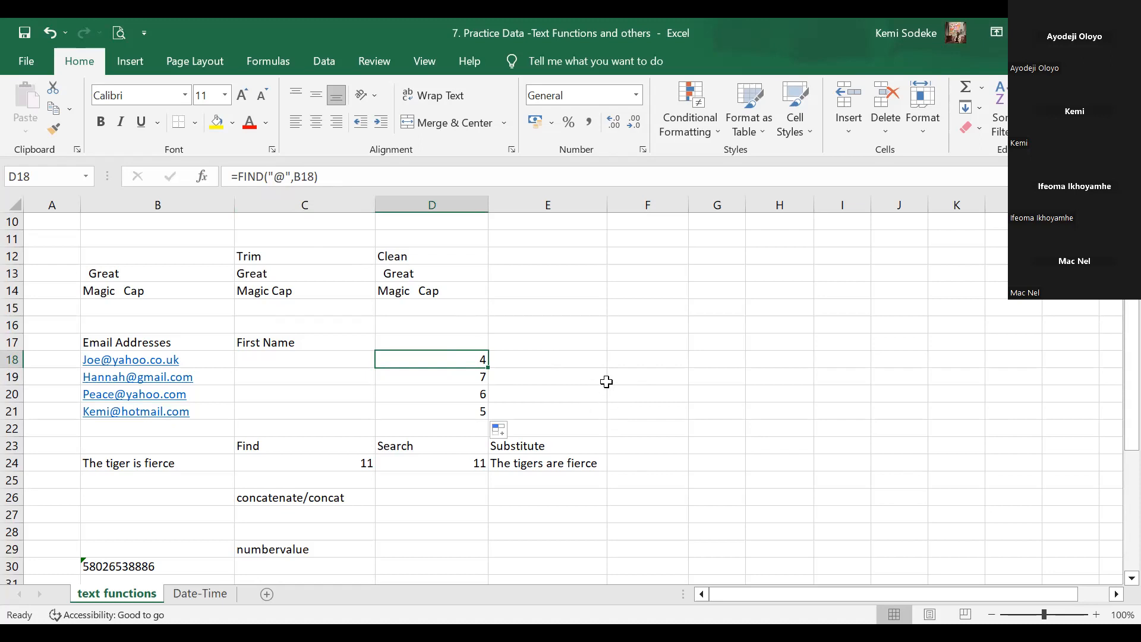
left_click(441, 378)
left_click(439, 395)
left_click(439, 412)
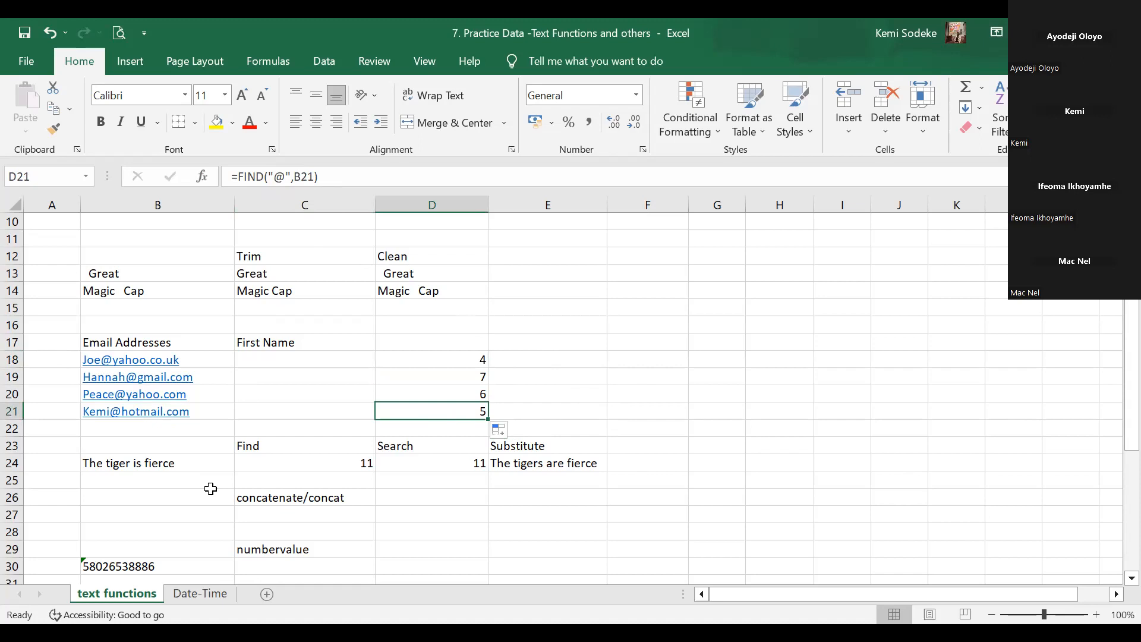
Enter =LEFT(B18,(D18-1)) in C18 to extract the first name, accepting the suggested bracket correction
left_click(277, 362)
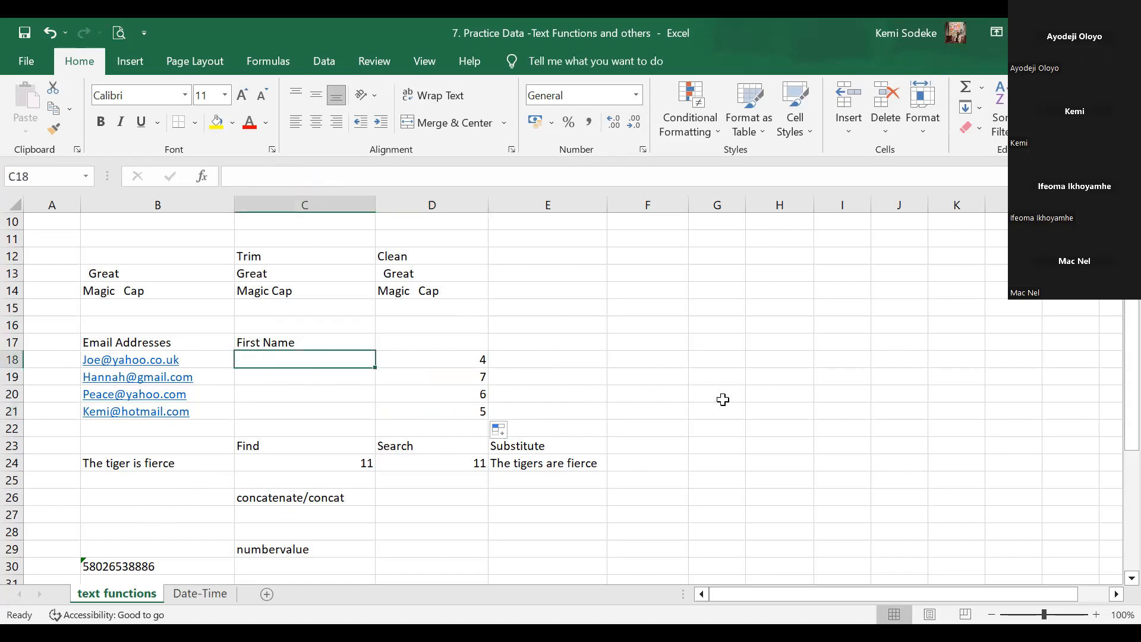
scroll(722, 399, "up", 3)
scroll(772, 440, "down", 2)
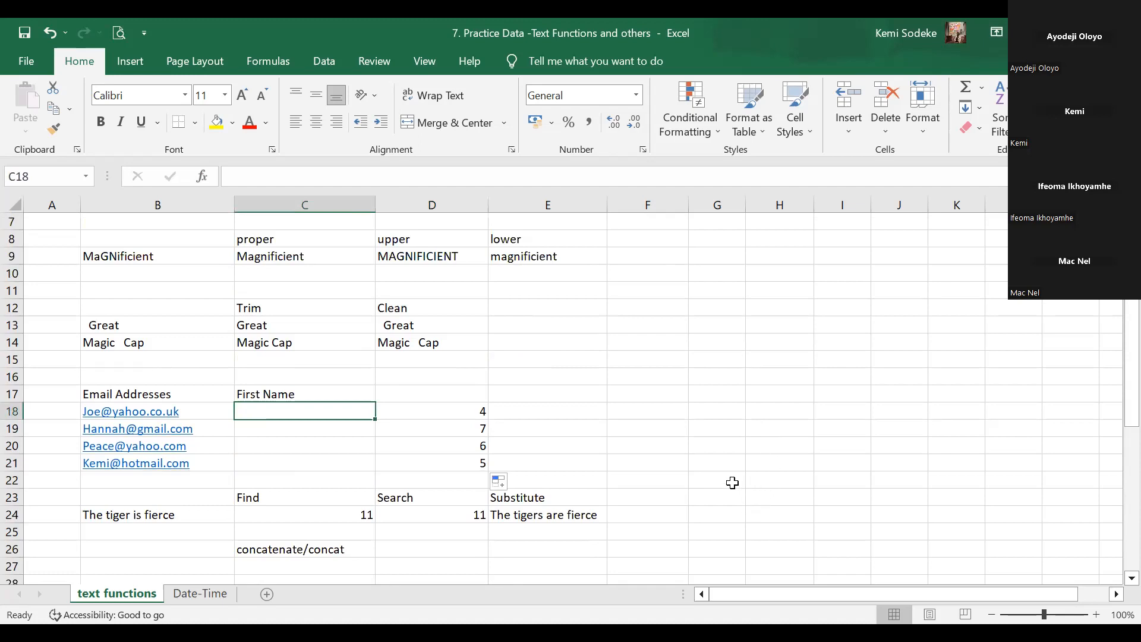
type("=")
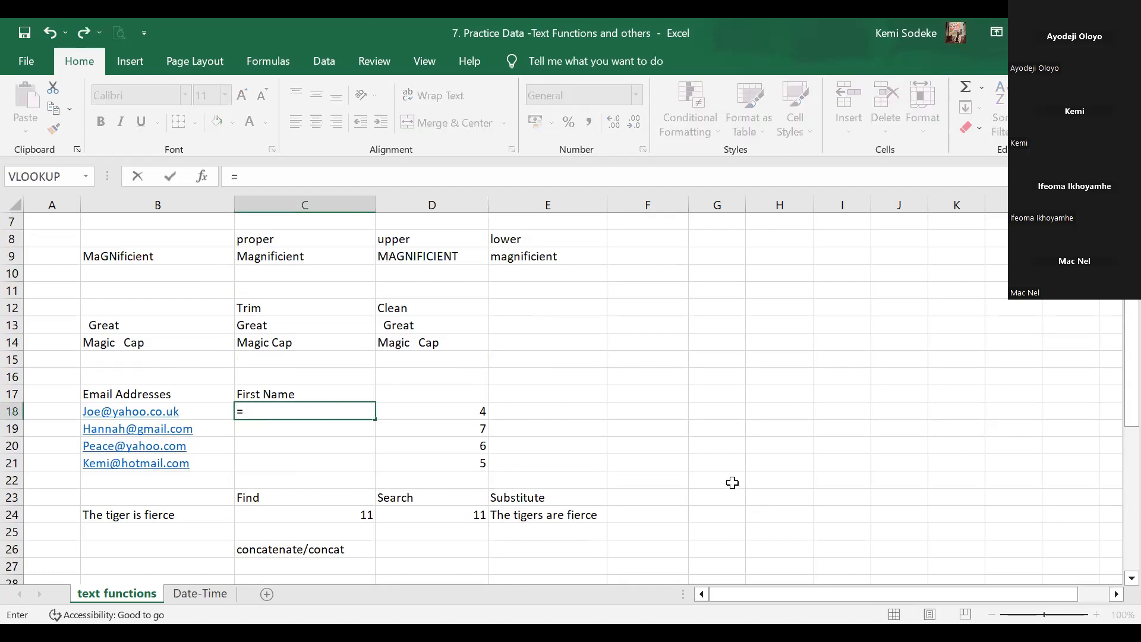
type("left")
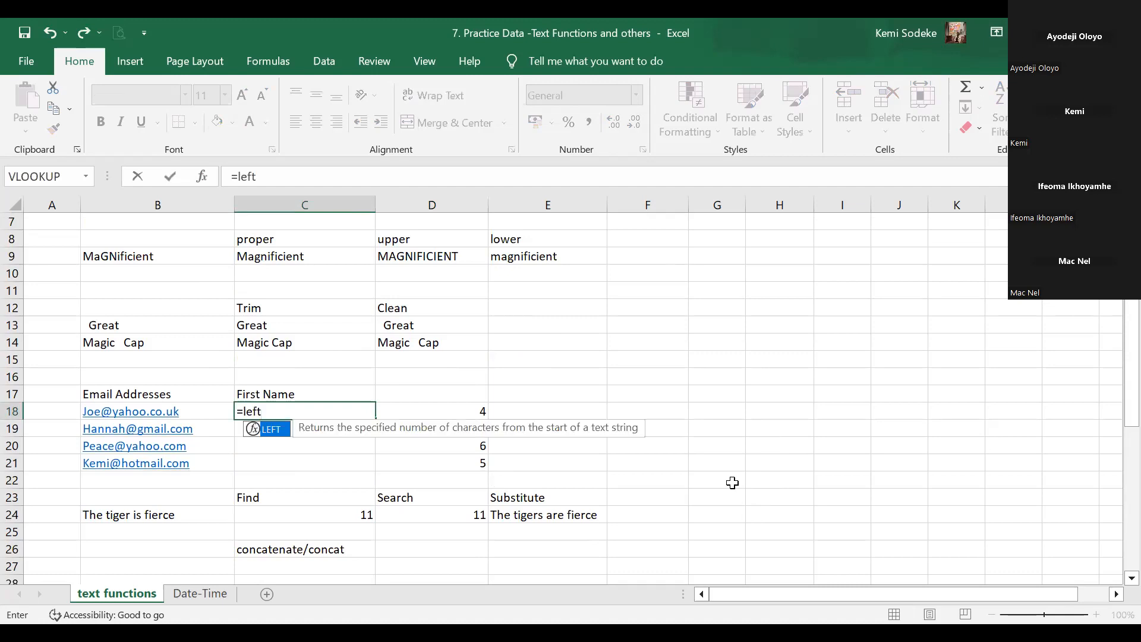
type("(")
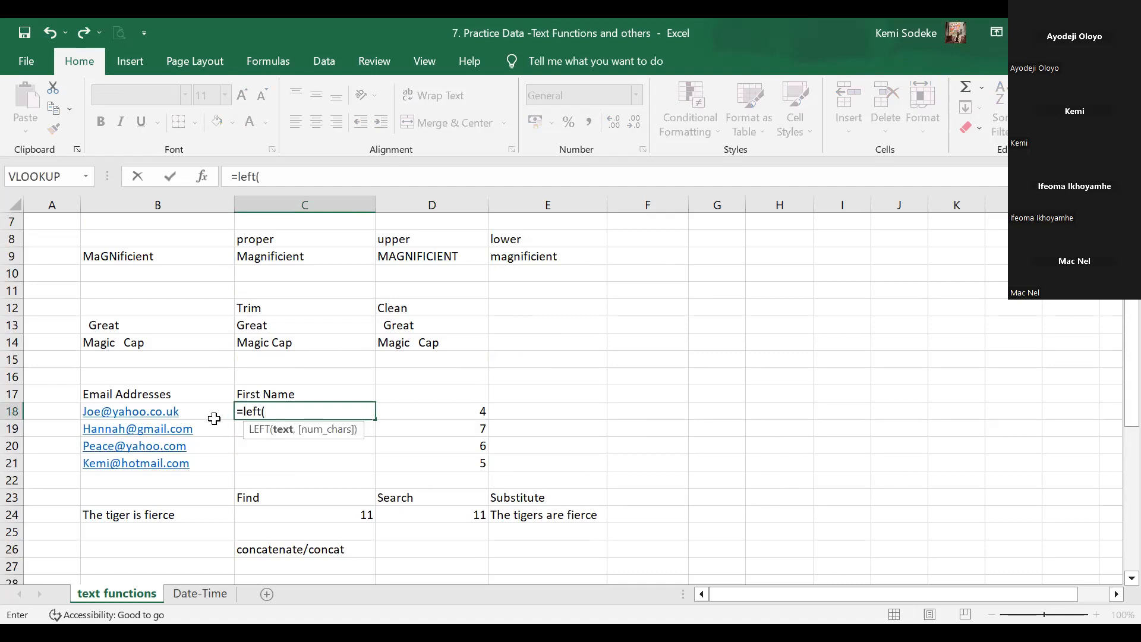
left_click(213, 412)
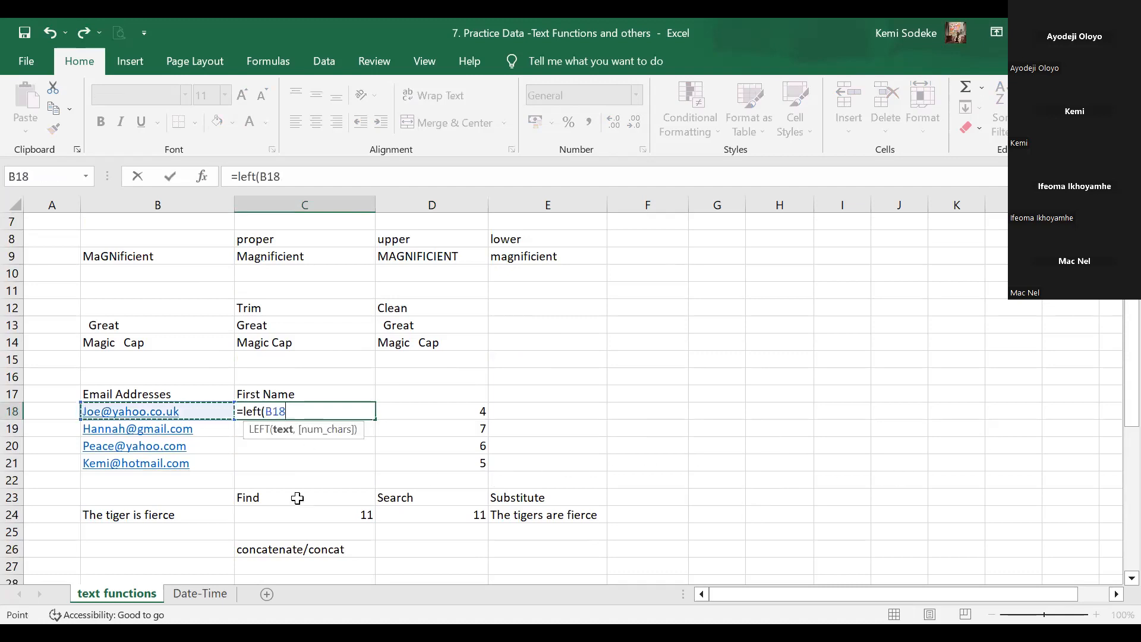
type(",")
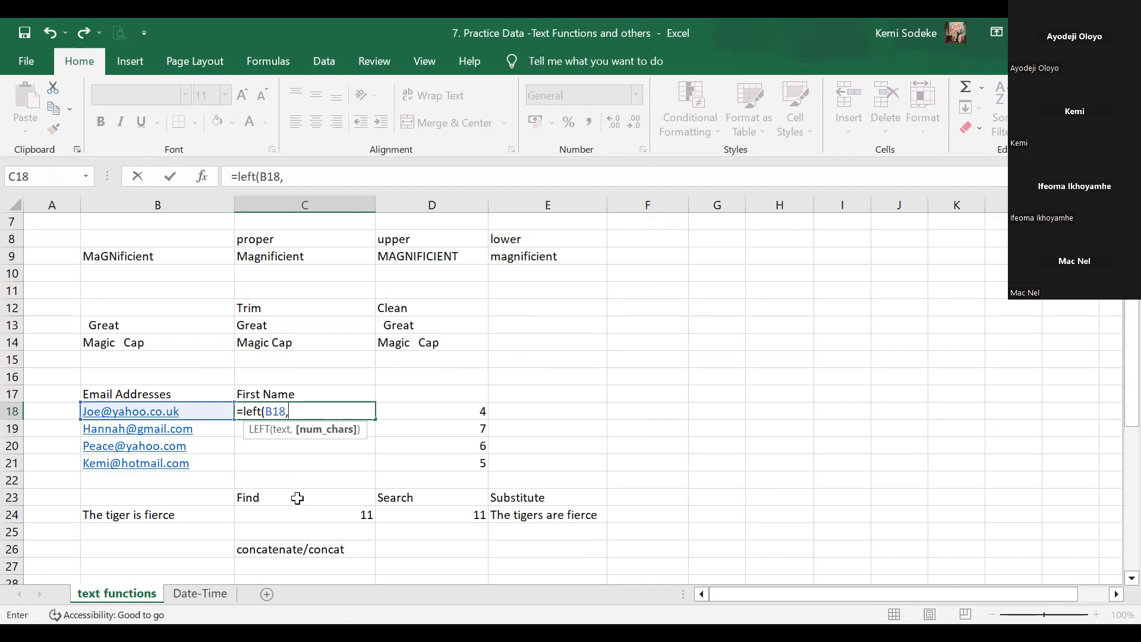
type("(")
left_click(467, 411)
type("-1)")
key("Return")
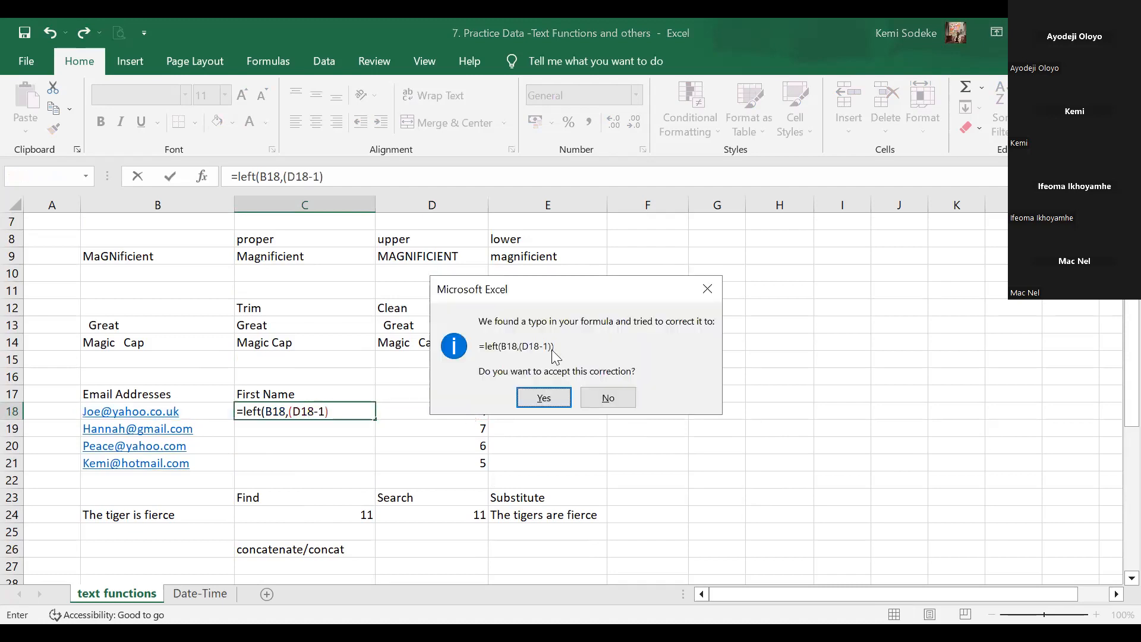
left_click(541, 397)
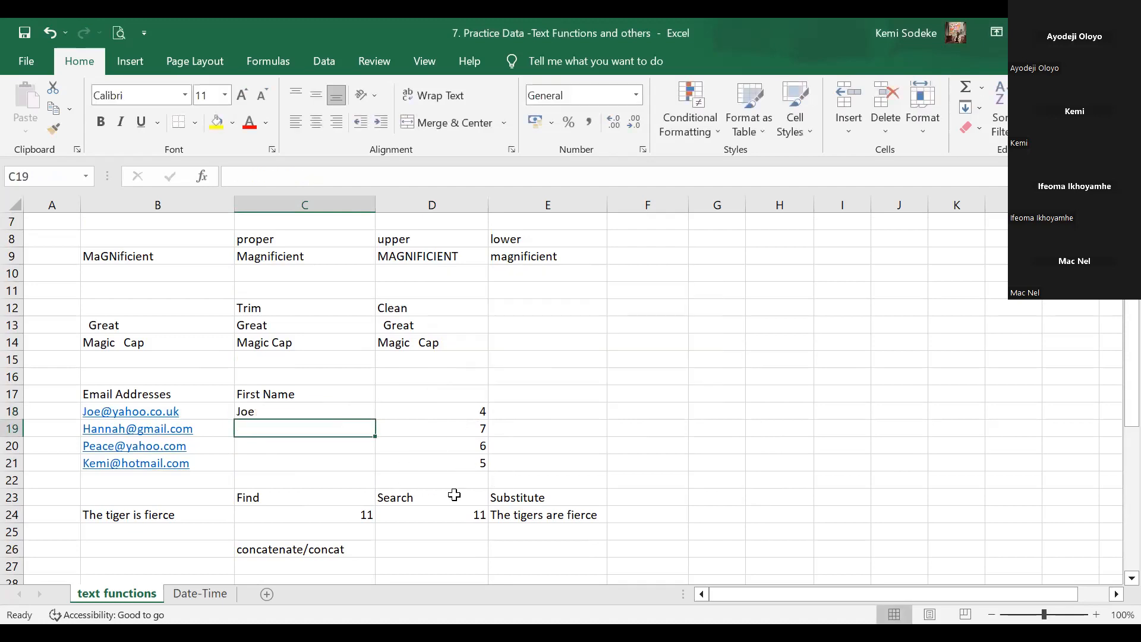
Fill the LEFT formula in C18 down through C21 for the remaining email addresses
left_click(296, 410)
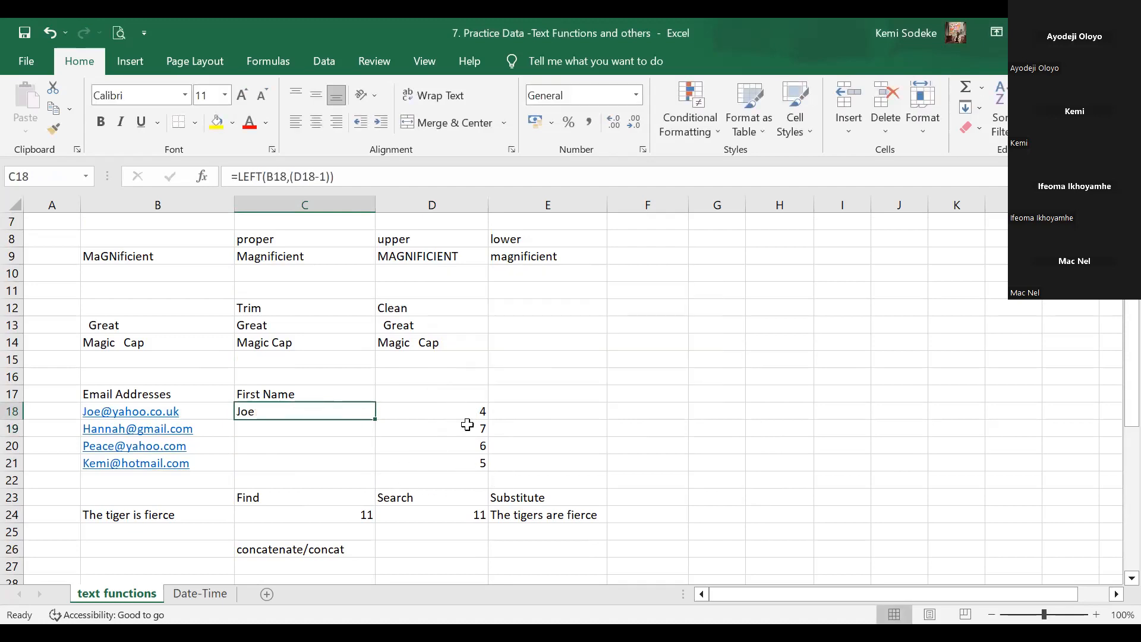
left_click_drag(375, 419, 369, 464)
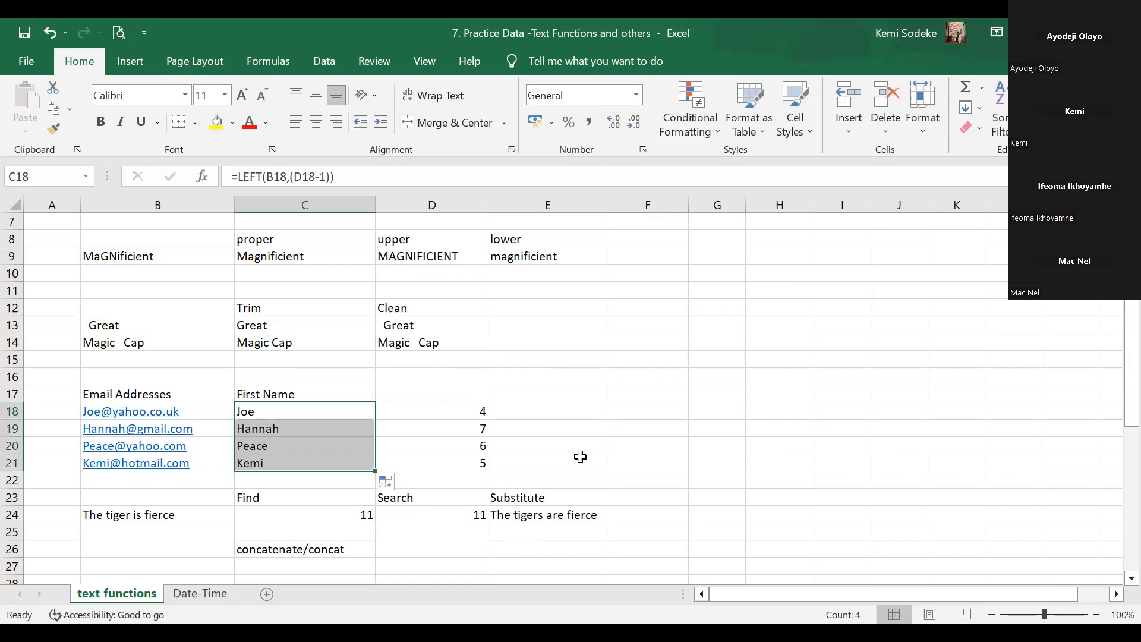
left_click(545, 463)
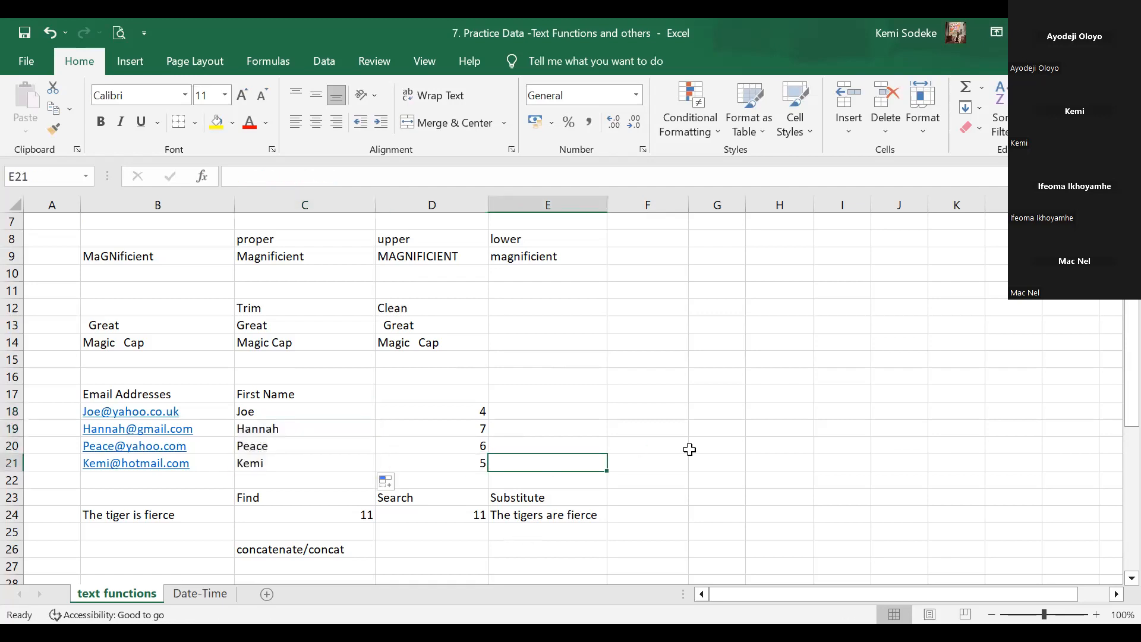
Clear the extracted names from C18:C21 under First Name
left_click(339, 416)
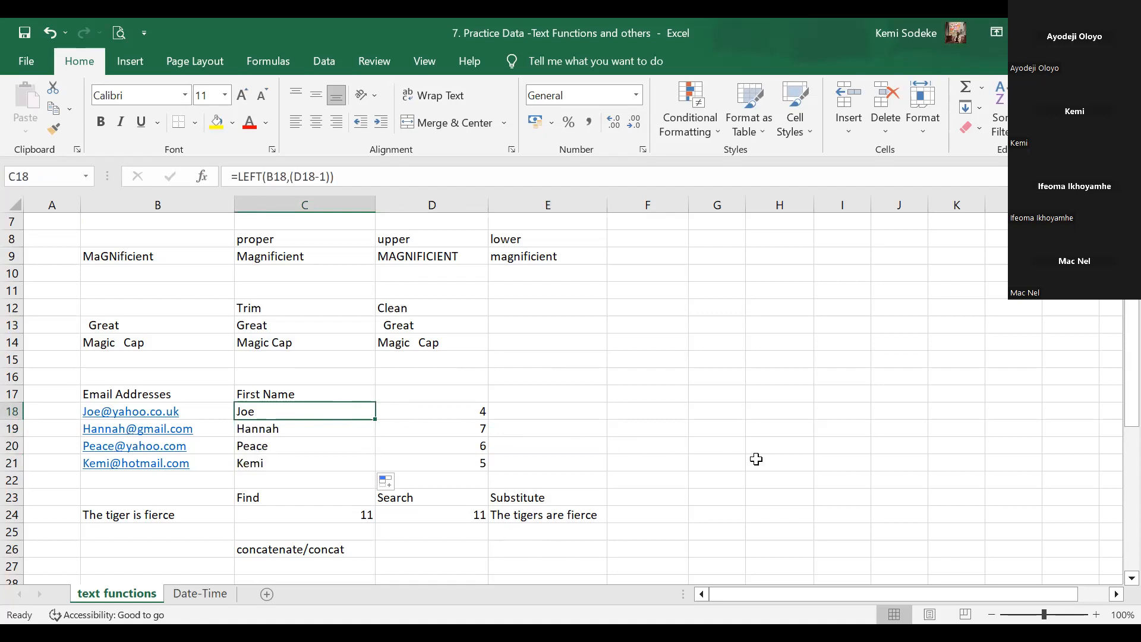
left_click_drag(289, 411, 275, 453)
key("Delete")
Recheck the @ position formulas in D18, D21 and D19 beside the email addresses
left_click(436, 410)
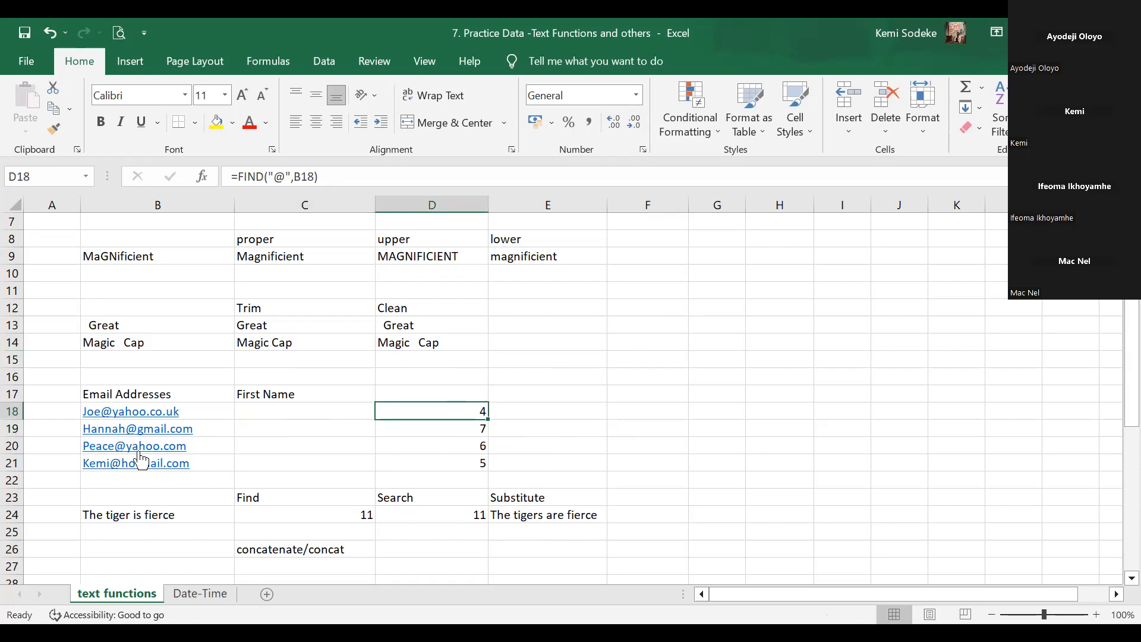
left_click(461, 462)
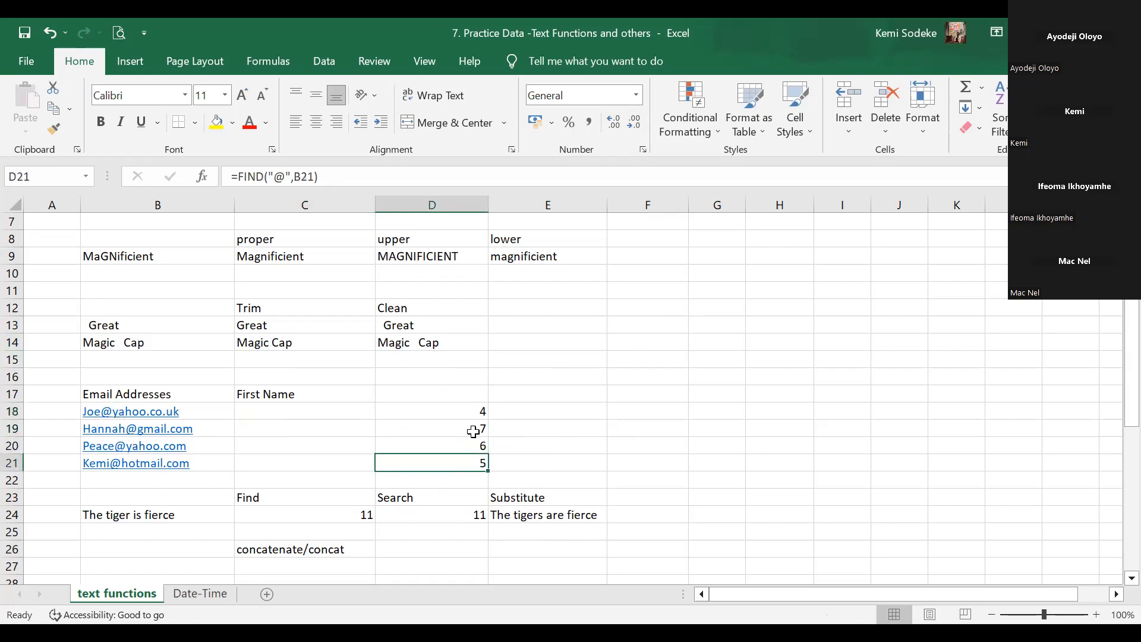
left_click(459, 410)
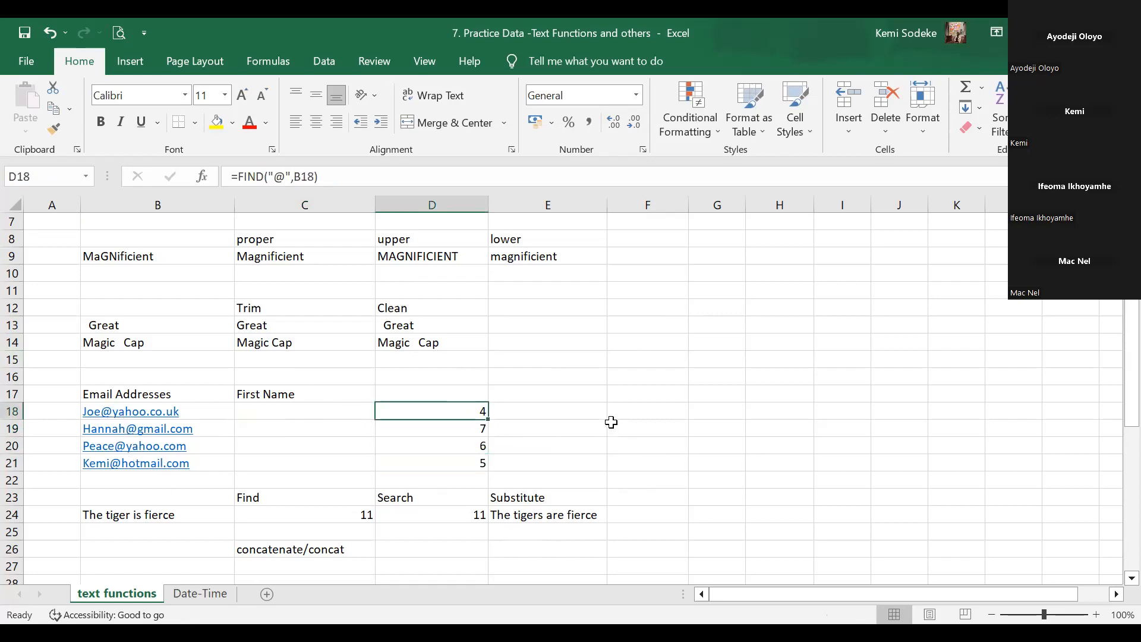
scroll(611, 420, "down", 1)
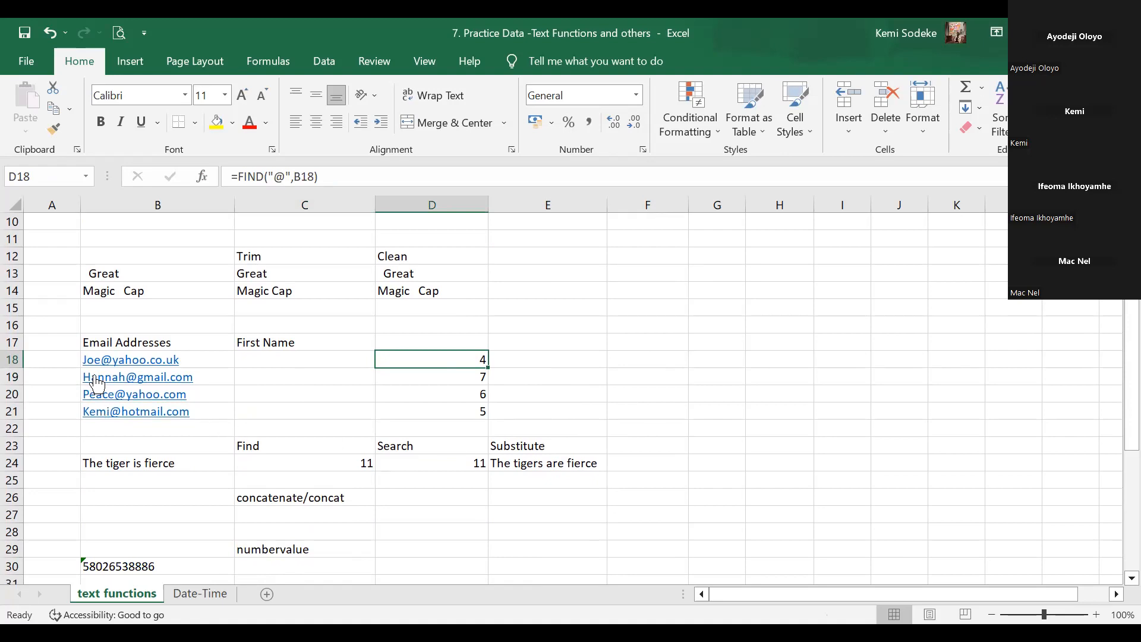
left_click(436, 371)
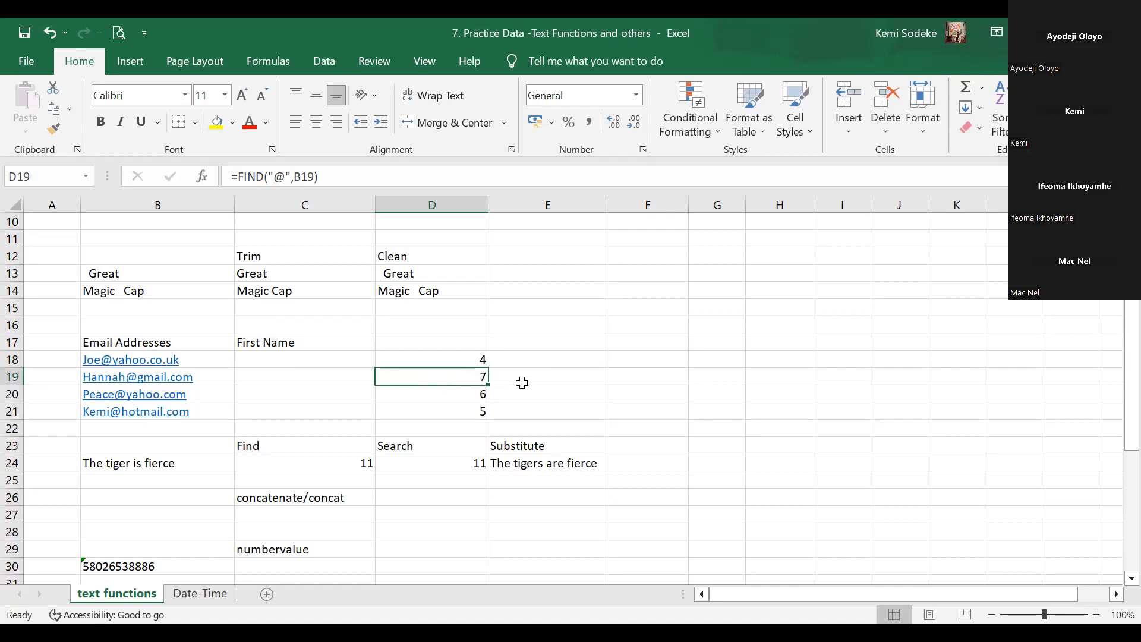
Enter =LEFT(B18,(D18-1)) in C18 to extract the text before the @, and fill it down to C21
left_click(345, 360)
type("=")
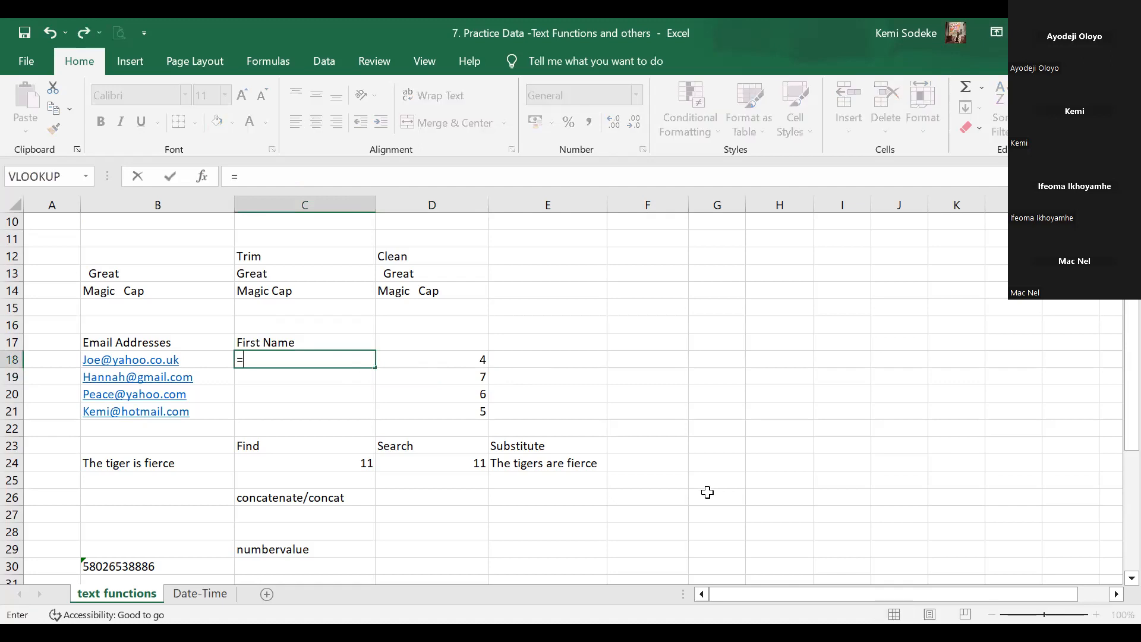
type("left")
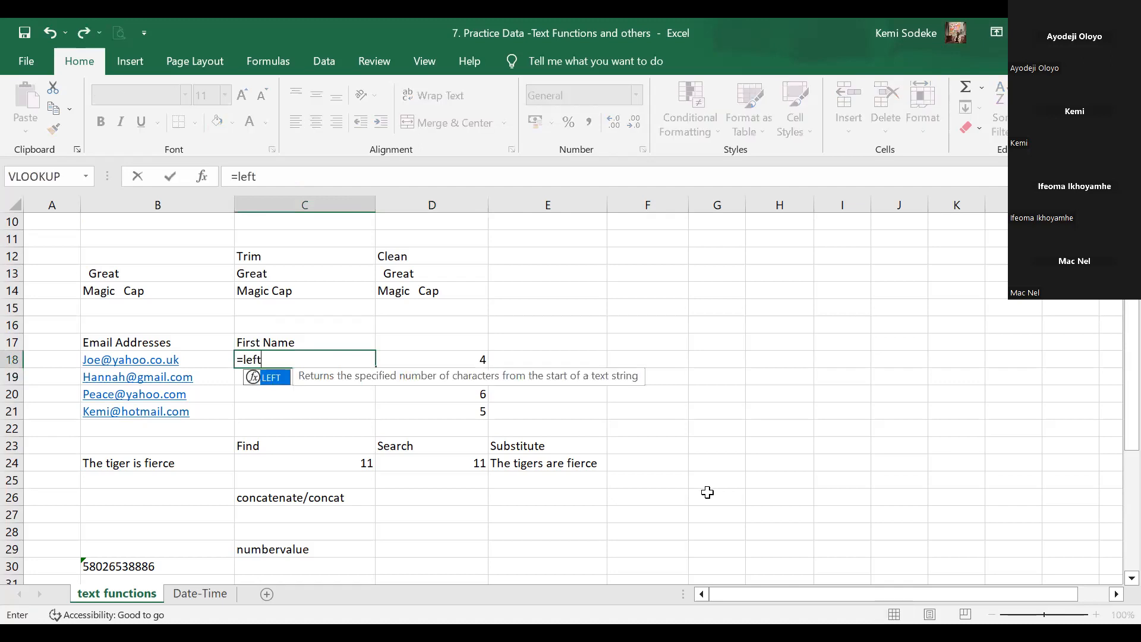
type("(")
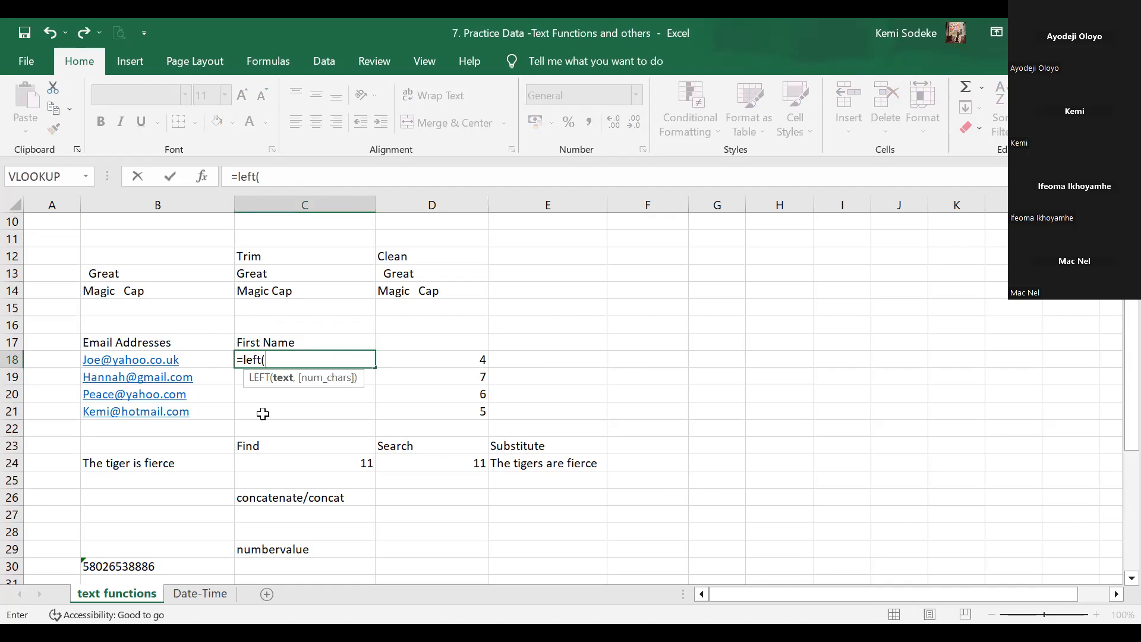
left_click(189, 359)
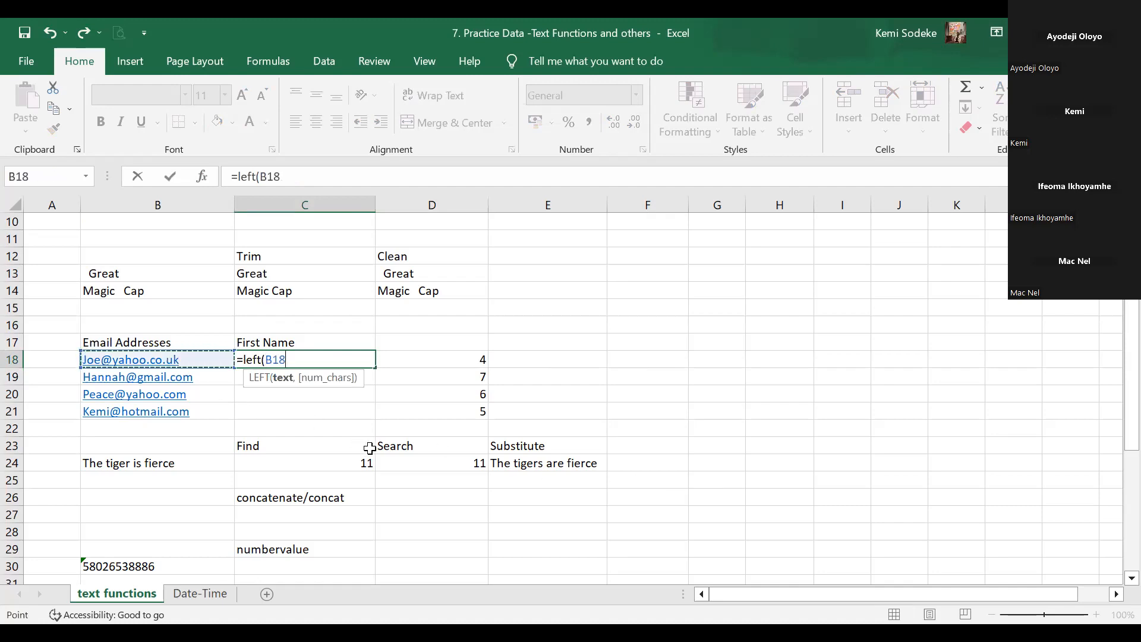
type(",")
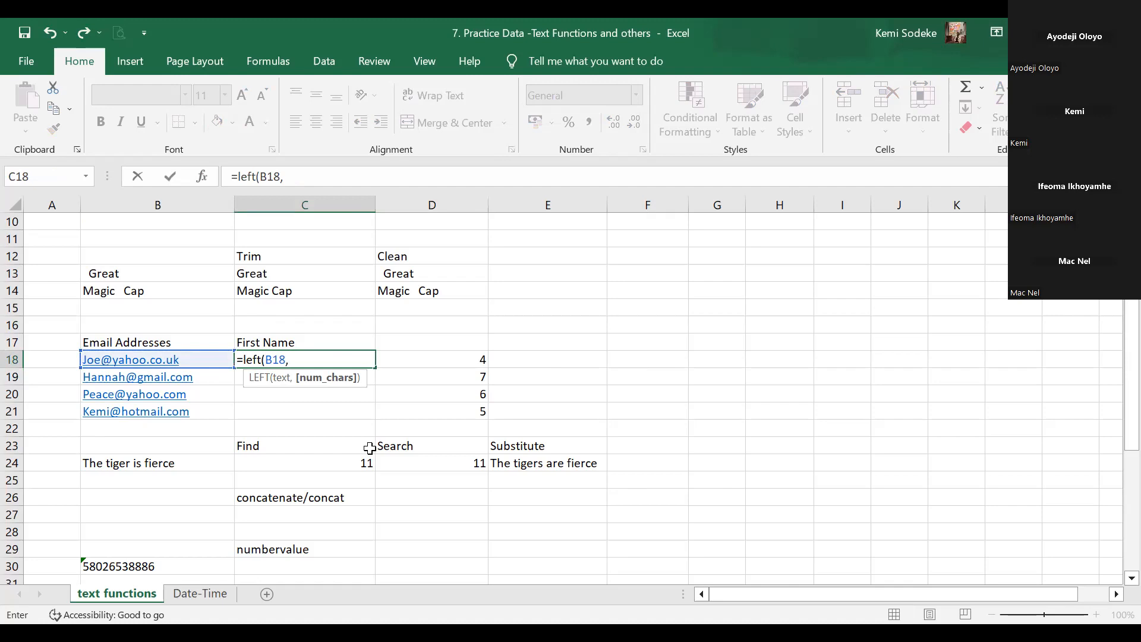
type("(")
left_click(461, 358)
type("-1")
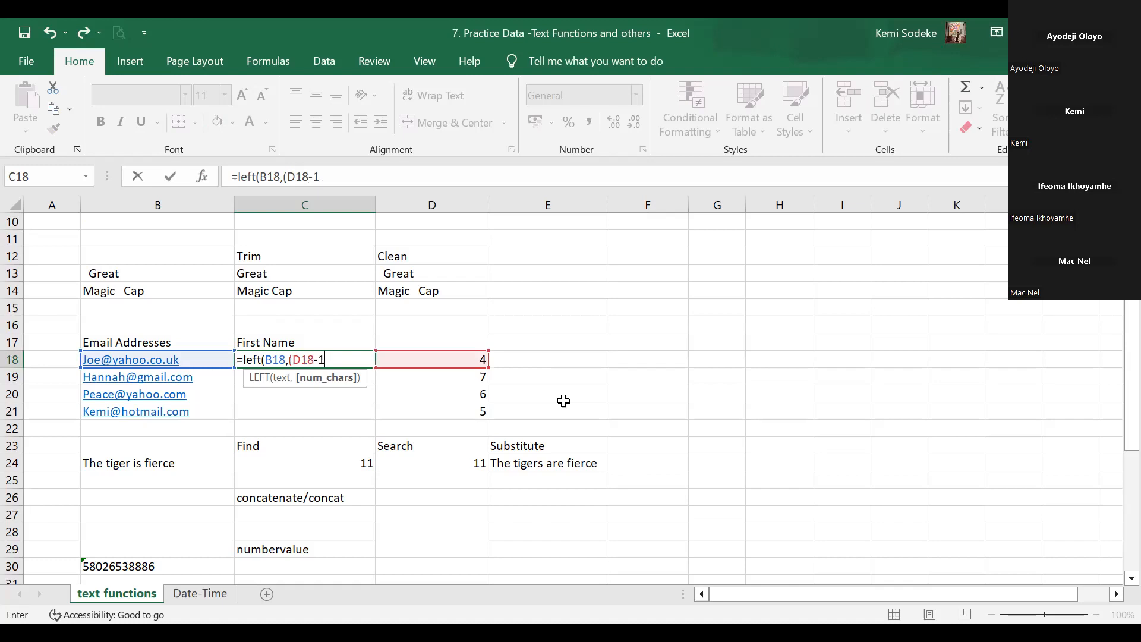
type("))")
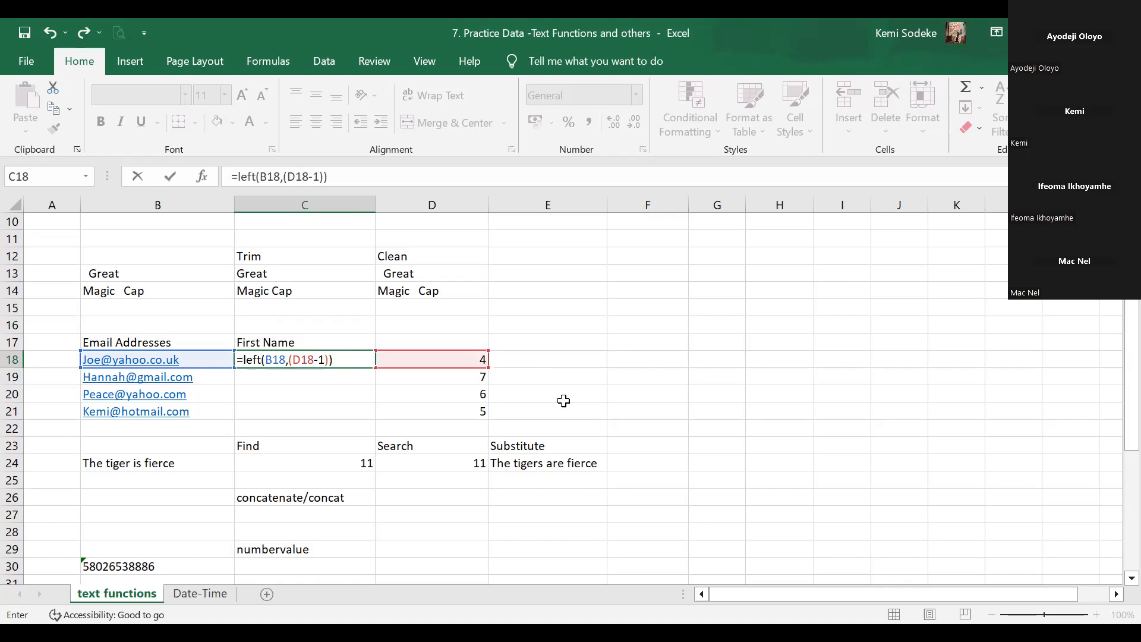
key("Return")
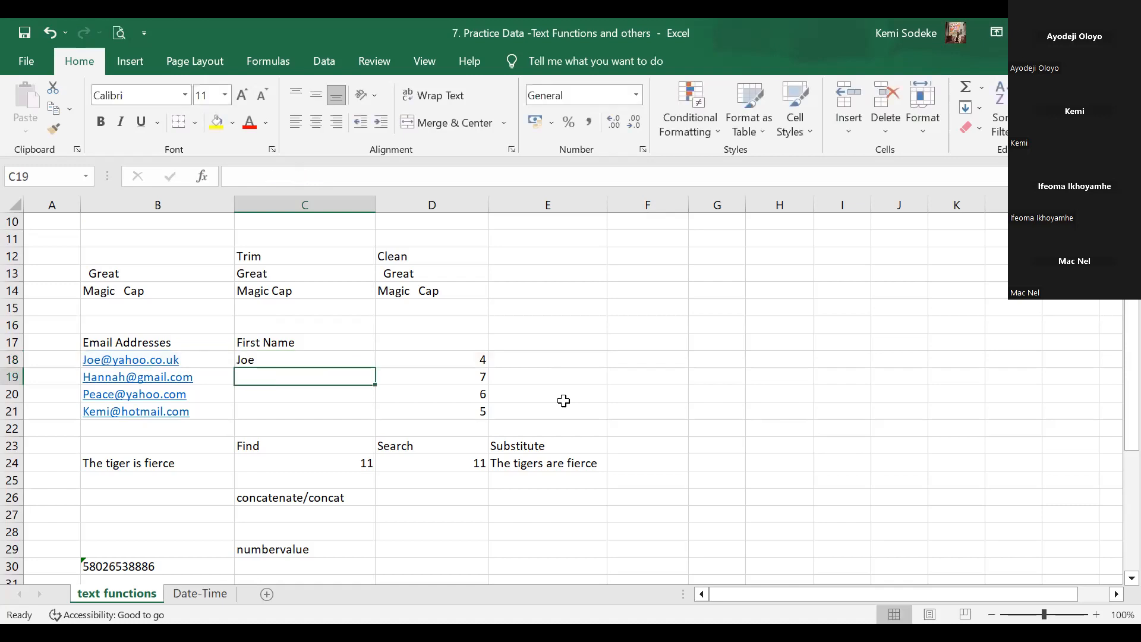
left_click(288, 363)
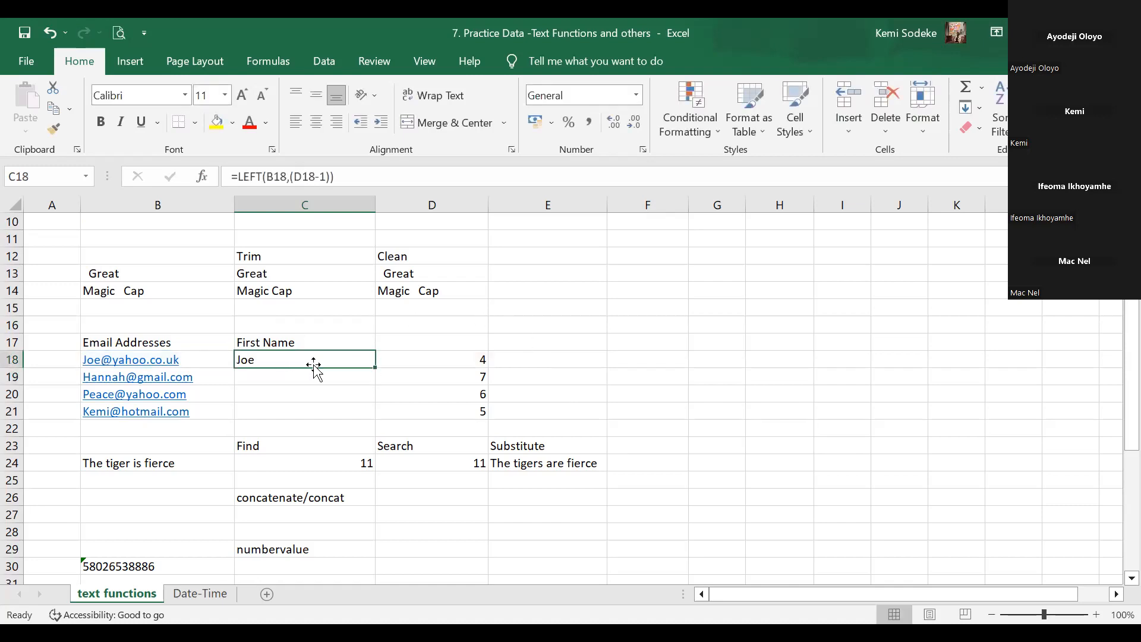
left_click_drag(378, 369, 375, 420)
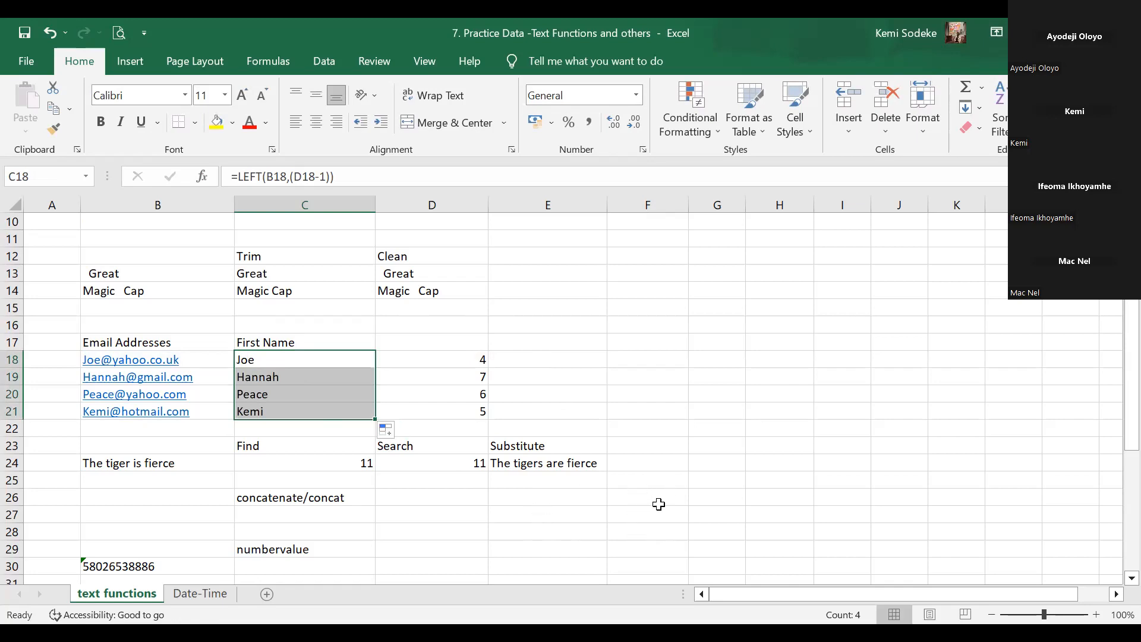
Add the heading "email provider" in cell E17, in the same row as the Email Addresses heading
left_click(536, 341)
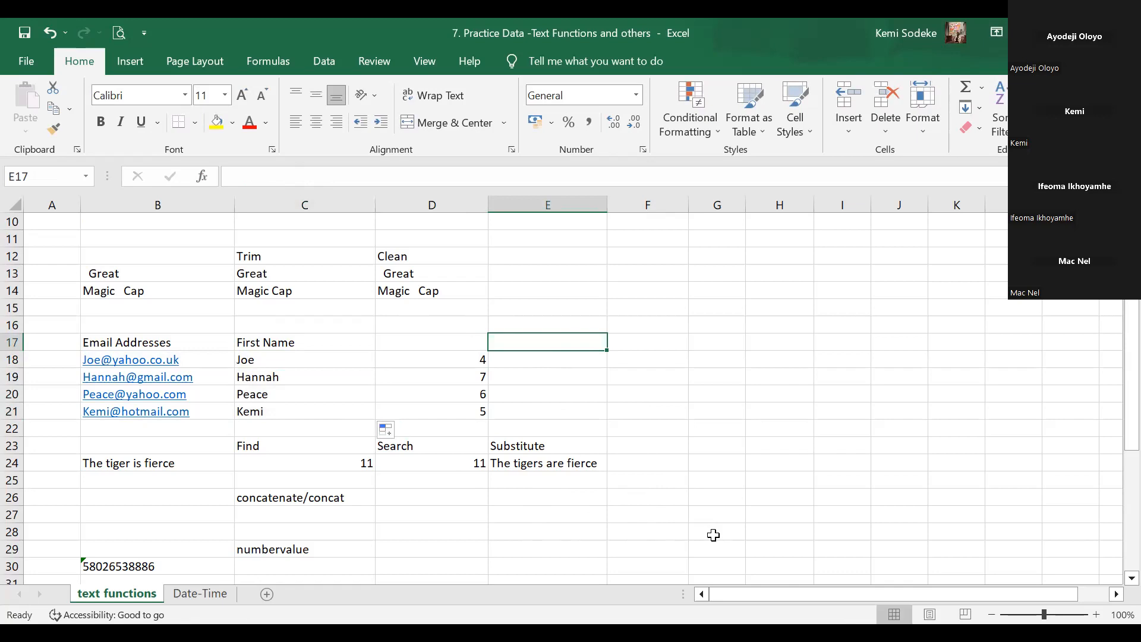
type("email")
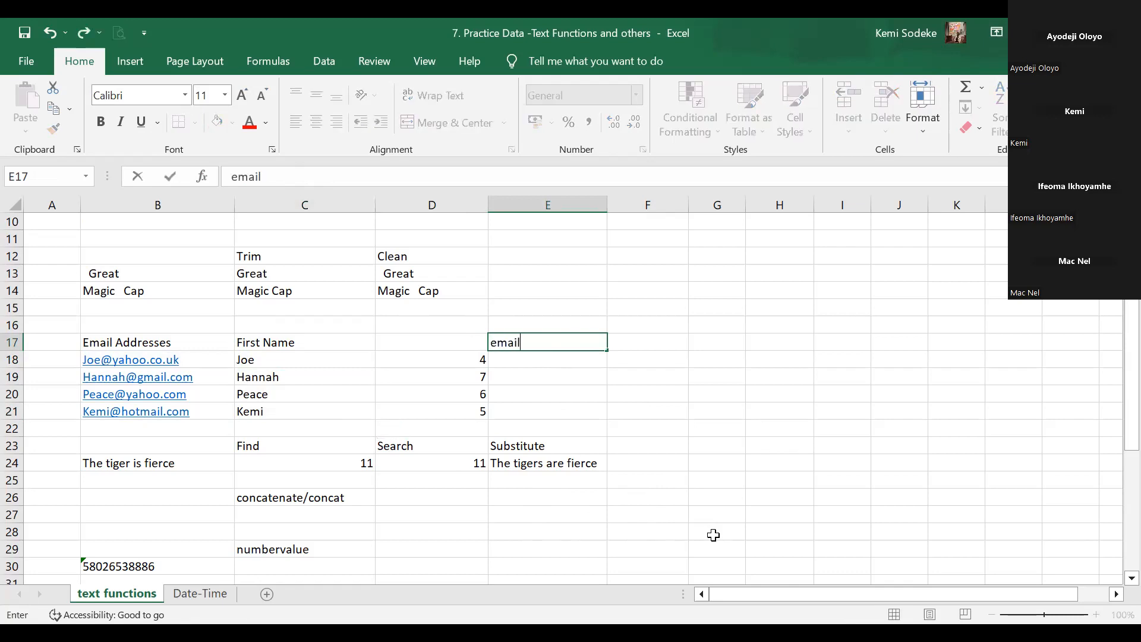
type(" provider")
key("Return")
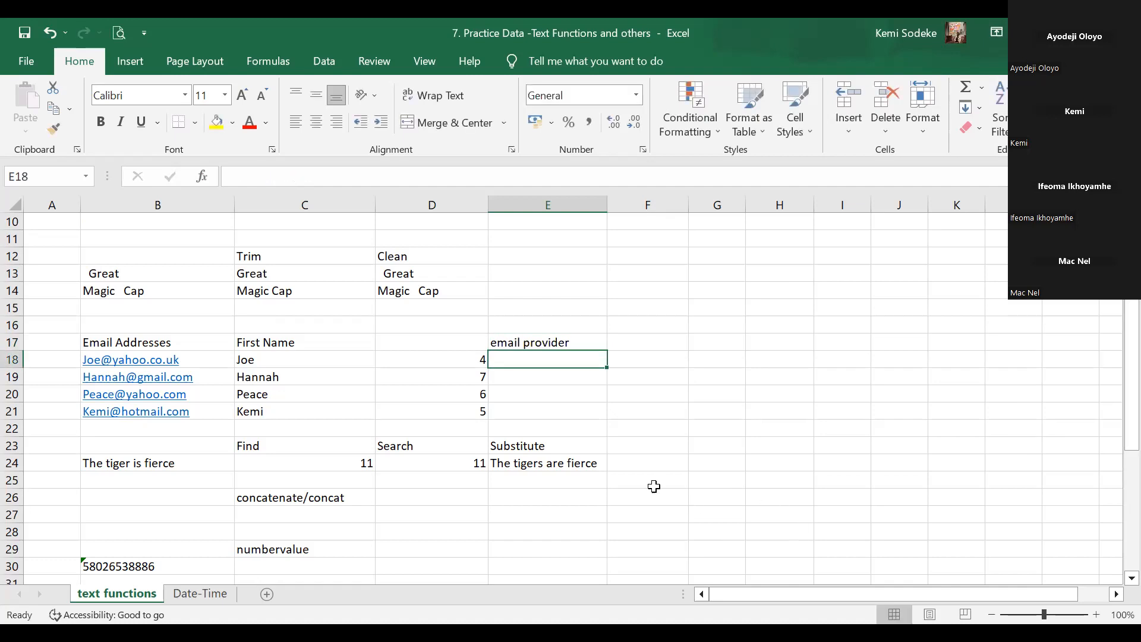
Examine the @ position formula in D18 and the LEFT, MID, RIGHT and LEN examples higher on the sheet
left_click(450, 364)
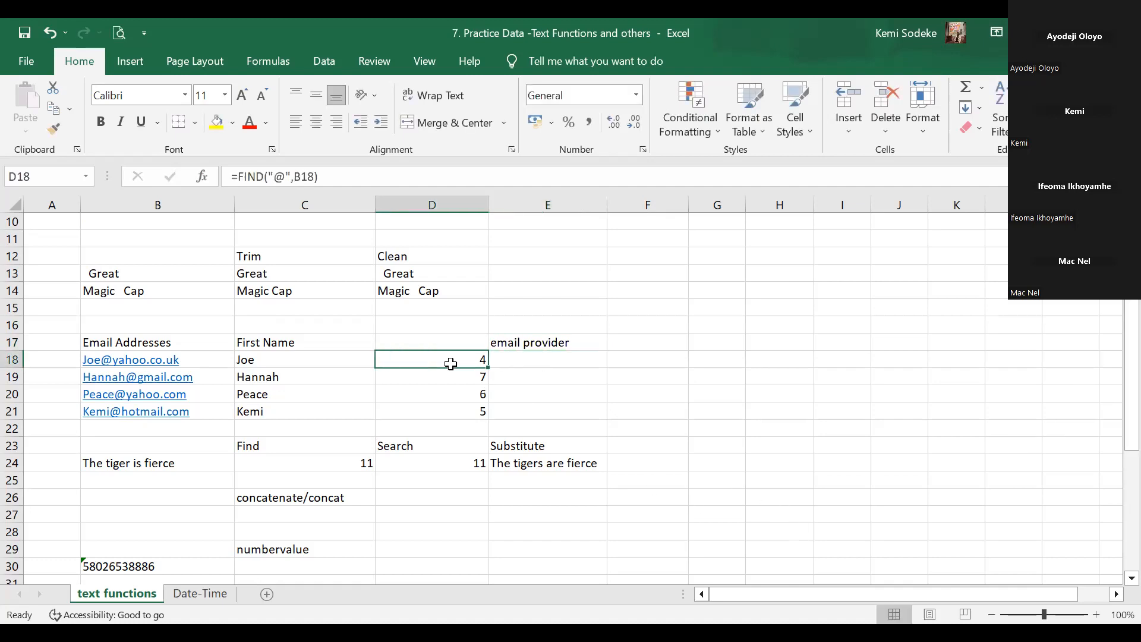
left_click(548, 364)
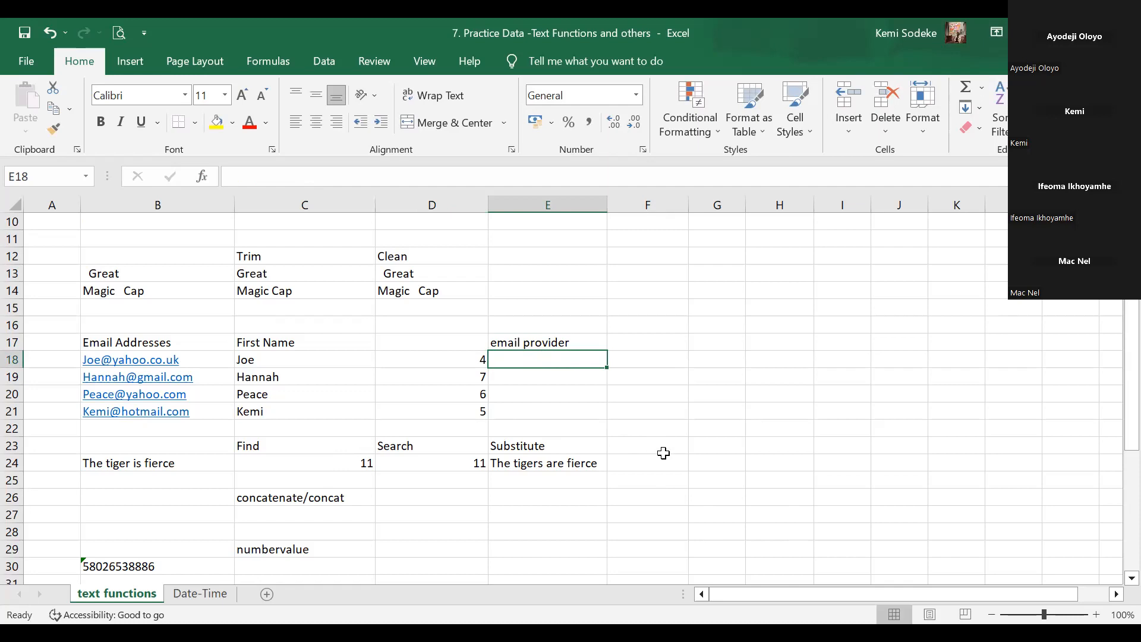
scroll(662, 448, "up", 2)
scroll(719, 471, "up", 1)
scroll(719, 470, "down", 1)
scroll(720, 472, "down", 1)
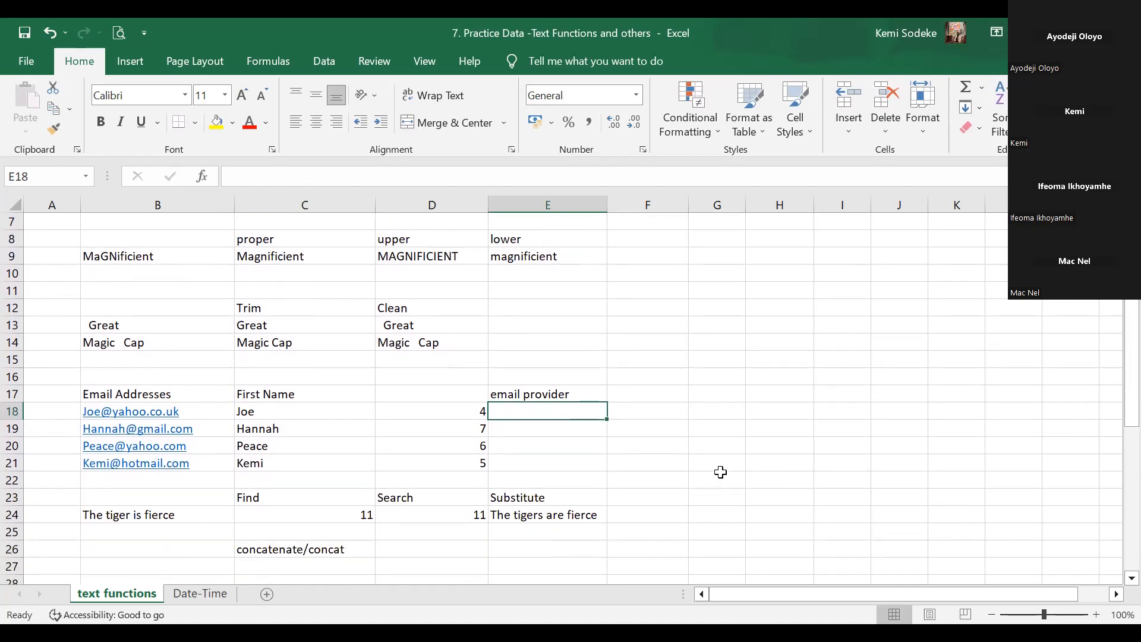
scroll(719, 472, "up", 1)
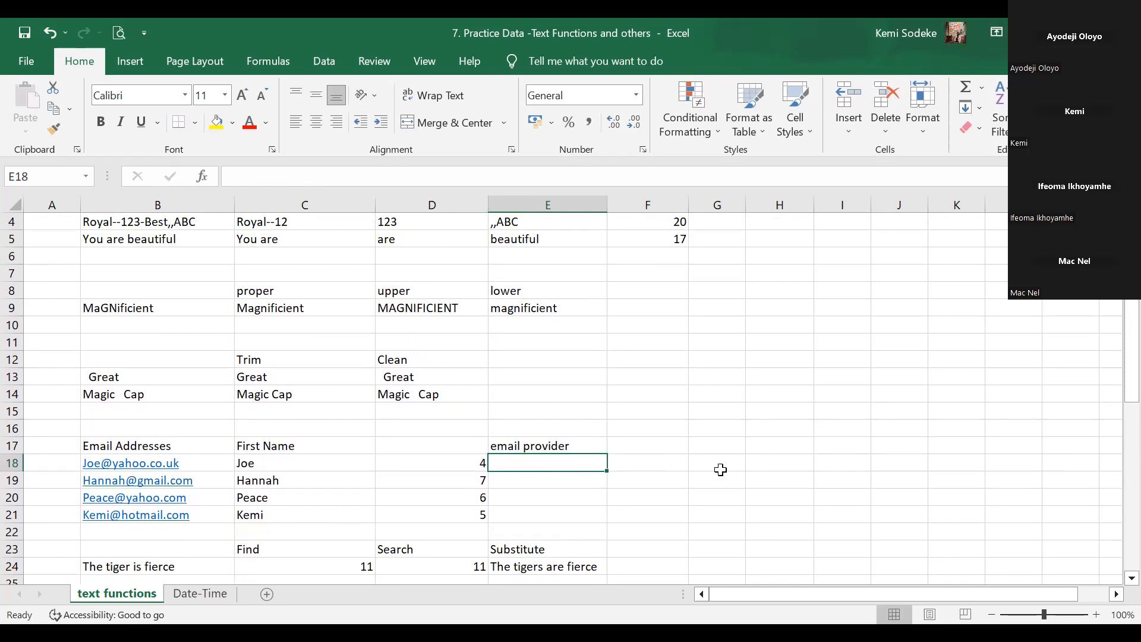
scroll(721, 469, "up", 1)
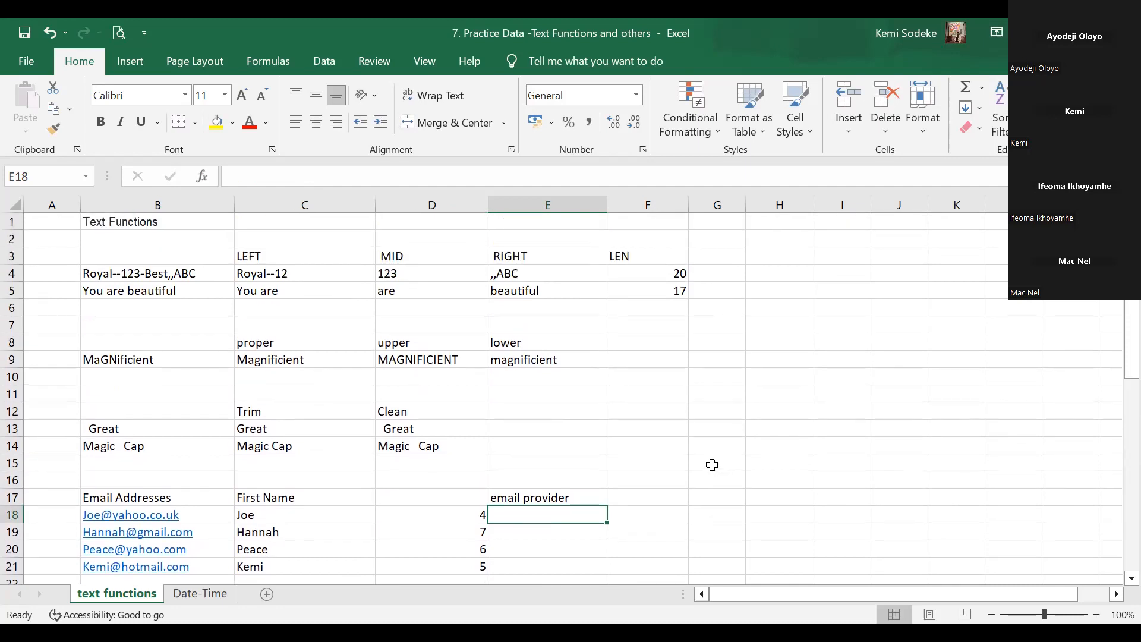
scroll(683, 416, "down", 1)
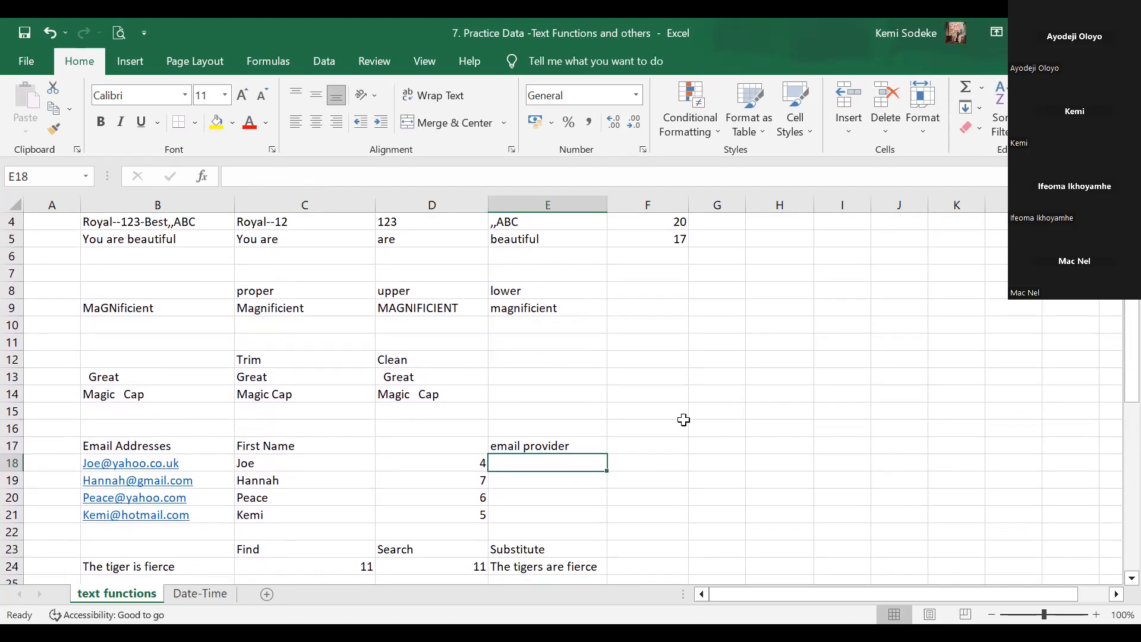
scroll(728, 436, "up", 1)
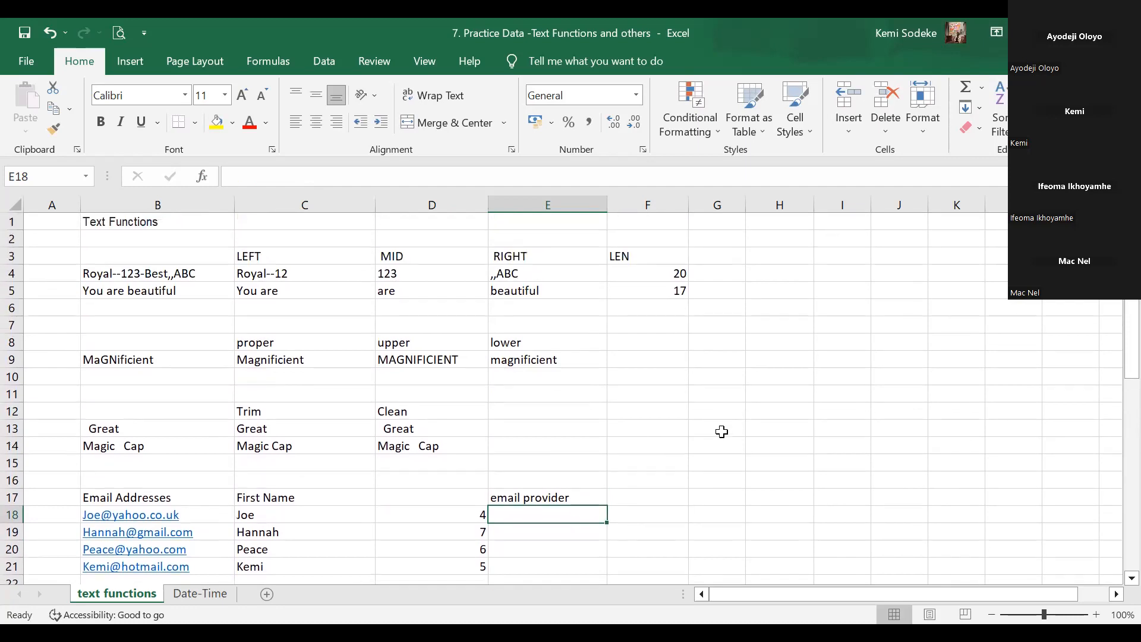
scroll(722, 426, "down", 1)
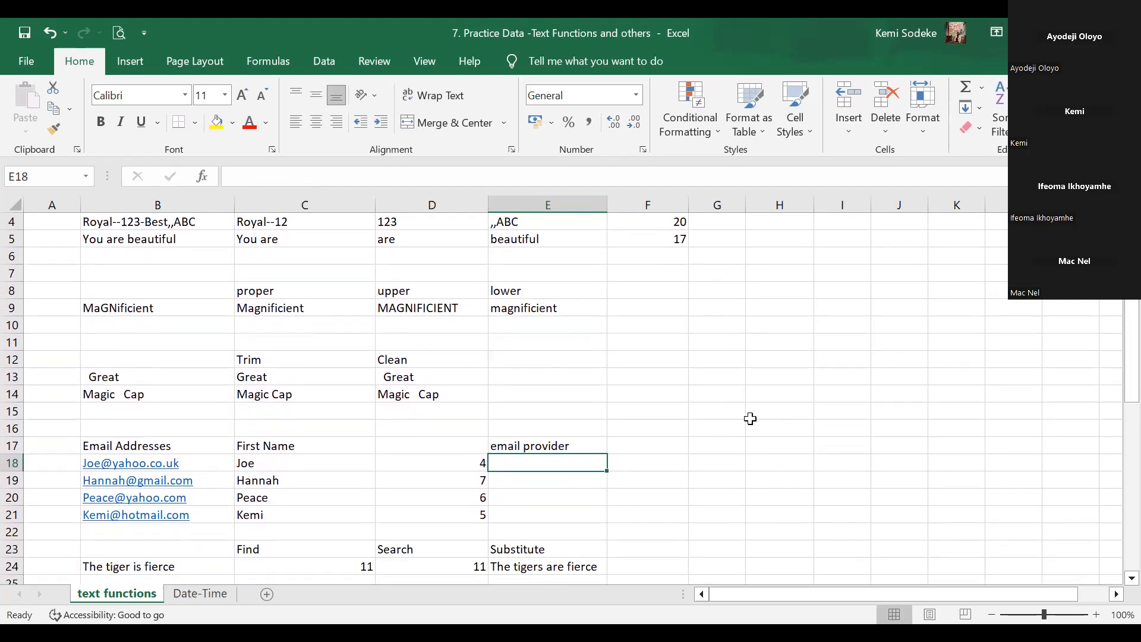
scroll(707, 405, "down", 2)
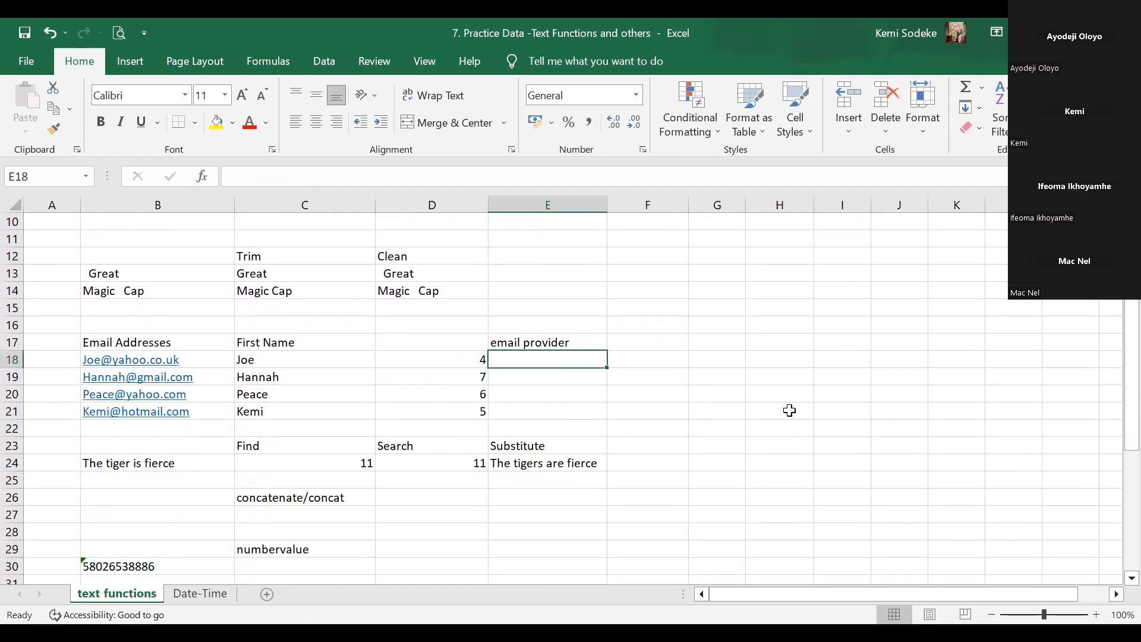
scroll(791, 406, "up", 2)
scroll(769, 410, "up", 1)
scroll(725, 499, "down", 2)
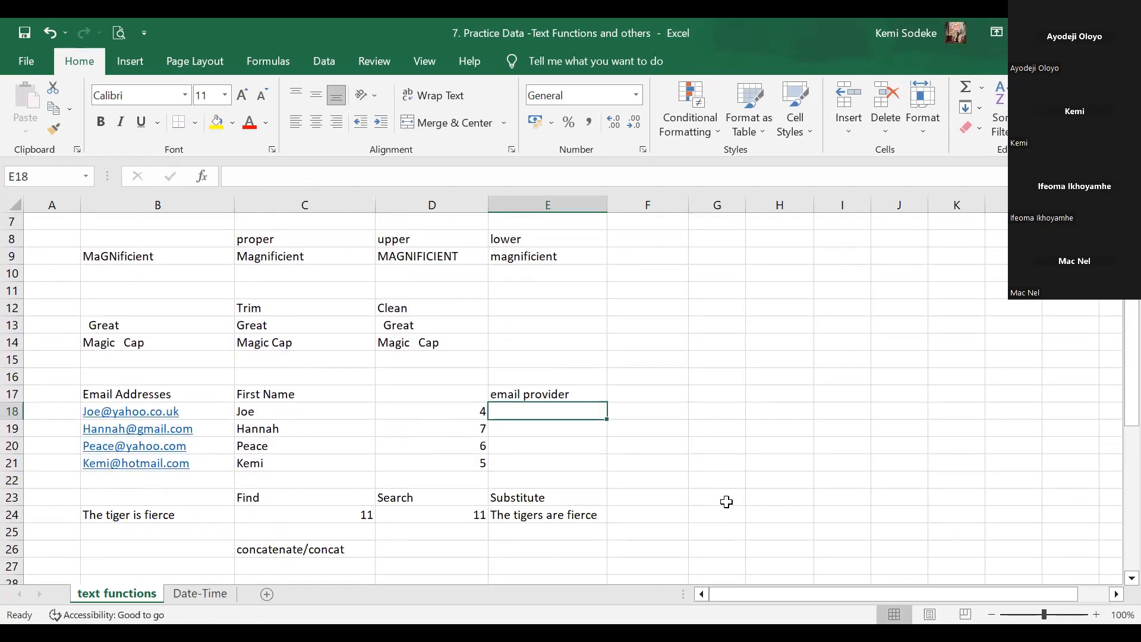
Enter =RIGHT(B18,(D18+1)) in E18 under email provider, accepting the correction of the missing closing parenthesis
type("=")
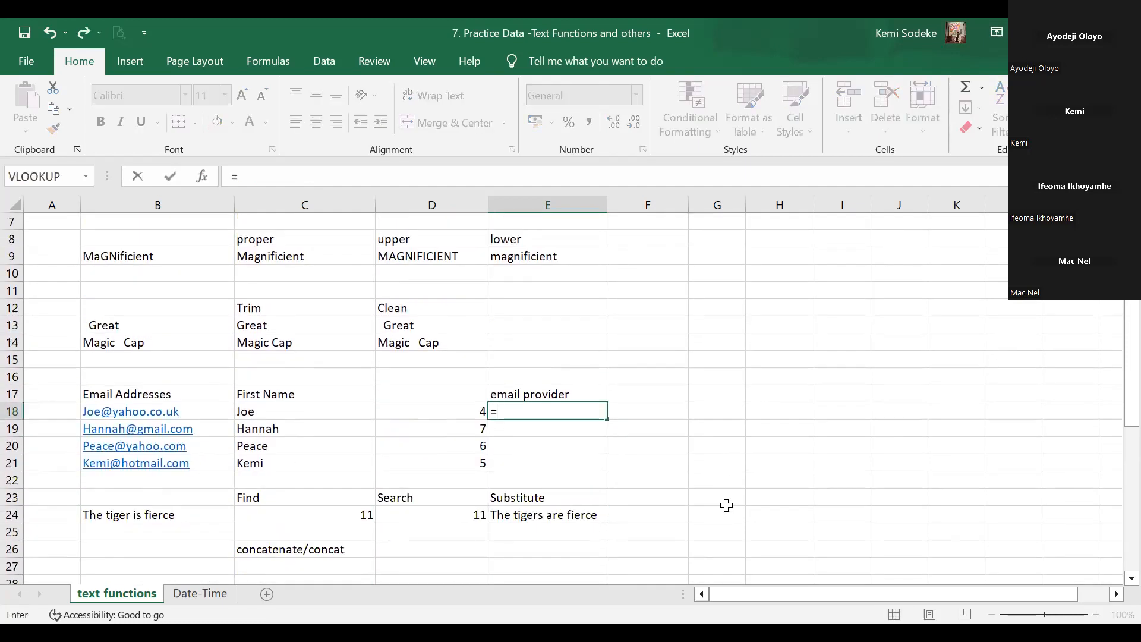
type("right(")
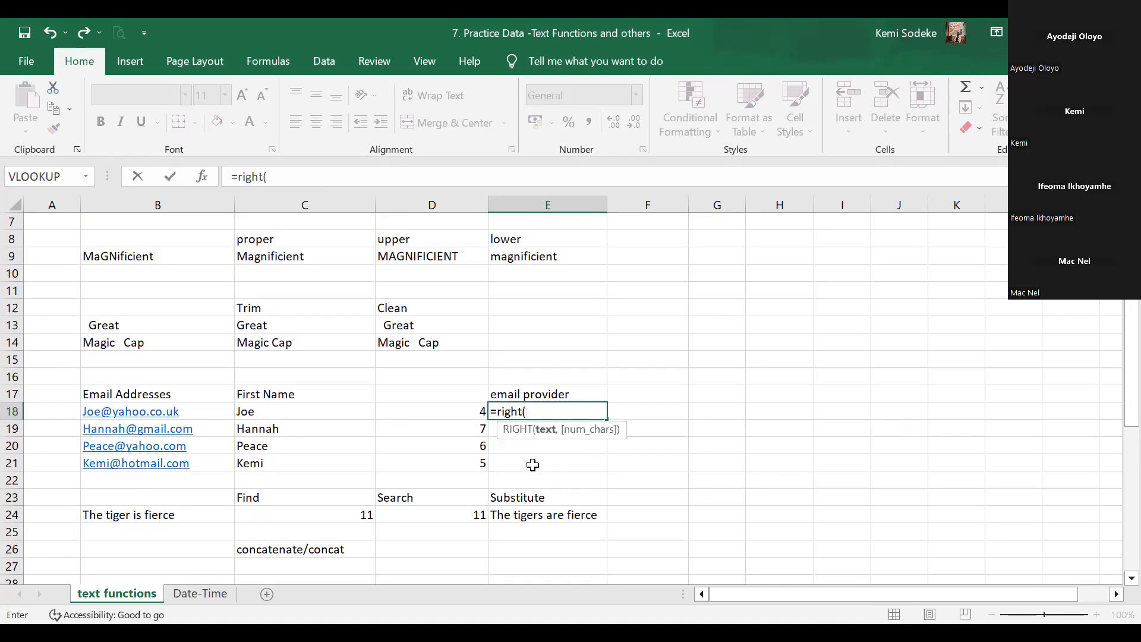
left_click(205, 413)
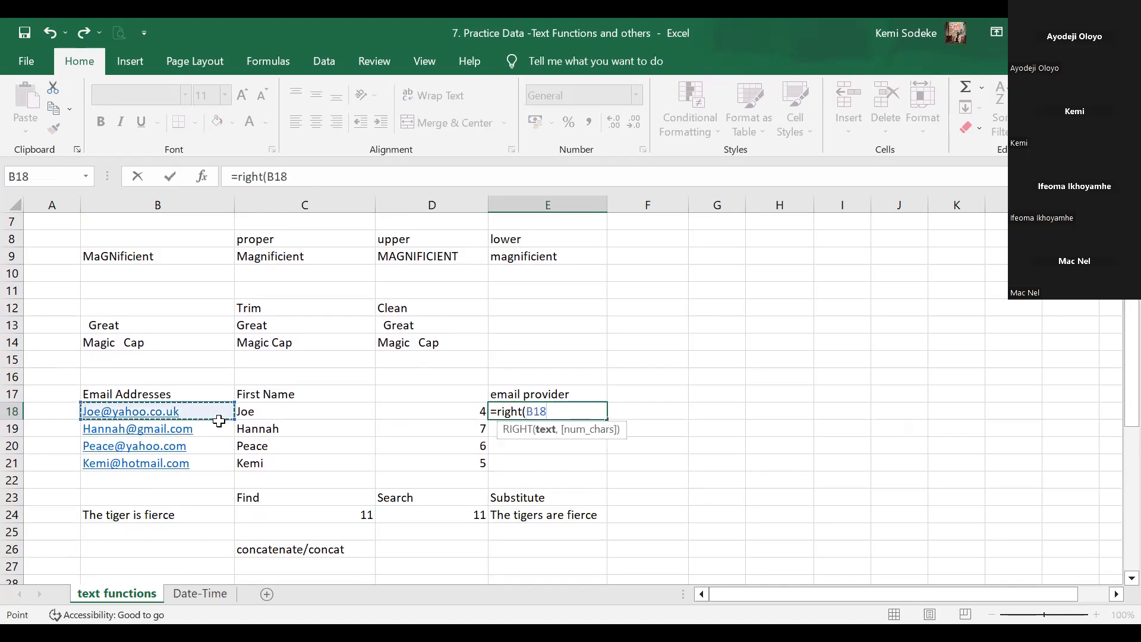
type(",")
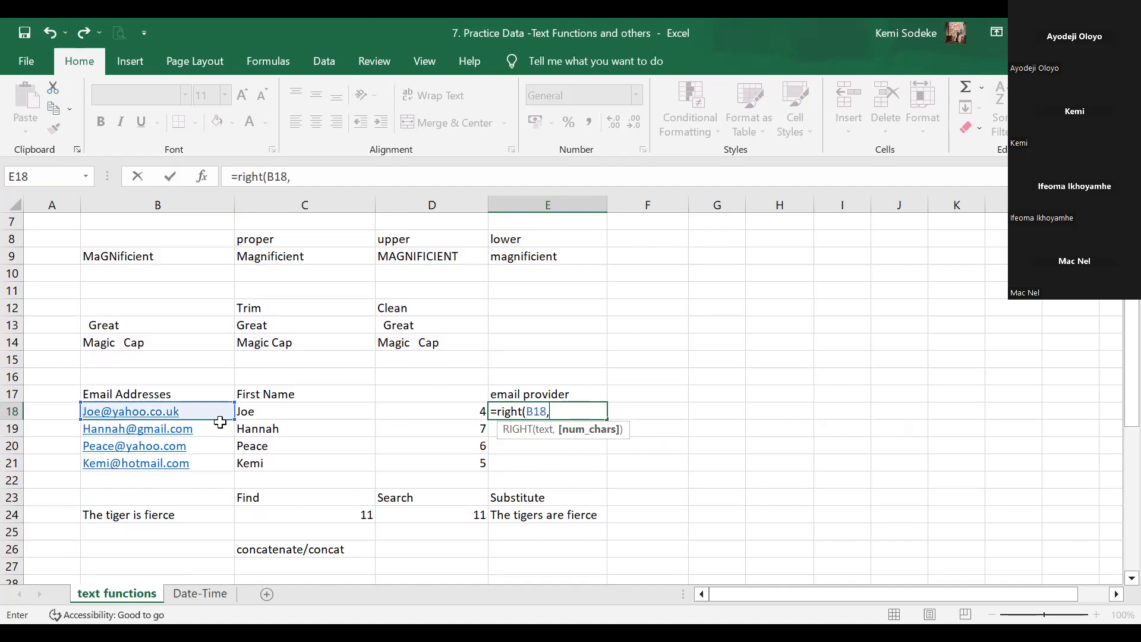
type("(")
left_click(424, 412)
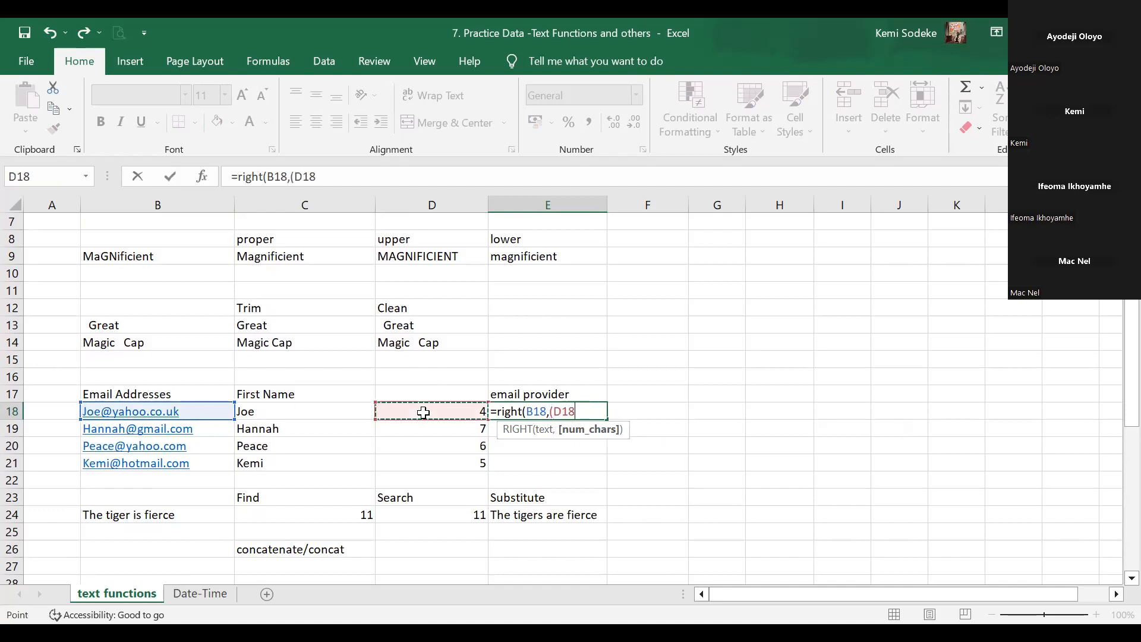
type("+")
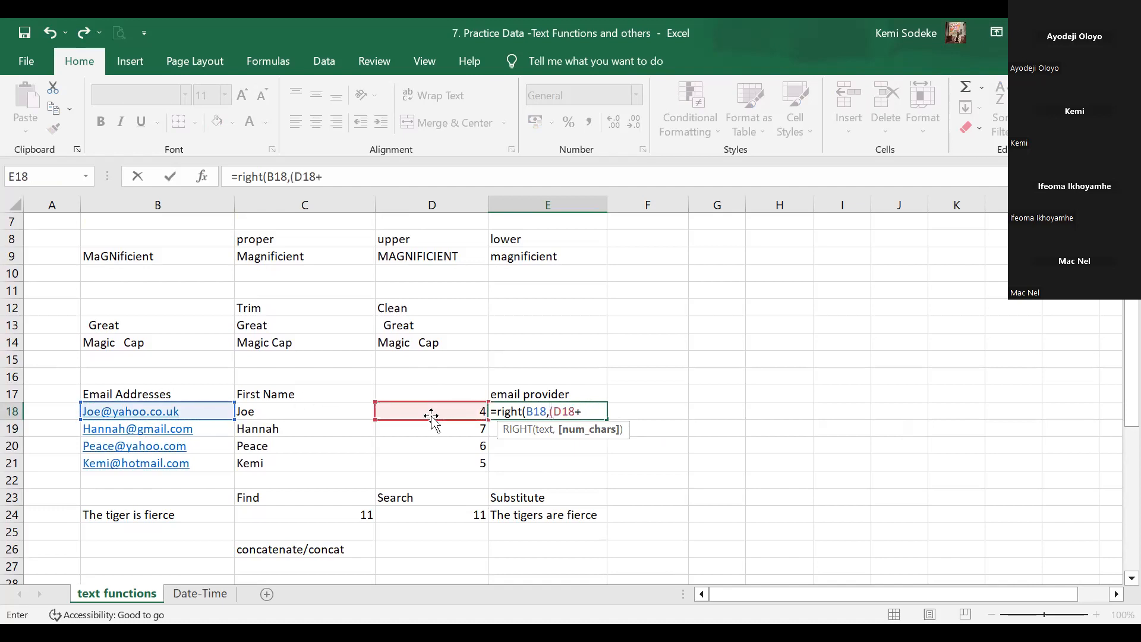
type("1")
type(")")
key("Return")
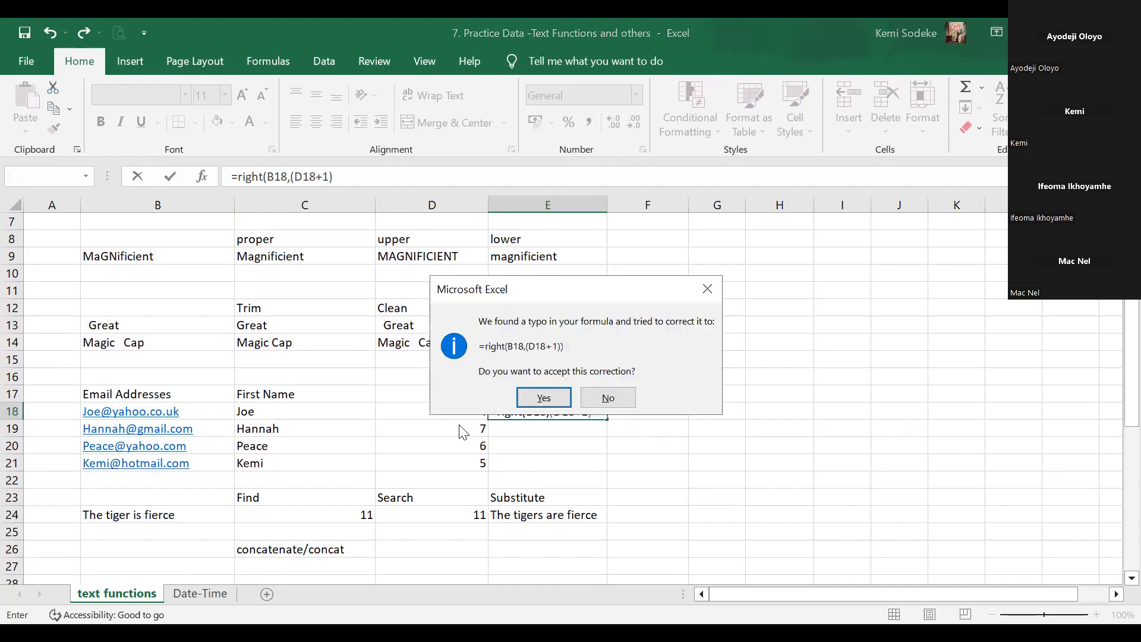
left_click(544, 399)
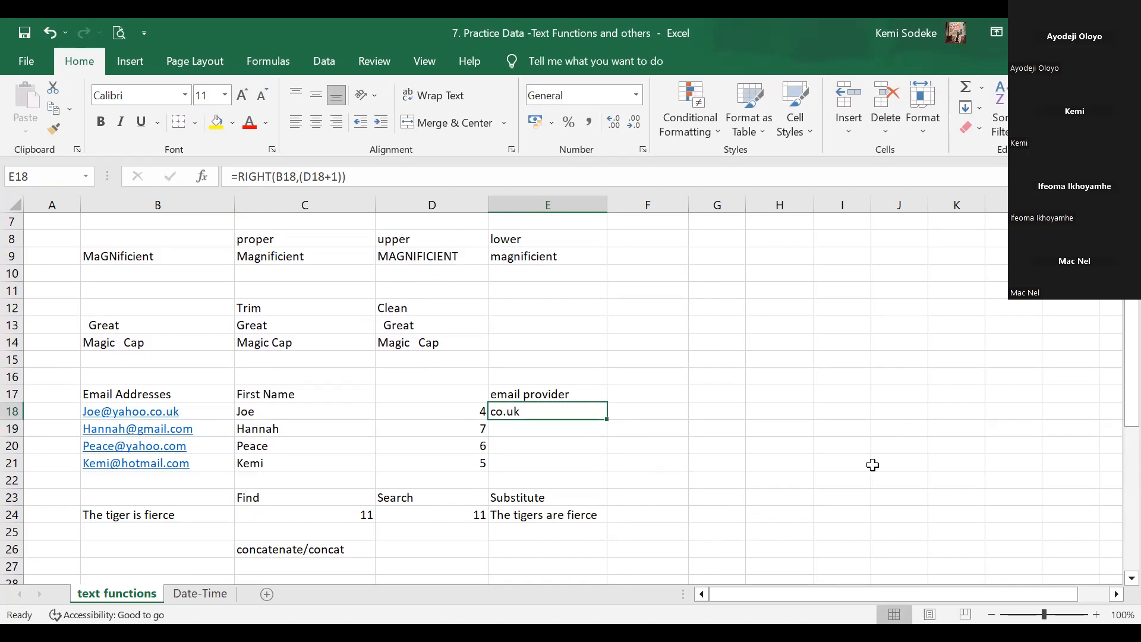
Enter =LEN(B18) in F18 to count the characters of the first email address
scroll(870, 464, "up", 2)
scroll(832, 493, "down", 3)
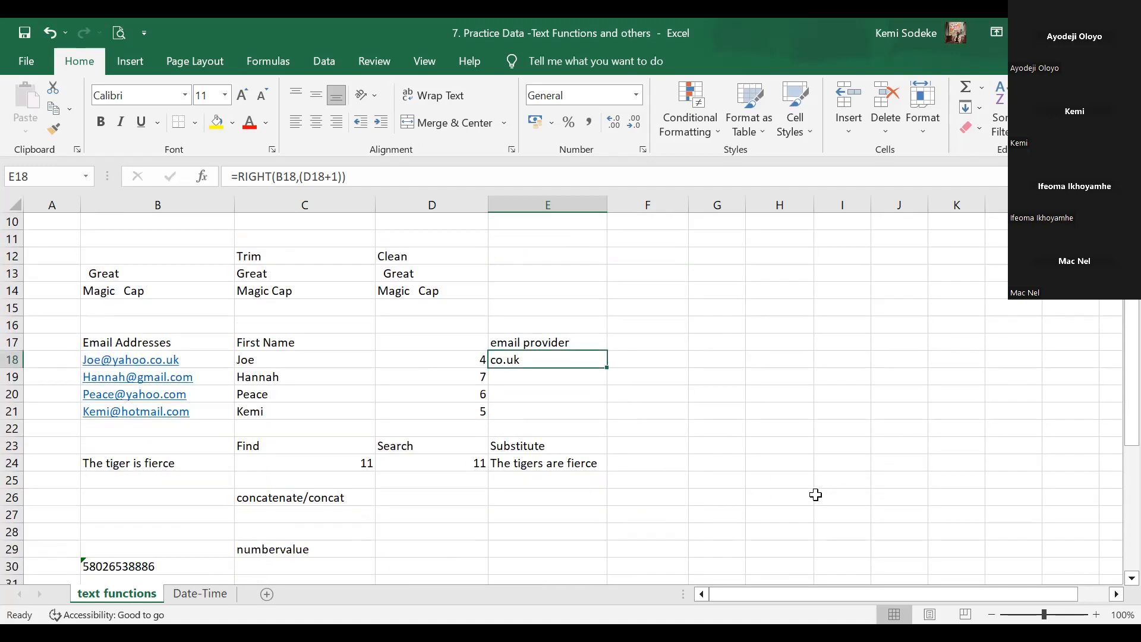
left_click(634, 340)
left_click(671, 358)
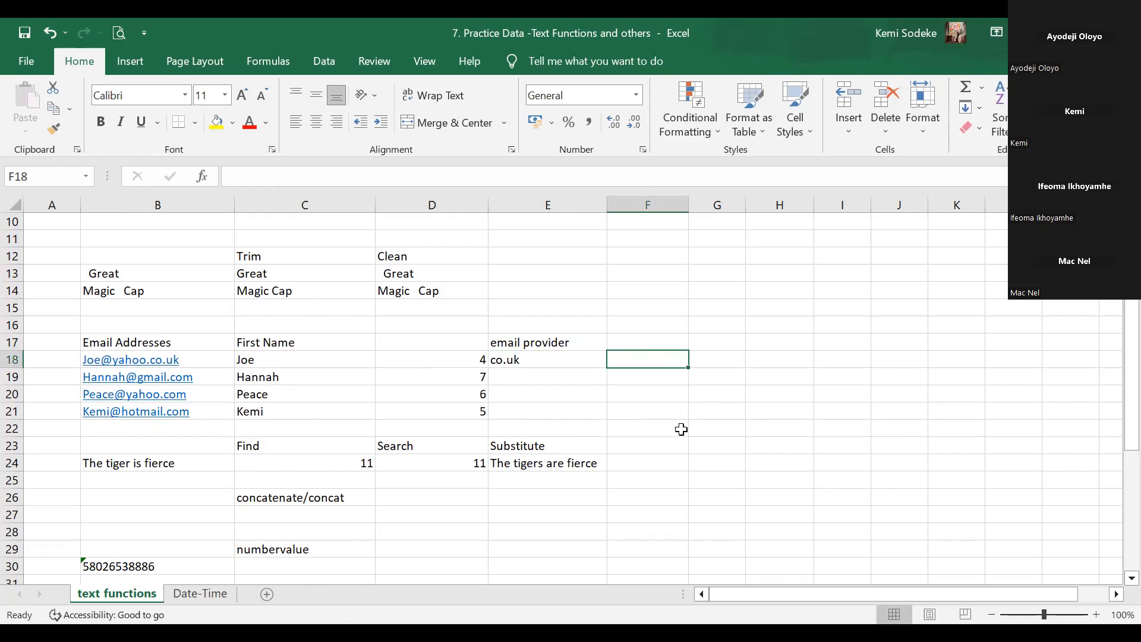
type("=")
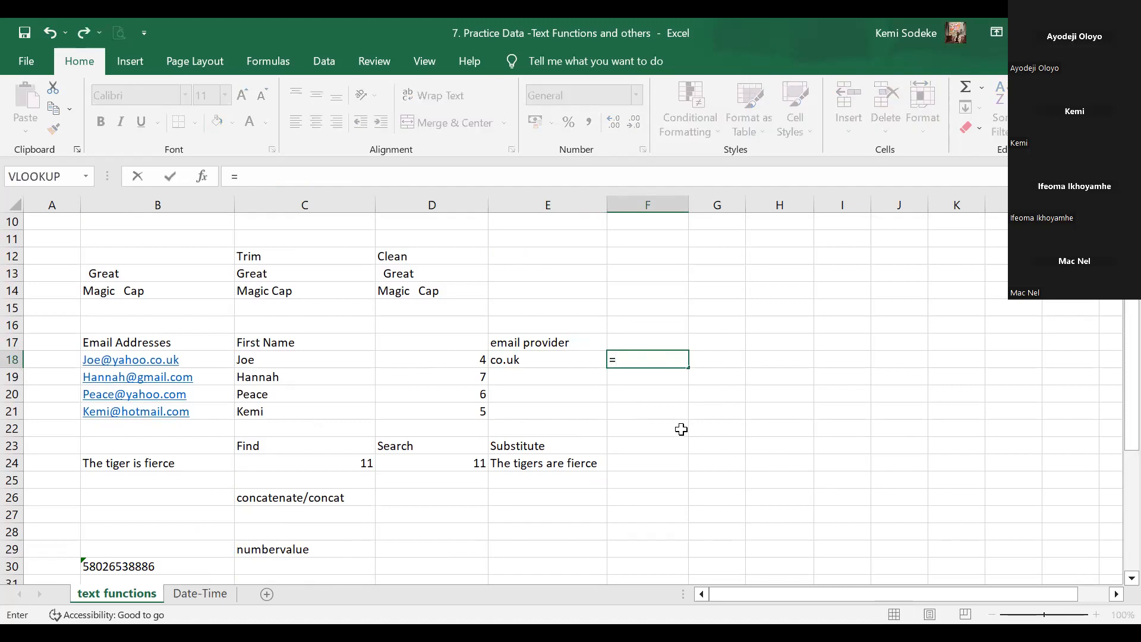
type("len(")
left_click(221, 361)
type(")")
key("Return")
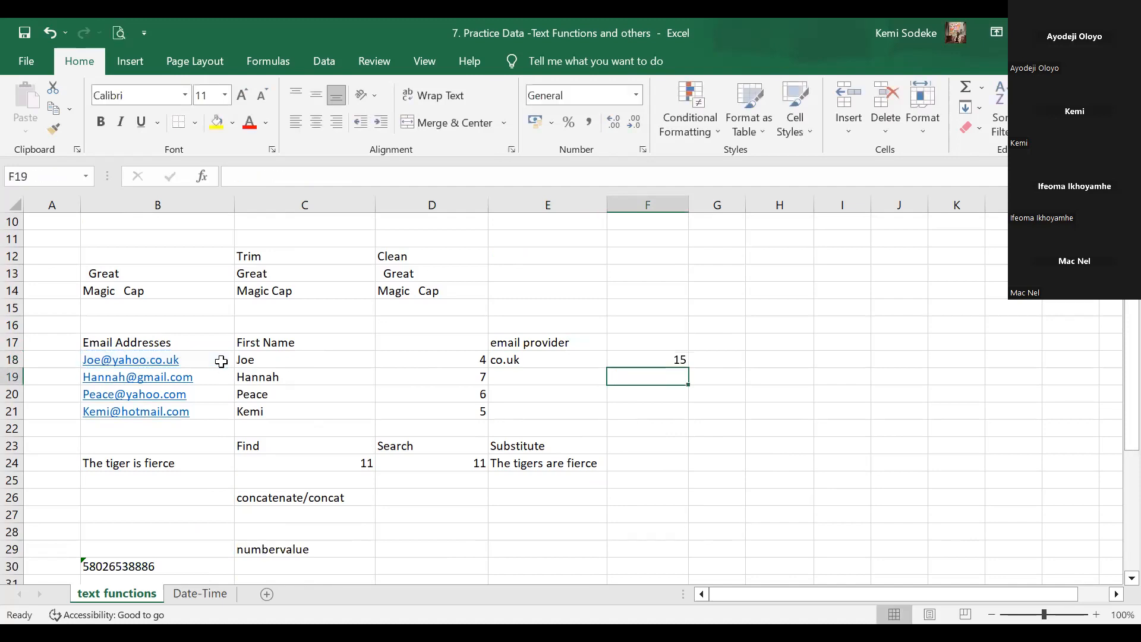
left_click(657, 362)
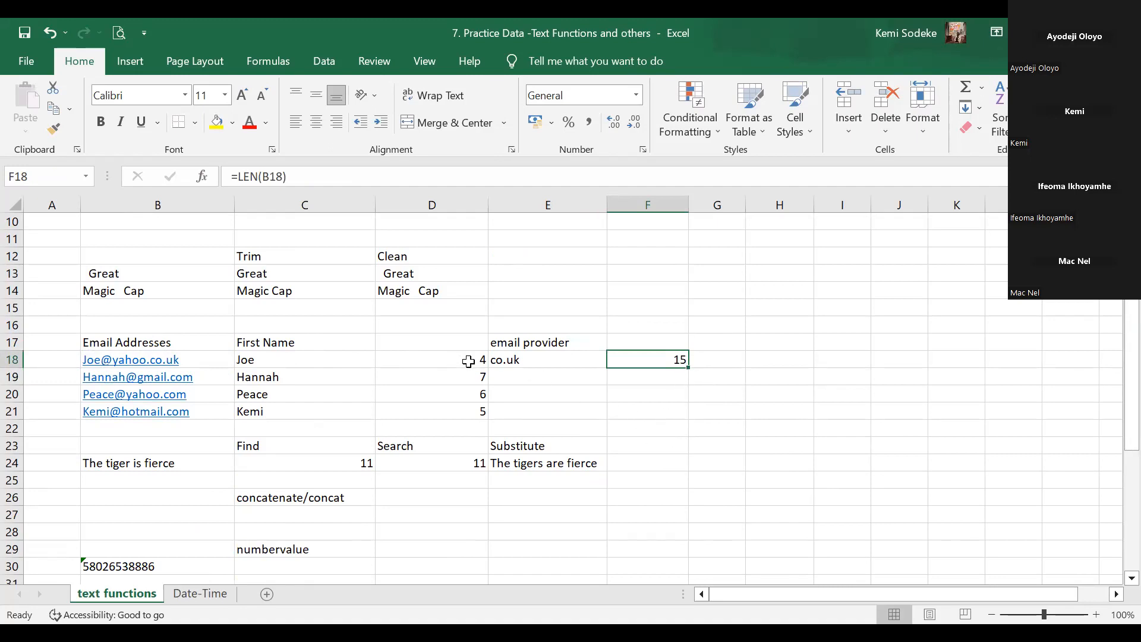
Change the number of characters in the E18 formula so it reads =RIGHT(B18,(F18-D18))
left_click(537, 361)
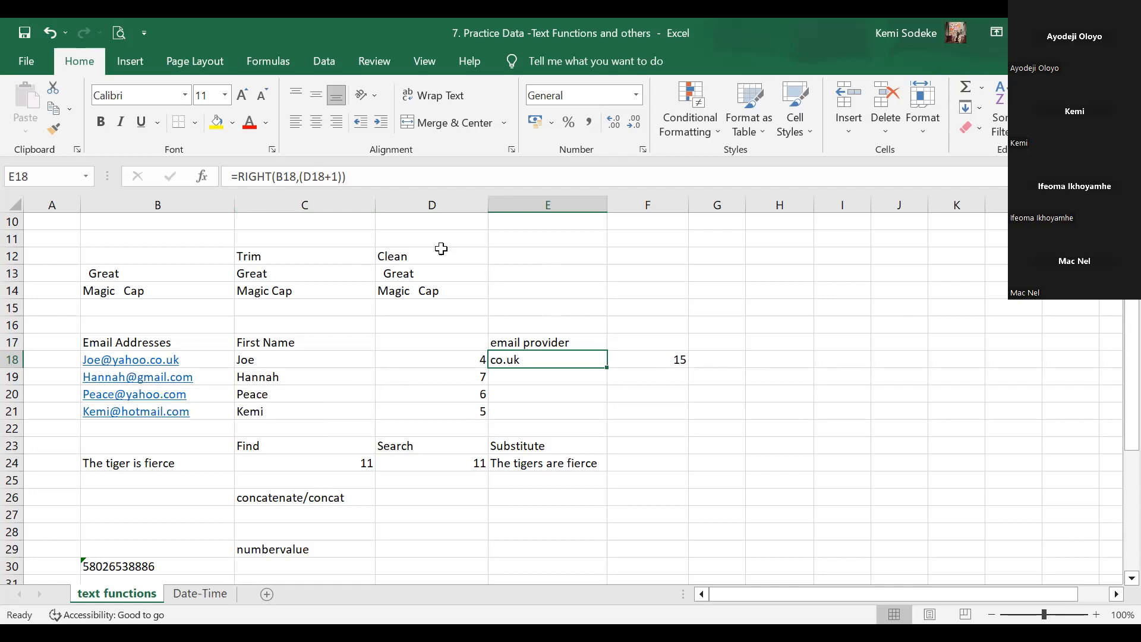
left_click(336, 177)
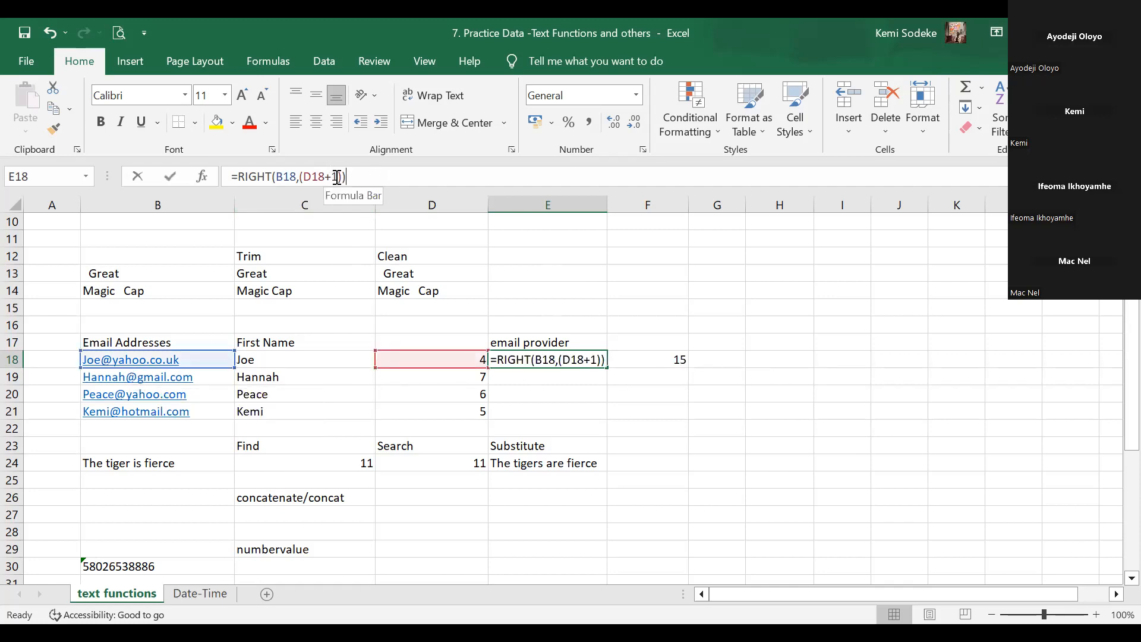
key("BackSpace")
key("BackSpace")
key("BackSpace")
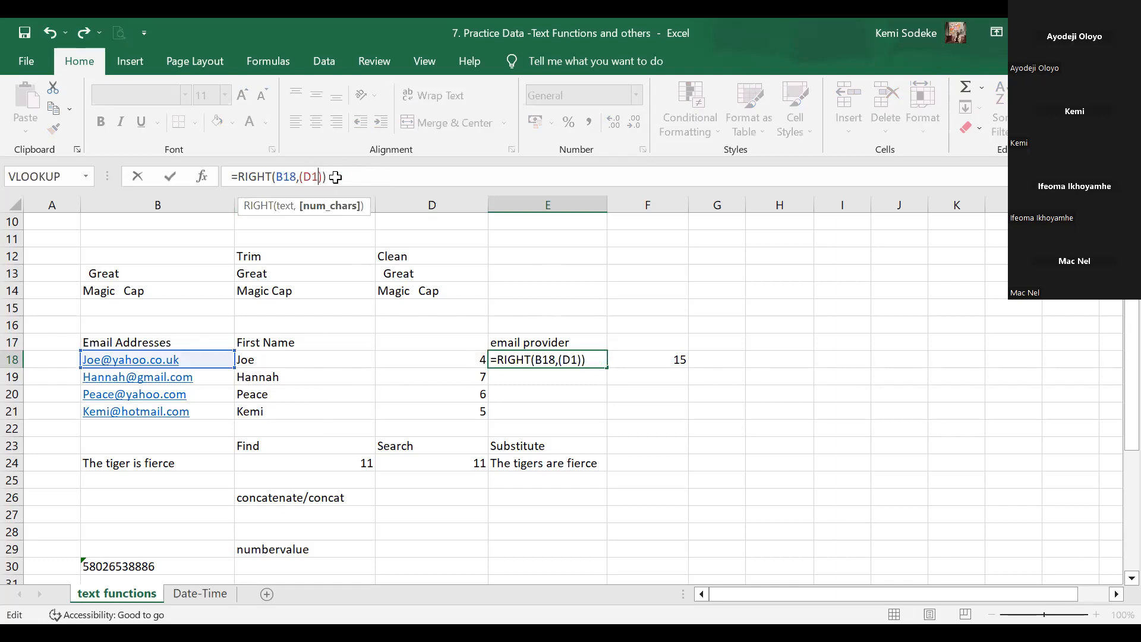
key("BackSpace")
key("BackSpace")
left_click(680, 359)
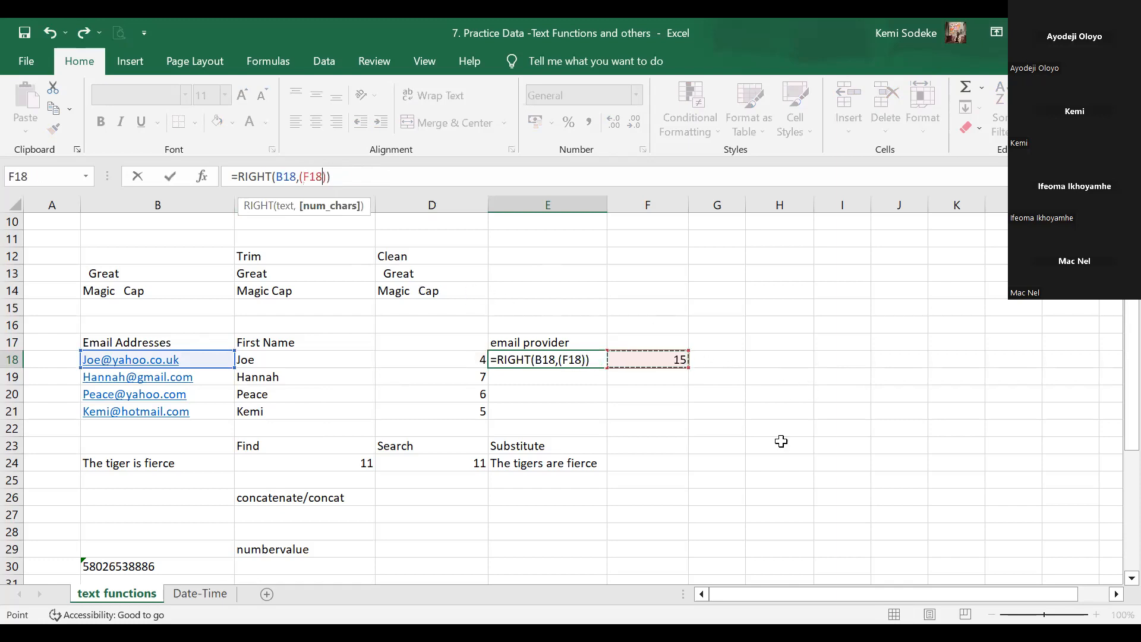
type("-")
left_click(479, 363)
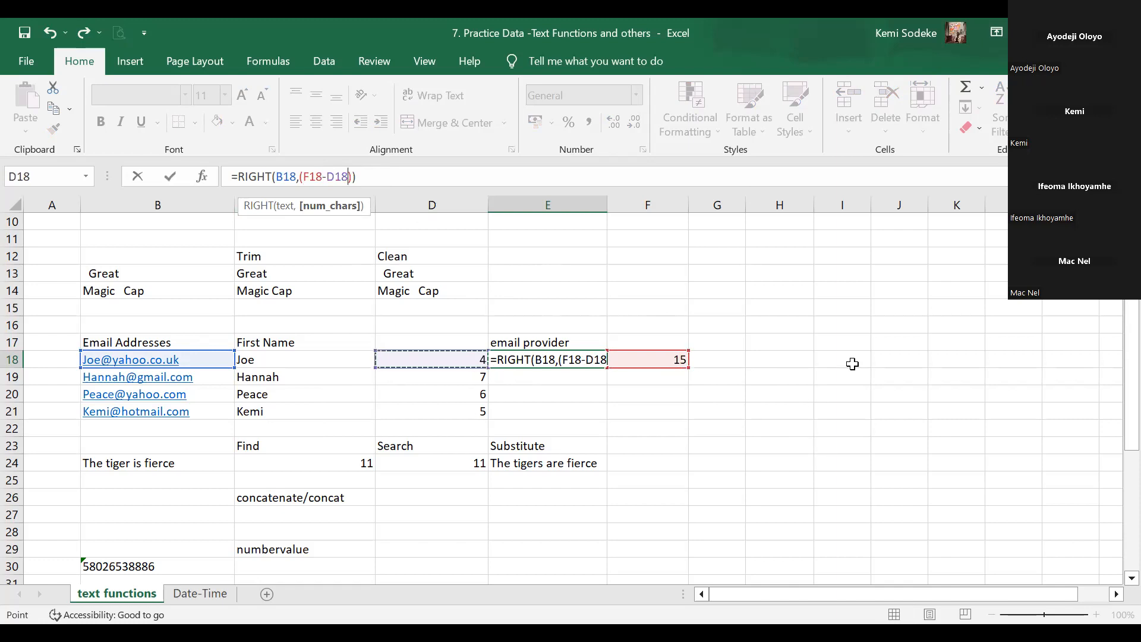
key("Return")
Fill the RIGHT and LEN formulas in E18:F18 down to row 21 for the remaining email addresses
left_click(575, 359)
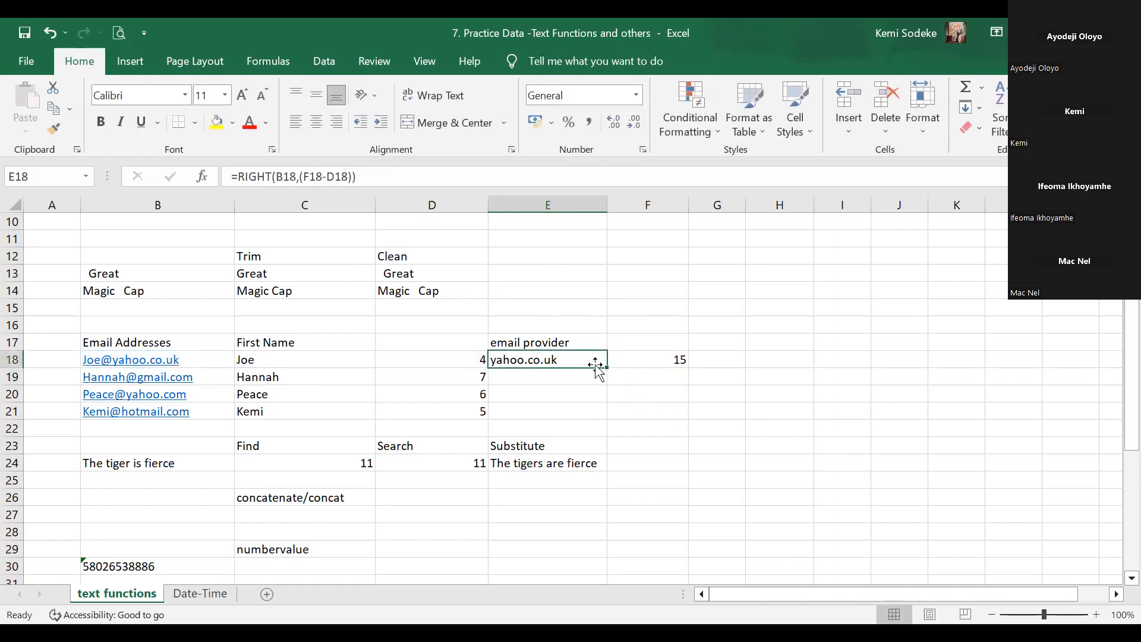
left_click_drag(591, 360, 680, 412)
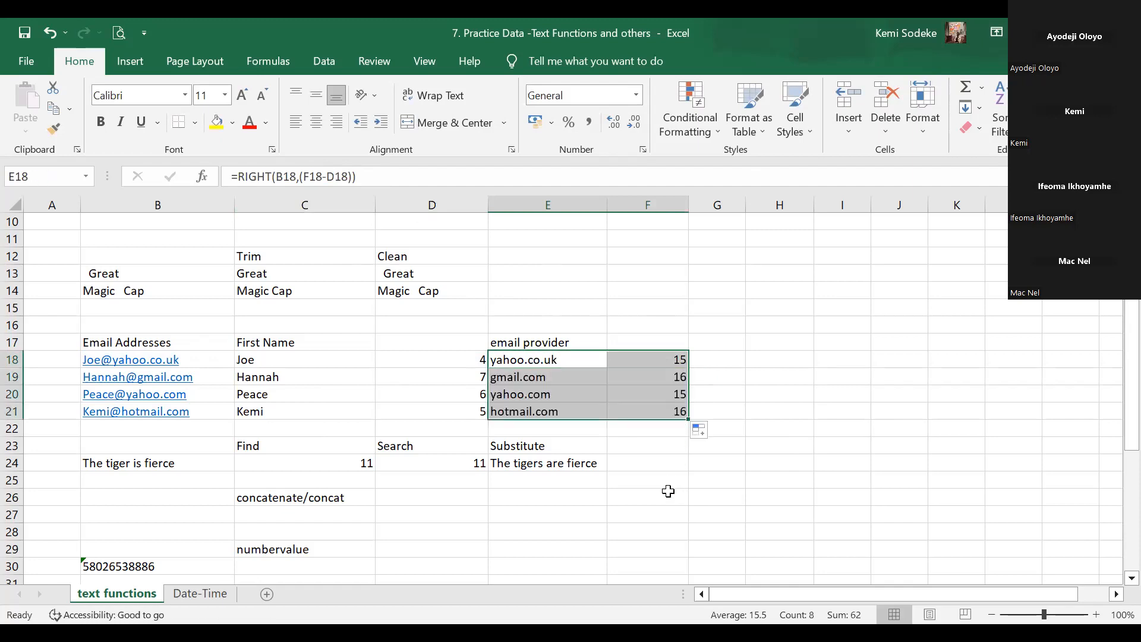
left_click(612, 427)
Replace RIGHT with MID in the E18 formula and remove its (F18-D18) argument, leaving B18 as the text
left_click(572, 360)
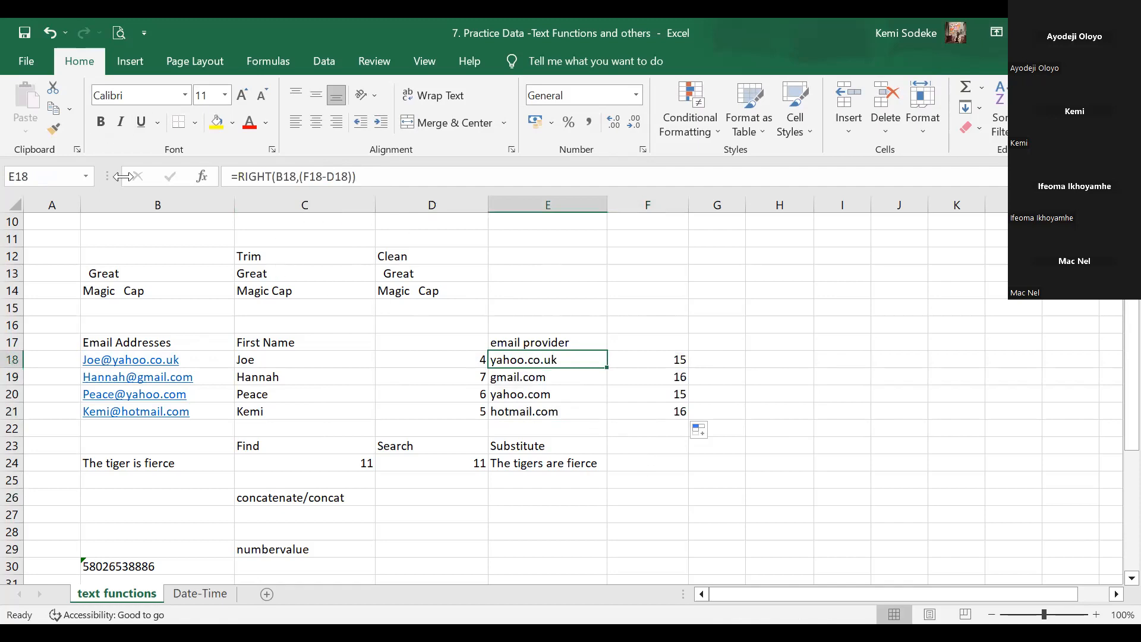
left_click(265, 177)
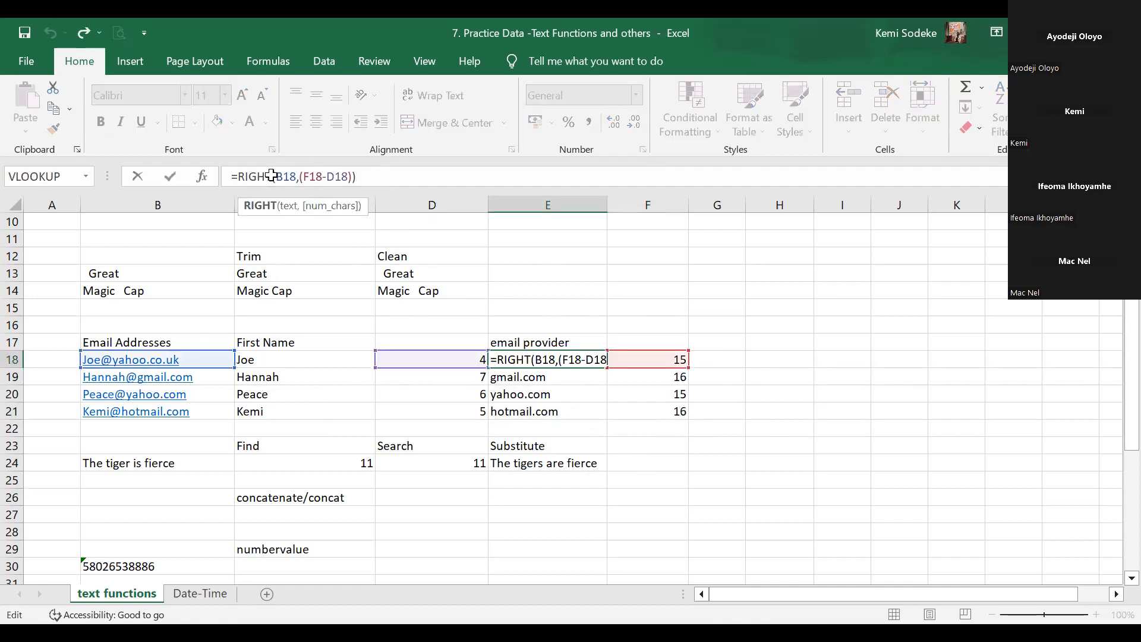
double_click(271, 177)
type("mid")
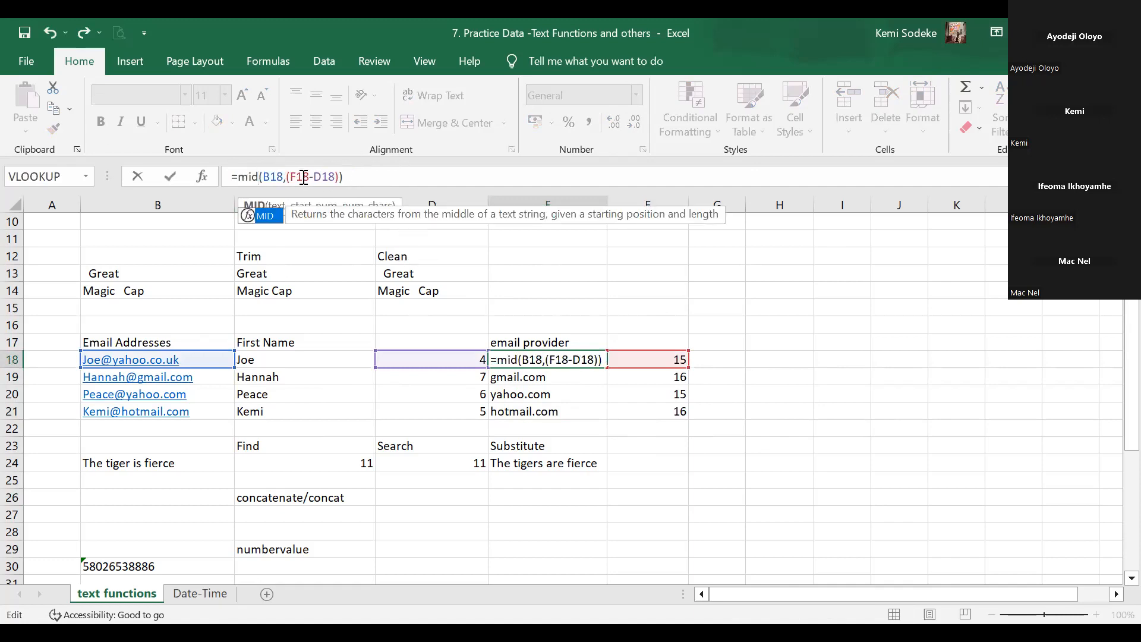
left_click_drag(288, 177, 340, 177)
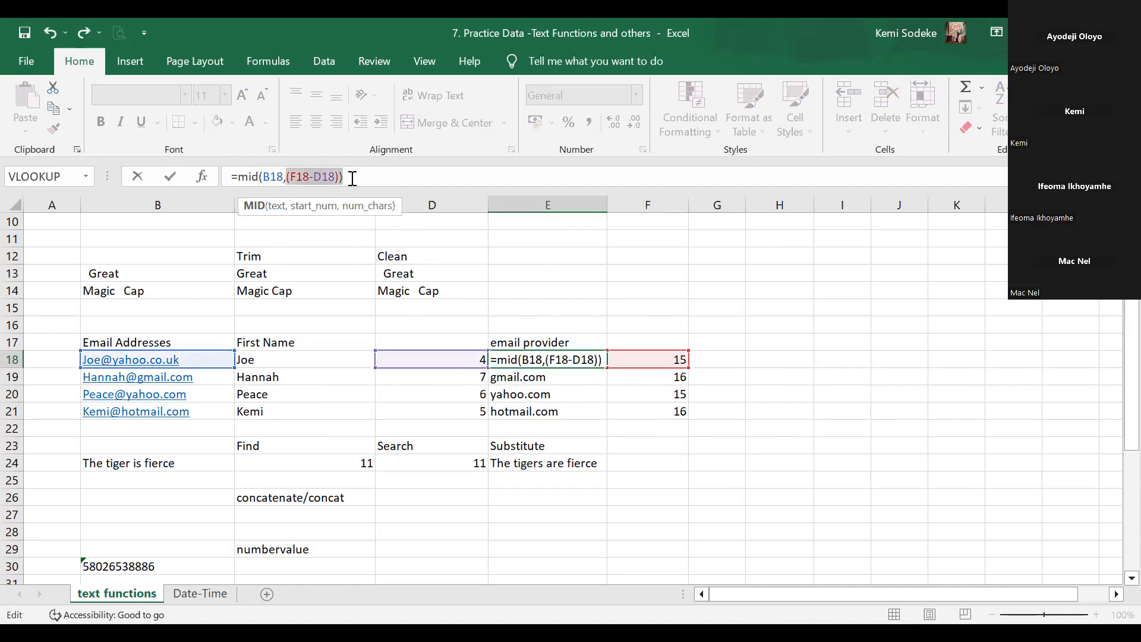
key("Delete")
key("Delete")
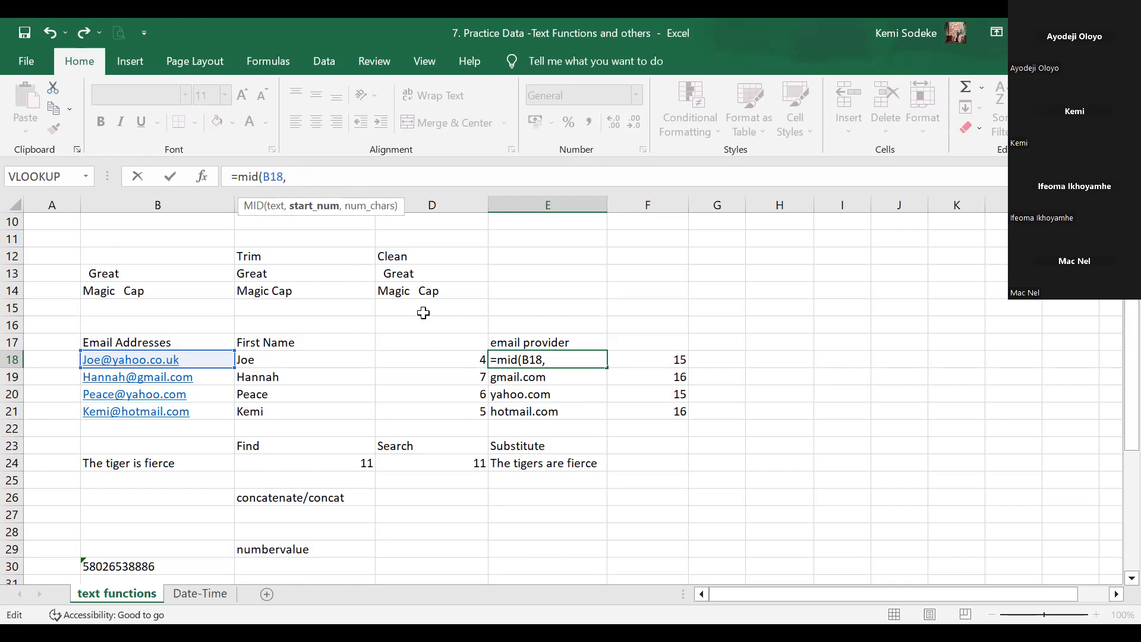
Set the start position of the MID formula in E18 to (D18+1)
type("(")
left_click(454, 360)
type("+1)")
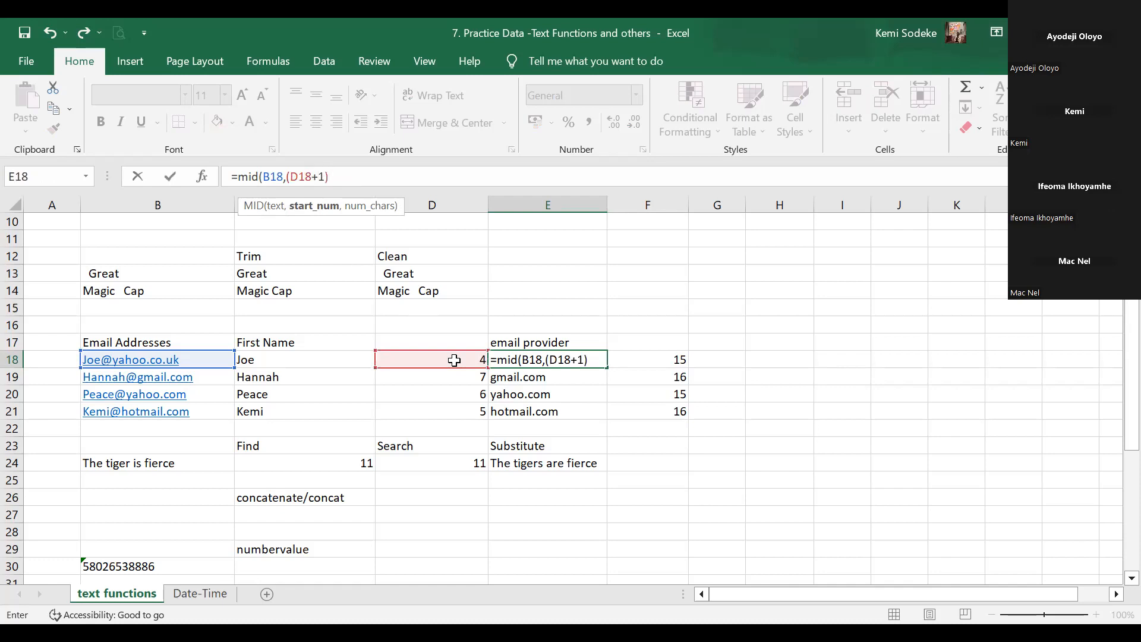
type(",")
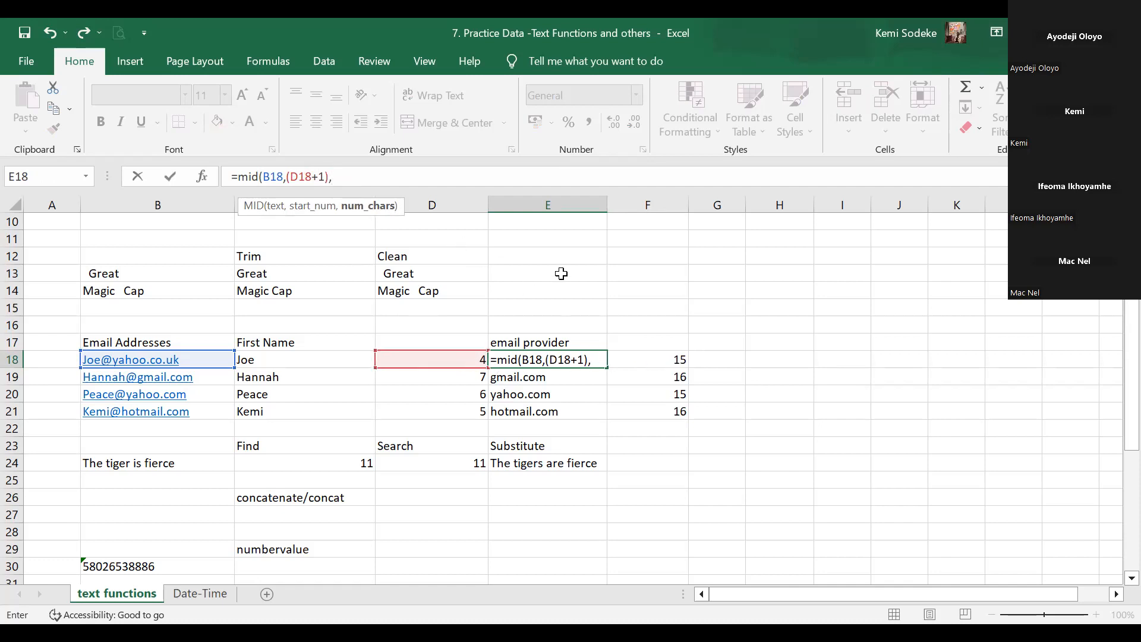
Set the number of characters in the E18 MID formula to (F18-D18), accepting the correction of the missing closing parenthesis
type("(")
left_click(661, 358)
type("-")
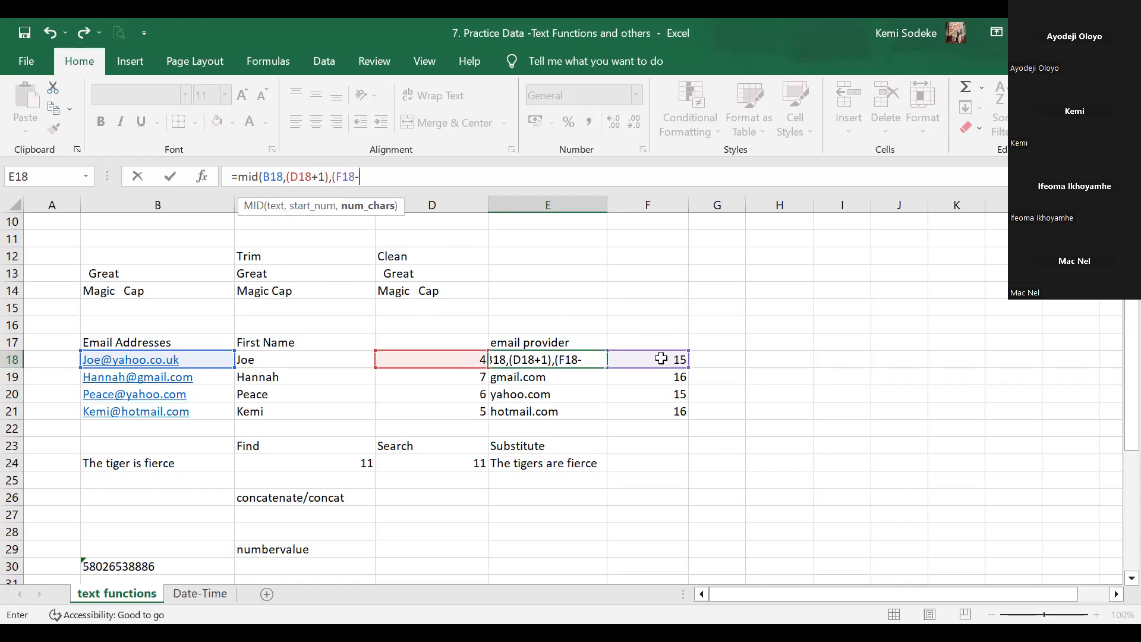
left_click(429, 358)
type(")")
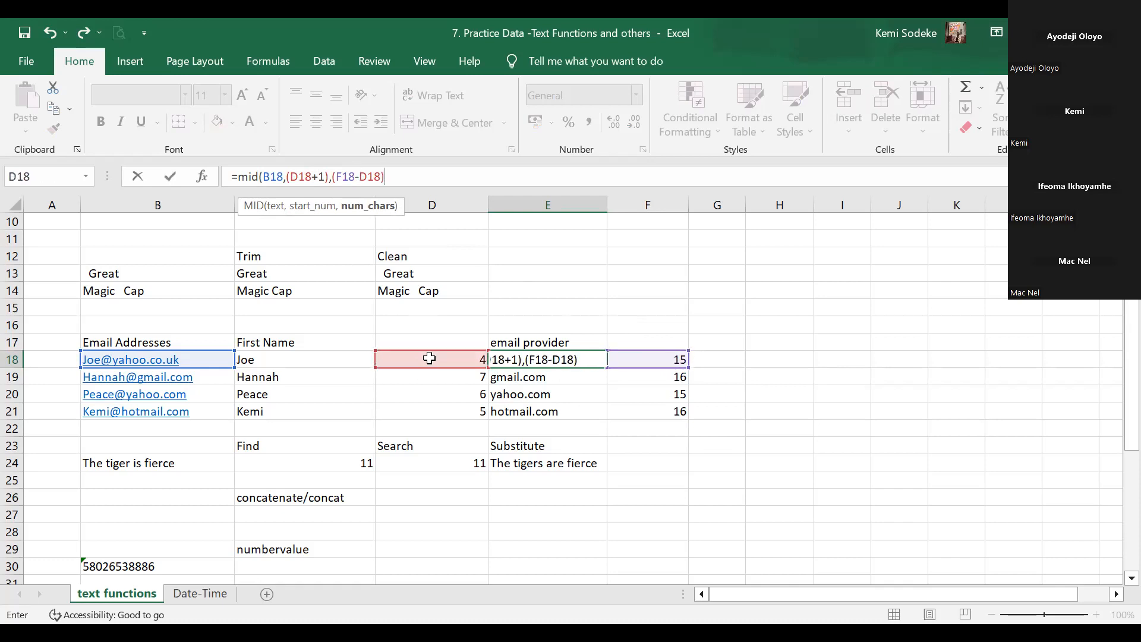
key("Return")
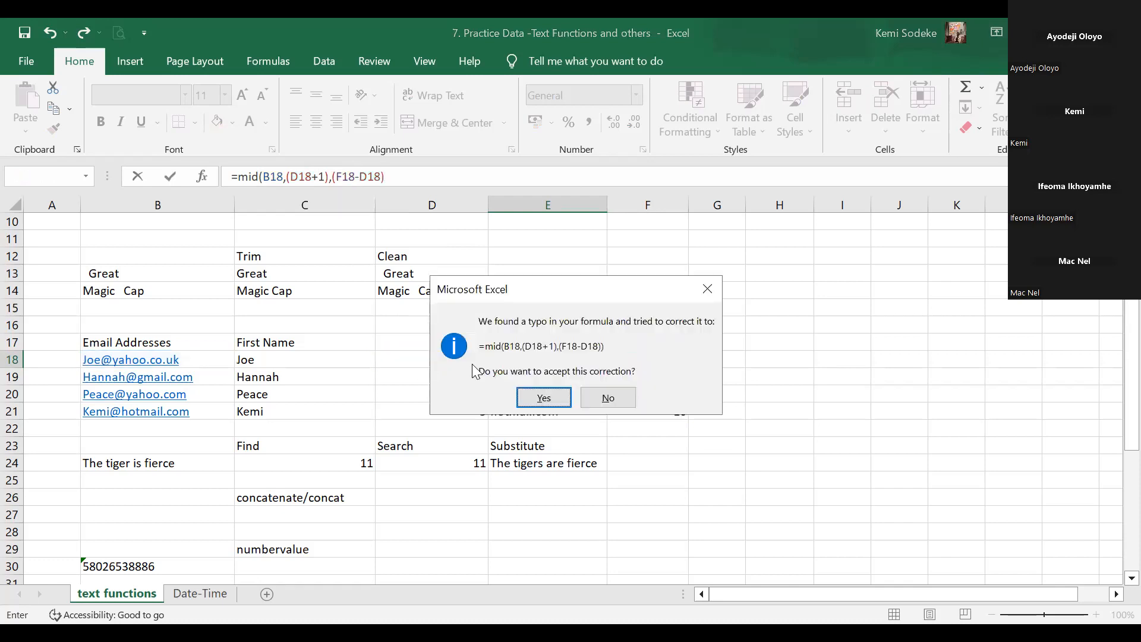
left_click(544, 398)
Fill the MID formula in E18 down to E21 for the remaining email addresses
left_click(565, 361)
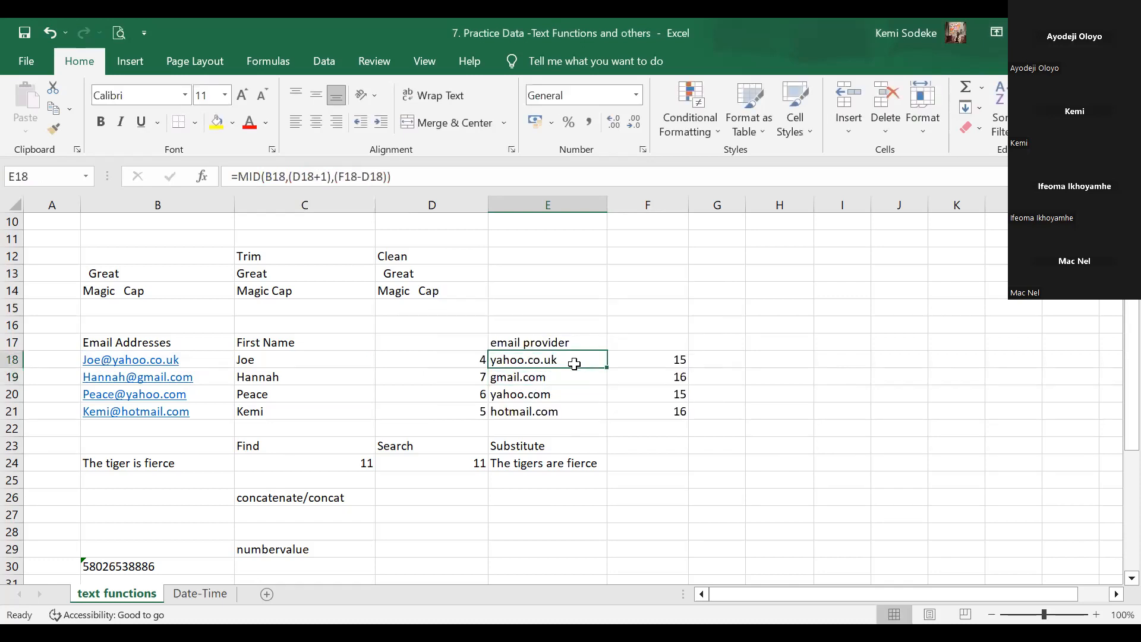
left_click_drag(612, 367, 606, 419)
left_click(696, 515)
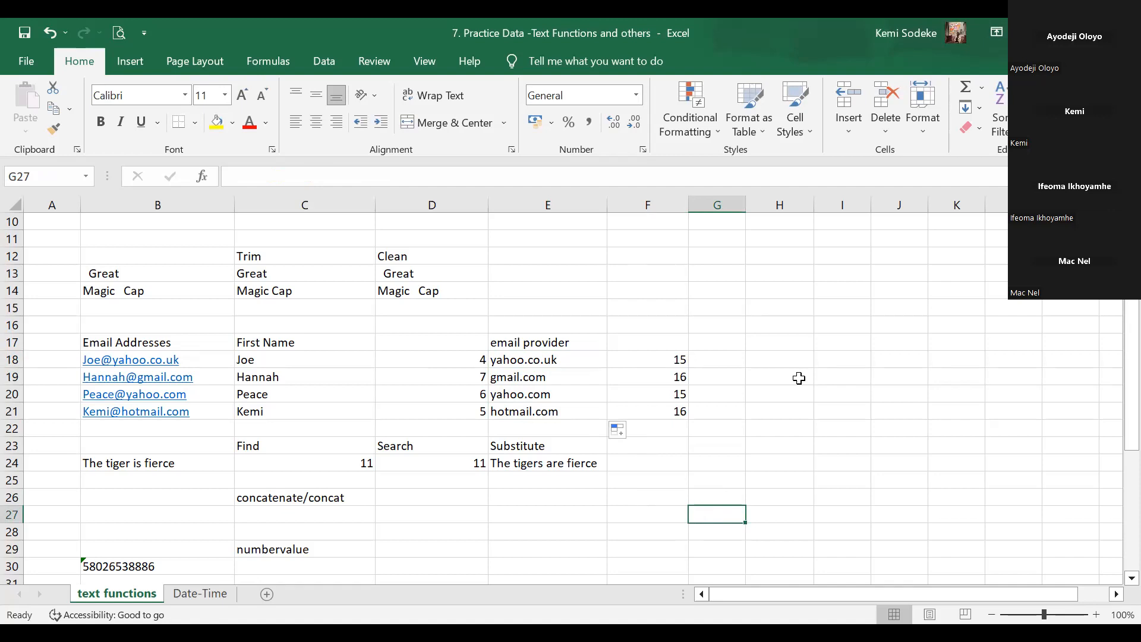
Look through the remaining practice sections below the email provider table, including concatenate, numbervalue, Text Position and Absolute
left_click(718, 364)
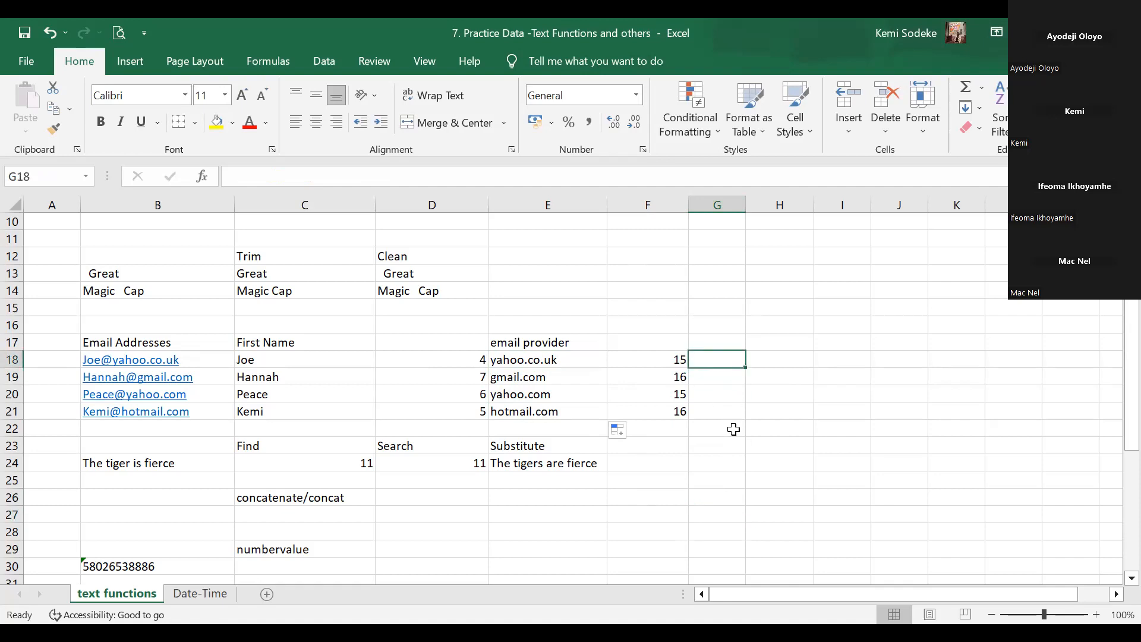
scroll(776, 447, "down", 4)
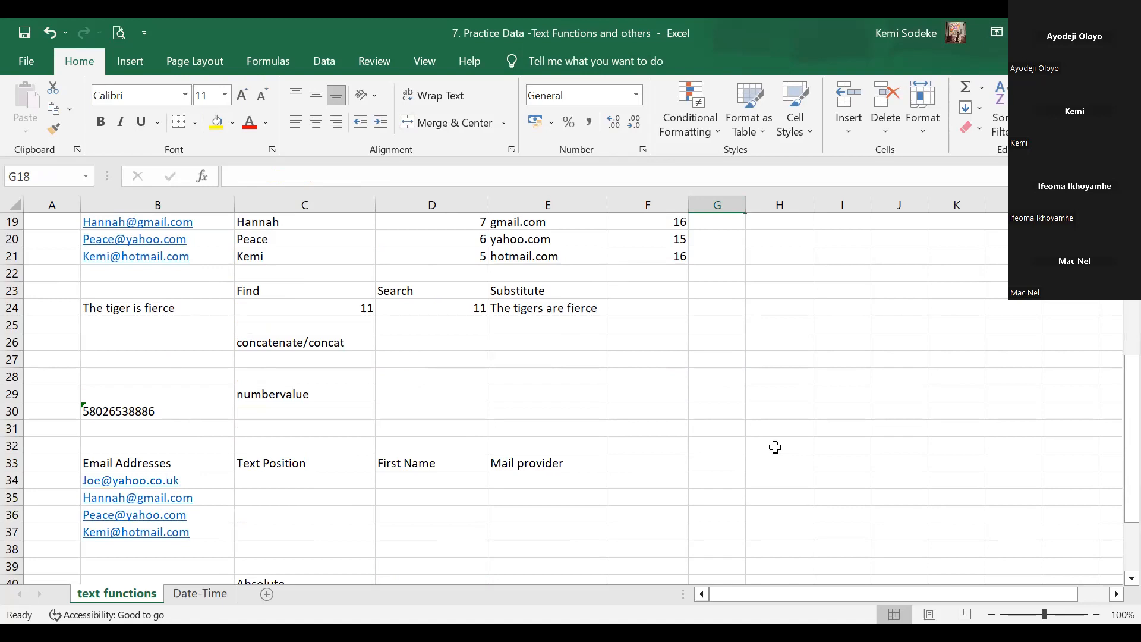
scroll(725, 420, "up", 7)
scroll(682, 428, "down", 3)
scroll(681, 438, "down", 5)
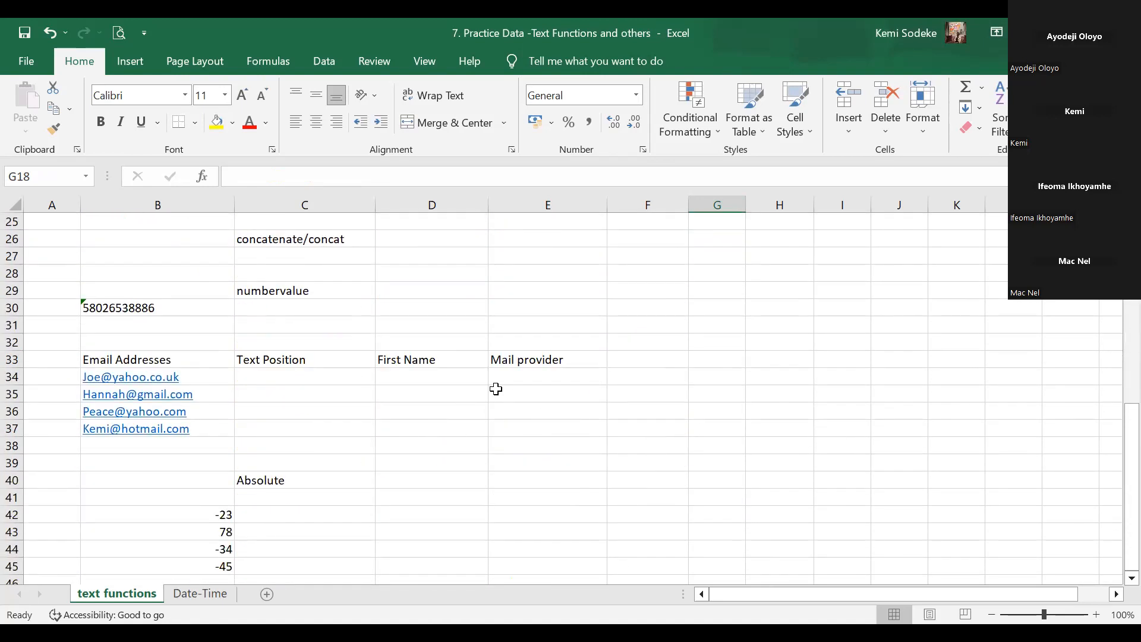
scroll(702, 409, "up", 2)
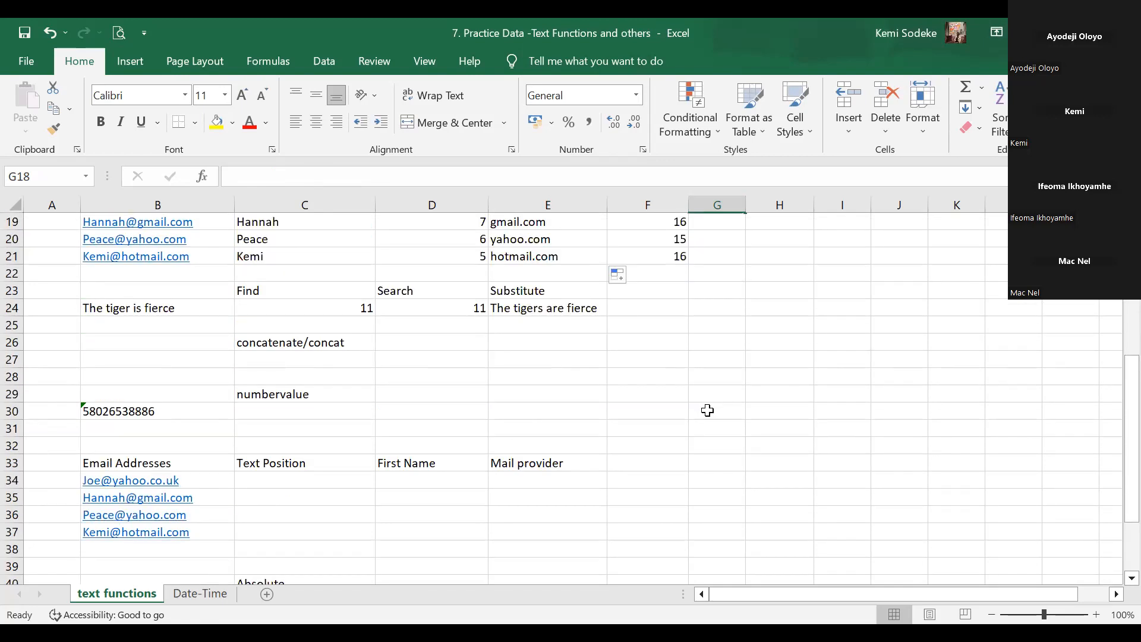
scroll(709, 411, "up", 2)
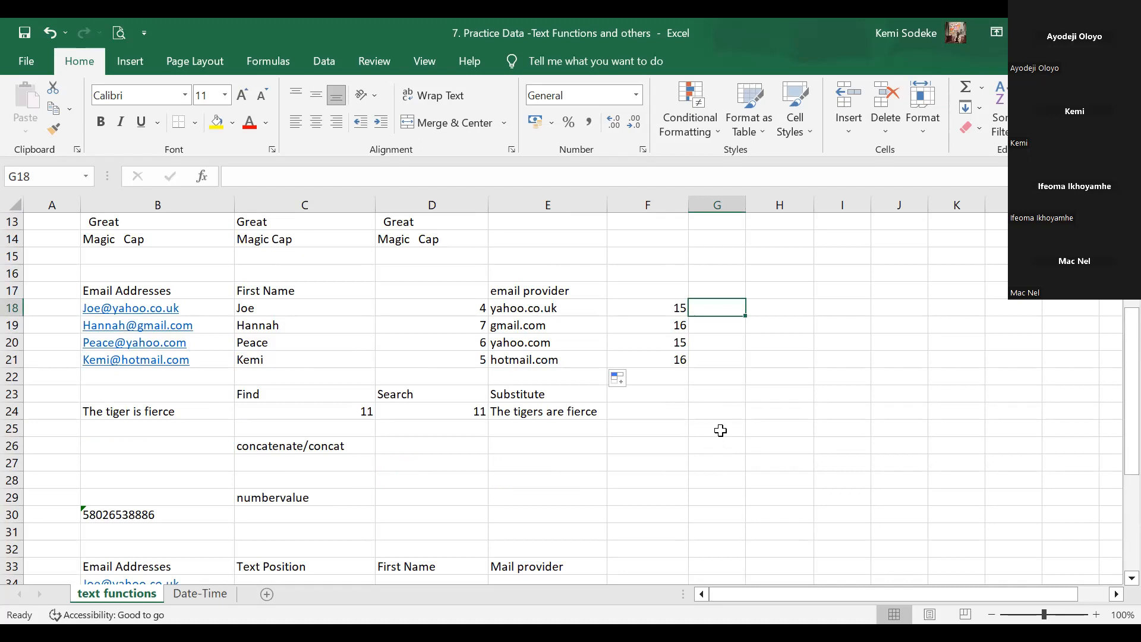
scroll(569, 432, "down", 2)
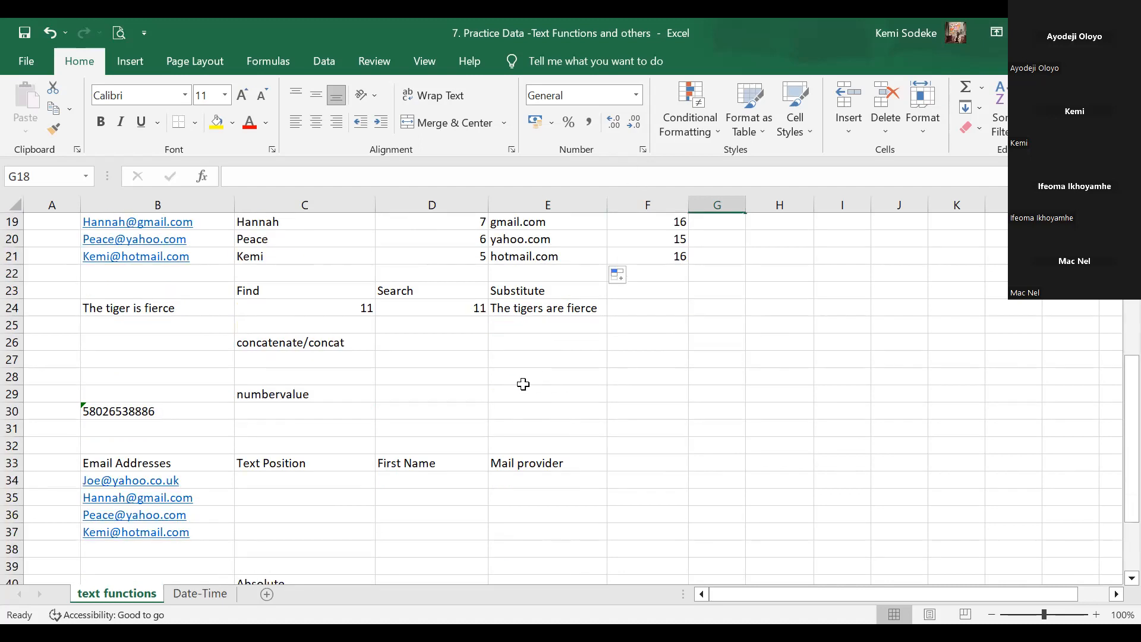
scroll(612, 383, "up", 1)
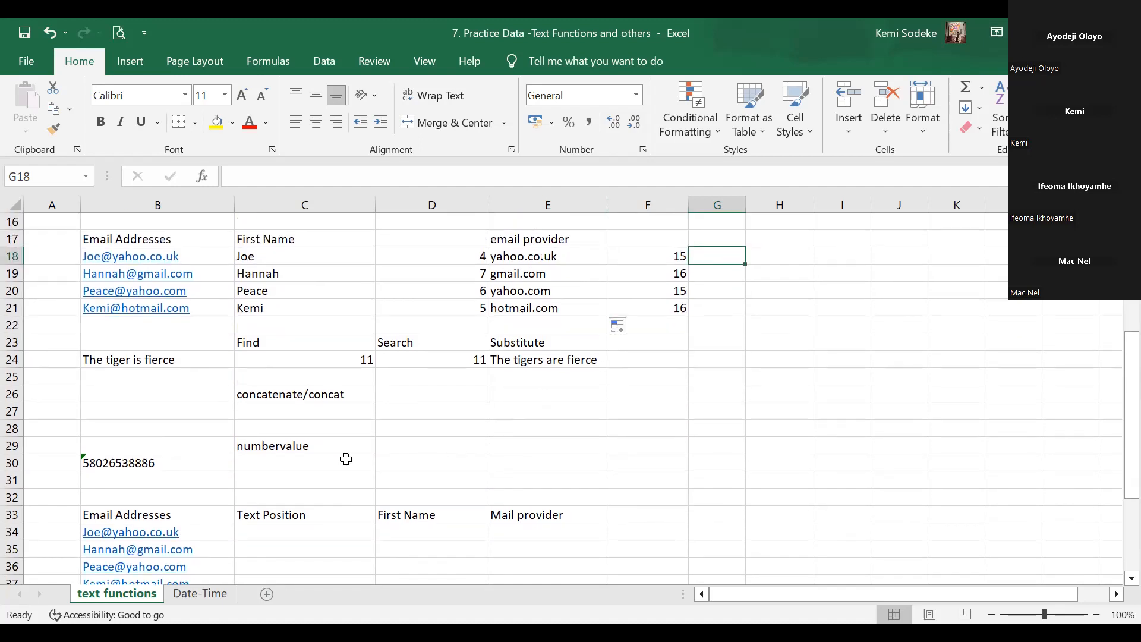
left_click(346, 459)
scroll(558, 421, "up", 3)
scroll(594, 419, "down", 3)
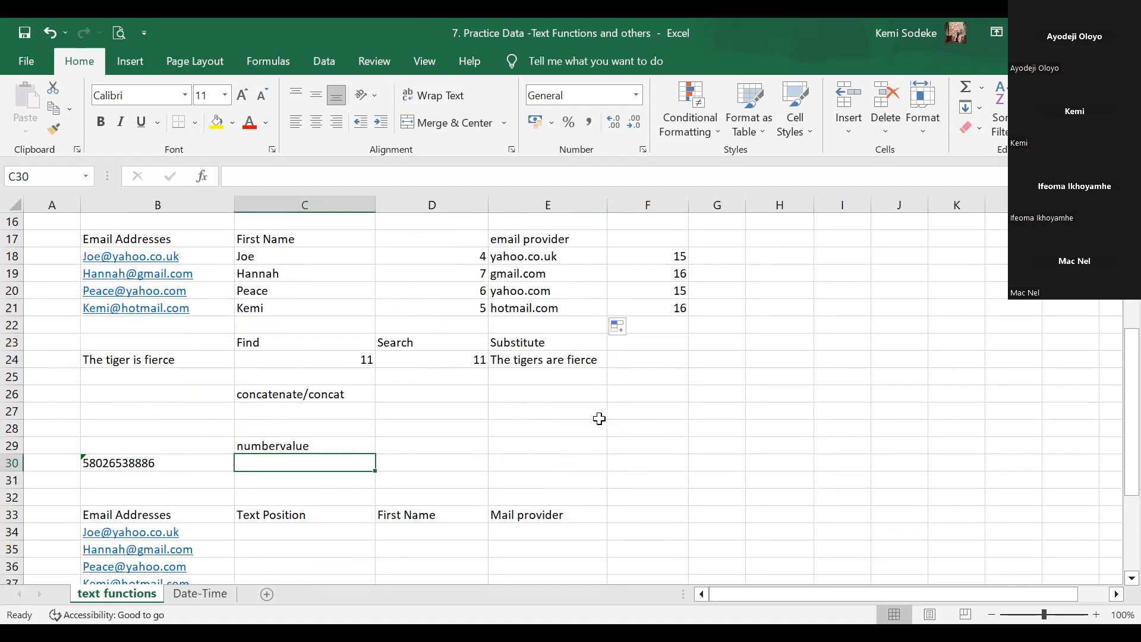
scroll(599, 419, "down", 2)
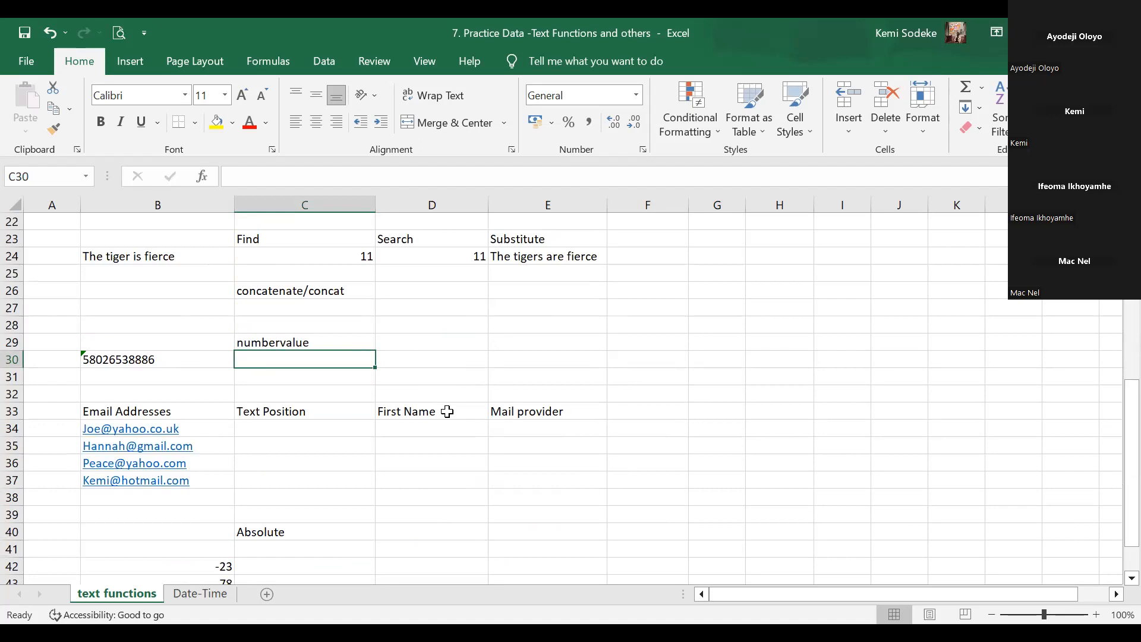
Examine the error-checking options for the number stored as text in B30 without applying any
left_click(170, 360)
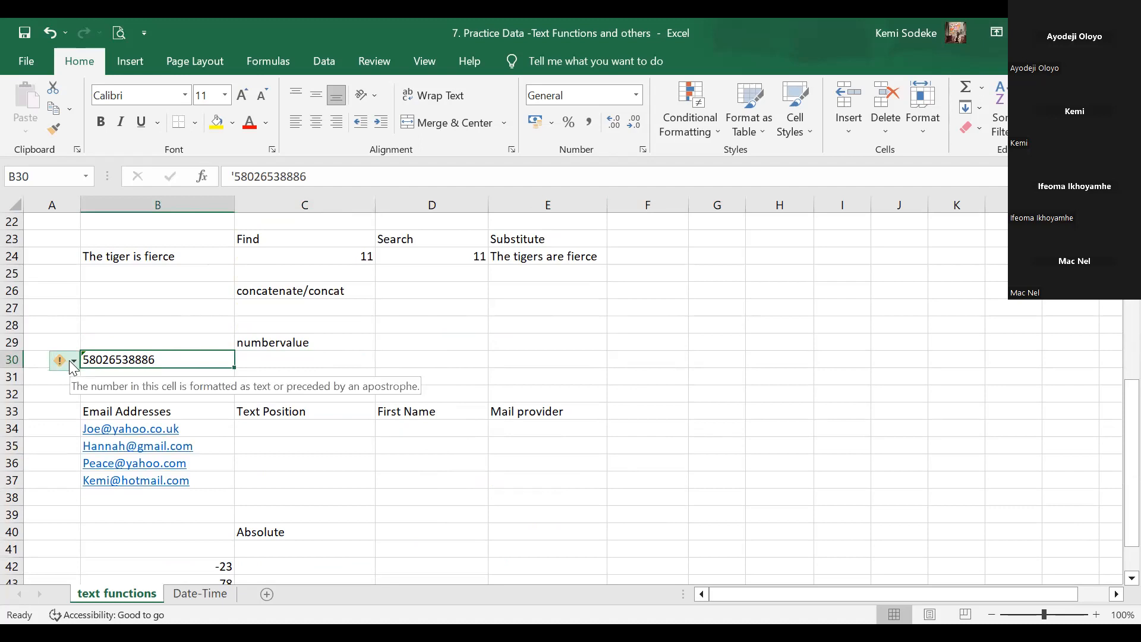
left_click(319, 365)
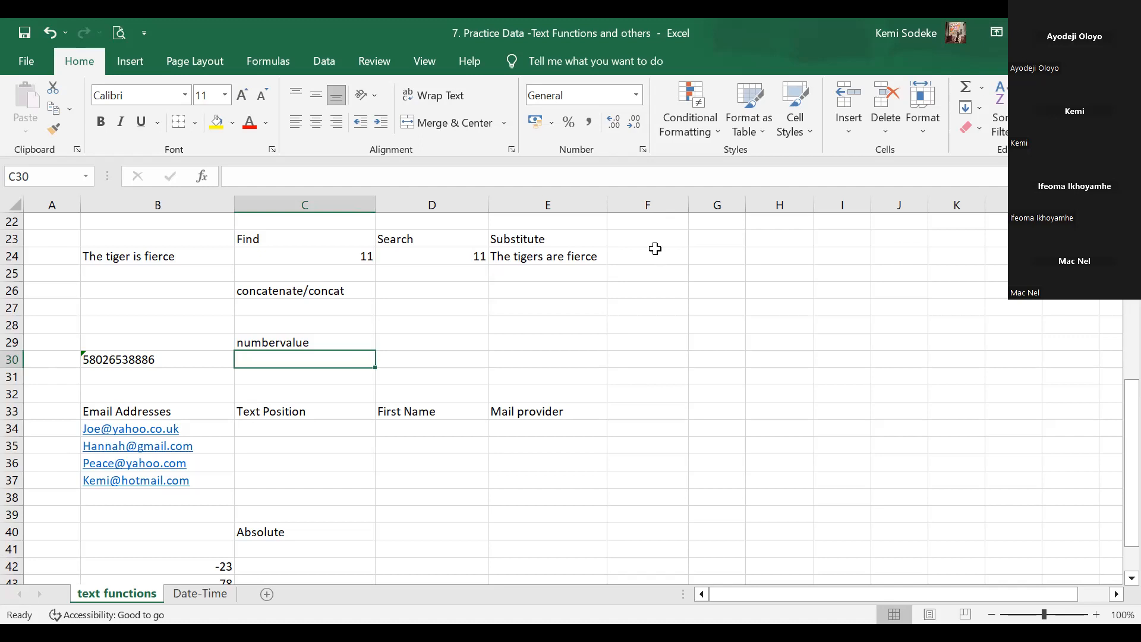
left_click(159, 359)
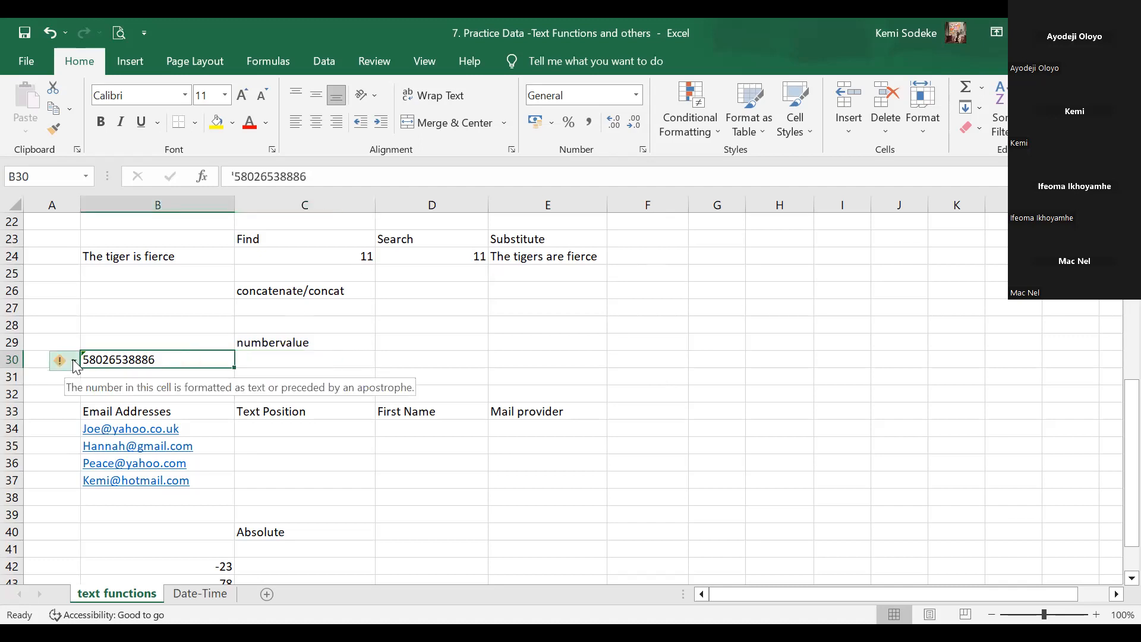
left_click(74, 361)
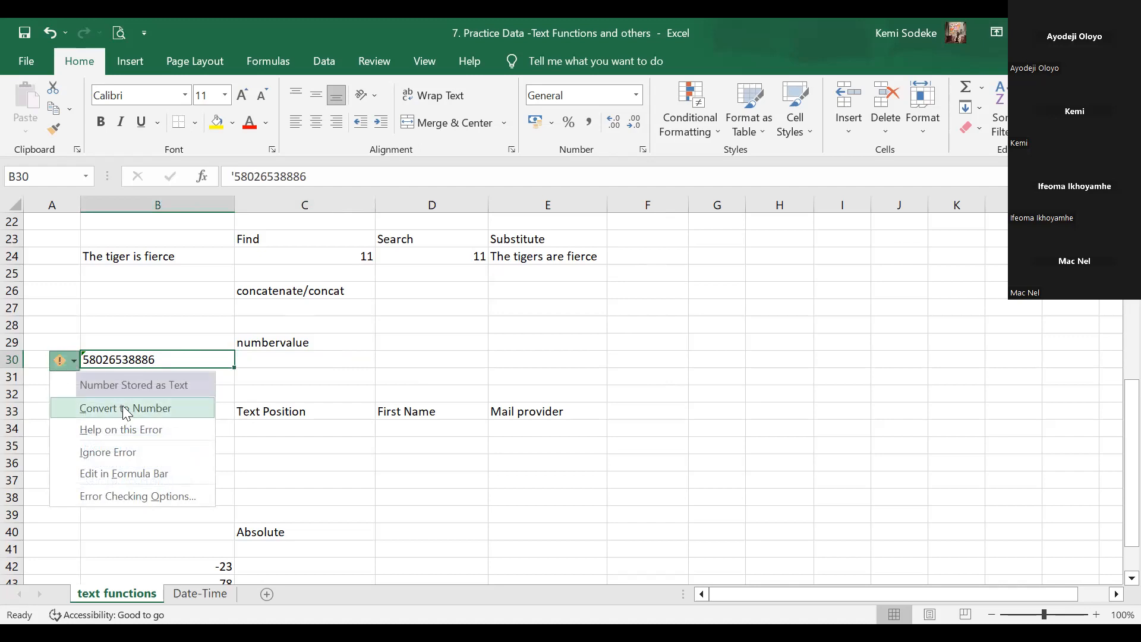
left_click(304, 376)
Enter =NUMBERVALUE(B30) in C30 under numbervalue to convert the text to a number
left_click(302, 361)
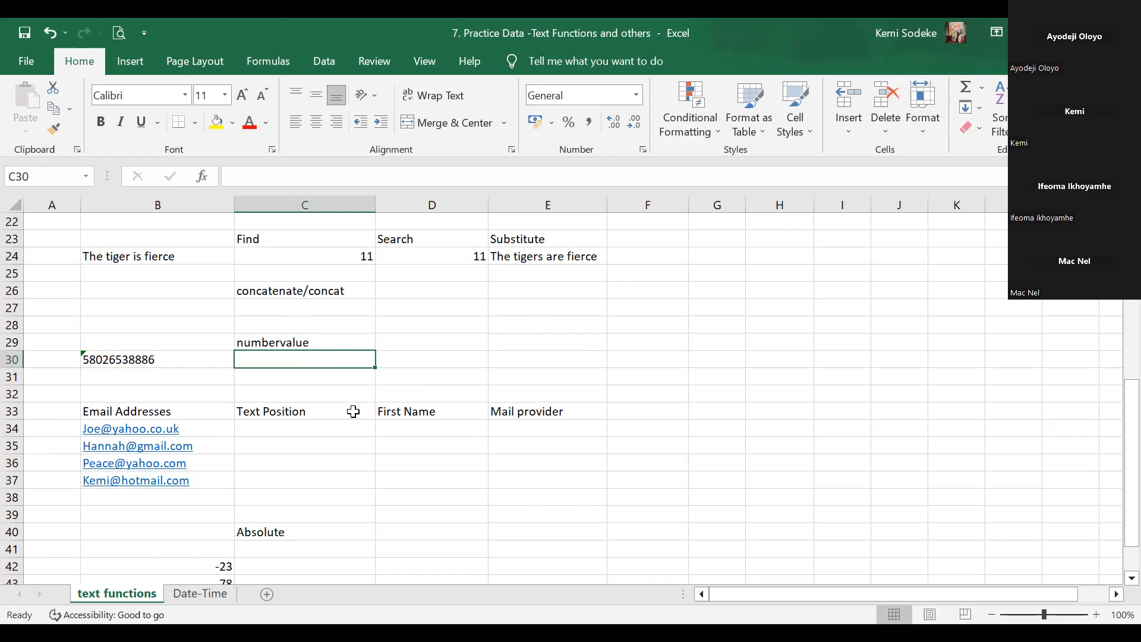
type("=")
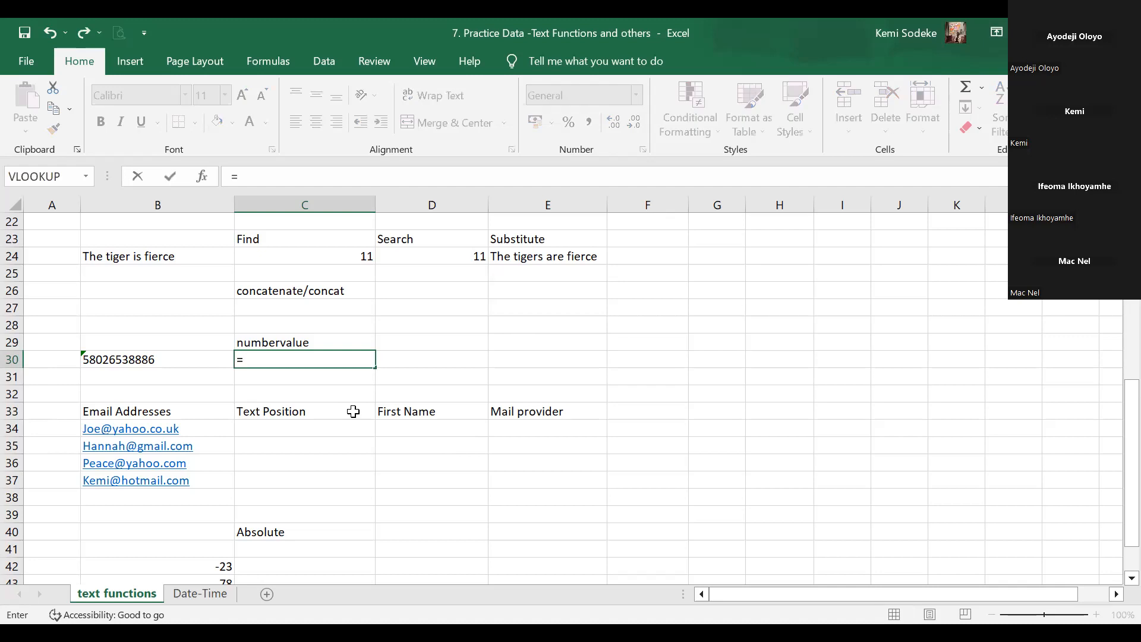
type("numbervalue")
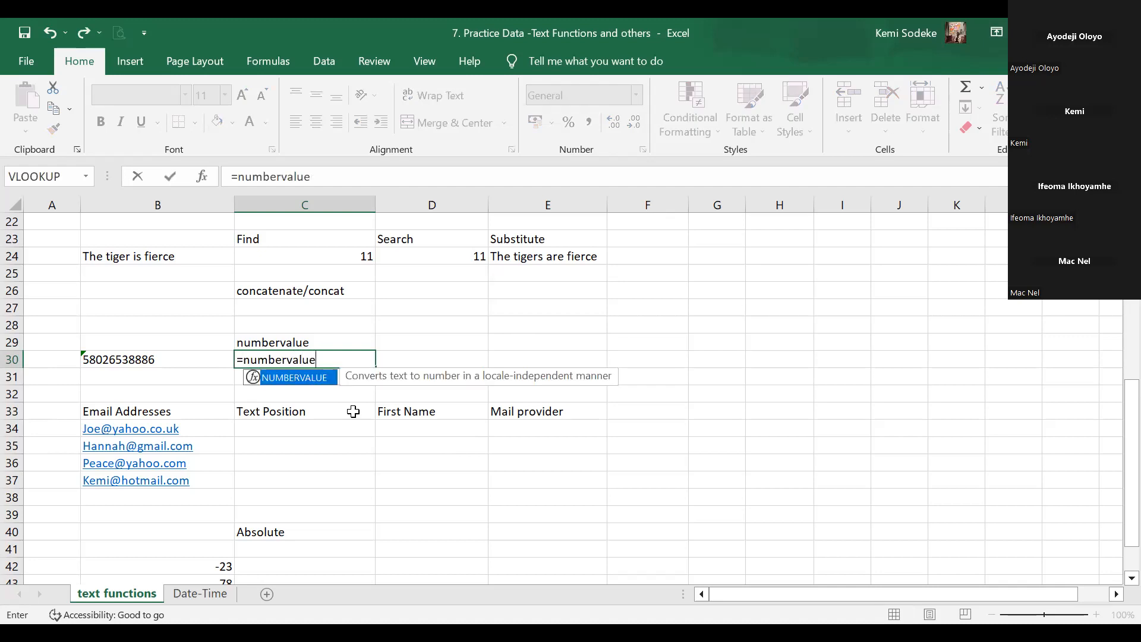
type("(")
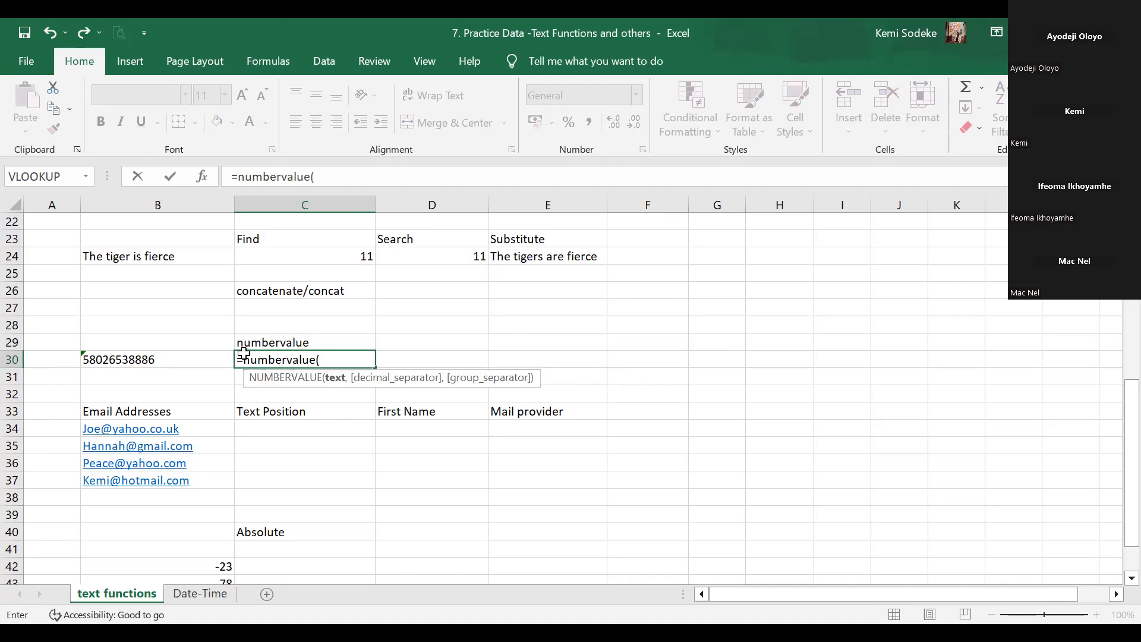
left_click(162, 358)
type(")")
key("Return")
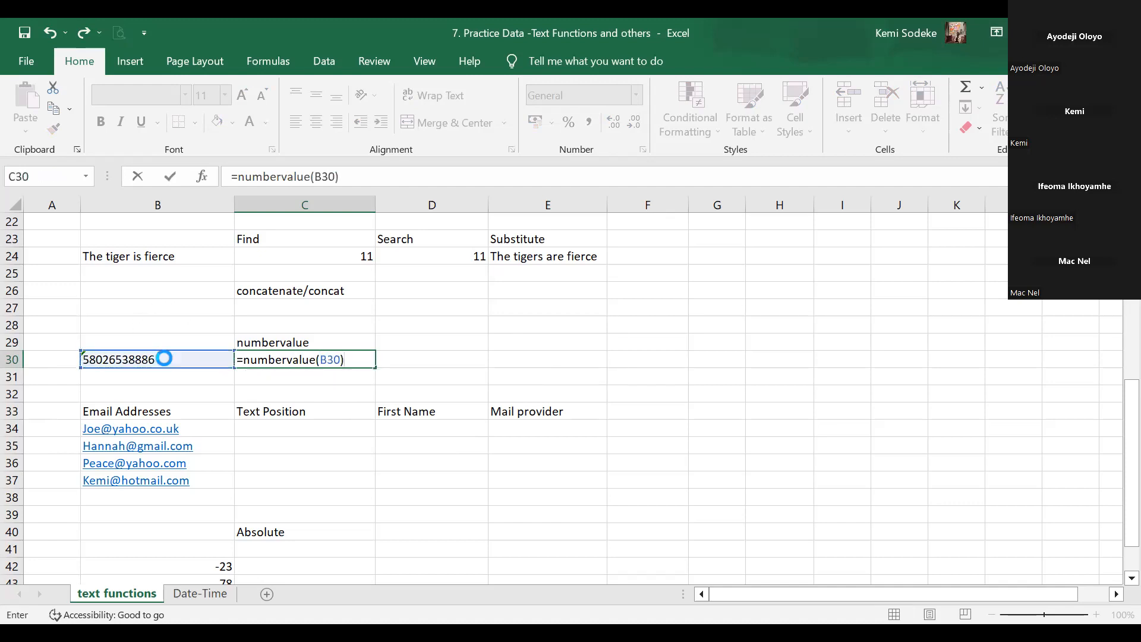
left_click(324, 364)
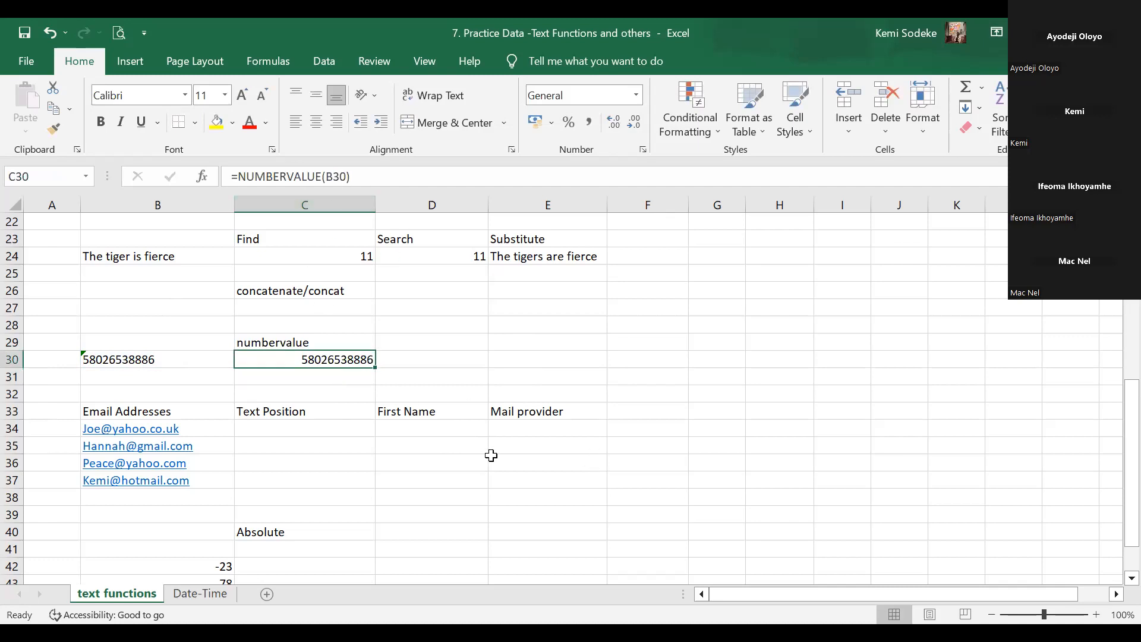
Enter =B30*1 in D30 as an alternative way to convert the text to a number
left_click(431, 359)
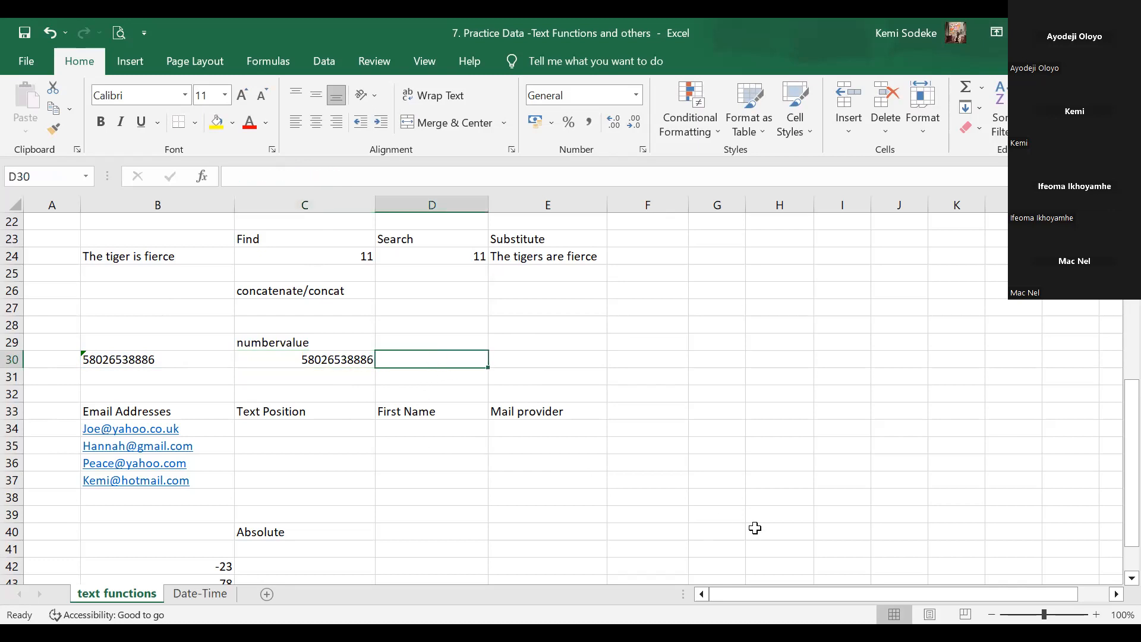
type("=")
left_click(157, 356)
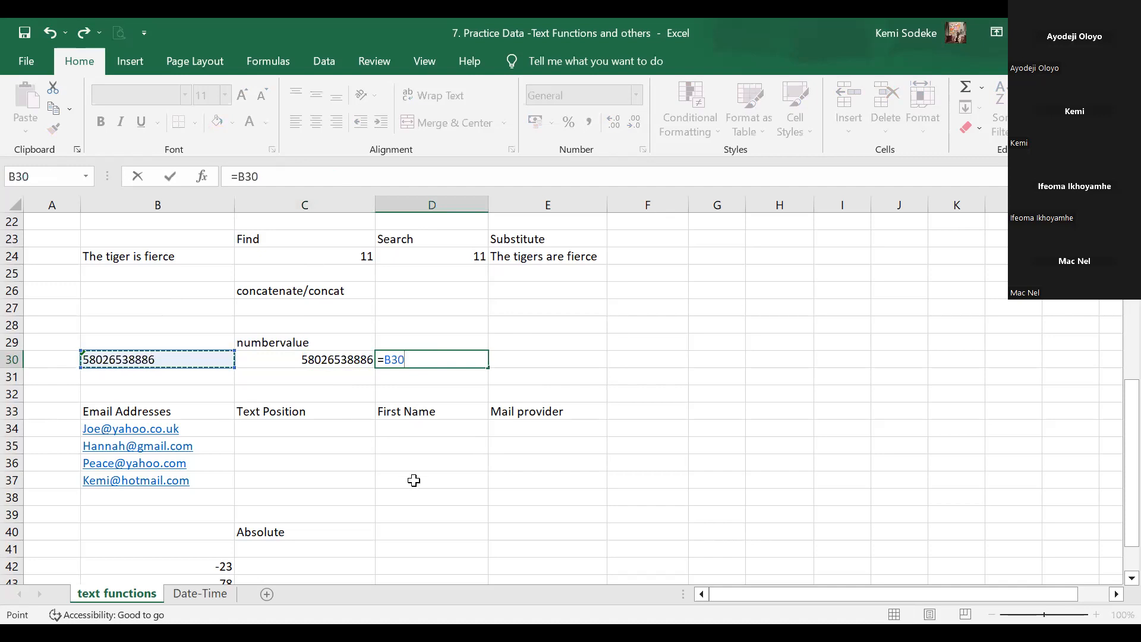
type("*1")
key("Return")
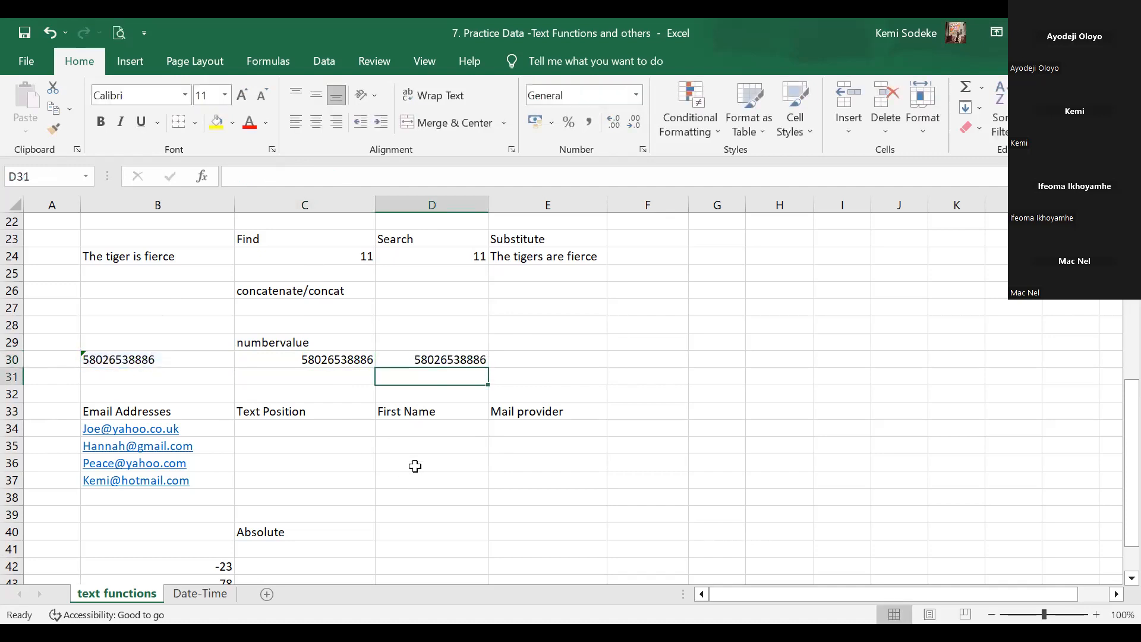
left_click(428, 363)
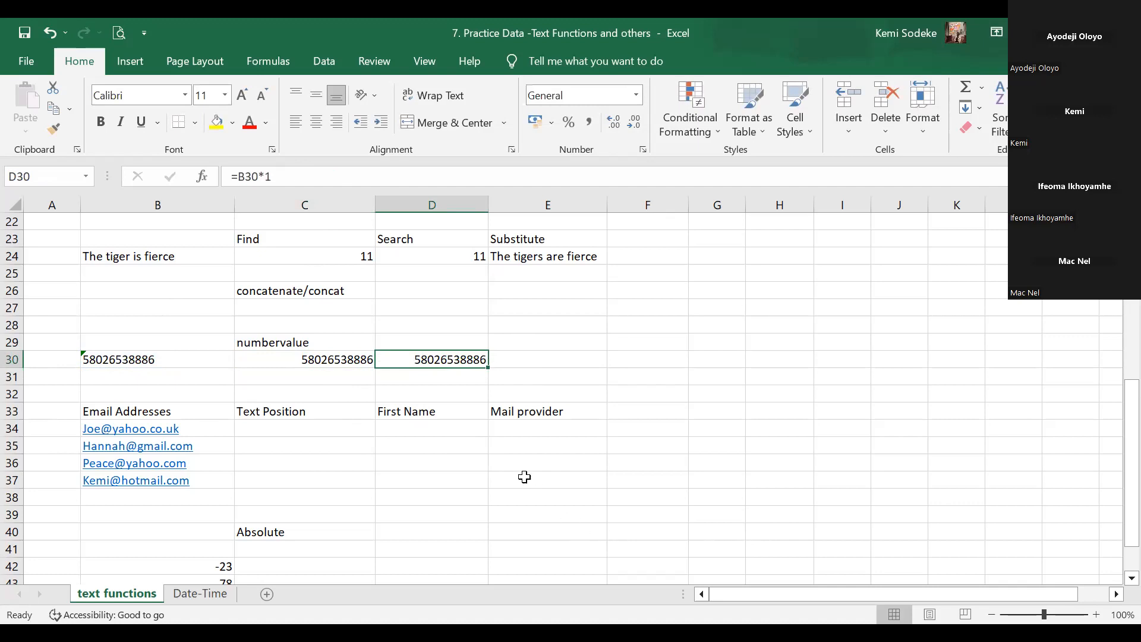
Compare the original text in B30 with the NUMBERVALUE conversion in C30 and the multiplication formula in D30
left_click(312, 362)
left_click(129, 355)
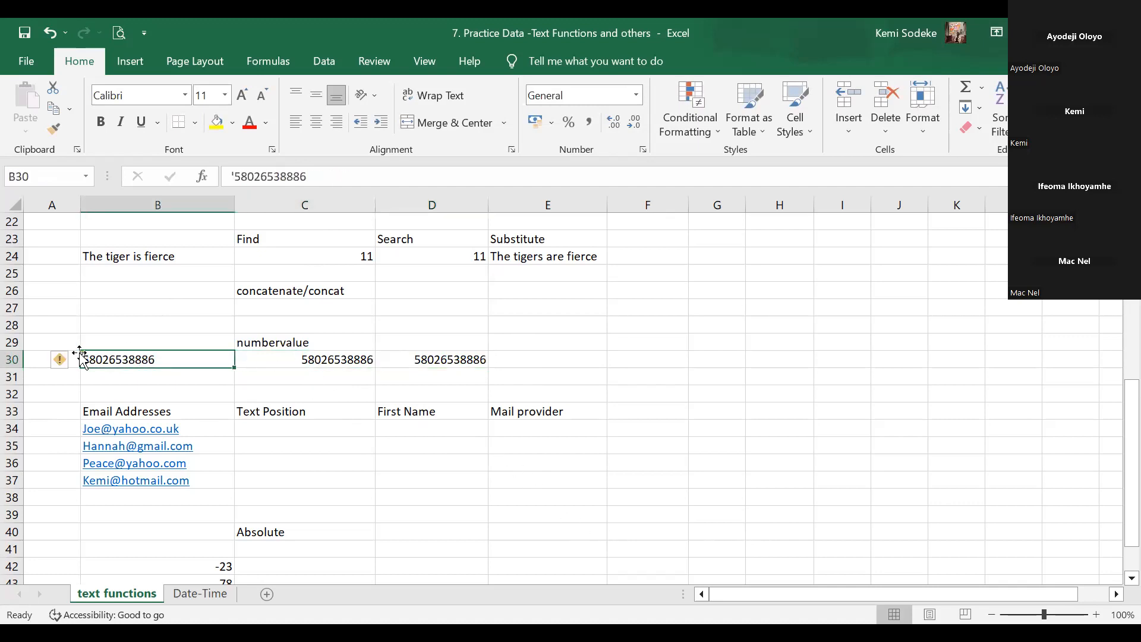
left_click(331, 360)
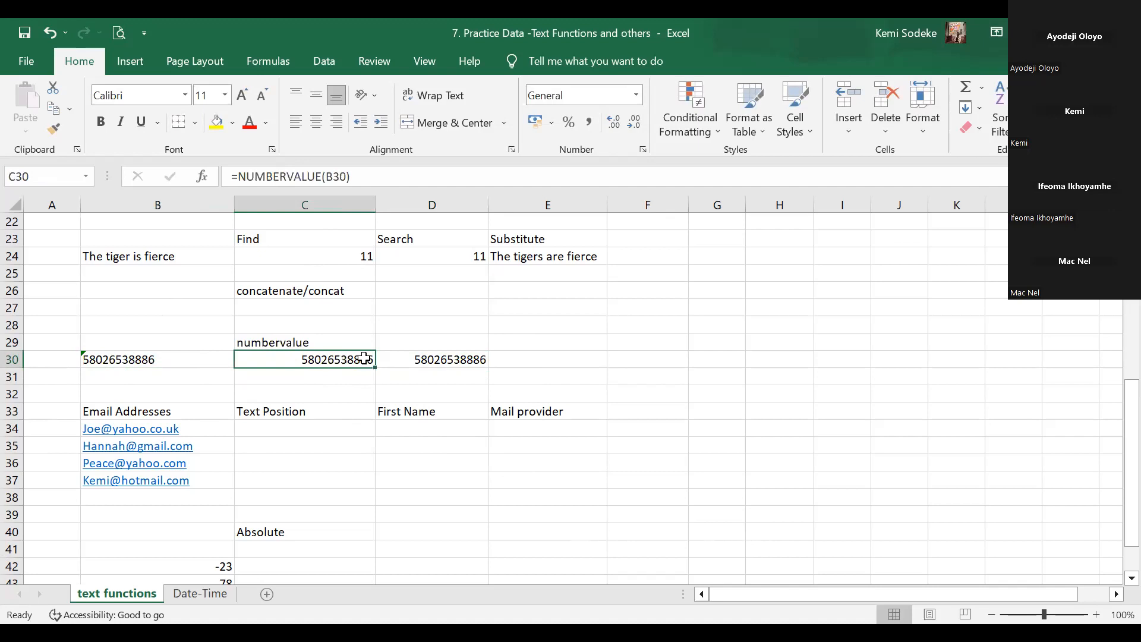
left_click(441, 357)
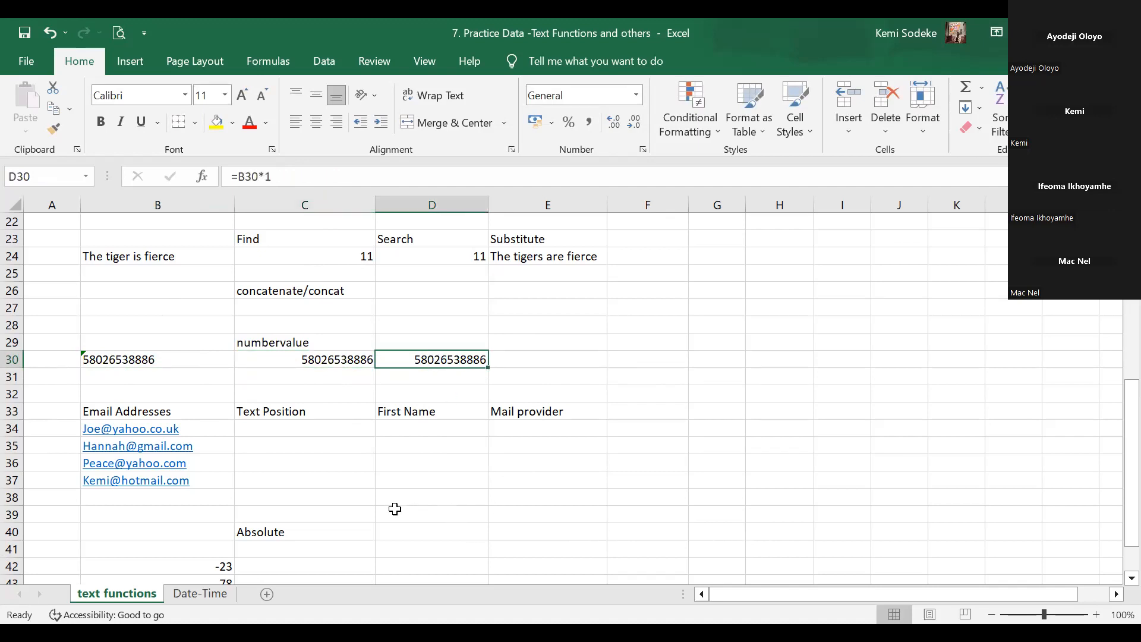
scroll(632, 456, "down", 2)
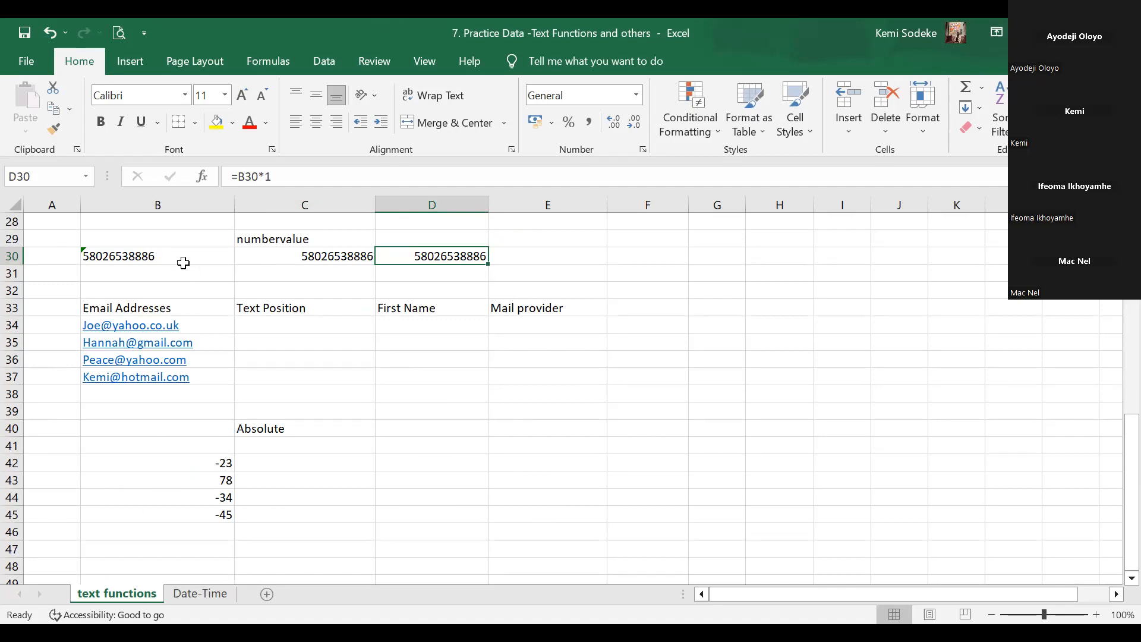
left_click(158, 258)
left_click(339, 260)
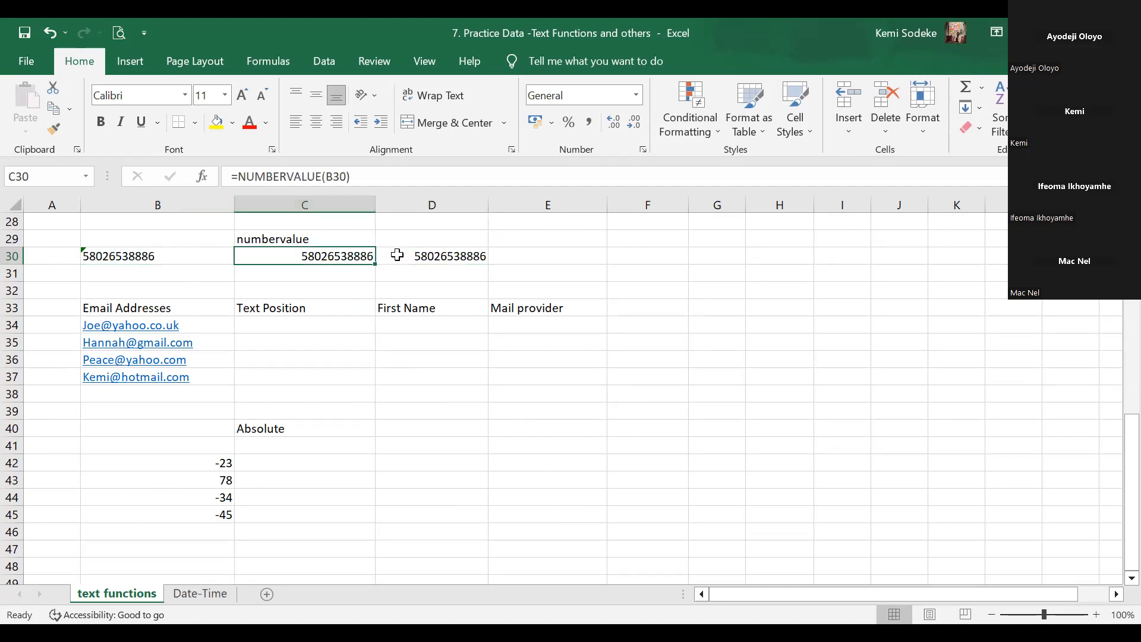
Copy the converted number from D30 and paste it into E30 as a value only
left_click(435, 257)
right_click(435, 258)
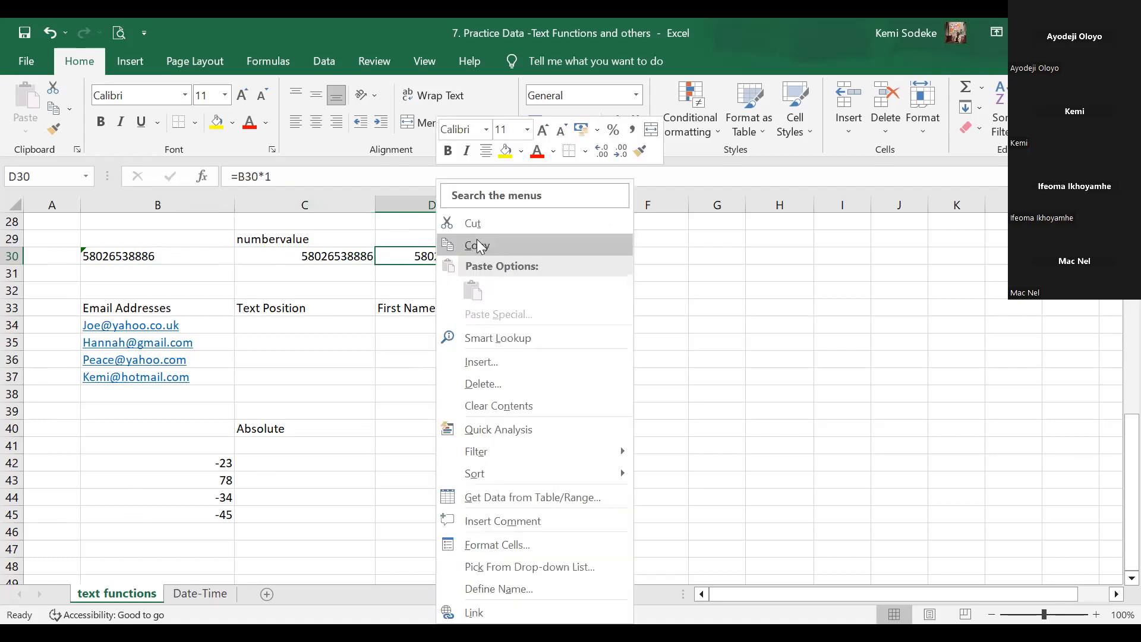
left_click(476, 244)
left_click(545, 257)
right_click(545, 257)
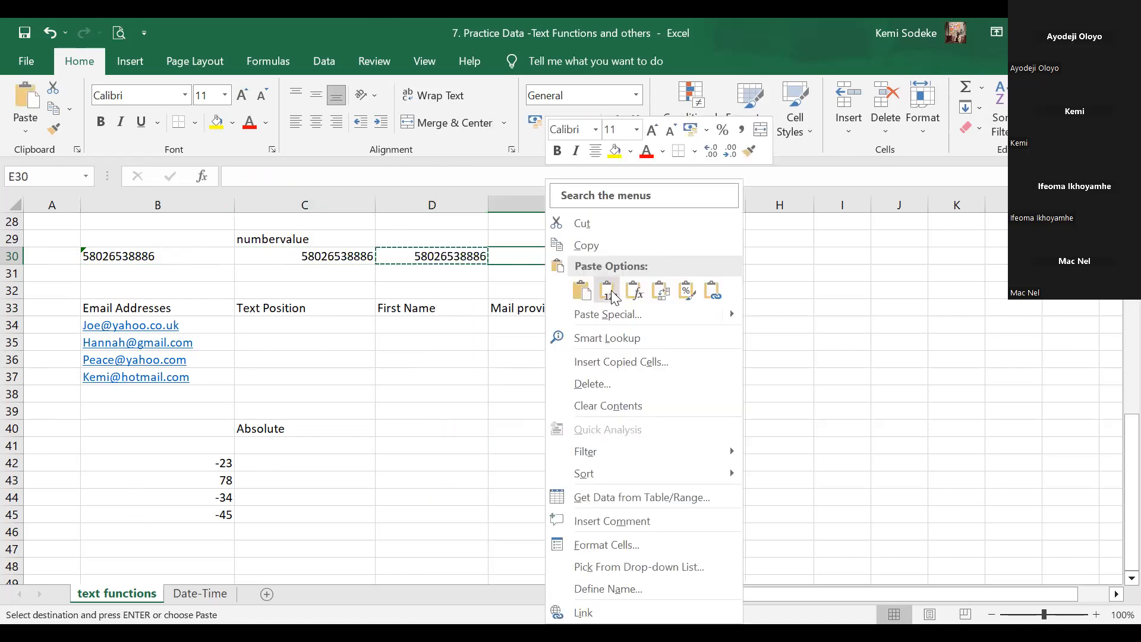
left_click(616, 291)
left_click(547, 259)
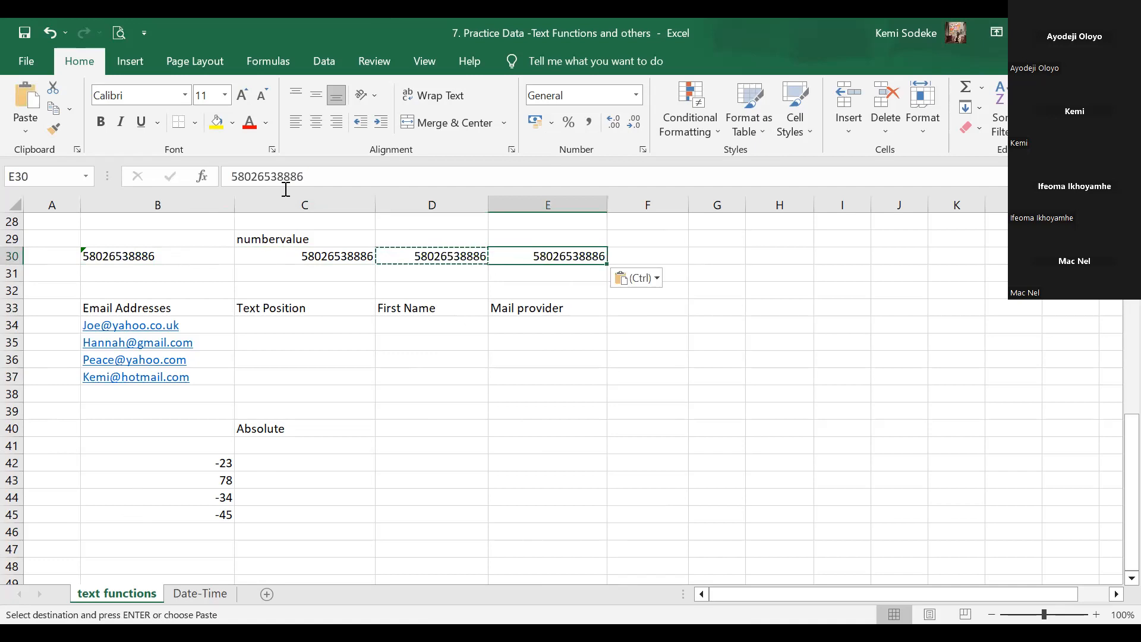
Replace the digit zero in E30's number with the letter O
left_click(255, 177)
key("BackSpace")
type("O")
key("Return")
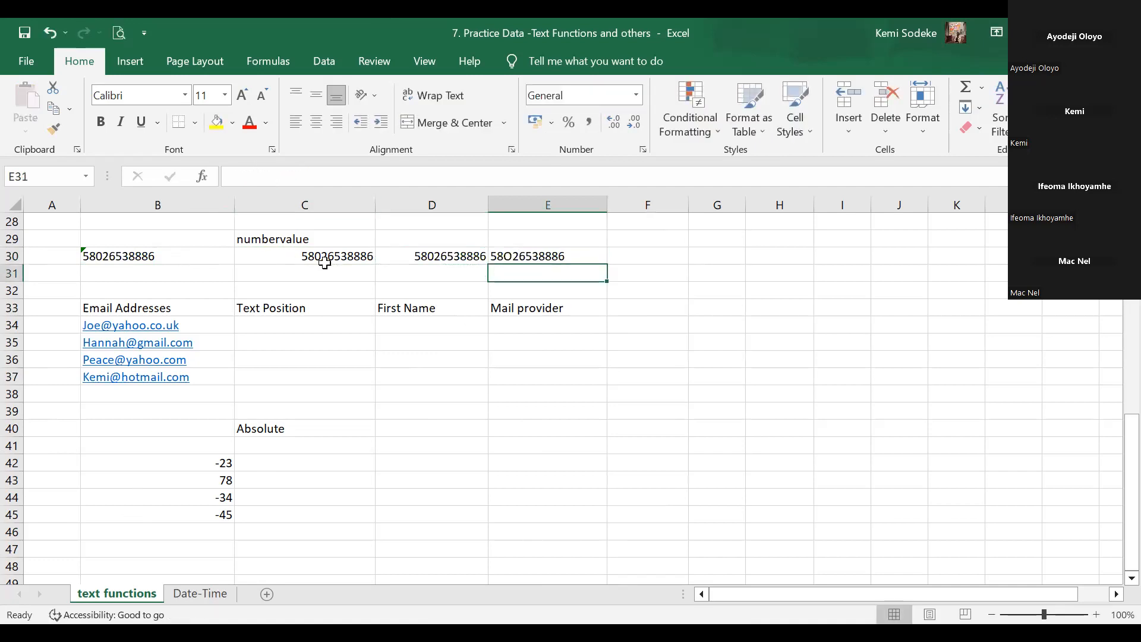
left_click(554, 256)
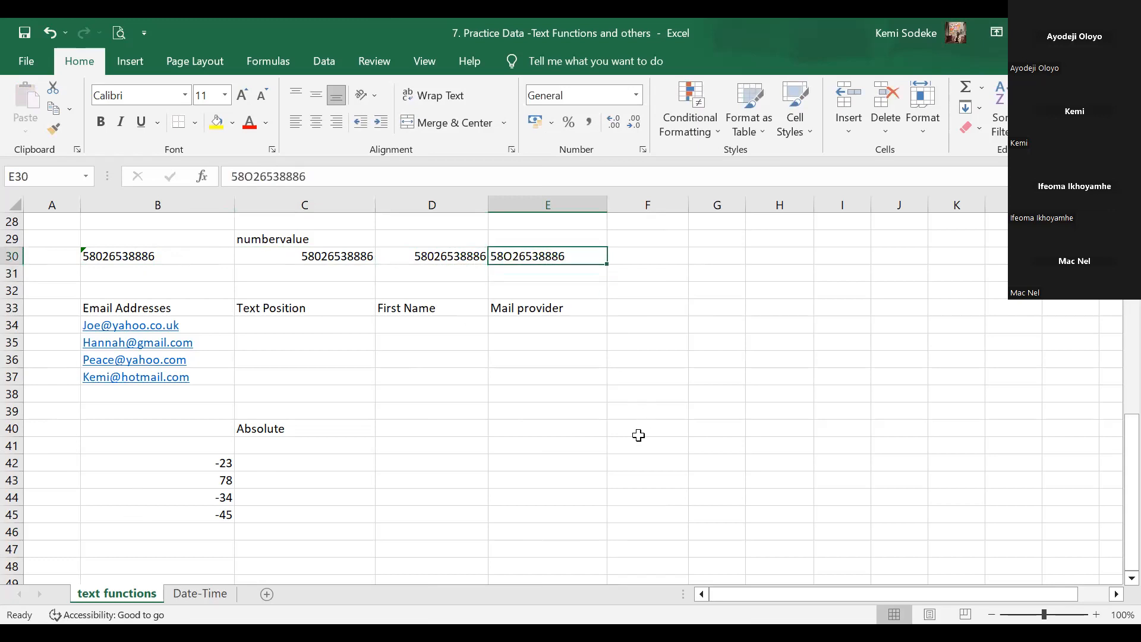
Compare the entry containing the letter O in E30 with the number in D30
left_click(642, 255)
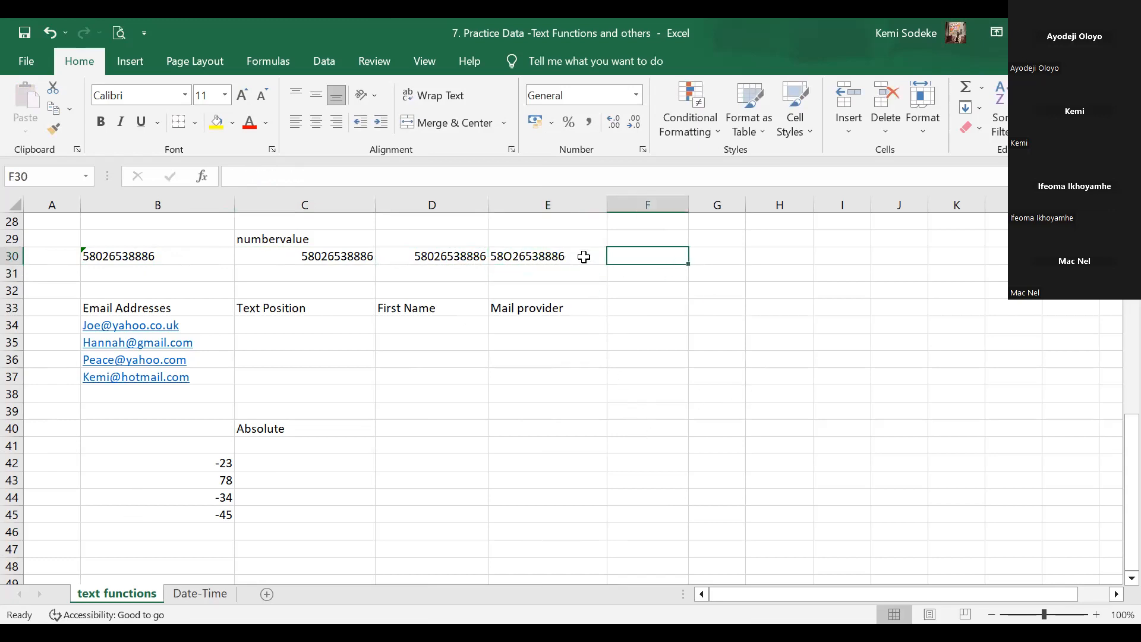
left_click_drag(434, 258, 518, 254)
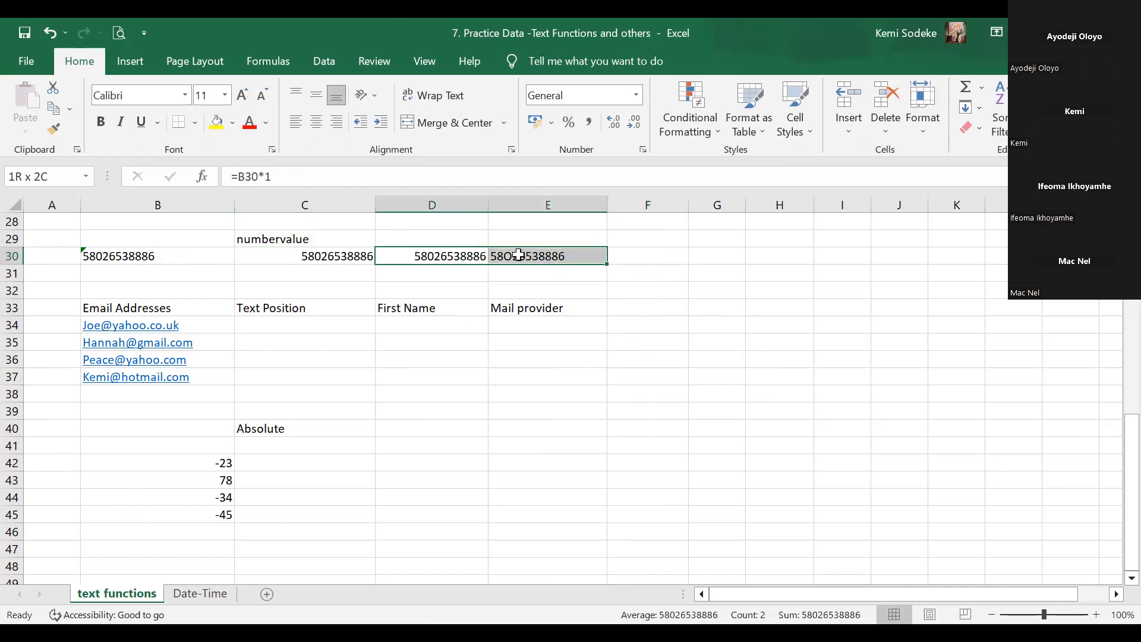
left_click(518, 254)
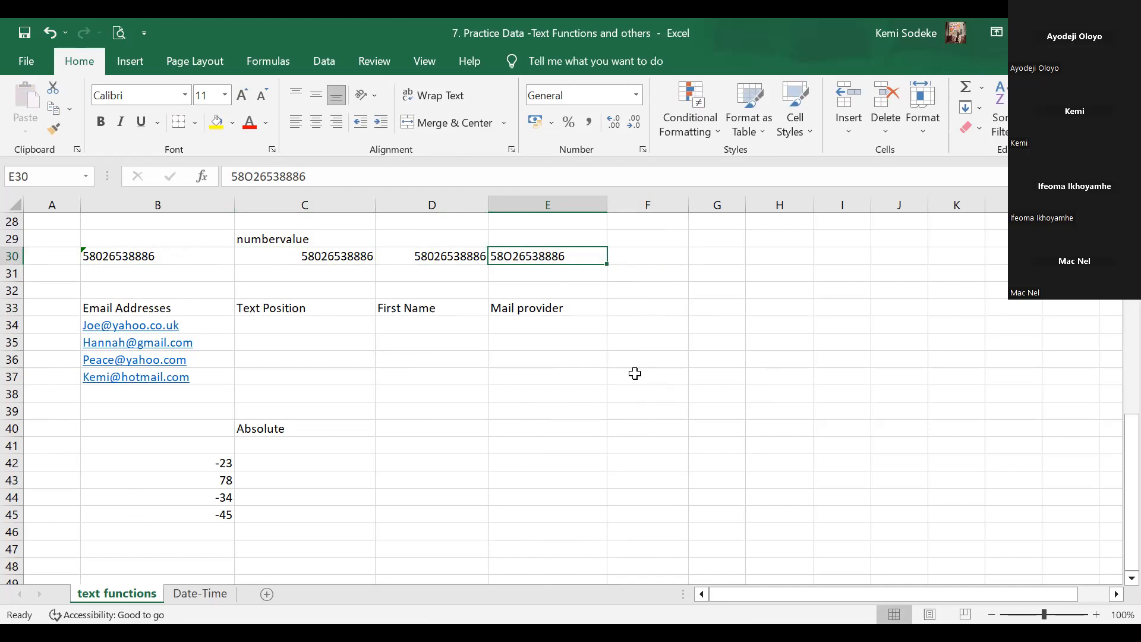
left_click(636, 254)
left_click(581, 260)
left_click(634, 257)
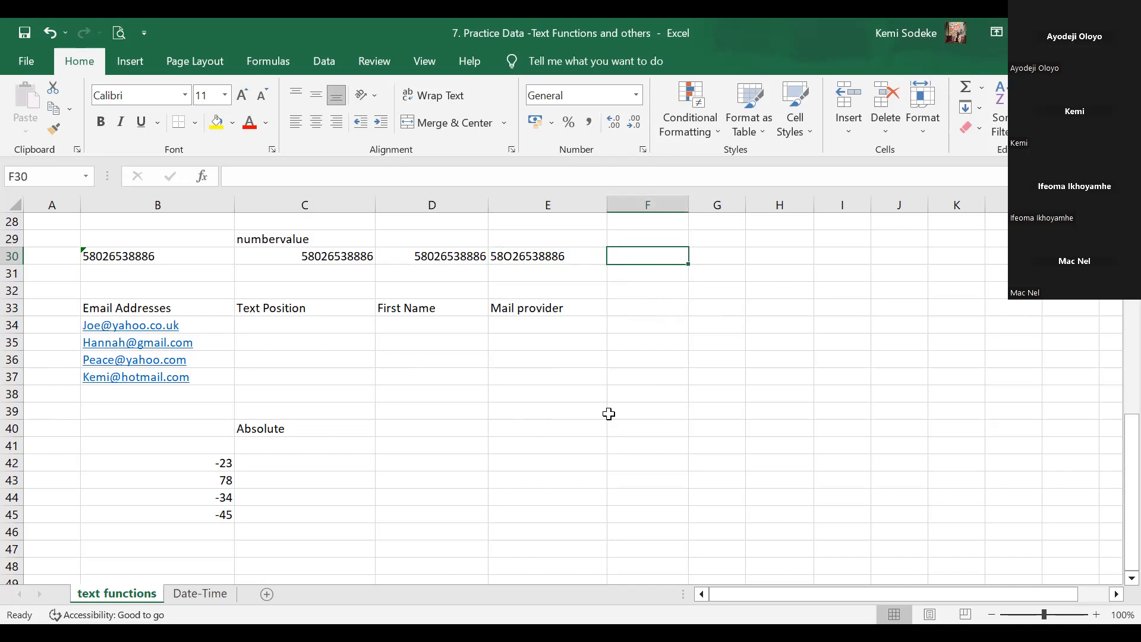
left_click(542, 258)
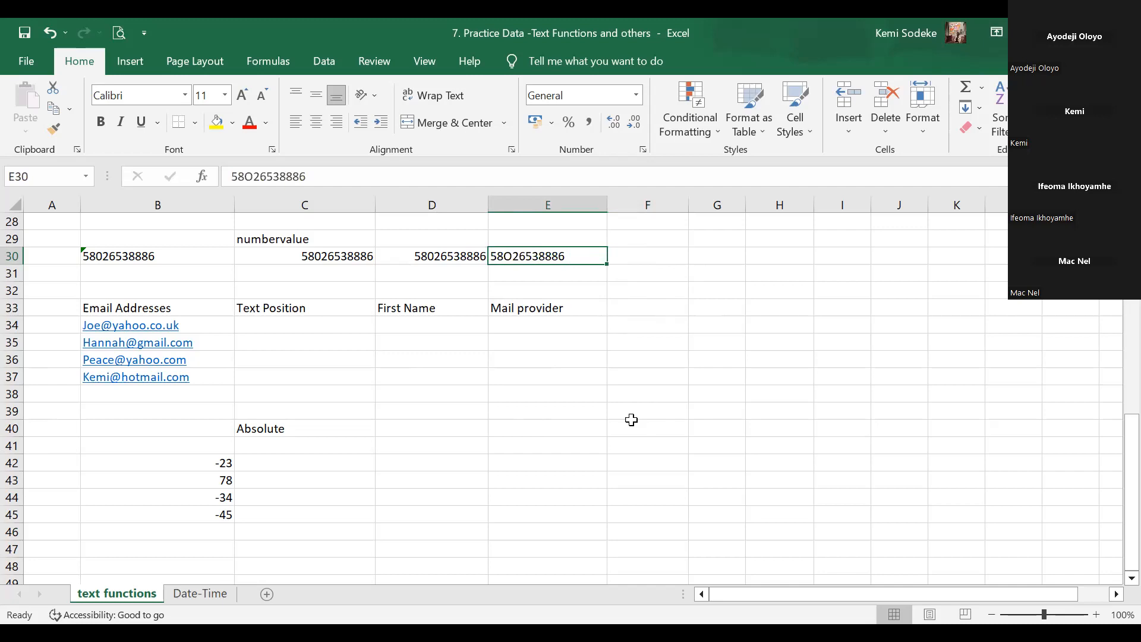
left_click(560, 375)
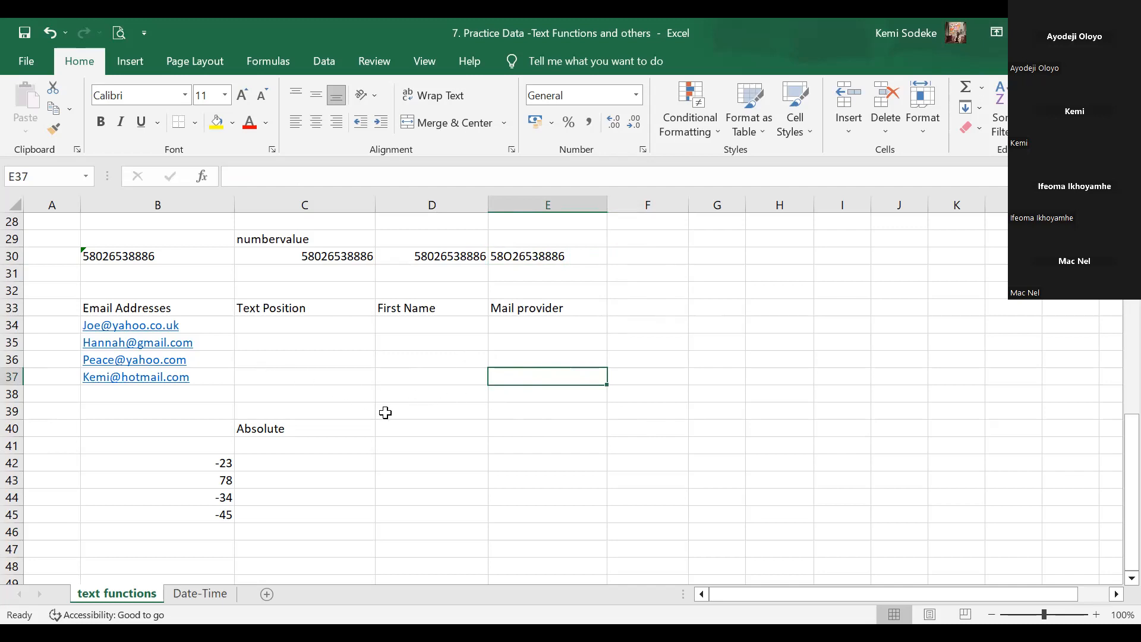
Examine each of the positive and negative numbers in B42:B45 of the Absolute section
left_click(209, 466)
scroll(416, 458, "down", 1)
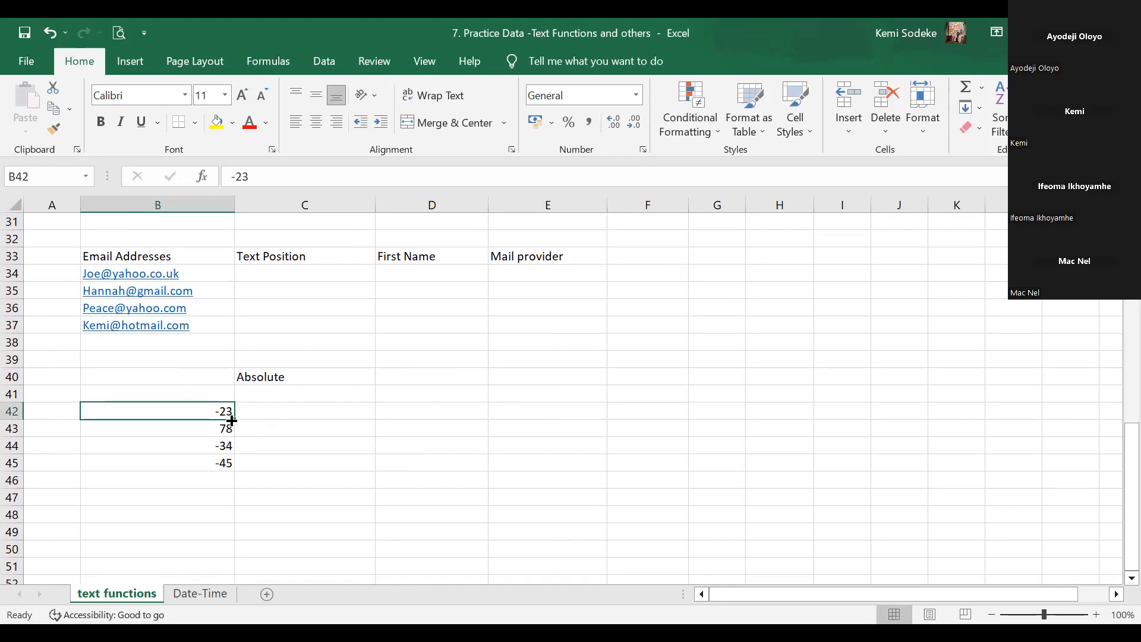
scroll(355, 450, "down", 1)
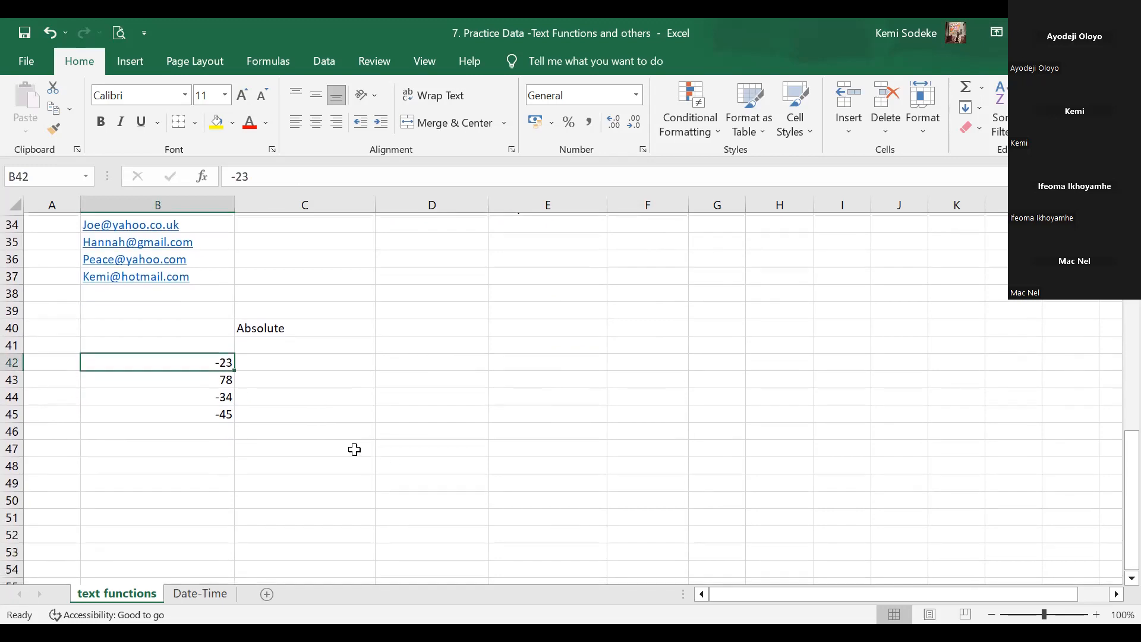
left_click(262, 357)
scroll(295, 411, "up", 1)
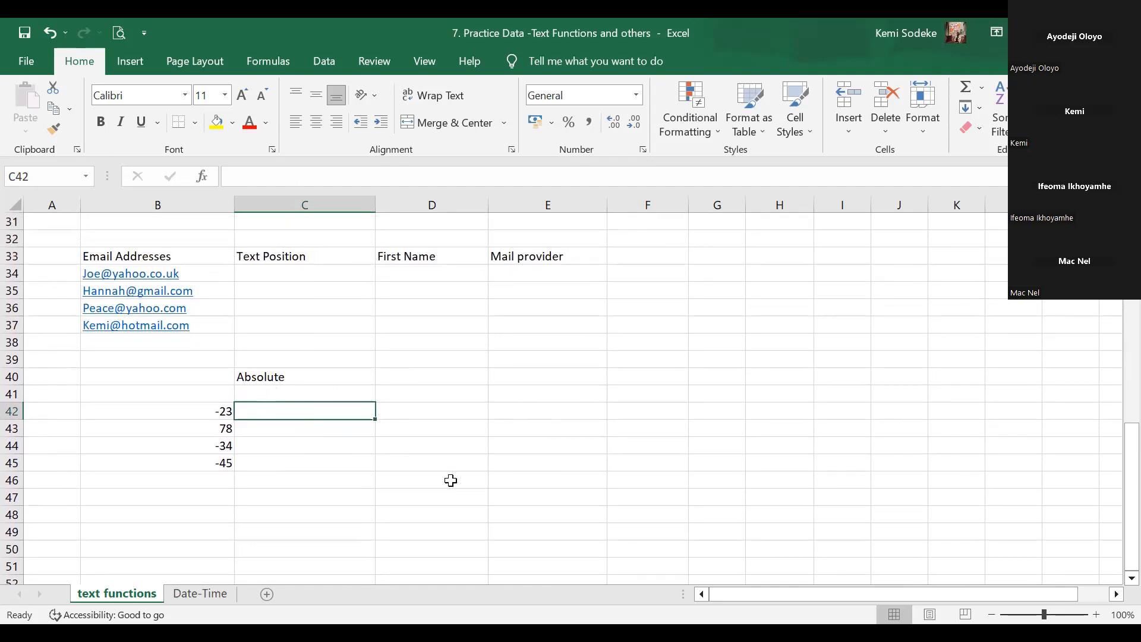
scroll(357, 393, "down", 1)
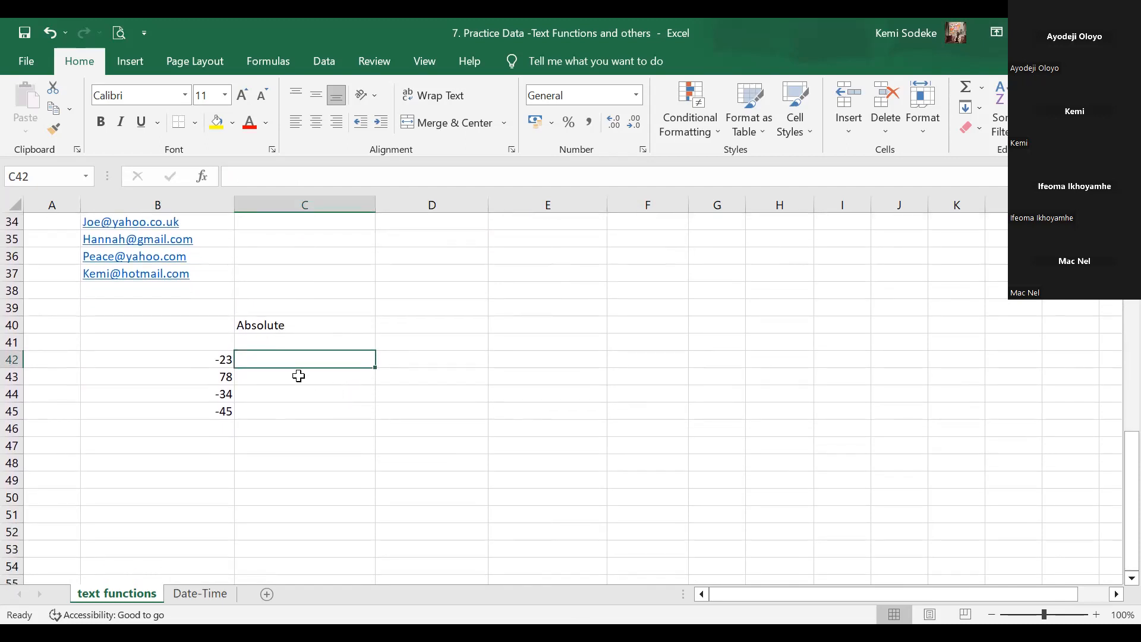
left_click(217, 360)
left_click(219, 377)
left_click(208, 393)
left_click(213, 416)
Enter =SUM(B42:B47) in B48 to total the original numbers in the Absolute section
left_click(224, 460)
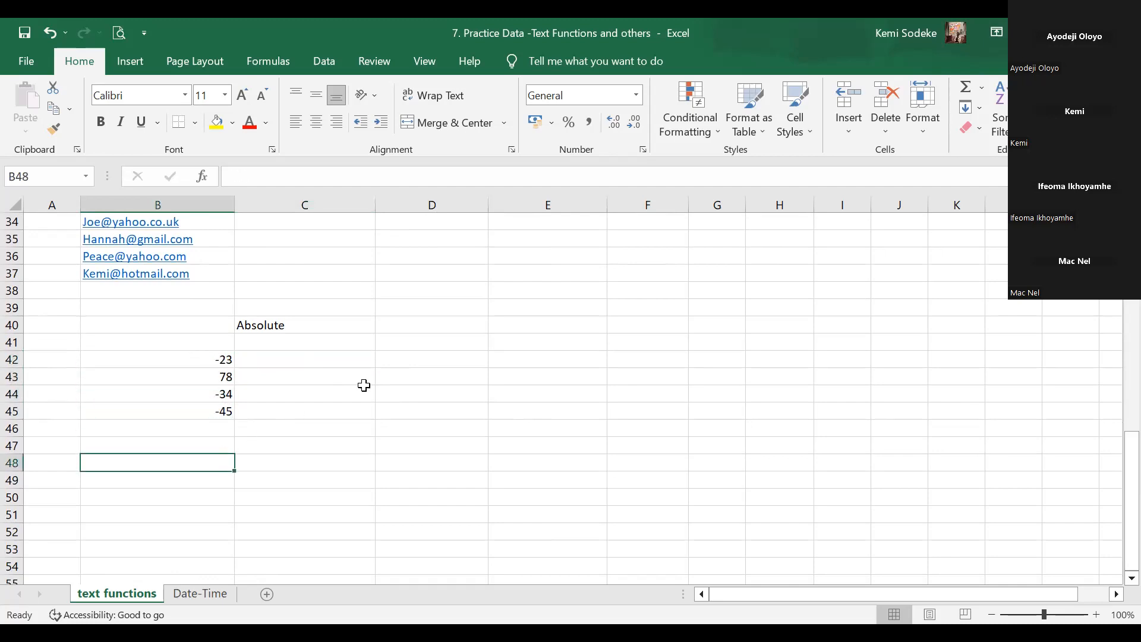
left_click(966, 88)
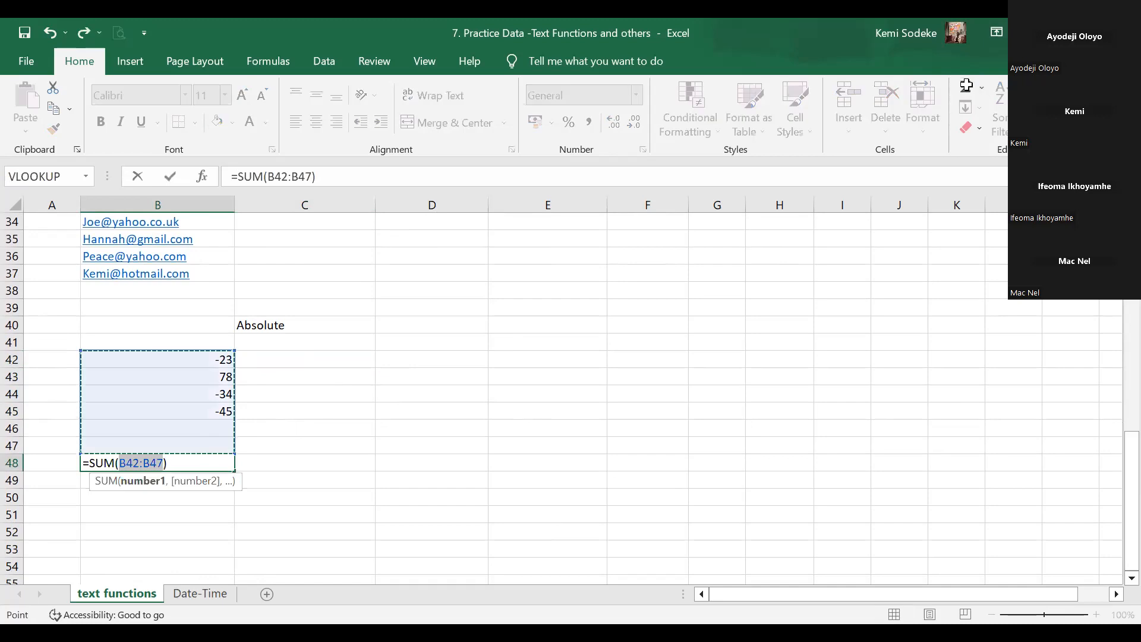
key("Return")
left_click(200, 462)
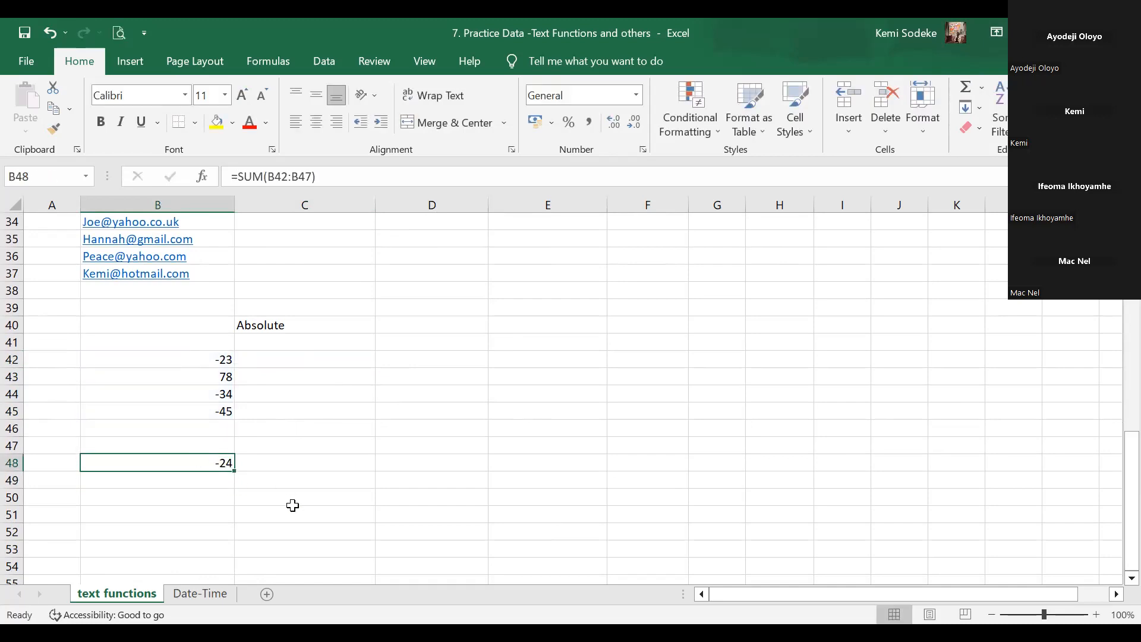
Enter =ABS(B42) in C42 under Absolute and fill the formula down to C45
left_click(283, 359)
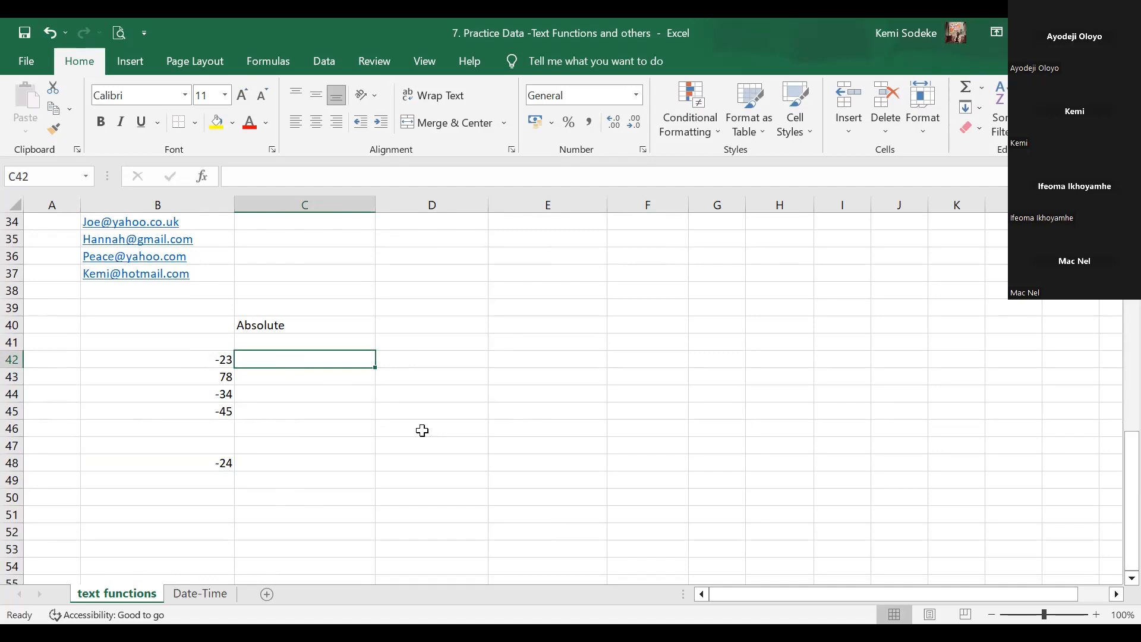
type("=")
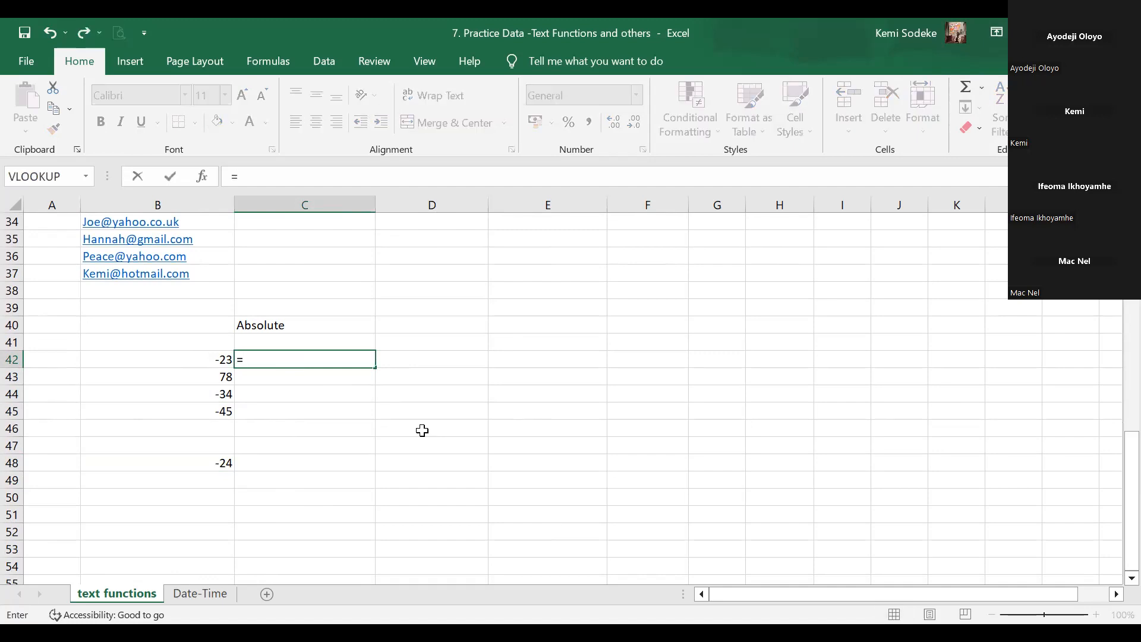
type("abs")
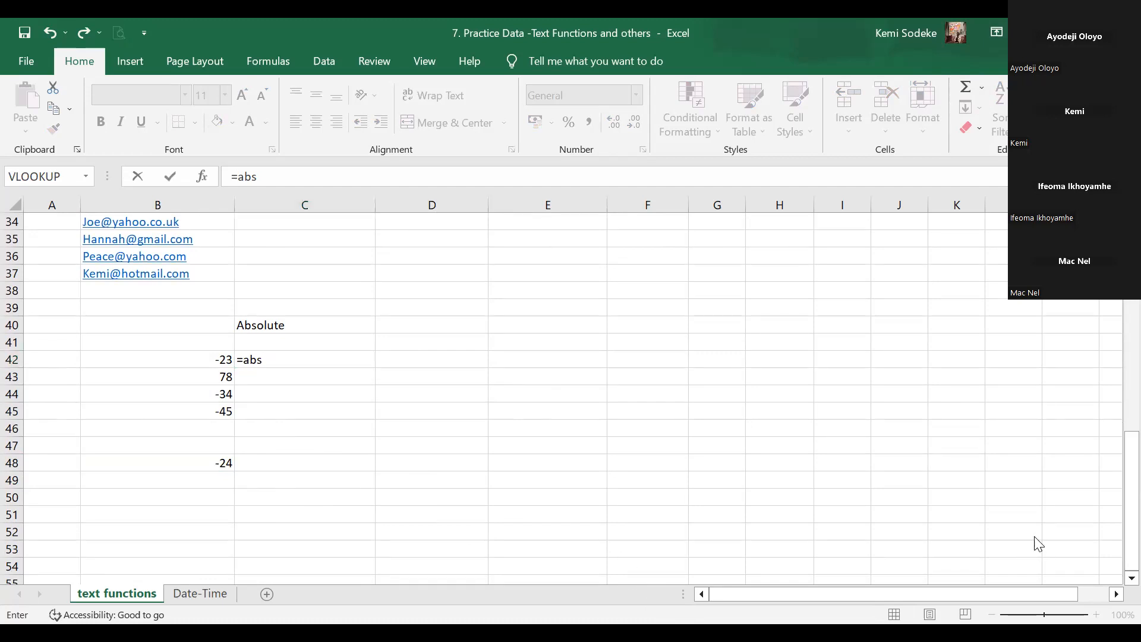
left_click(311, 429)
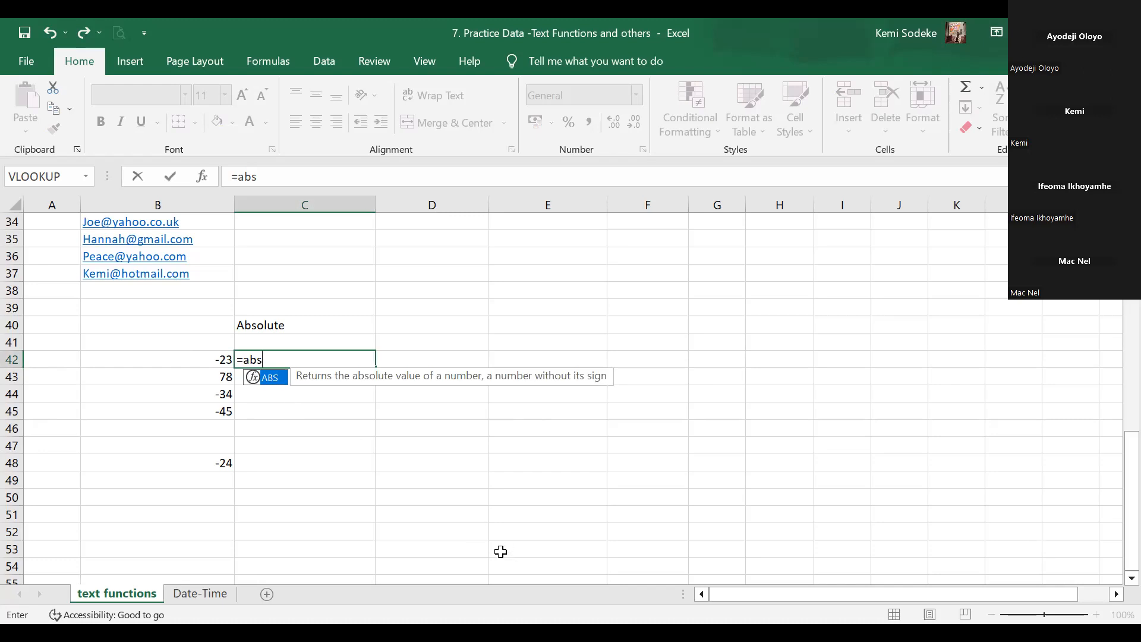
type("(")
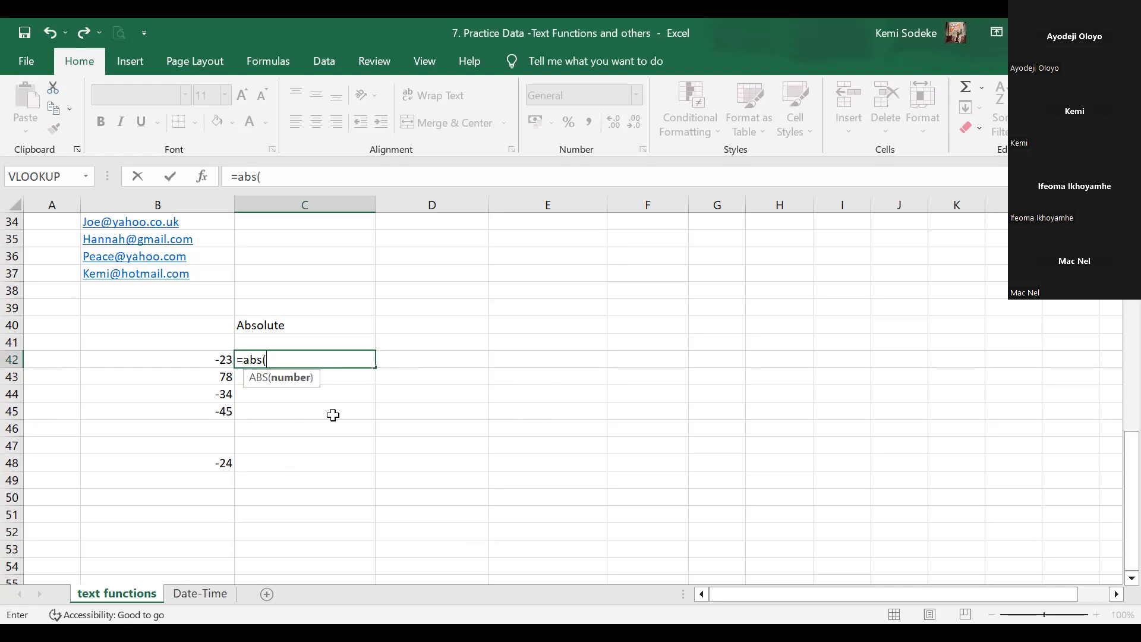
left_click(205, 362)
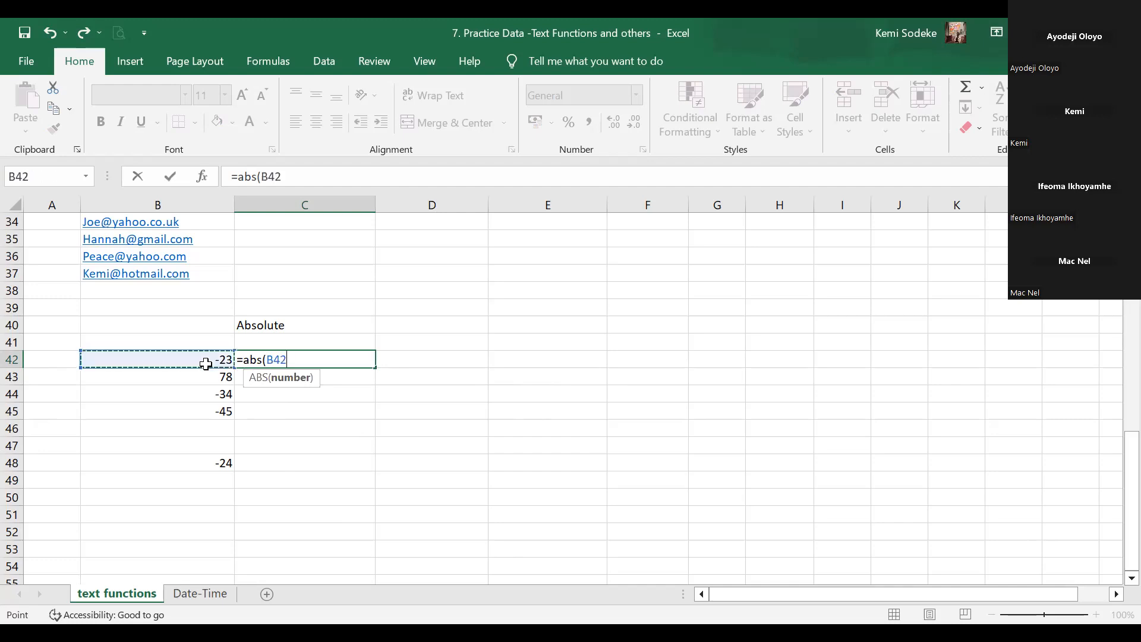
type(")")
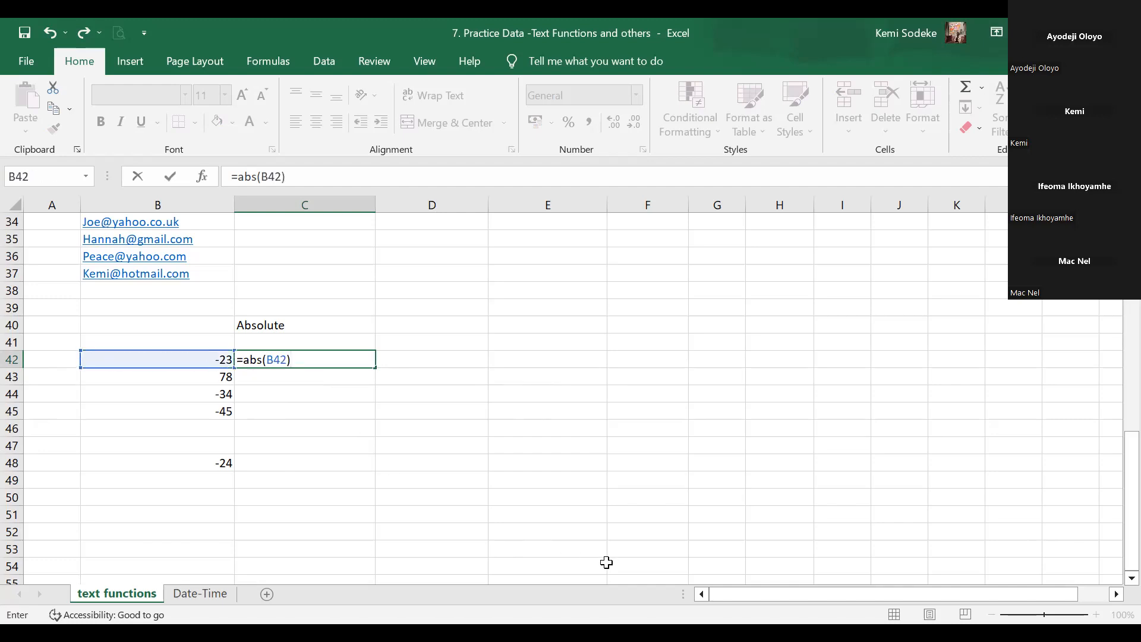
key("Return")
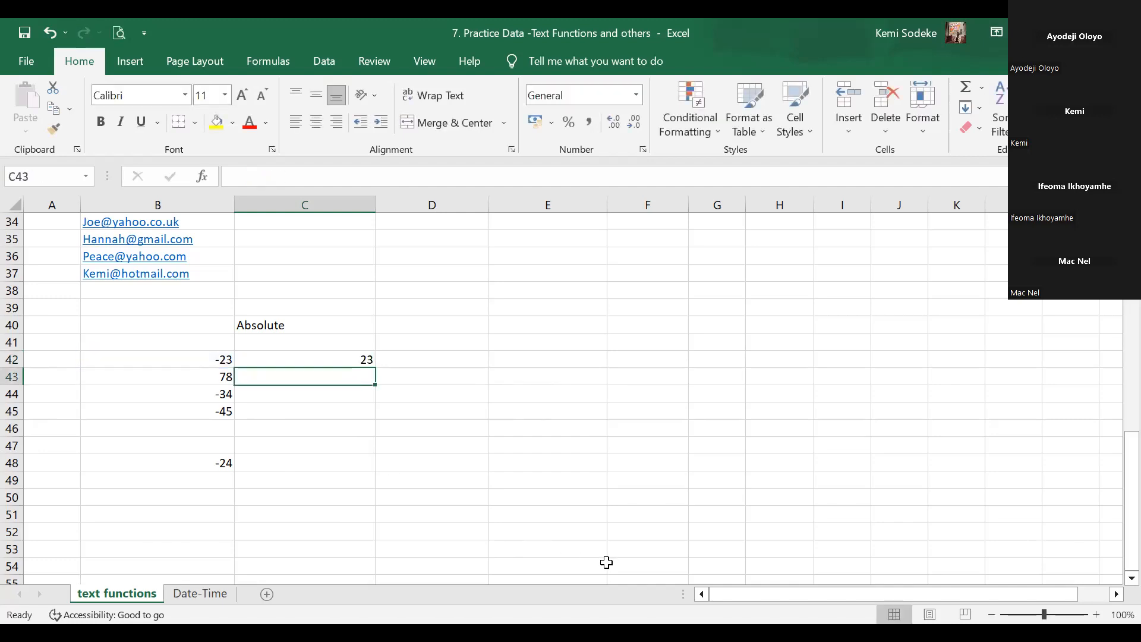
left_click(345, 359)
left_click_drag(374, 369, 351, 417)
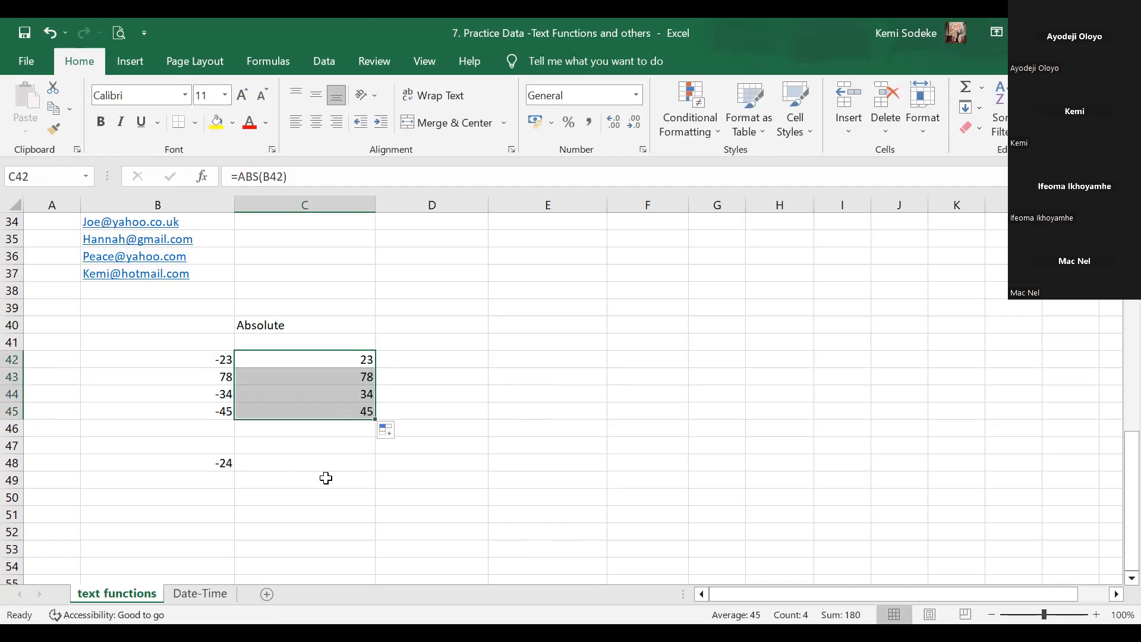
Fill the SUM formula from B48 across to C48 to total the absolute values
left_click(206, 462)
left_click_drag(234, 471, 369, 473)
left_click(339, 460)
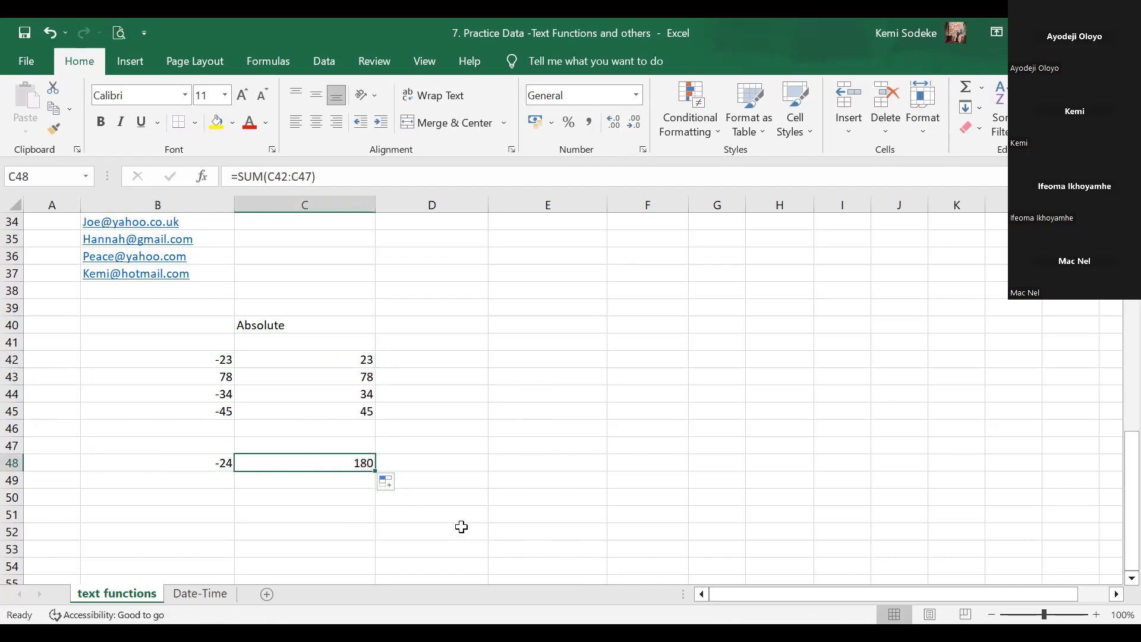
left_click(275, 327)
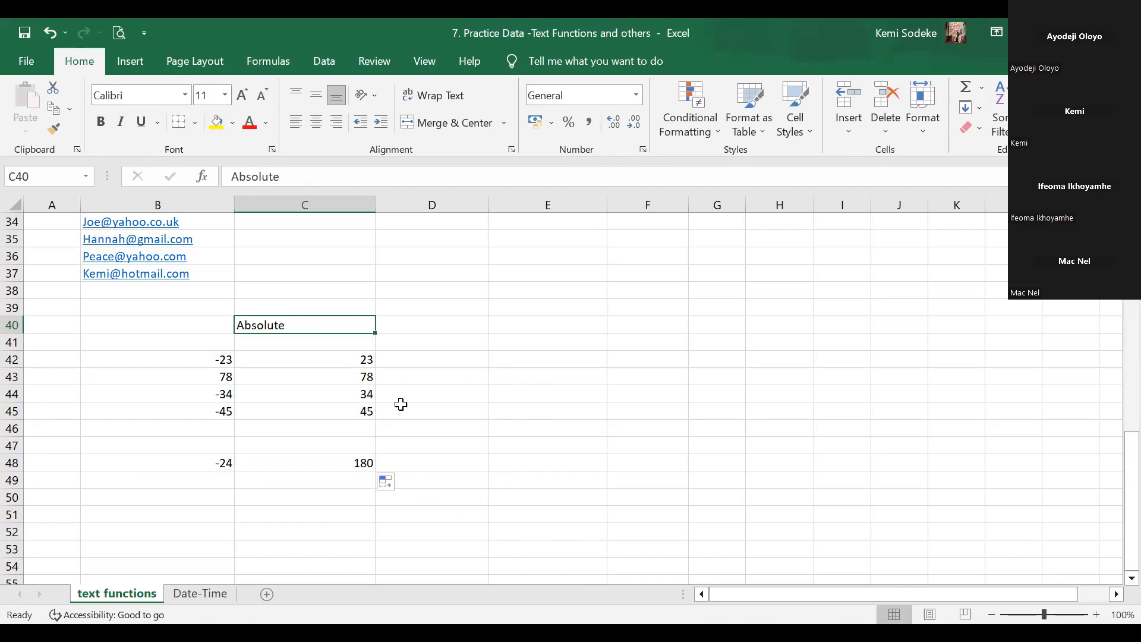
left_click(331, 359)
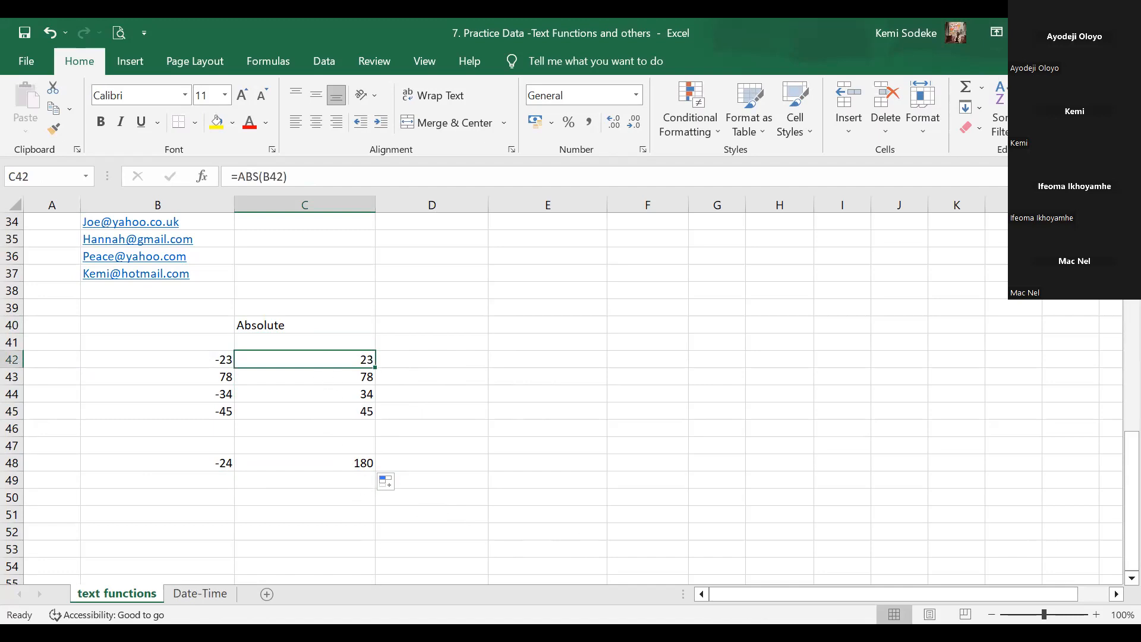
Open the Date-Time sheet and enter =TODAY() in C4 beside Todays Date
left_click(202, 594)
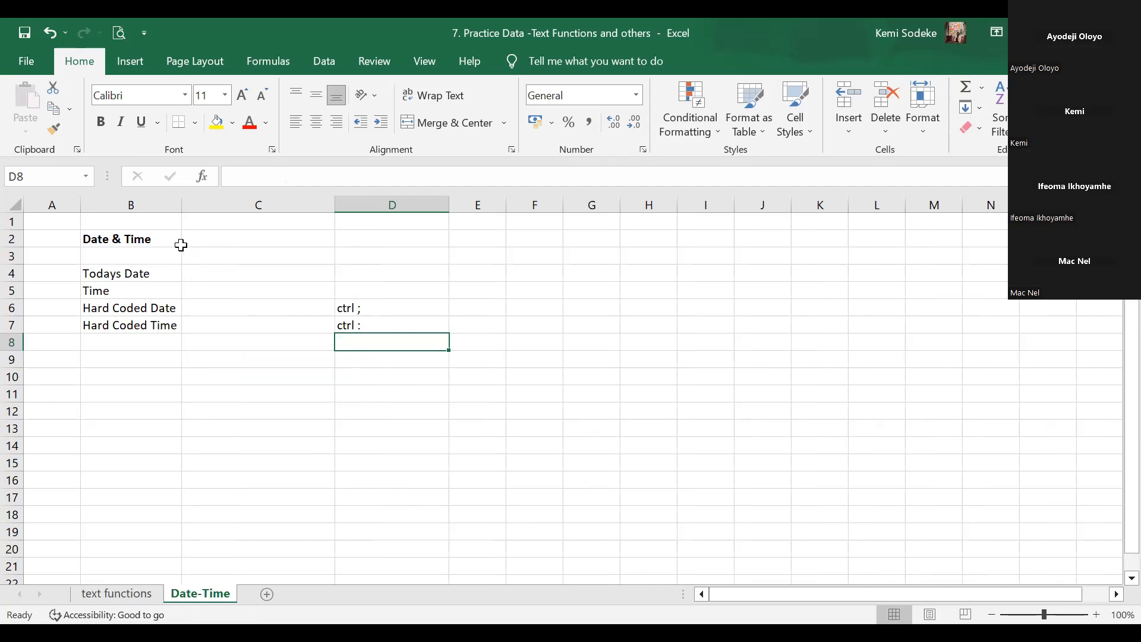
left_click(228, 244)
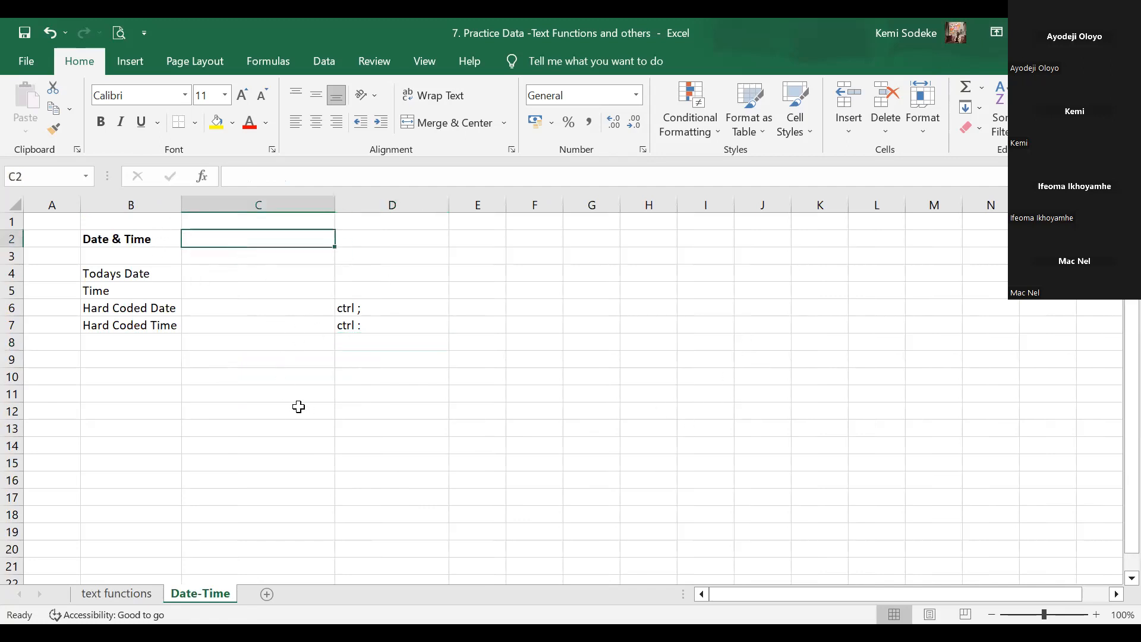
left_click(215, 273)
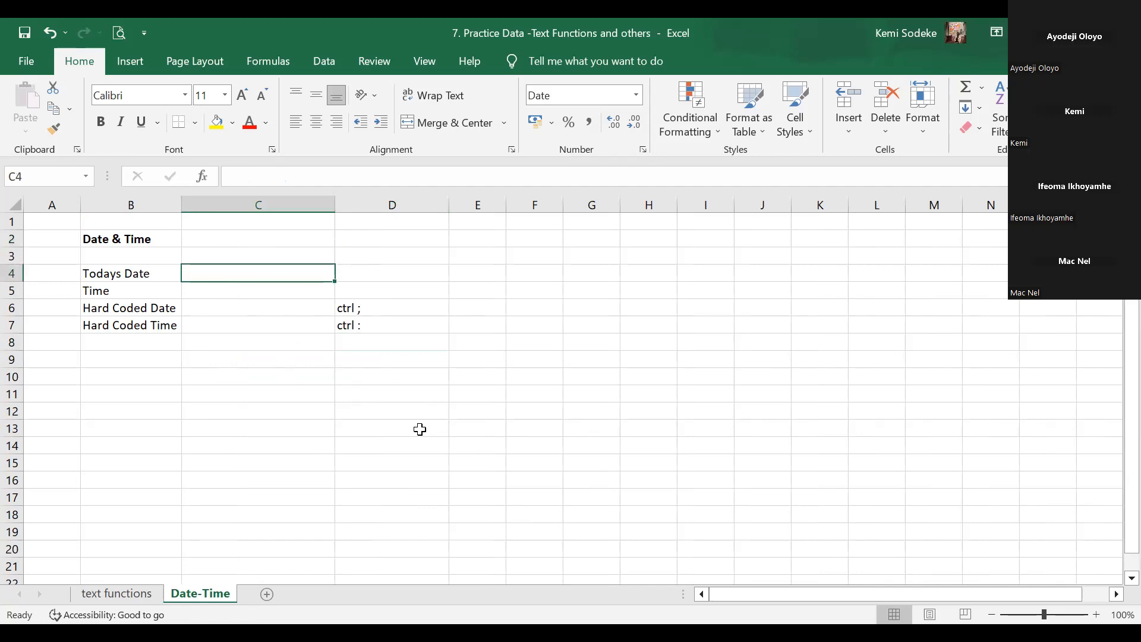
type("=")
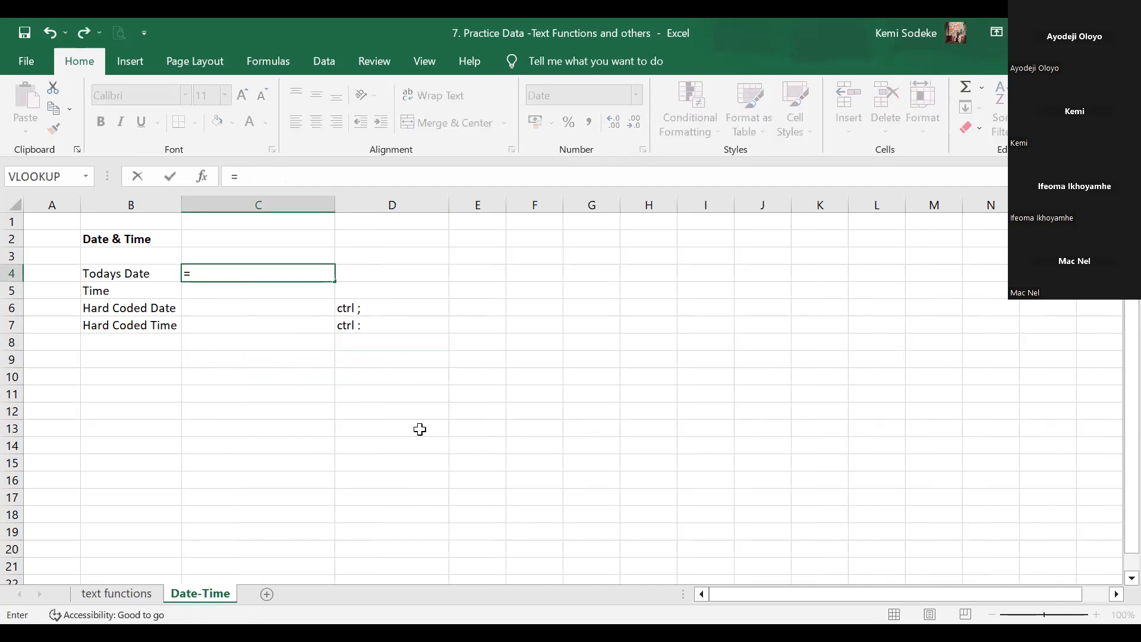
type("today")
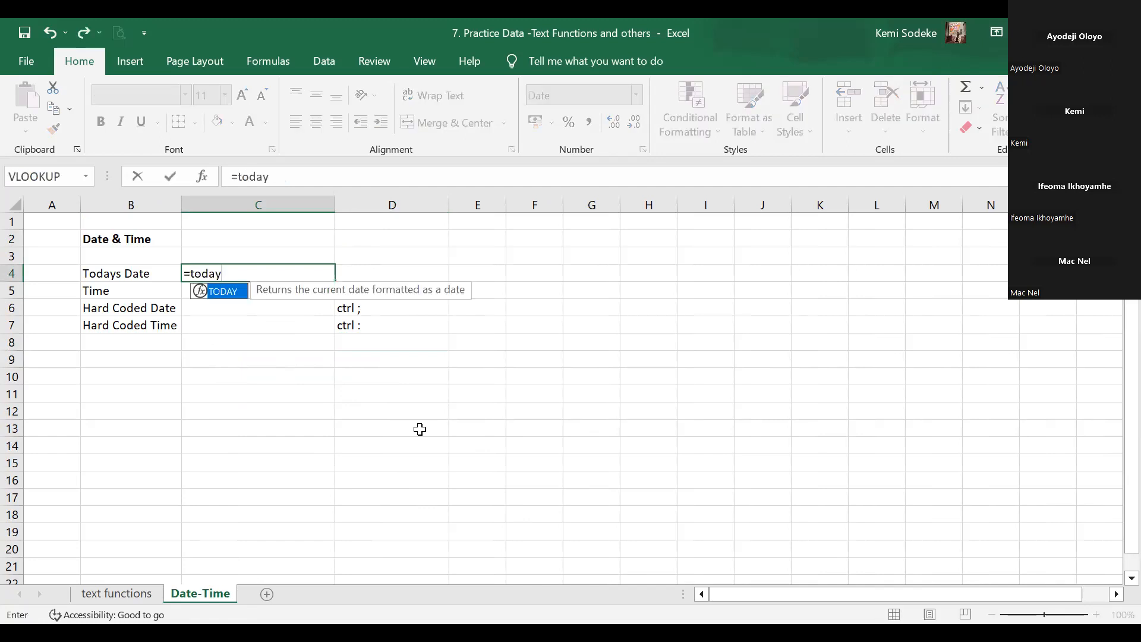
type("()")
key("Return")
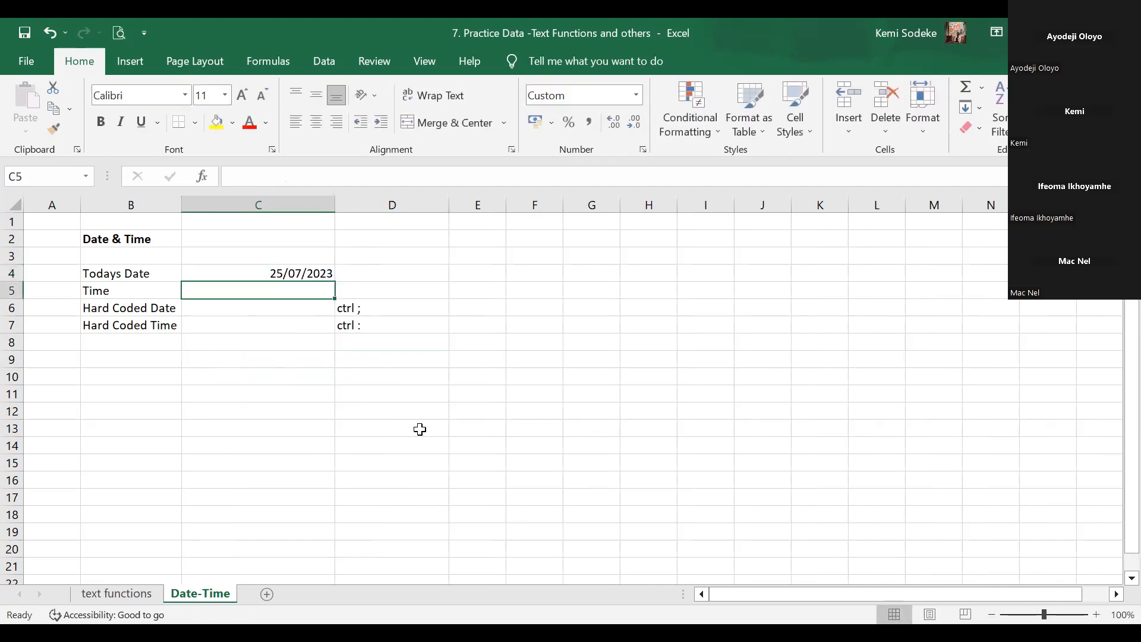
left_click(295, 273)
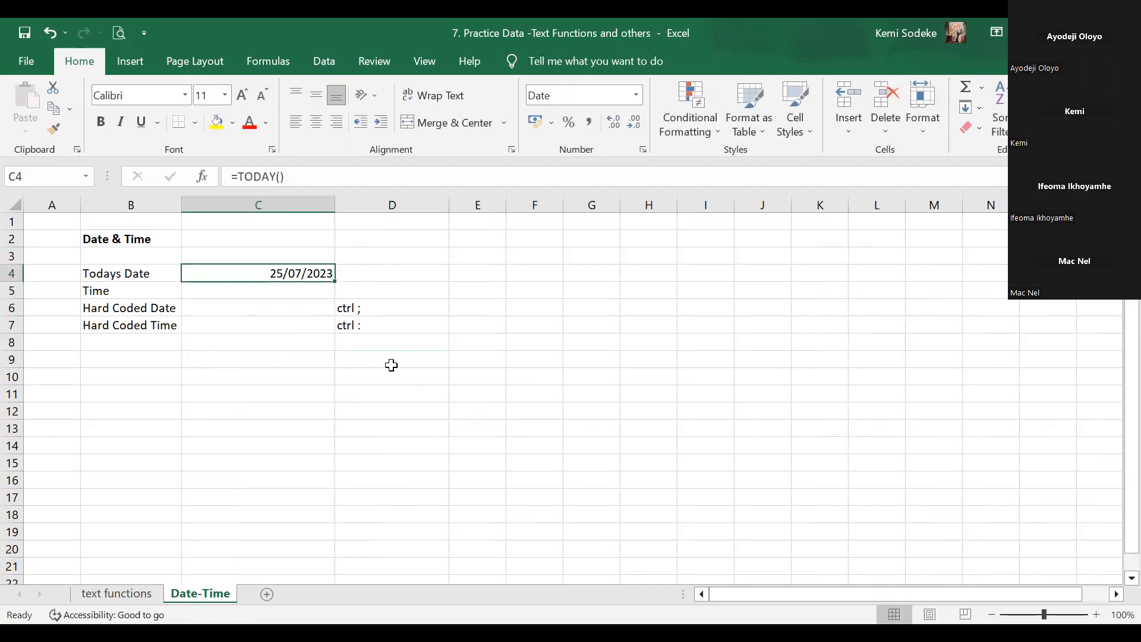
Enter =NOW() in C5 beside Time to return the current date and time
left_click(250, 295)
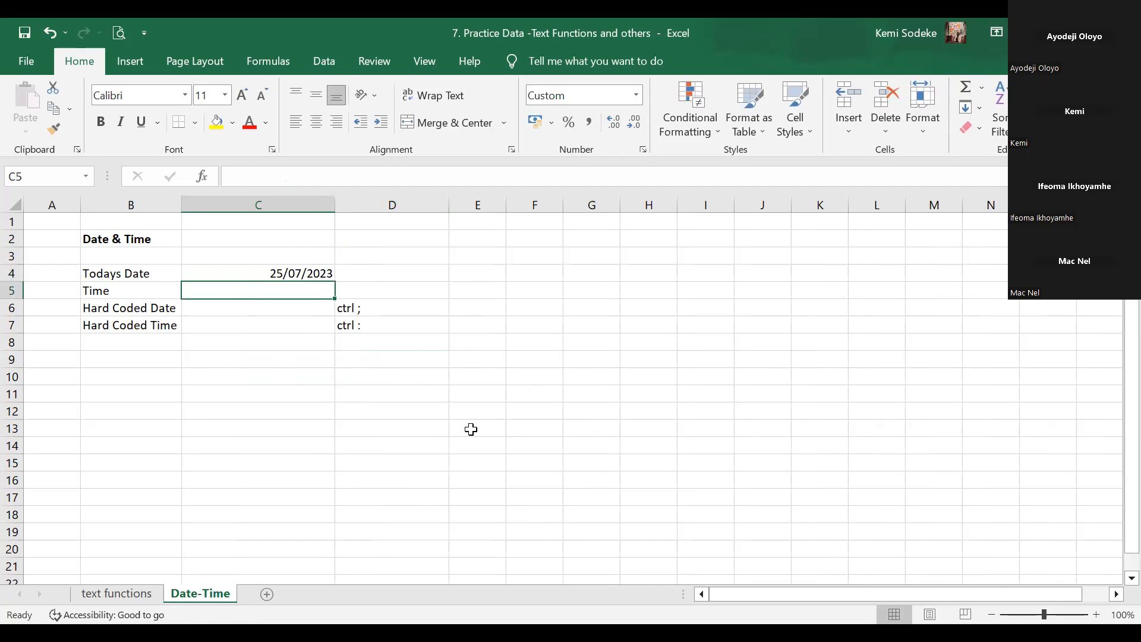
type("=")
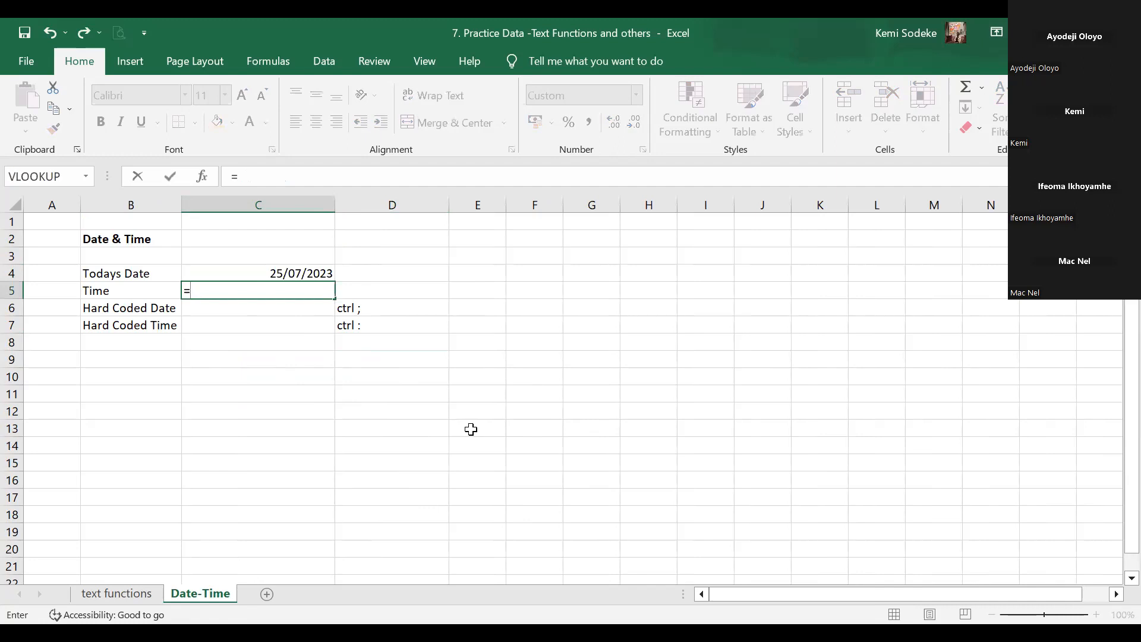
type("now(")
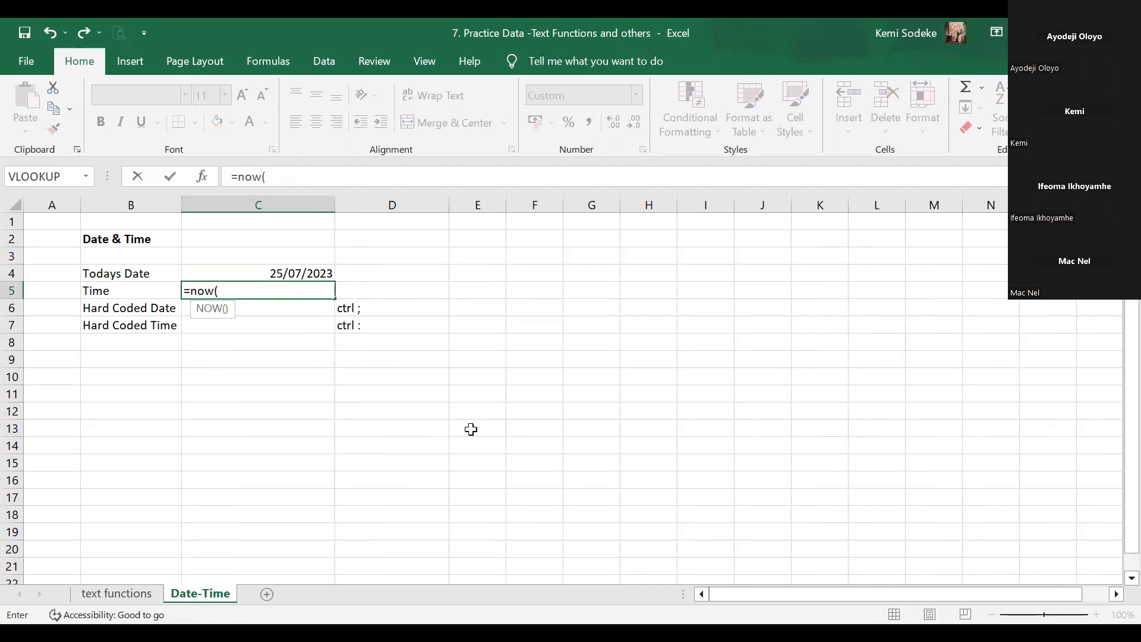
type(")")
key("Return")
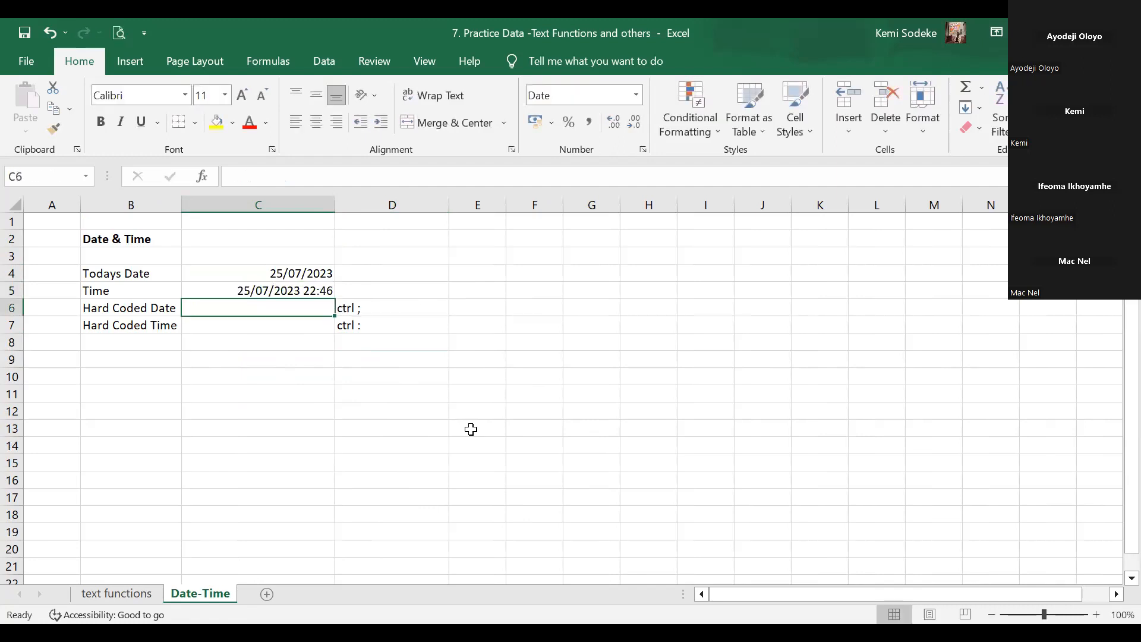
Compare the formulas and displayed values of the Todays Date and Time cells, C4 and C5
left_click(296, 292)
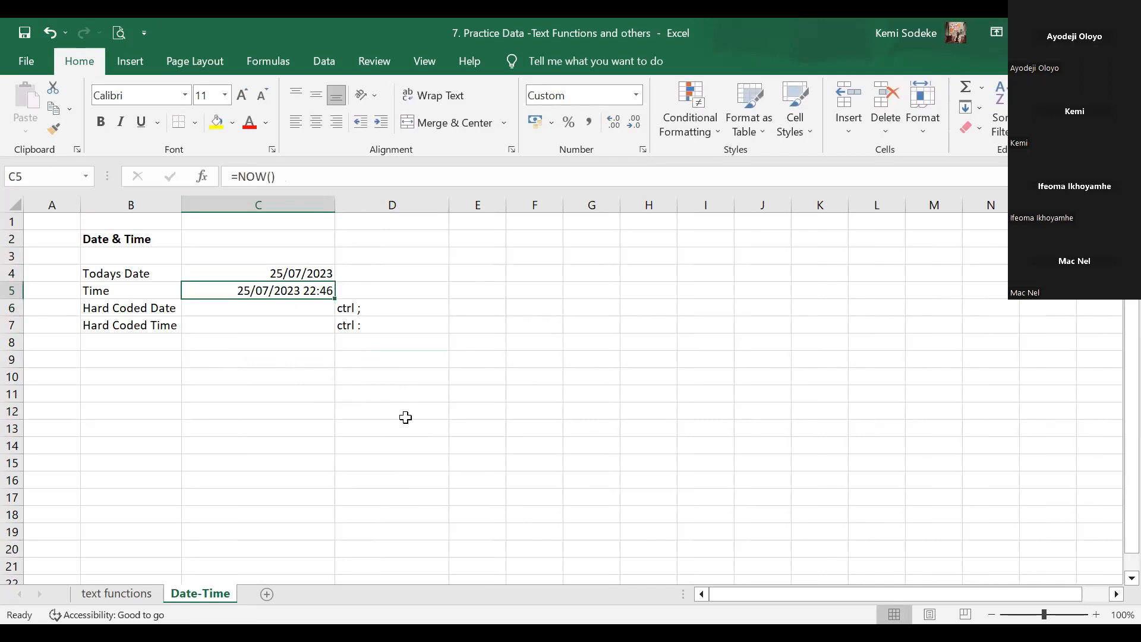
left_click(268, 314)
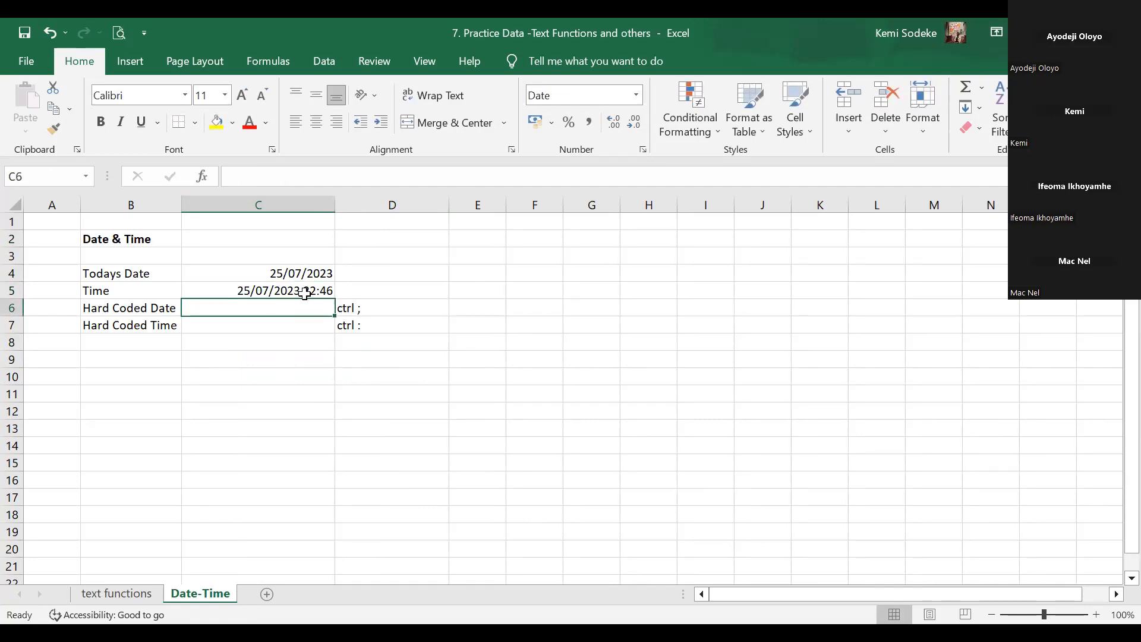
left_click(276, 288)
left_click(277, 274)
left_click(234, 290)
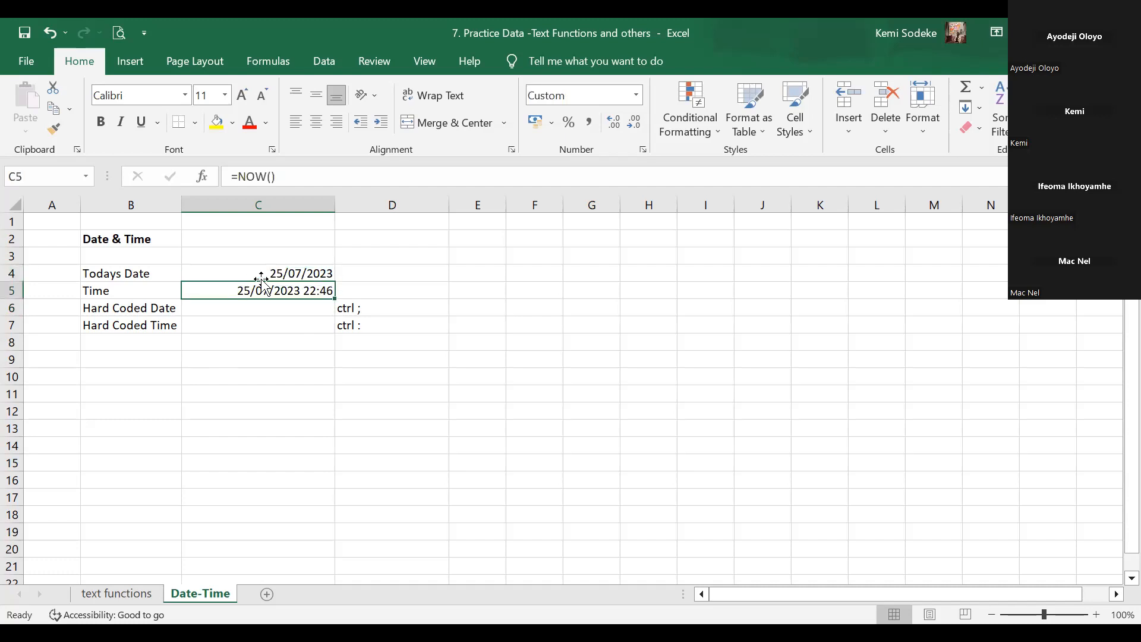
left_click(293, 275)
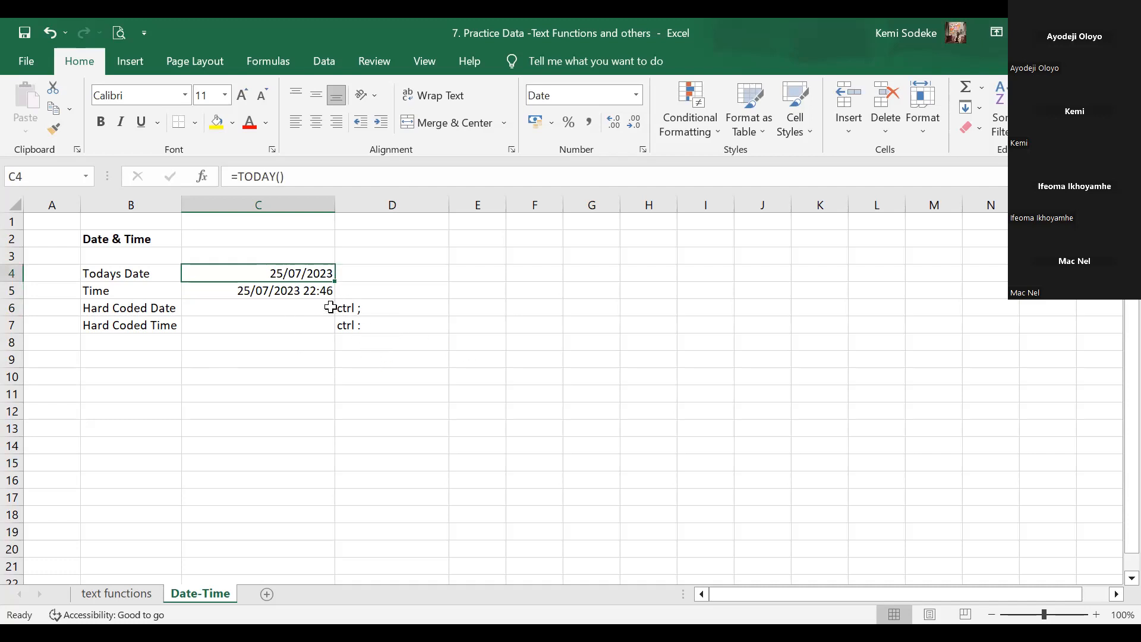
Insert the current date, 25/07/2023, as a fixed value in C6 beside Hard Coded Date
left_click(283, 313)
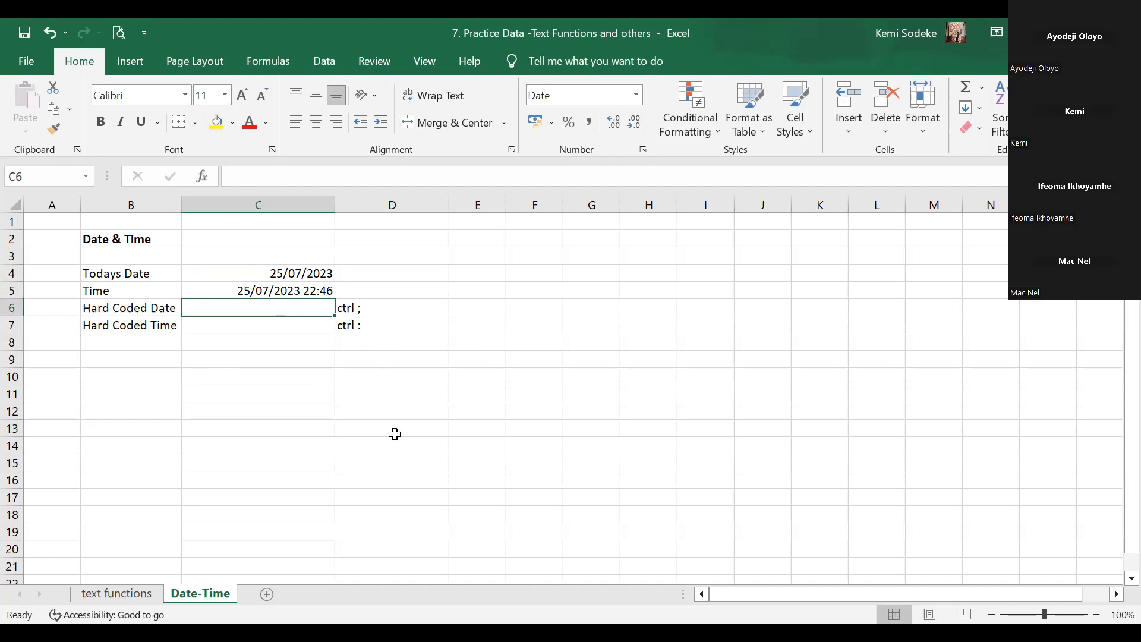
key("ctrl+semicolon")
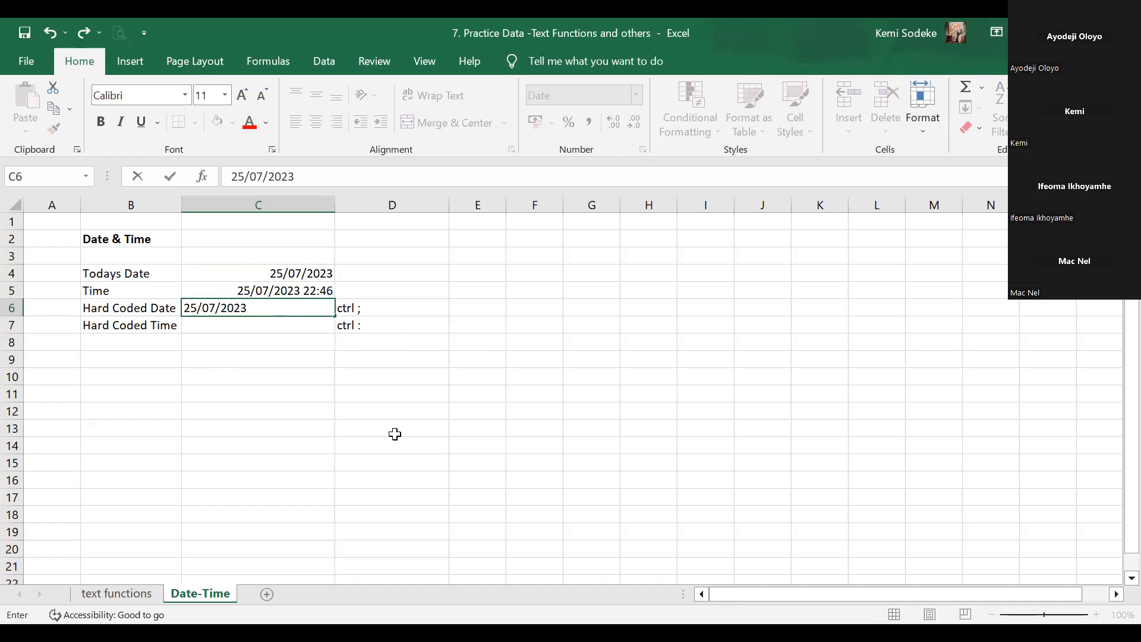
key("Return")
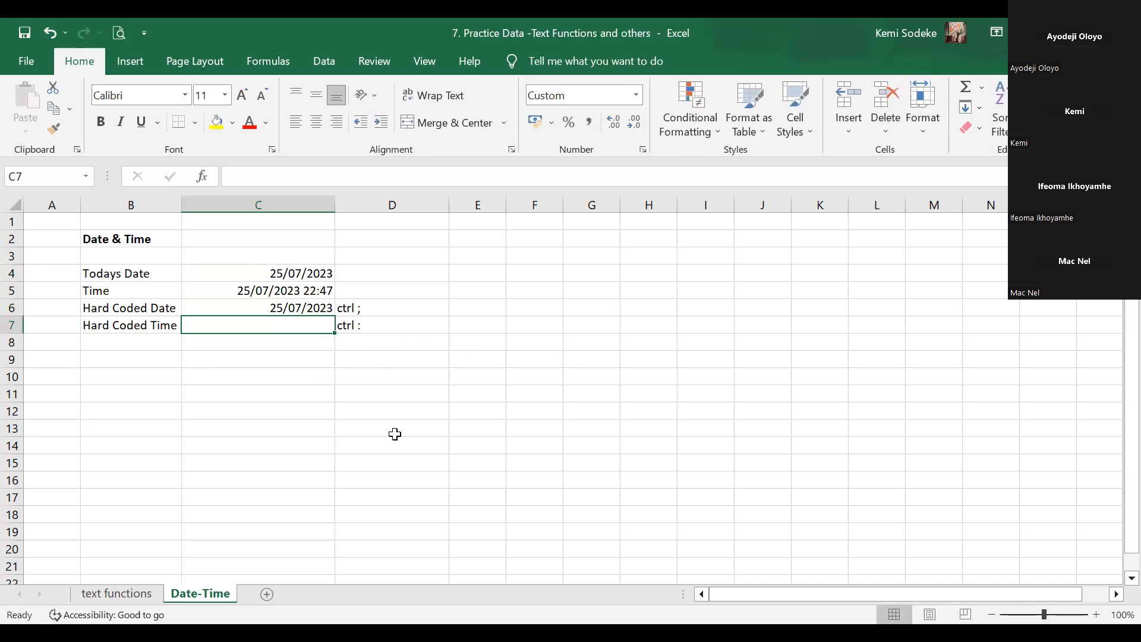
Insert the current time, 22:47, as a fixed value in C7 beside Hard Coded Time
key("ctrl+semicolon")
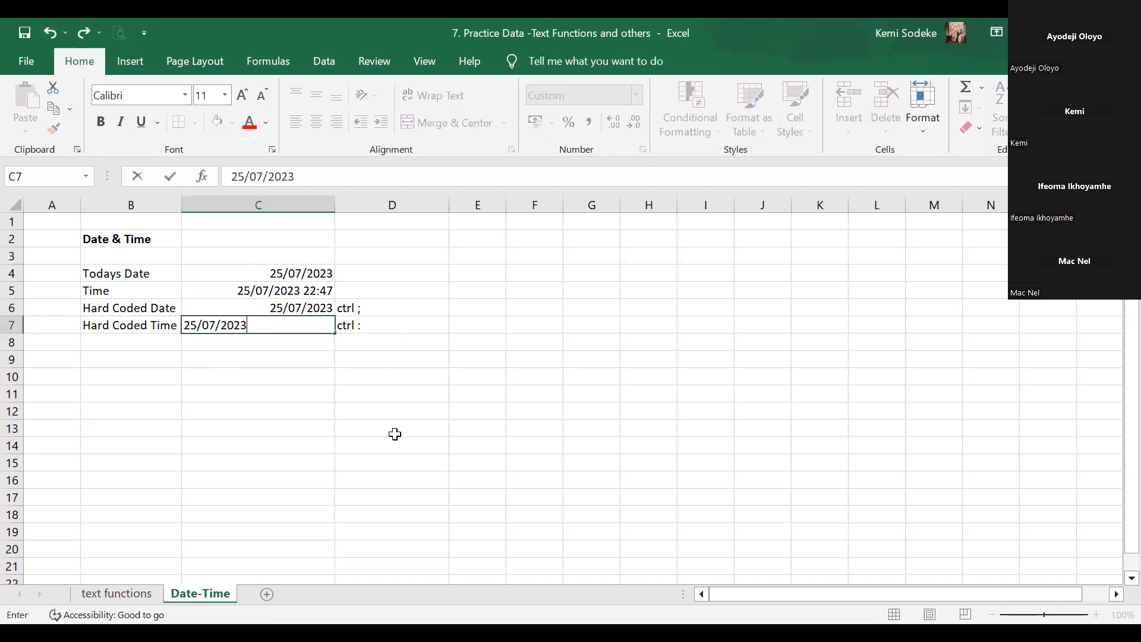
key("Return")
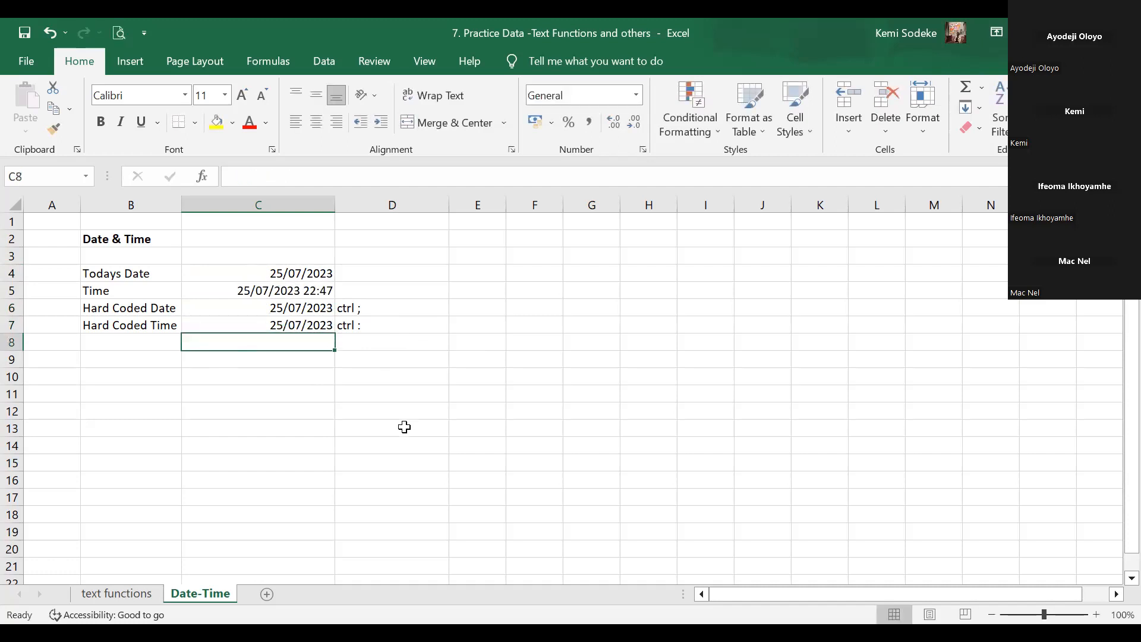
key("Up")
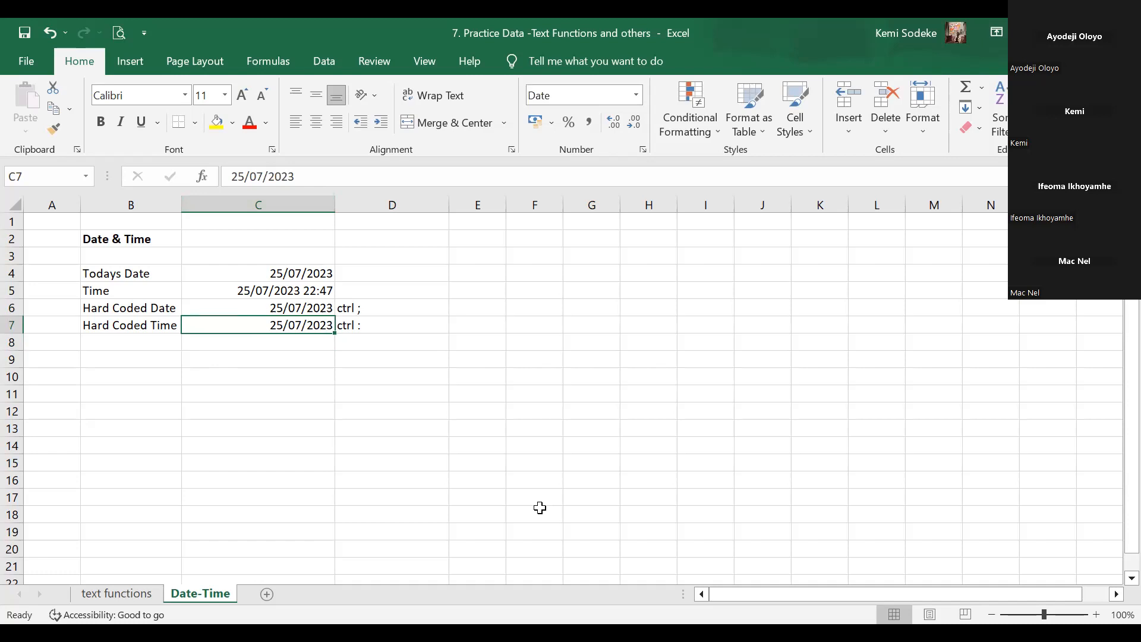
key("ctrl+shift+semicolon")
key("Return")
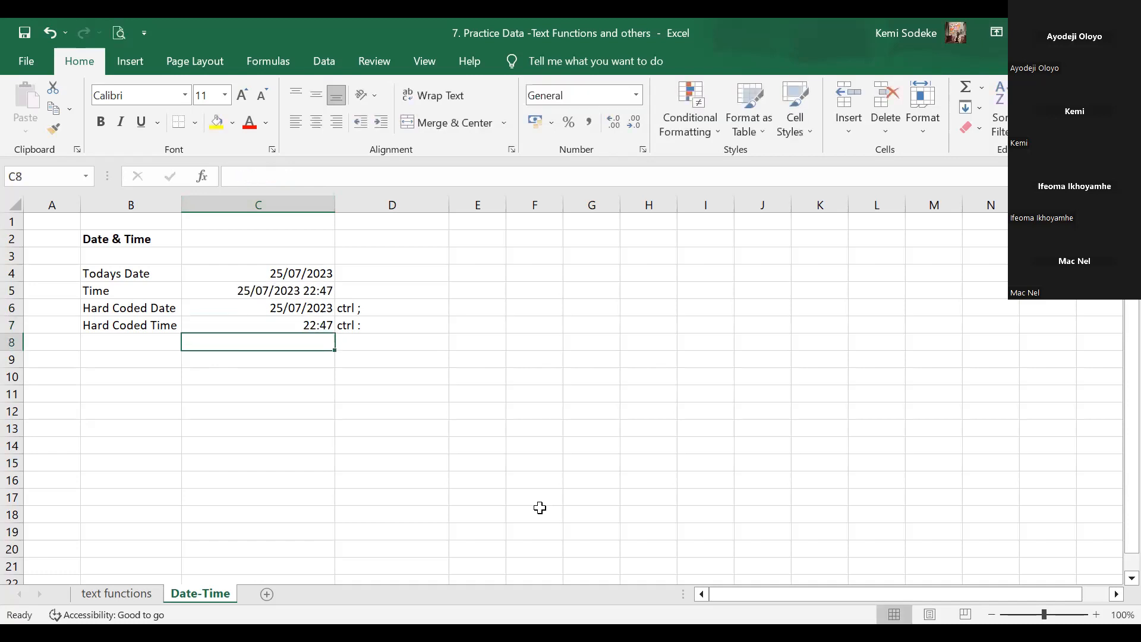
Clear the Todays Date cell C4 and enter =TODAY() in it again
left_click(261, 274)
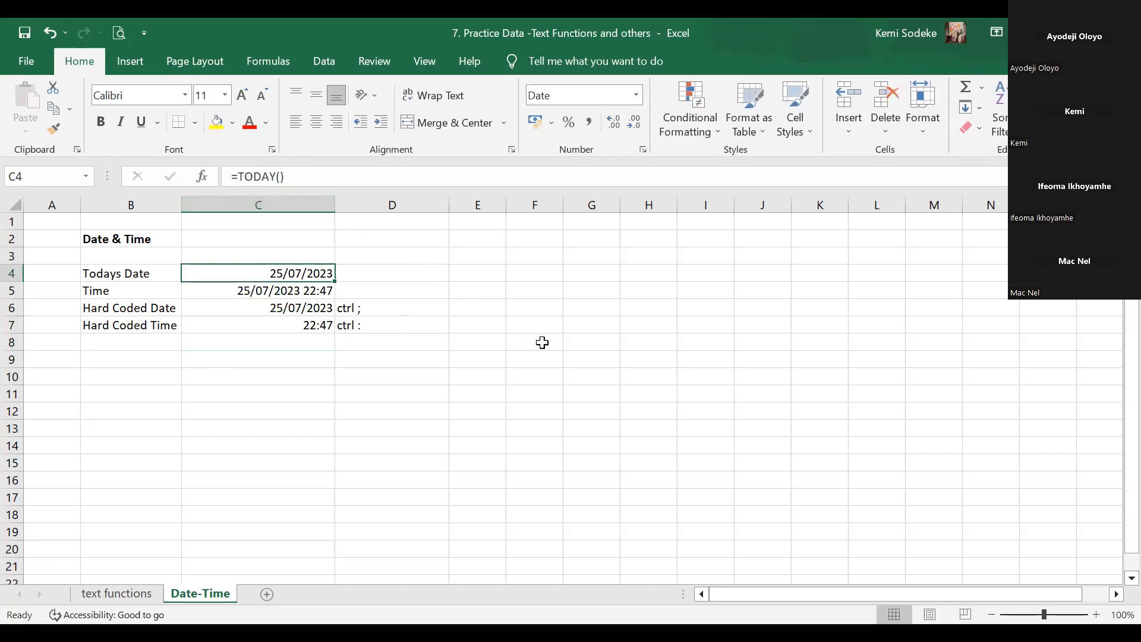
left_click(329, 406)
left_click(299, 275)
key("Delete")
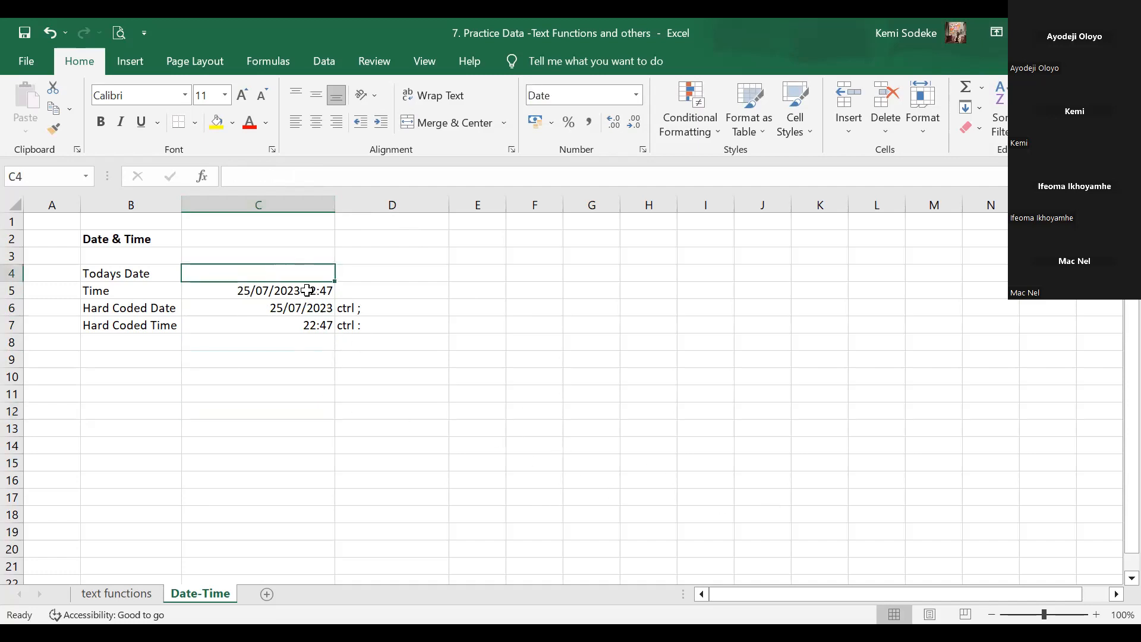
type("=")
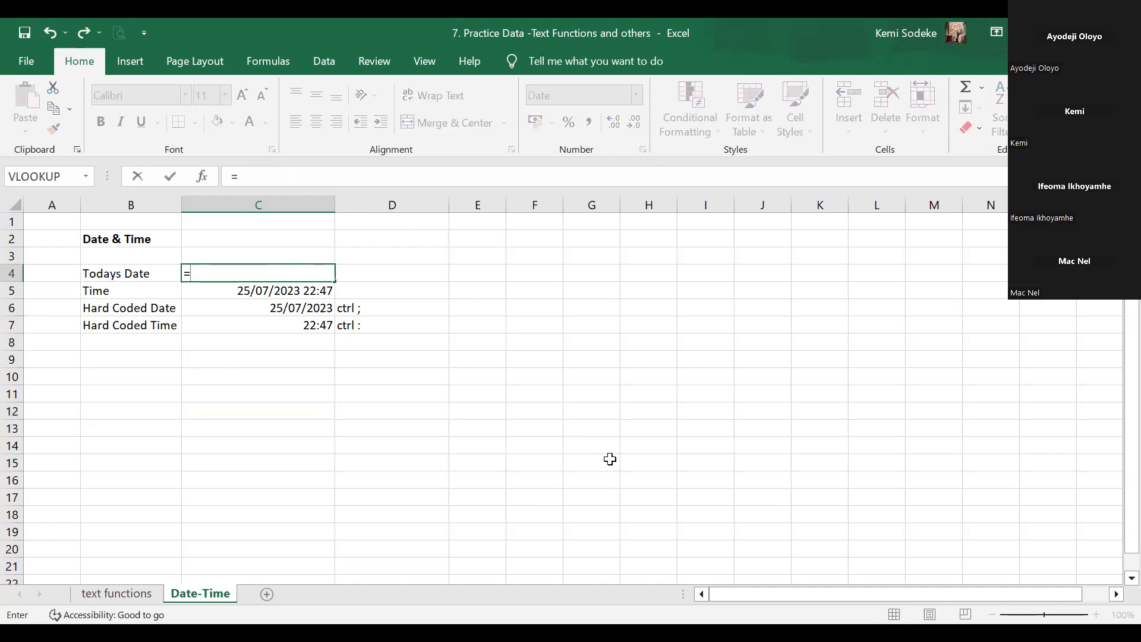
type("today")
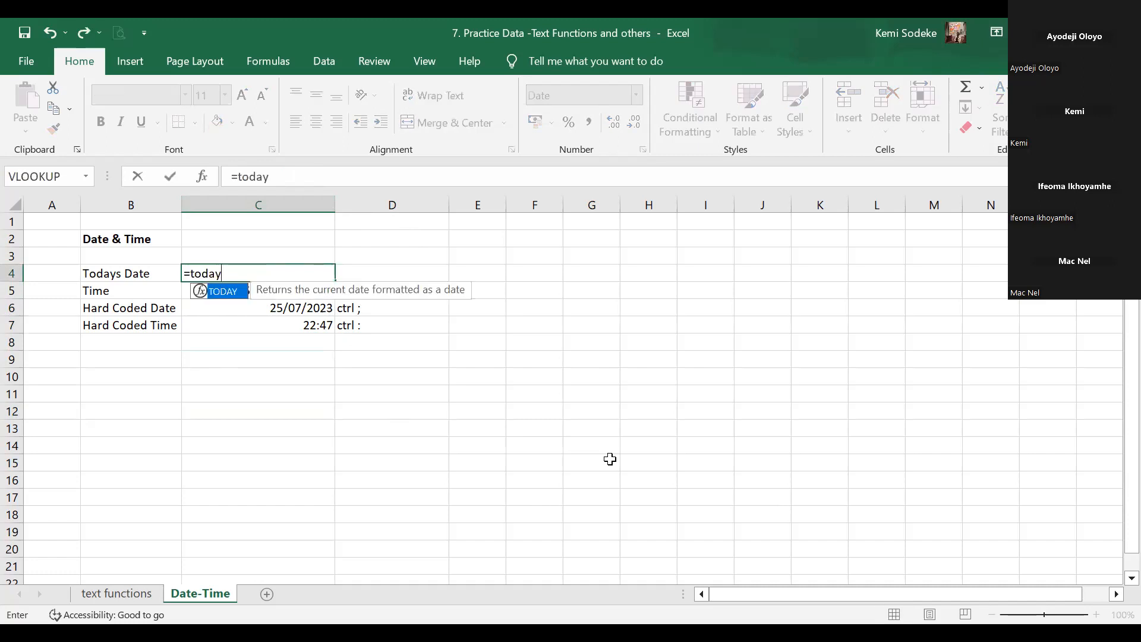
type("(")
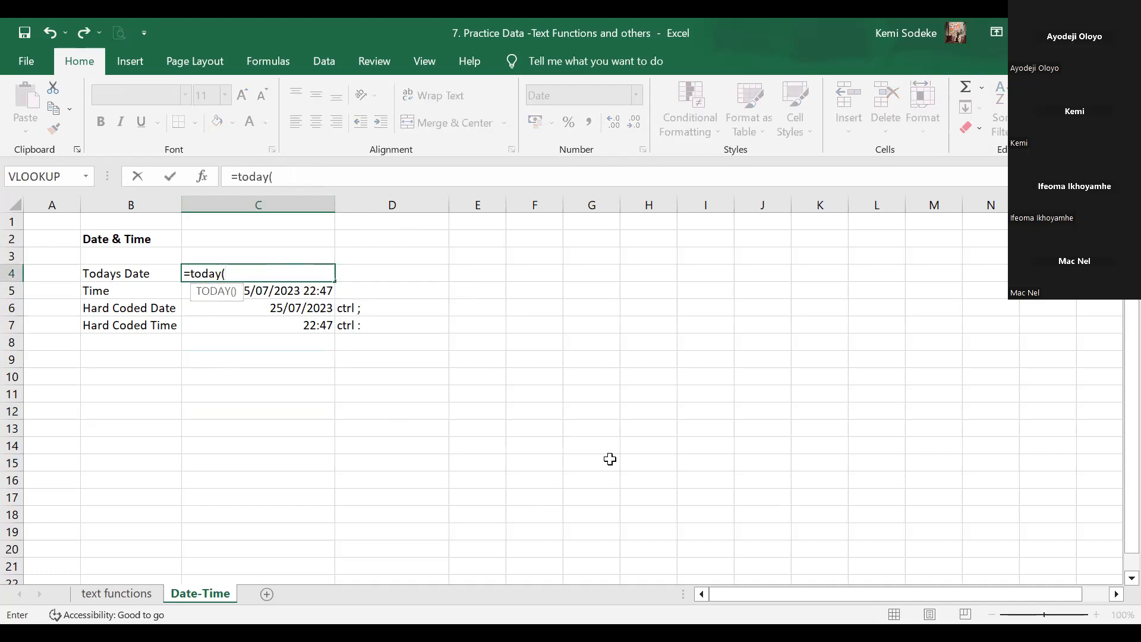
type(")")
key("Return")
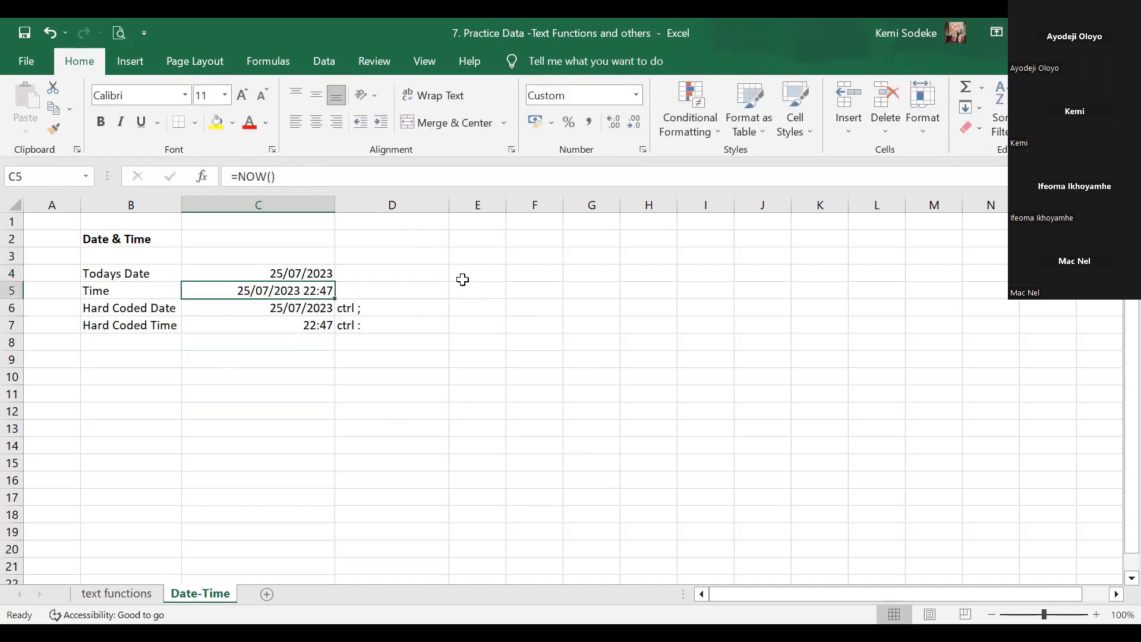
Widen column C slightly and check the Todays Date formula in C4
left_click(422, 271)
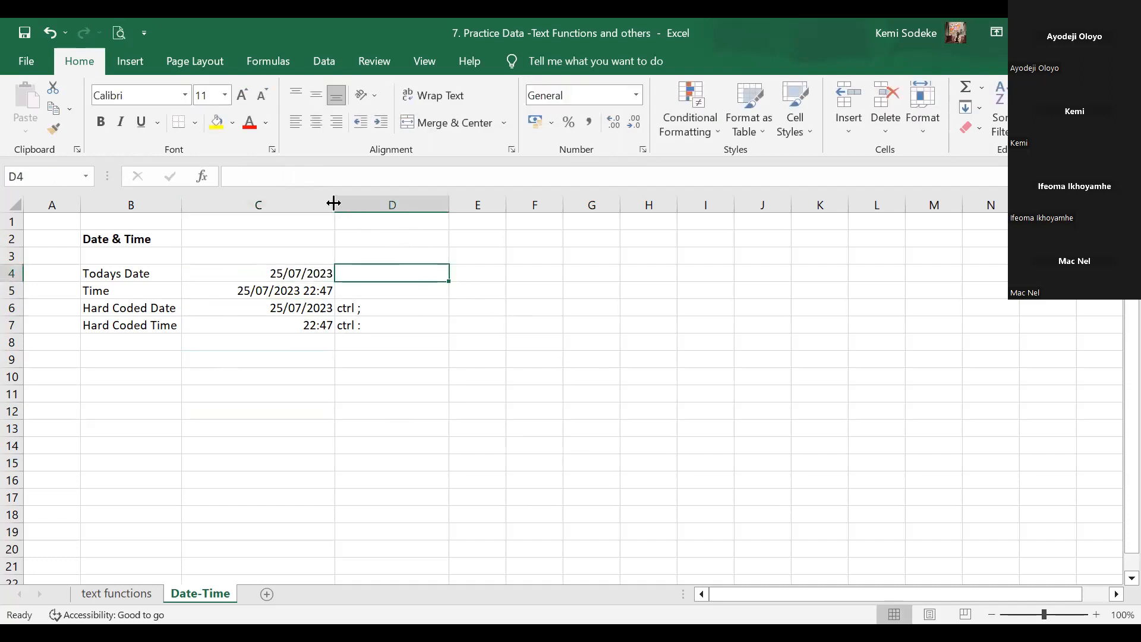
left_click_drag(334, 204, 365, 204)
left_click(262, 276)
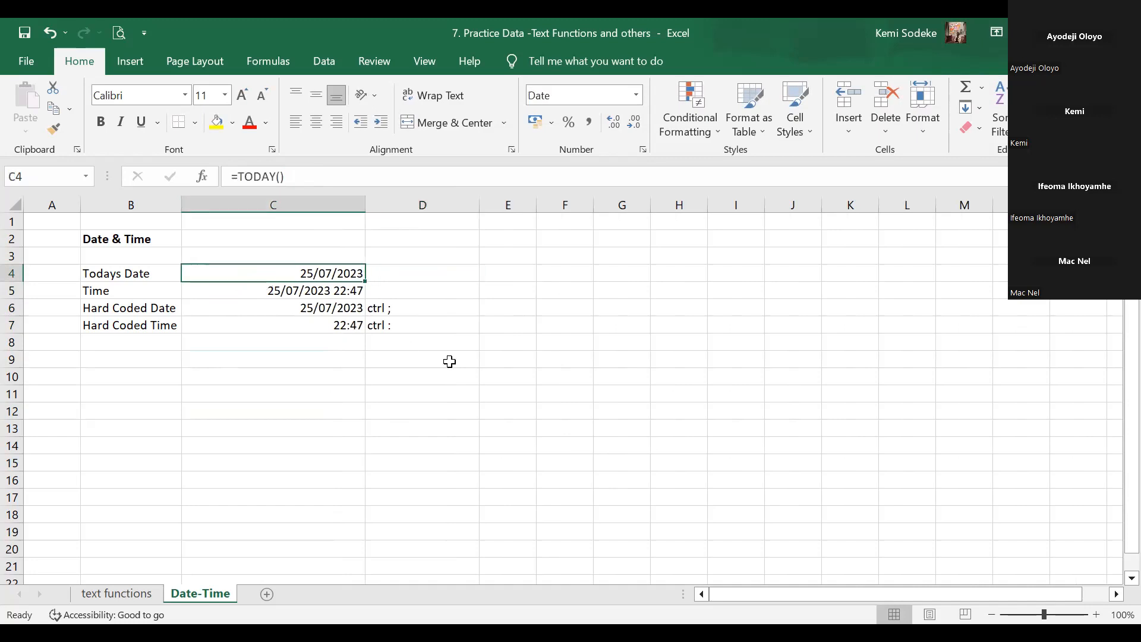
left_click(496, 253)
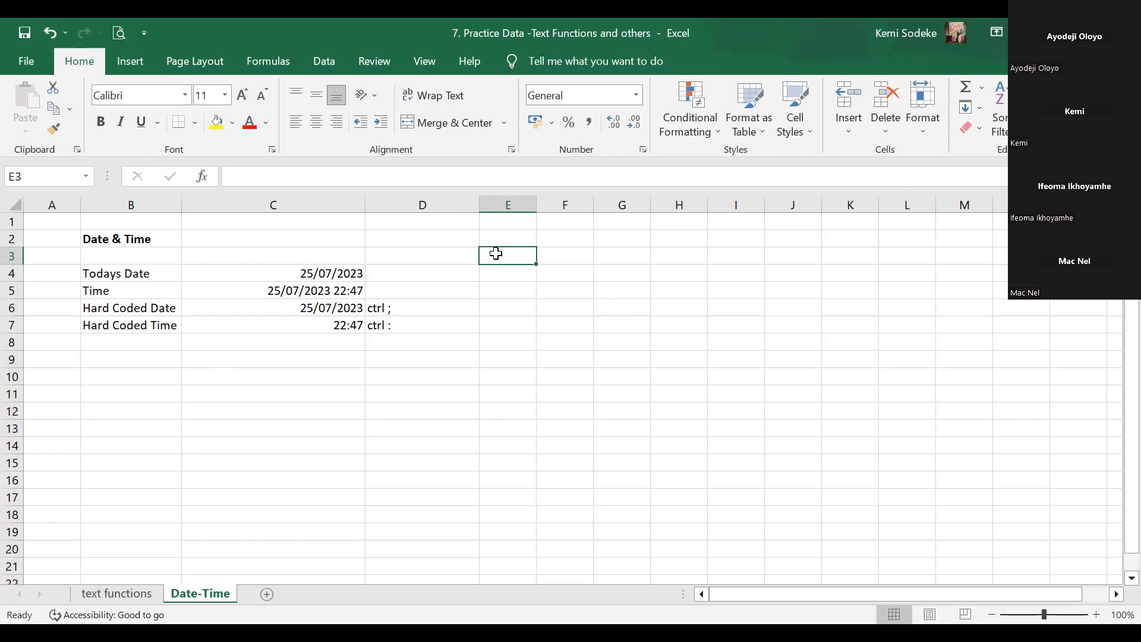
Re-enter =NOW() in cell C5 beside the Time label
left_click(301, 290)
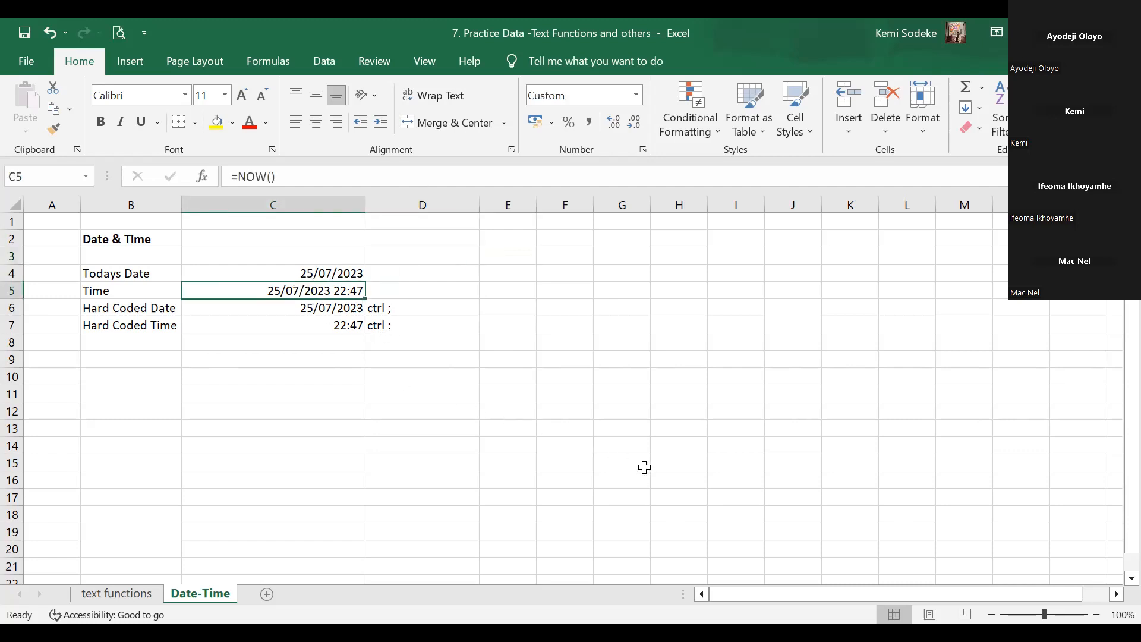
type("=")
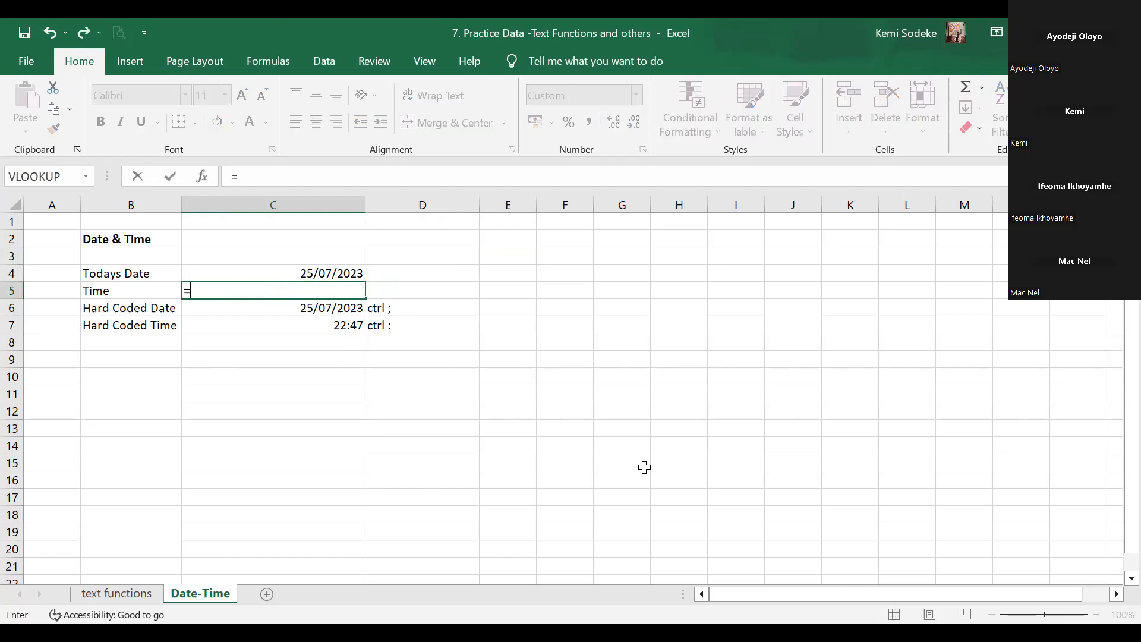
type("now")
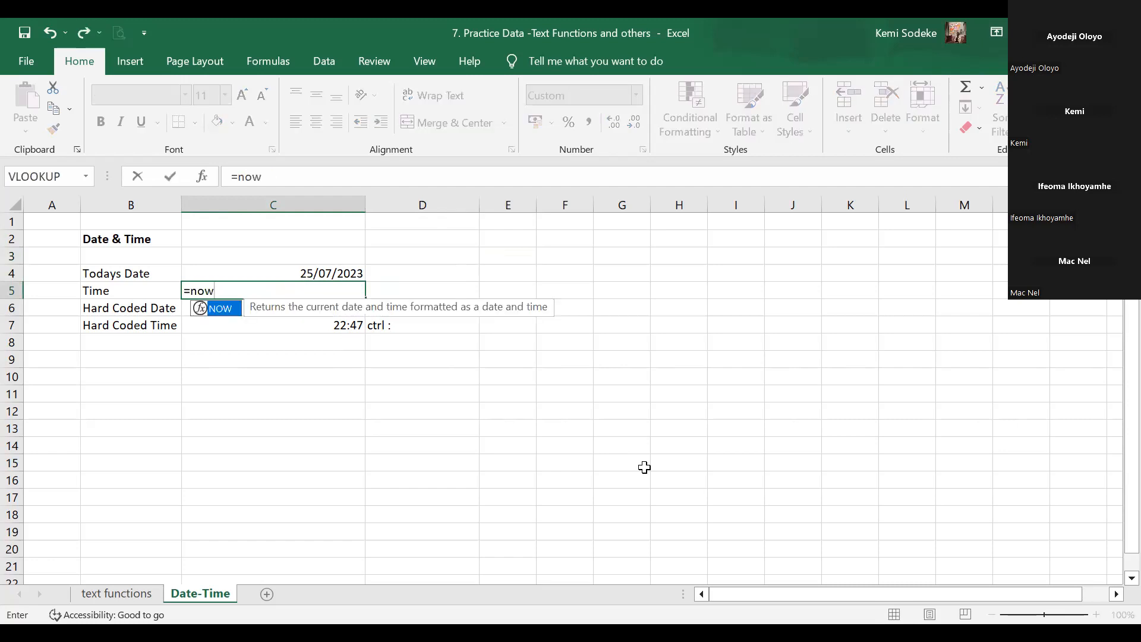
type("()")
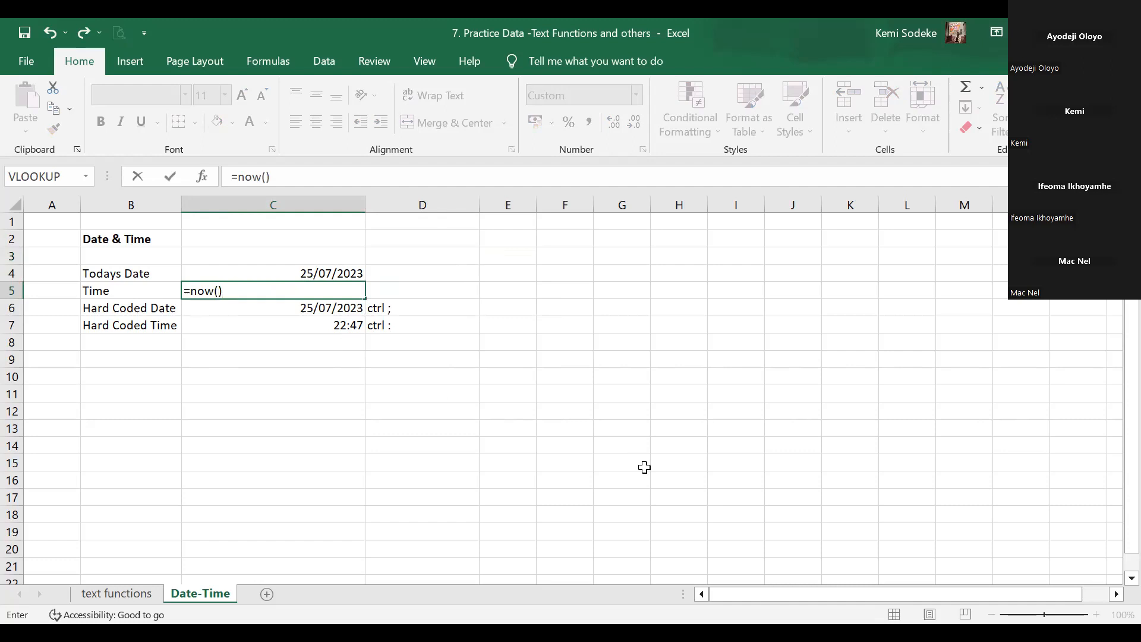
key("Return")
left_click(248, 289)
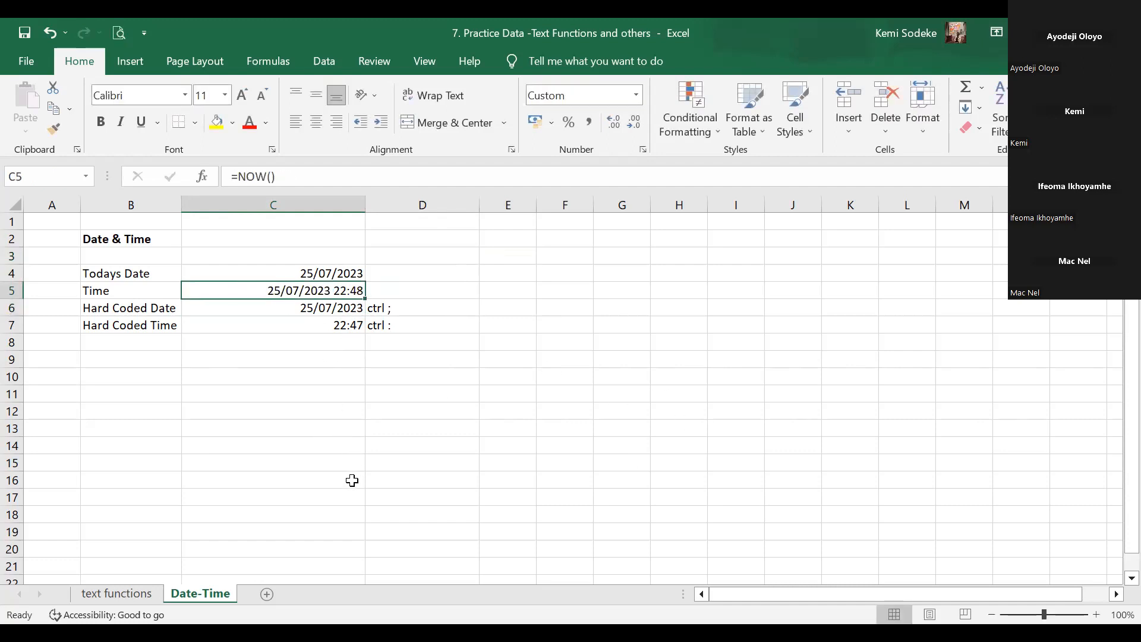
Insert the current date, 25/07/2023, as a fixed value in C6 again, using the shortcut noted in D6
left_click(305, 308)
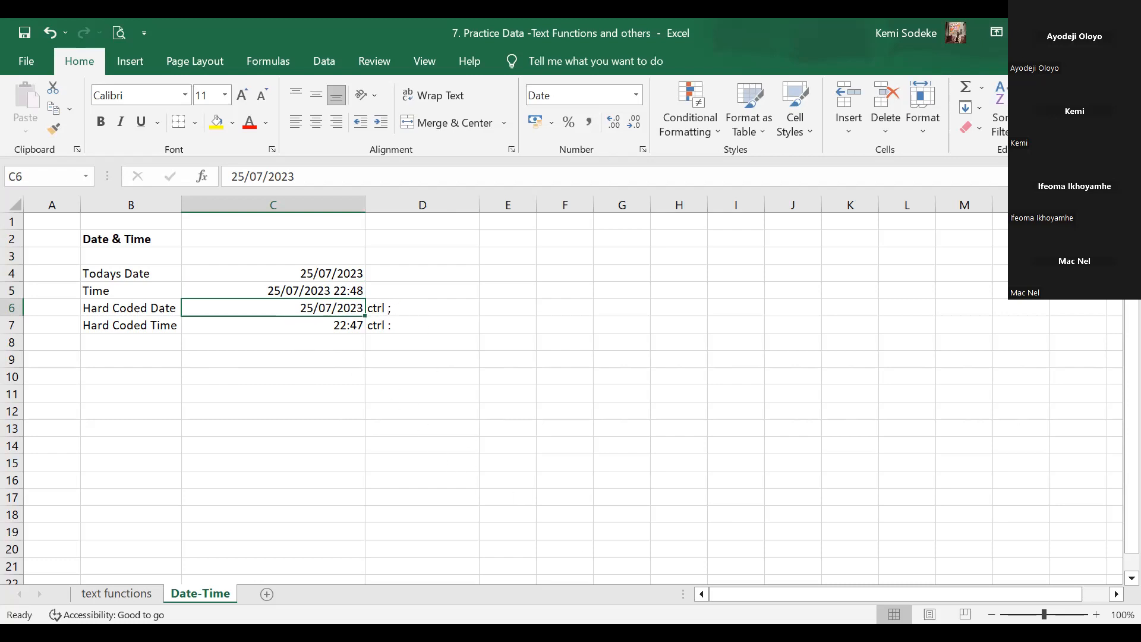
key("ctrl+semicolon")
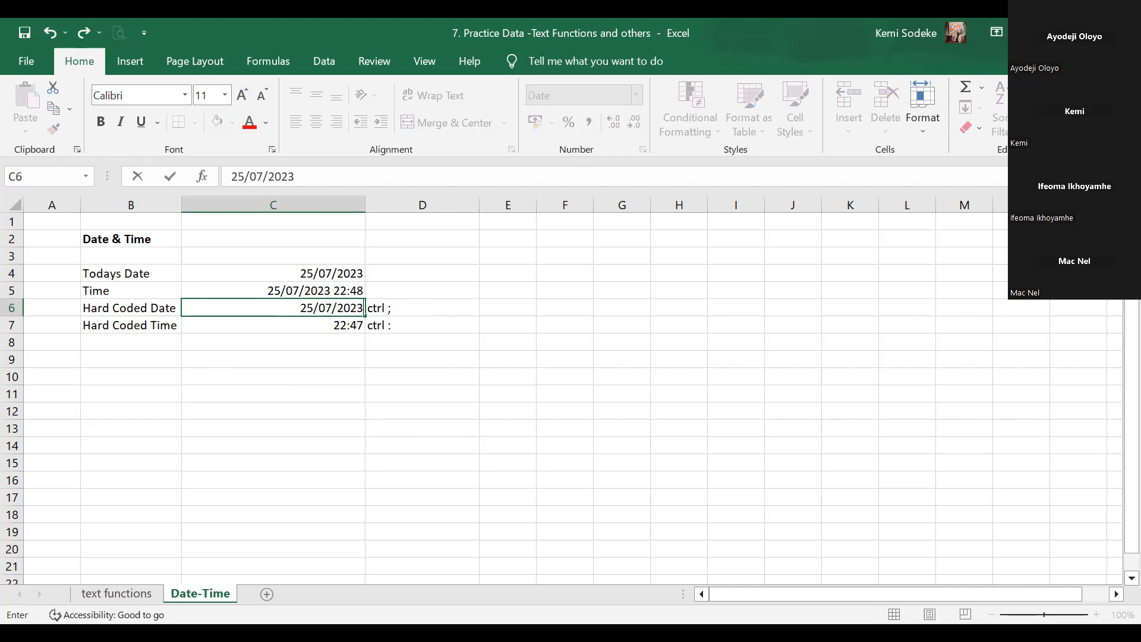
left_click(274, 376)
left_click(318, 308)
left_click(402, 312)
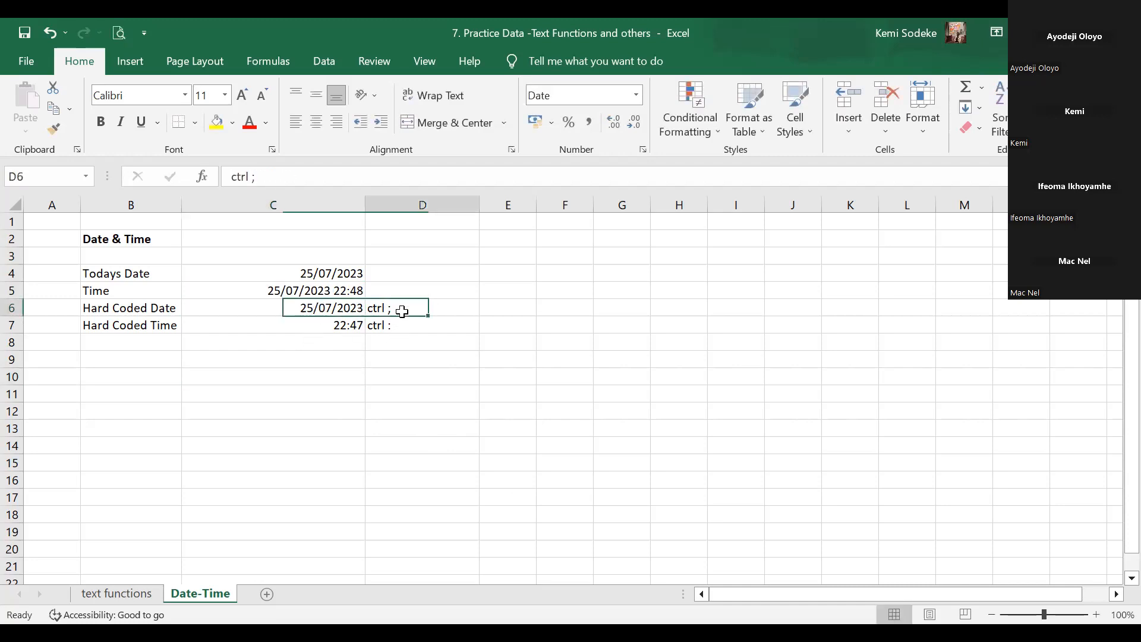
Replace the Hard Coded Time in C7 with the current time, 22:49, as a fixed value
left_click(406, 325)
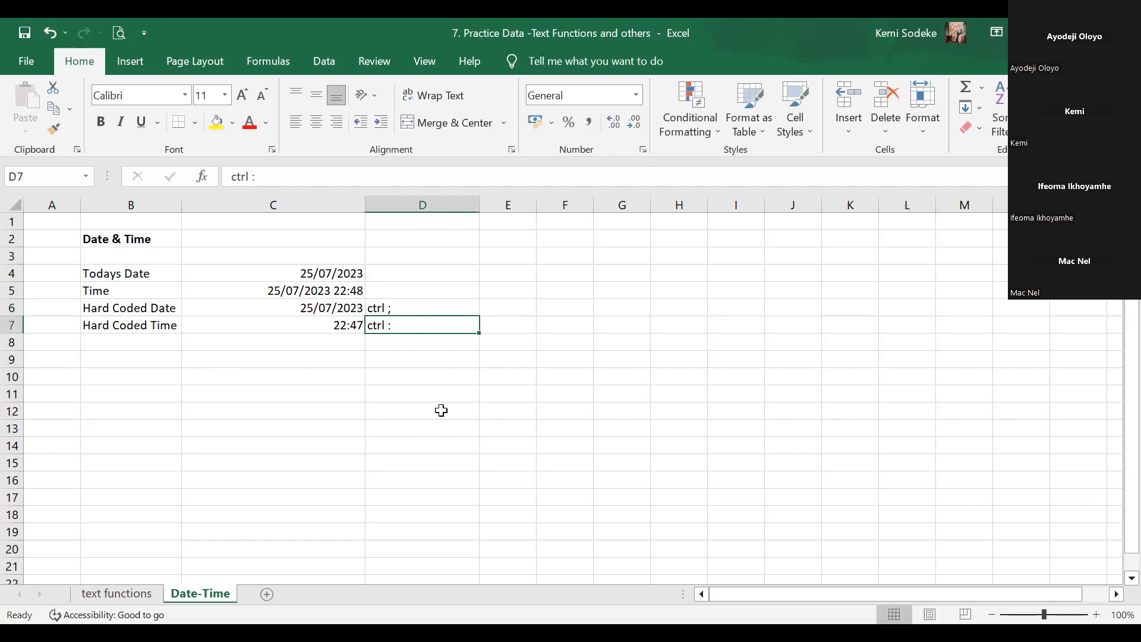
left_click(333, 328)
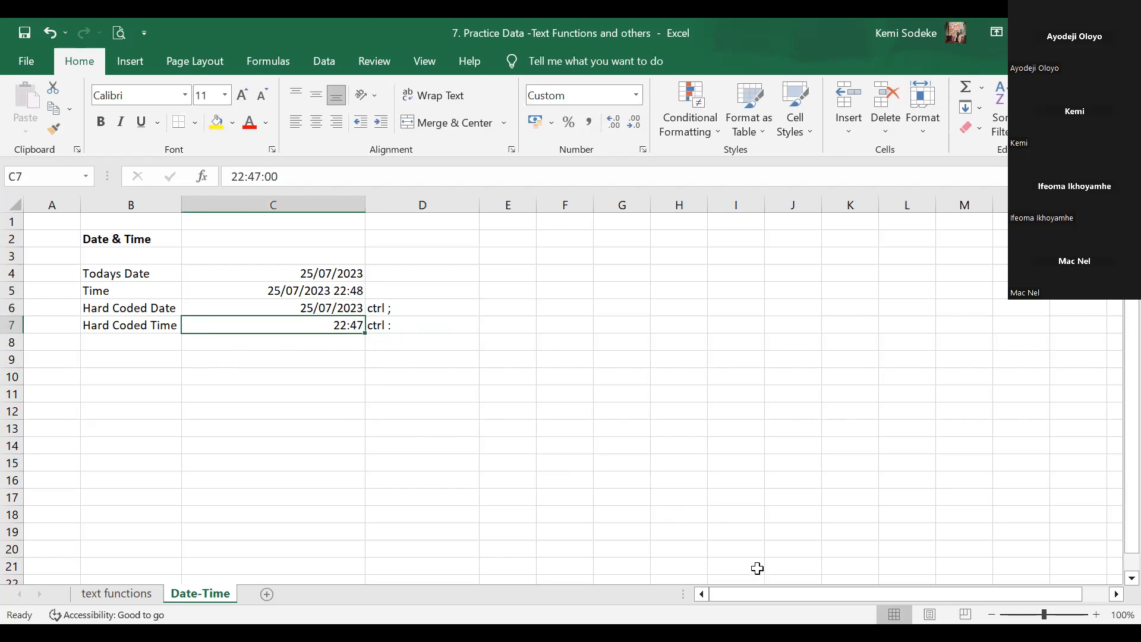
key("ctrl+shift+semicolon")
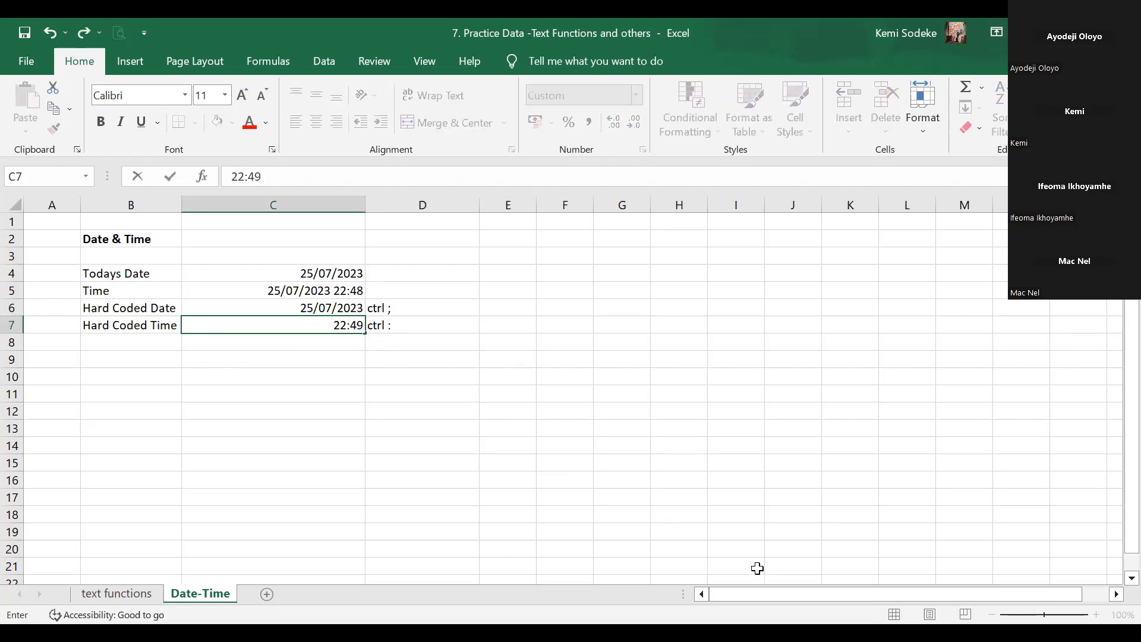
key("Return")
left_click(448, 409)
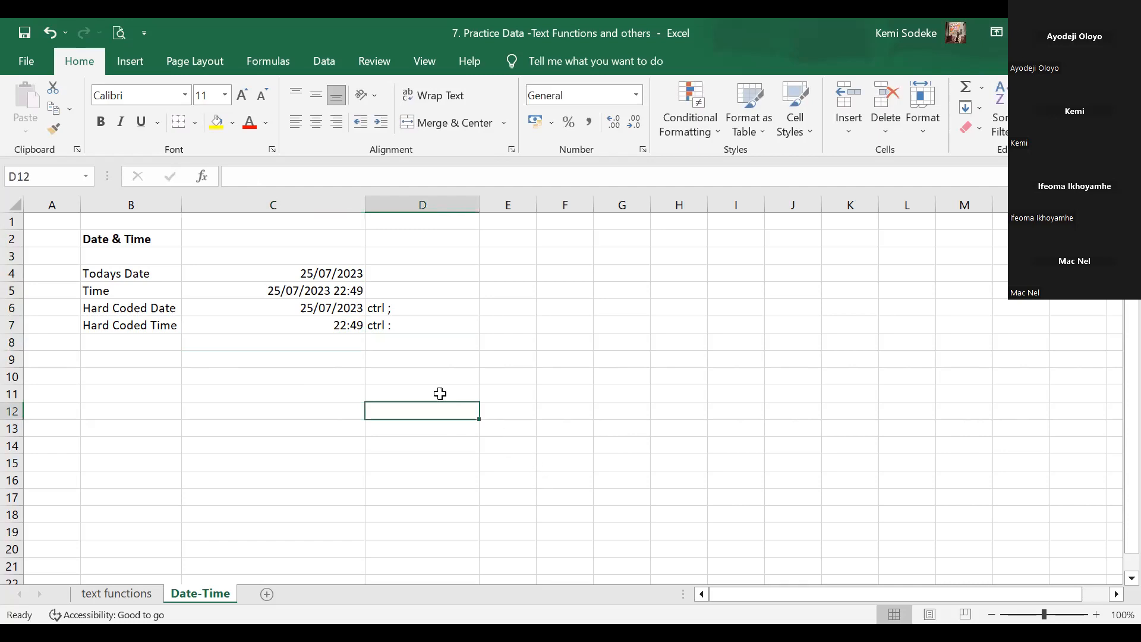
left_click(324, 324)
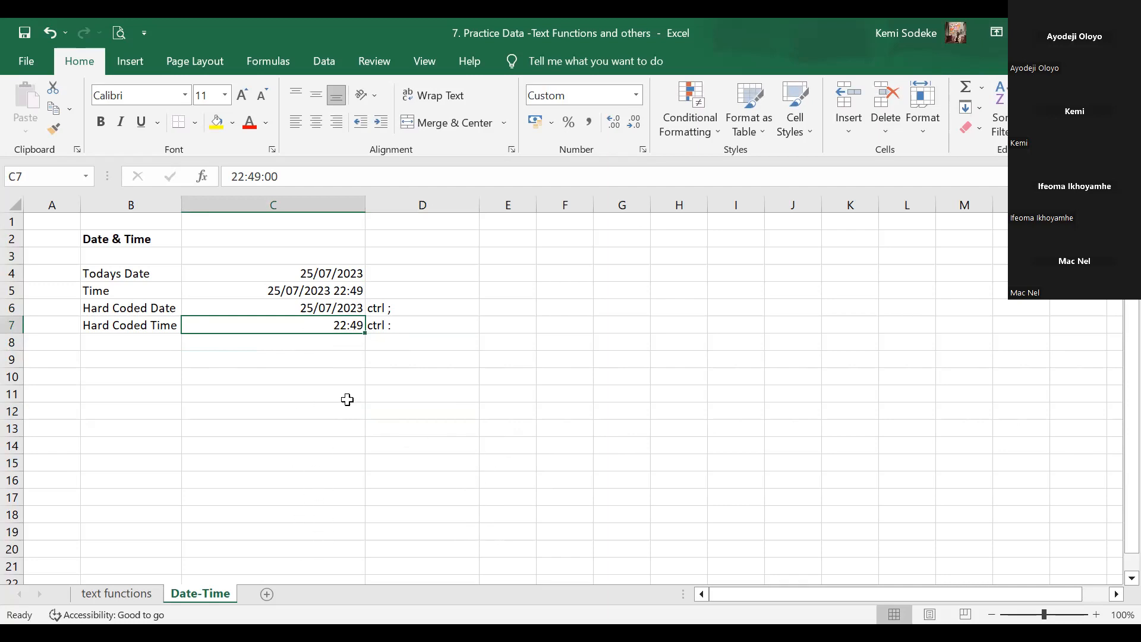
left_click(333, 363)
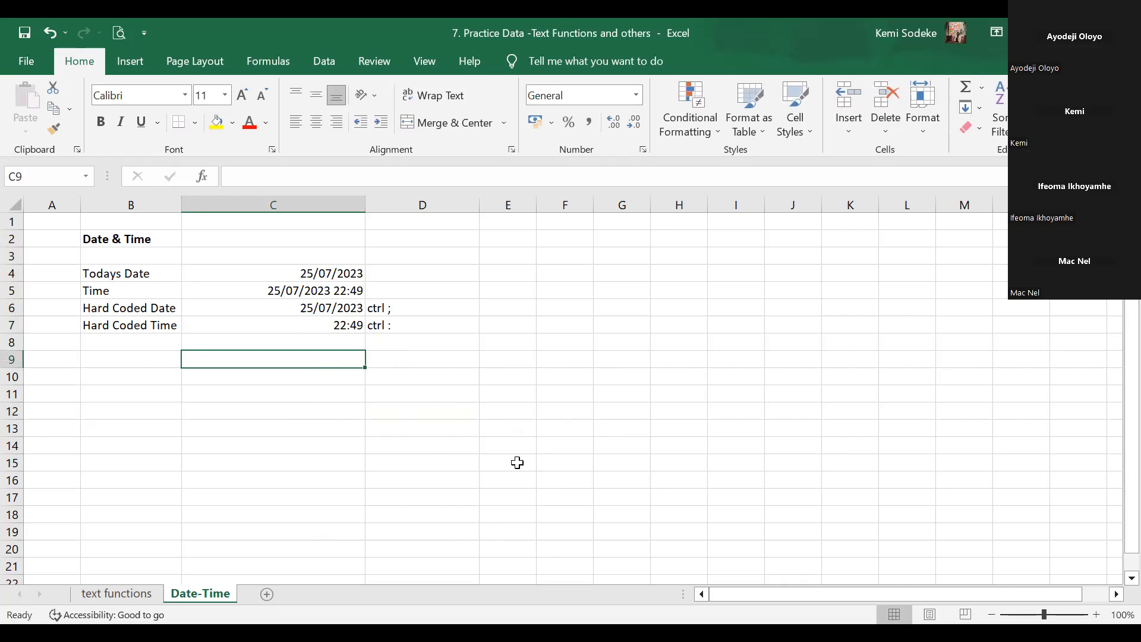
left_click(323, 340)
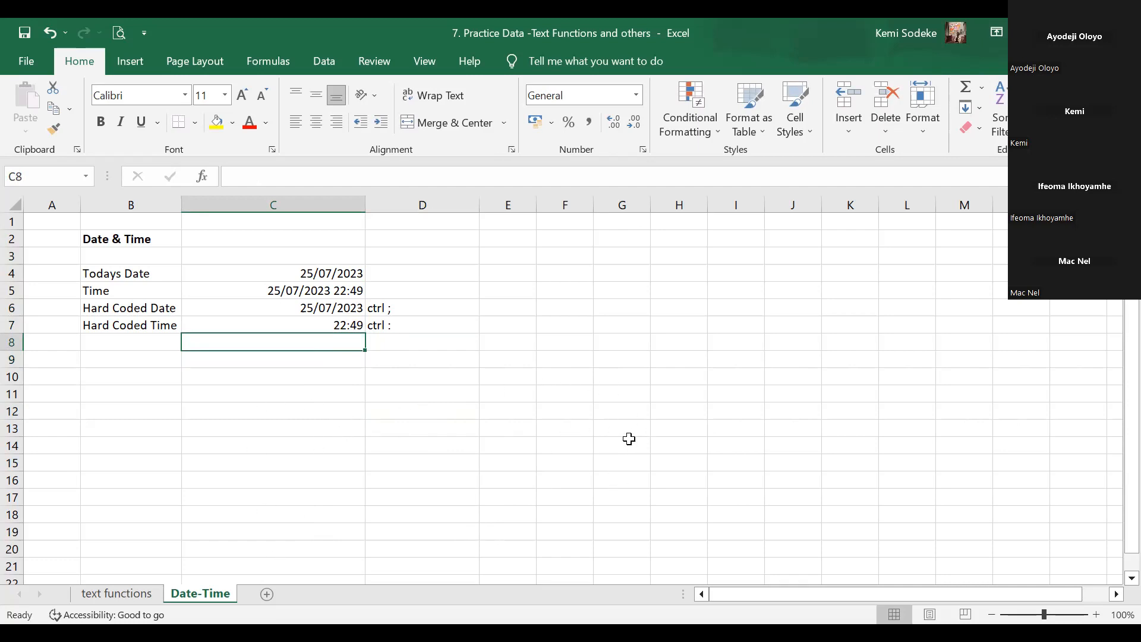
left_click(316, 361)
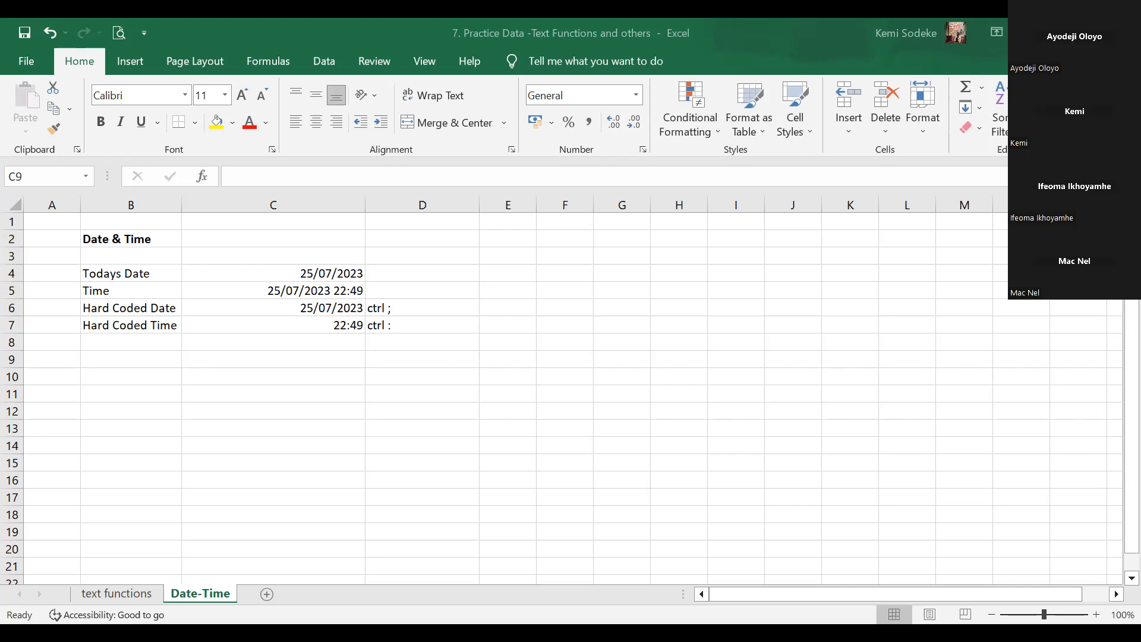
left_click(500, 466)
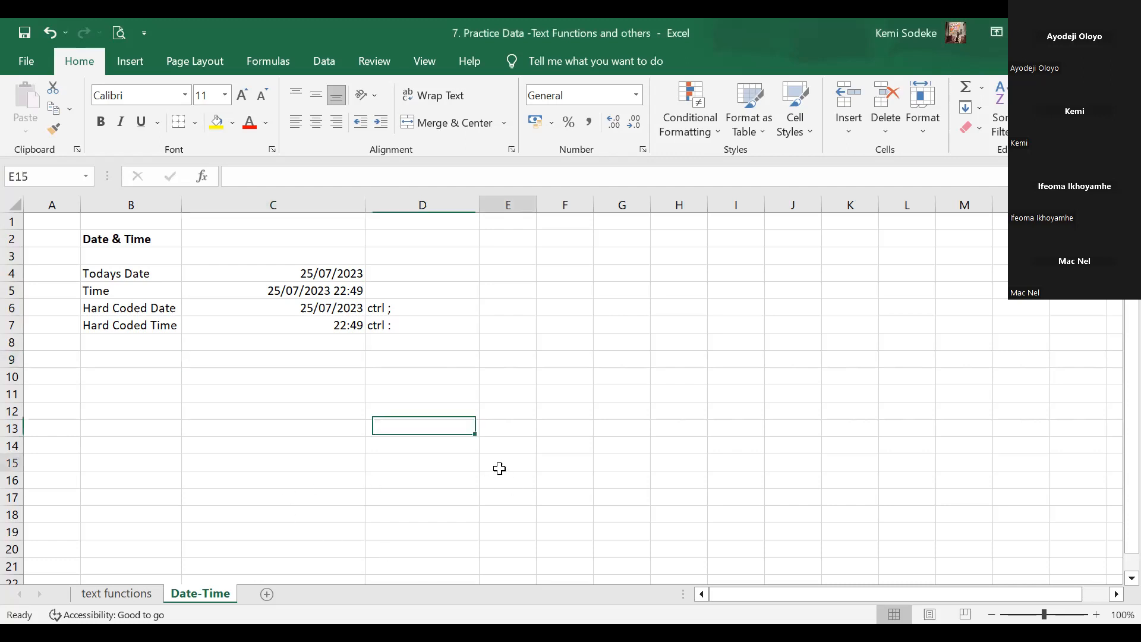
left_click(253, 342)
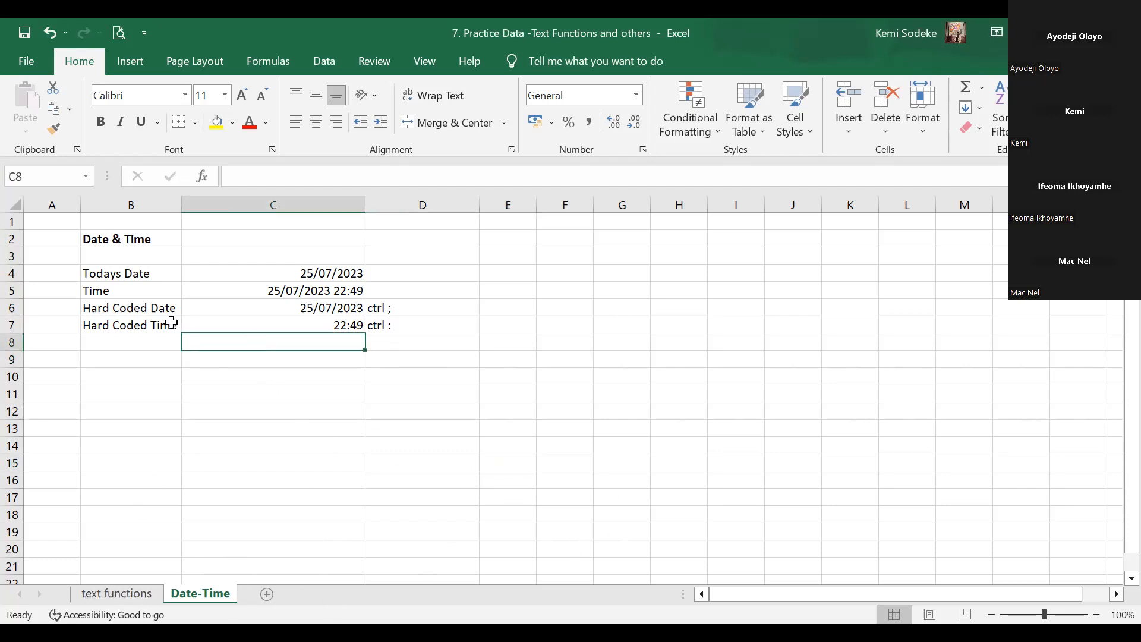
left_click(136, 343)
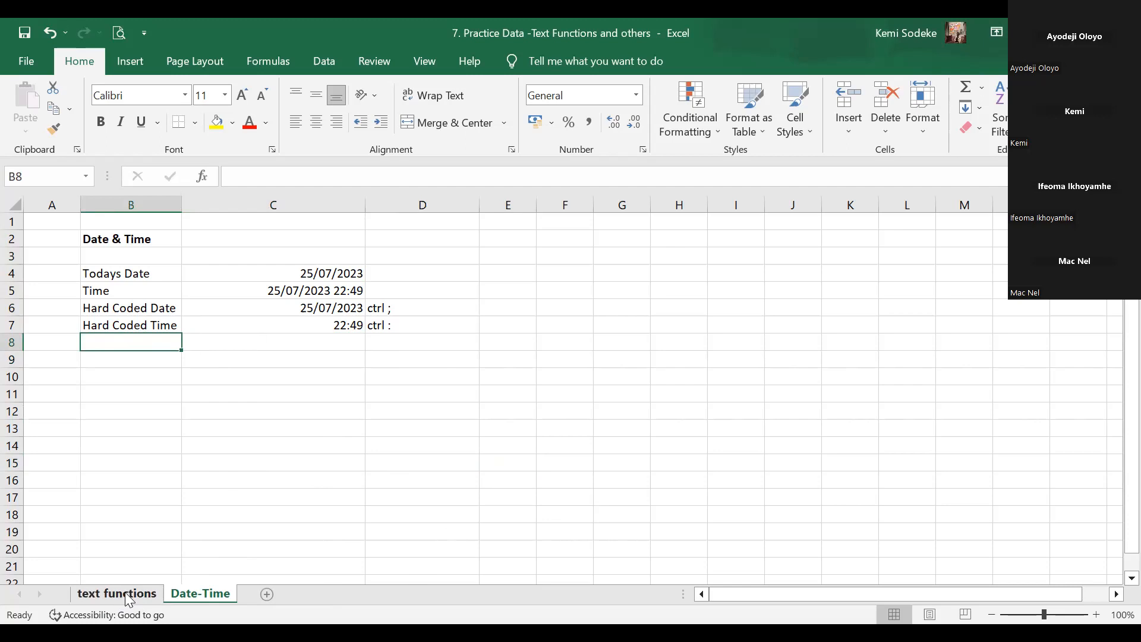
left_click(272, 344)
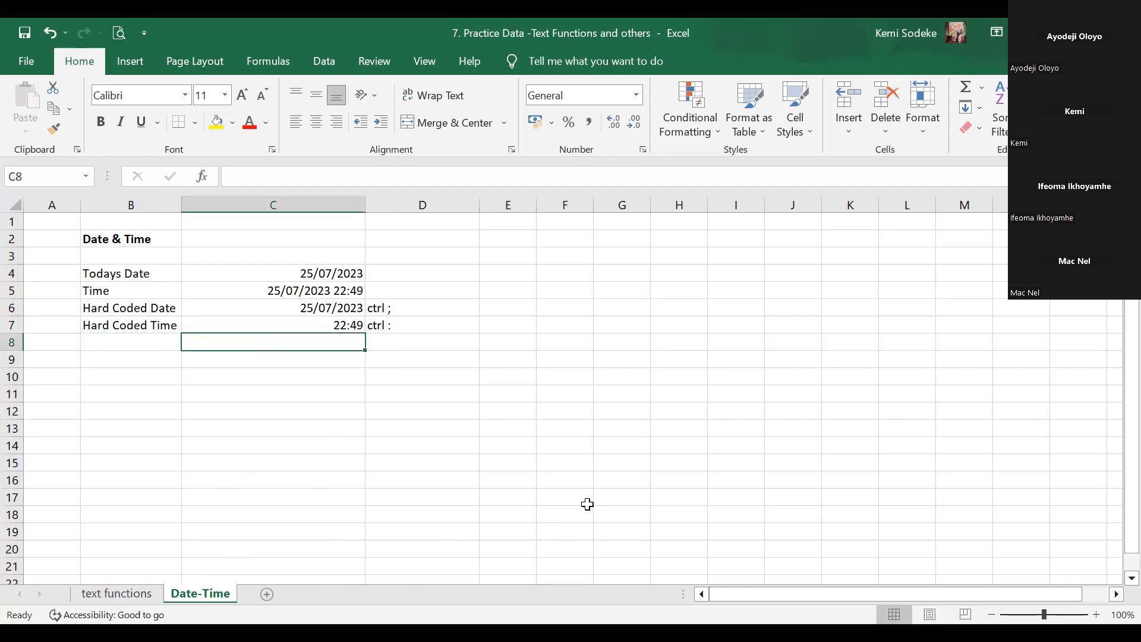
Switch to the text functions sheet and review its function examples from the first row down to the email address tables
left_click(128, 594)
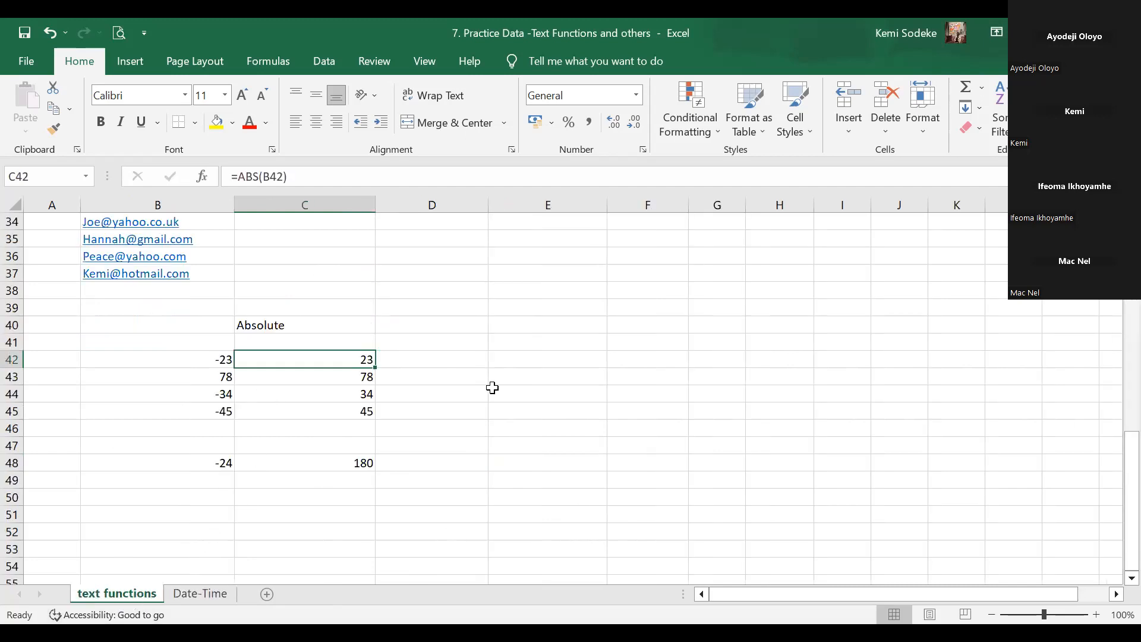
scroll(497, 364, "up", 9)
scroll(399, 359, "up", 2)
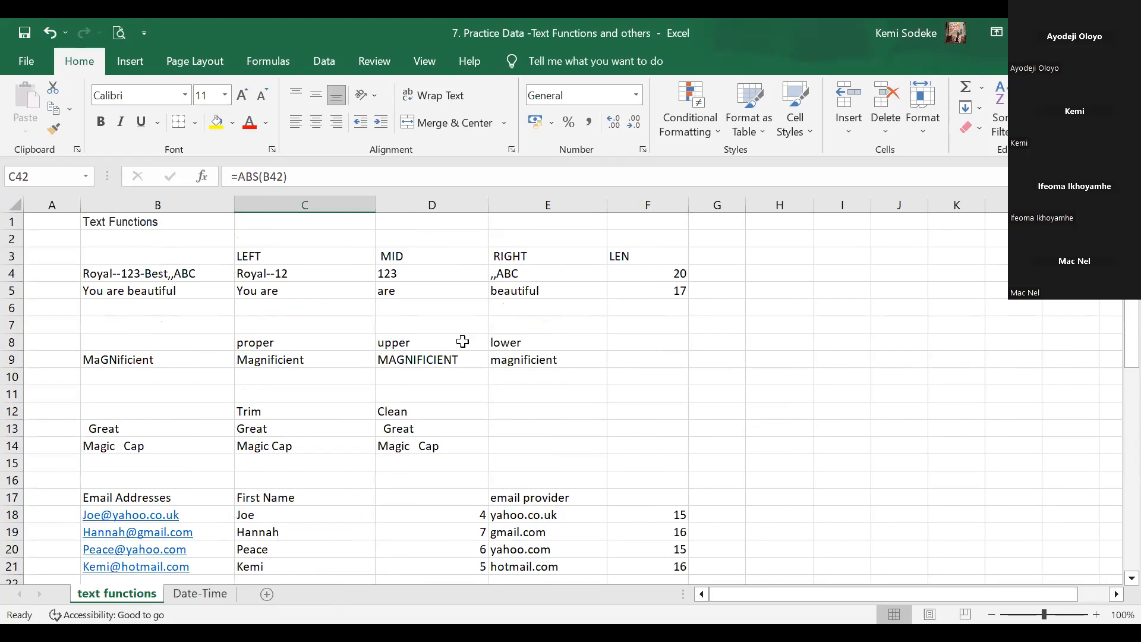
scroll(647, 390, "down", 1)
scroll(647, 389, "down", 5)
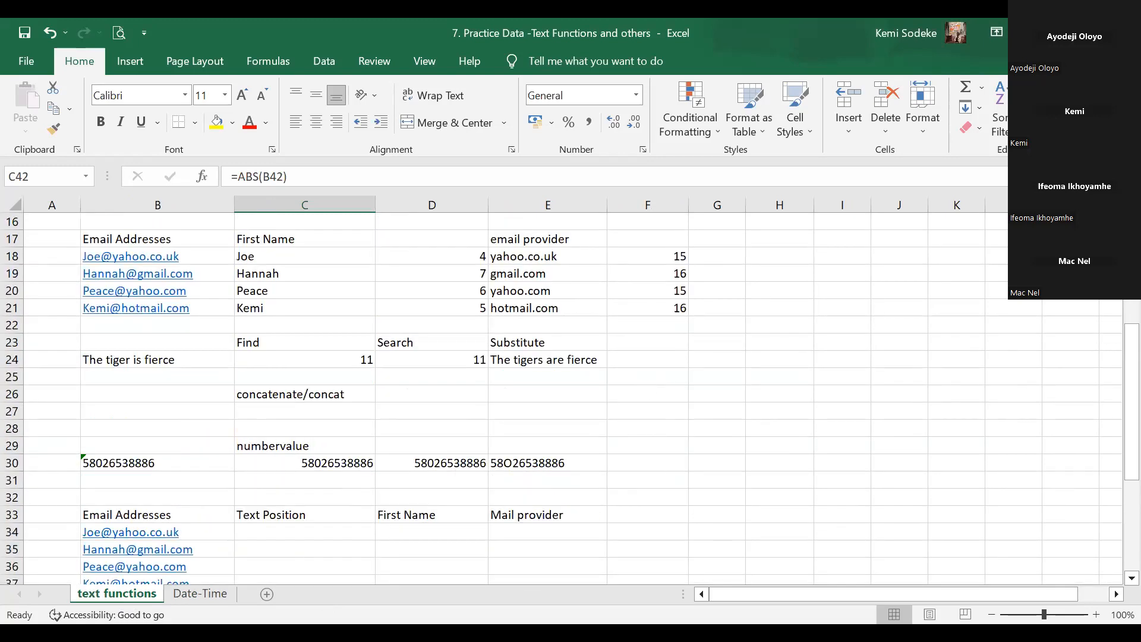